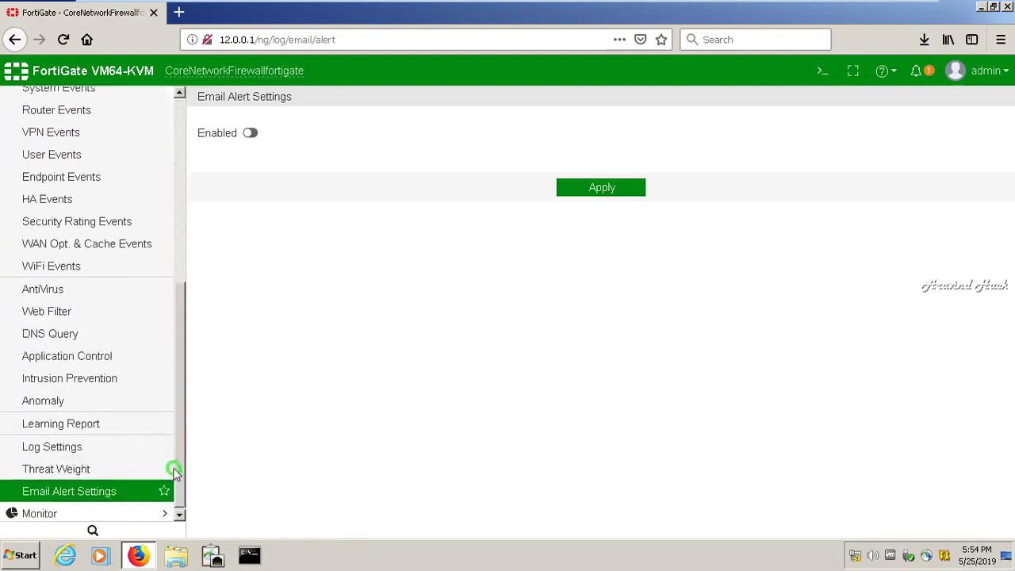
- Enable email alerts and fill in the sender address and the first recipient address
left_click(252, 134)
left_click(307, 172)
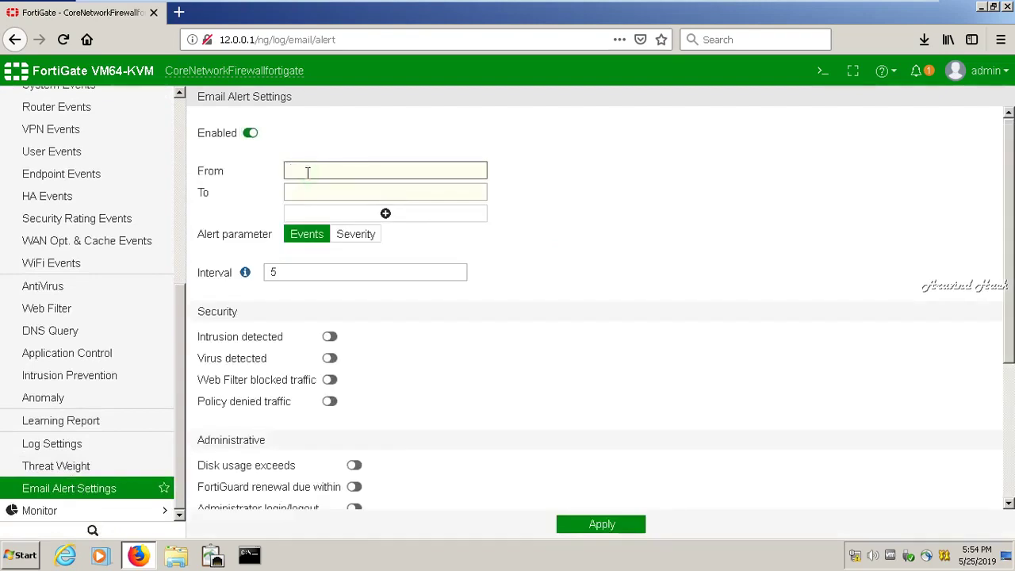
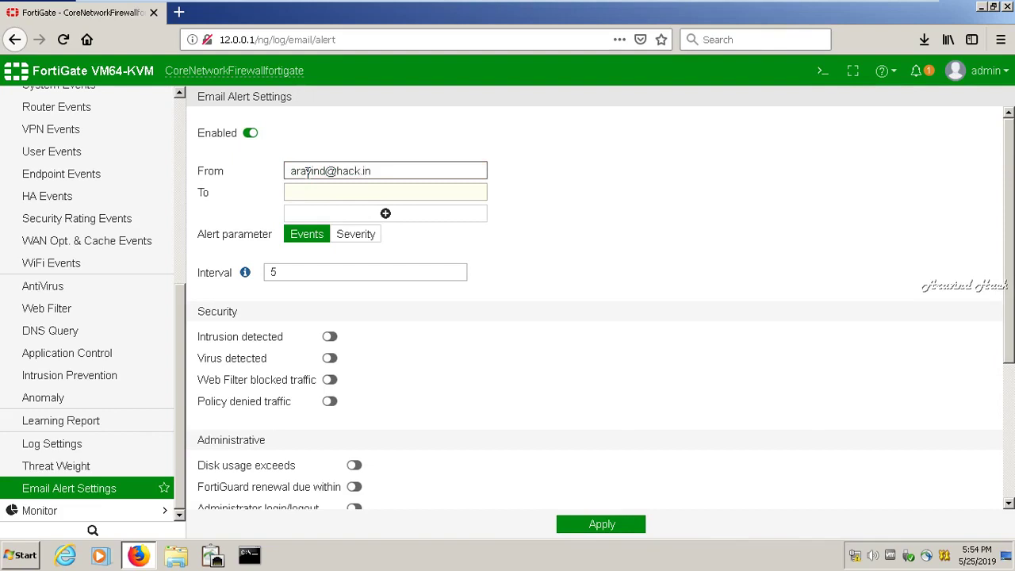
key("Tab")
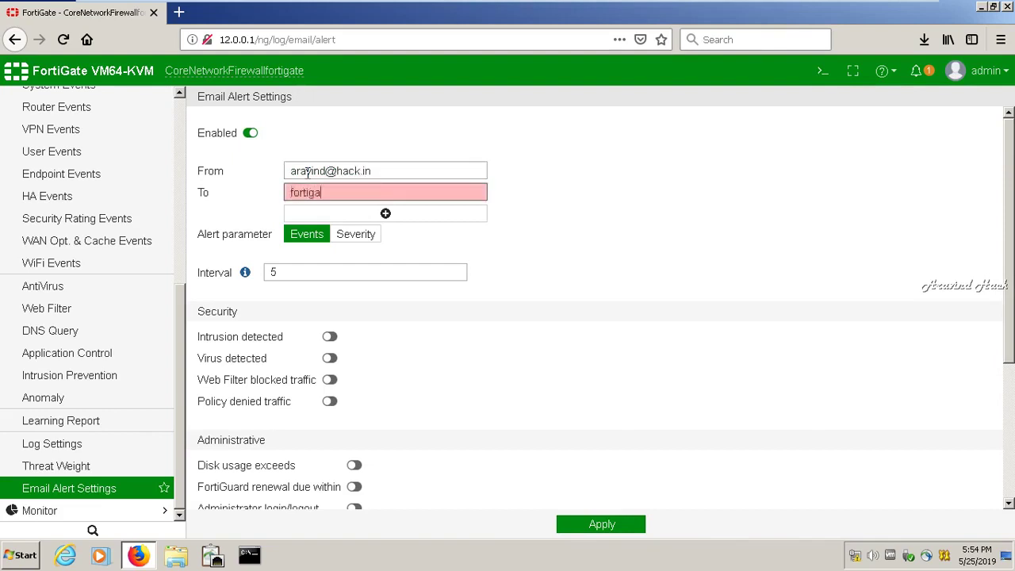
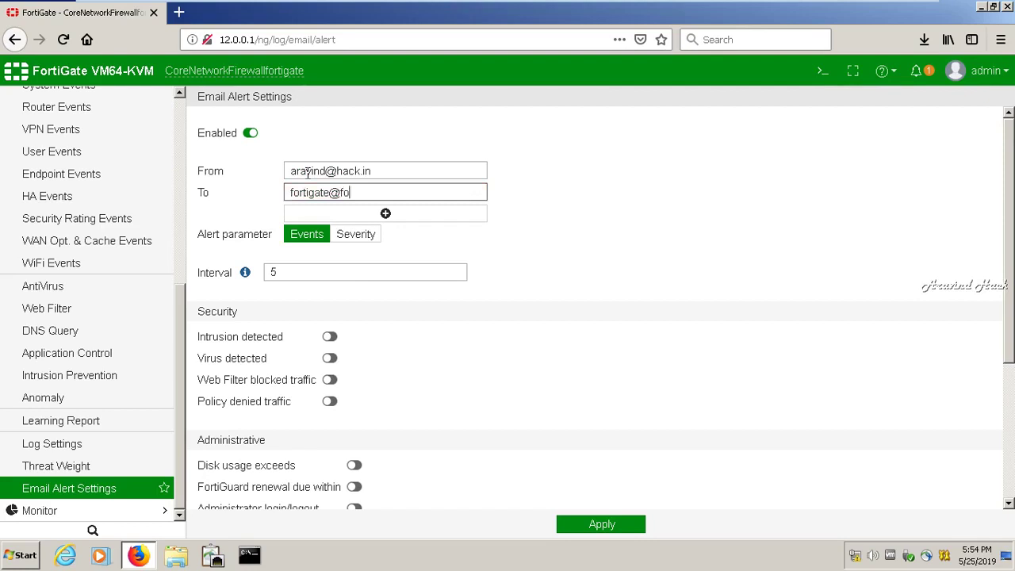
- Add a second recipient row and enter the second recipient's e-mail address
left_click(350, 216)
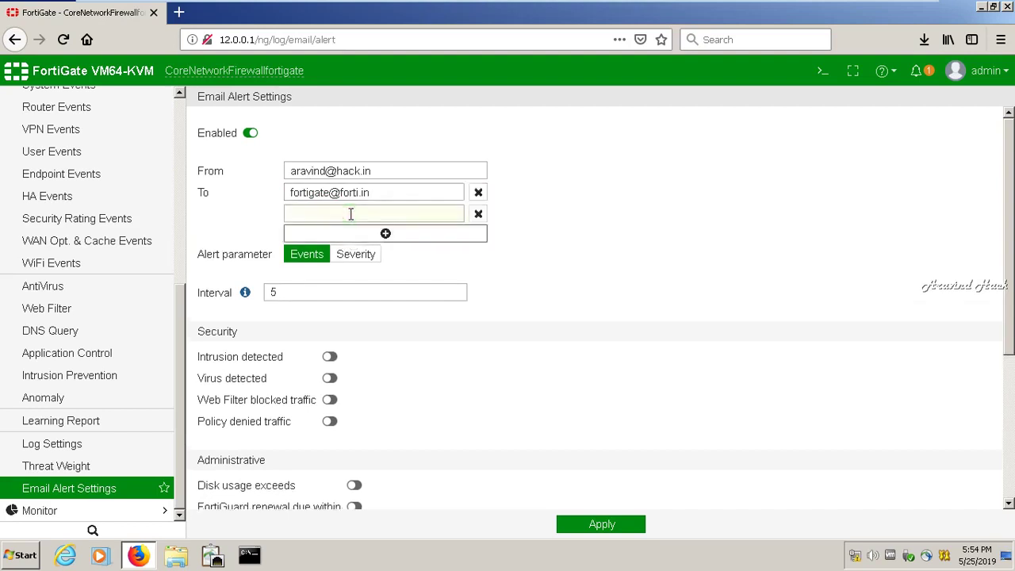
left_click(426, 217)
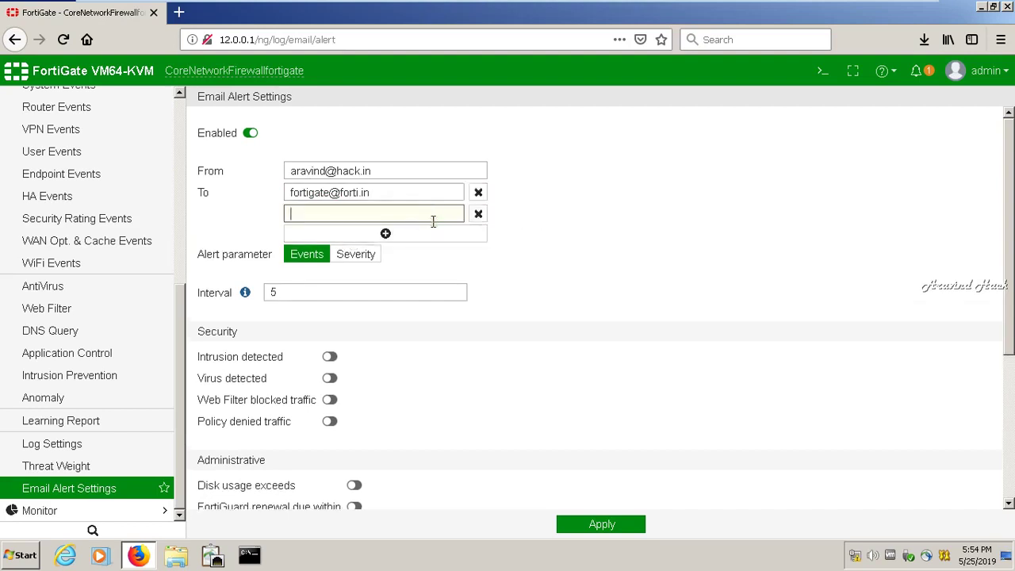
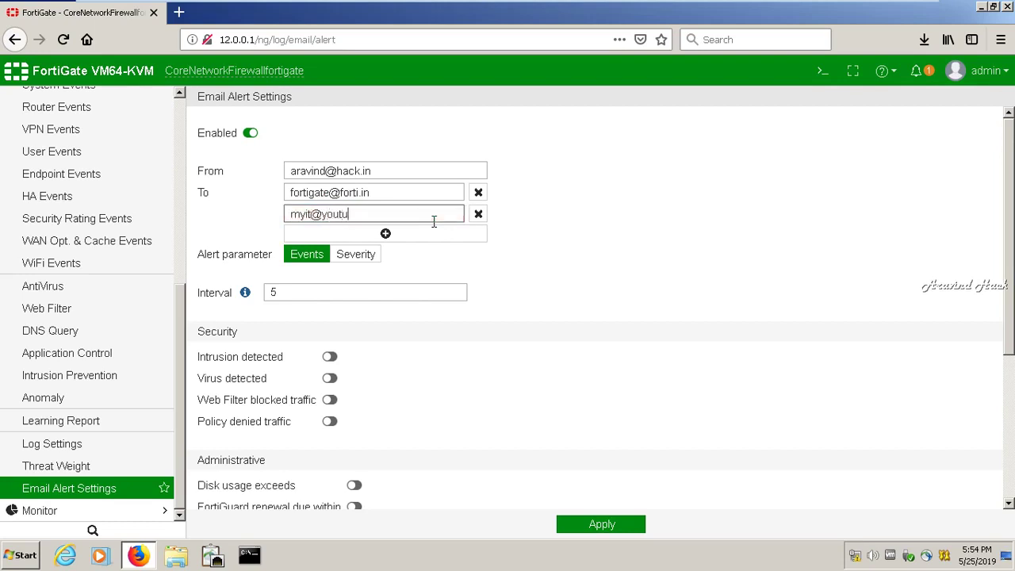
- Turn on alerts for intrusions, viruses, Web Filter blocked traffic and policy denied traffic
left_click(329, 356)
left_click(329, 378)
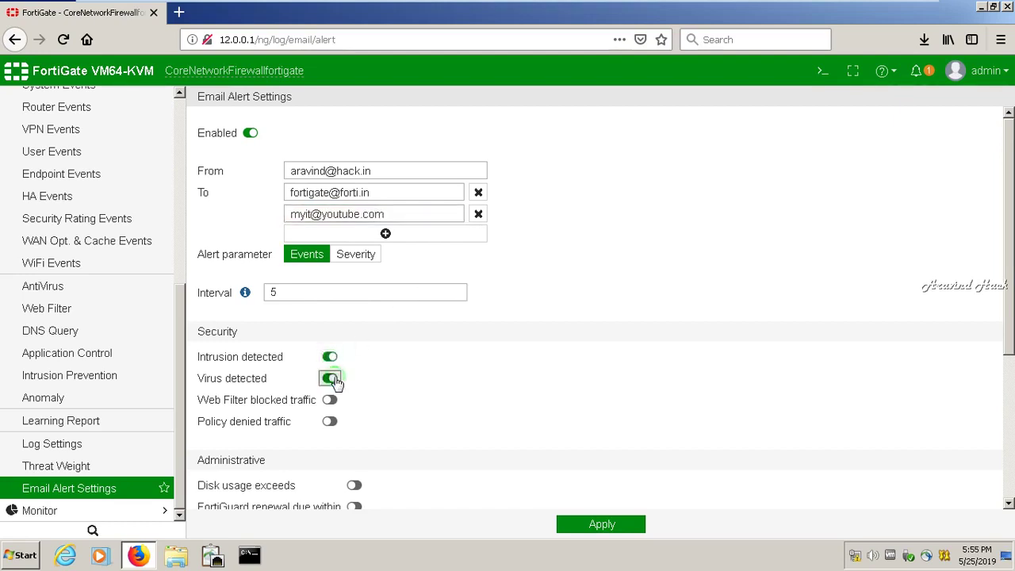
left_click(330, 401)
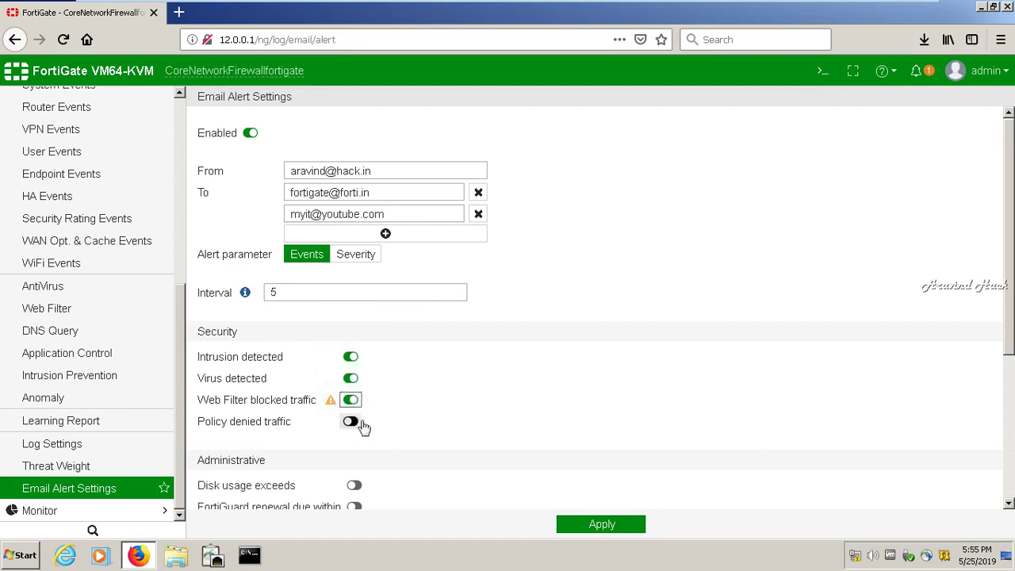
left_click(361, 425)
scroll(1008, 349, "down", 1)
scroll(1008, 361, "down", 5)
- Turn on alerts for disk usage, FortiGuard renewal, admin login/logout, configuration changes, authentication failures and HA status
left_click(353, 307)
left_click(354, 330)
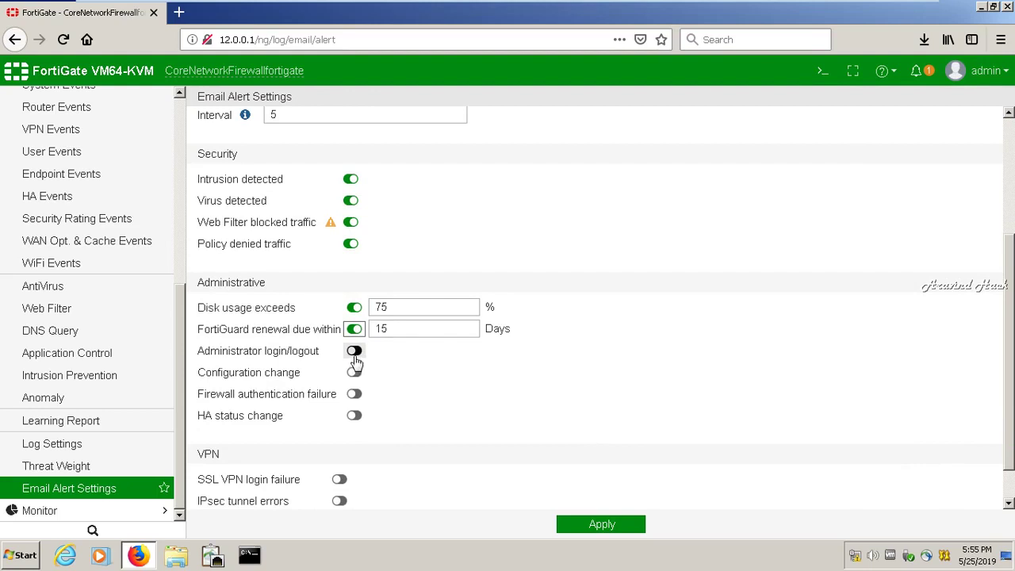
left_click(354, 354)
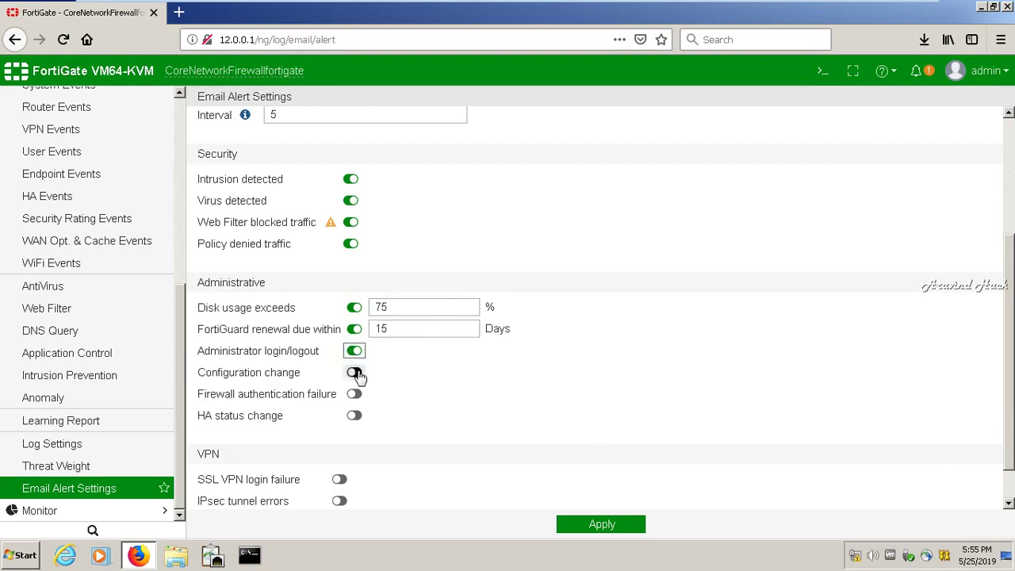
left_click(355, 373)
left_click(354, 394)
left_click(355, 416)
- Turn on SSL VPN login, IPsec tunnel and L2TP/PPTP/PPPoE error alerts and apply
scroll(987, 386, "down", 2)
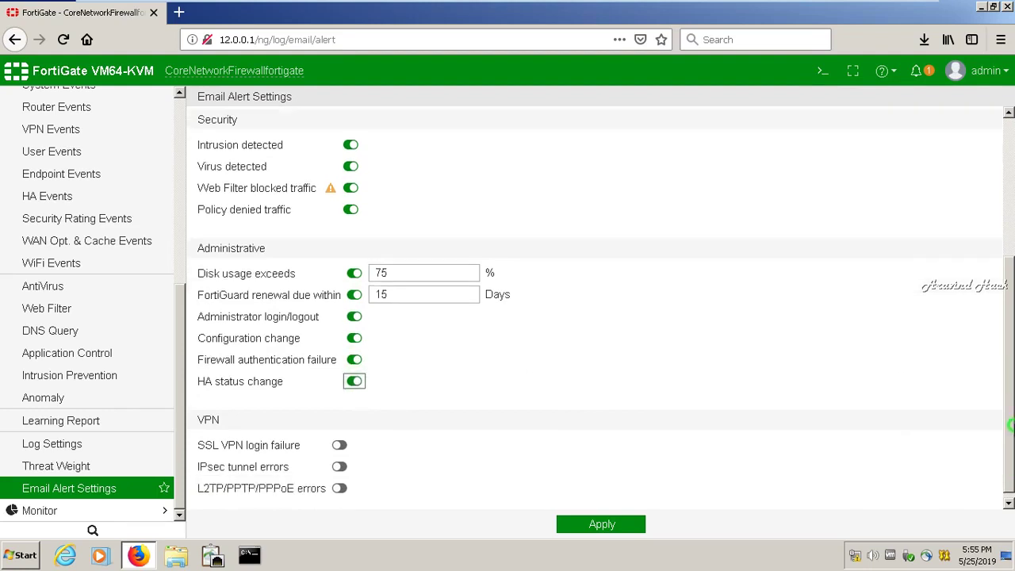
left_click(340, 438)
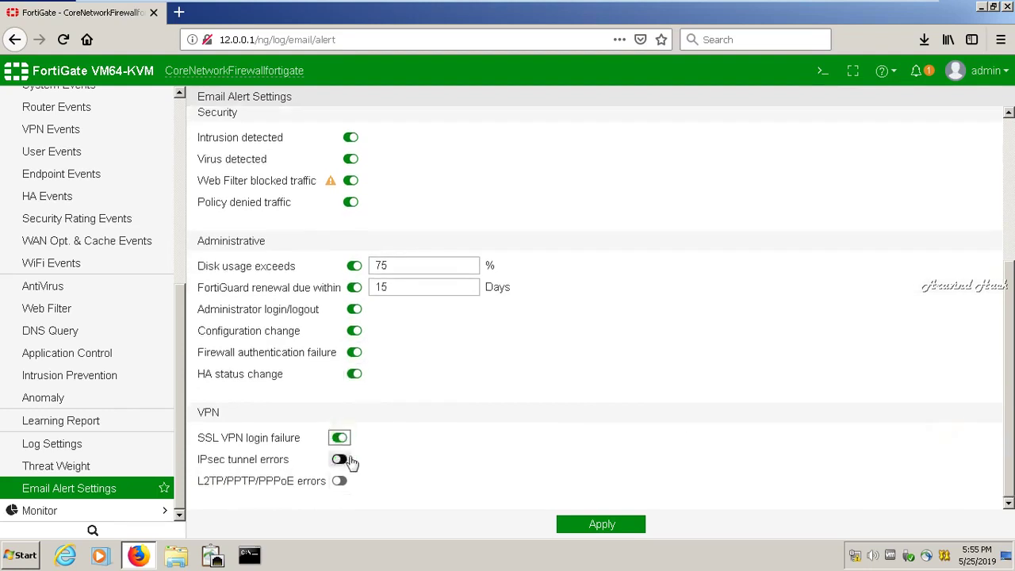
left_click(339, 459)
left_click(340, 481)
left_click(608, 527)
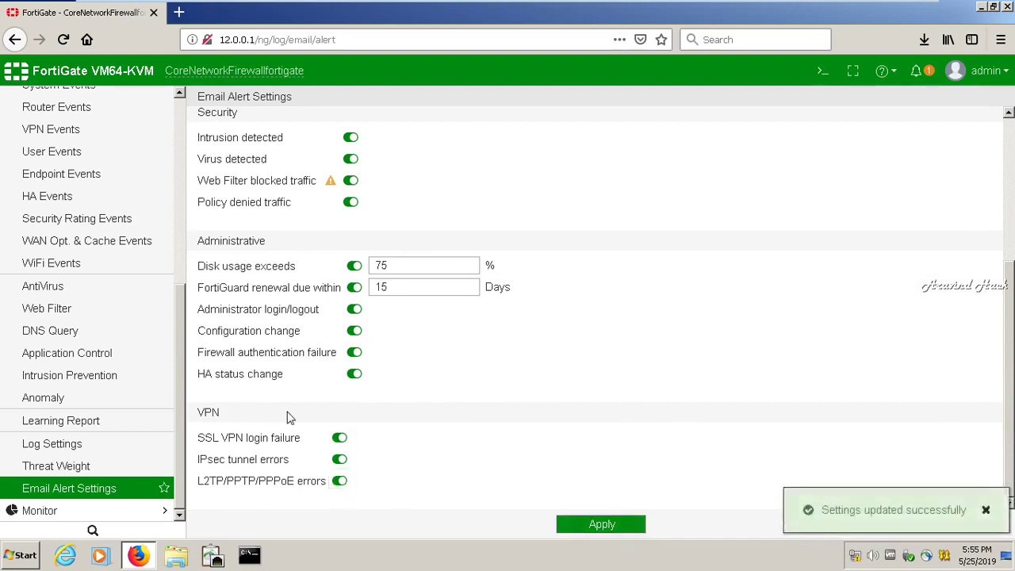
- Lower the disk usage alert threshold from 75% to 65% and apply again
left_click(88, 492)
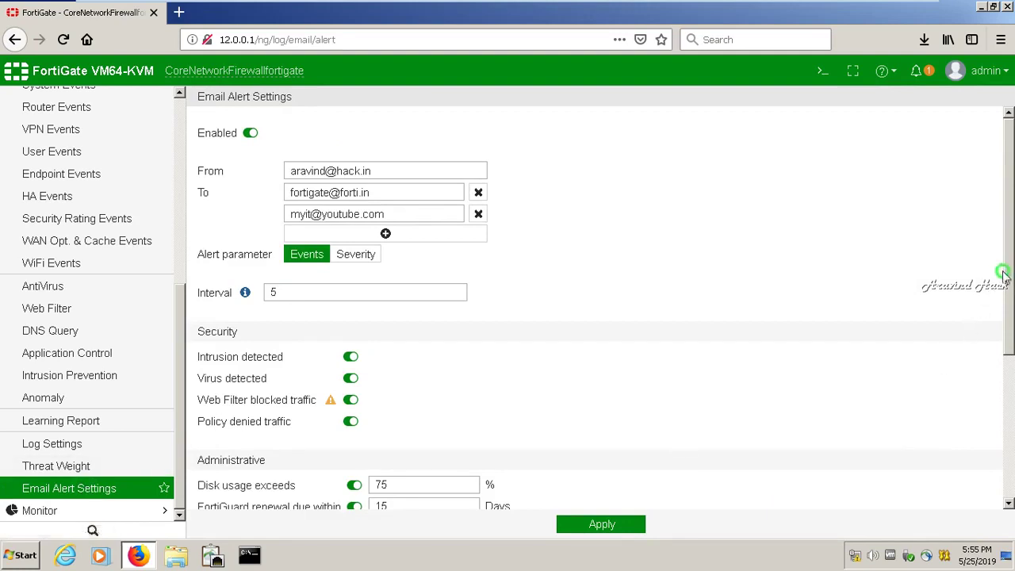
left_click_drag(1001, 282, 1011, 313)
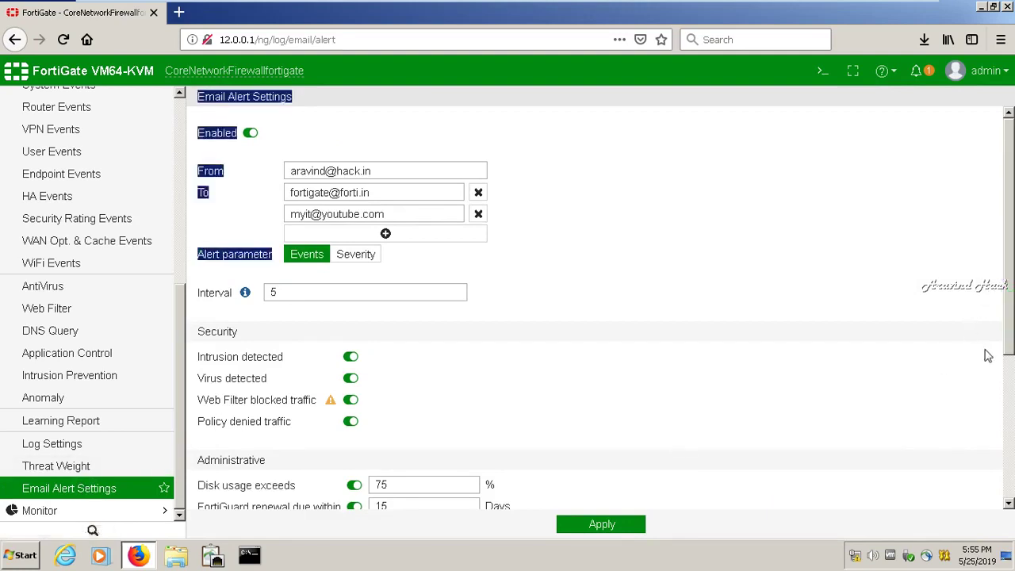
mouse_move(1000, 354)
left_mouse_down()
mouse_move(1004, 344)
mouse_move(1004, 367)
left_mouse_up()
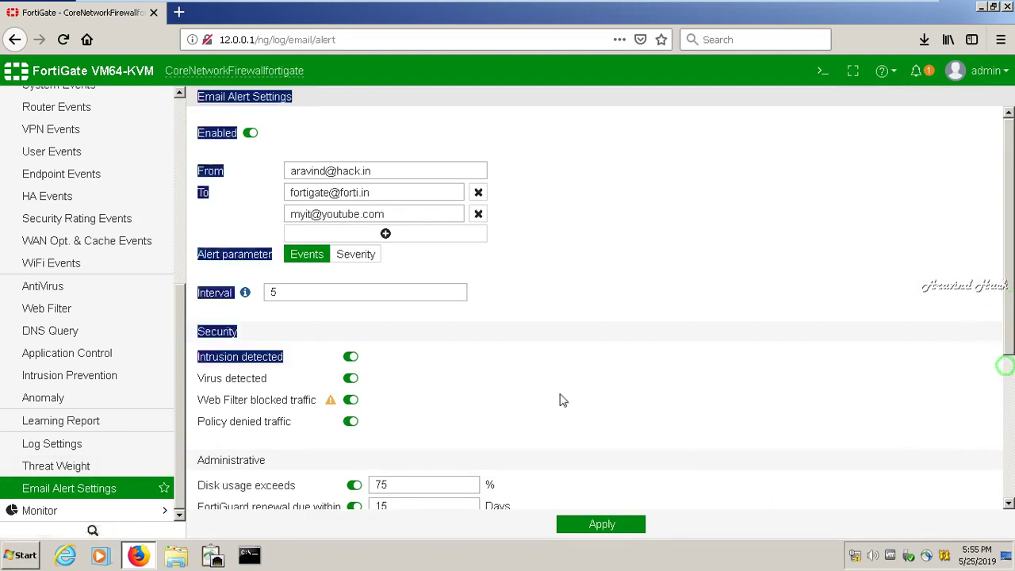
left_click(405, 485)
double_click(406, 485)
type("65")
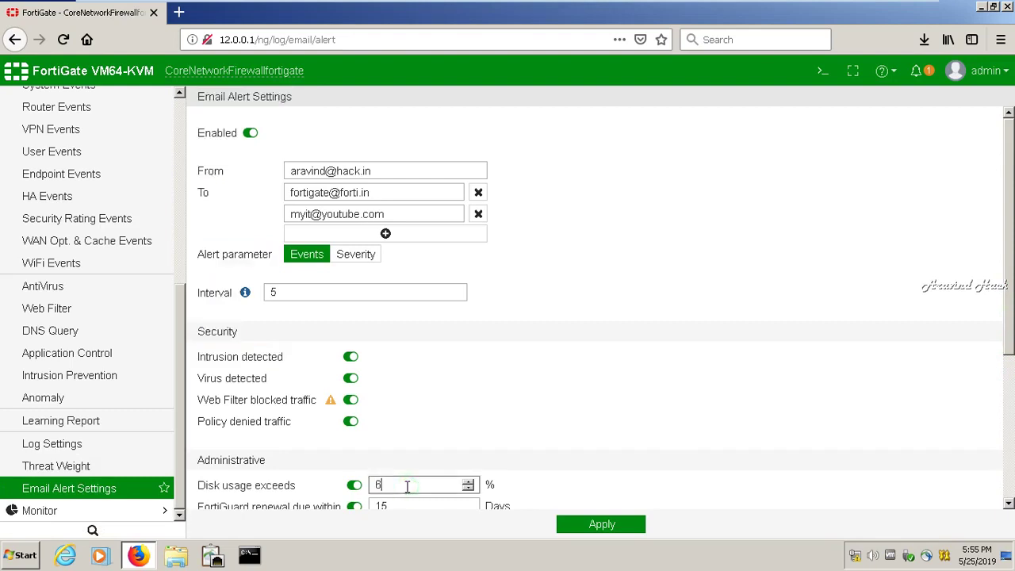
left_click(608, 526)
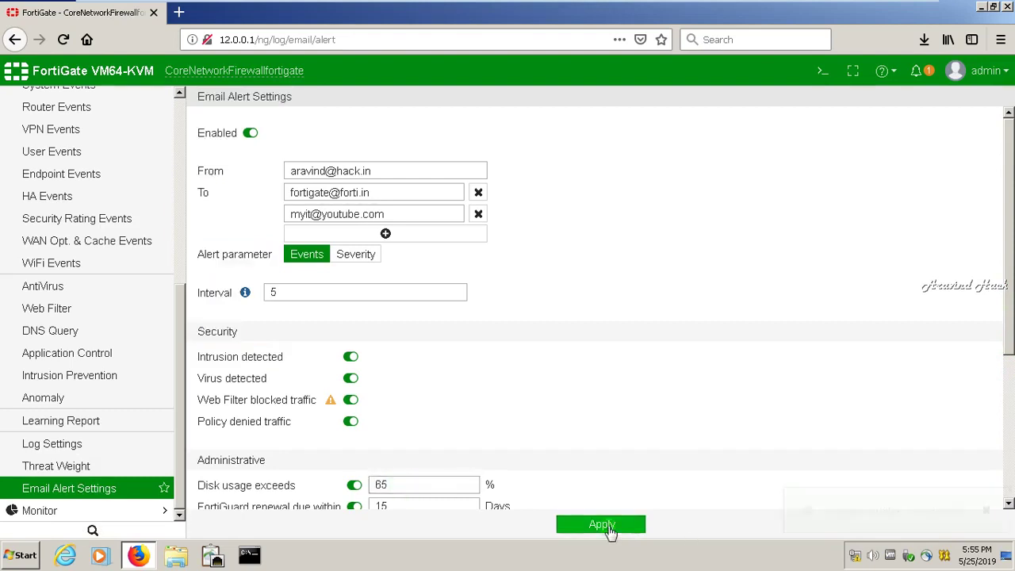
left_click_drag(1008, 295, 1008, 191)
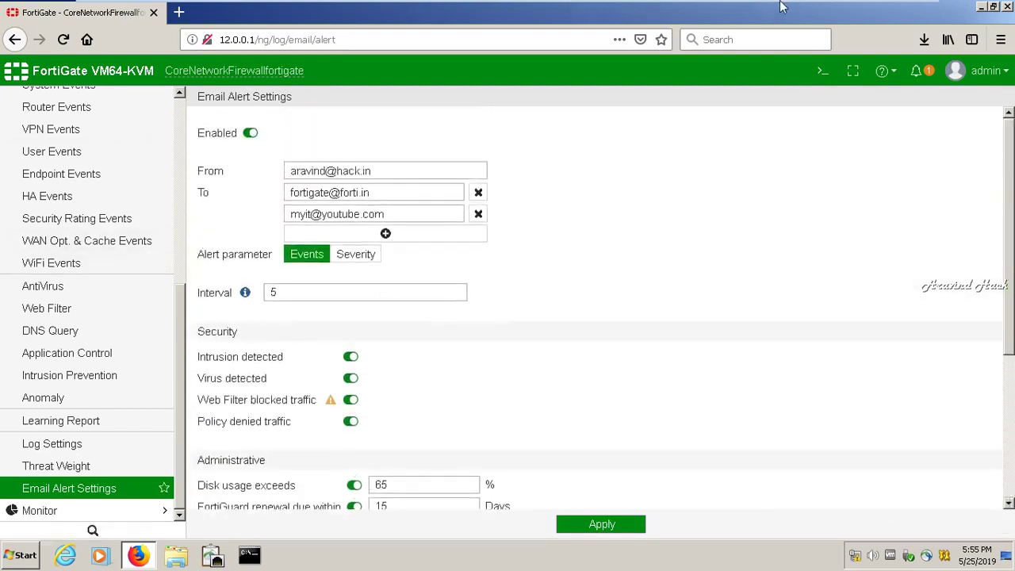
- Minimize the VM to the host desktop and dismiss the screen recorder controls
left_click(882, 10)
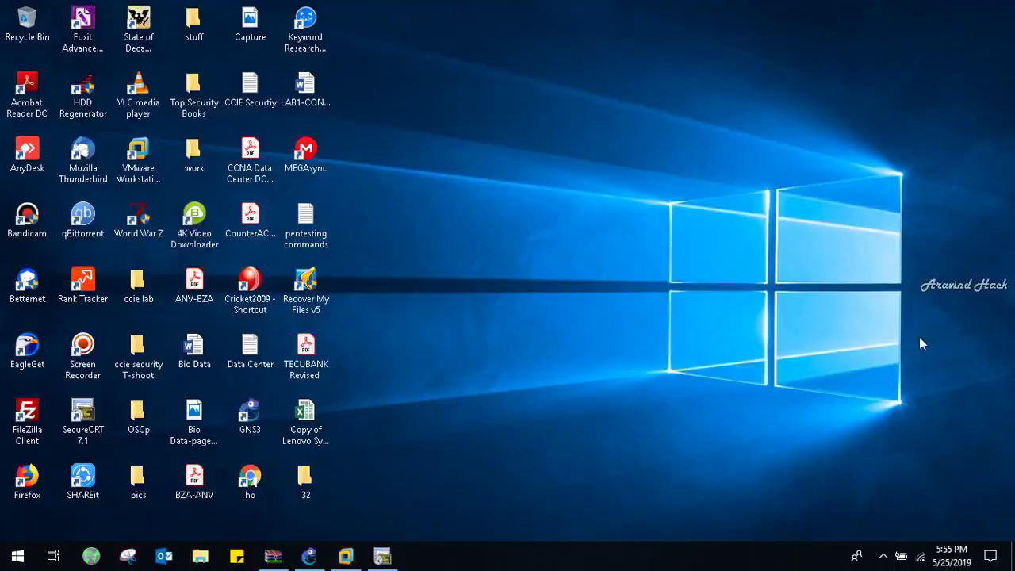
left_click(883, 555)
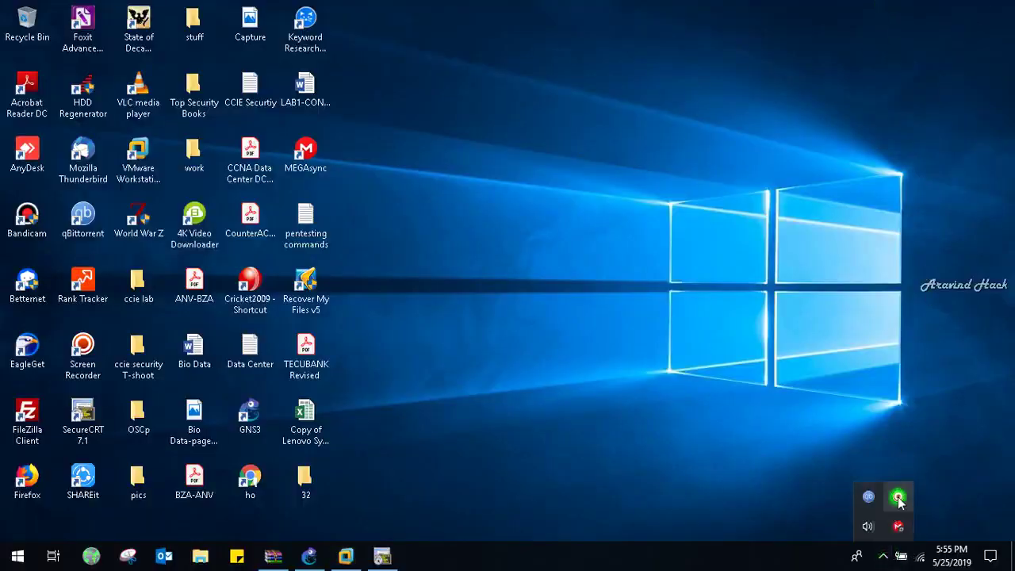
left_click(894, 494)
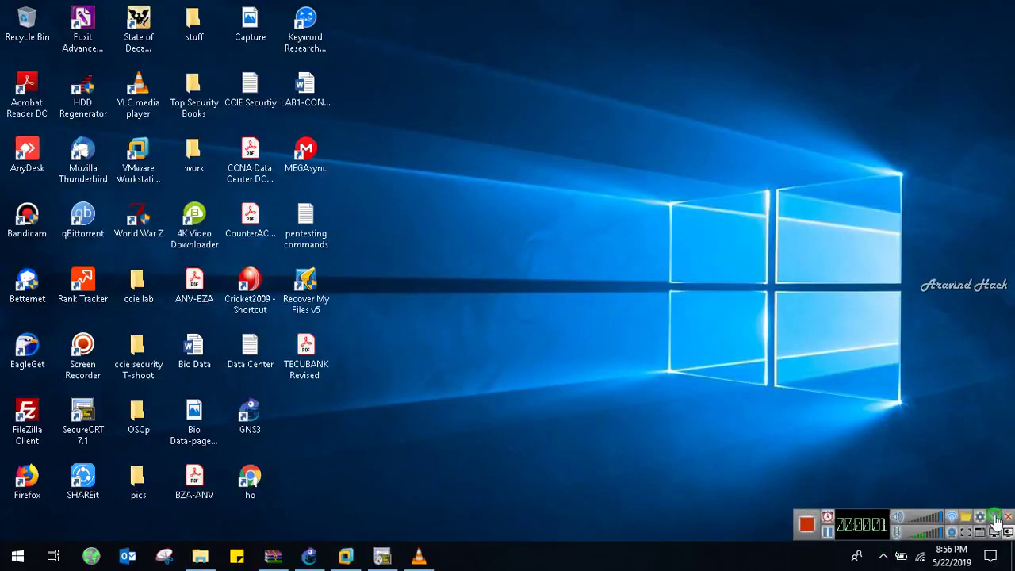
left_click(994, 516)
- Restore the Windows 7 VM from the taskbar and open the admin account menu
mouse_move(341, 556)
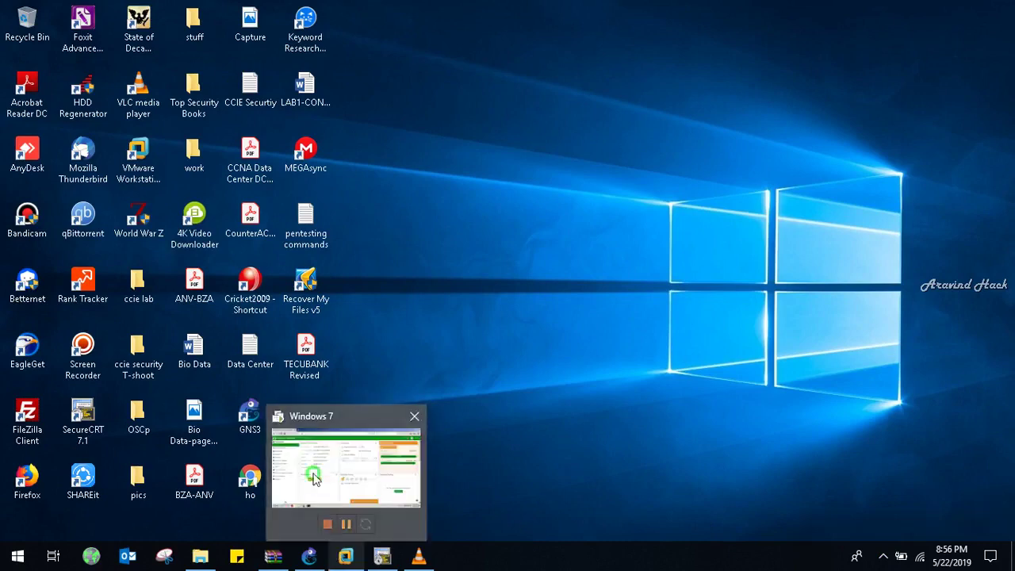
left_click(313, 472)
left_click(980, 72)
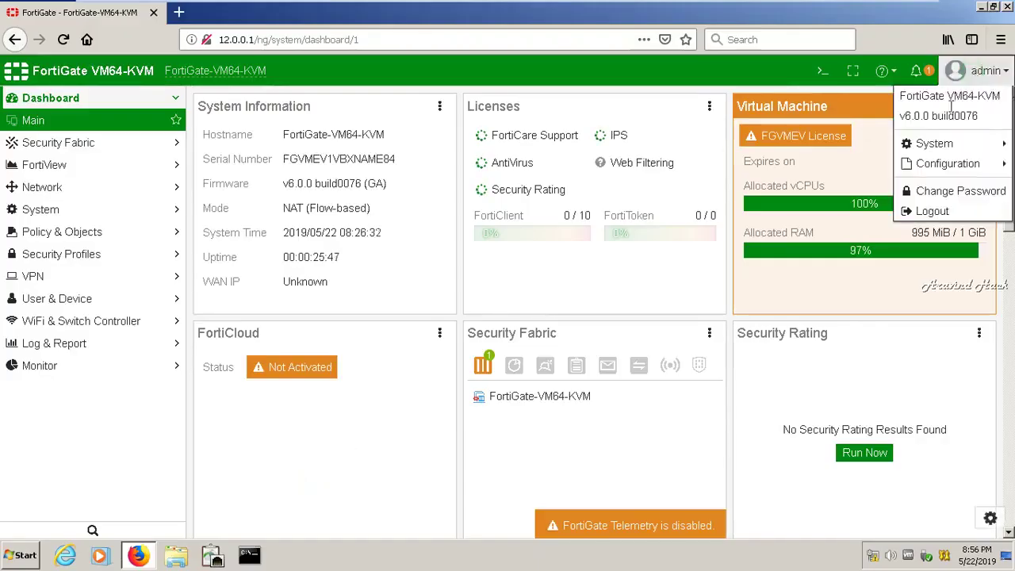
- Log out, log back in as admin, and postpone the default-password change
left_click(934, 212)
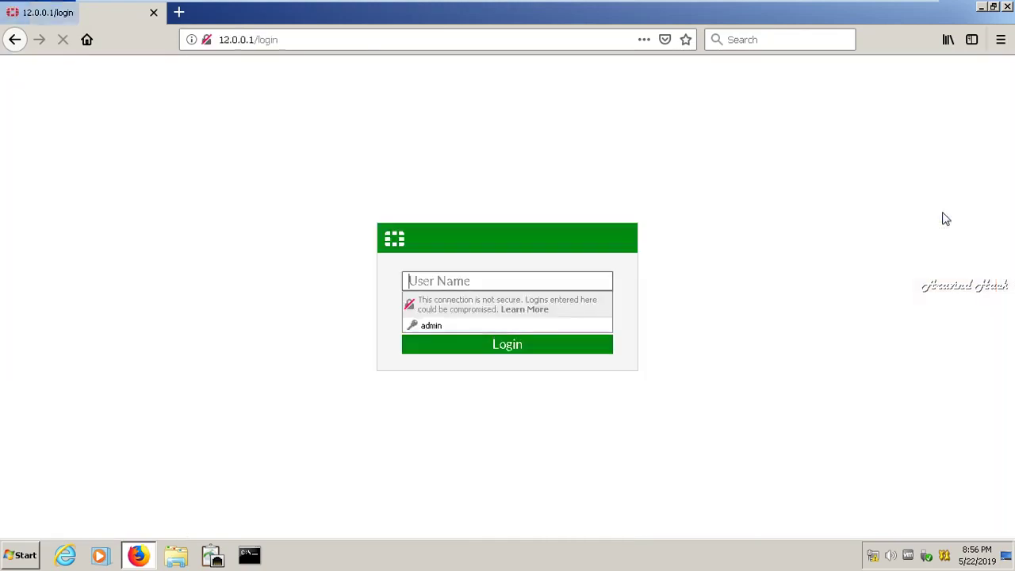
type("admin")
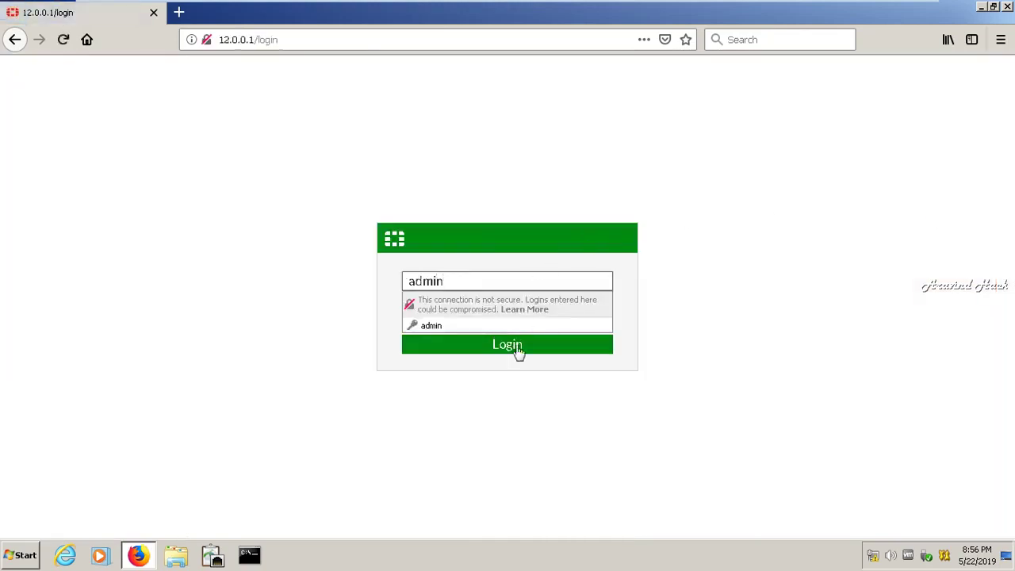
left_click(514, 351)
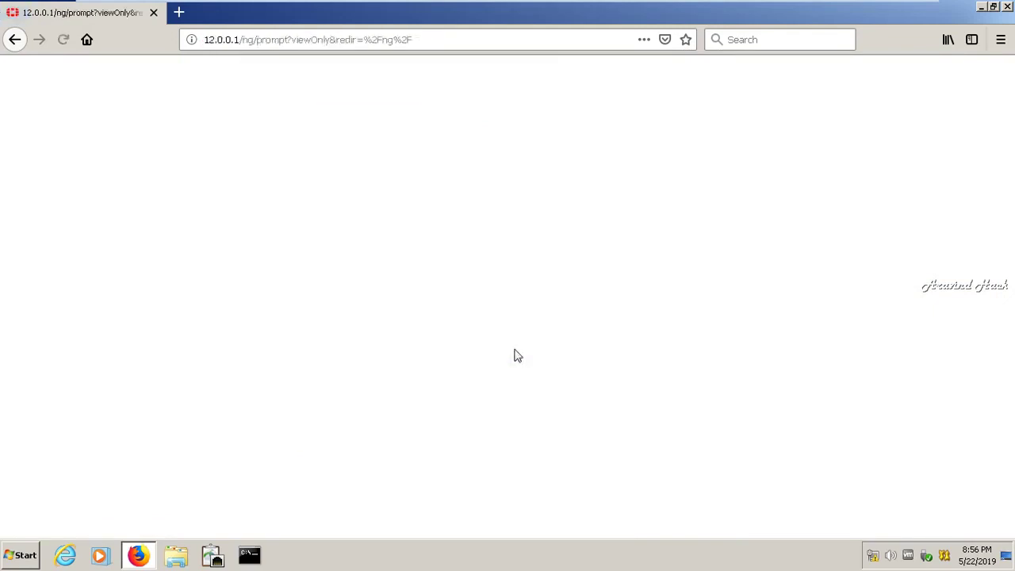
left_click(539, 353)
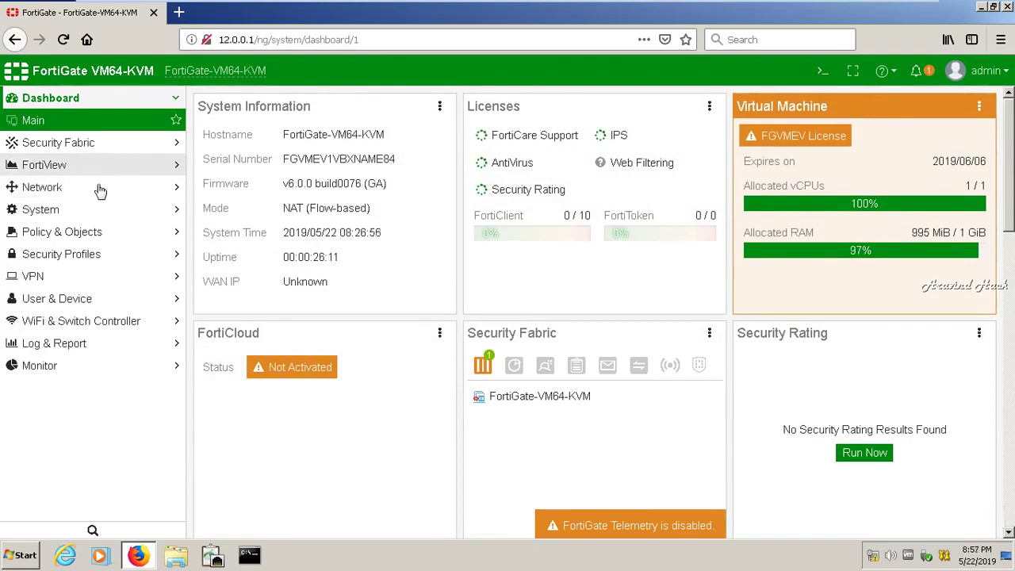
- Open port3 for editing from the Network > Interfaces list
left_click(100, 188)
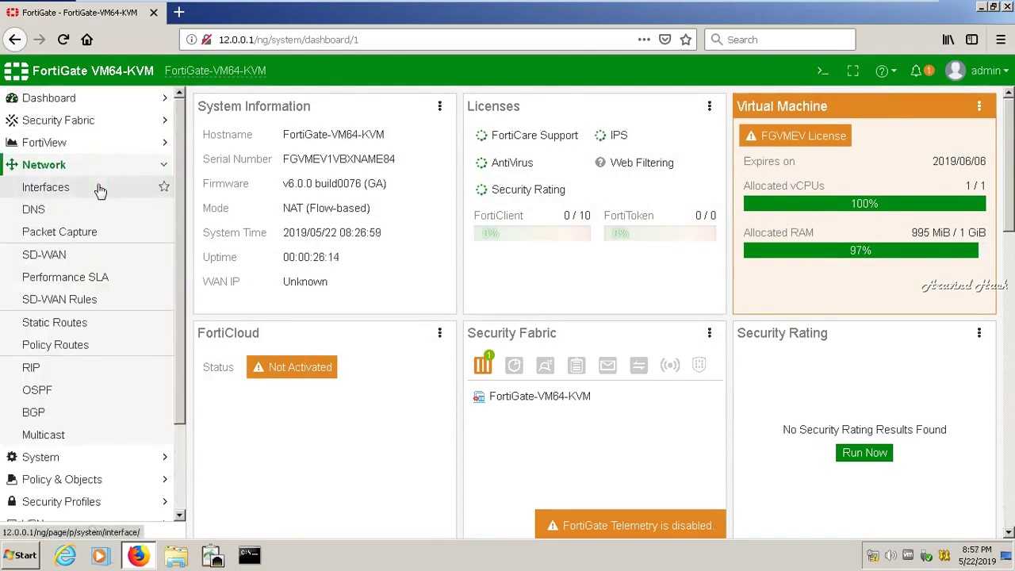
left_click(101, 189)
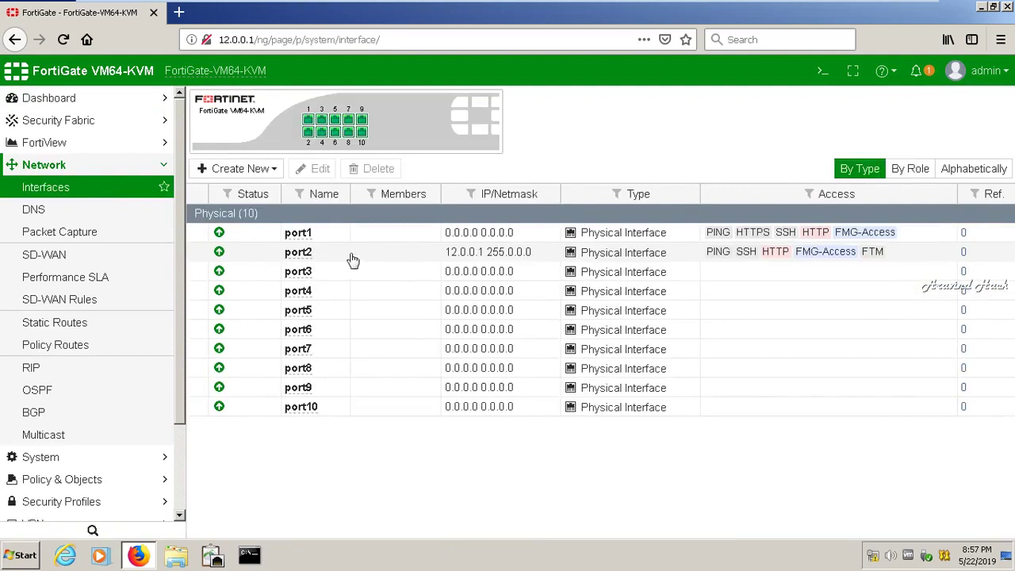
left_click(401, 275)
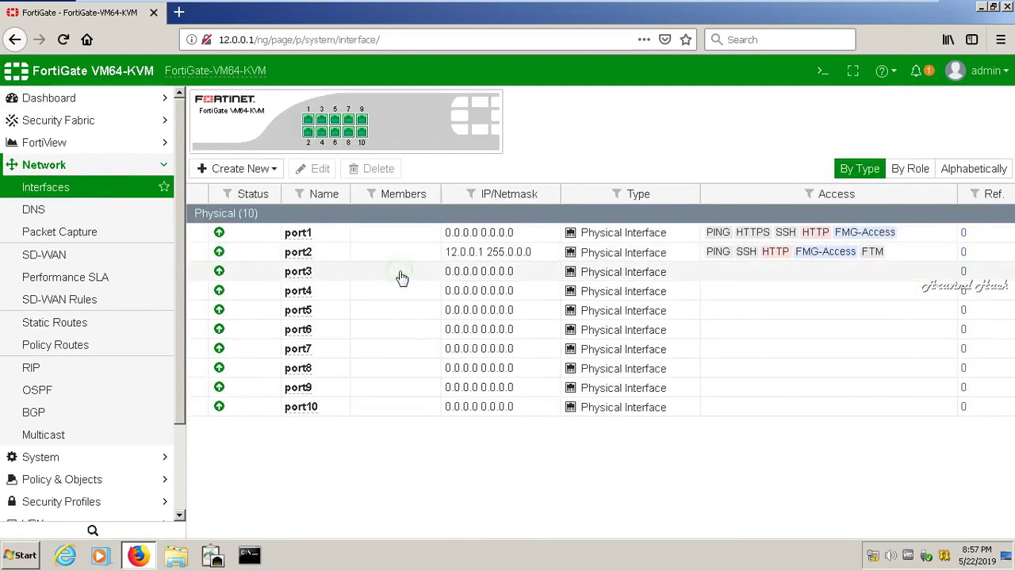
left_click(317, 176)
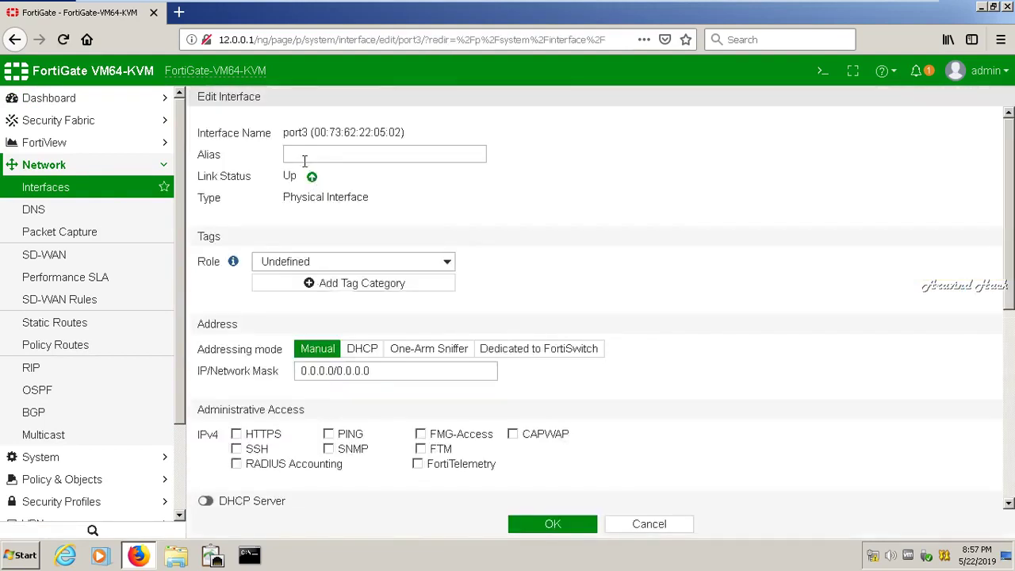
- Keep port3's role Undefined and replace its address with 10.0.0.1/8
left_click(302, 263)
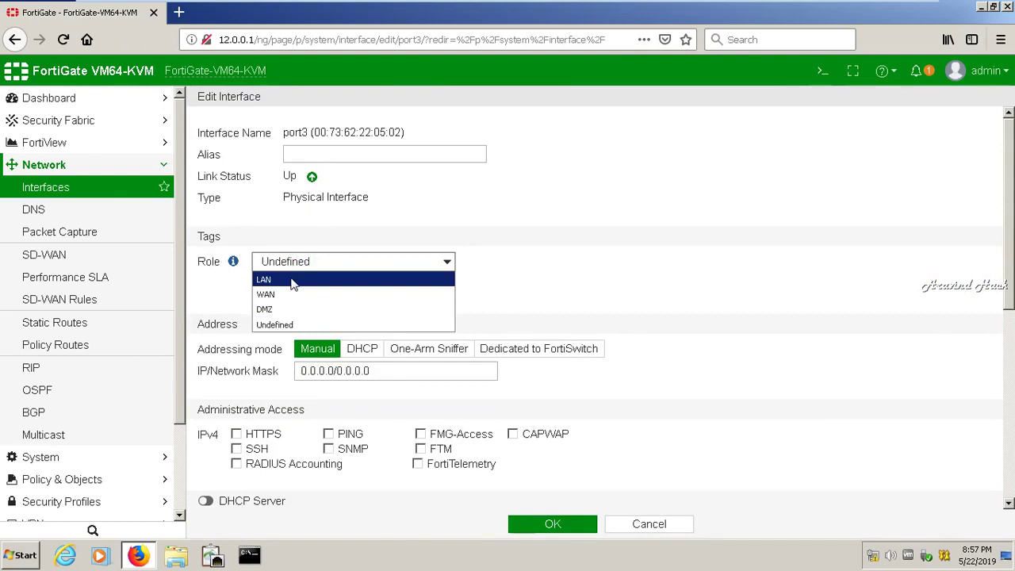
left_click(279, 325)
left_click(371, 370)
key("ctrl+a")
key("BackSpace")
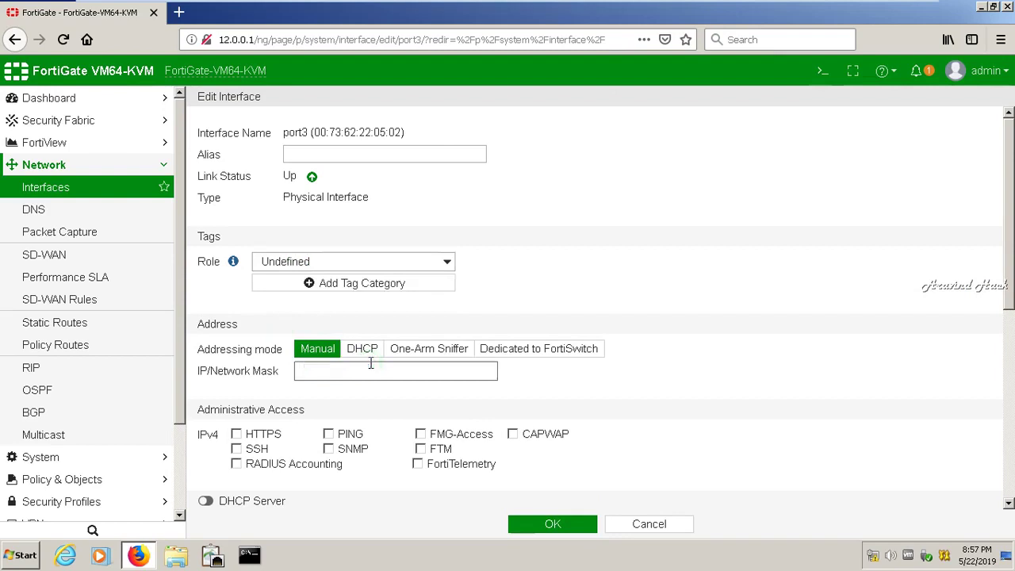
type("10.0.0.1/8")
- Allow PING, HTTPS and SSH on port3 and alias it 'towards server location'
left_click(328, 436)
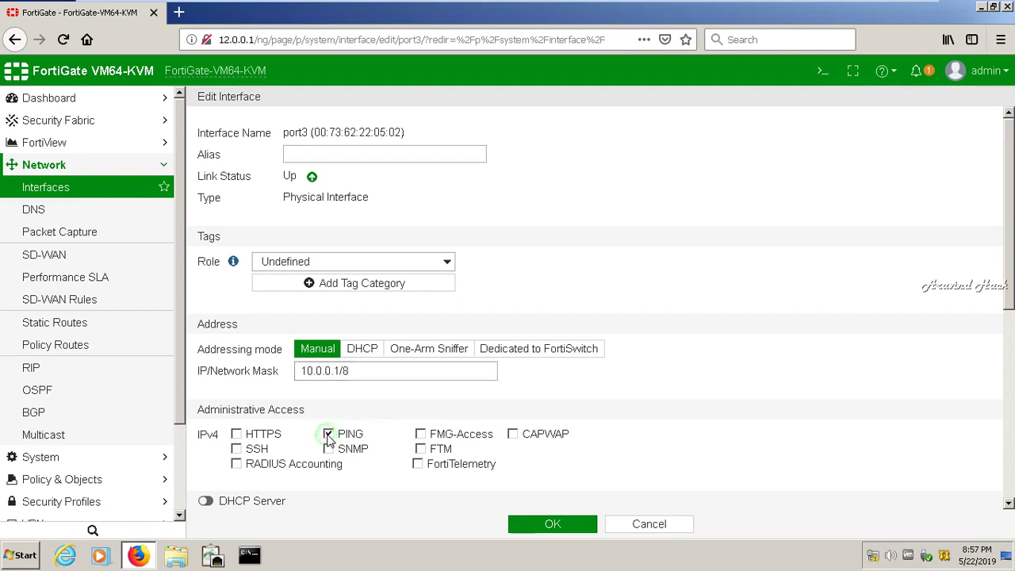
left_click(236, 435)
left_click(236, 449)
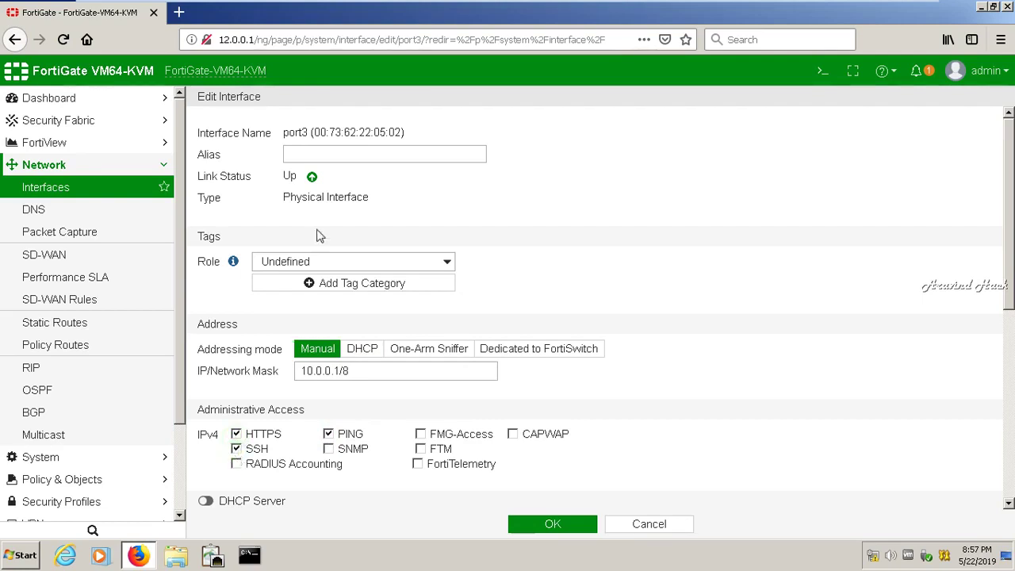
left_click(299, 155)
type("towa")
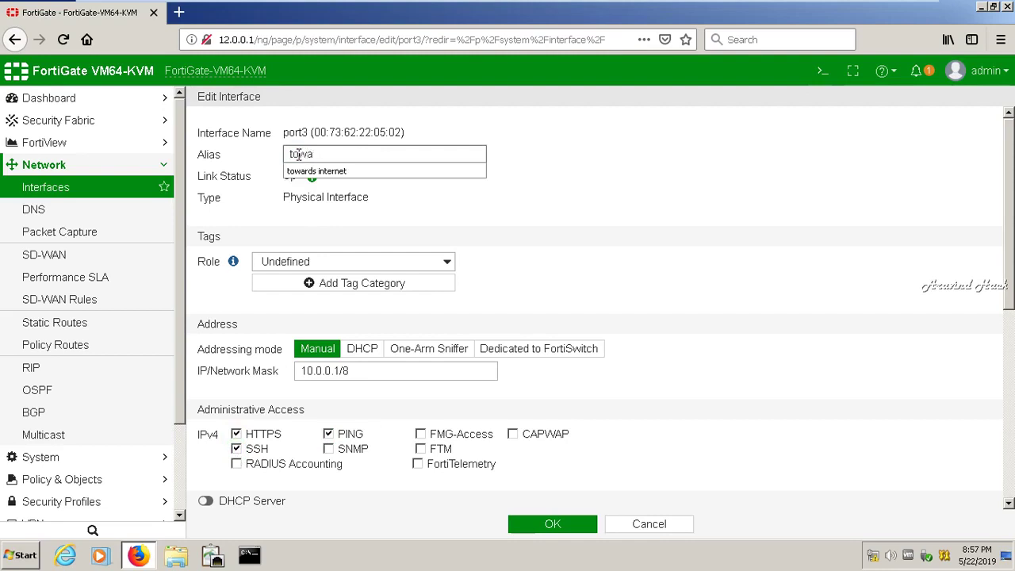
type("rds server location")
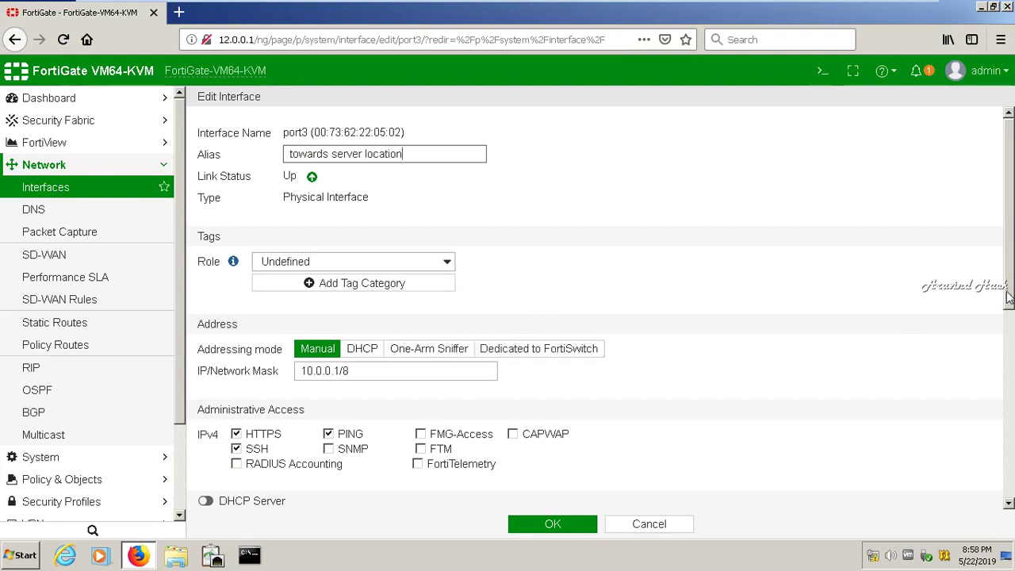
left_click_drag(1011, 293, 1009, 309)
- Also allow FMG-Access and FTM, and turn on device detection with active scanning
scroll(1009, 340, "down", 1)
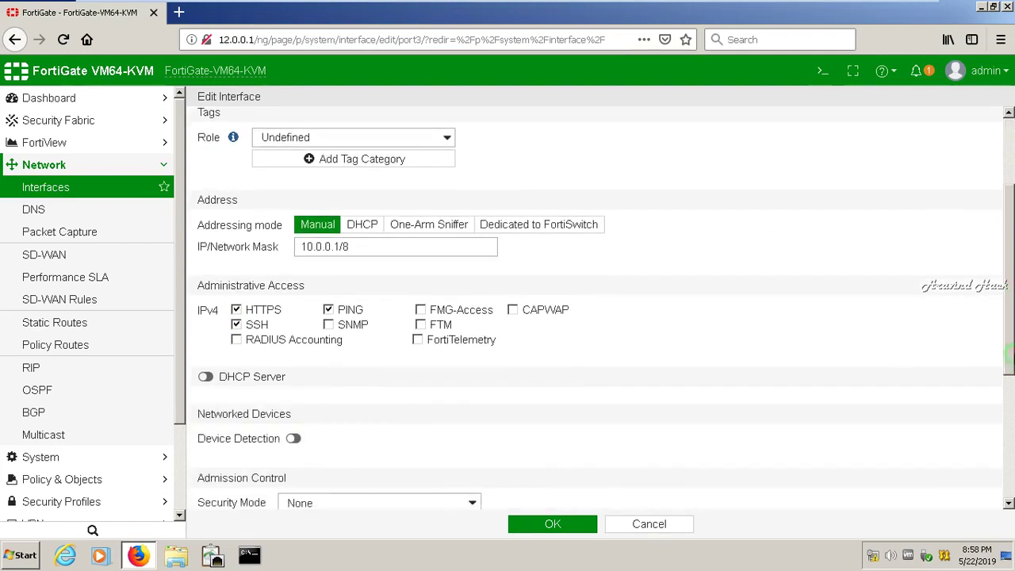
left_click(420, 310)
left_click(420, 325)
left_click(293, 439)
left_click(293, 460)
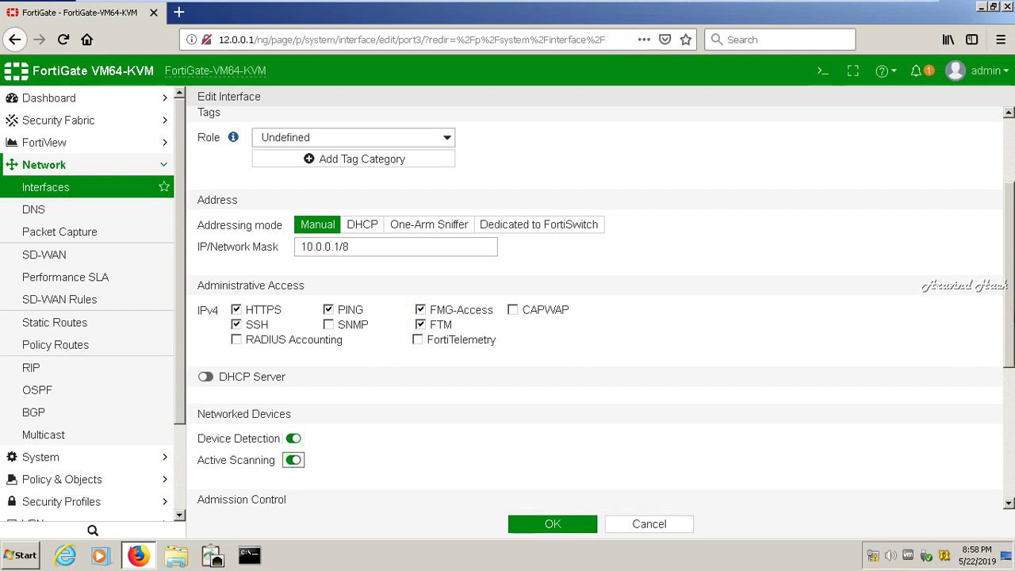
left_click_drag(1008, 314, 1008, 409)
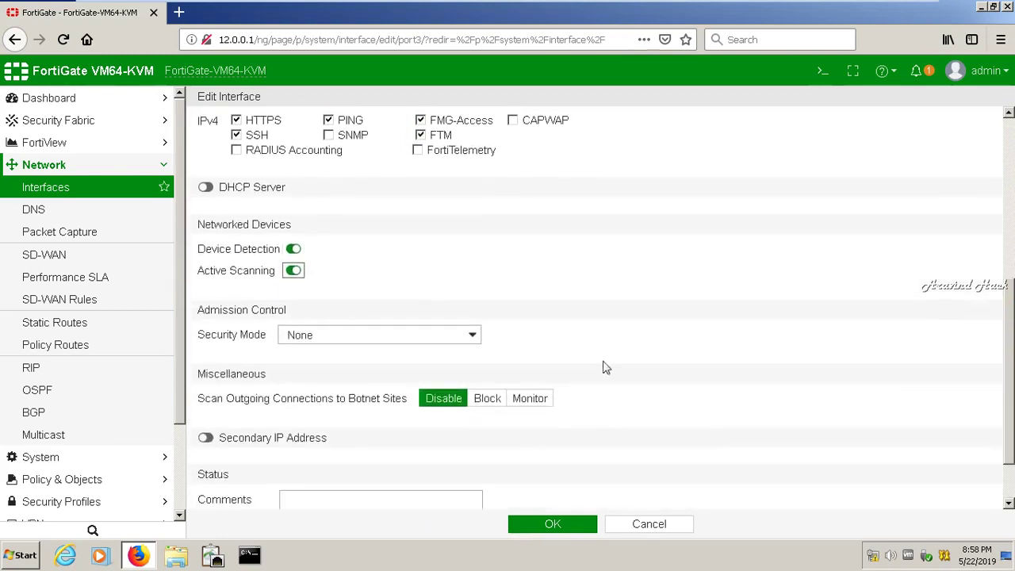
- Keep Security Mode None, monitor botnet connections, comment 'secure server', and save port3
left_click(452, 339)
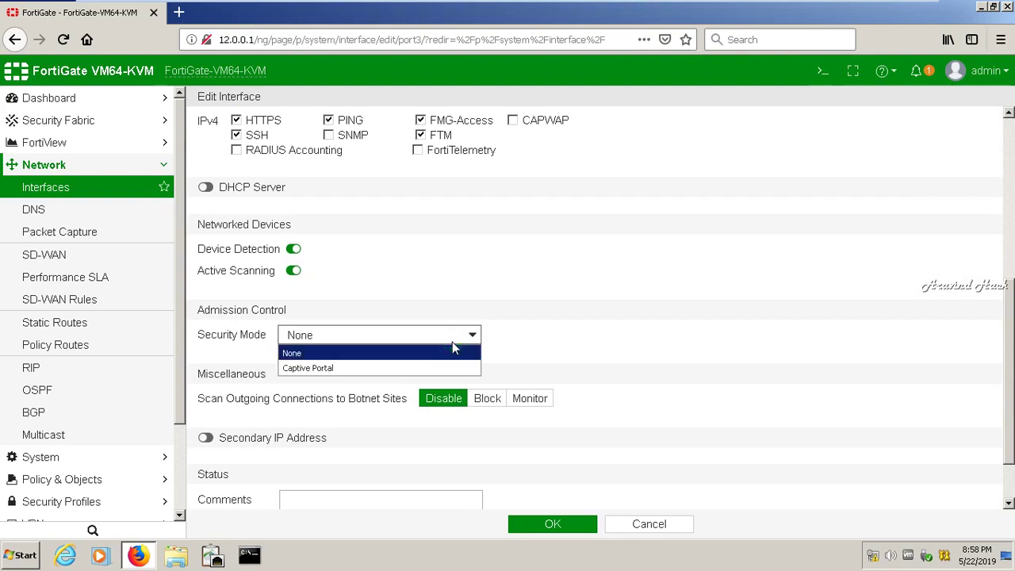
left_click(451, 342)
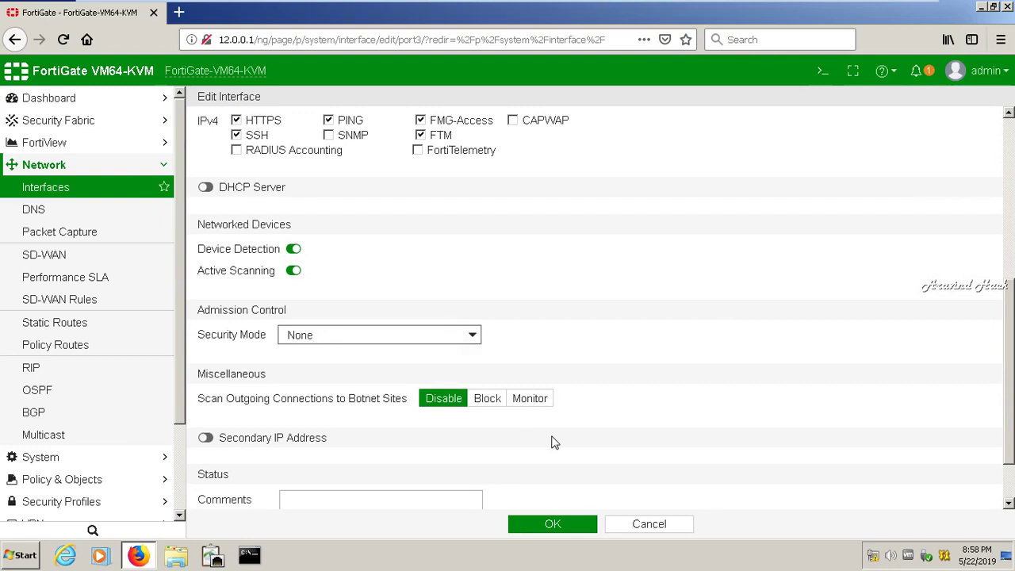
left_click(528, 401)
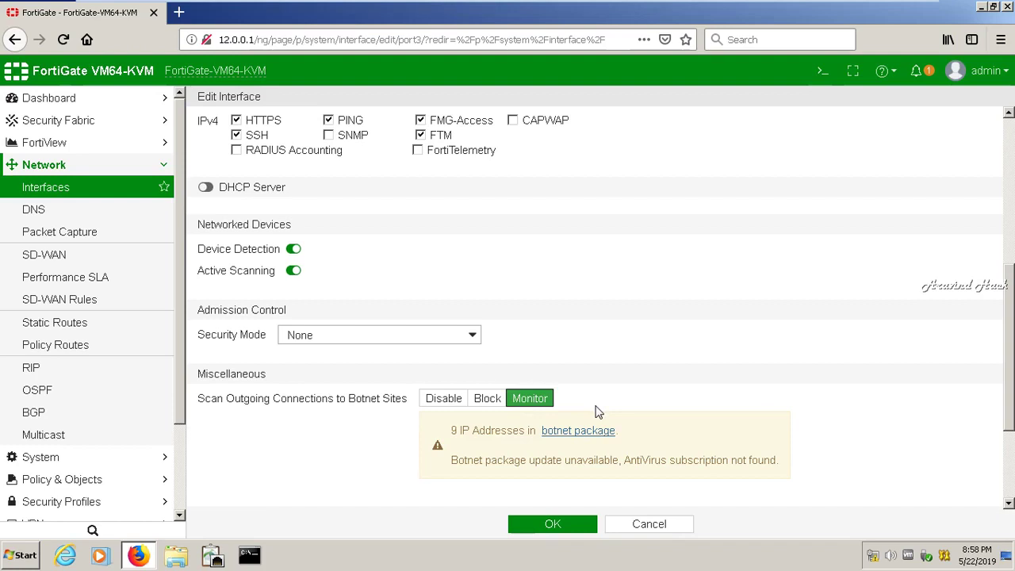
left_click_drag(1011, 394, 1008, 501)
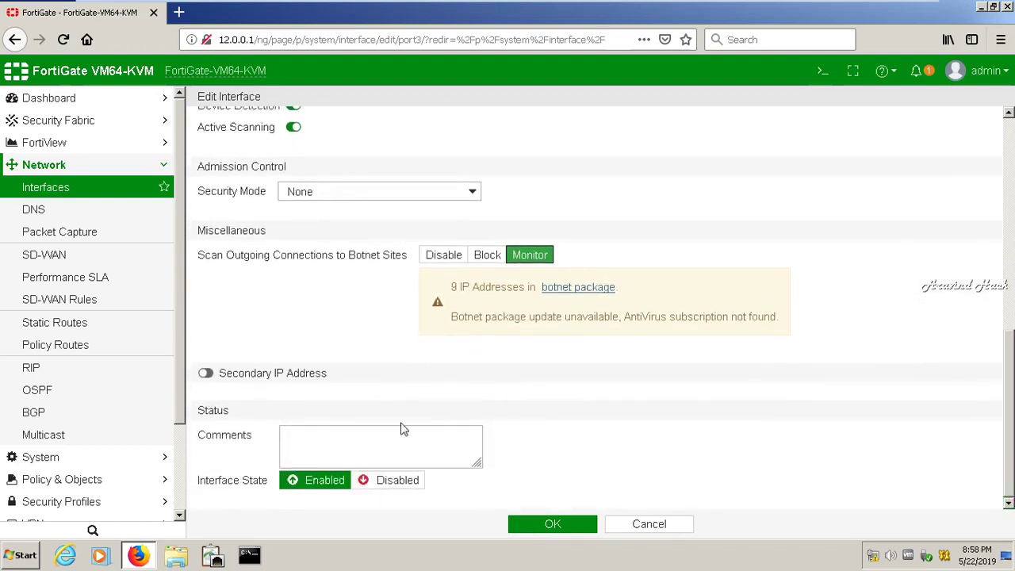
left_click(302, 438)
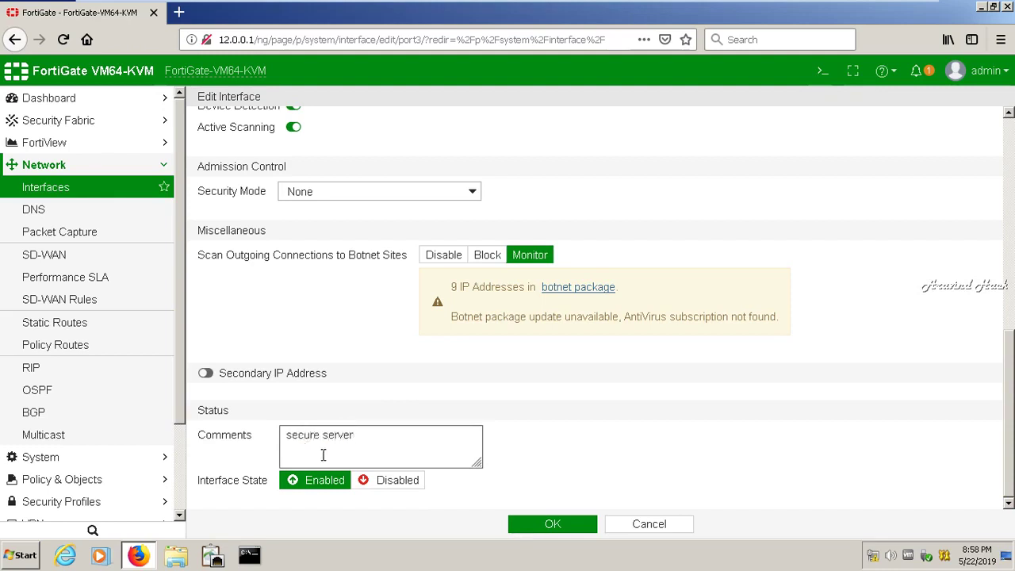
left_click(552, 526)
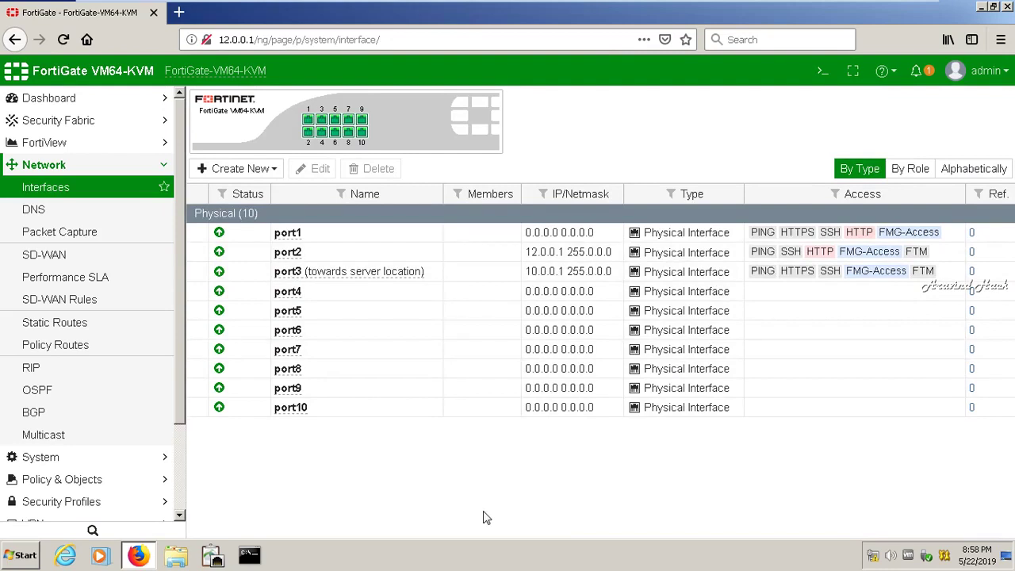
- Ping 10.0.0.1 and 12.0.0.1 from a command prompt, then close it
left_click(264, 560)
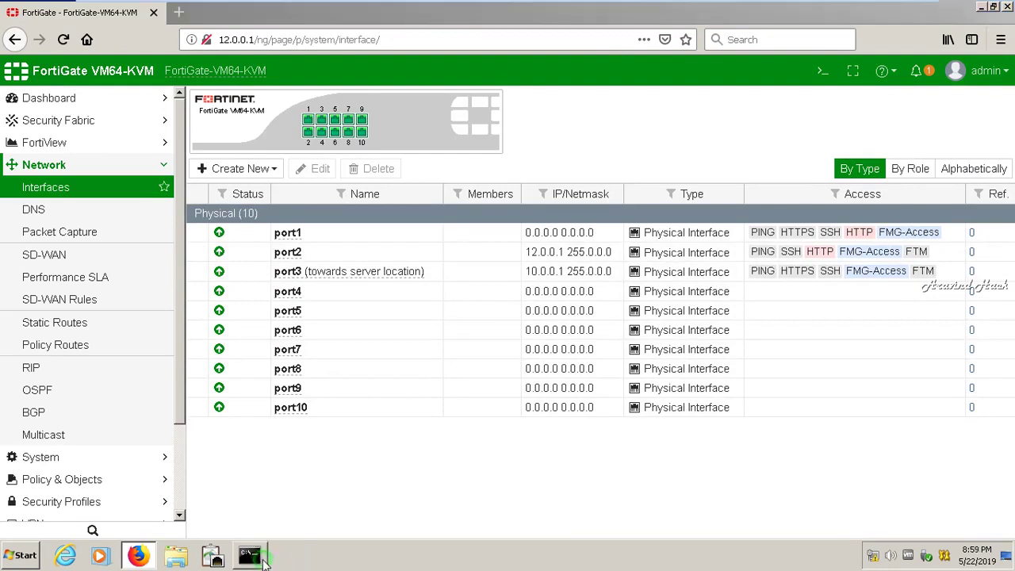
type("pi")
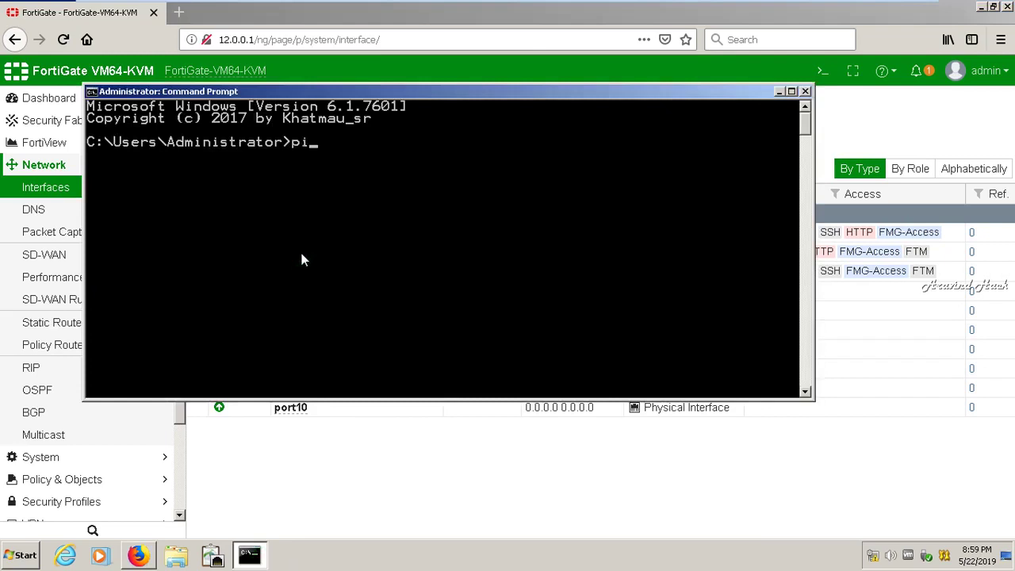
type("ng 10.0.0.1")
key("Return")
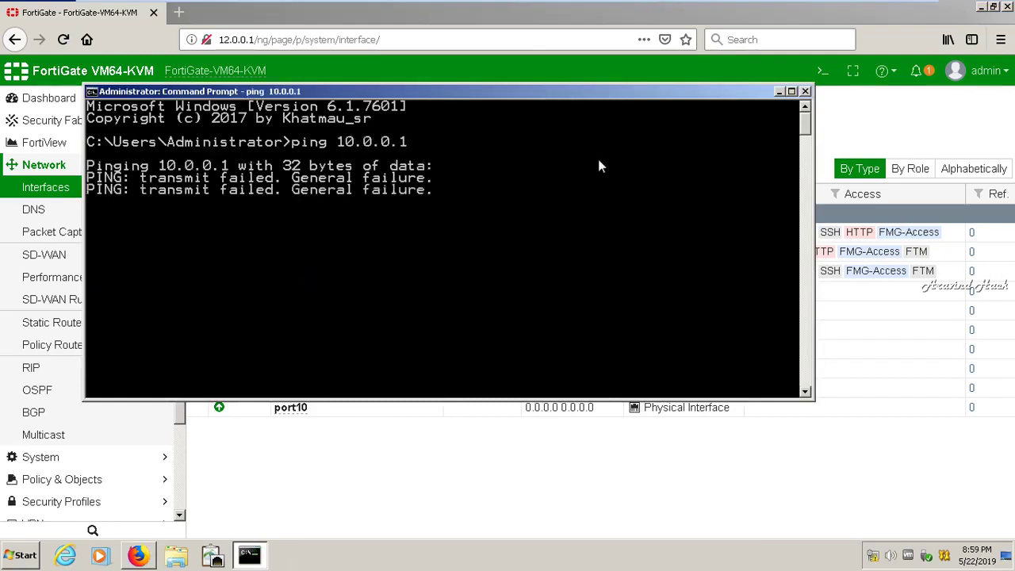
type("ping 12.0.")
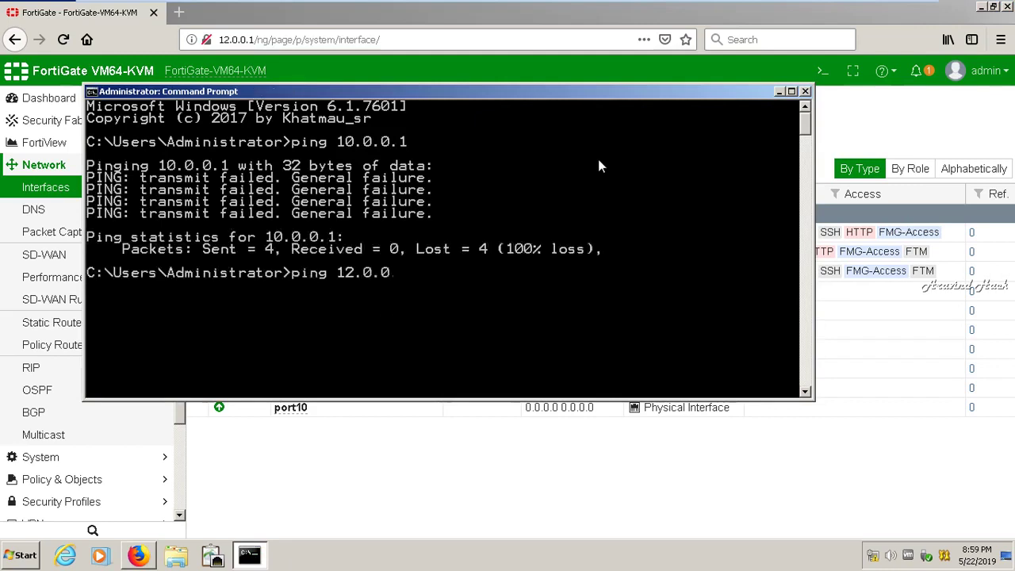
type("0.1")
key("Return")
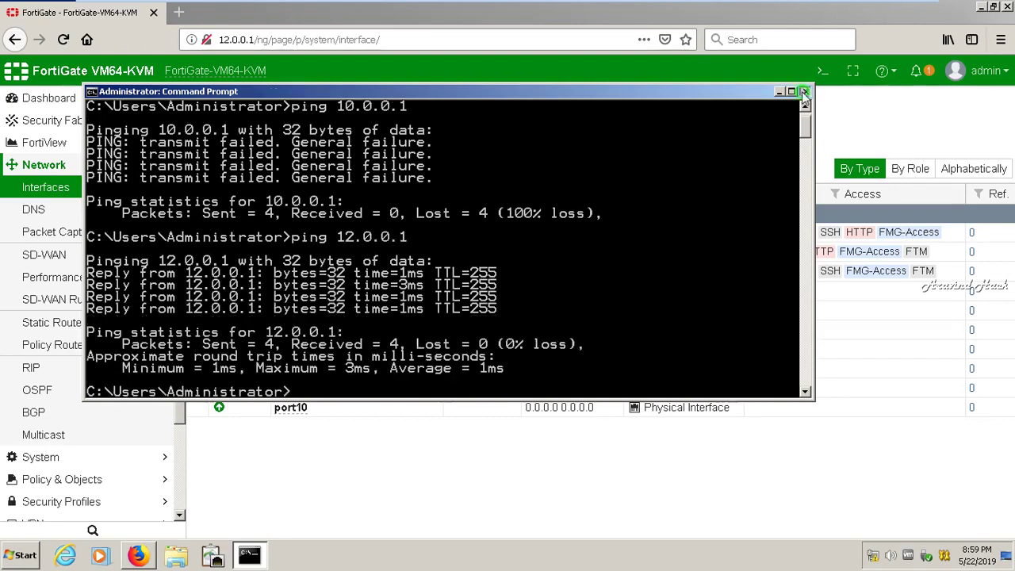
left_click(805, 92)
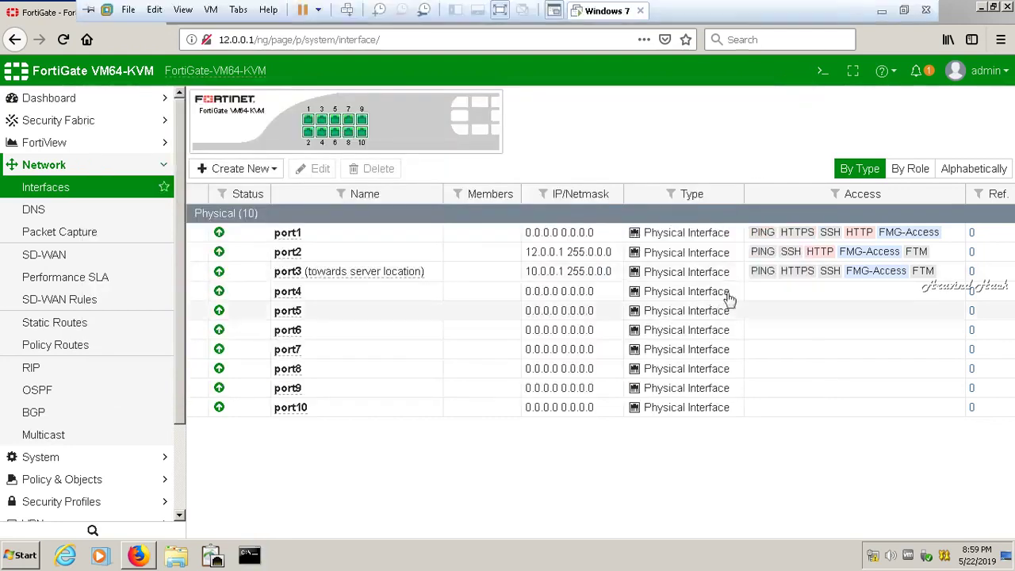
- Open port4's edit page and cancel without making changes
left_click(306, 294)
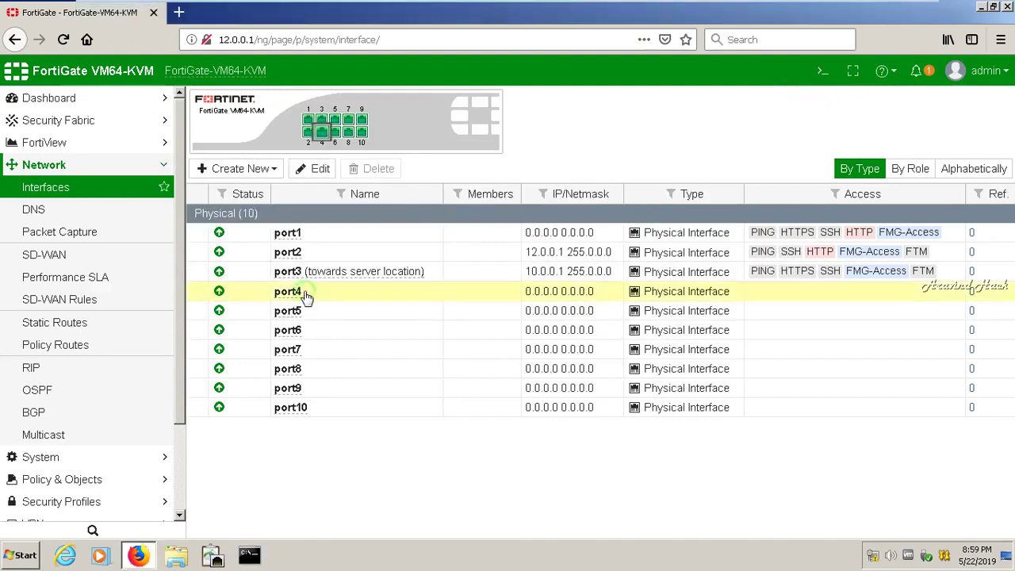
left_click(306, 168)
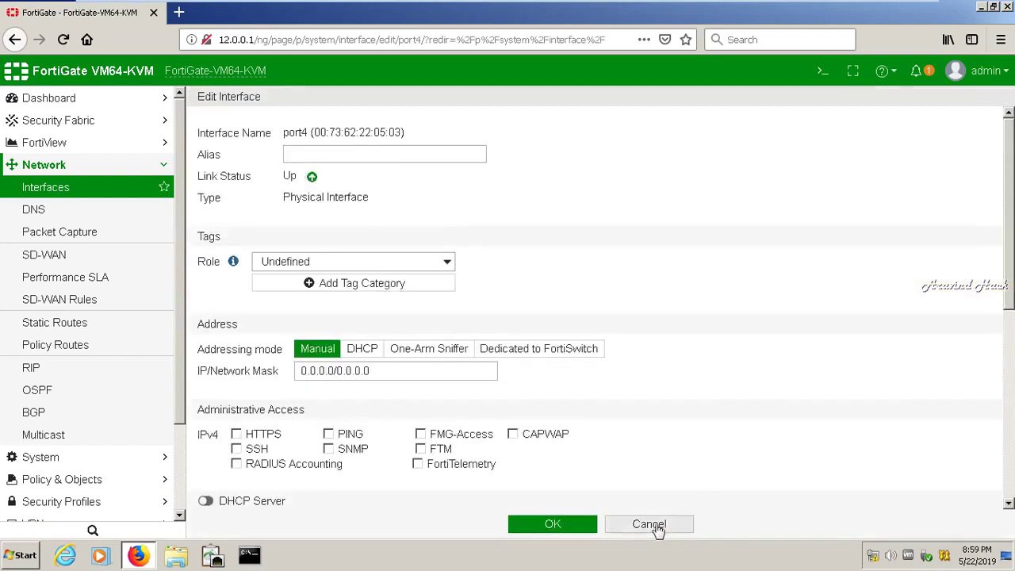
left_click(653, 525)
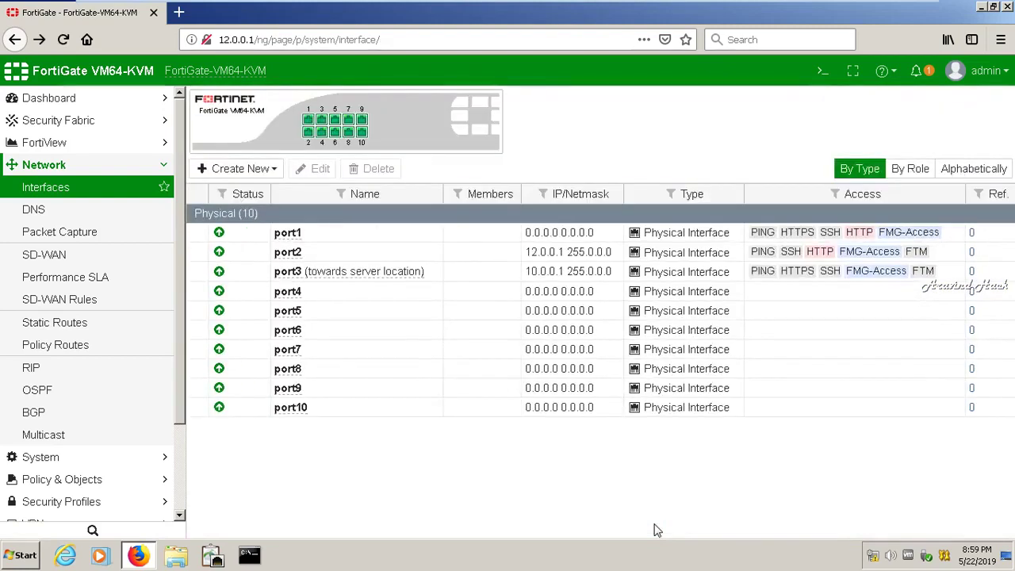
- Switch to the SecureCRT session on the host and log in to the FortiGate console as admin
mouse_move(765, 4)
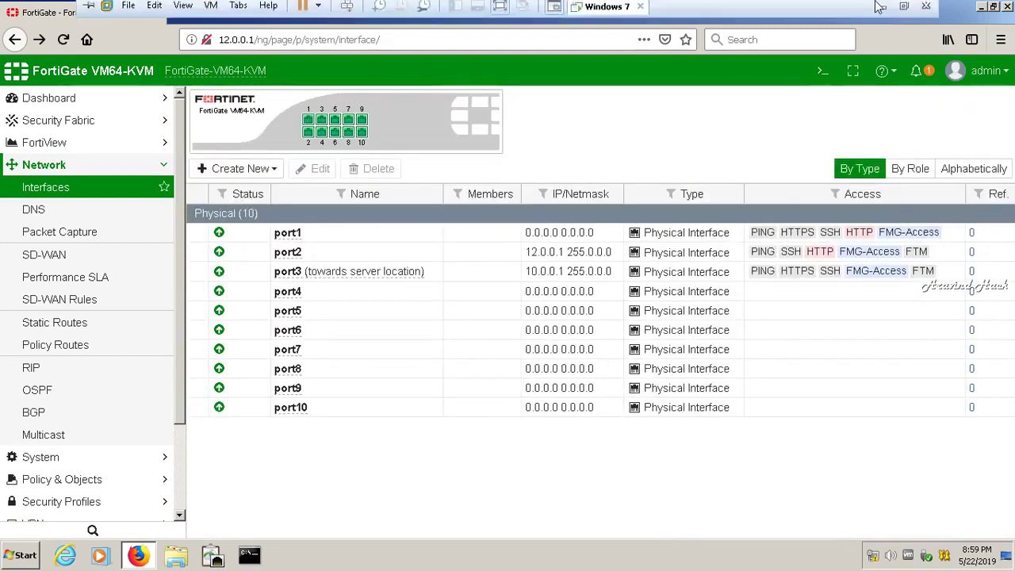
left_click(884, 8)
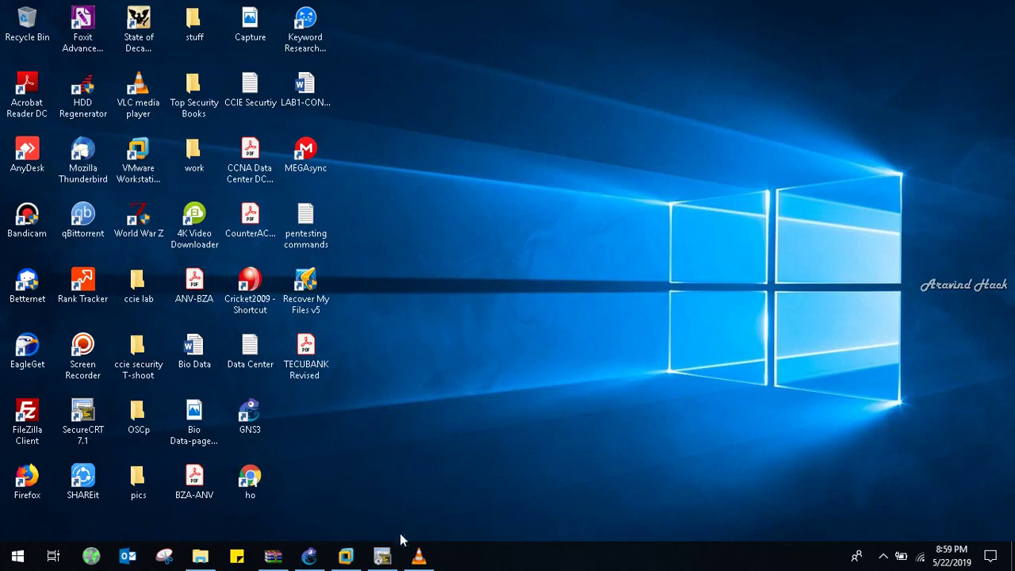
left_click(382, 556)
type("admin")
key("Return")
key("Return")
key("Return")
key("Return")
key("Return")
key("Return")
key("Return")
key("Return")
key("Return")
key("Return")
key("Return")
key("Return")
key("Return")
key("Return")
- Run 'show system interface port2', then the same command for port3
type("show system interface ")
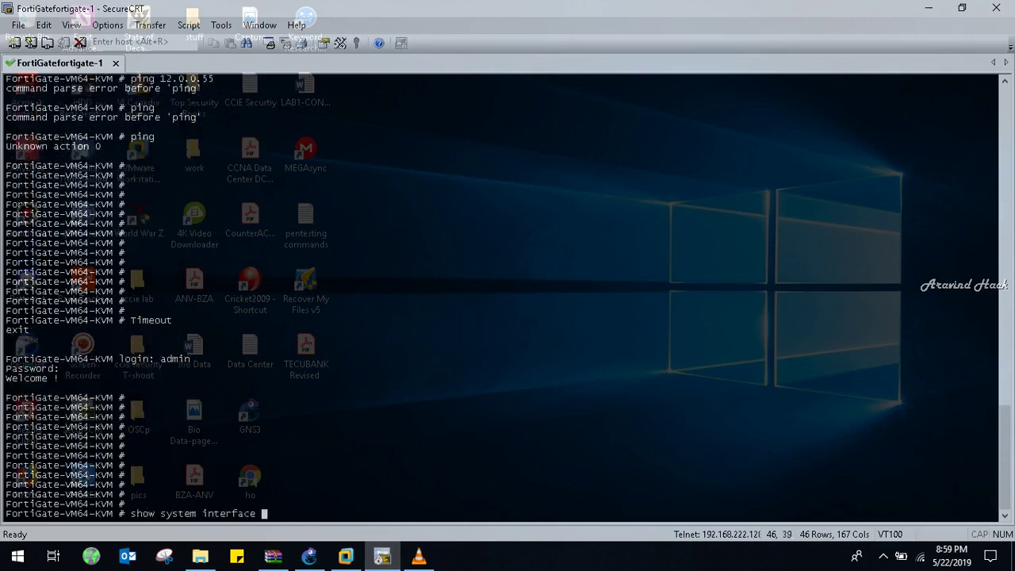
type("port2")
key("Return")
key("Up")
key("BackSpace")
type("3")
key("Return")
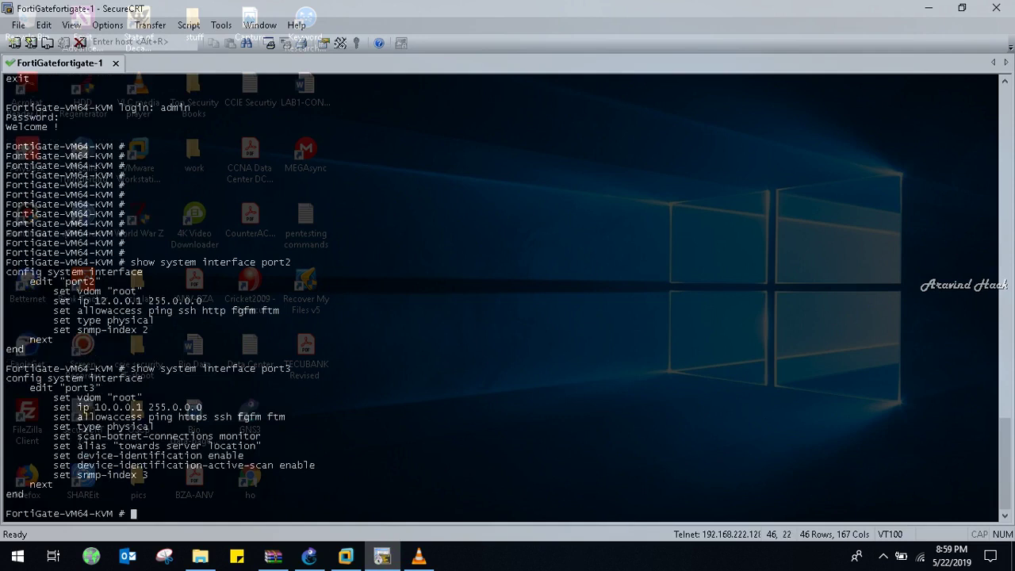
key("Return")
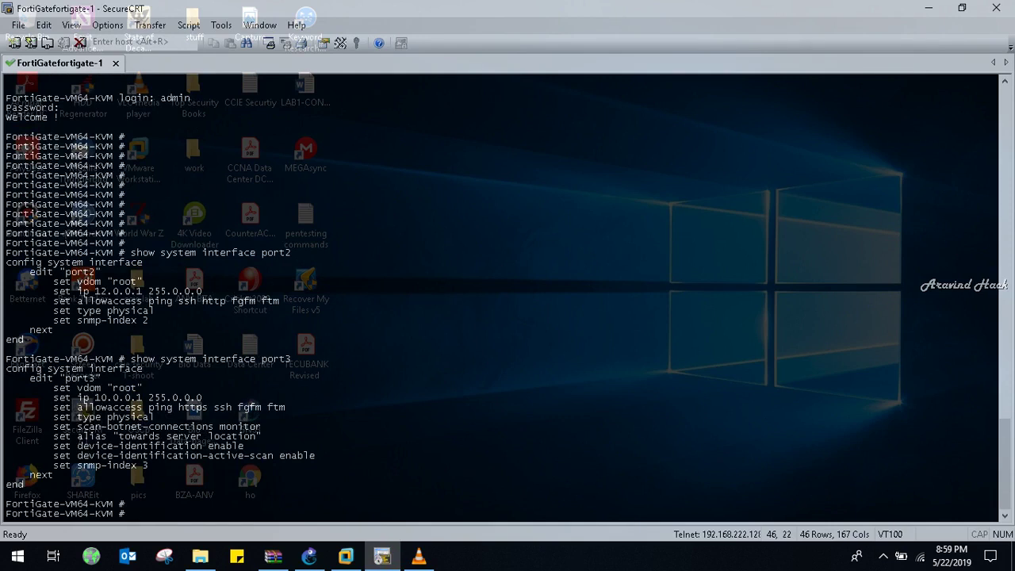
- In the Windows 7 VM, edit port2, enable Active Scanning under device detection, and save
mouse_move(345, 554)
left_click(341, 468)
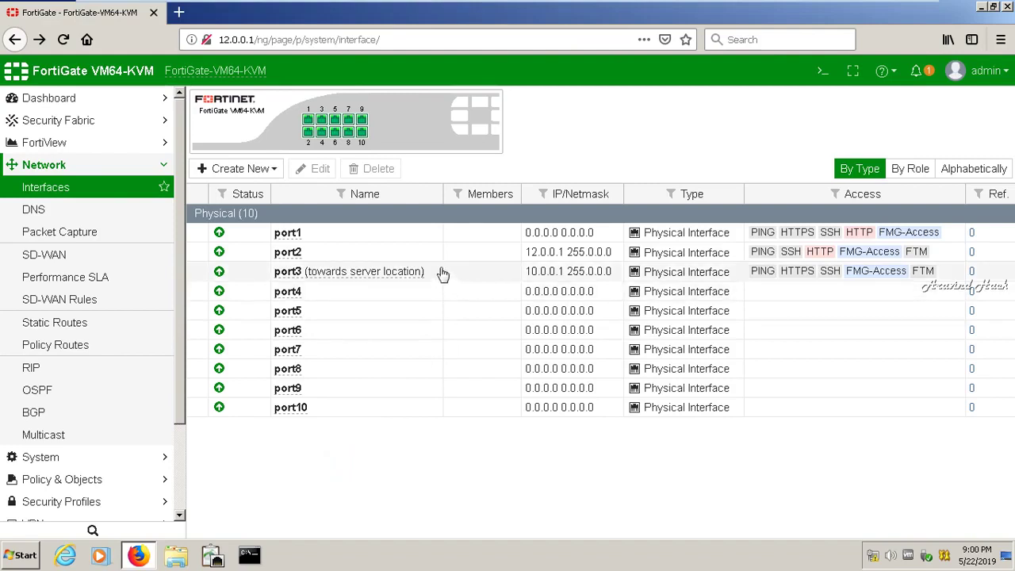
left_click(419, 252)
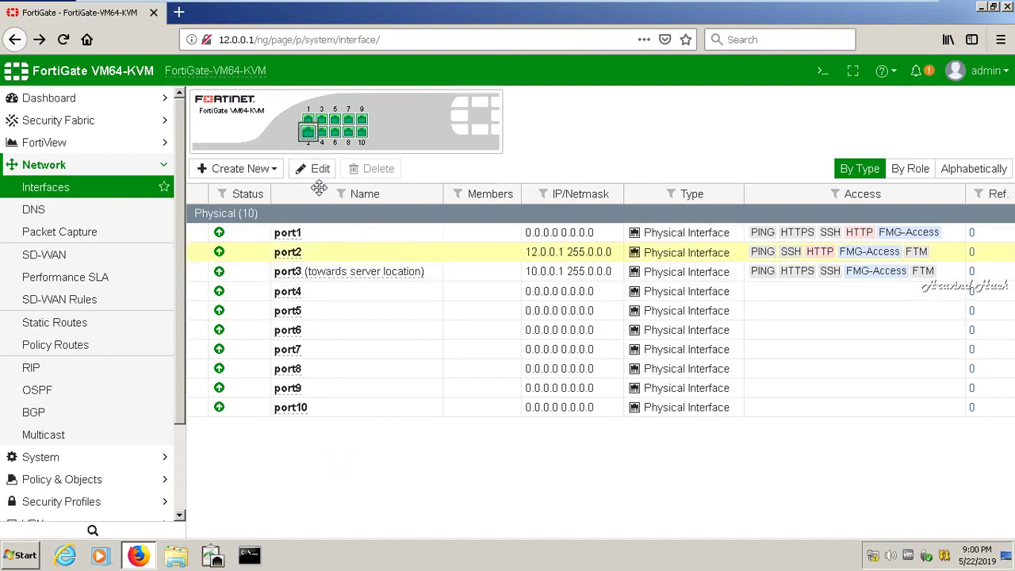
left_click(303, 169)
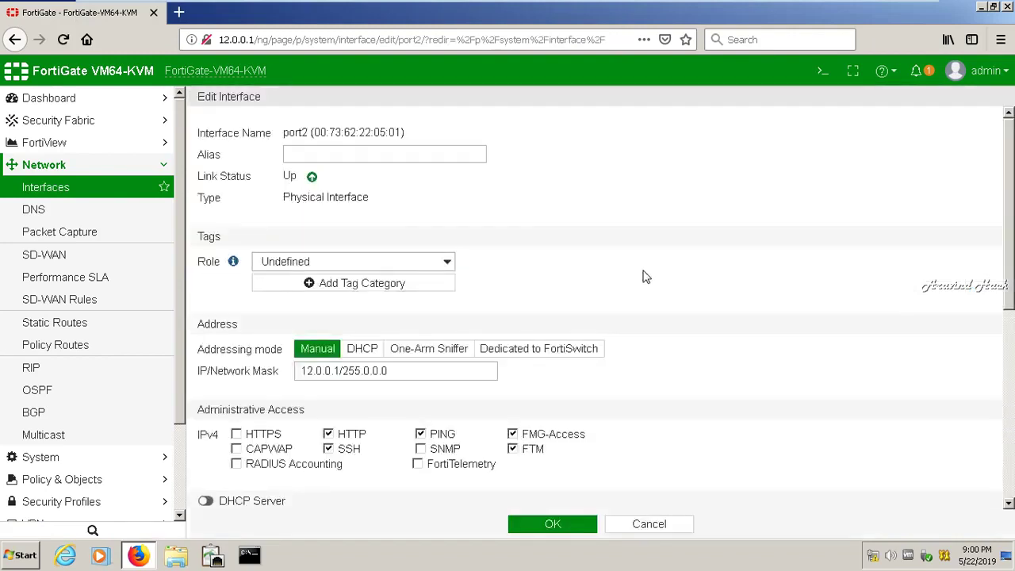
left_click_drag(1008, 254, 1009, 380)
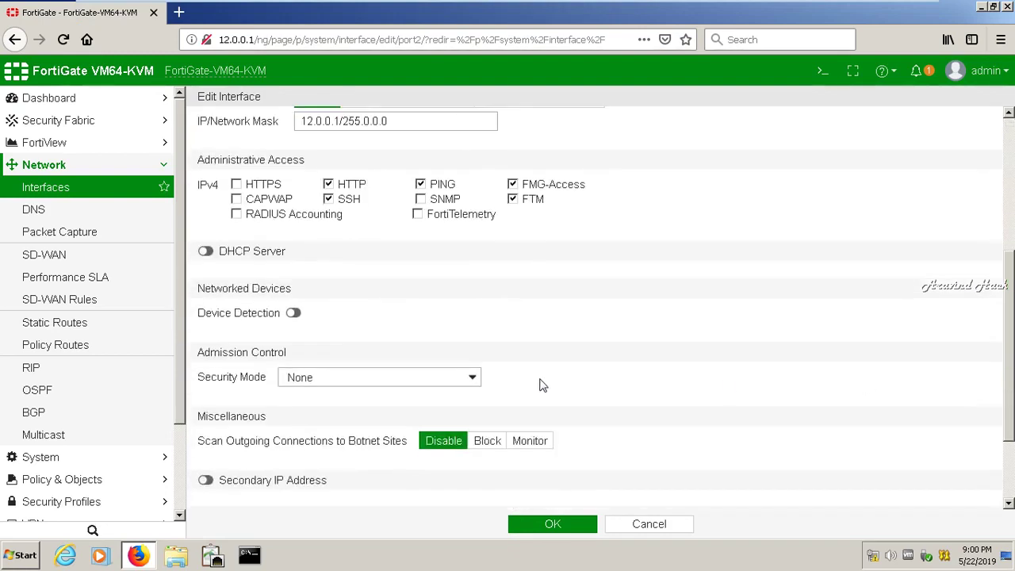
left_click_drag(1009, 348, 1010, 428)
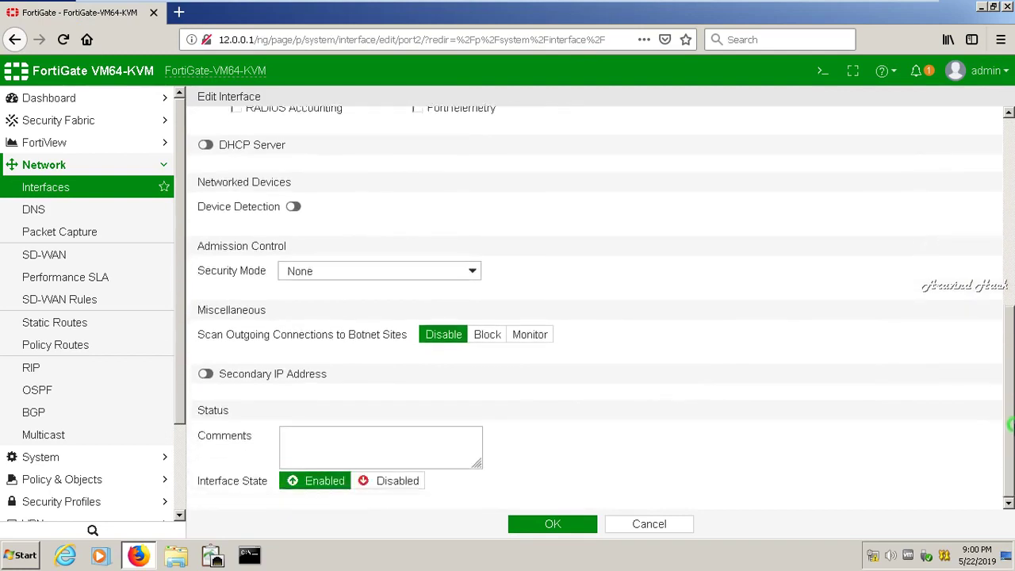
left_click(295, 229)
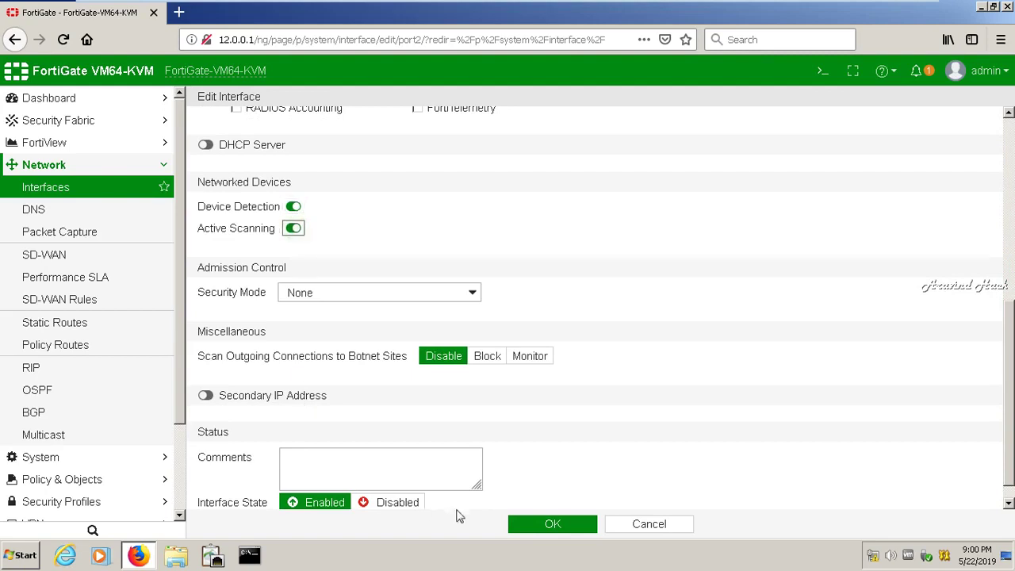
left_click(539, 527)
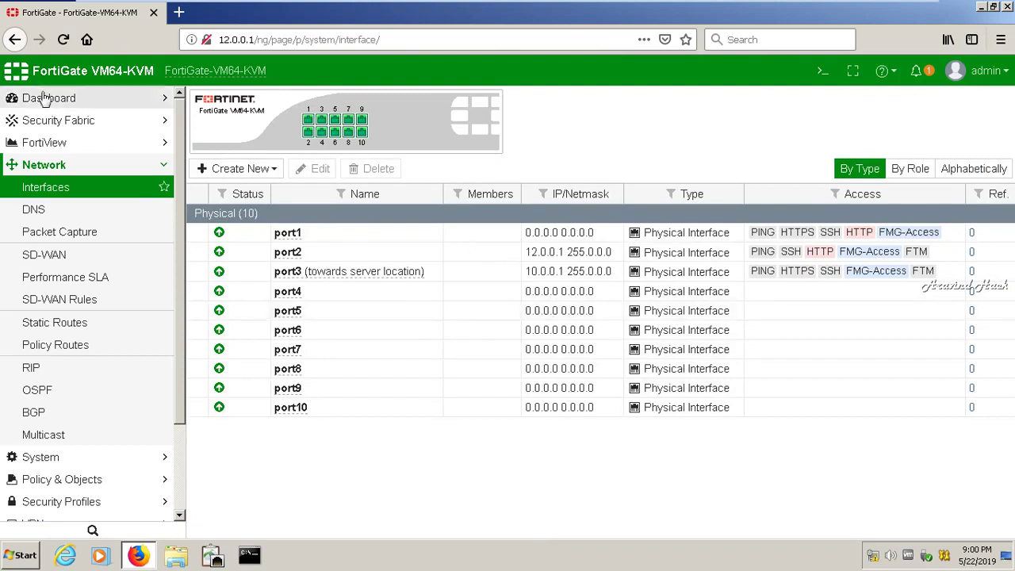
- Open the Main dashboard and review its system information, licence and Security Fabric widgets
left_click(45, 97)
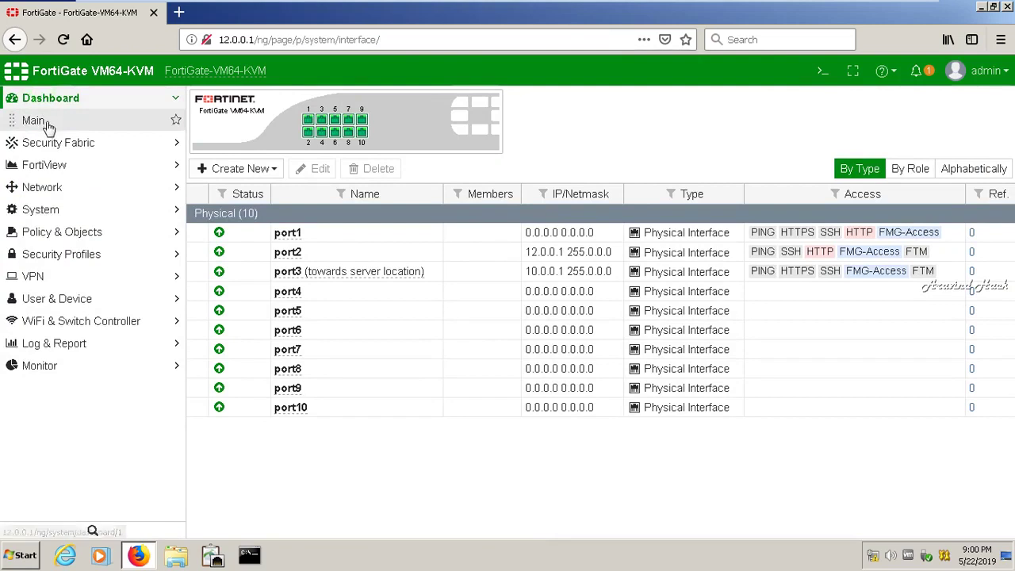
left_click(34, 119)
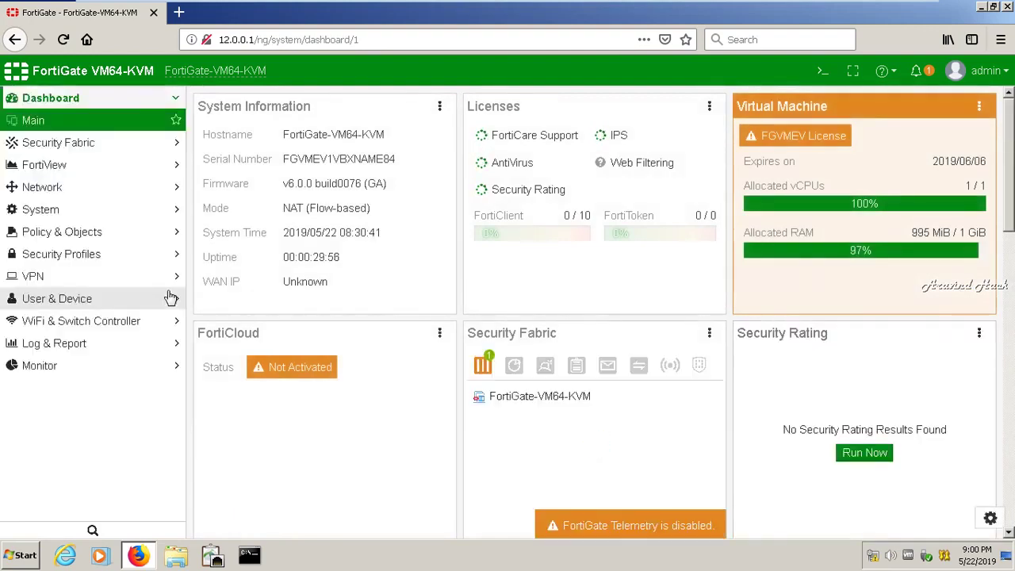
mouse_move(486, 367)
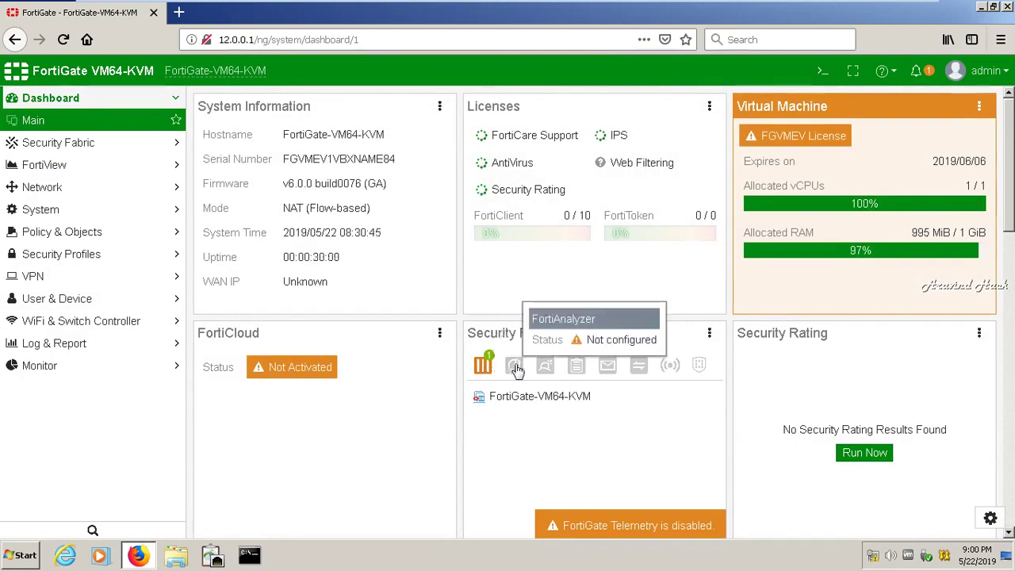
mouse_move(573, 370)
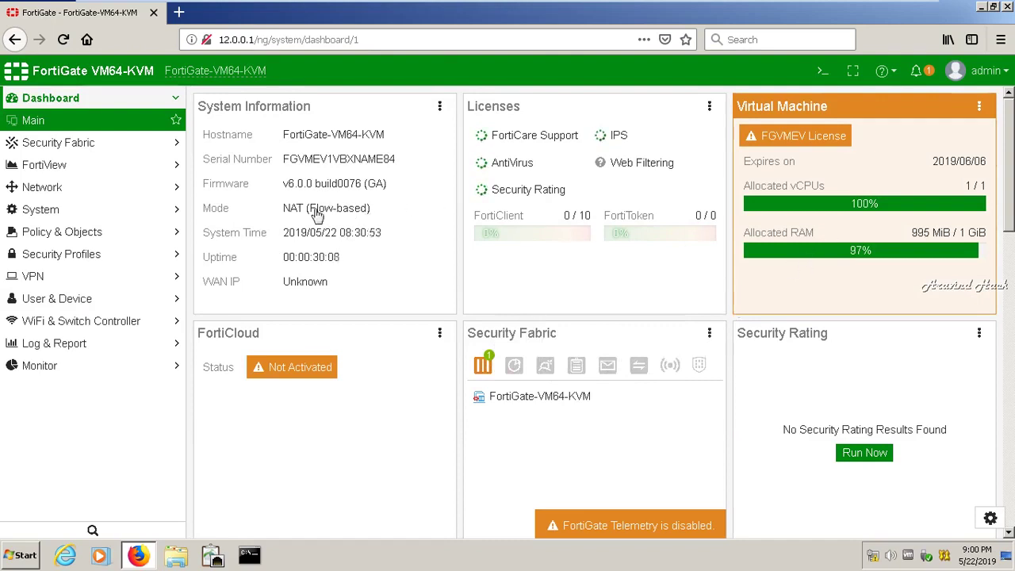
mouse_move(339, 236)
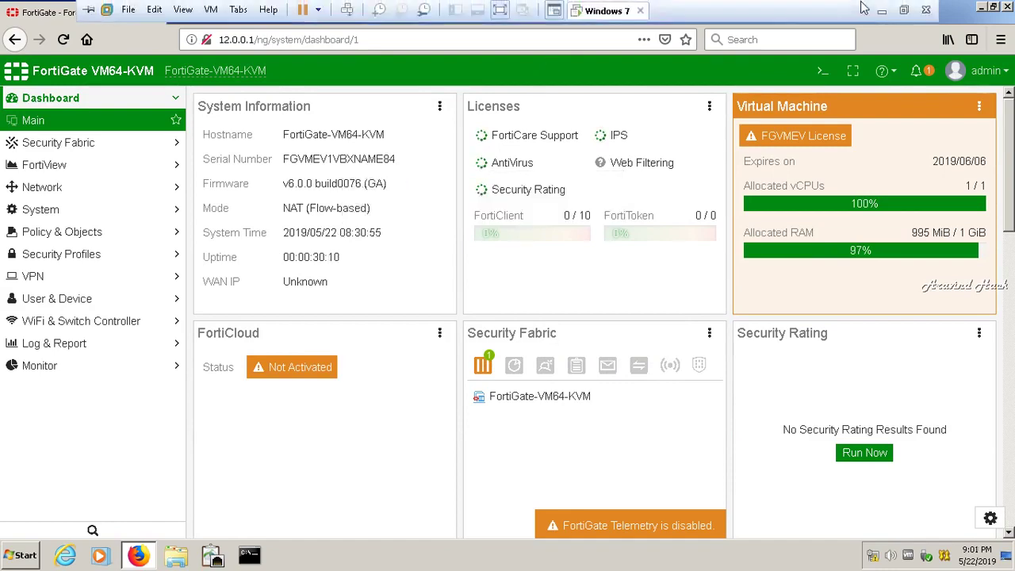
left_click(924, 6)
- Enter interface configuration mode with 'config system interface' and start editing port4
type("sy")
key("BackSpace")
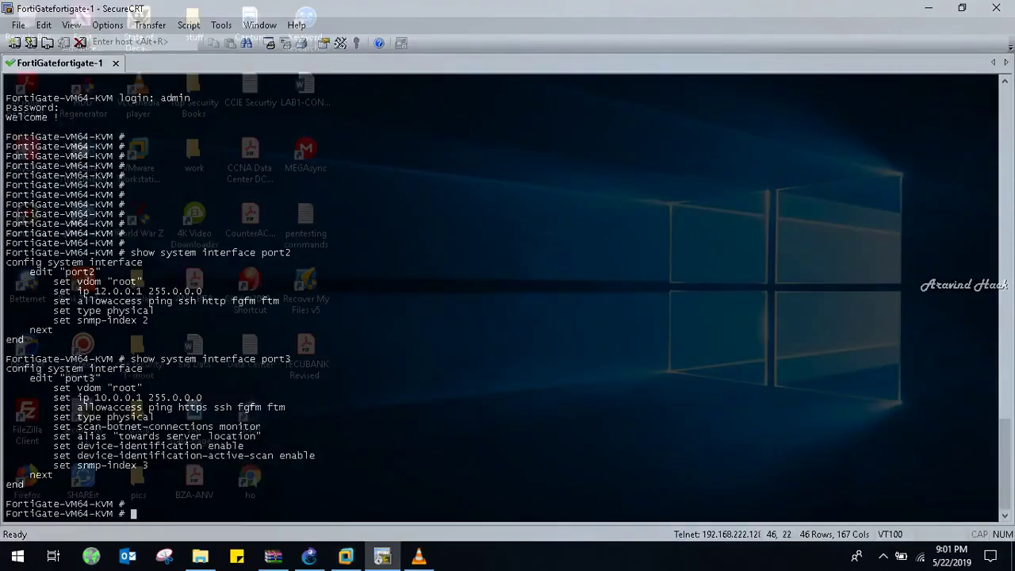
type("config system interface ")
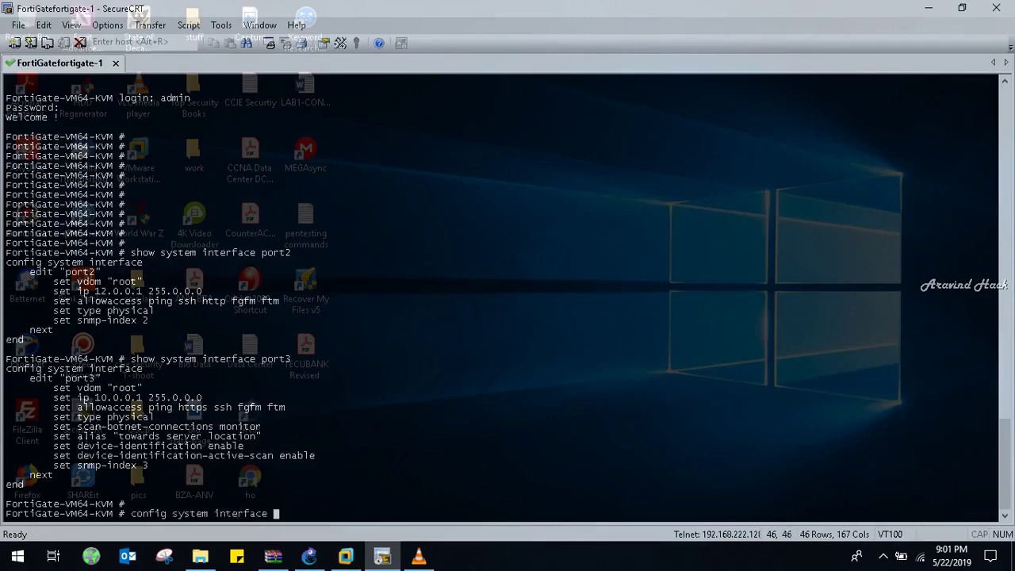
type("4")
key("Return")
key("Return")
key("Return")
key("Return")
key("Return")
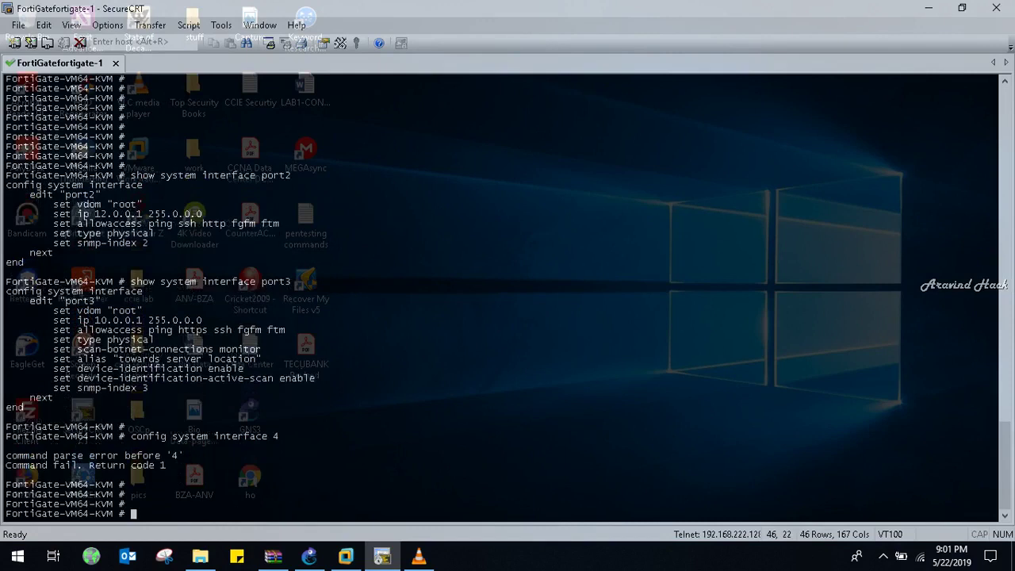
key("Up")
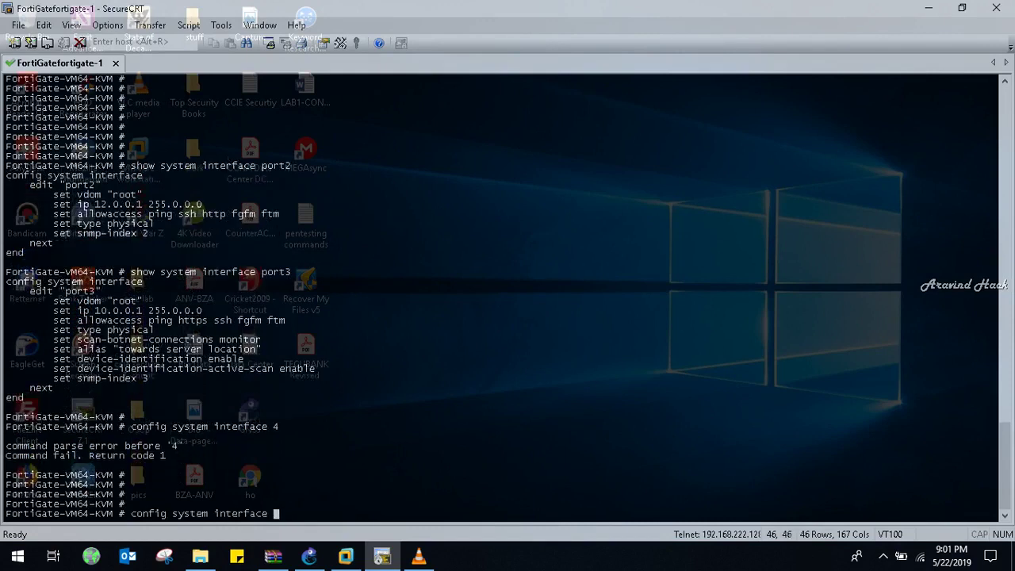
key("Return")
key("Return")
key("Return")
key("Return")
type("edit ")
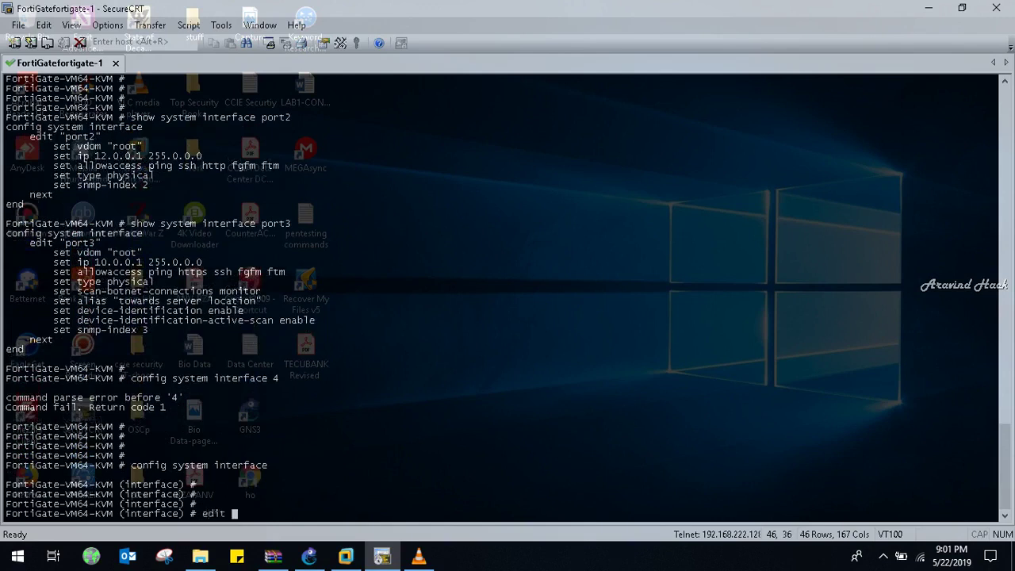
type("port4")
key("Return")
key("Return")
key("Return")
key("Return")
key("Return")
key("Return")
- Set port4 to 13.0.0.1 255.0.0.0 and allow ping, http, fgfm and ftm access
type("set i p 13.0.0.1 255")
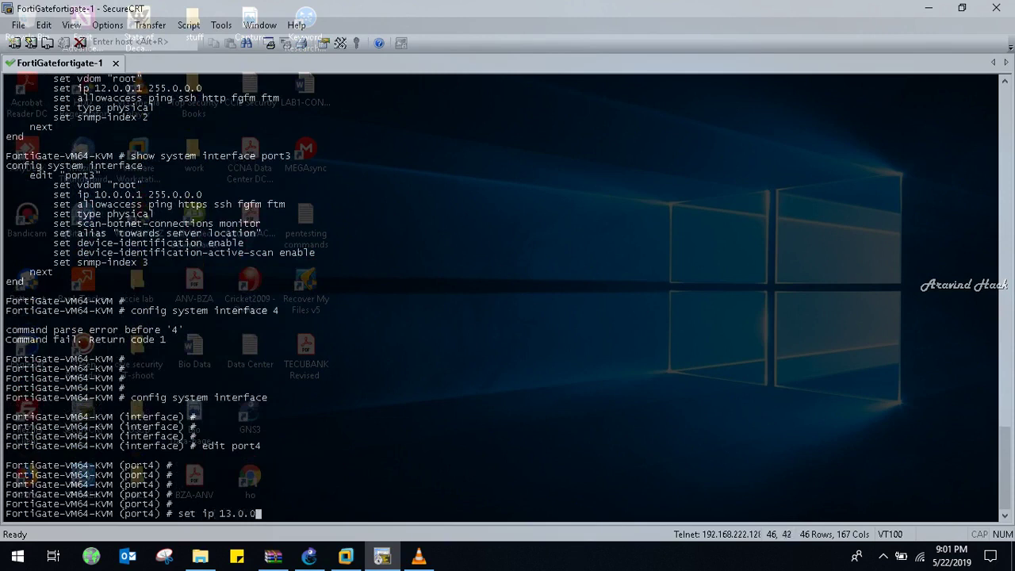
type("0.0.0")
key("Return")
type("set allowaccess ping http")
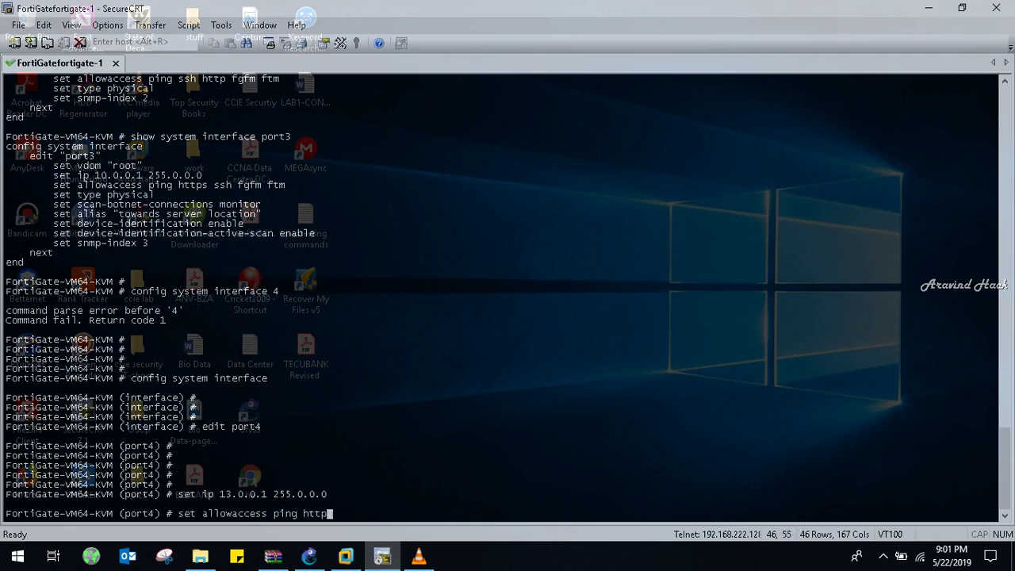
key("question")
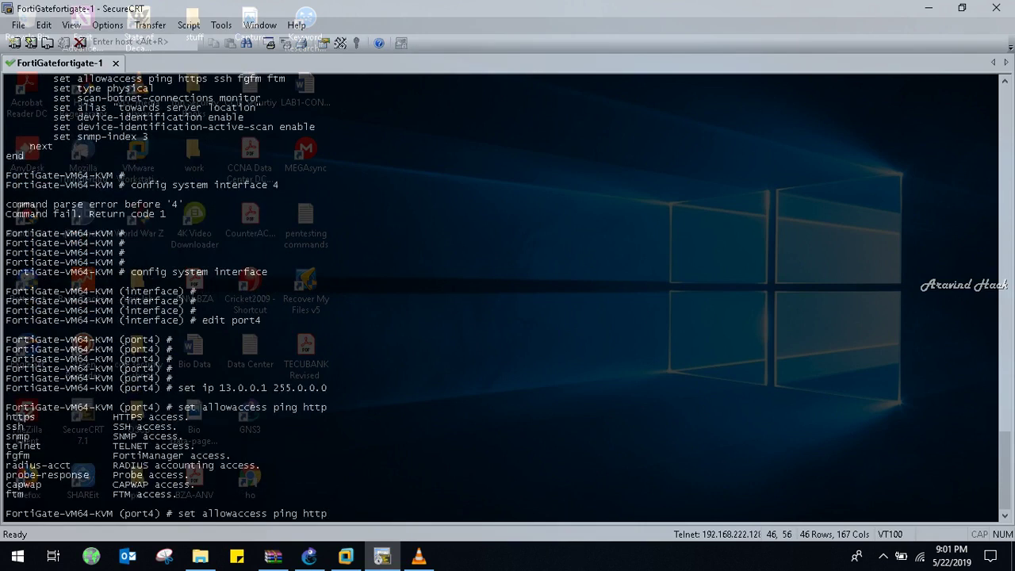
type("fgfm ftm")
key("Return")
key("Return")
key("Return")
key("Return")
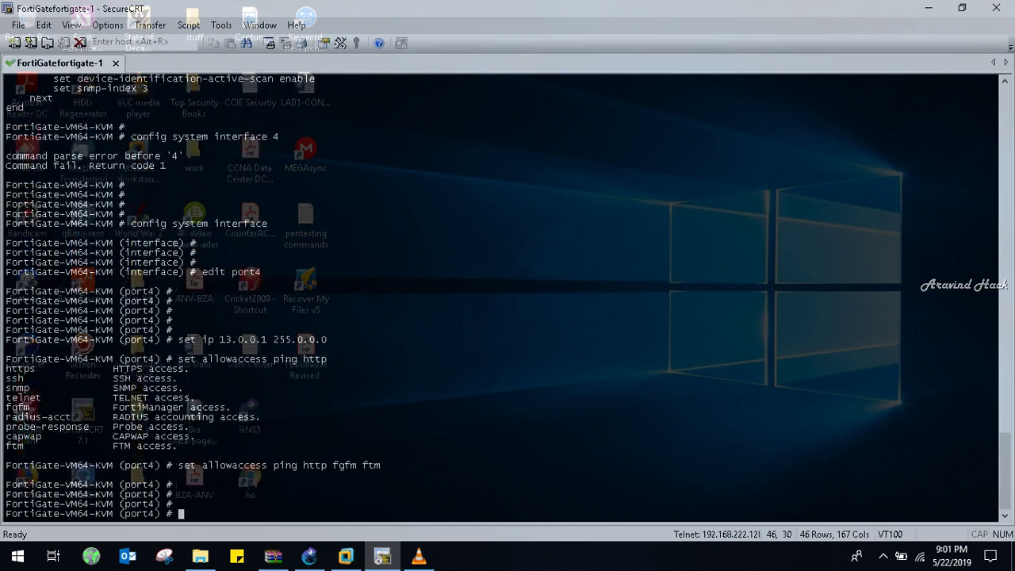
- Query port4's tagging options, then finish and save the interface configuration with next and end
type("?")
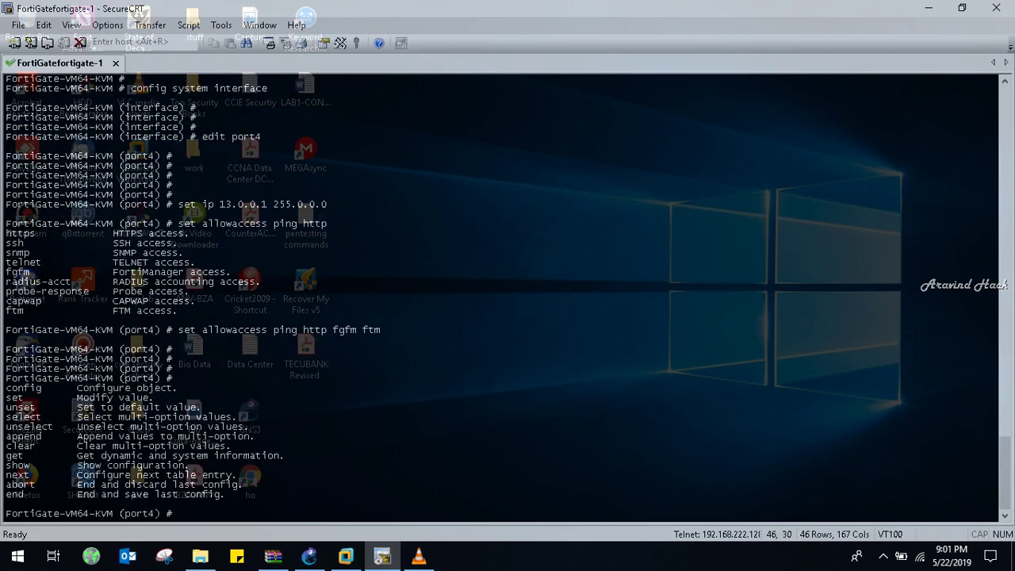
type("get ")
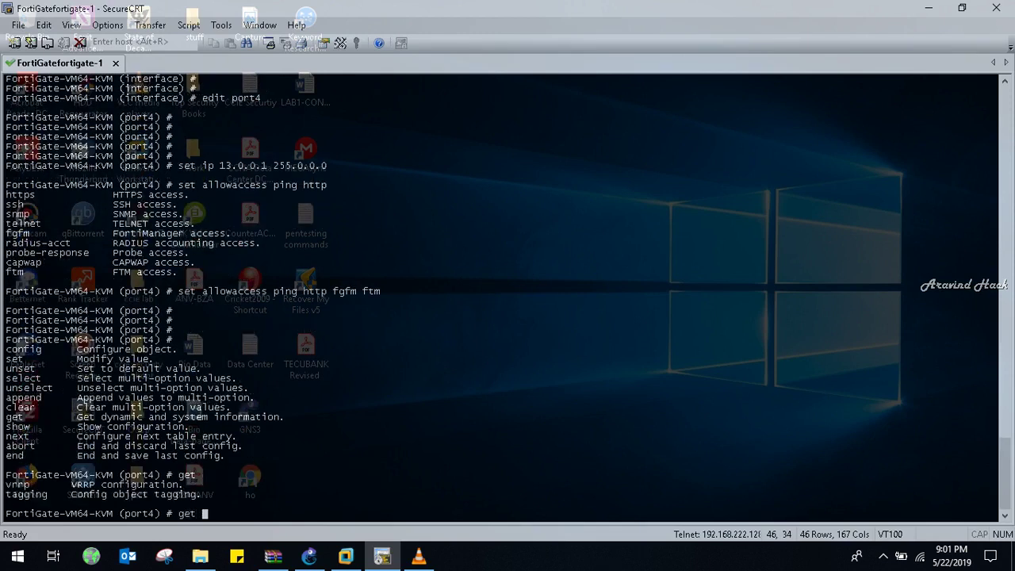
type("?tagging ?")
key("Return")
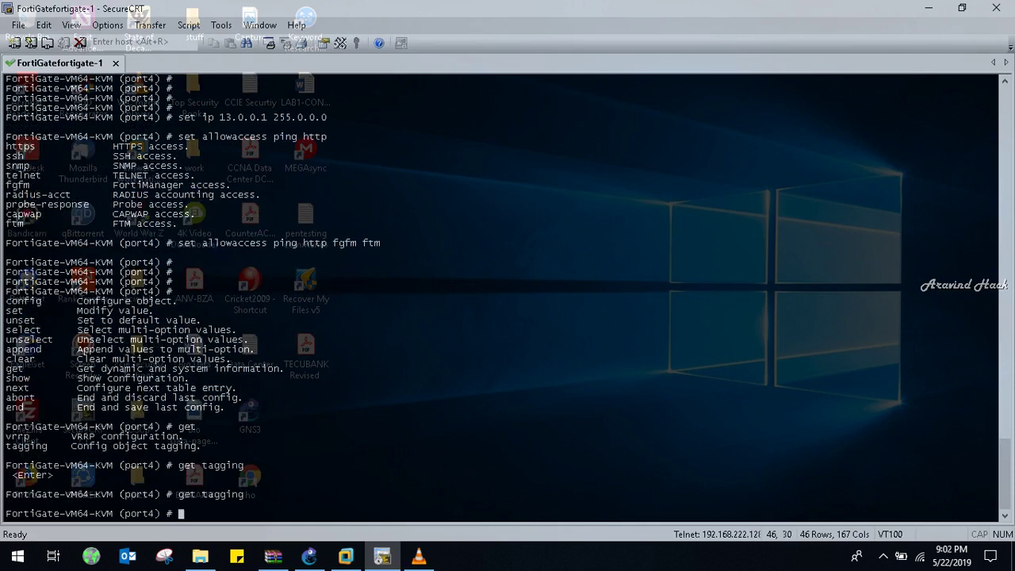
type("x")
key("BackSpace")
type("next ?")
key("Return")
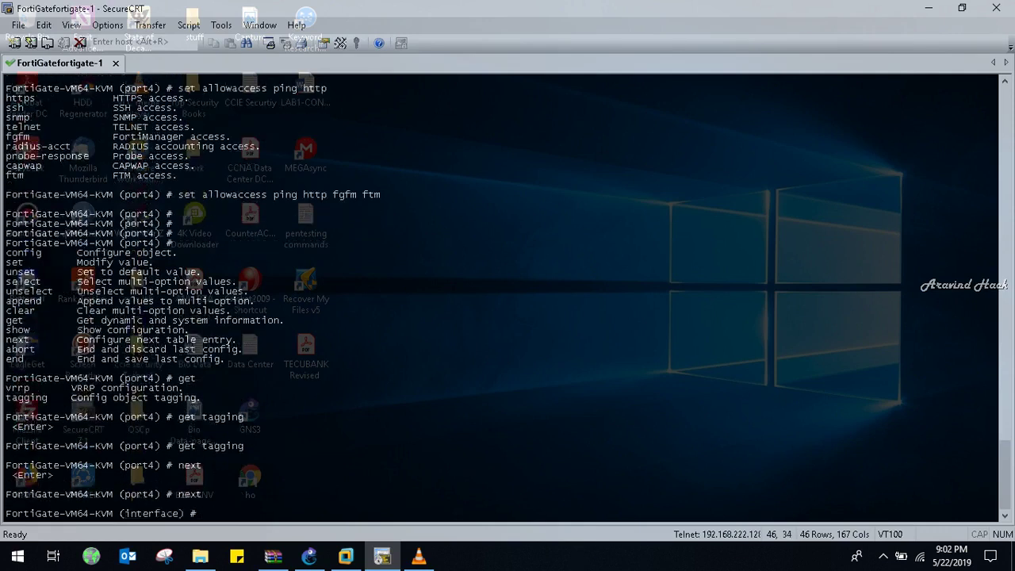
type("?")
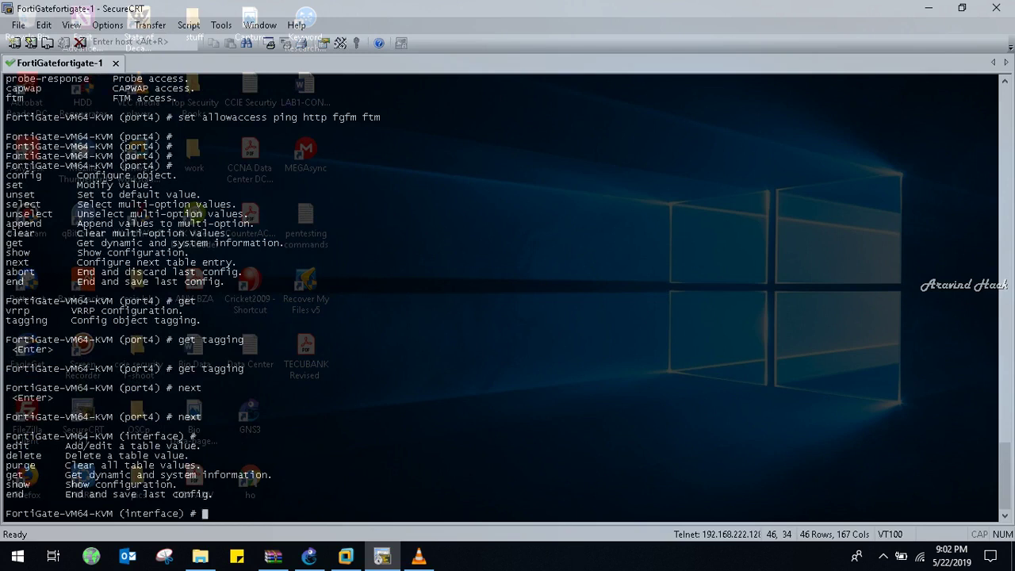
type("end")
key("Return")
key("Return")
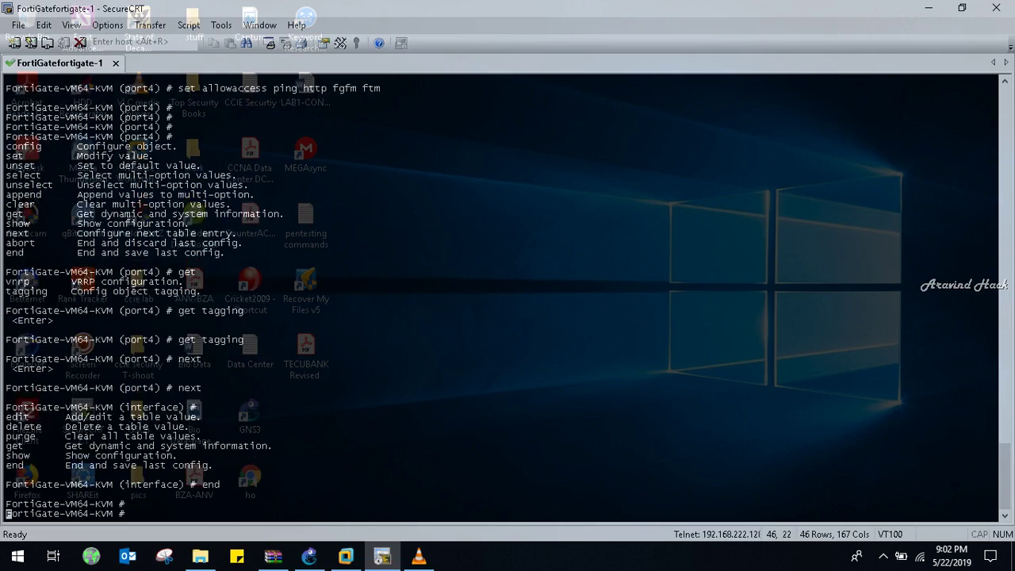
key("Return")
key("Return")
key("Return")
- Display port4's saved configuration with 'show system interface port4', correcting the 'por4' typo
type("show i")
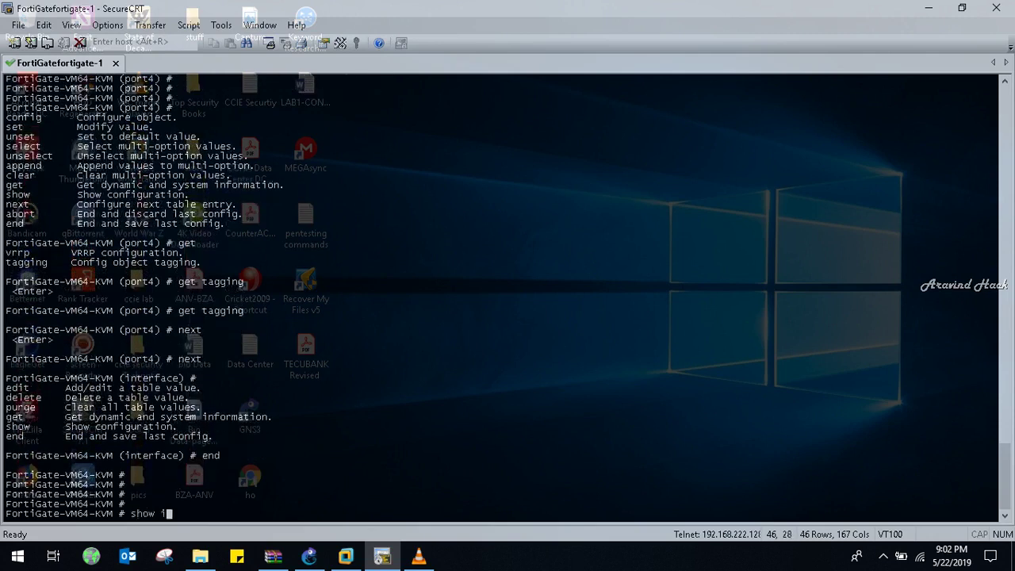
type("ystem interface por4")
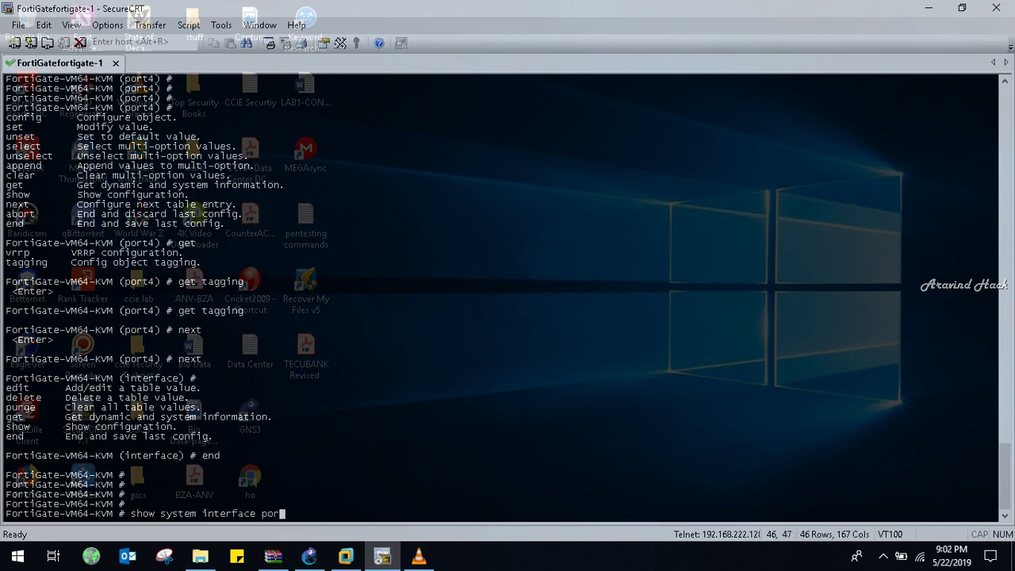
key("Return")
key("Up")
key("BackSpace")
type("t4")
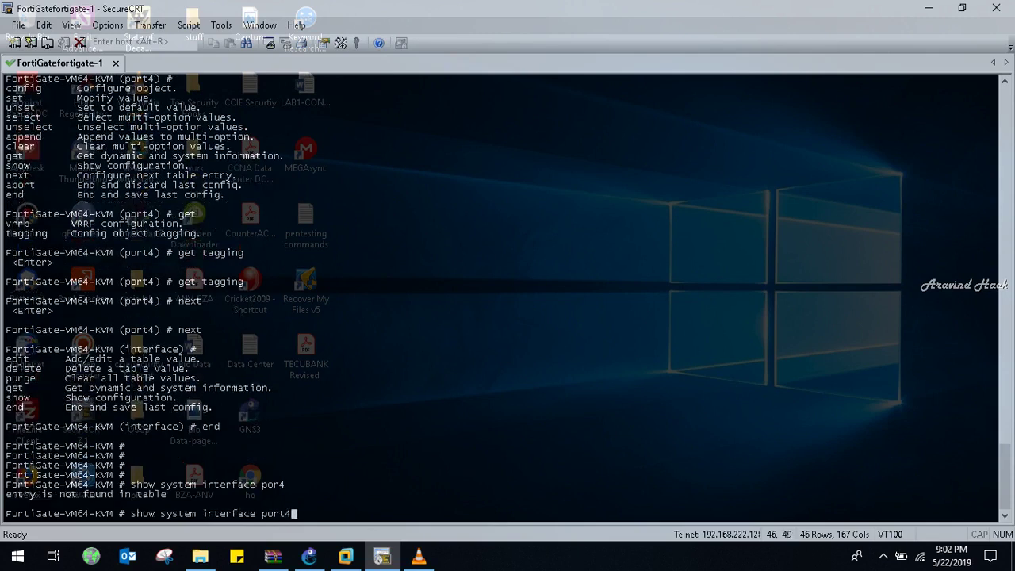
key("Return")
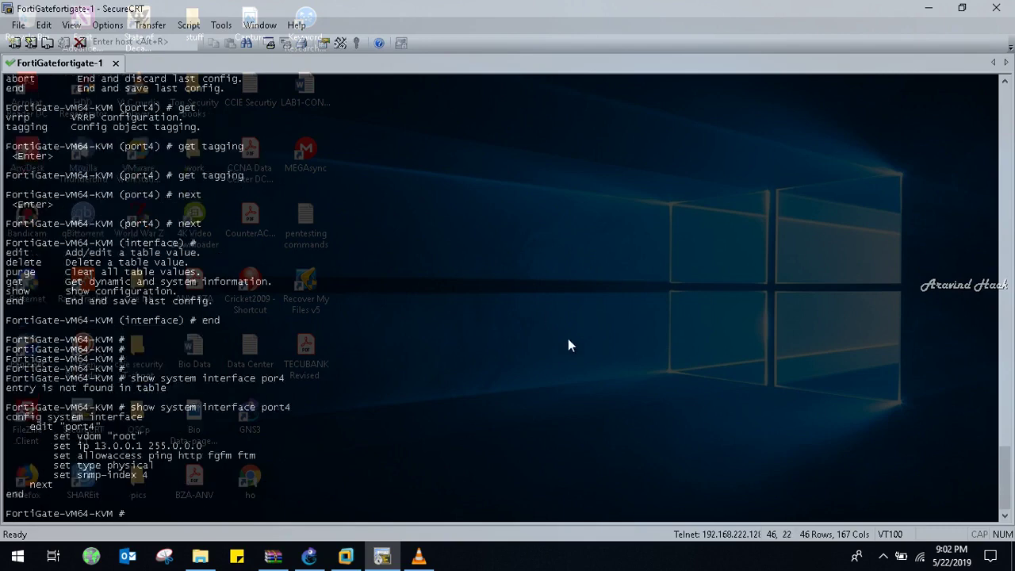
left_click(343, 557)
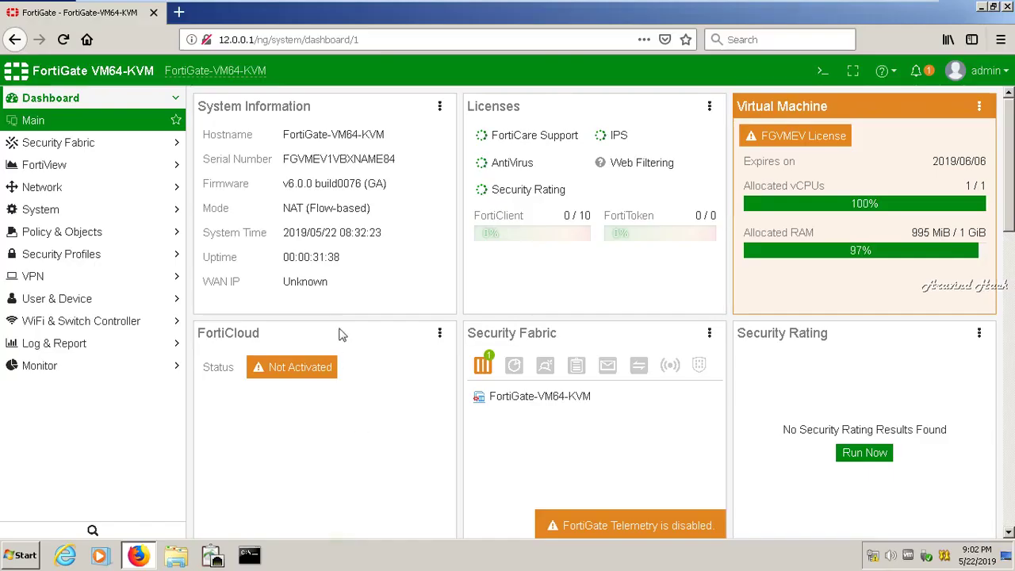
left_click(75, 195)
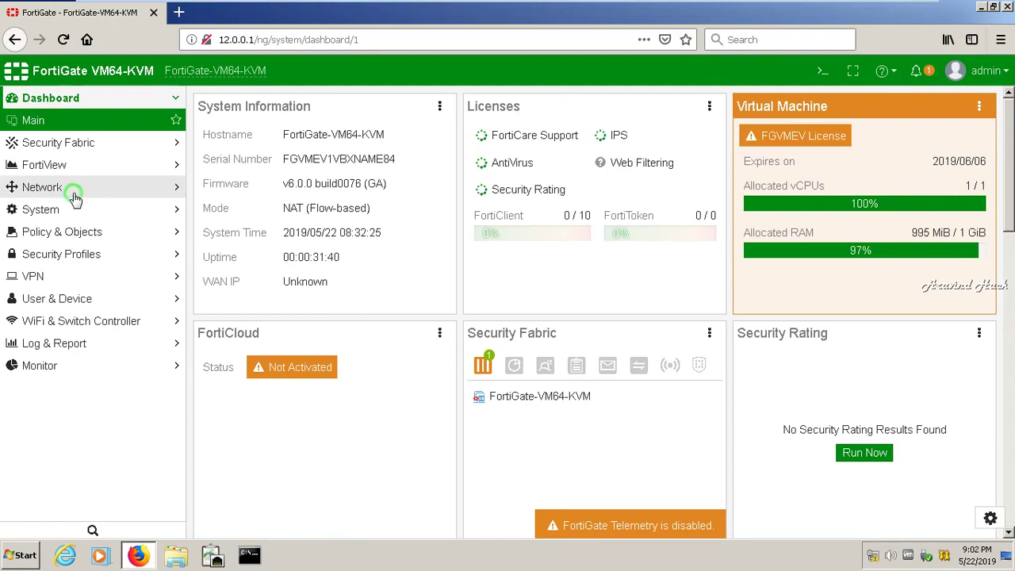
left_click(74, 199)
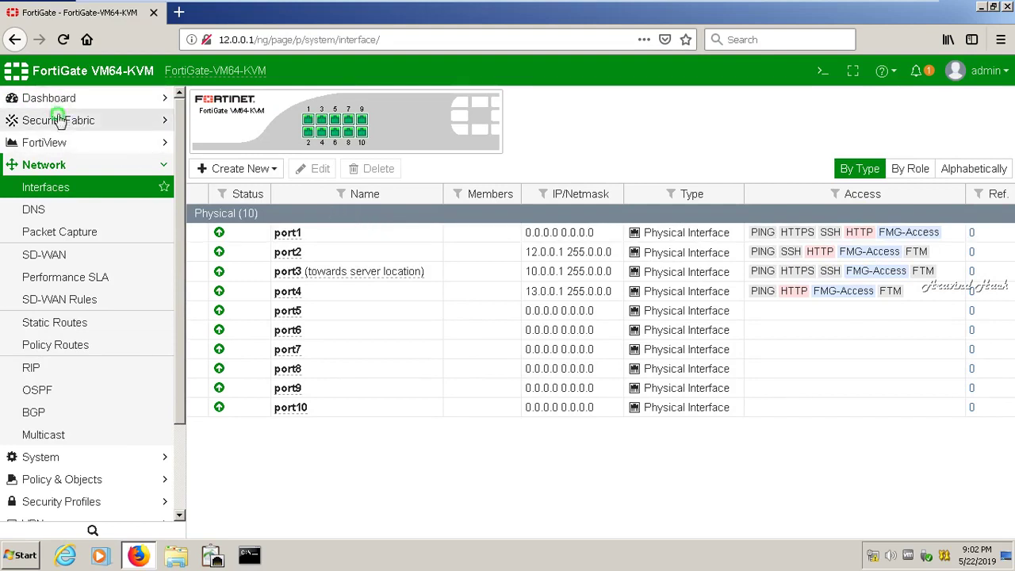
left_click(60, 122)
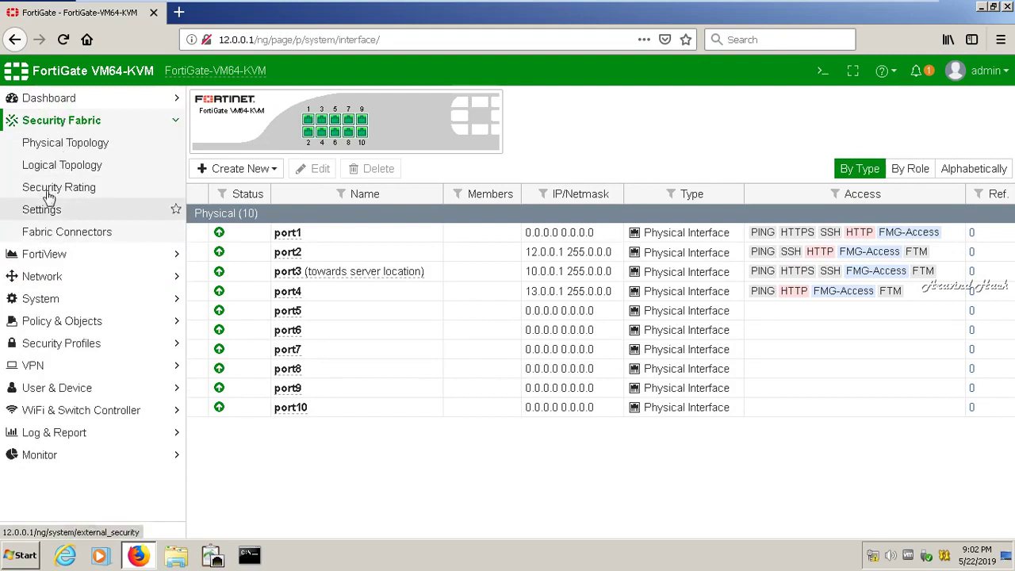
left_click(48, 167)
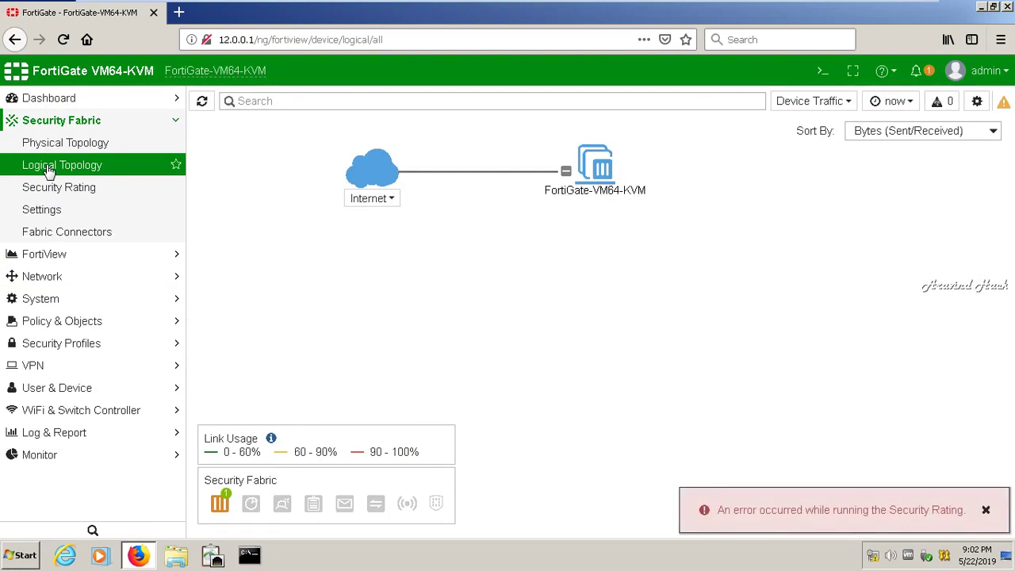
left_click(49, 259)
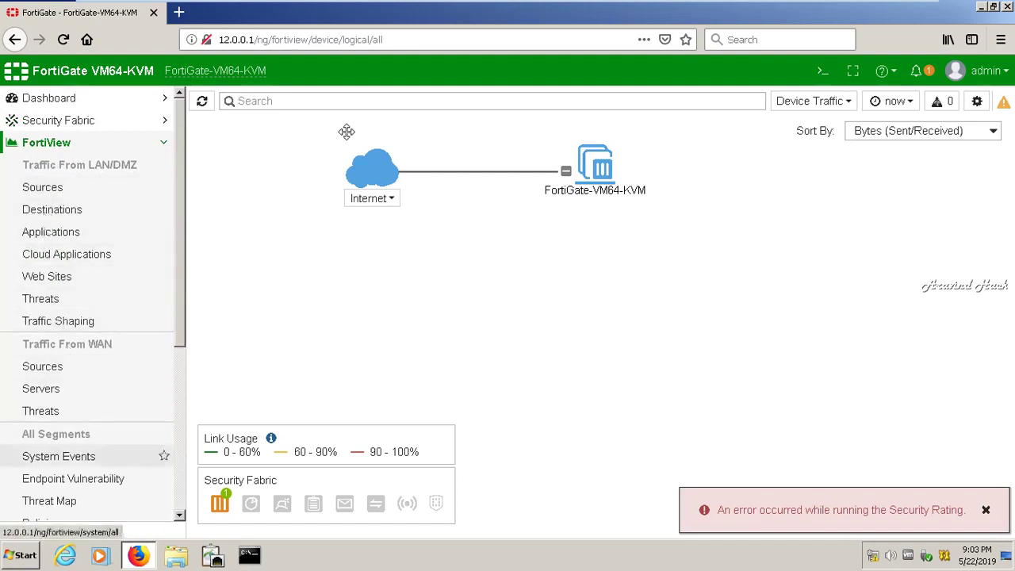
left_click(883, 9)
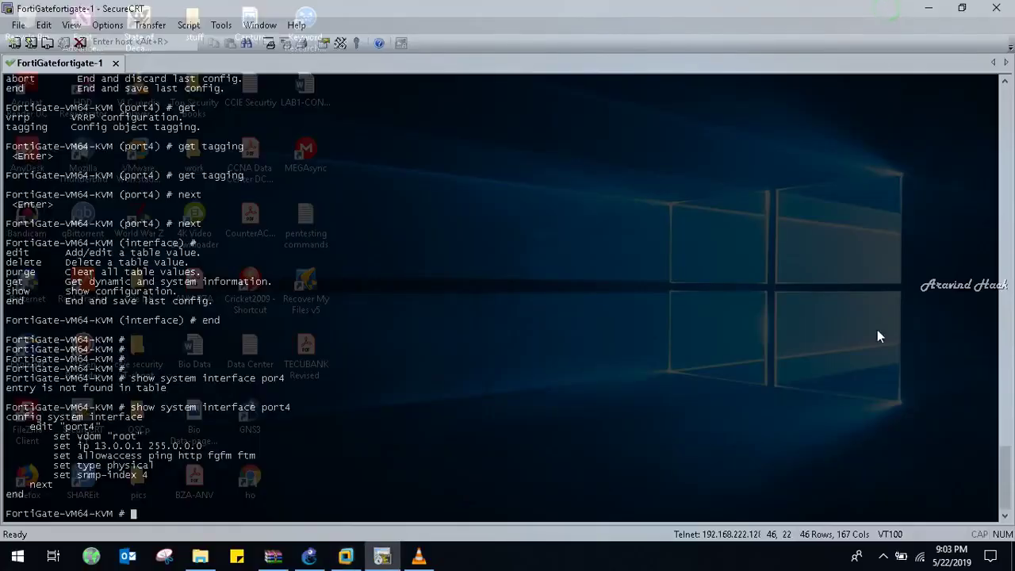
- Log in to the FortiGate as admin and list every interface's configuration
mouse_move(870, 498)
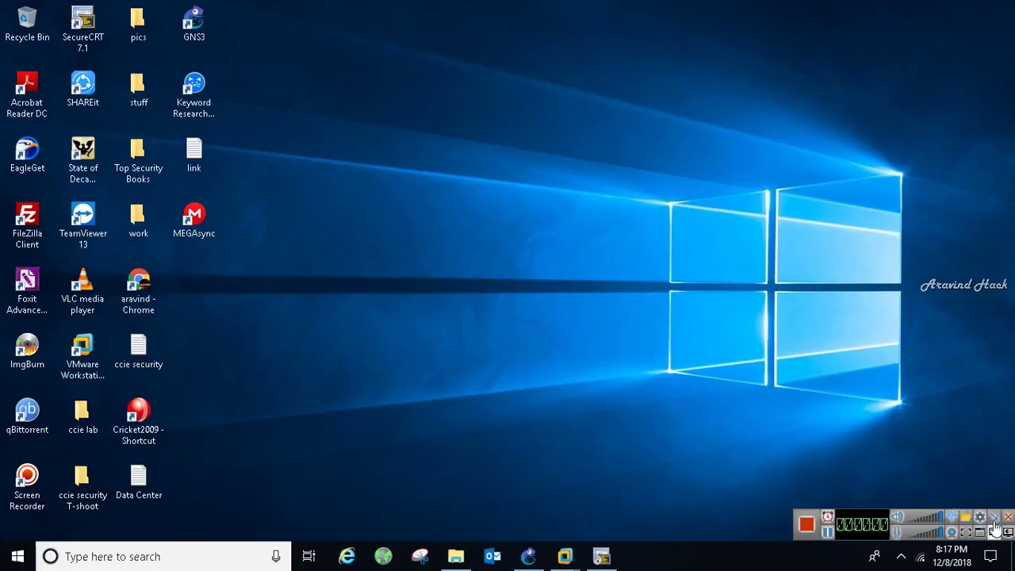
left_click(601, 556)
type("admin")
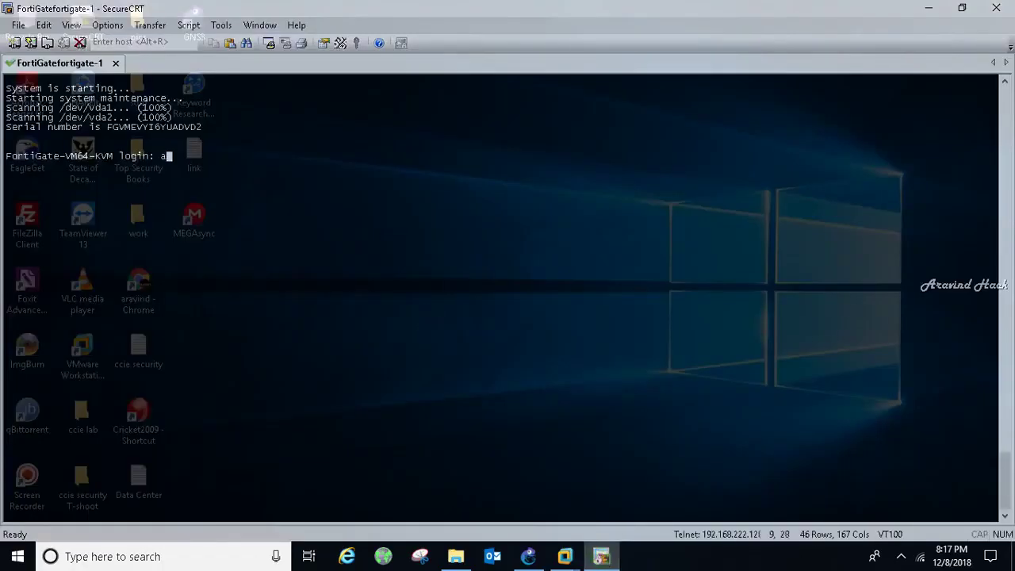
key("Return")
key("Return")
key("Return")
key("Return")
key("Return")
key("Return")
key("Return")
key("Return")
key("Return")
key("Return")
key("Return")
key("Return")
key("Return")
key("Return")
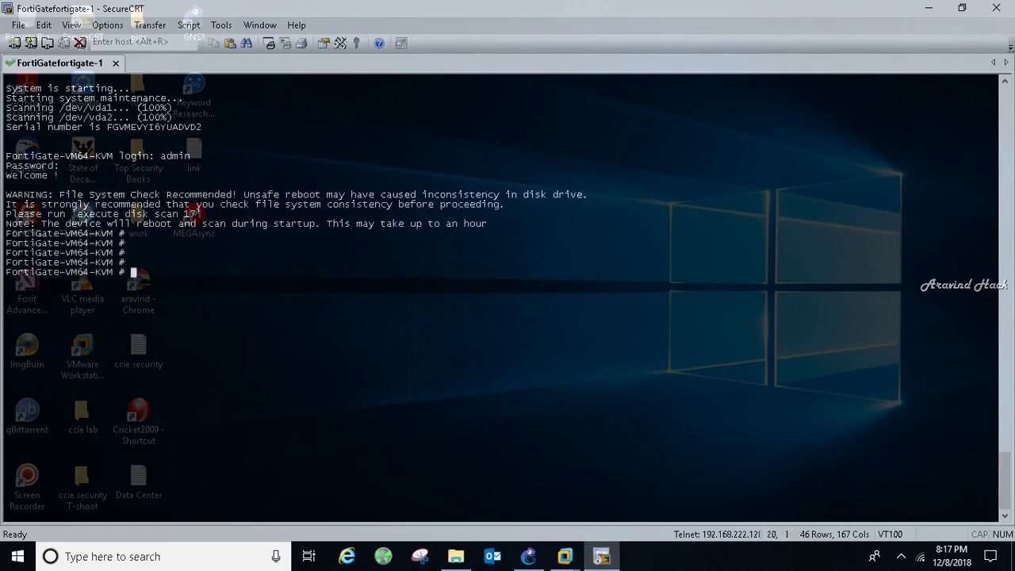
type("sh")
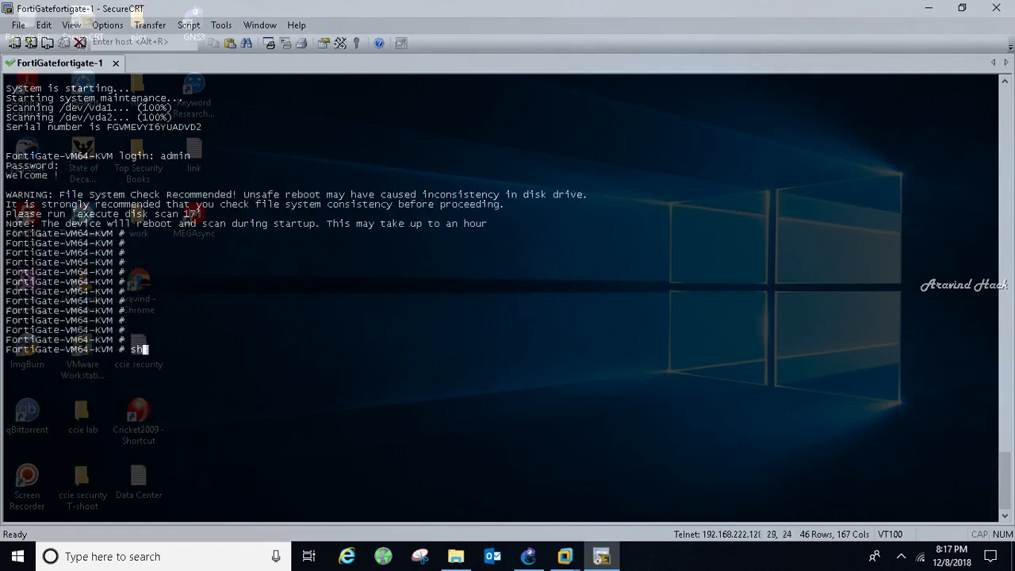
type("ow system interr")
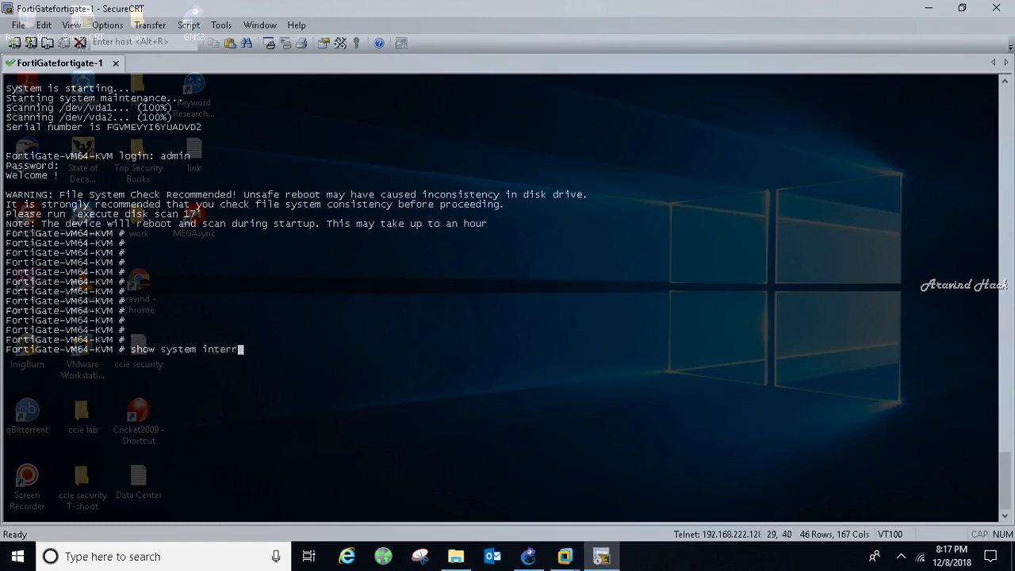
key("BackSpace")
type("face")
key("Return")
key("Return")
key("Return")
key("Return")
key("Return")
key("Return")
key("Return")
key("Return")
key("Return")
key("Return")
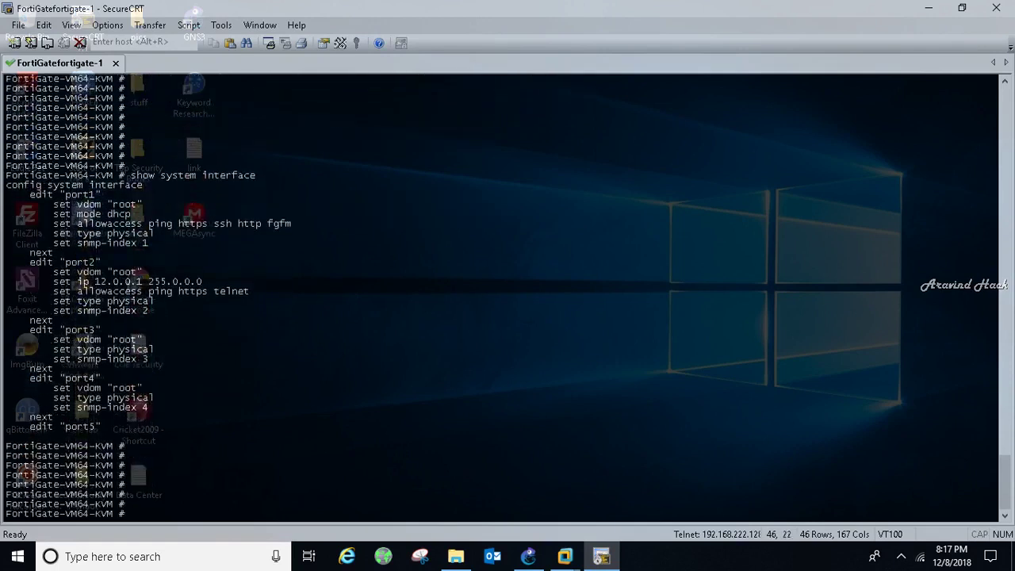
- Enter interface configuration and give port2 the address 12.0.0.1 255.0.0.0
type("config system interface")
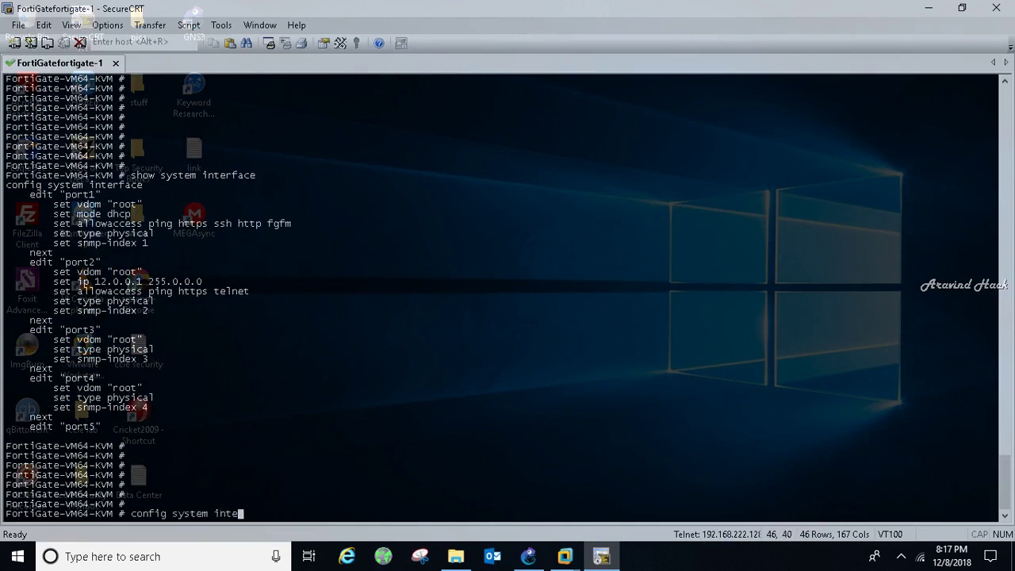
key("Return")
key("Return")
key("Return")
key("Return")
type("e")
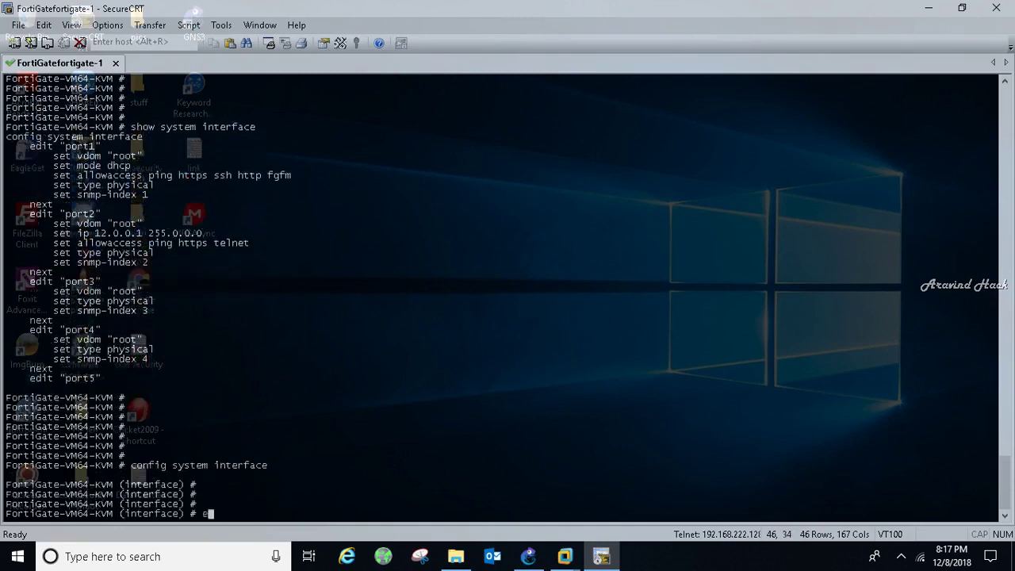
type("dit port2")
key("Return")
key("Return")
key("Return")
key("Return")
key("Return")
key("Return")
key("Return")
key("Return")
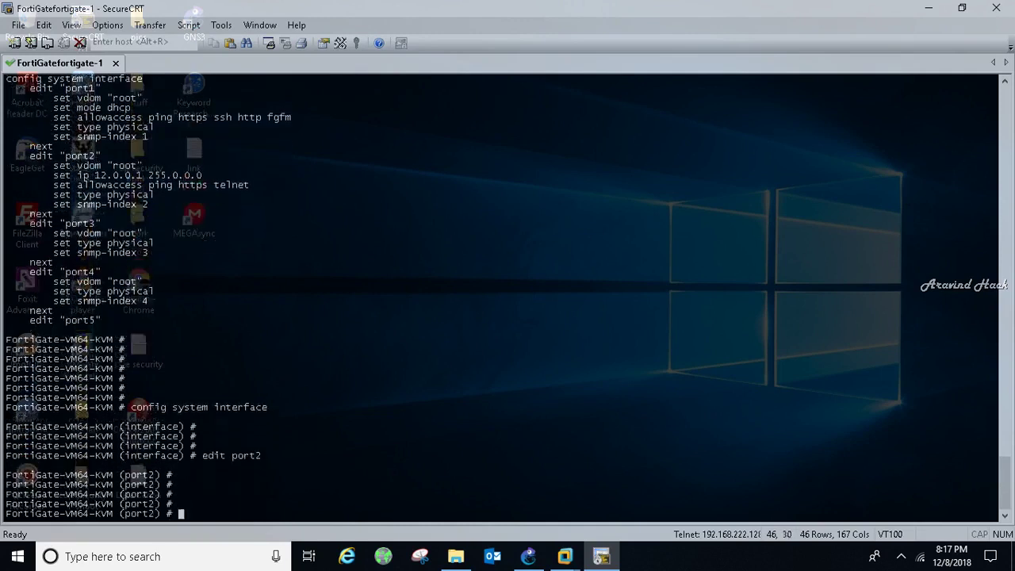
type("set i")
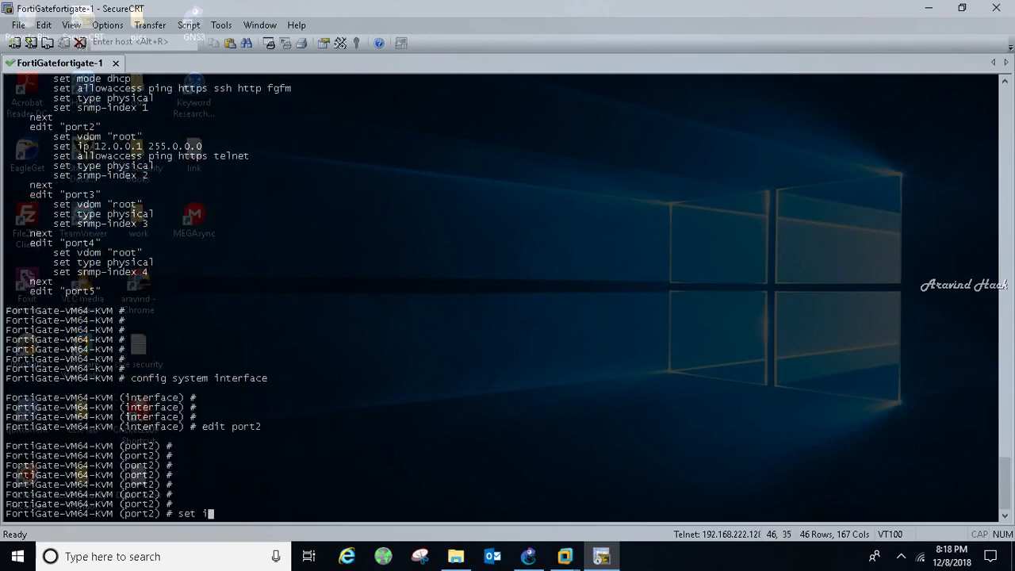
type("p 12.0.0.1 255.0.0.0")
key("Return")
- Allow https, ping and telnet admin access on port2 and save with end
type("set allowaccess")
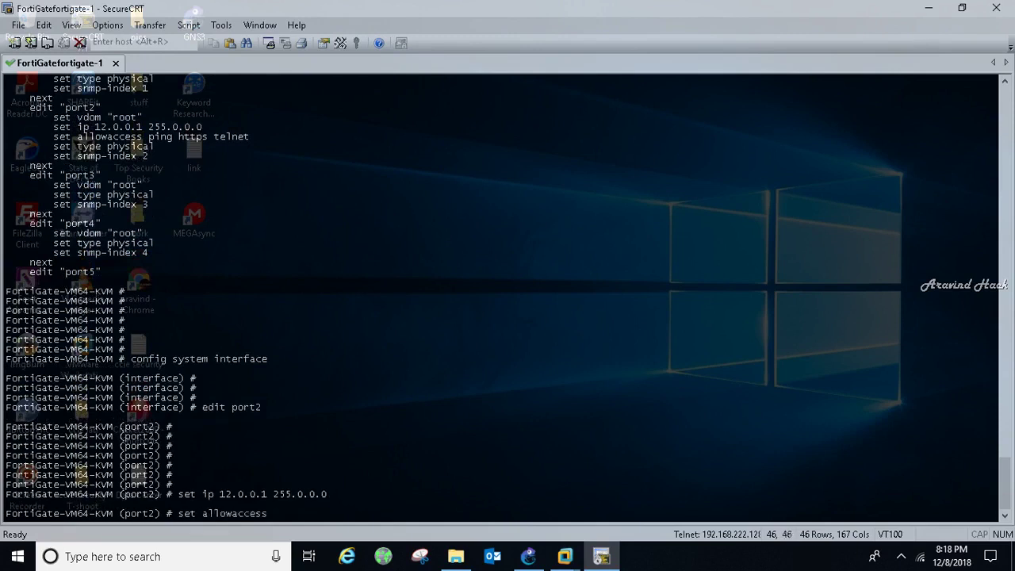
type(" https ping telnet")
key("Return")
key("Return")
key("Return")
key("Return")
key("Return")
key("Return")
key("Return")
key("Return")
key("Return")
key("Return")
type("end")
key("Return")
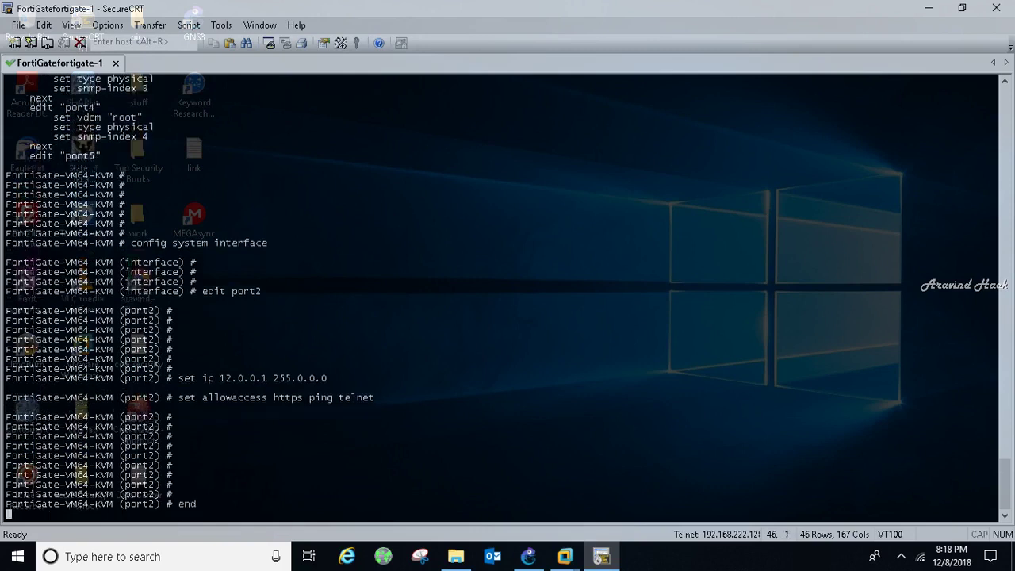
key("Return")
key("Return")
key("Return")
key("Return")
key("Return")
key("Return")
- List the interface configurations with 'show system interface' to verify port2's new settings
type("hs")
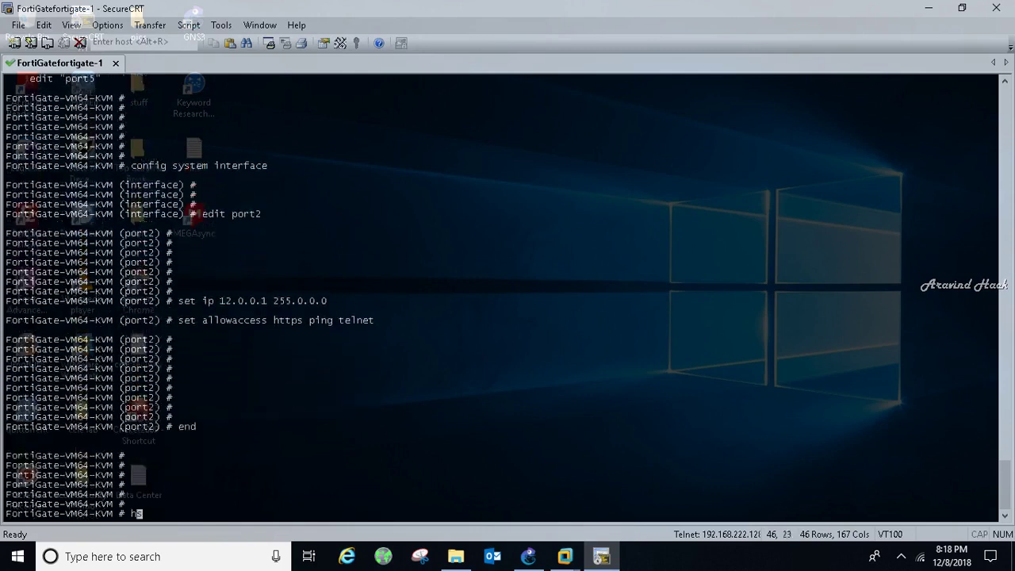
key("BackSpace")
key("BackSpace")
type("show system interface")
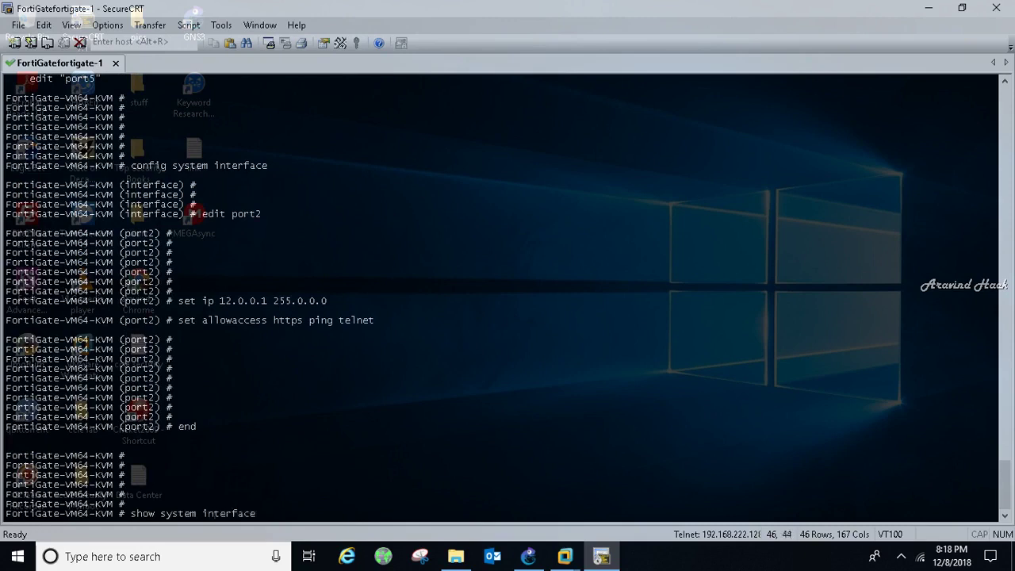
key("Return")
key("space")
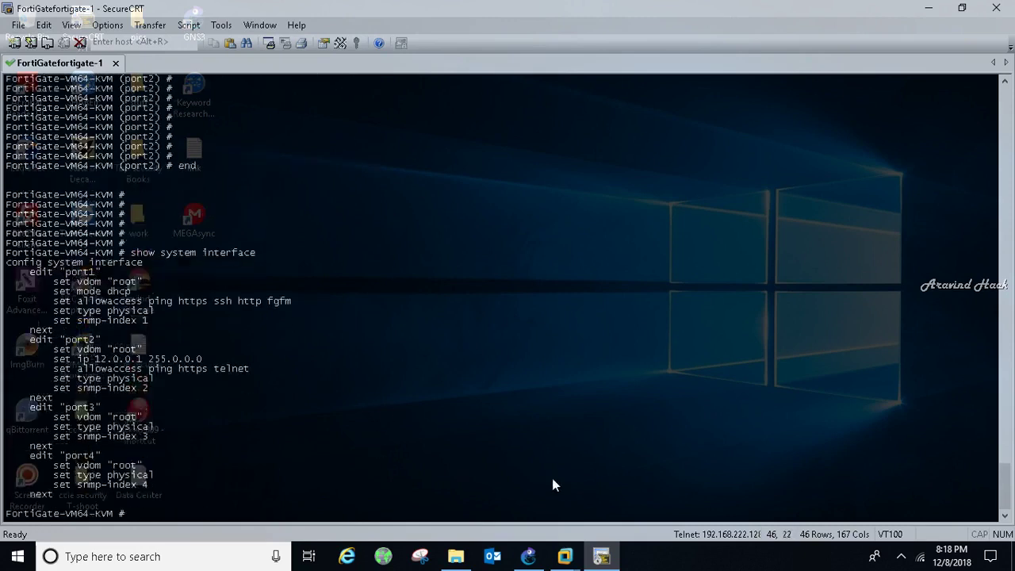
mouse_move(564, 556)
left_click(632, 462)
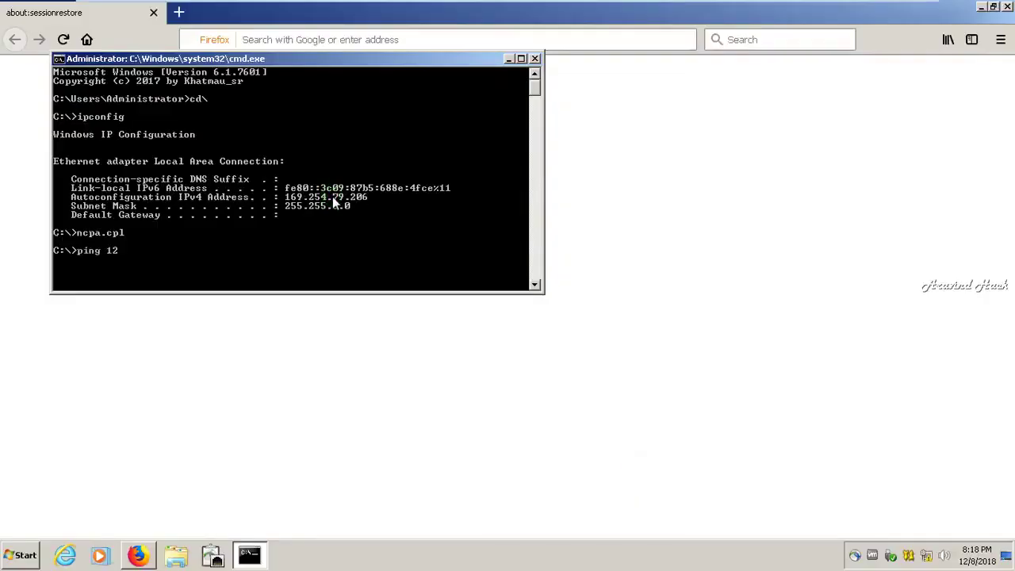
- Confirm the client is at 12.0.0.2 with ipconfig and ping 12.0.0.1 with no loss
key("Escape")
type("ipconfig")
key("Return")
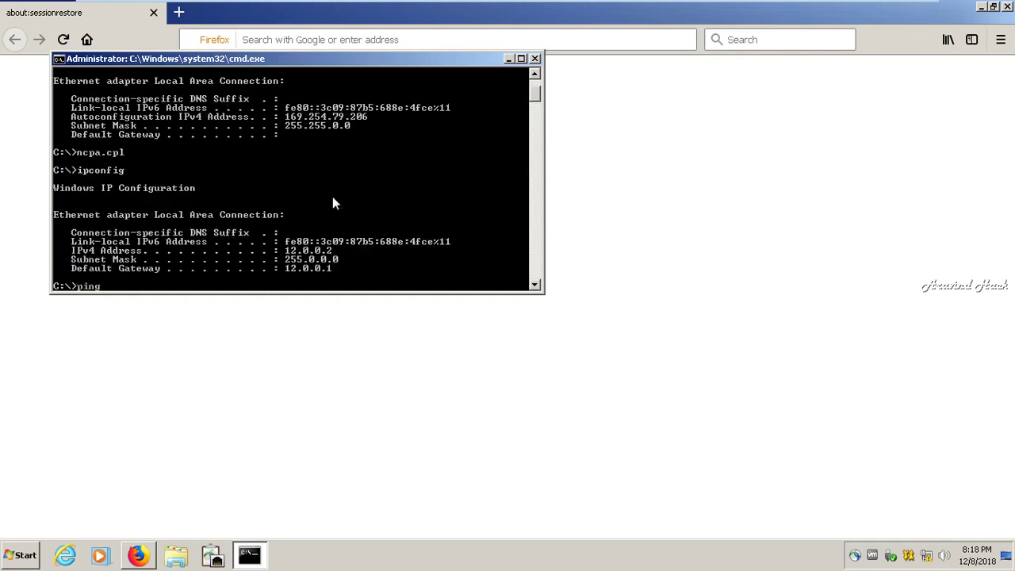
type("ping 12.0.0.1")
key("Return")
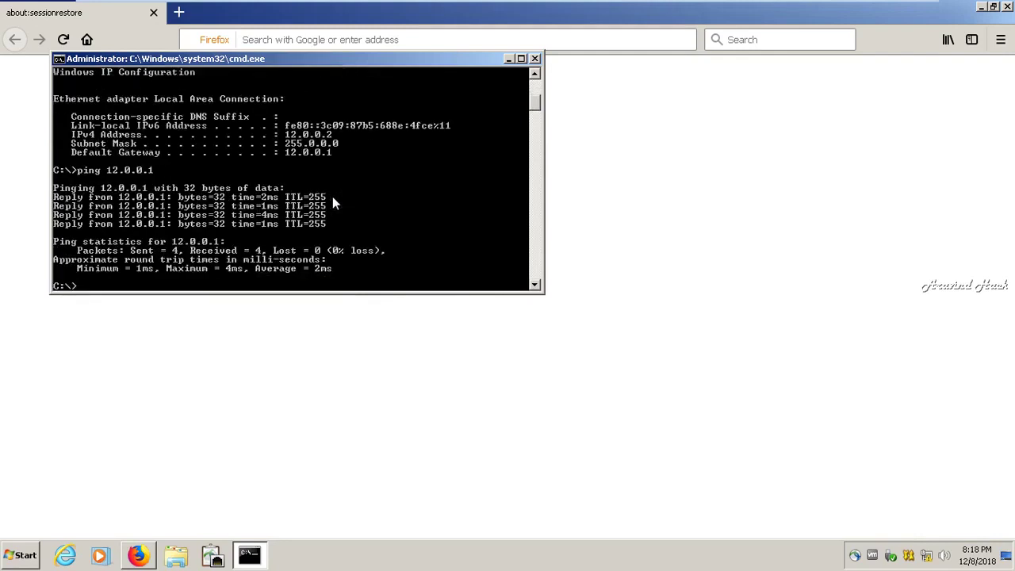
left_click(292, 46)
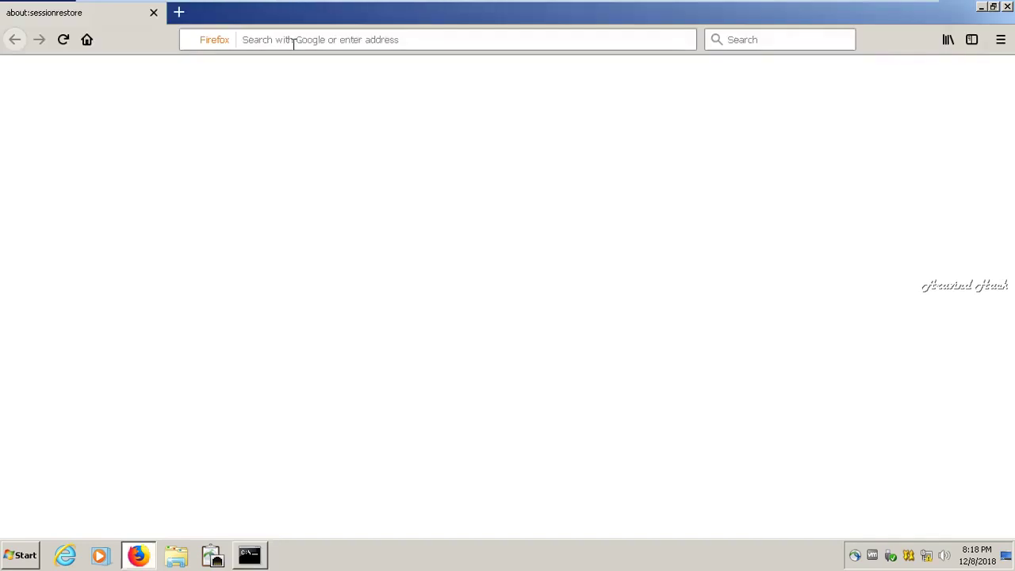
left_click(293, 45)
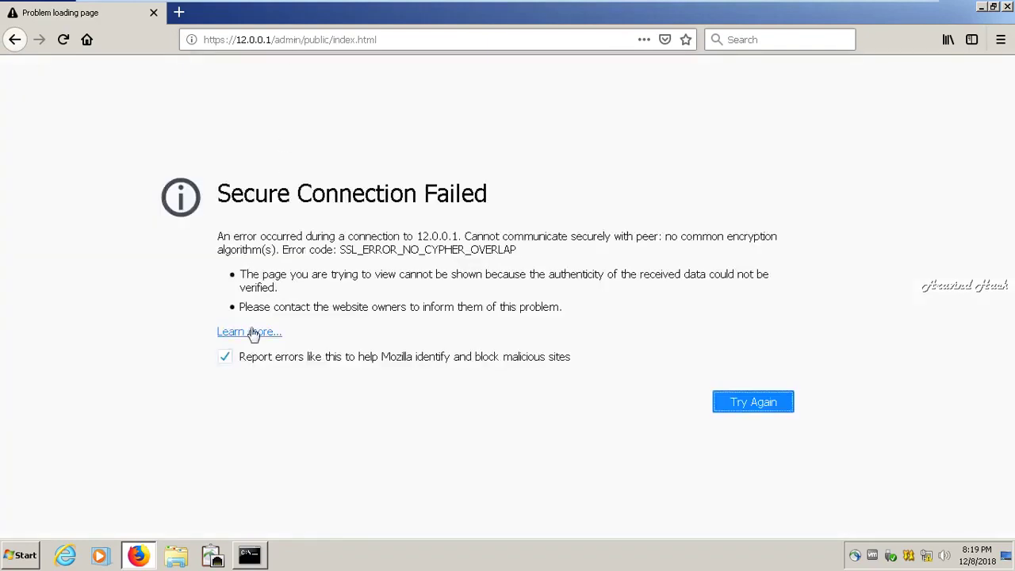
left_click(750, 406)
key("alt+Tab")
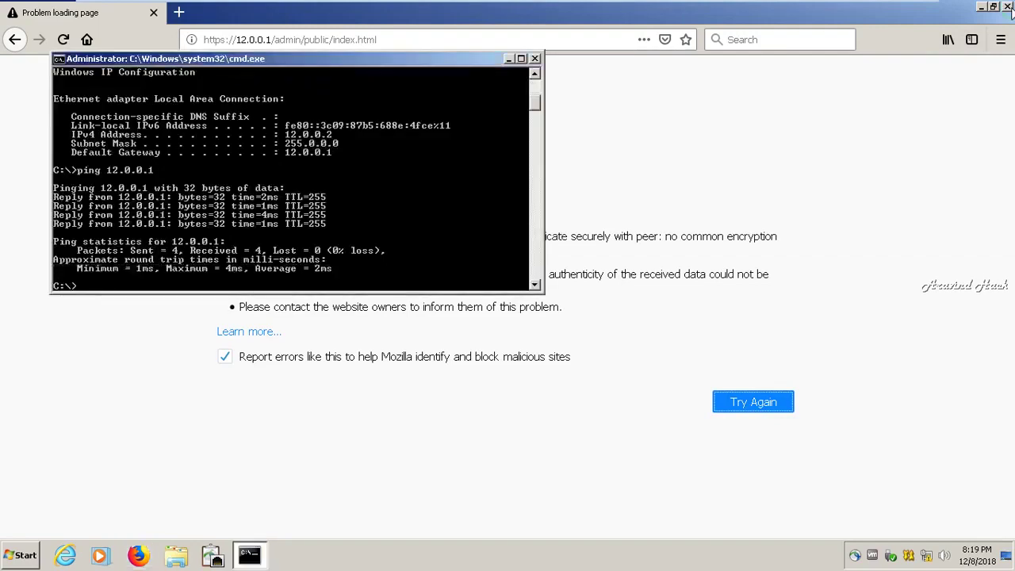
- Close Firefox and rerun the ping to 12.0.0.1 in the command window
left_click(1008, 6)
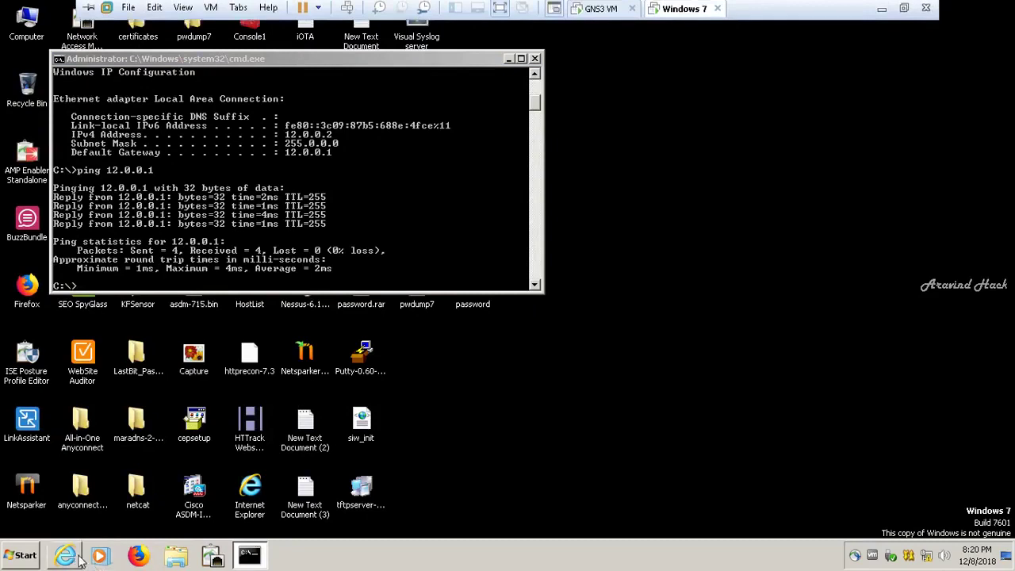
left_click(221, 244)
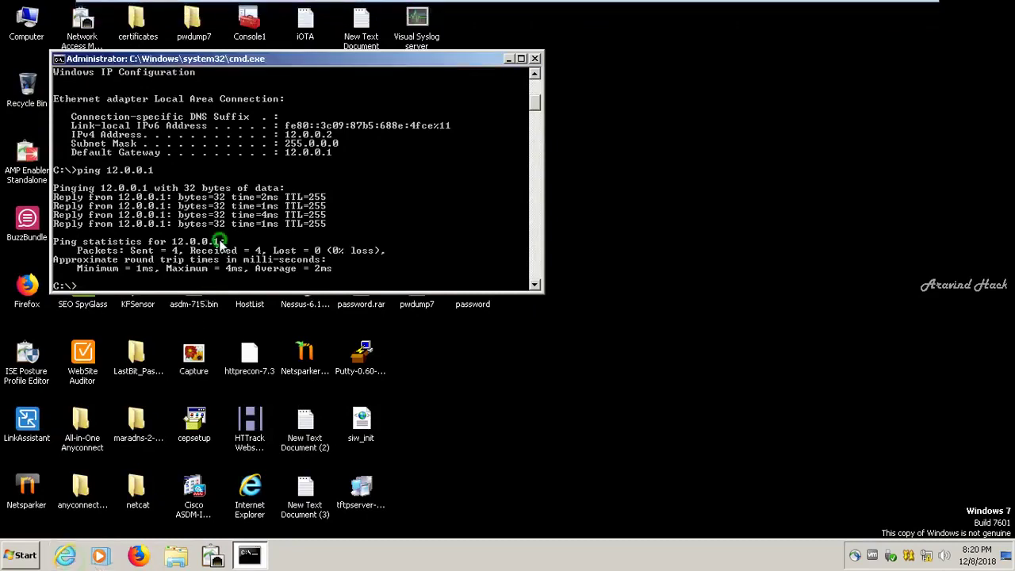
key("Up")
key("Return")
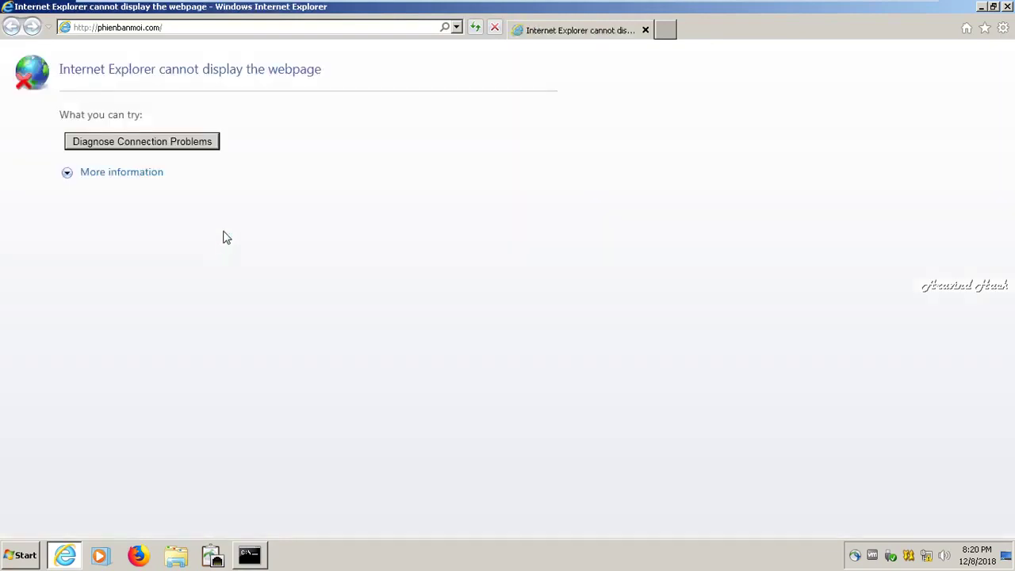
left_click(208, 40)
left_click(195, 29)
key("BackSpace")
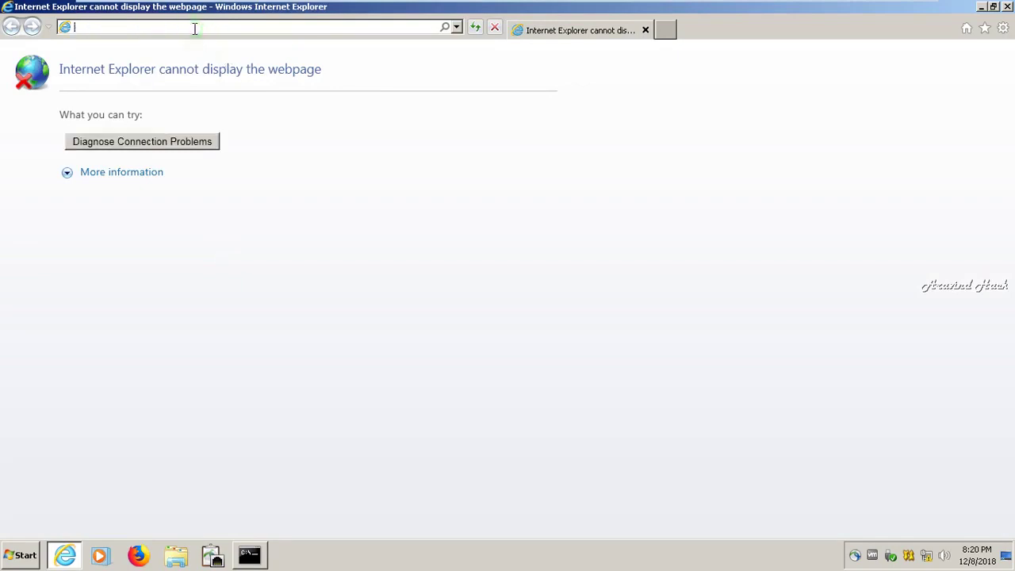
type("http")
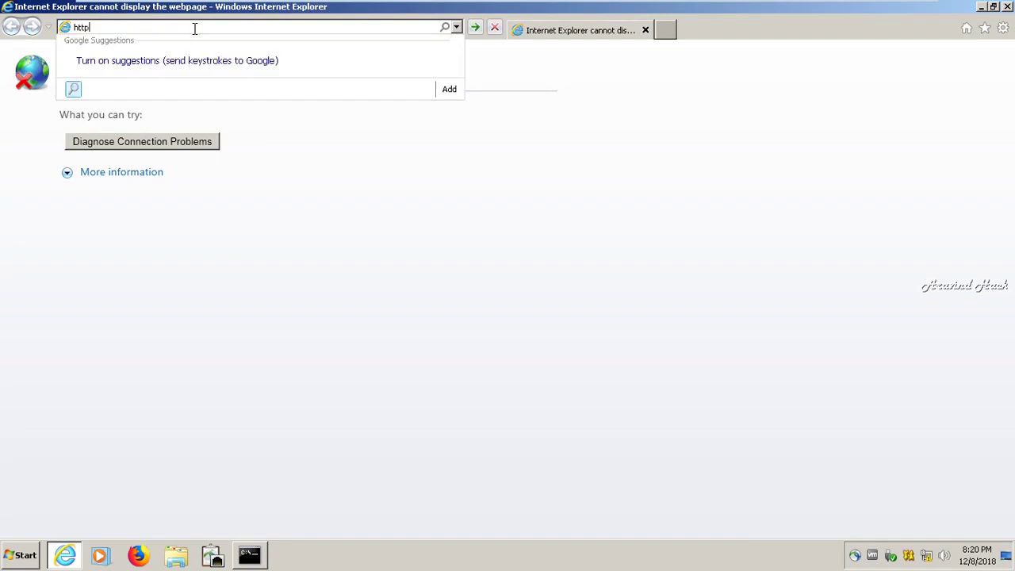
type("s://12.0.")
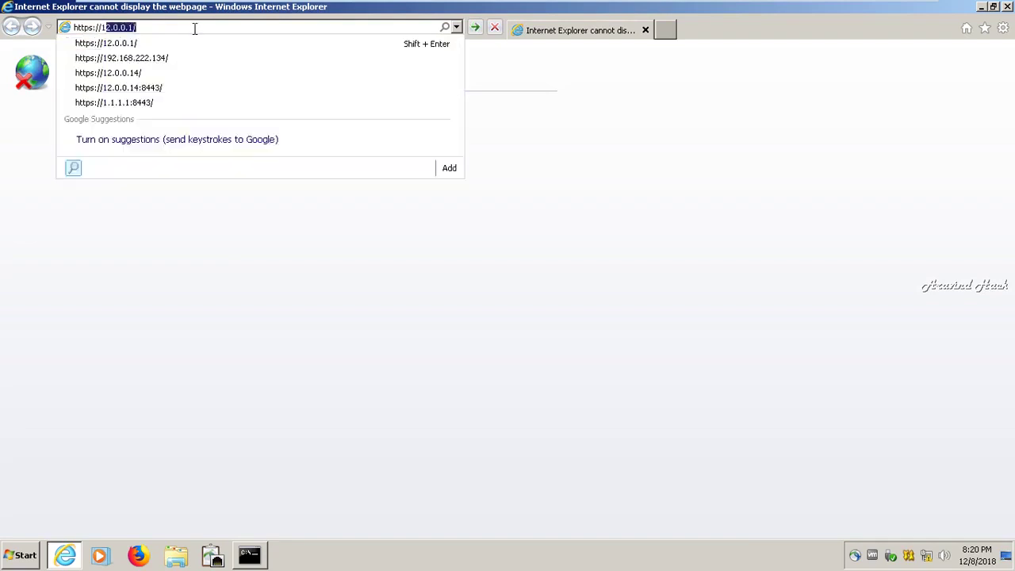
type("0.")
key("Return")
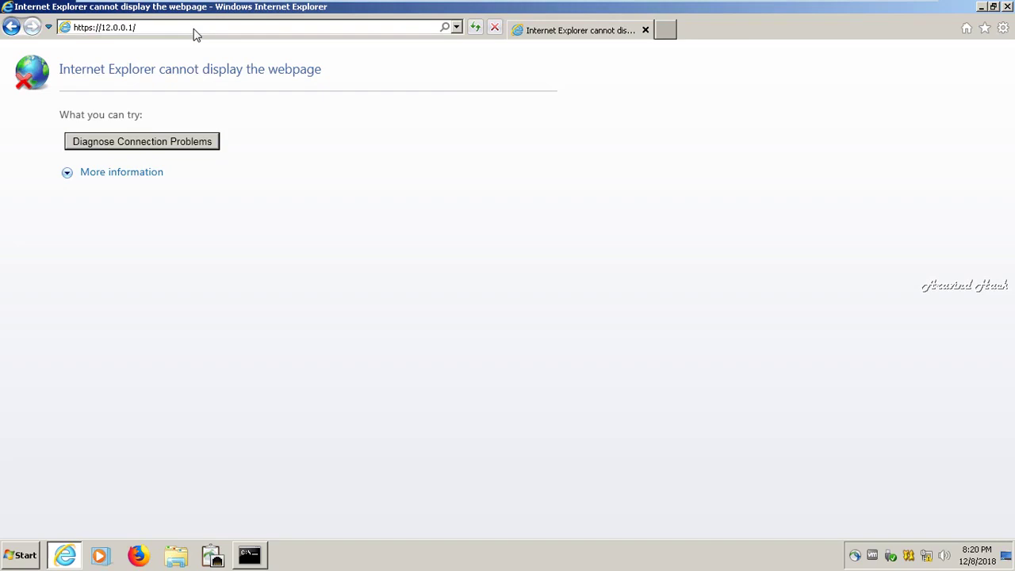
- Move the command window aside and rerun ping 12.0.0.1, getting all replies
left_click(249, 555)
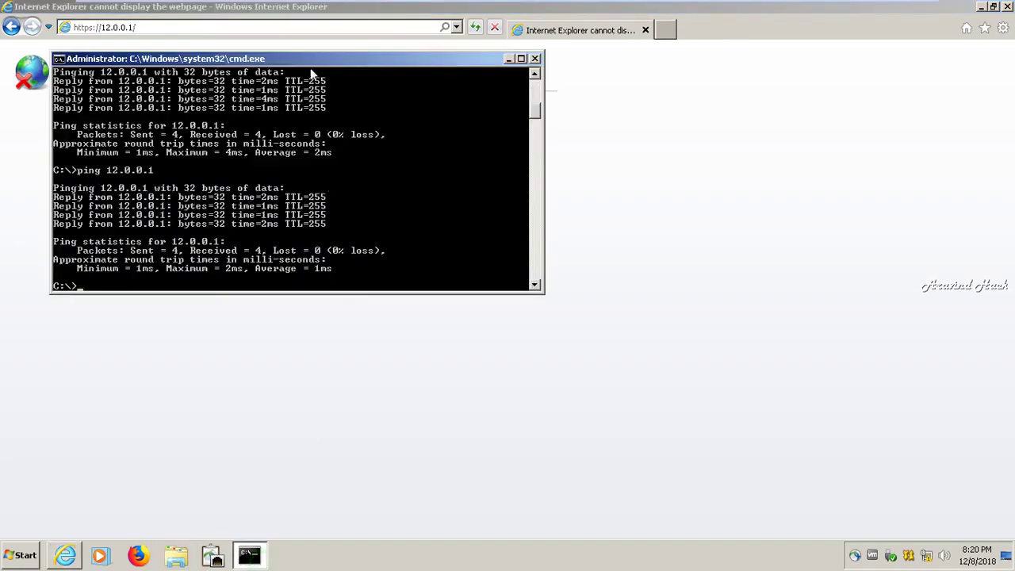
left_click_drag(316, 66, 763, 139)
key("Up")
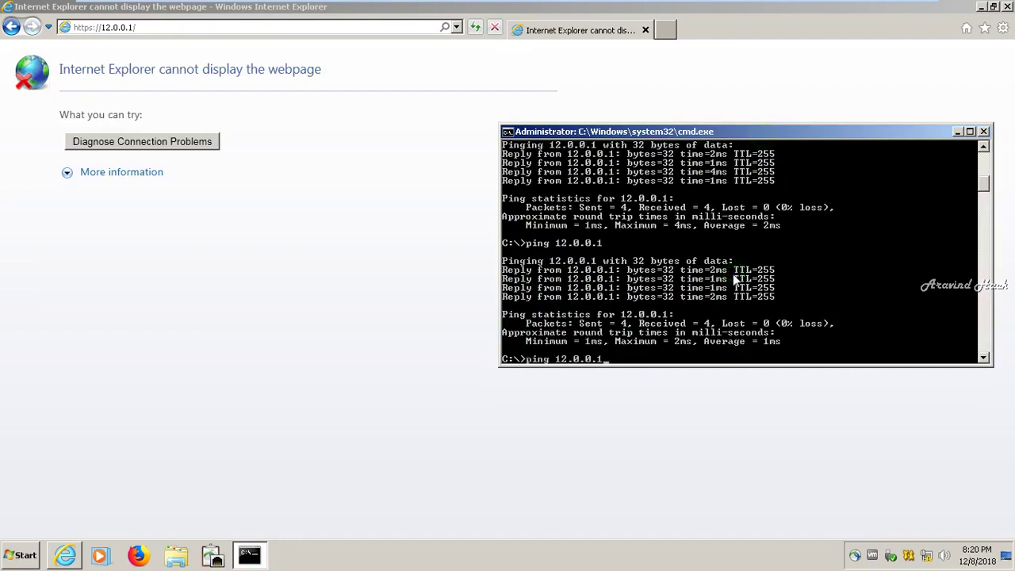
key("Return")
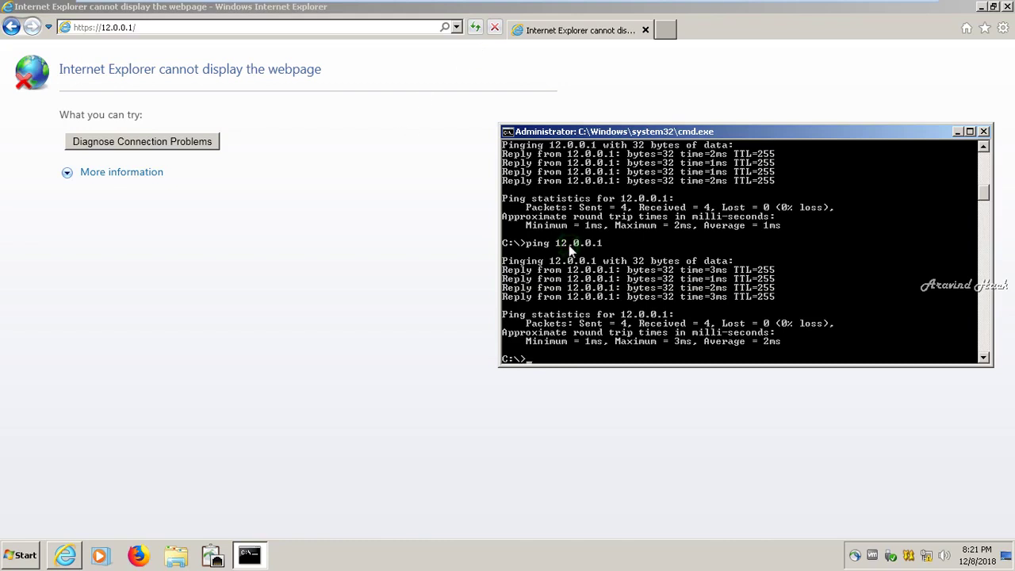
- Refresh the 12.0.0.1 page in Internet Explorer and minimize the Windows 7 VM
left_click(475, 28)
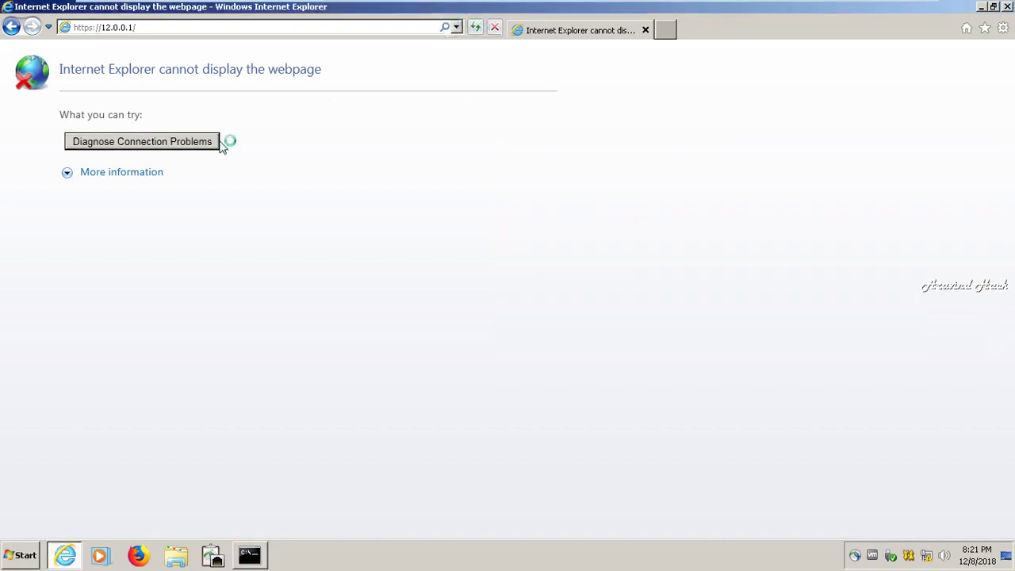
mouse_move(690, 4)
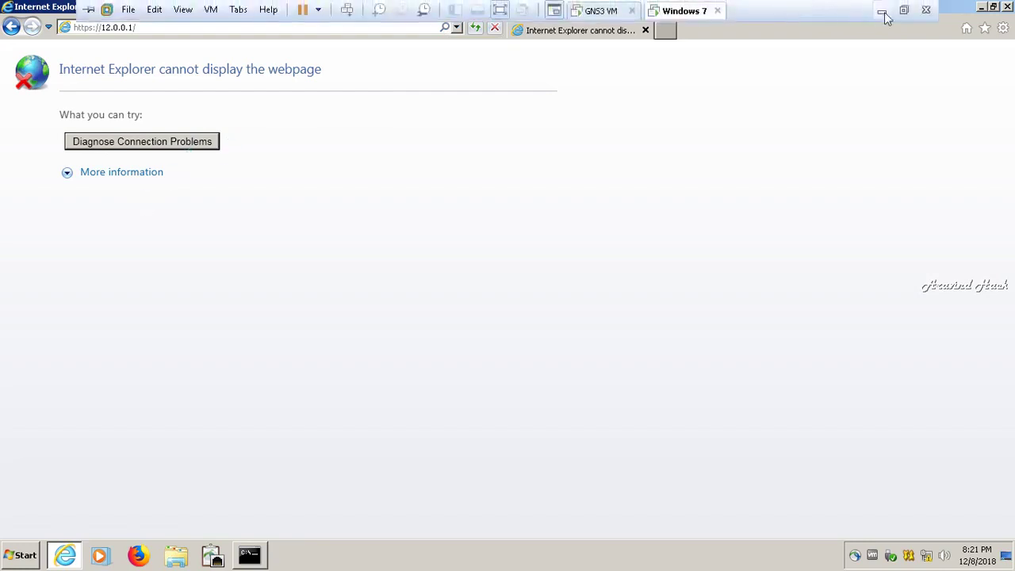
left_click(885, 10)
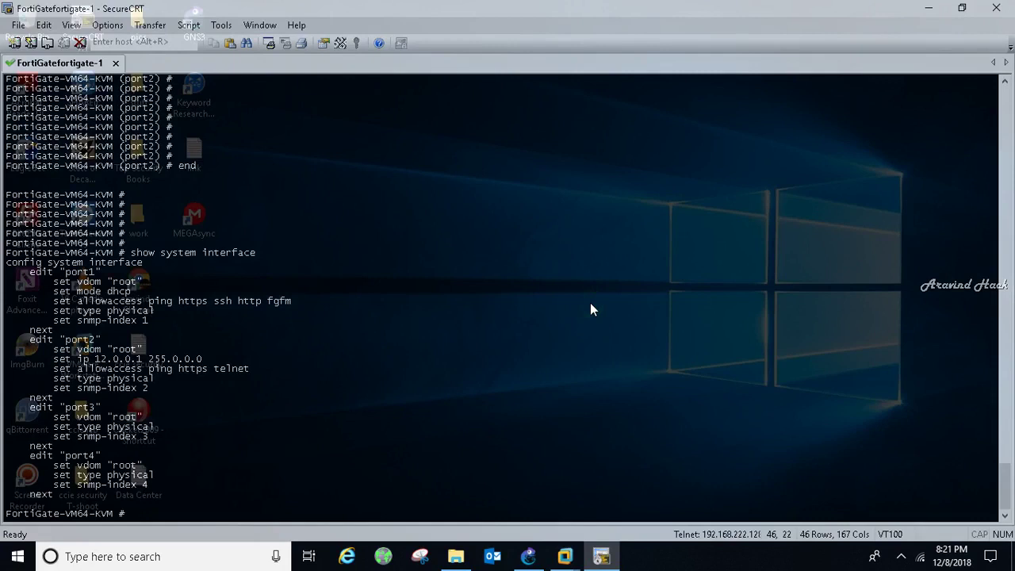
- Edit port2 under 'config system interface', set allowaccess to http only, and end
type("config system interface")
key("Return")
key("Return")
key("Return")
key("Return")
key("Return")
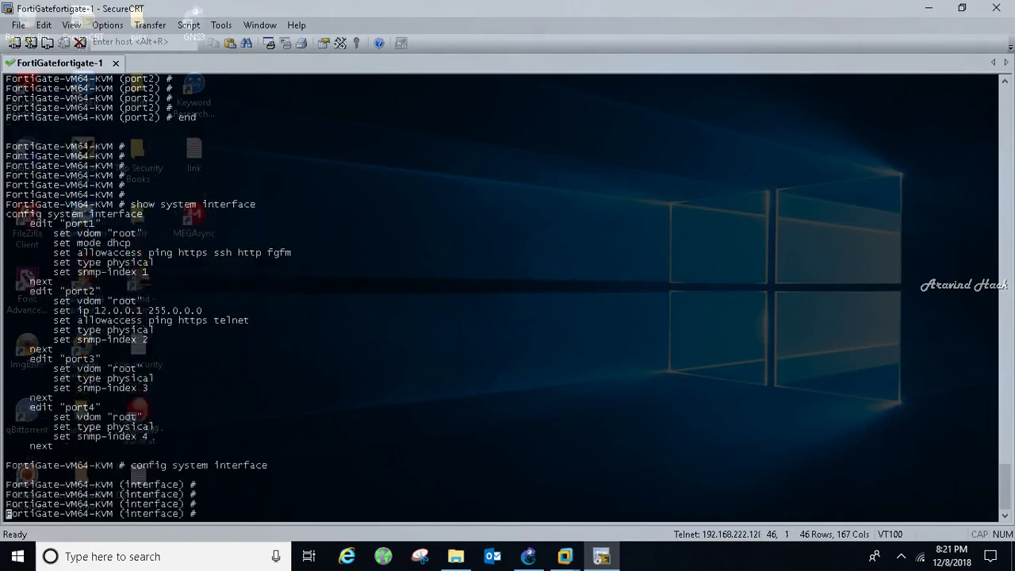
type("edit port2")
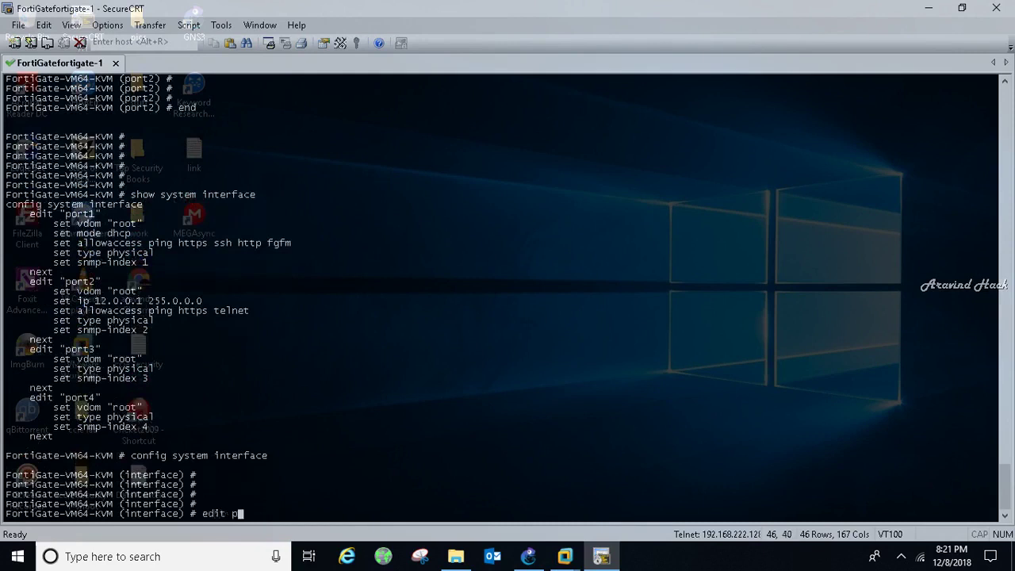
key("Return")
key("Return")
key("Return")
key("Return")
key("Return")
key("Return")
key("Return")
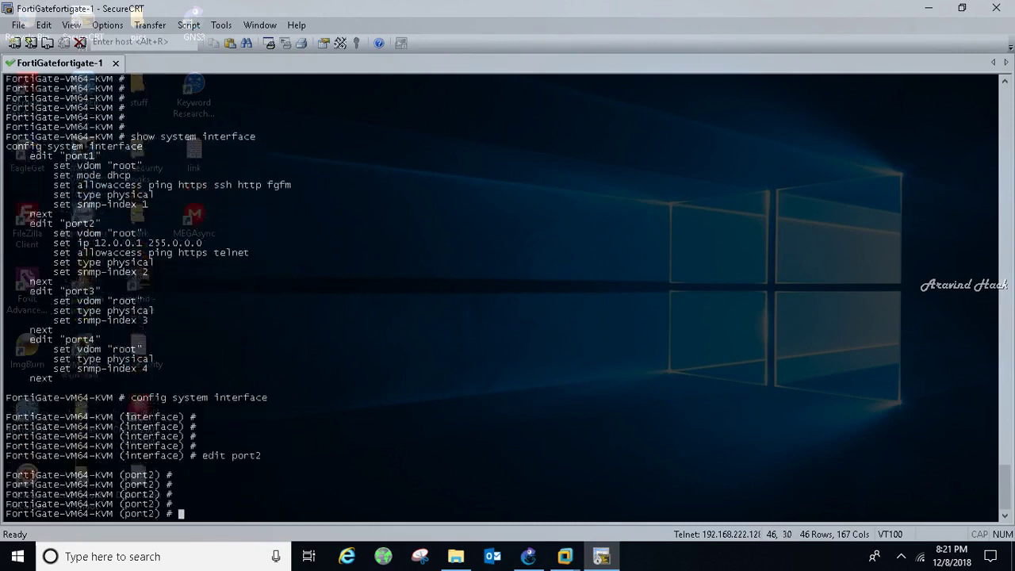
key("Return")
type("set a")
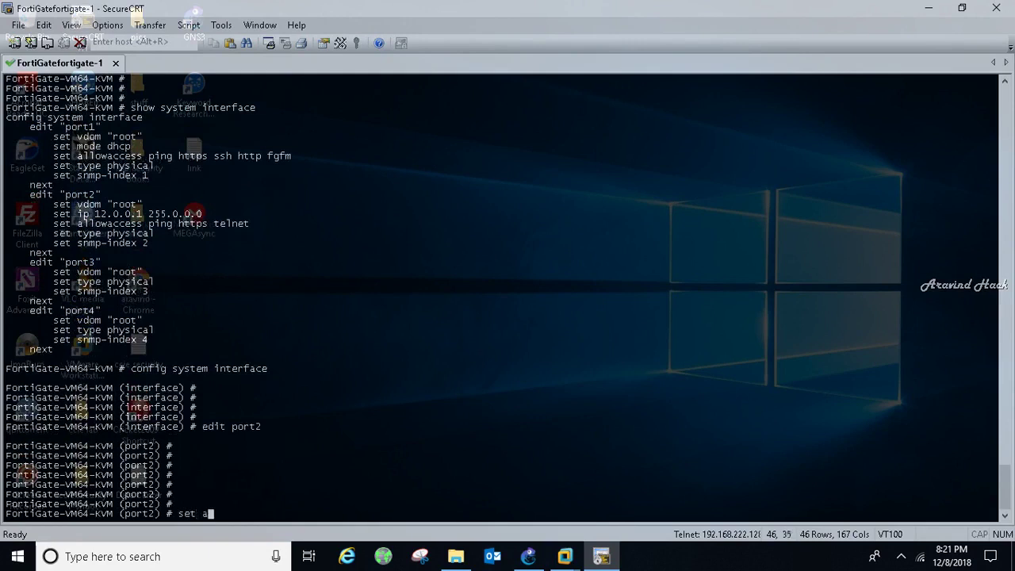
type("llowaccess http")
key("Return")
key("Return")
key("Return")
key("Return")
key("Return")
key("Return")
key("Return")
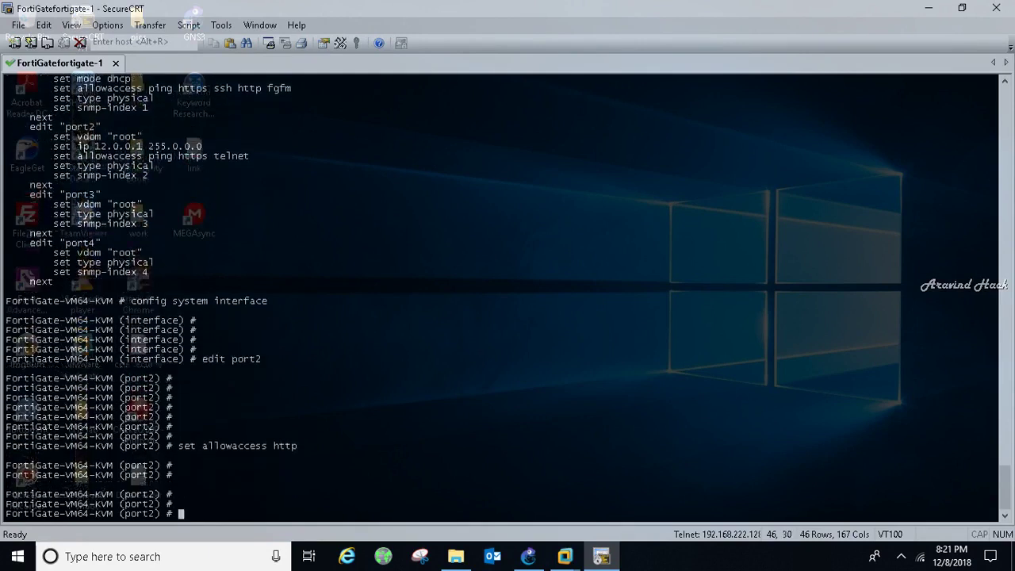
type("end")
- Run 'show system interface' and highlight port2's http access setting
key("Return")
key("Return")
key("Return")
key("Return")
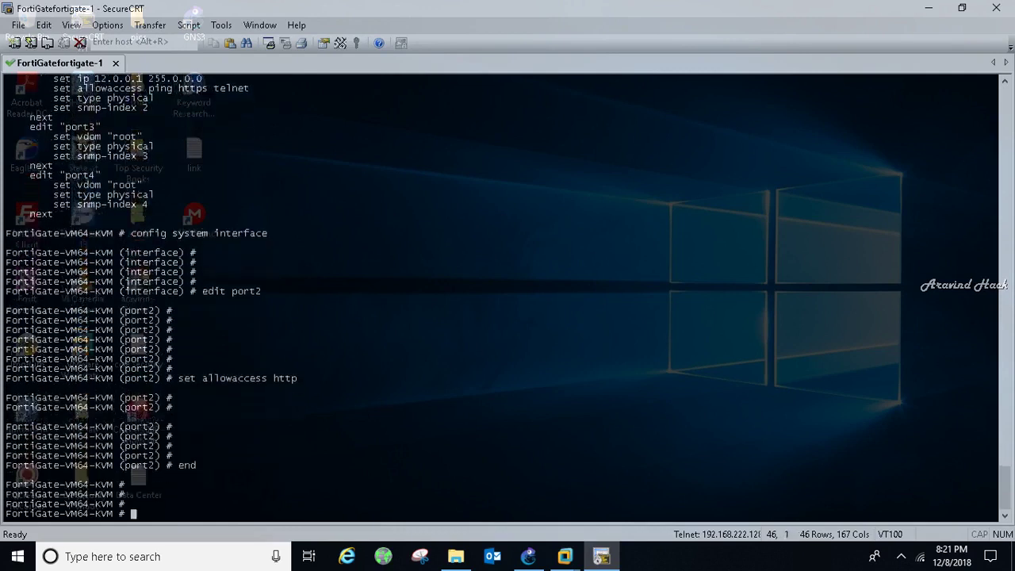
type("show system interface")
key("Return")
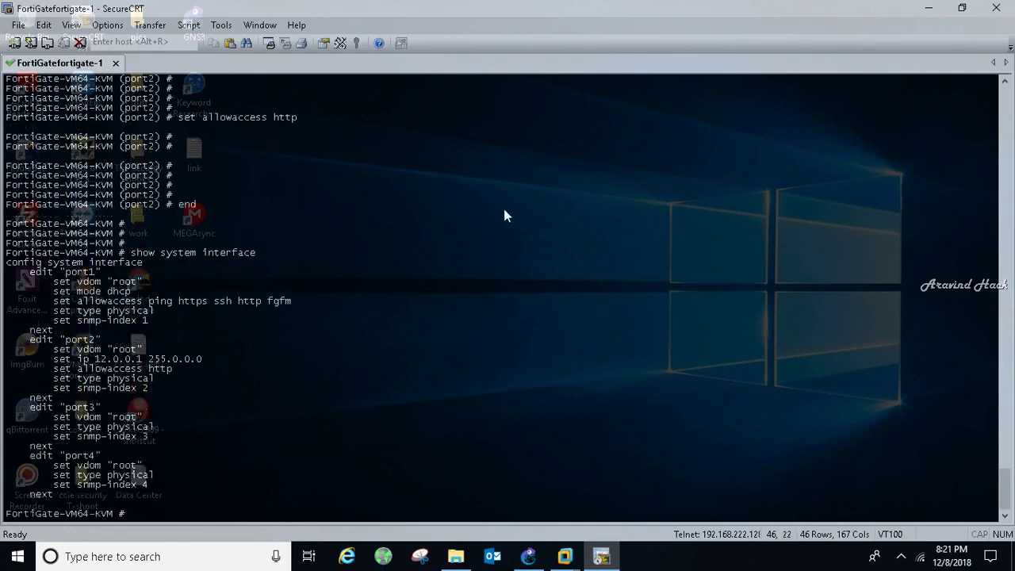
left_click_drag(181, 369, 141, 369)
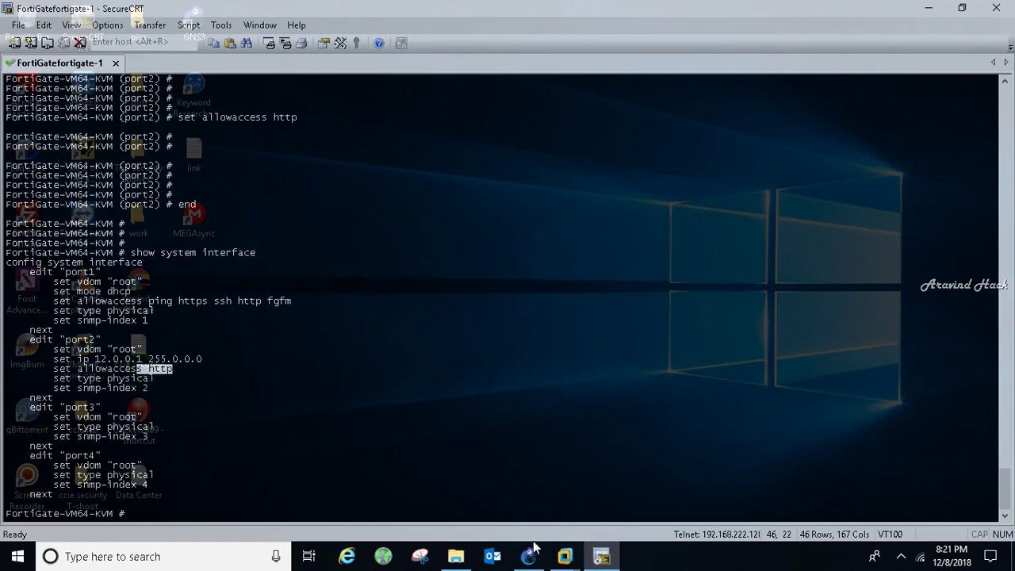
left_click(564, 556)
left_click(570, 486)
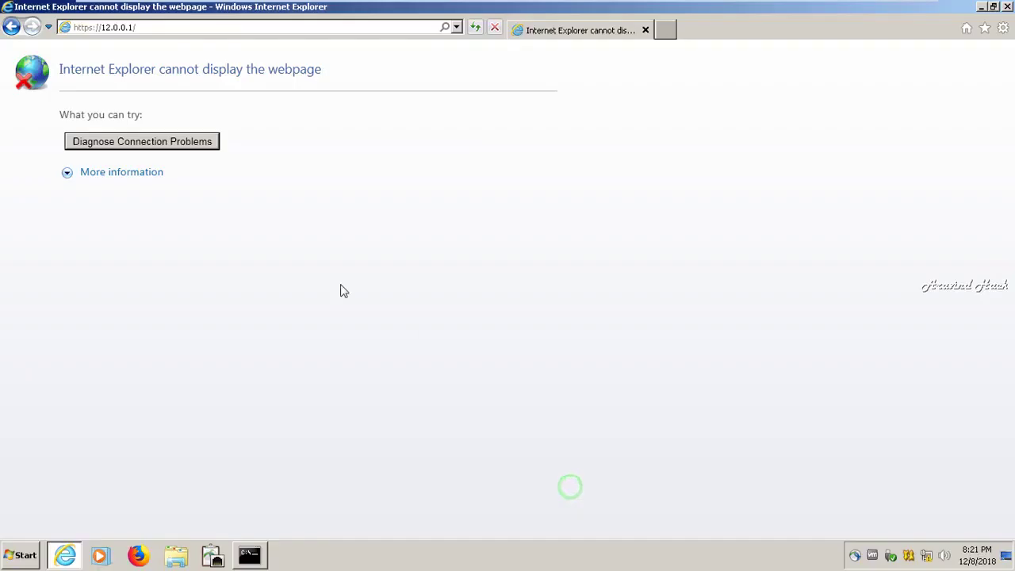
left_click(84, 27)
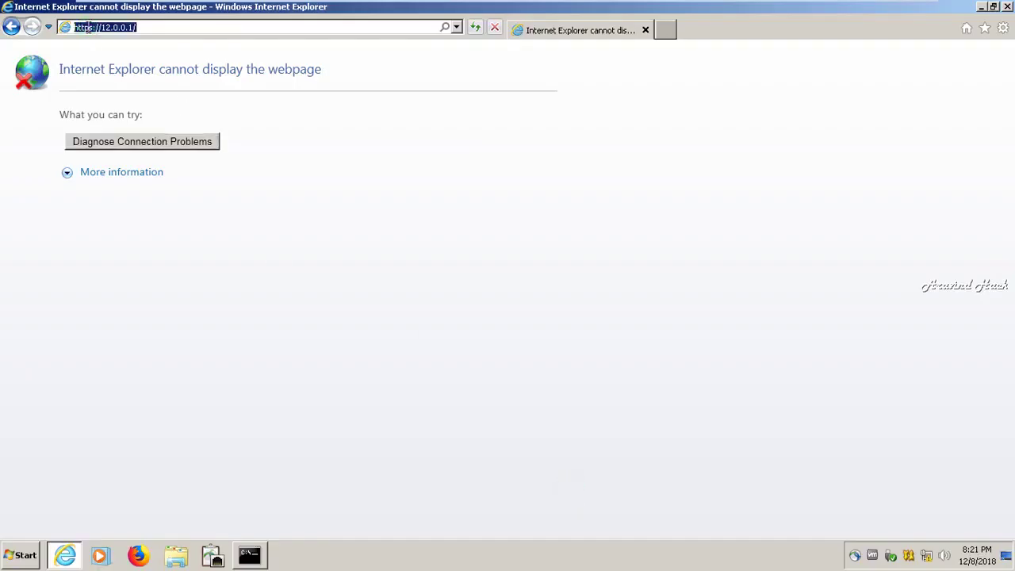
left_click(93, 27)
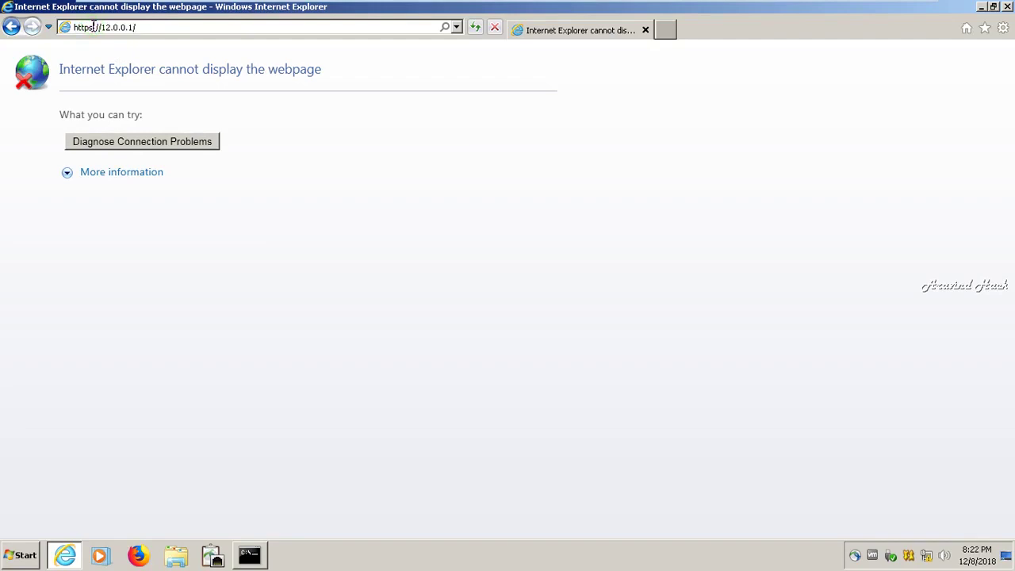
key("BackSpace")
key("Return")
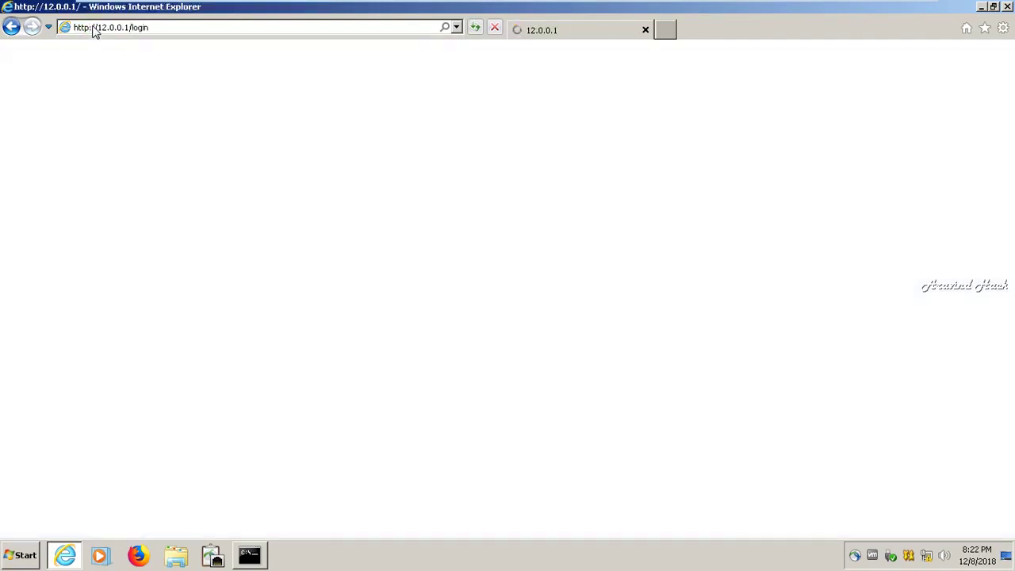
left_click(94, 83)
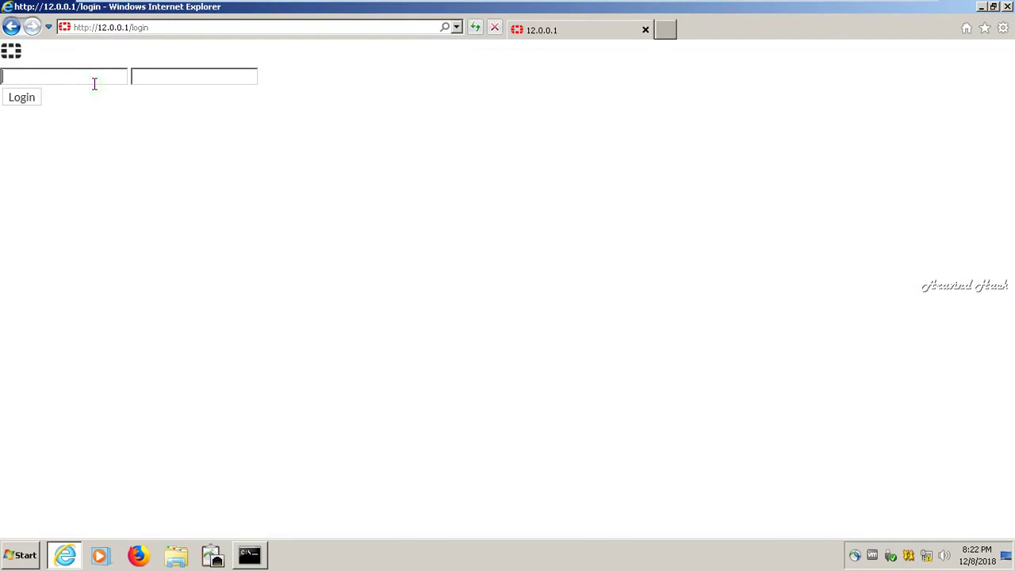
type("admin")
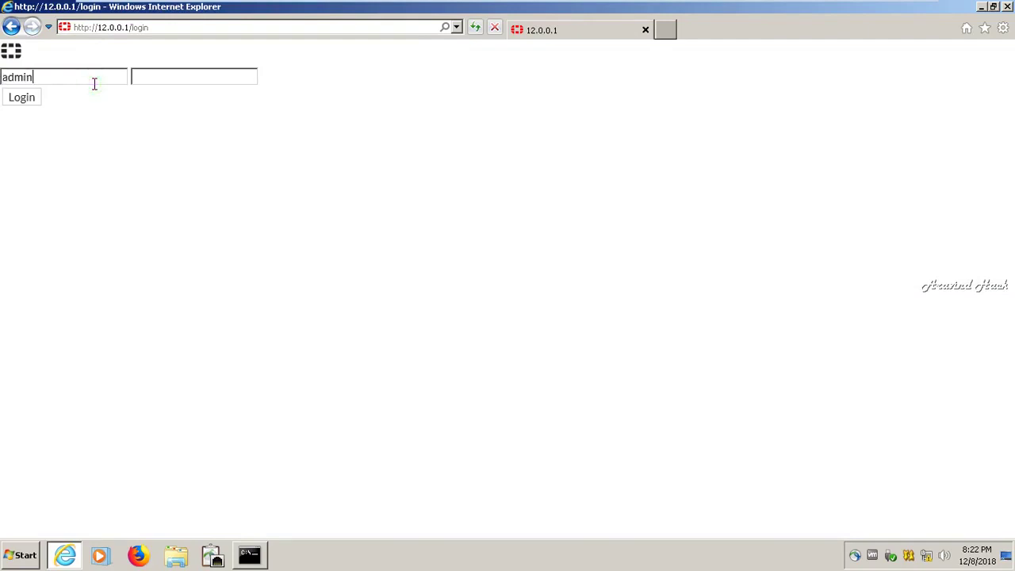
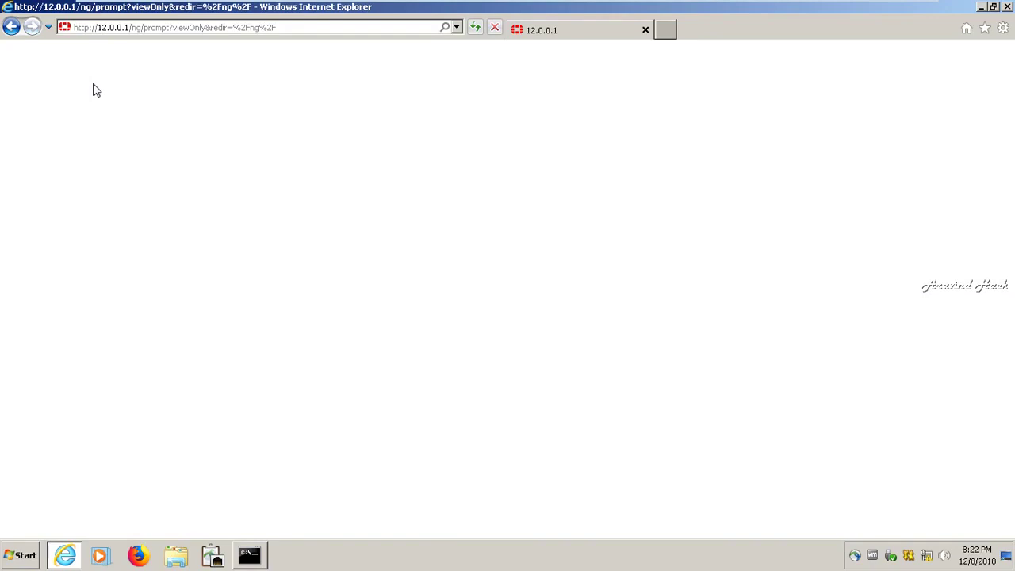
- Reload the 12.0.0.1 page, close Internet Explorer, and launch Firefox from the desktop
left_click(474, 28)
left_click(1007, 6)
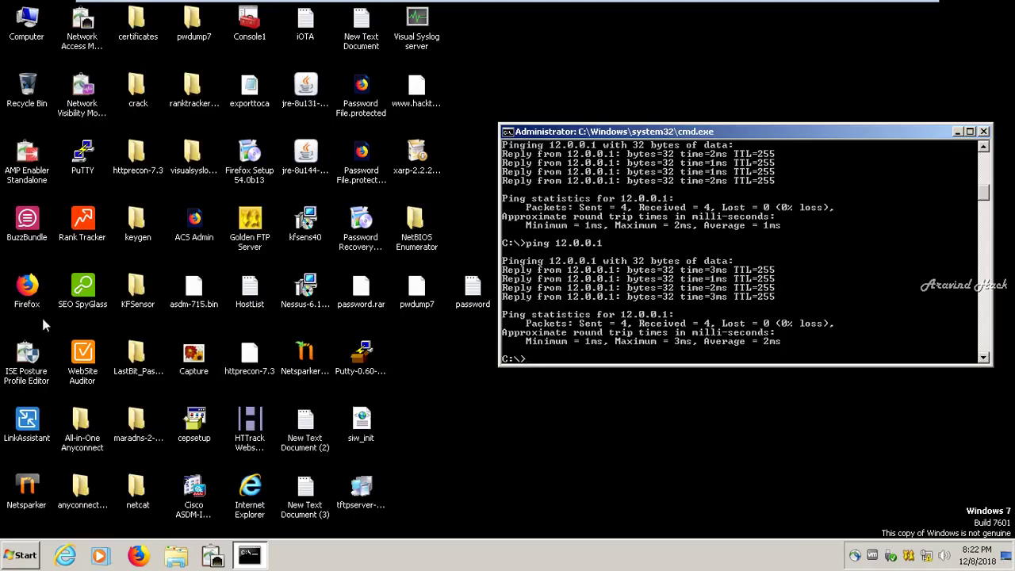
left_click(30, 295)
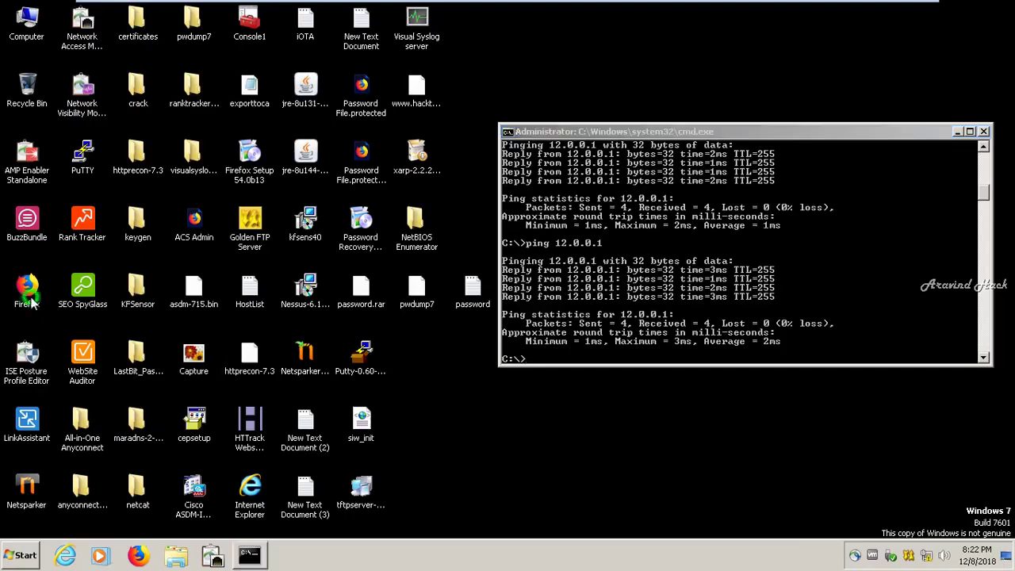
- Rerun the previous ping 12.0.0.1 command in Command Prompt
left_click(524, 290)
key("Up")
key("Return")
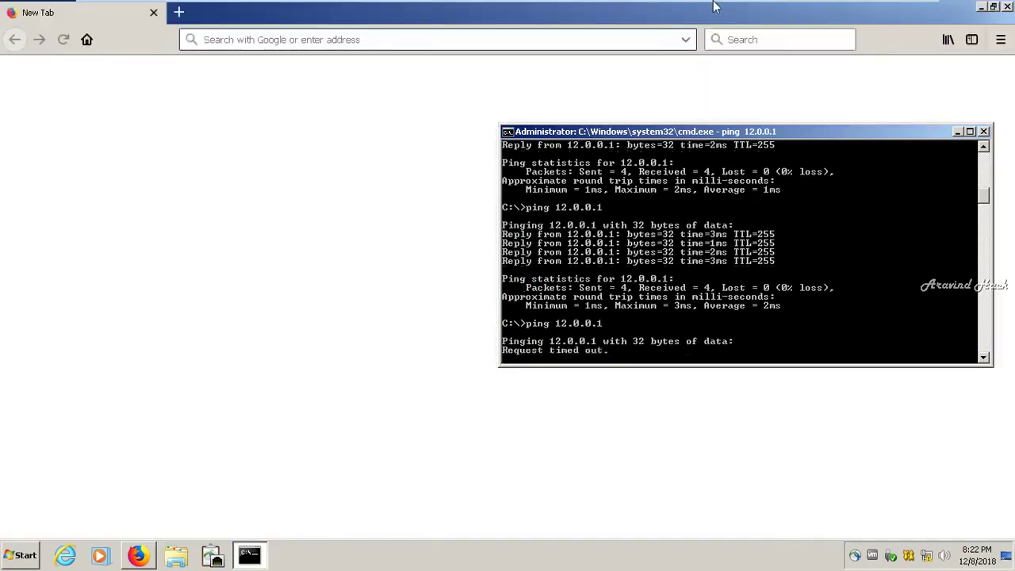
mouse_move(714, 8)
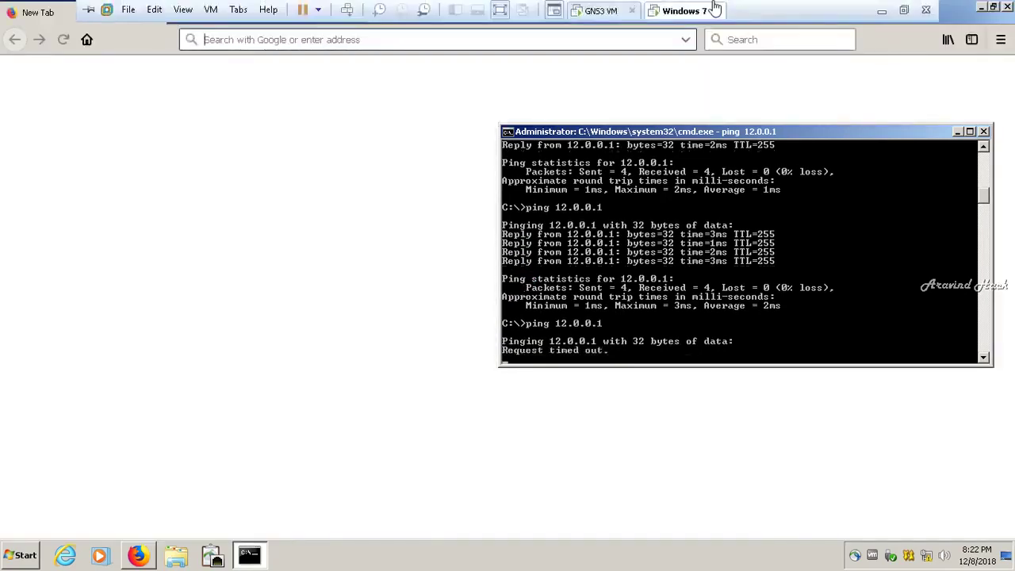
left_click(409, 44)
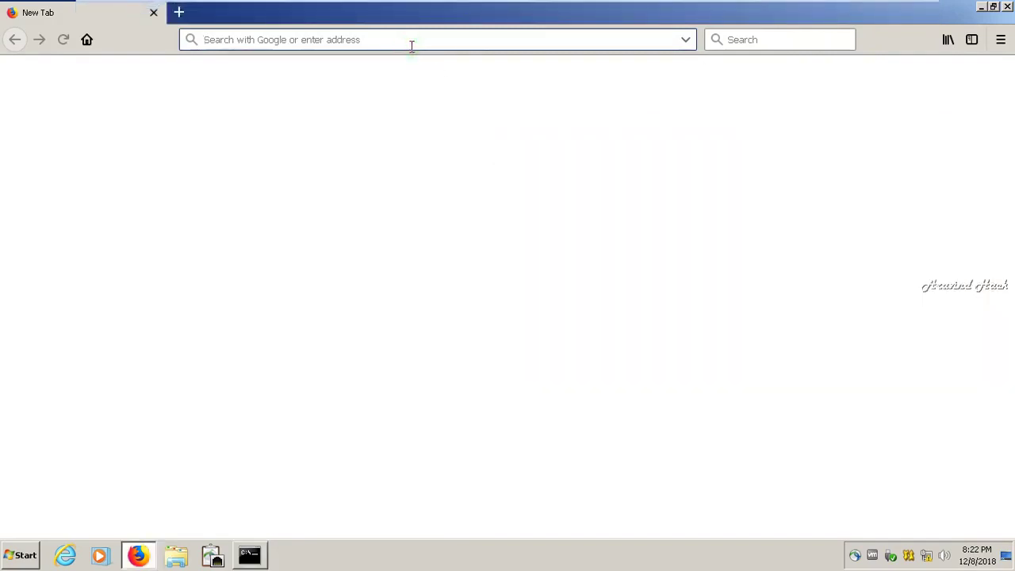
type("htt")
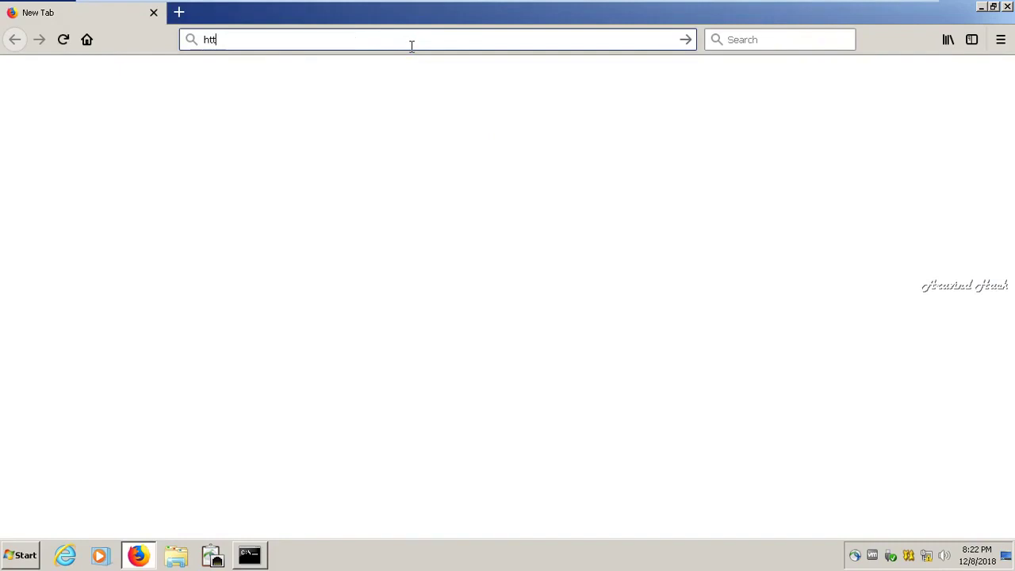
type("p://")
type("12.0.0.1")
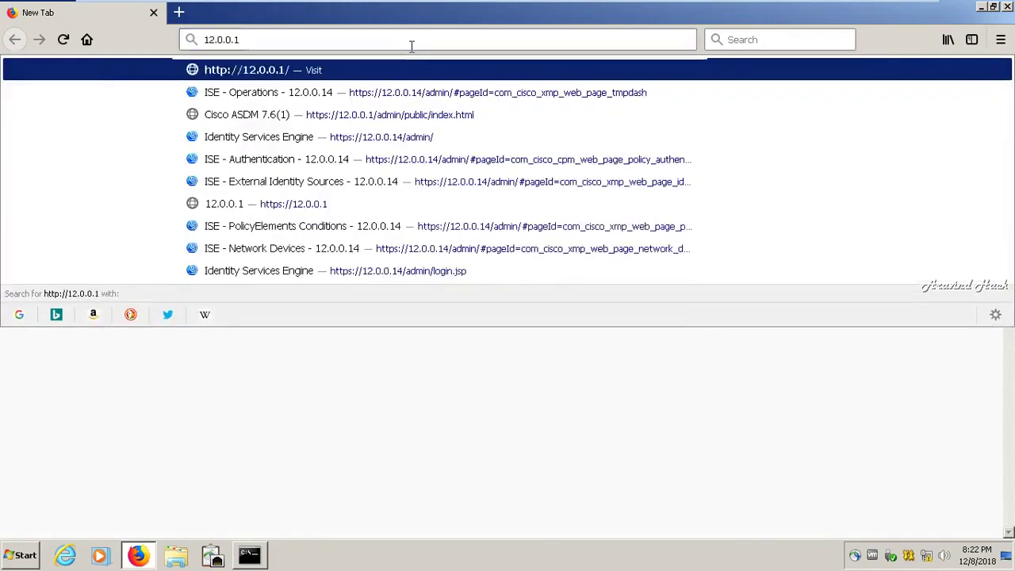
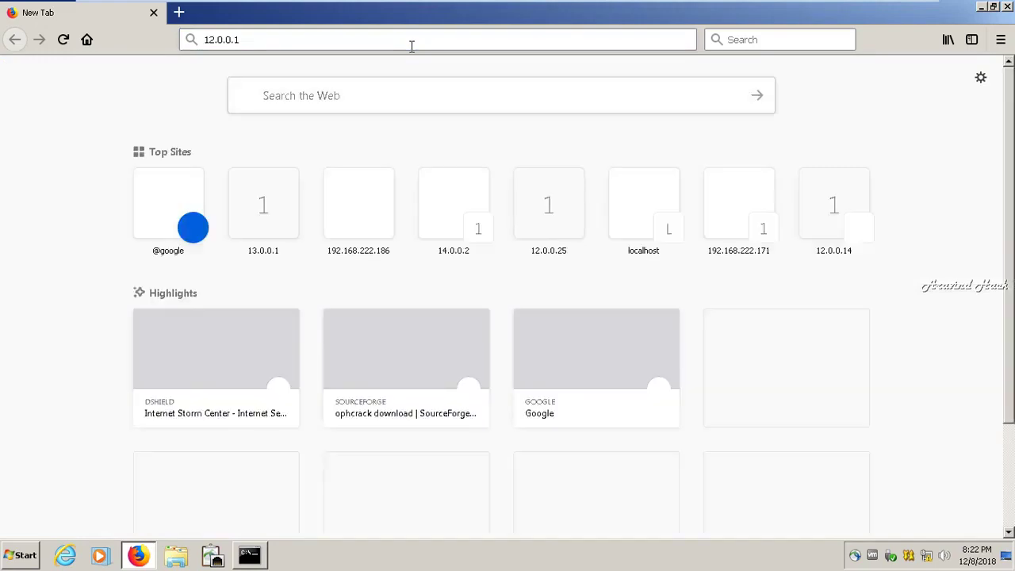
- Load 12.0.0.1 in the browser and log in with user name admin
key("Return")
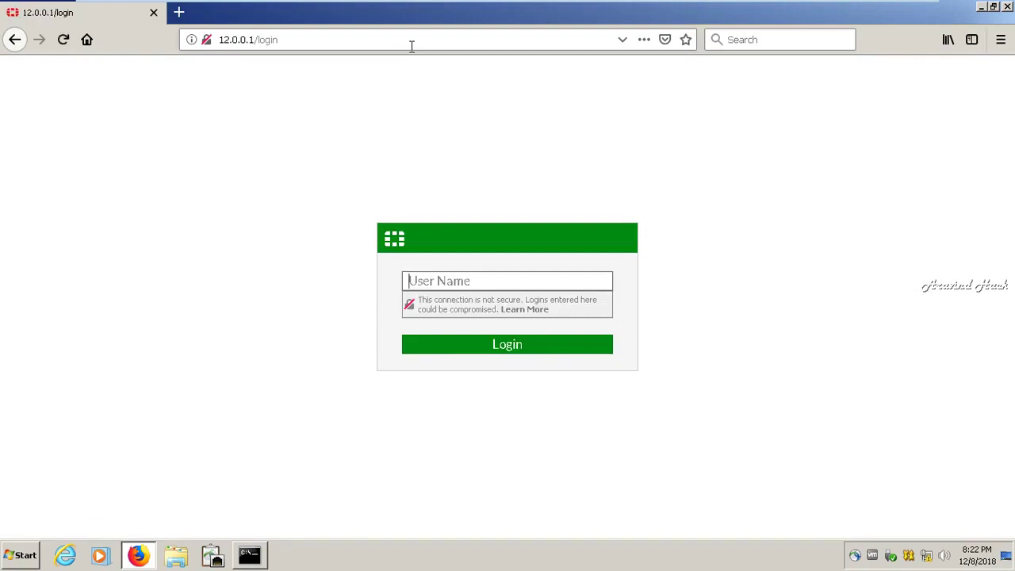
left_click(447, 281)
type("admin")
left_click(465, 353)
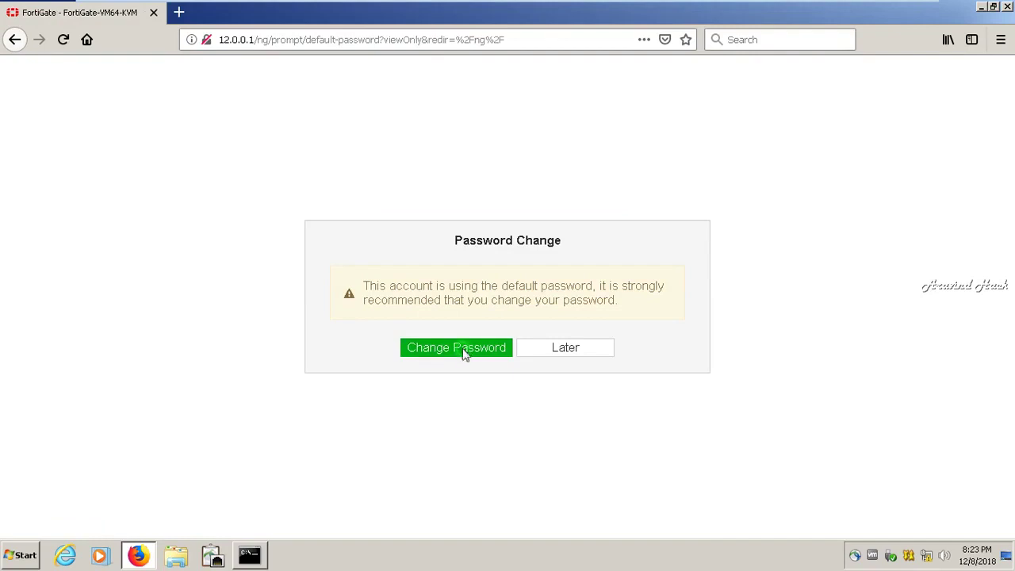
- Replace the admin account's default password with a new password, entered in both fields
left_click(465, 354)
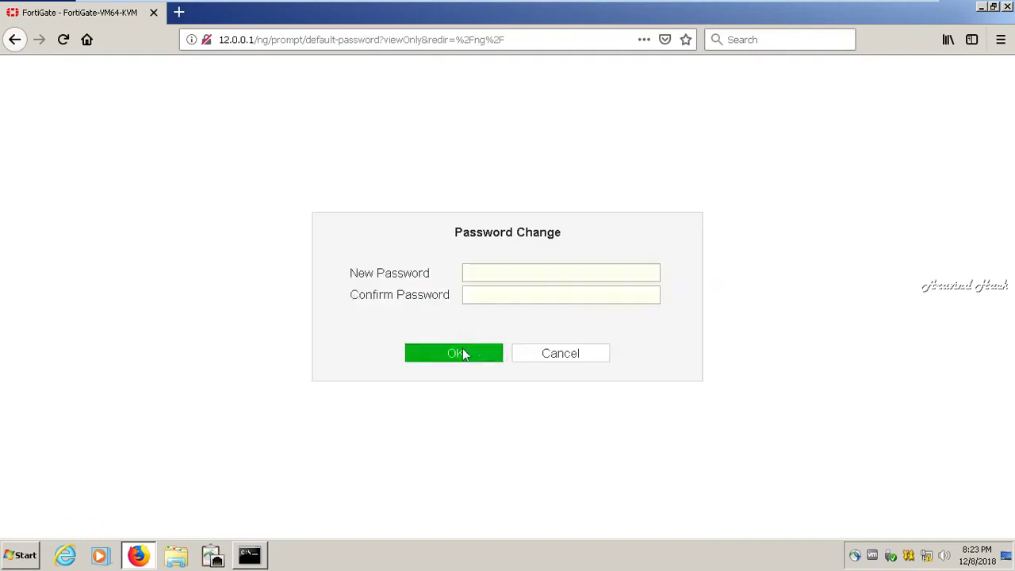
left_click(477, 274)
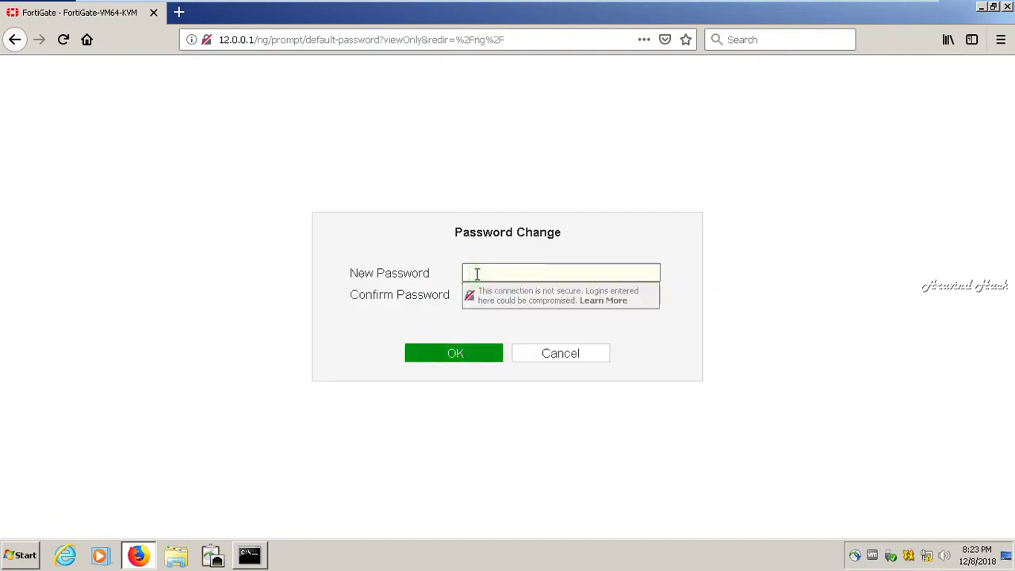
type("****")
key("Tab")
type("****")
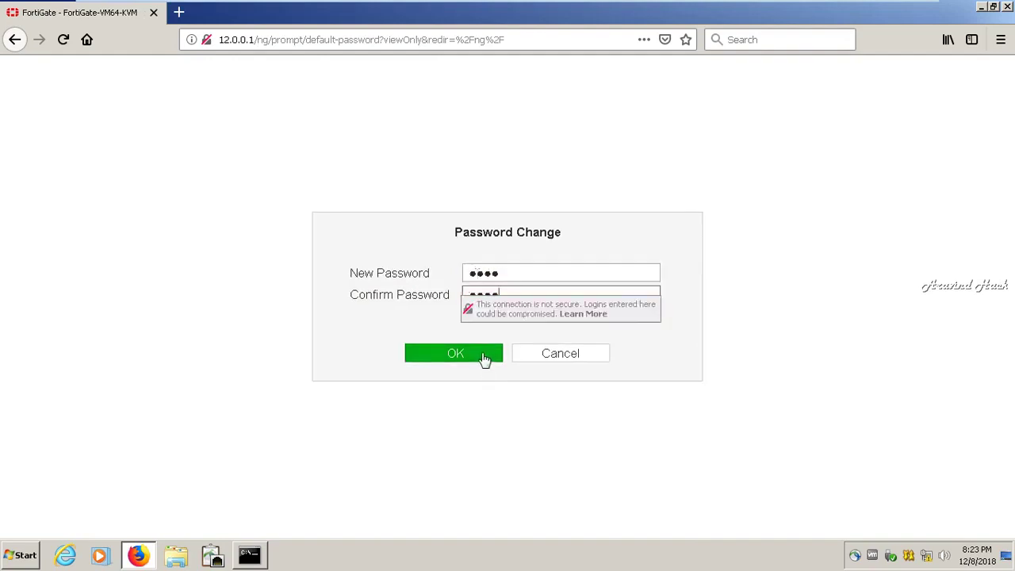
left_click(484, 355)
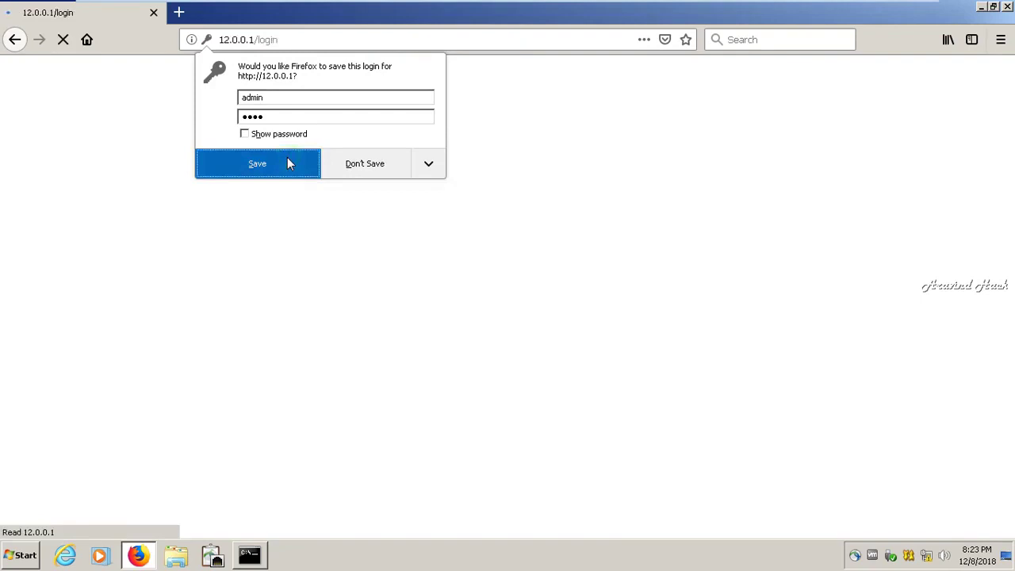
- Save the login in Firefox and sign back in as admin with the new password
left_click(287, 163)
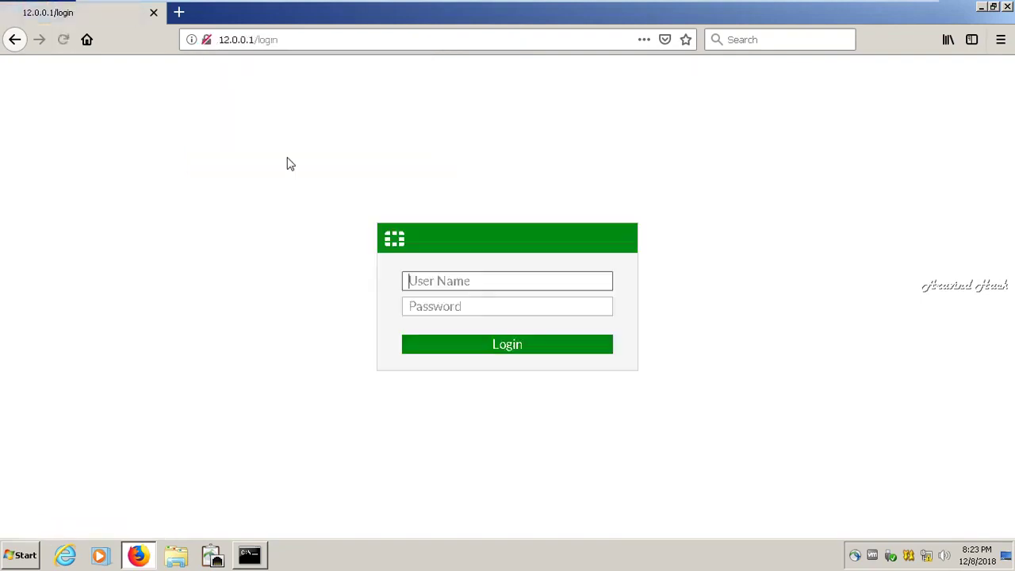
left_click(439, 281)
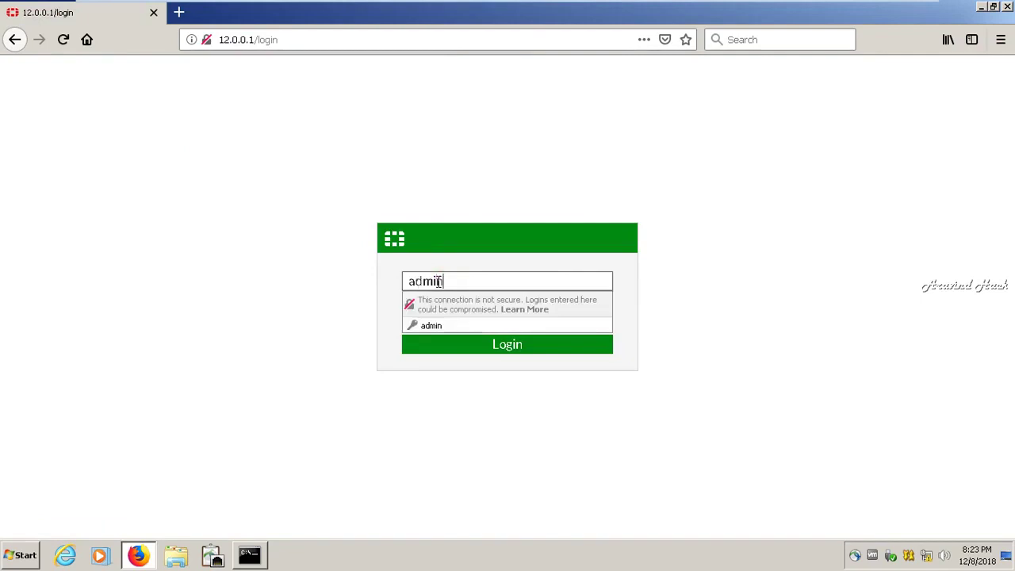
key("Tab")
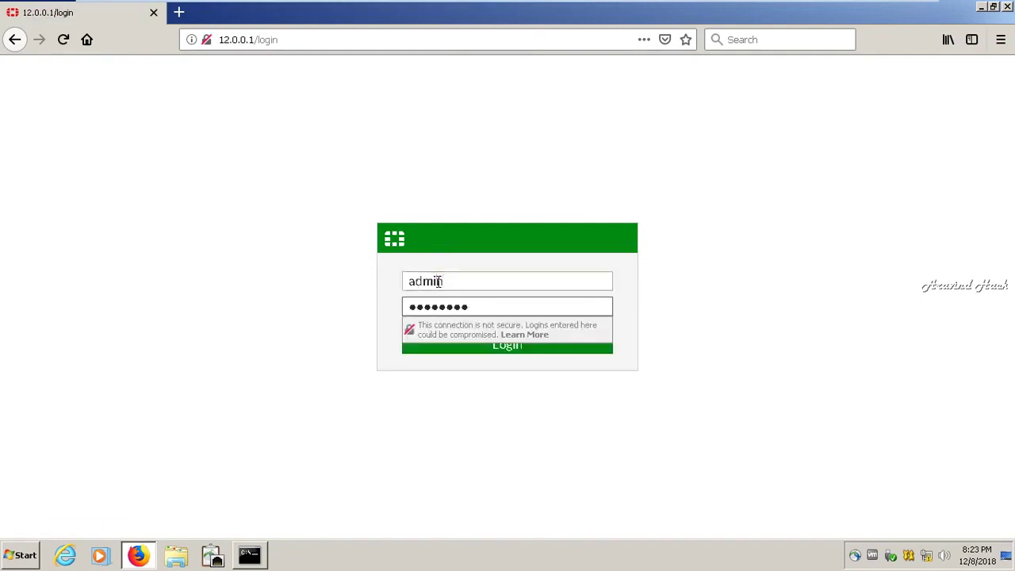
key("BackSpace")
key("BackSpace")
key("BackSpace")
key("BackSpace")
key("BackSpace")
key("BackSpace")
key("BackSpace")
key("BackSpace")
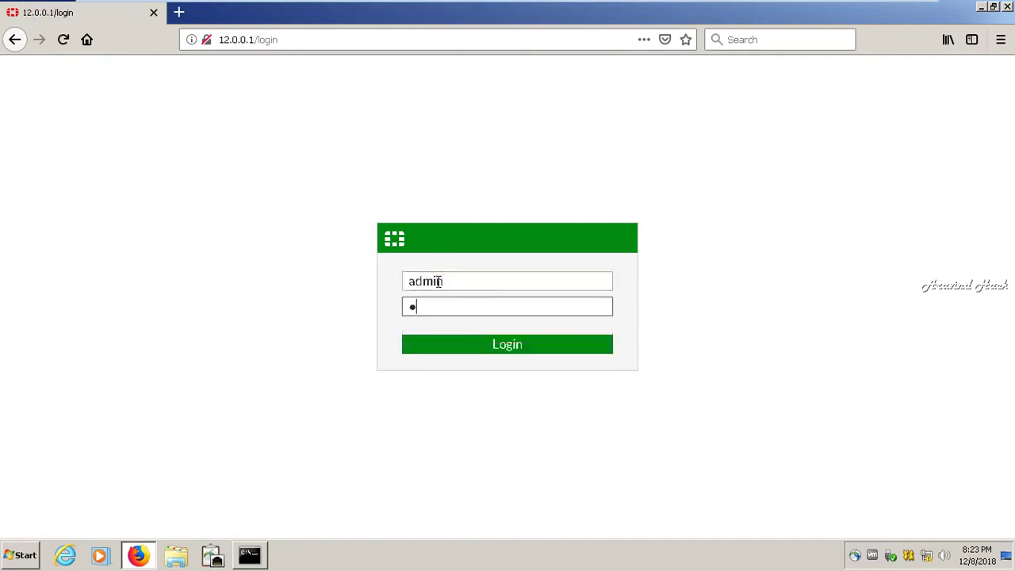
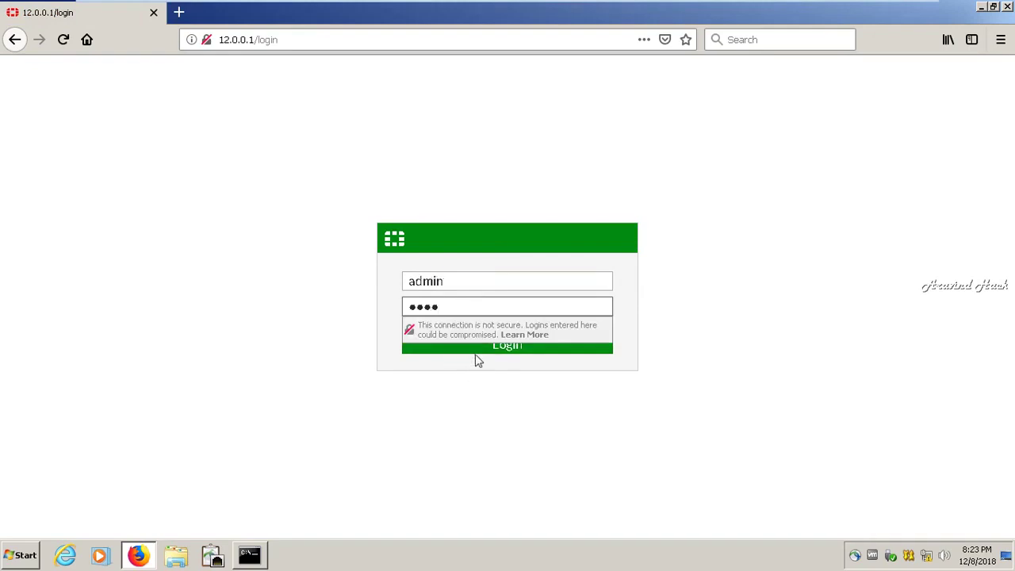
left_click(476, 356)
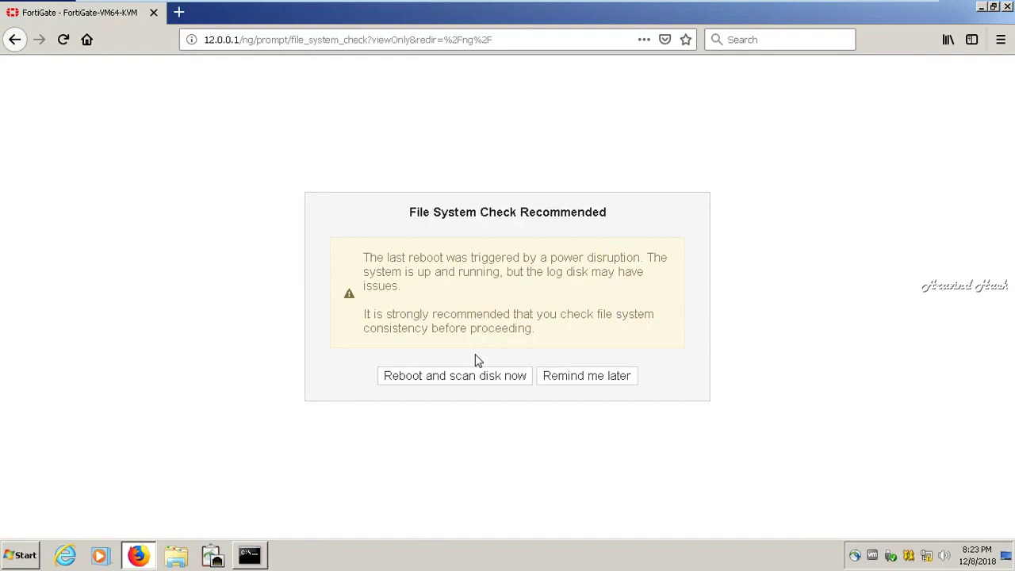
- Choose 'Remind me later' to skip the recommended file system check
left_click(566, 379)
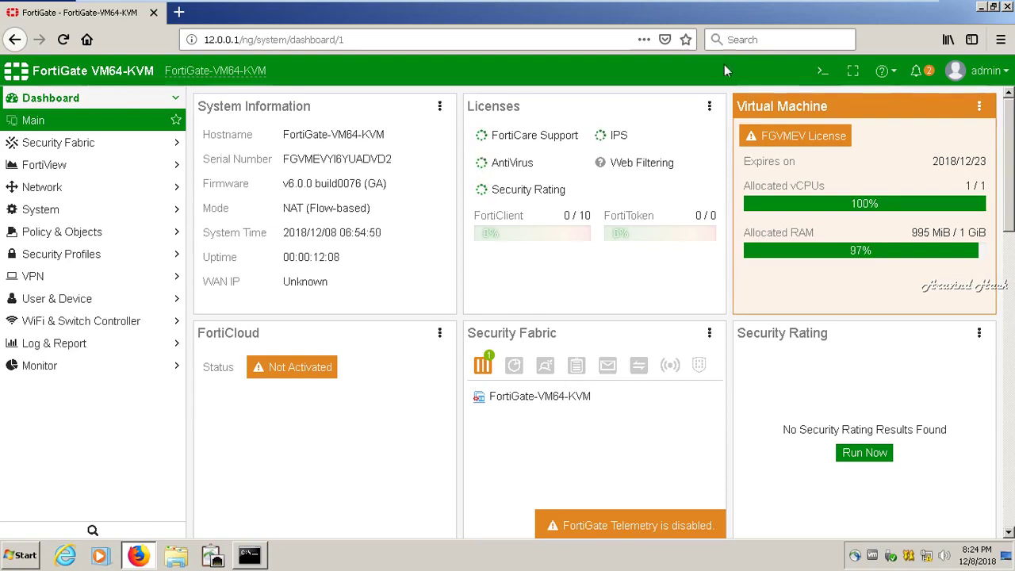
- Dismiss the stray context menu and remove the Virtual Machine widget from the dashboard
key("shift+F10")
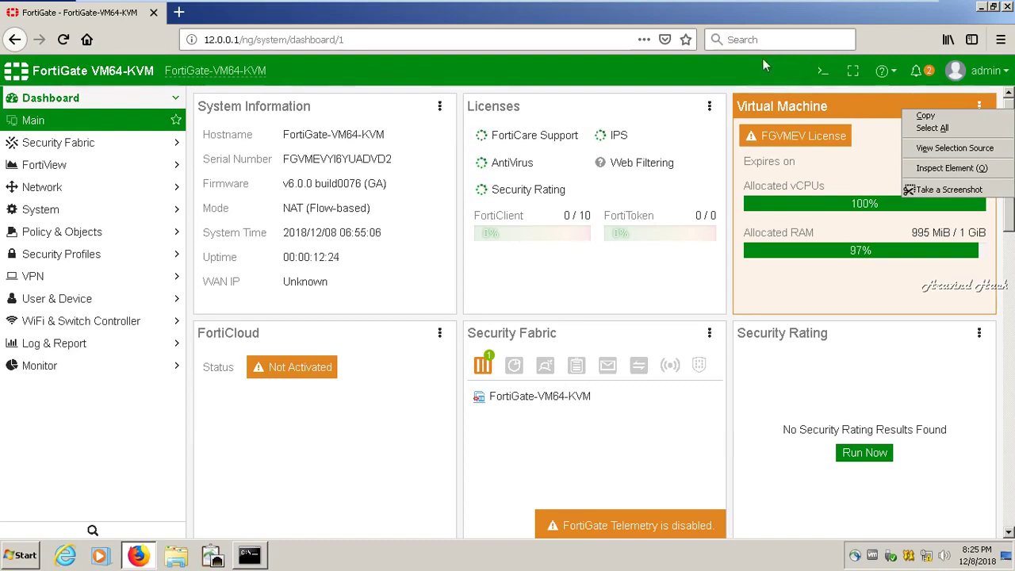
left_click(762, 67)
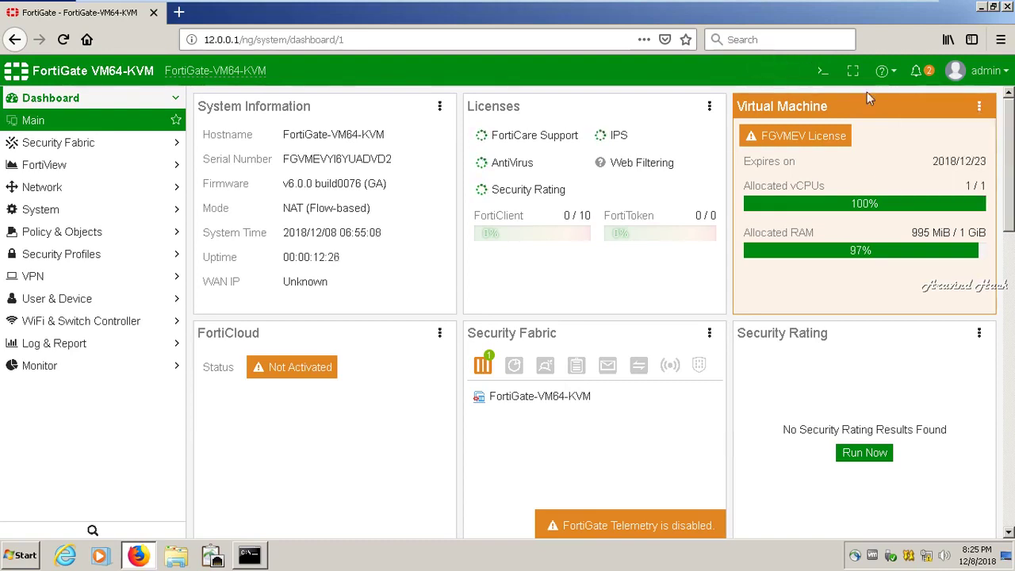
left_click(979, 107)
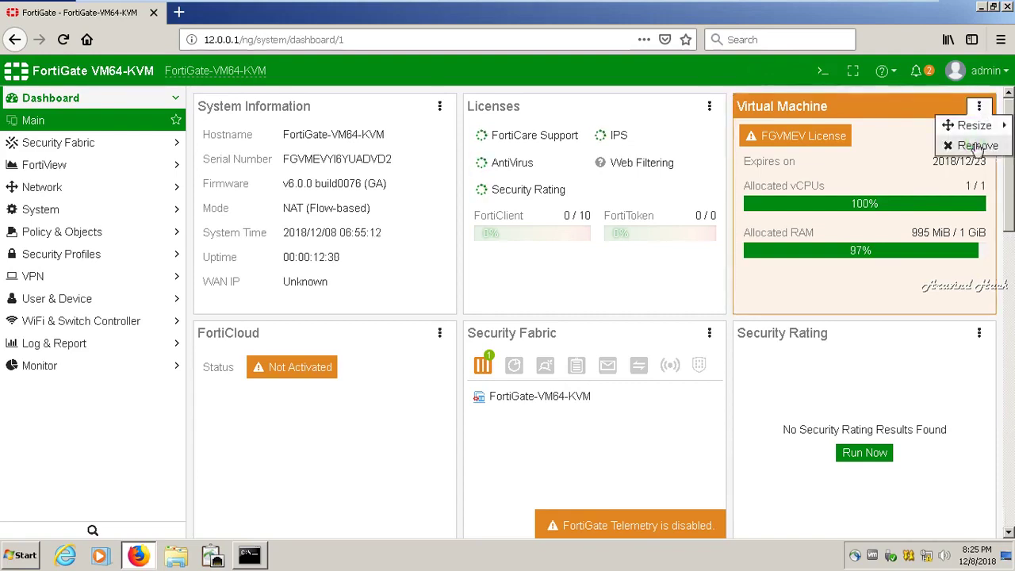
left_click(977, 147)
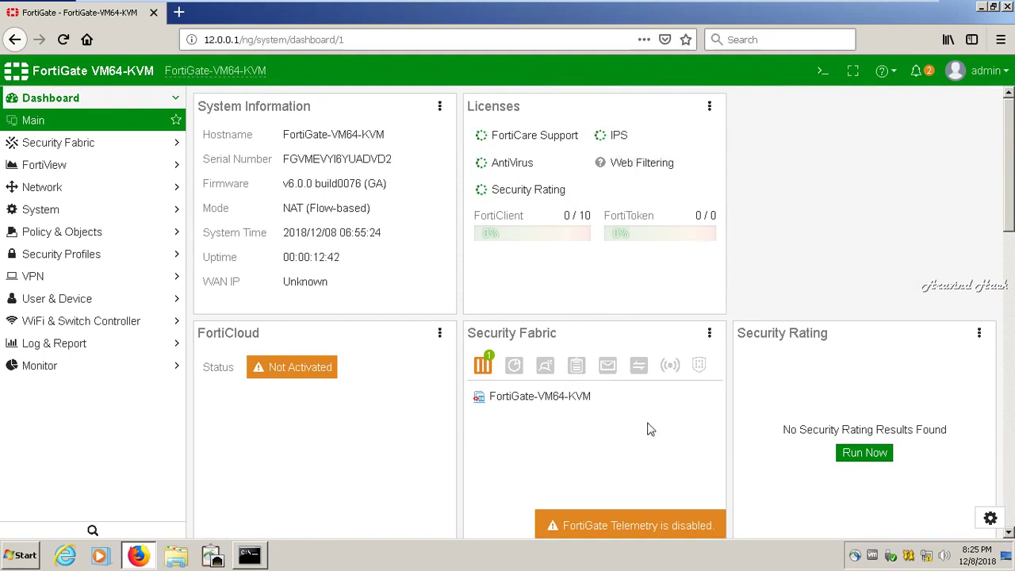
left_click_drag(1010, 219, 1004, 180)
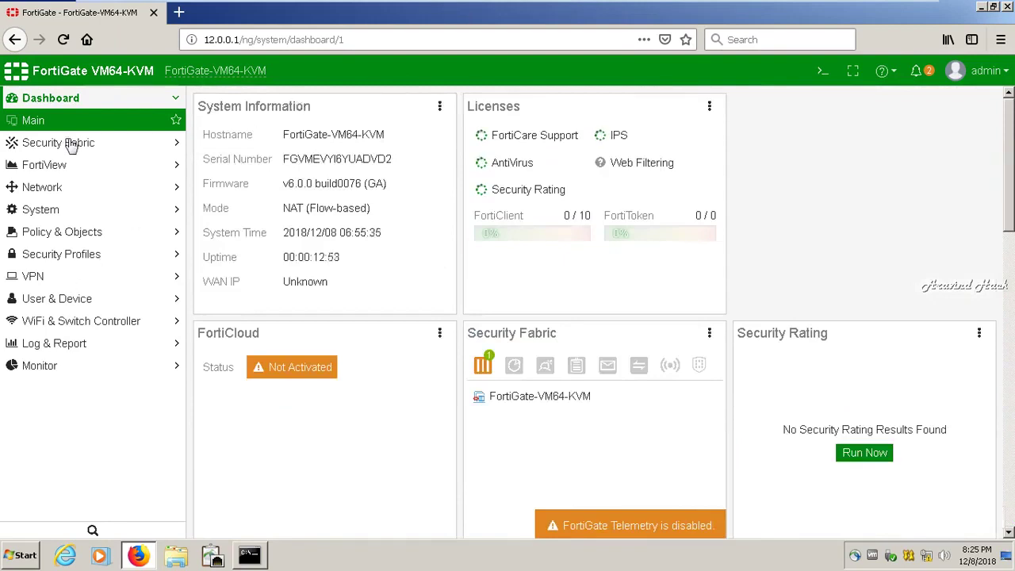
left_click(72, 145)
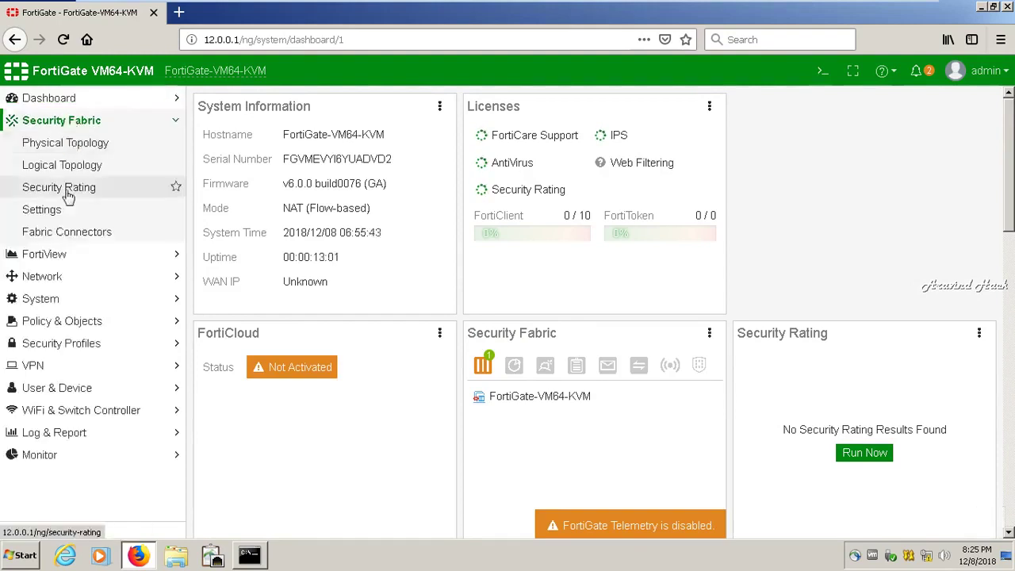
left_click(56, 104)
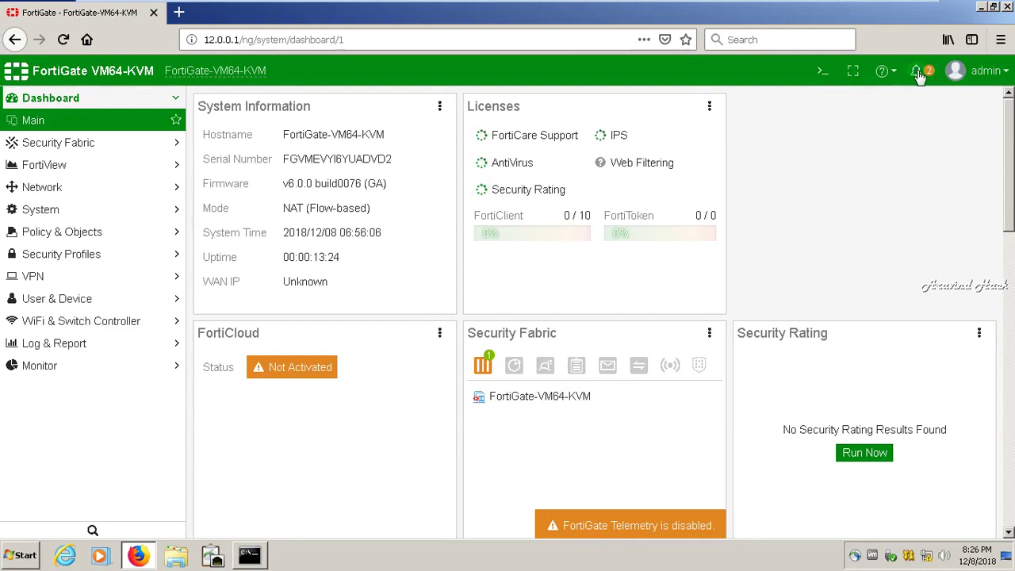
left_click(918, 73)
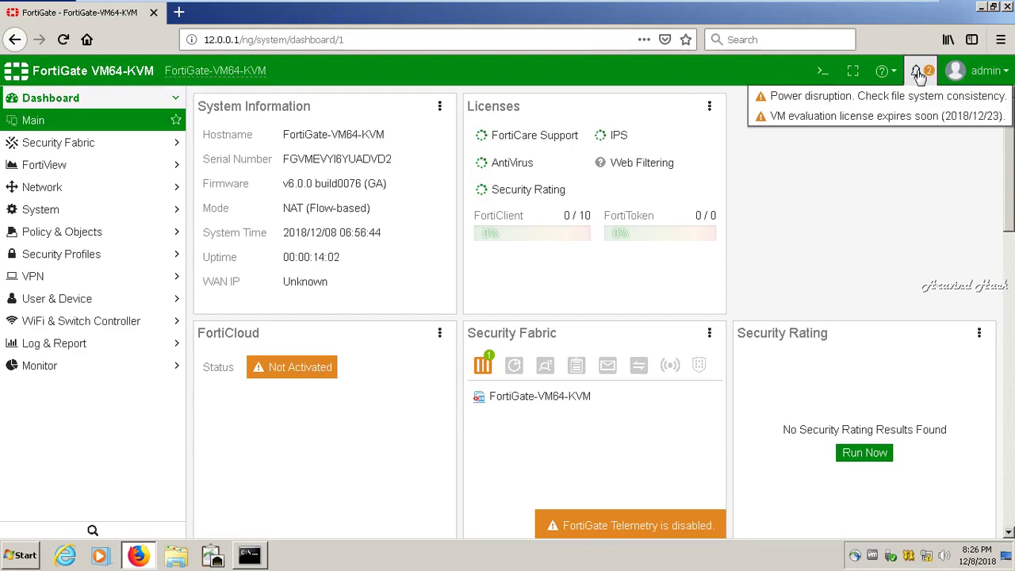
left_click(718, 77)
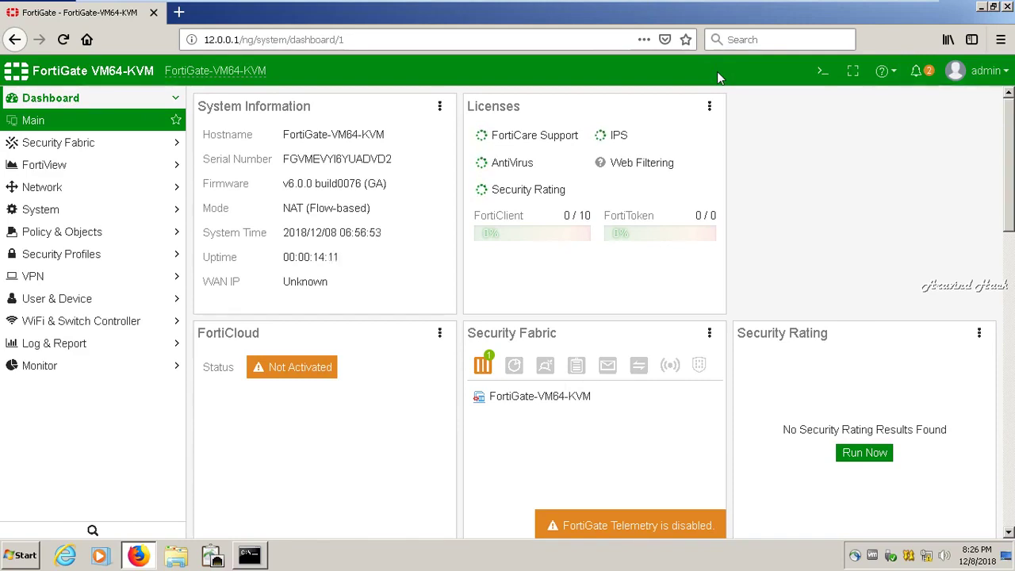
left_click(917, 73)
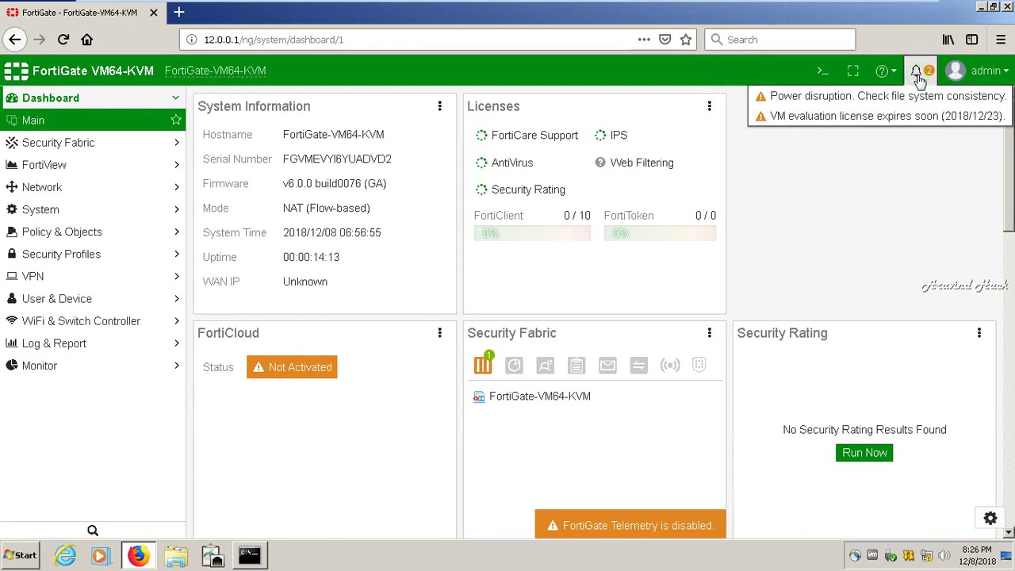
left_click(716, 66)
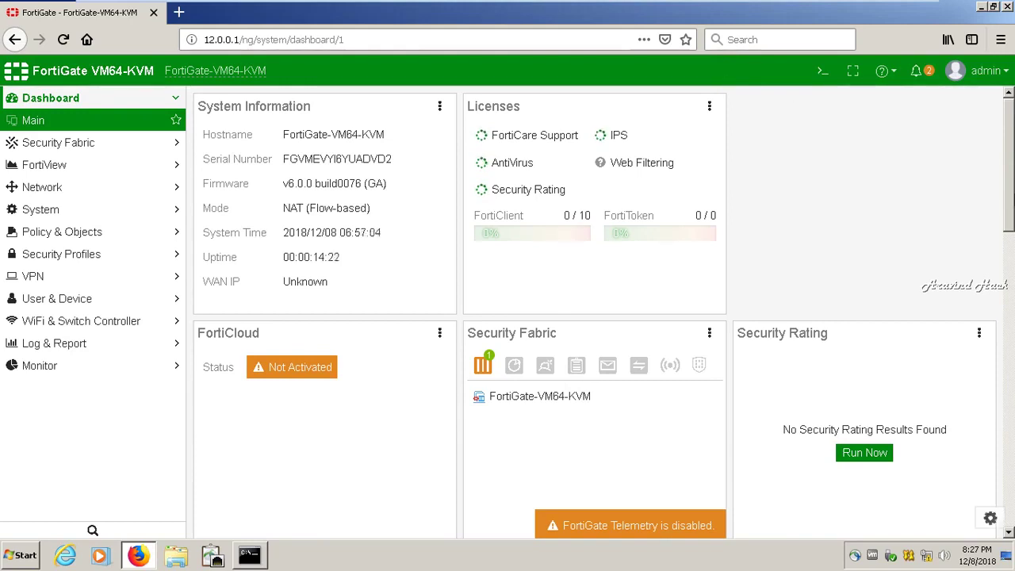
left_click_drag(1012, 181, 1011, 473)
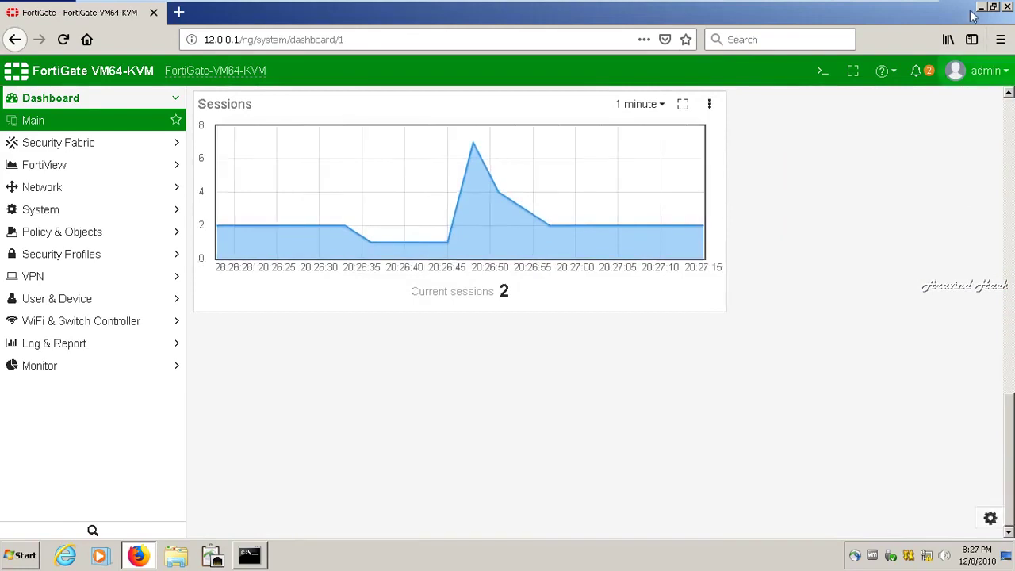
- Switch to SecureCRT's FortiGate console and log in as admin
mouse_move(938, 6)
left_click(880, 8)
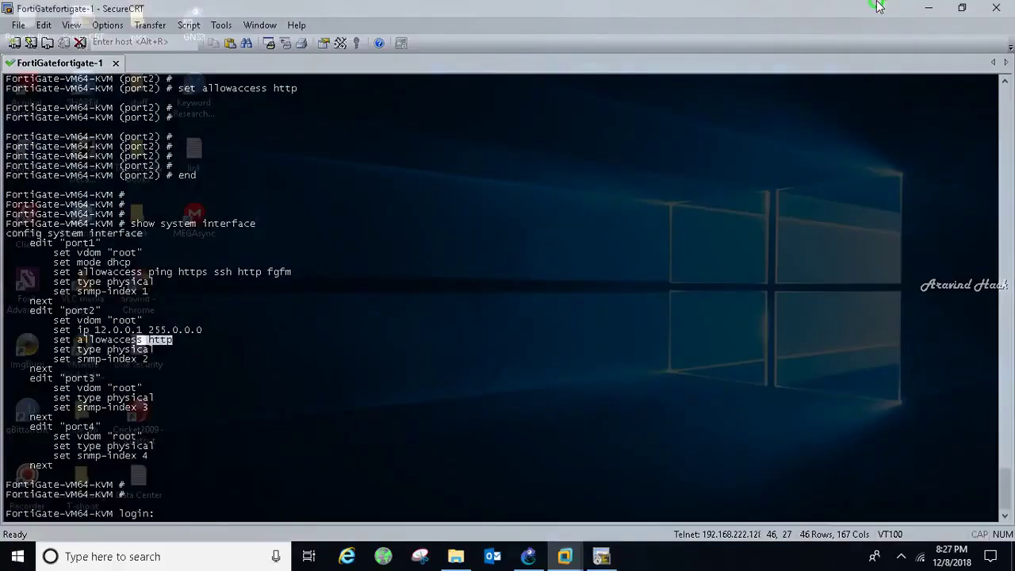
left_click(901, 558)
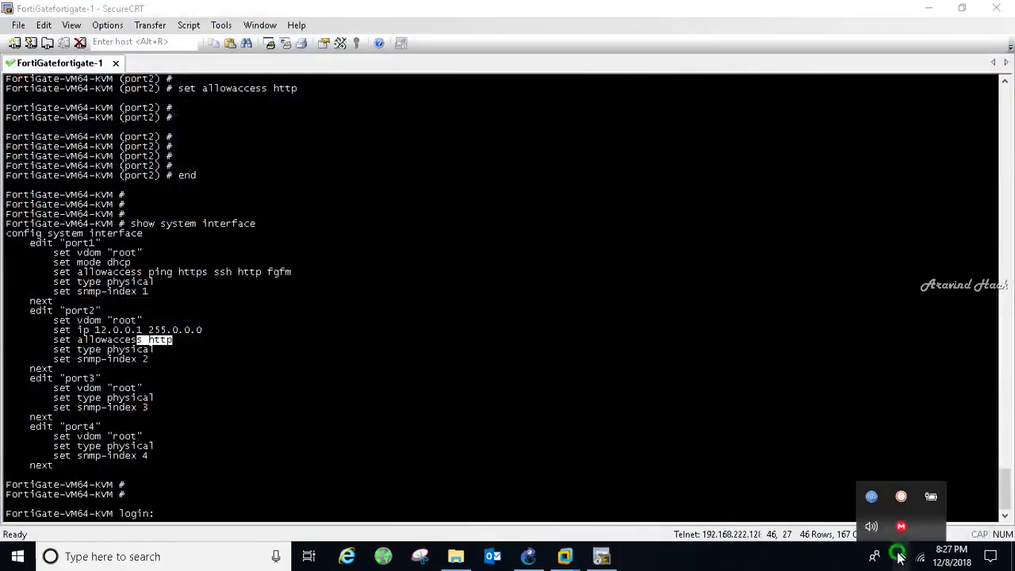
mouse_move(872, 500)
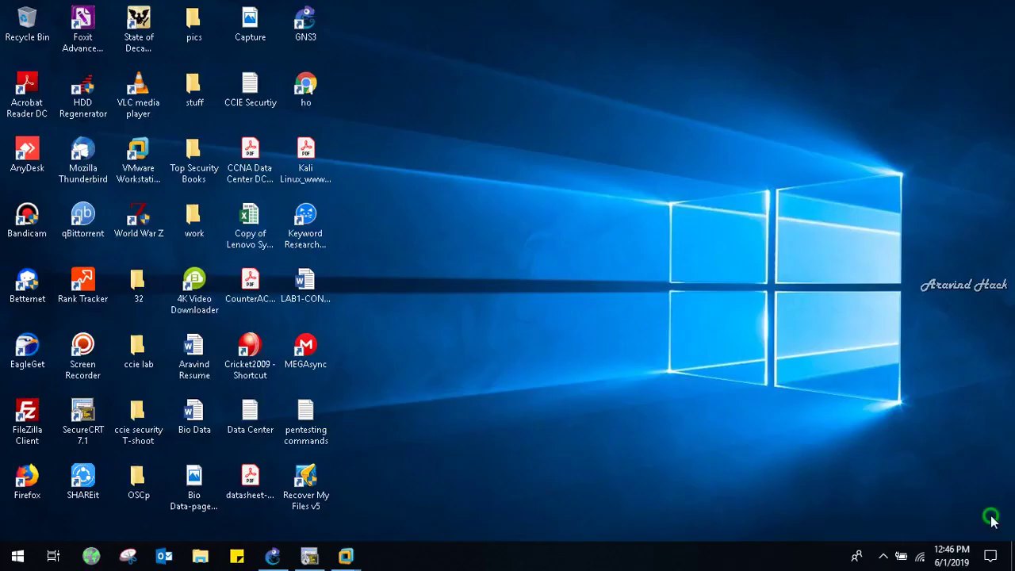
left_click(303, 559)
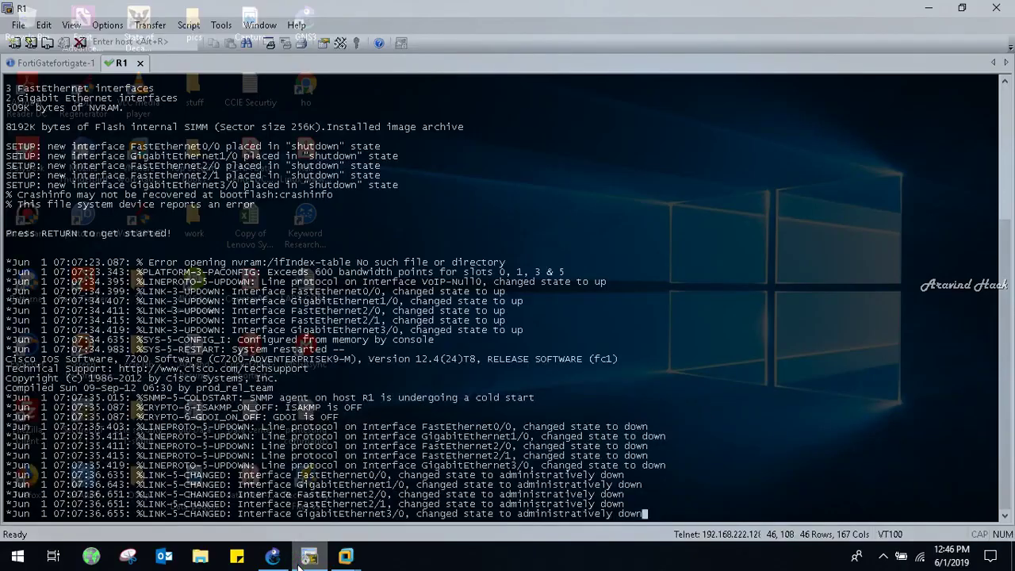
key("ctrl+Tab")
key("Return")
type("admin")
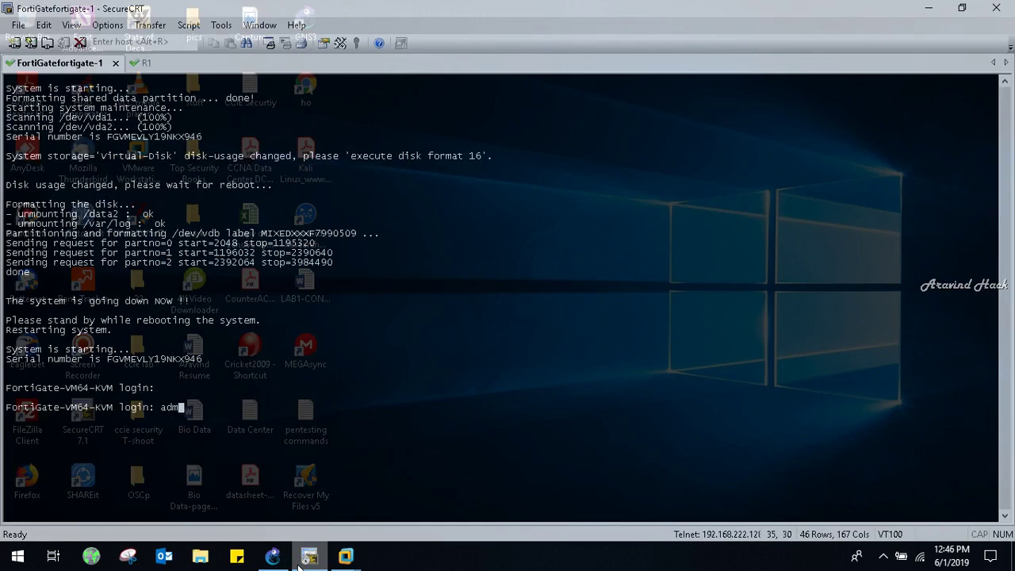
key("Return")
key("Return")
key("Return")
key("Return")
key("Return")
key("Return")
key("Return")
key("Return")
key("Return")
key("Return")
key("Return")
key("Return")
key("Return")
key("Return")
key("Return")
key("Return")
key("Return")
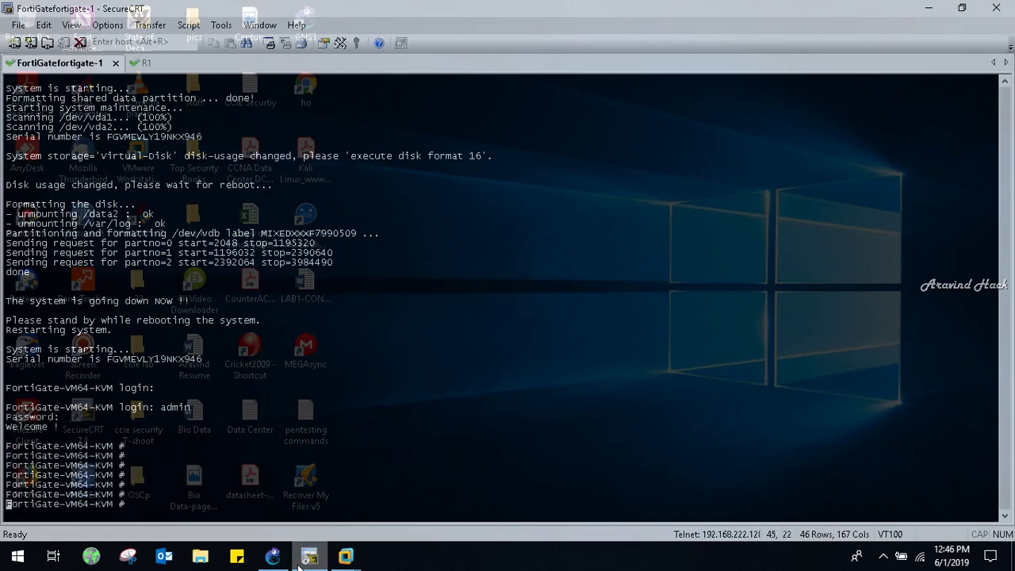
key("Return")
key("Return")
key("Return")
key("Return")
key("Return")
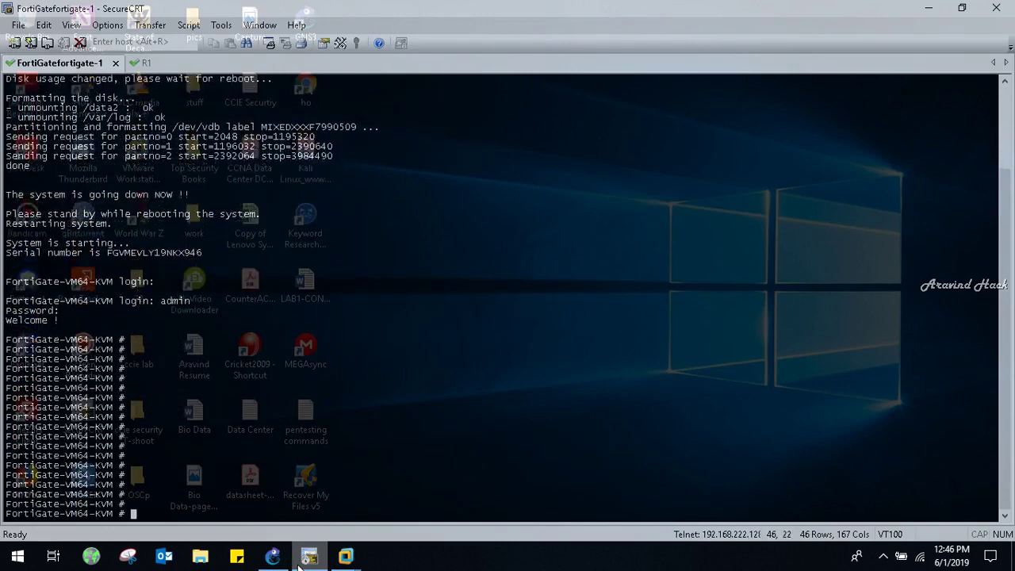
- Under config system interface, edit port2 and set its IP to 12.0.0.1 255.0.0.0
type("c")
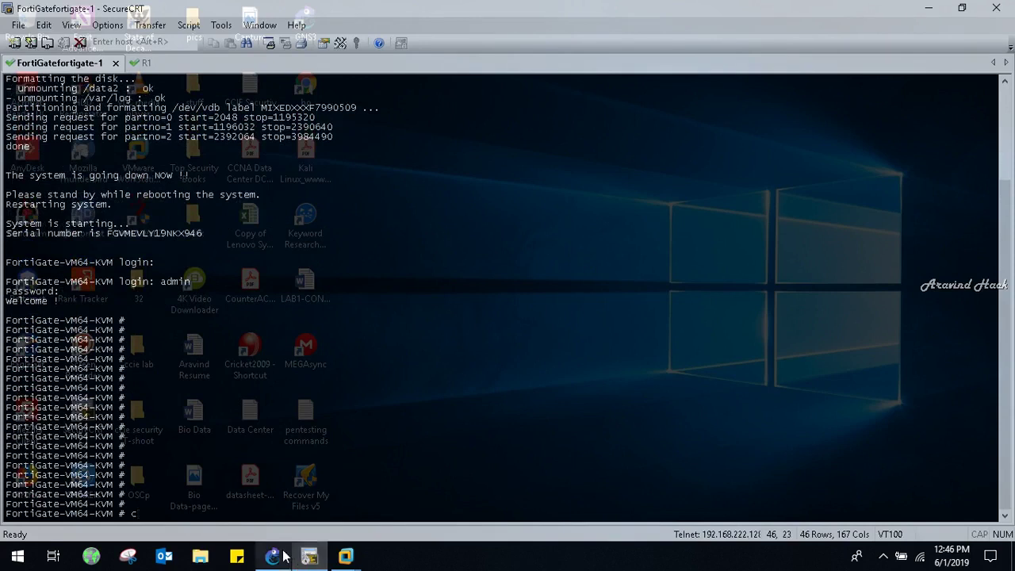
left_click(277, 556)
left_click(306, 557)
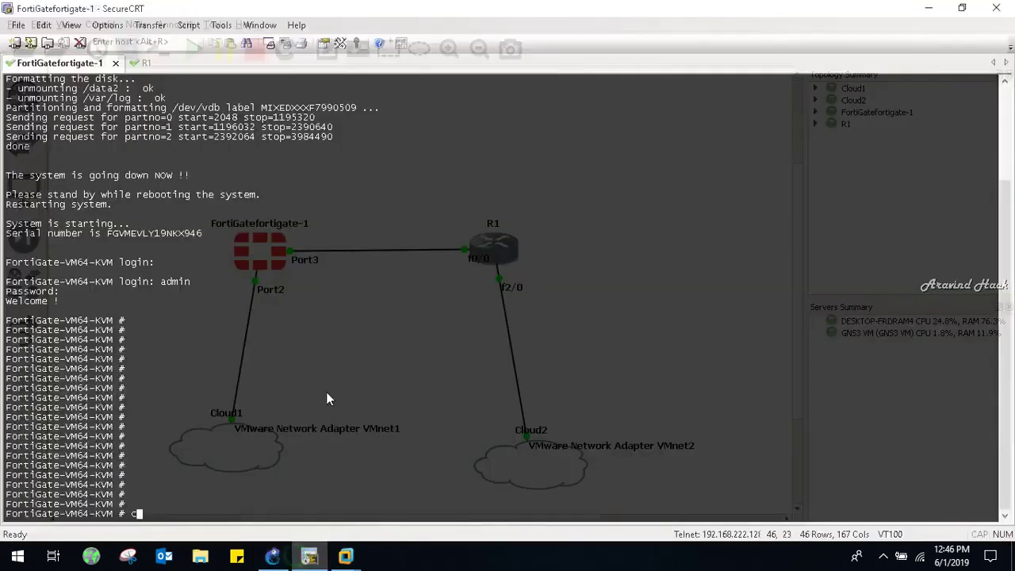
type("onfig system interface")
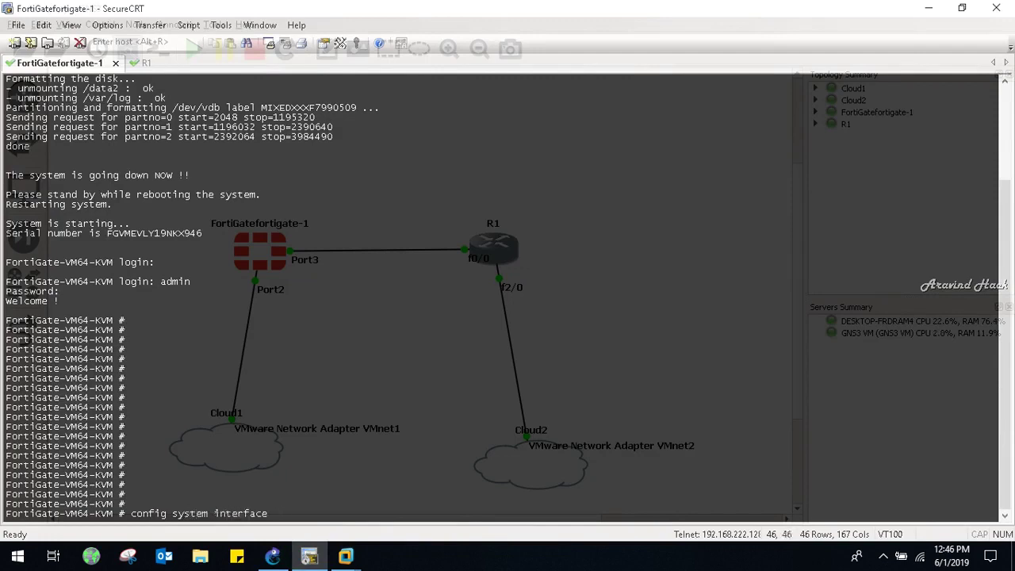
key("Return")
type("edit ")
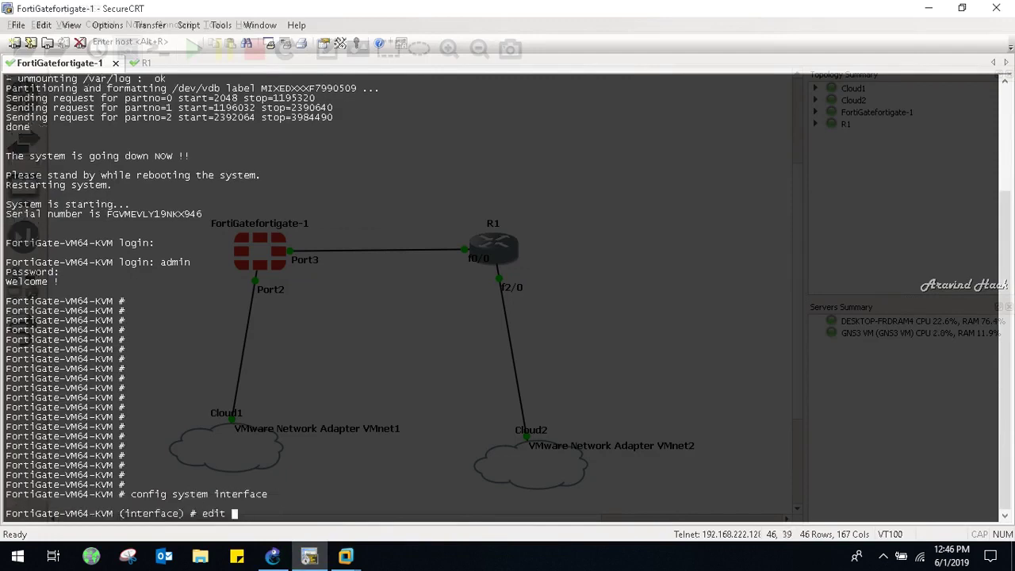
type("port2")
key("Return")
key("Return")
key("Return")
type("set")
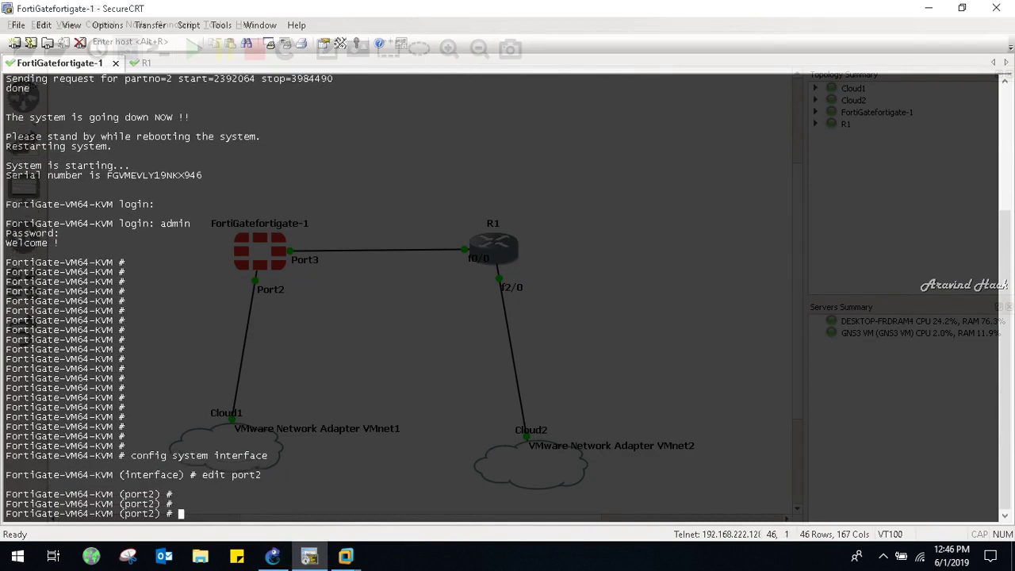
type(" ip 12.0.0.1 255.0.0.0")
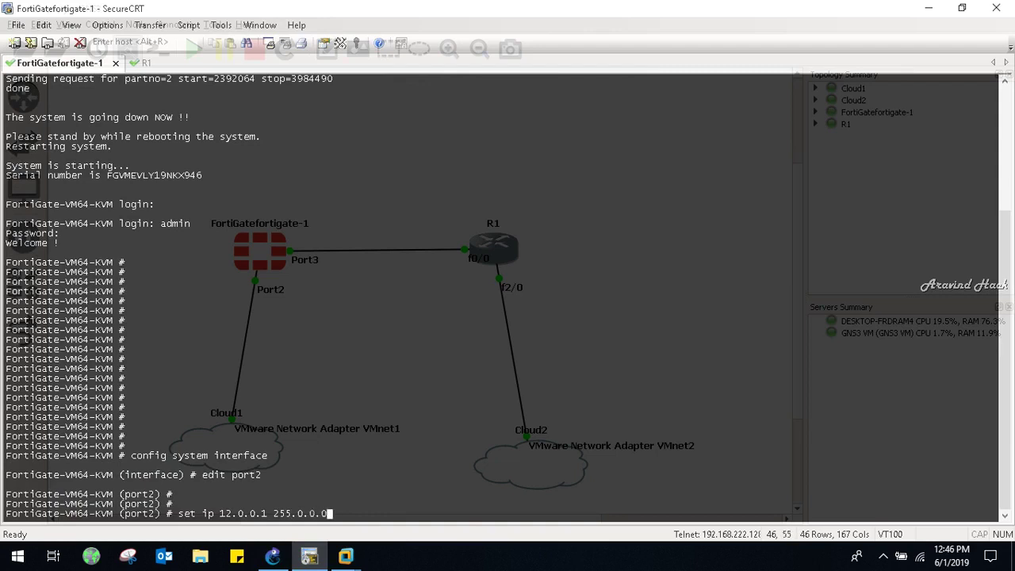
key("Return")
key("Return")
key("Return")
key("Return")
- Allow ping, http, fgfm, ftm and ssh access on port2 and end the configuration
type("set al")
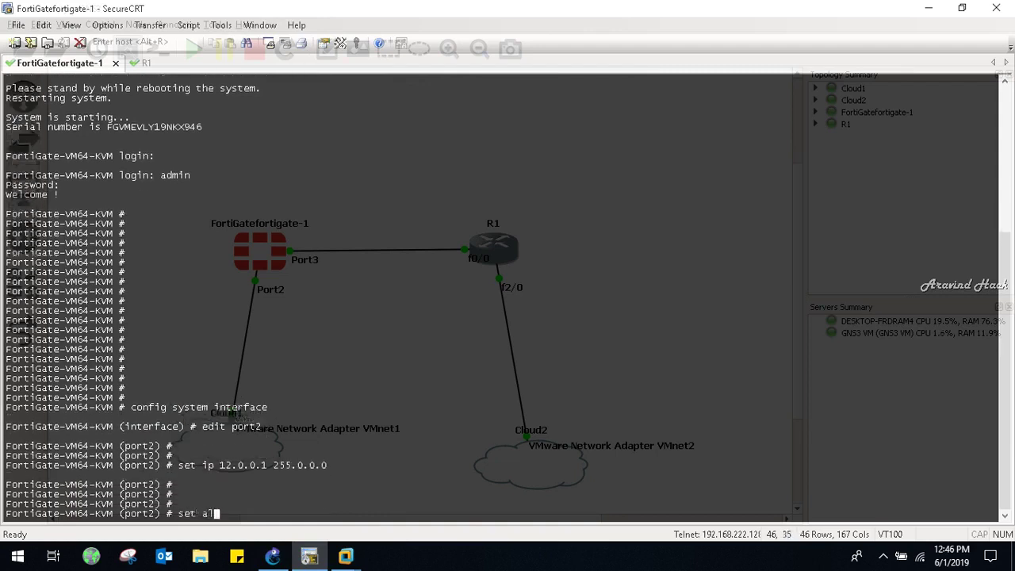
type("lowaccess ping ")
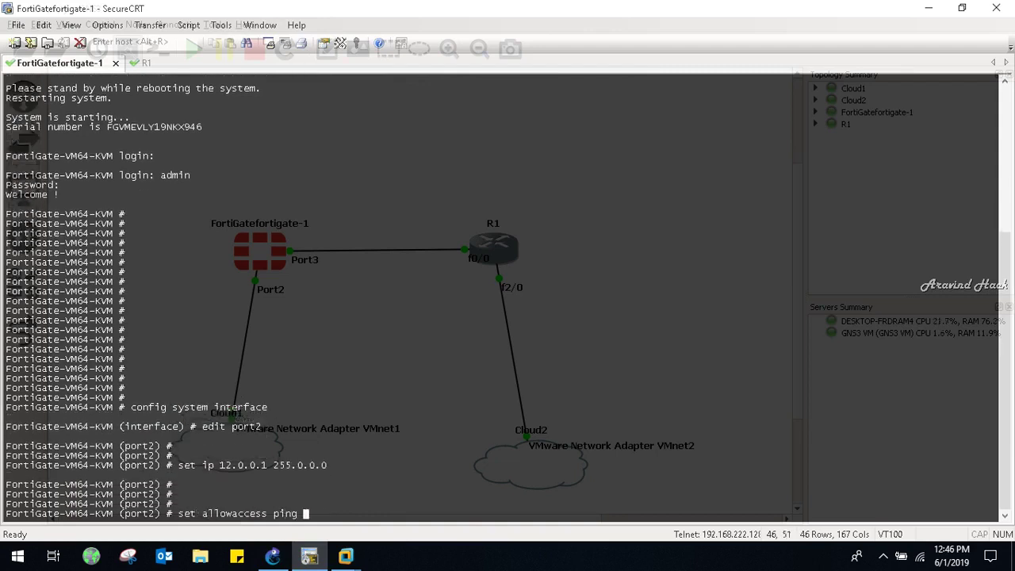
type("http fgfm ftm ssh")
key("Return")
key("Return")
key("Return")
key("Return")
key("Return")
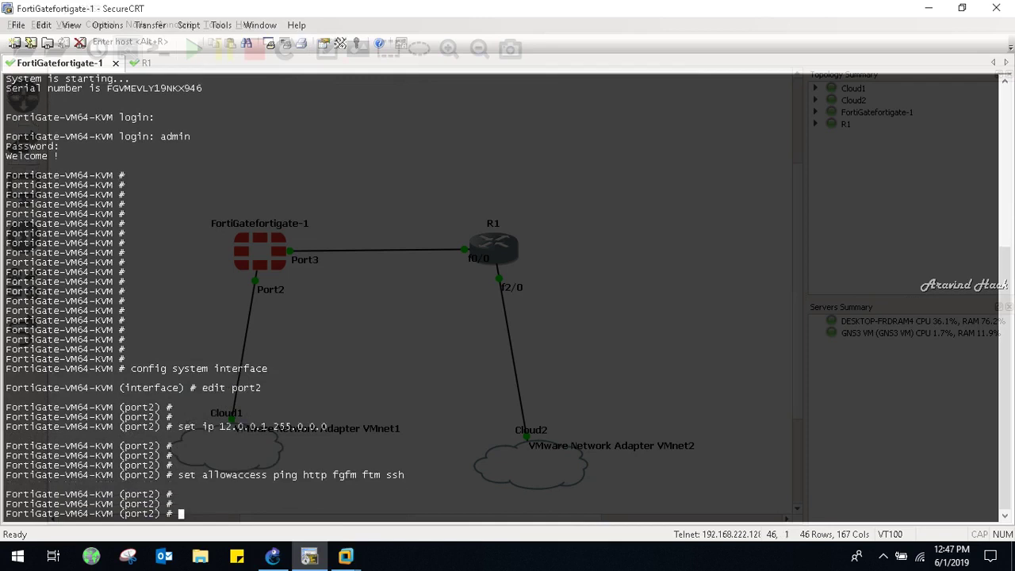
key("Return")
key("Return")
type("exxit")
key("Return")
key("Return")
key("Return")
key("Return")
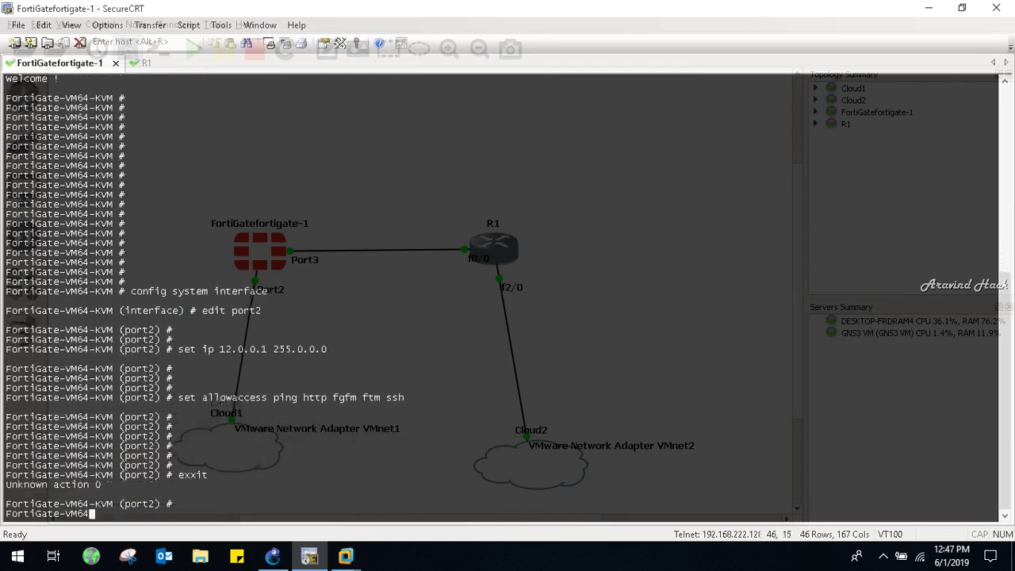
type("end")
key("Return")
key("Return")
key("Return")
key("Return")
key("Return")
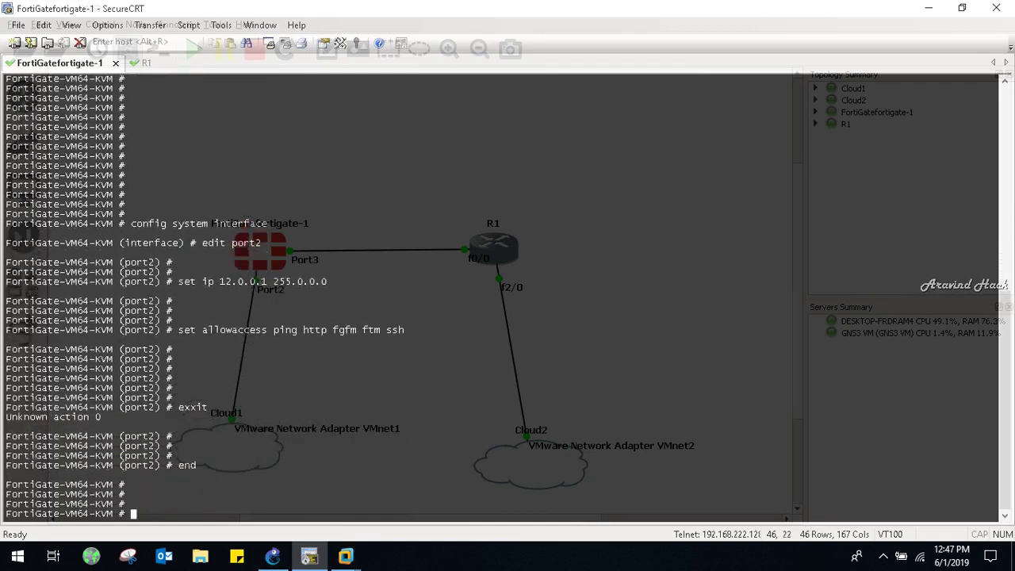
key("Return")
key("Return")
key("Return")
key("Return")
key("Return")
type("config system interface")
- Edit port3 and set its IP to 13.0.0.1 255.0.0.0
key("Return")
key("Return")
key("Return")
key("Return")
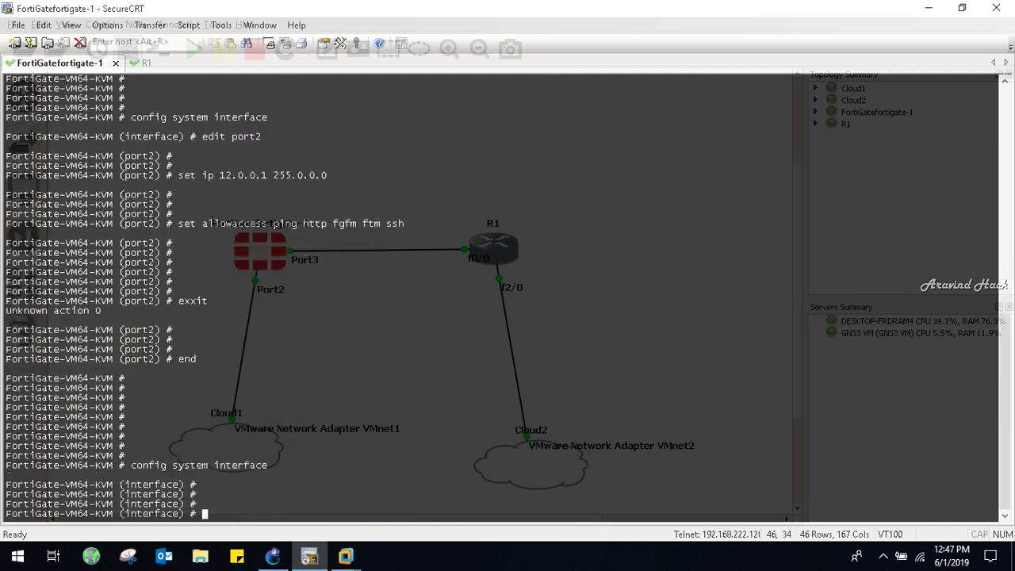
key("Return")
type("edit port")
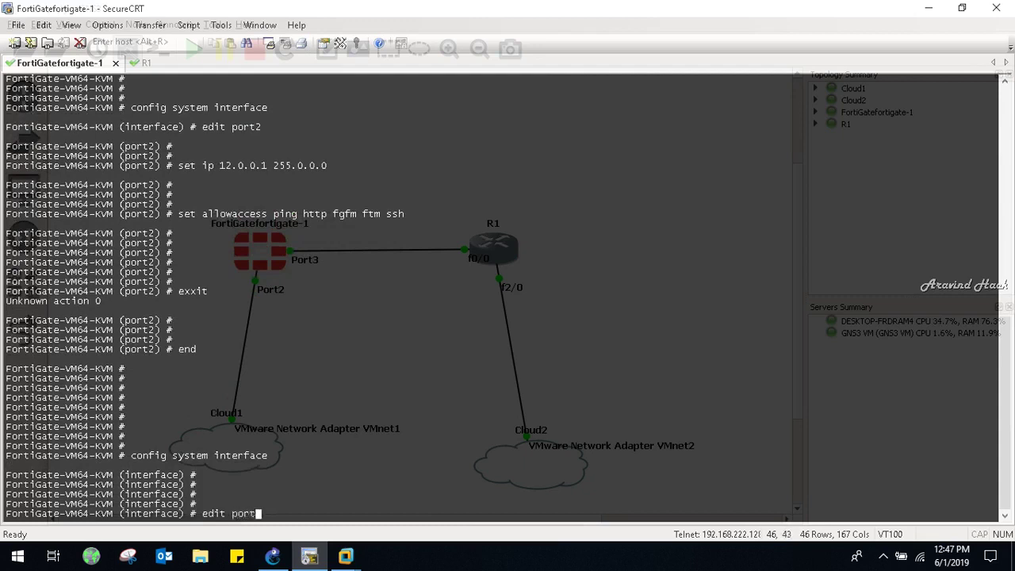
type("3")
key("Return")
key("Return")
key("Return")
key("Return")
key("Return")
key("Return")
key("Return")
key("Return")
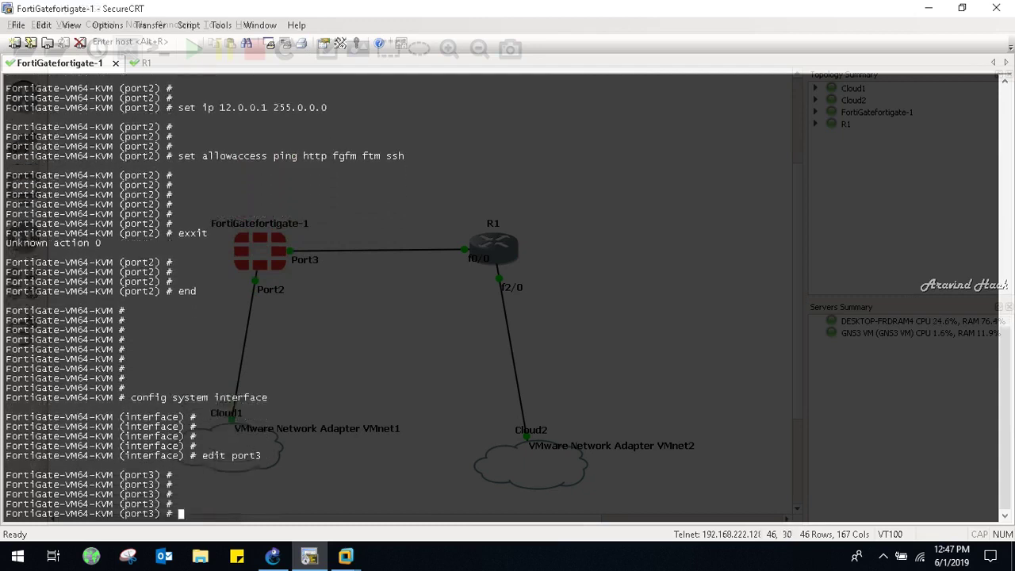
key("Return")
key("Return")
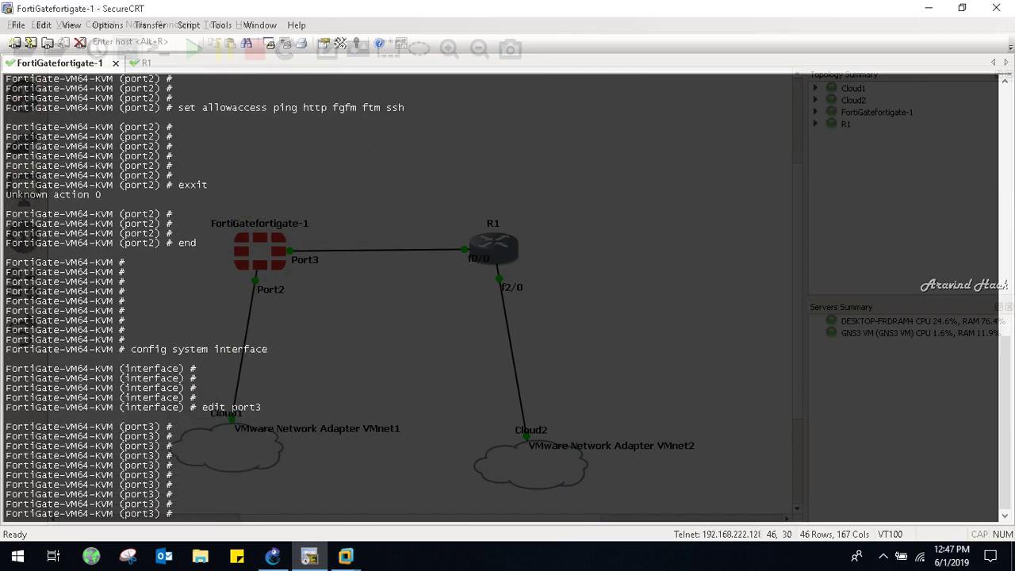
type("set ip 13.0.0.1 255.0.0.0")
key("Return")
key("Return")
- Allow ping, http, fgfm, ftm and capwap access on port3 and end the configuration
type("set all")
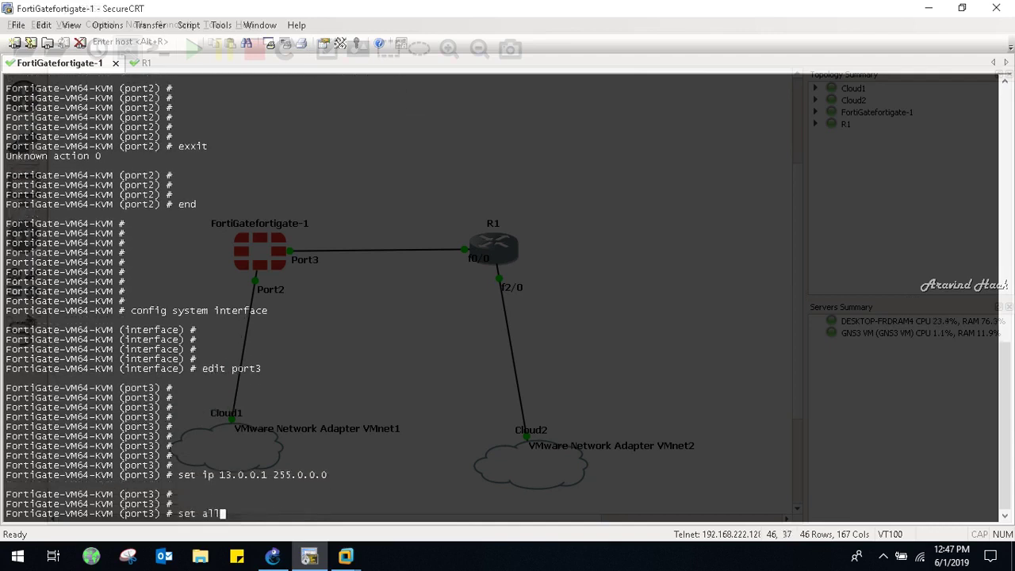
type("owaccess ping https")
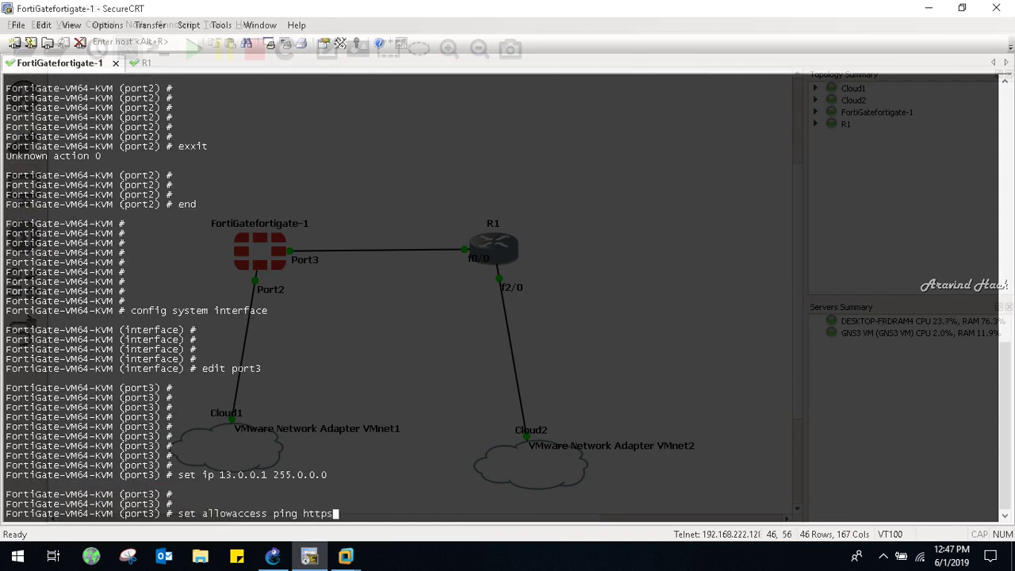
key("BackSpace")
key("BackSpace")
type("fgfm ftm")
key("question")
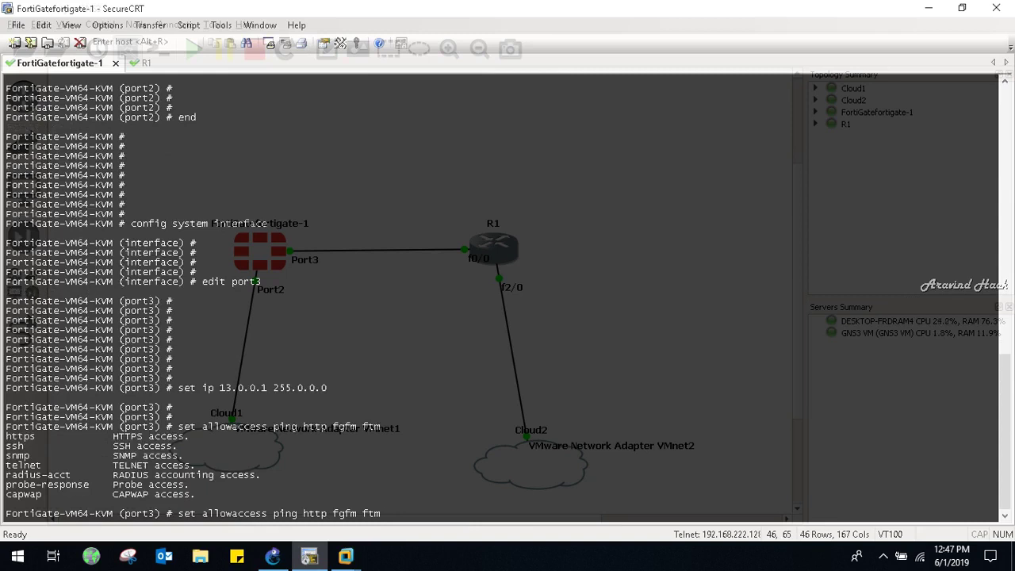
type("apwap")
key("Return")
key("Return")
key("Return")
key("Return")
key("Return")
key("Return")
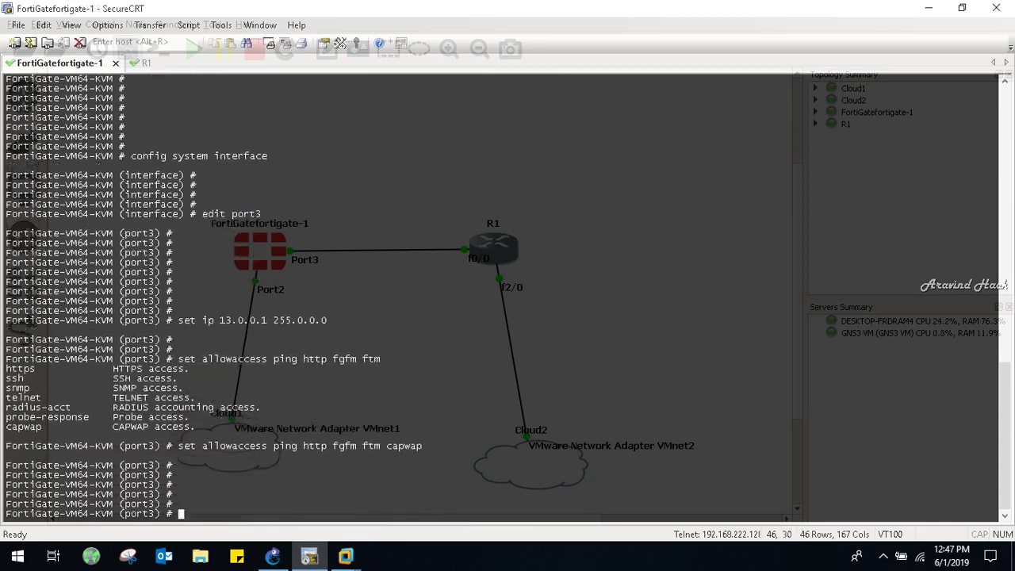
type("exit")
key("Return")
key("Return")
key("Return")
key("Return")
key("Return")
key("Return")
key("Return")
key("Return")
key("Return")
key("Return")
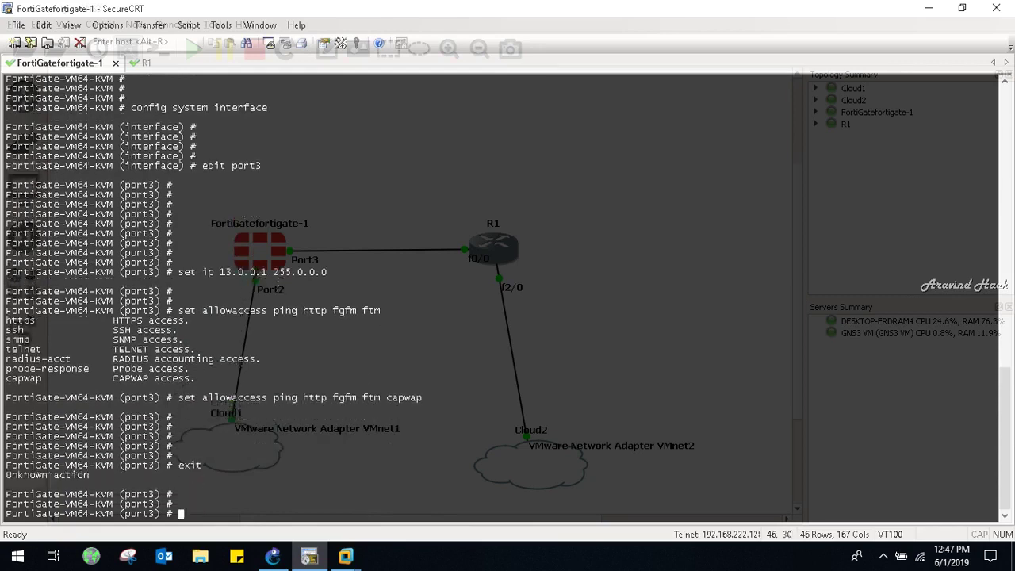
key("Return")
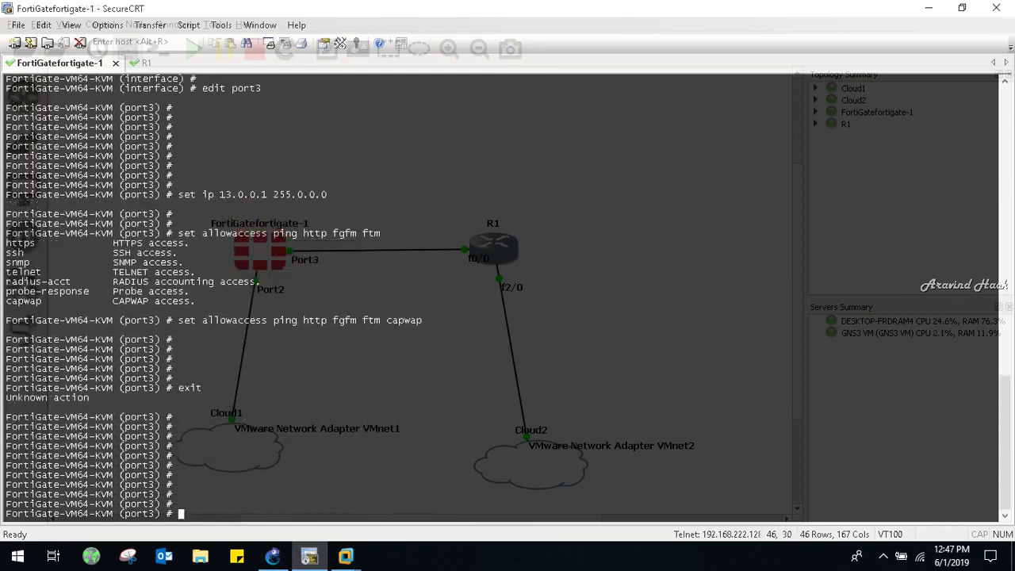
type("enf")
key("BackSpace")
- On R1's console, give FastEthernet0/0 13.0.0.2 255.0.0.0 and bring it up
type("d")
key("Return")
key("Return")
key("Return")
key("Return")
key("Return")
key("Return")
key("Return")
key("ctrl+Tab")
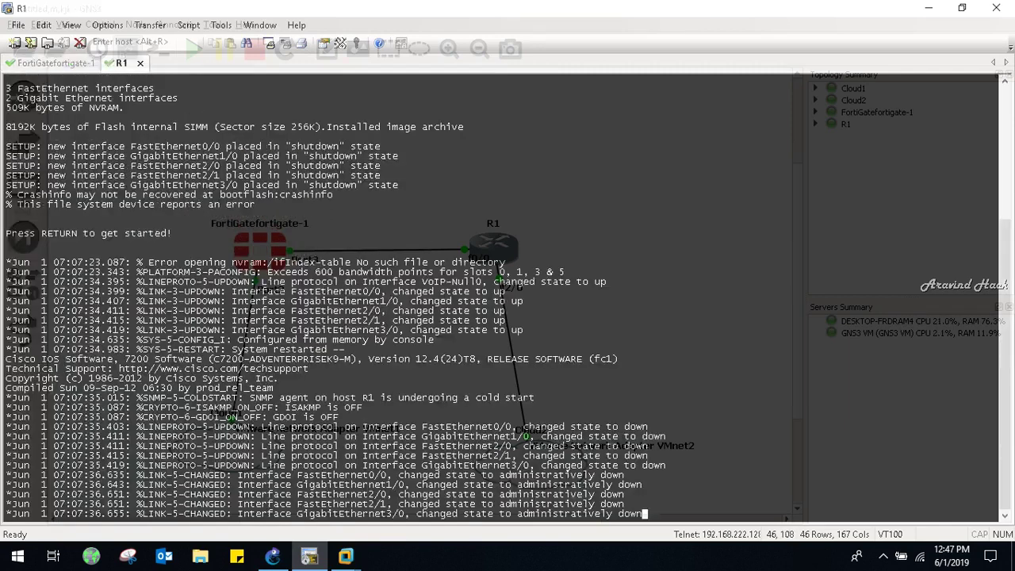
key("Return")
key("Return")
key("Return")
key("Return")
key("Return")
key("Return")
key("Return")
key("Return")
key("Return")
key("Return")
key("Return")
key("Return")
key("Return")
key("Return")
key("Return")
key("Return")
key("Return")
key("Return")
key("Return")
key("Return")
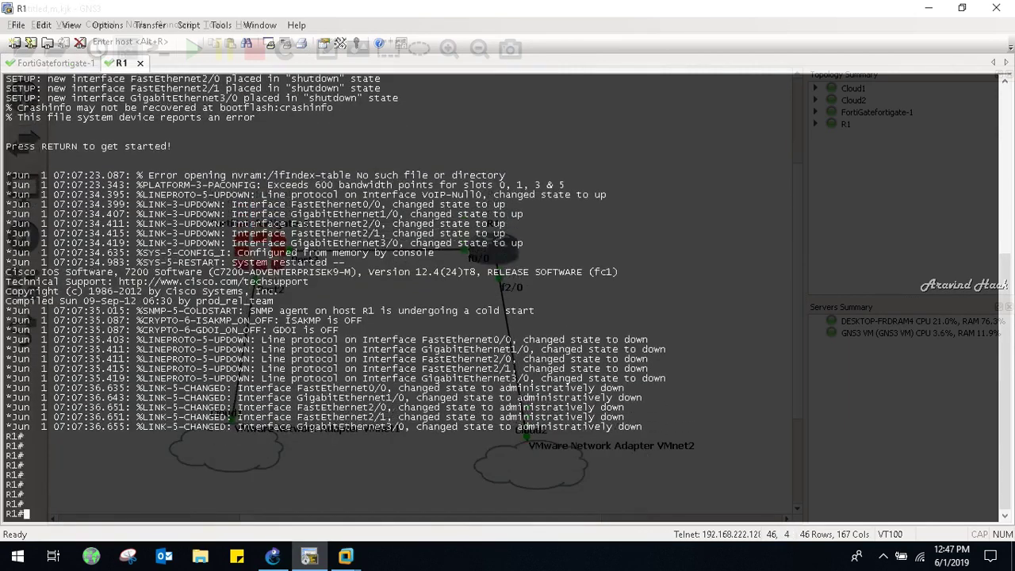
type("conf t")
key("Return")
key("Return")
key("Return")
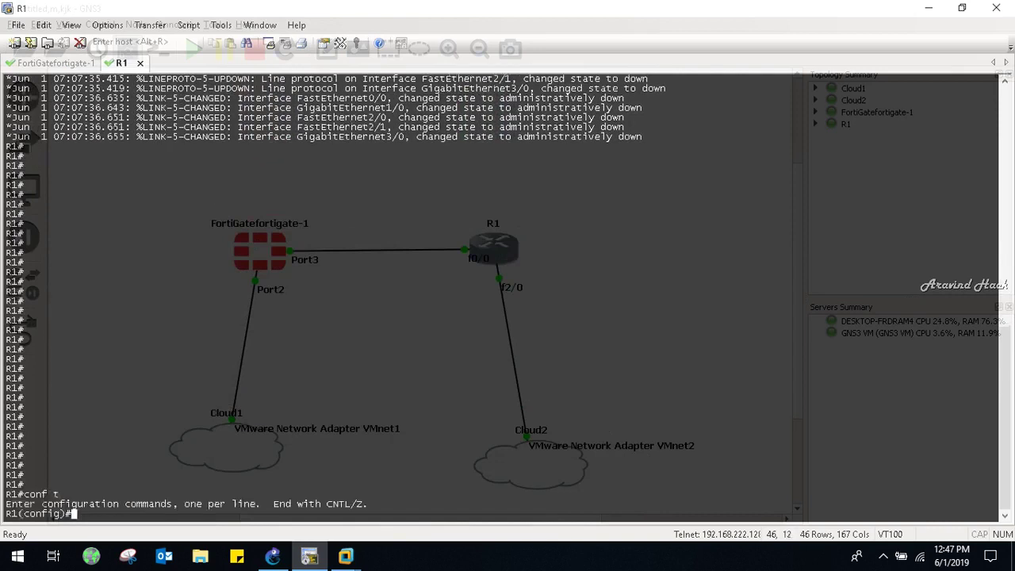
type("inter")
key("Tab")
type("fa0/0")
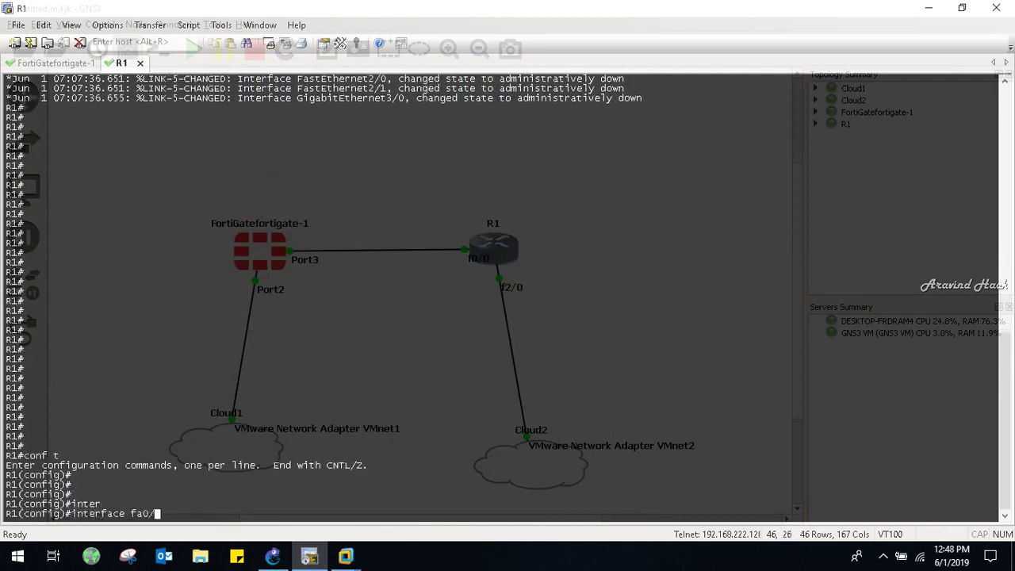
key("Return")
key("Return")
key("Return")
type("d")
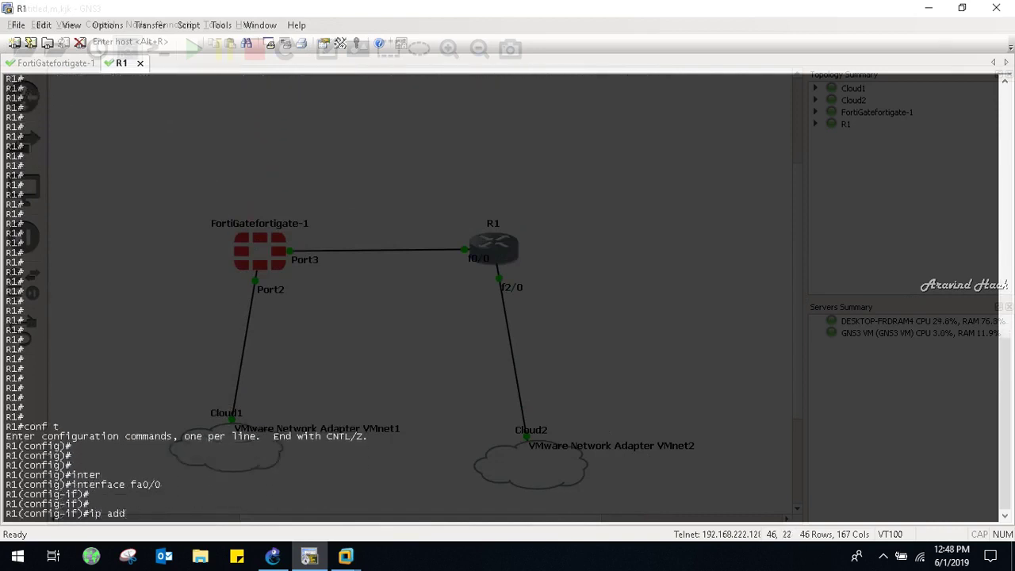
type(" 13.0.0.2 255.0.0.0")
key("Return")
key("Return")
key("Return")
key("Return")
key("Return")
type("no sh")
key("Return")
key("Return")
key("ctrl+z")
key("Return")
key("Return")
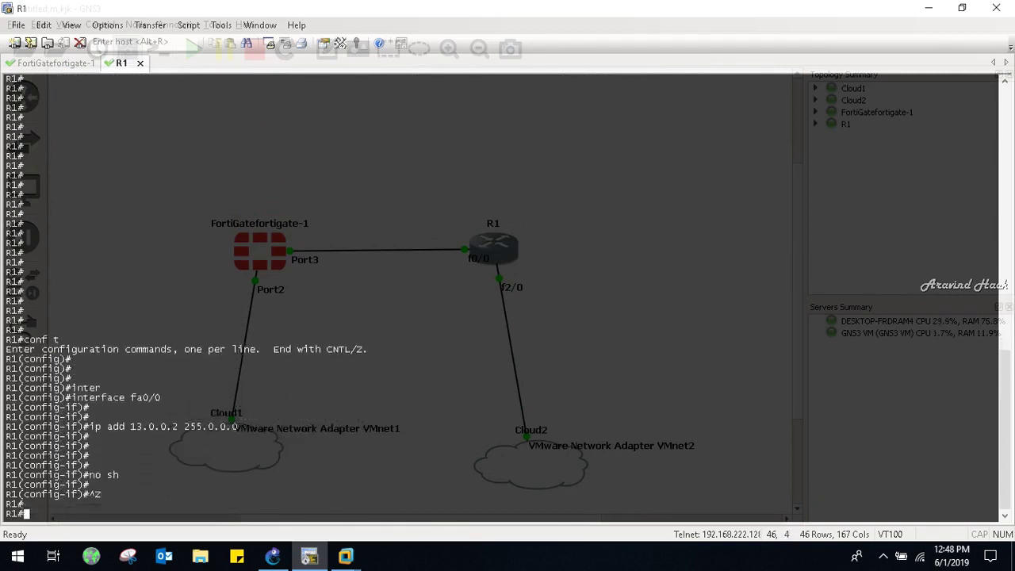
- Check R1's interface status with show ip interface brief
type("show ip inter")
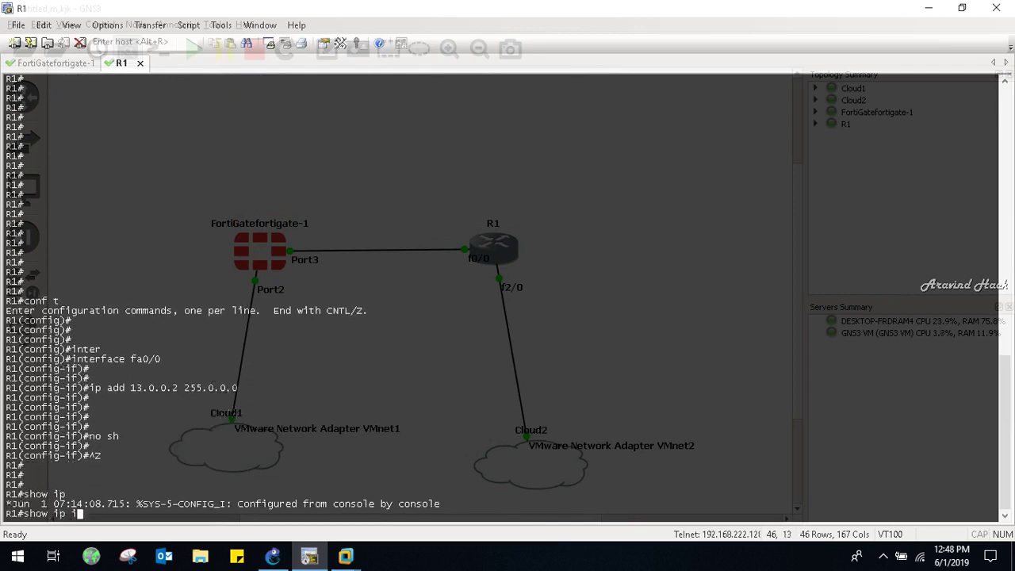
key("Tab")
type("br")
key("Tab")
key("Return")
key("Return")
key("Return")
key("Return")
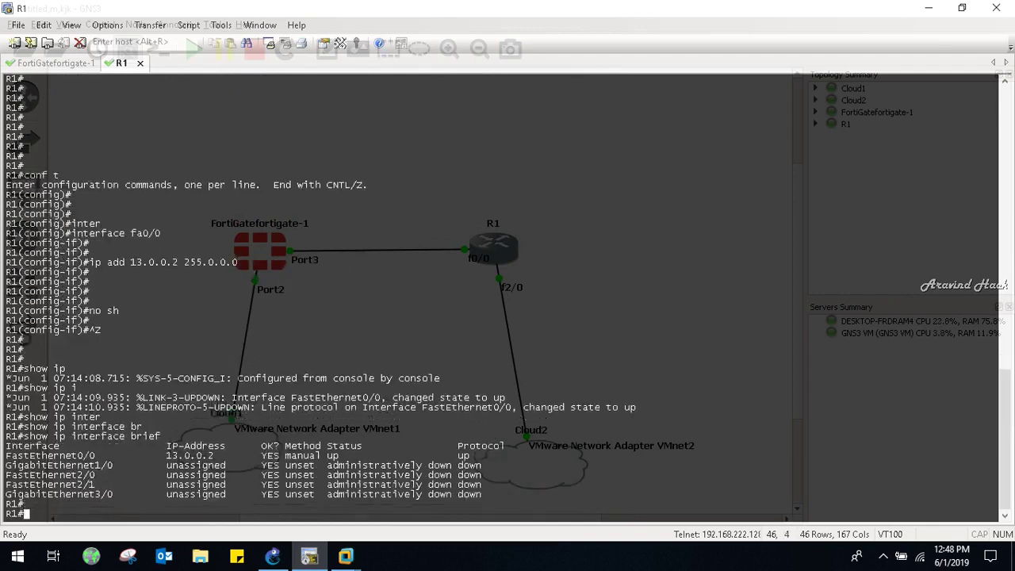
- Assign FastEthernet2/0 the address 14.0.0.1 255.0.0.0 and enable it with no shutdown
type("conf t")
key("Return")
key("Return")
key("Return")
key("Return")
type("inter")
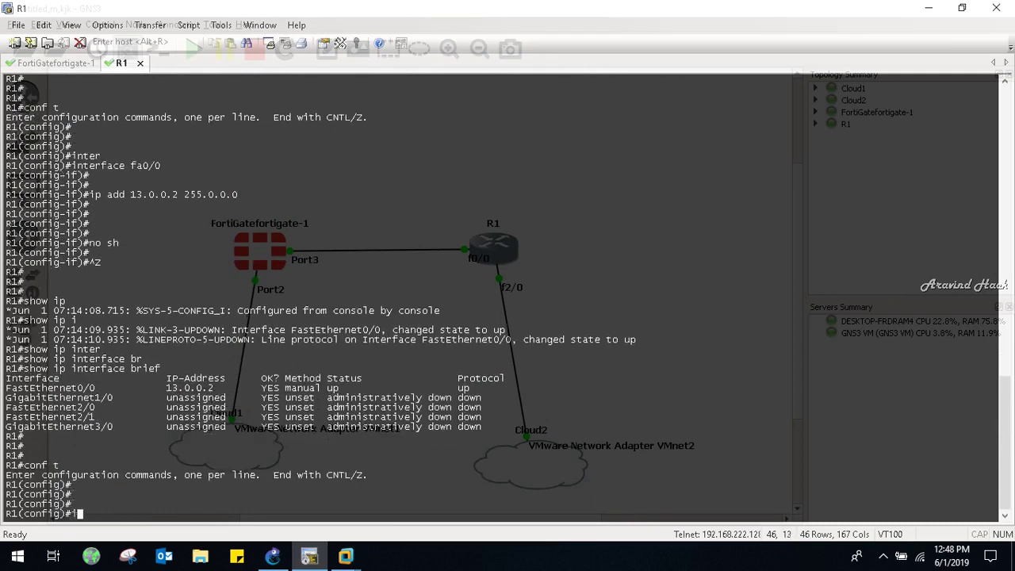
key("Tab")
type("f2/0")
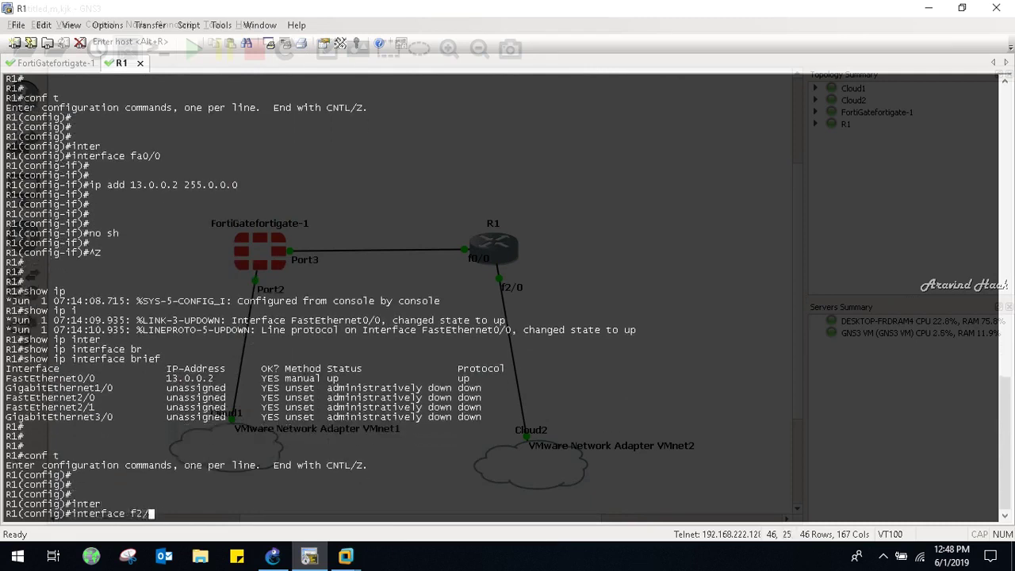
key("Return")
key("Return")
key("Return")
key("Return")
type("ip add ")
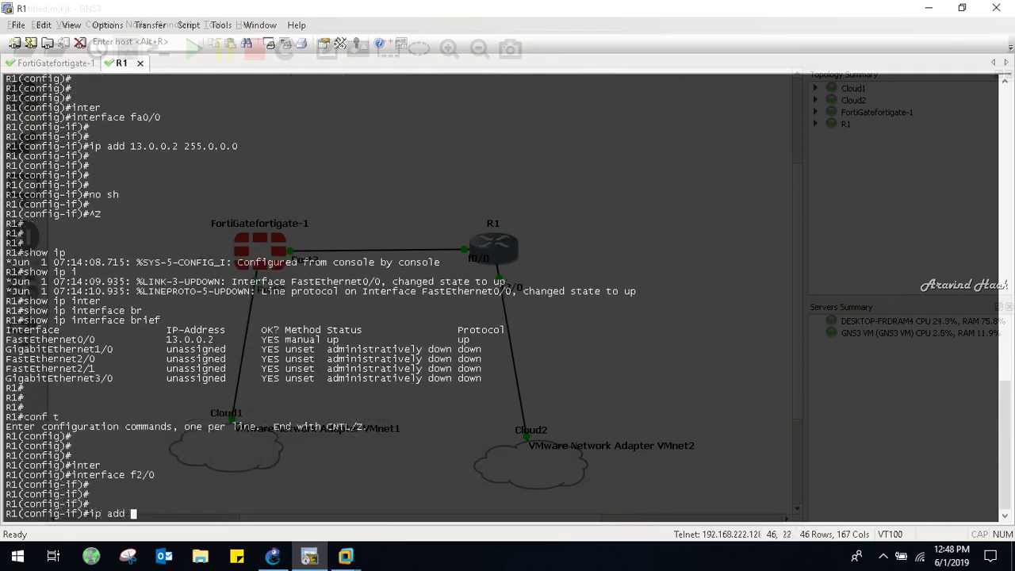
type("14.0.0.1 255.0.0.0")
key("Return")
key("Return")
key("Return")
key("Return")
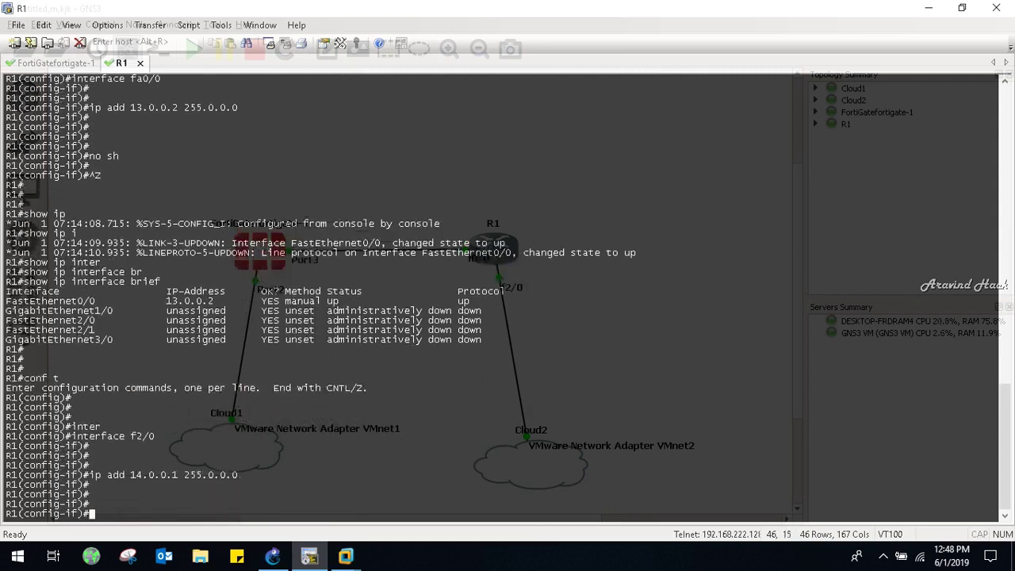
type("no sh")
key("Return")
- Leave configuration mode and verify Fa2/0 with show ip interface brief
key("ctrl+z")
key("Return")
key("Return")
key("Return")
type("show ip interface")
key("Tab")
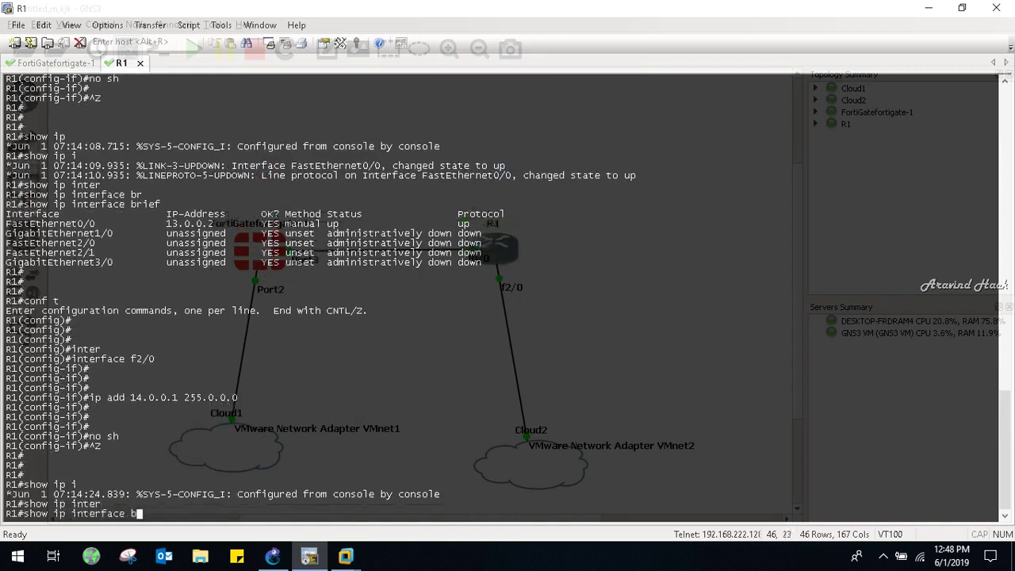
type("br")
key("Tab")
key("Return")
key("Return")
key("Return")
key("Return")
key("Return")
key("Return")
key("Return")
- Ping 13.0.0.1 from R1, then repeat the ping with 100 packets
type("pin")
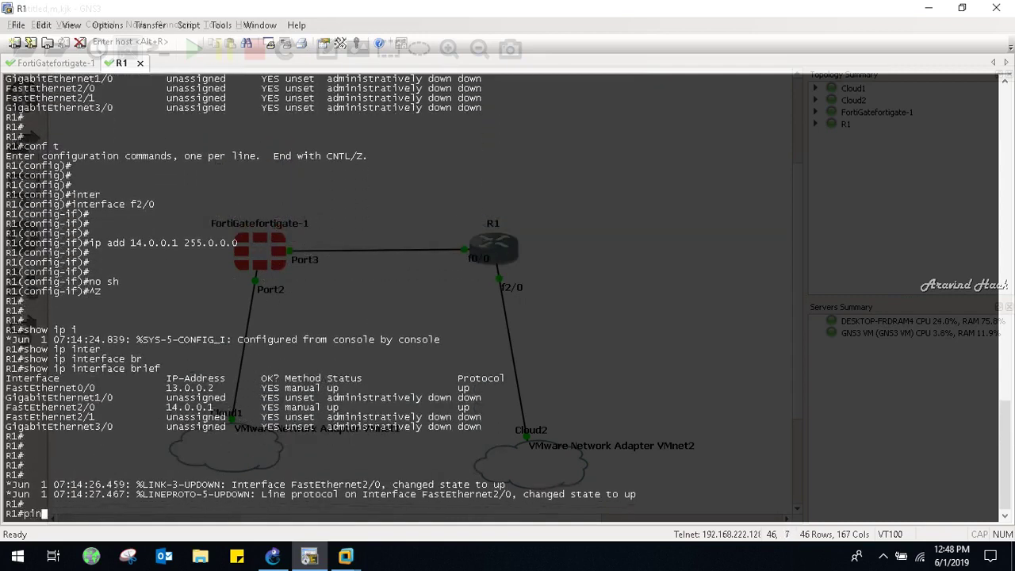
type("g 13.0.0.1")
key("Return")
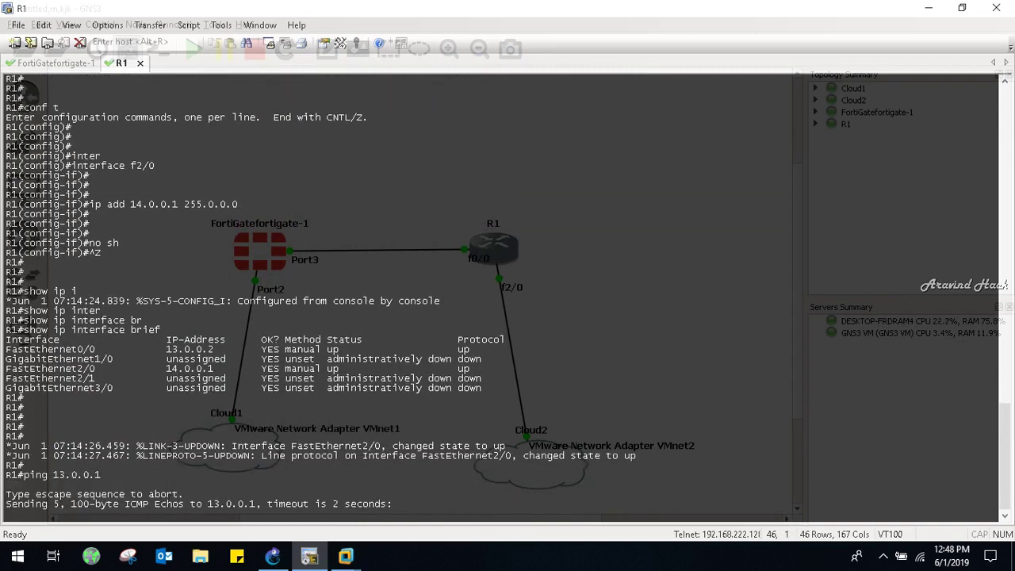
key("Up")
type("re")
key("Tab")
type("100")
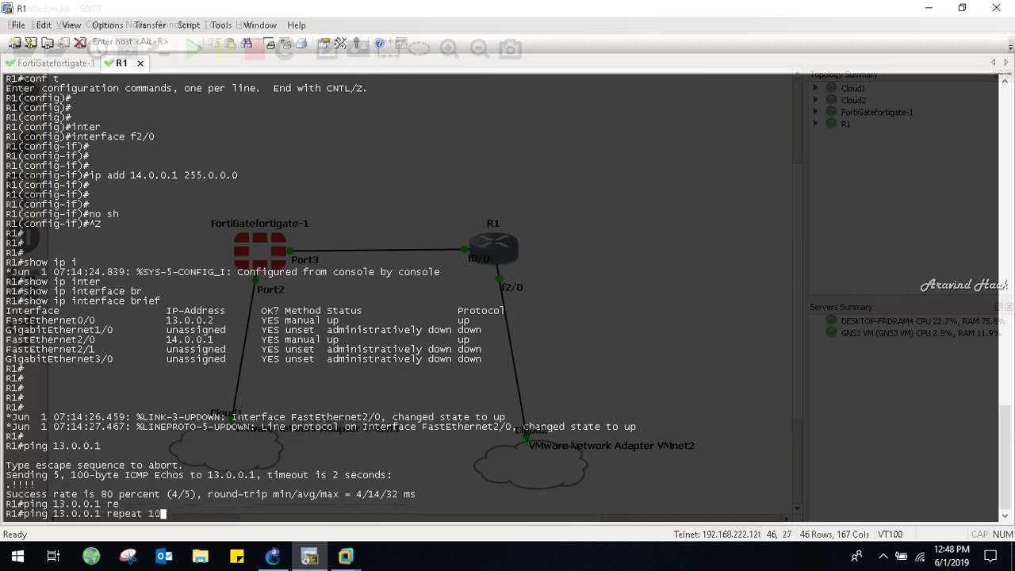
key("Return")
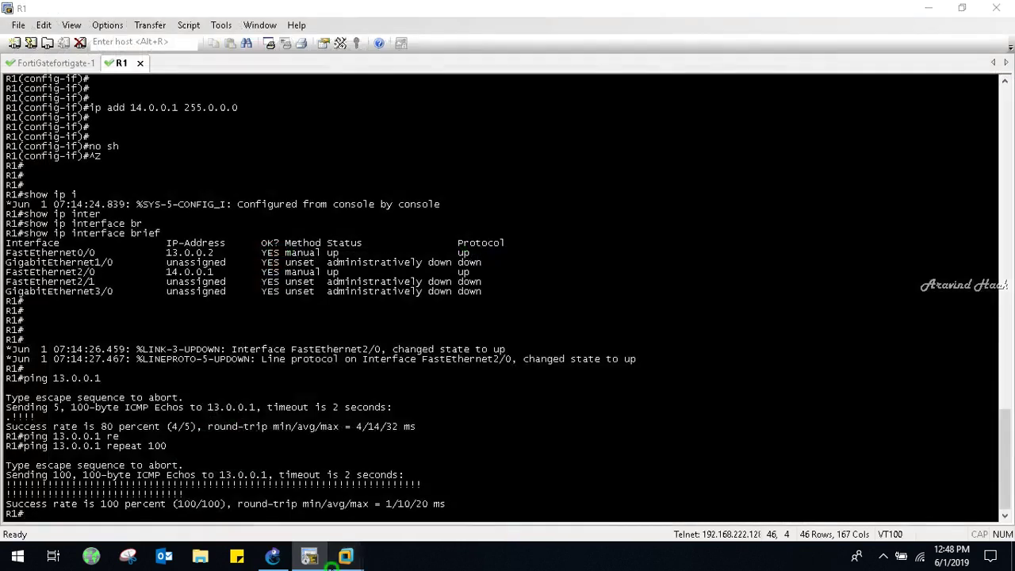
- On the Windows 7 VM, open Network Connections by running ncpa.cpl
mouse_move(309, 556)
left_click(299, 464)
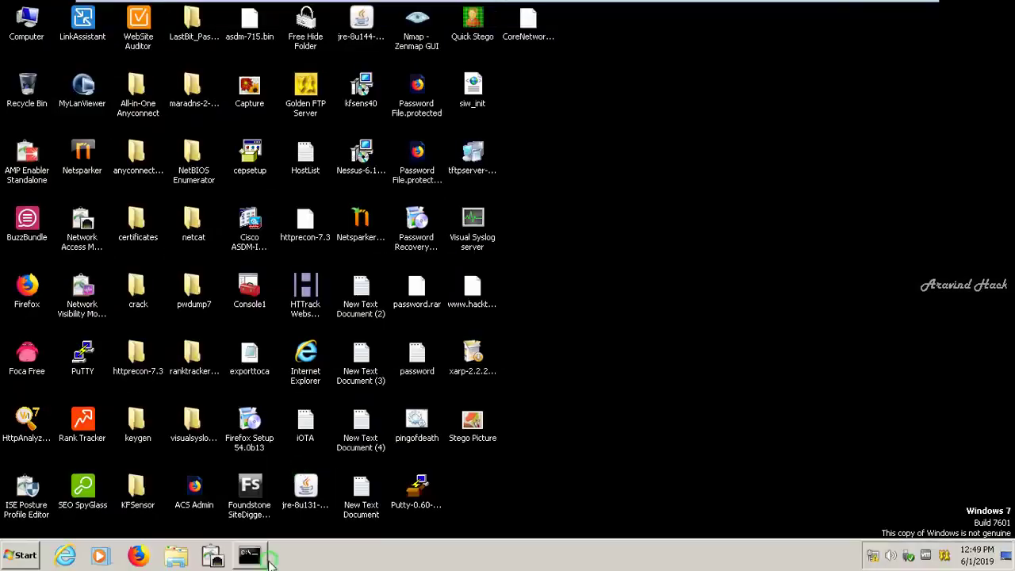
left_click(264, 556)
left_click(272, 262)
type("nc")
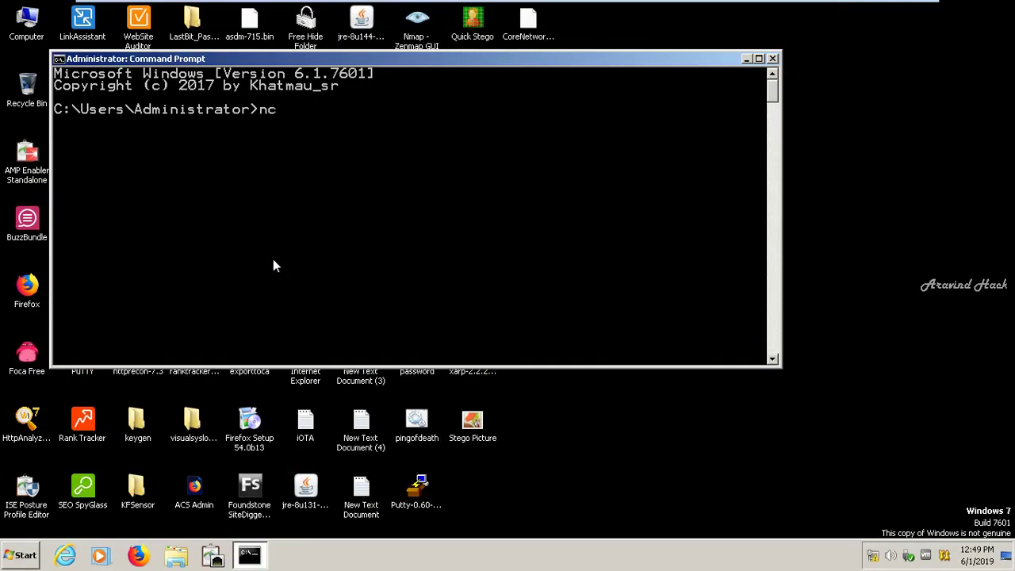
type("pa.cpl")
key("Return")
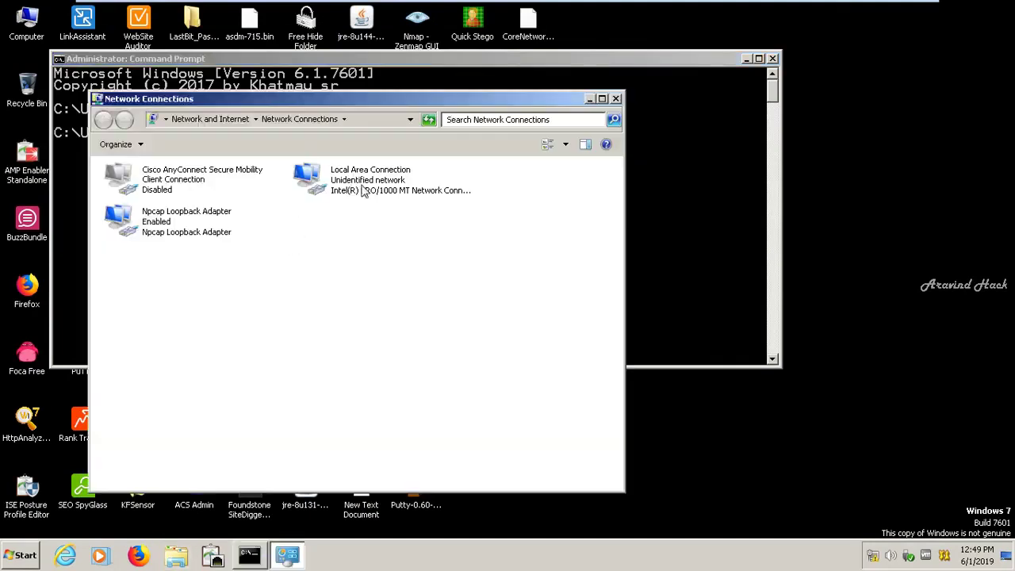
- Give Local Area Connection's IPv4 a static address 12.0.0.11, mask 255.0.0.0, gateway 12.0.0.1
left_click(361, 188)
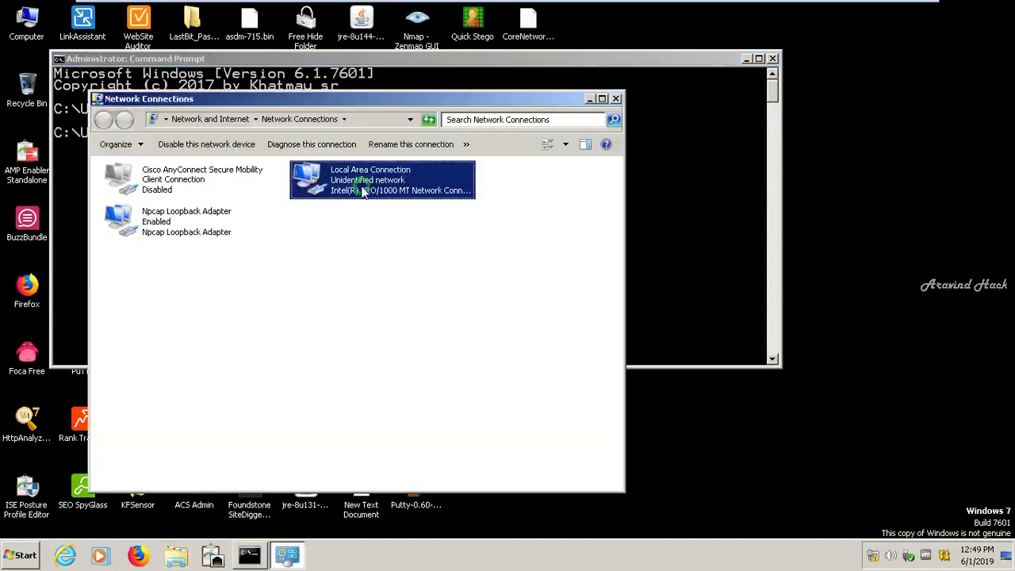
right_click(362, 188)
left_click(387, 308)
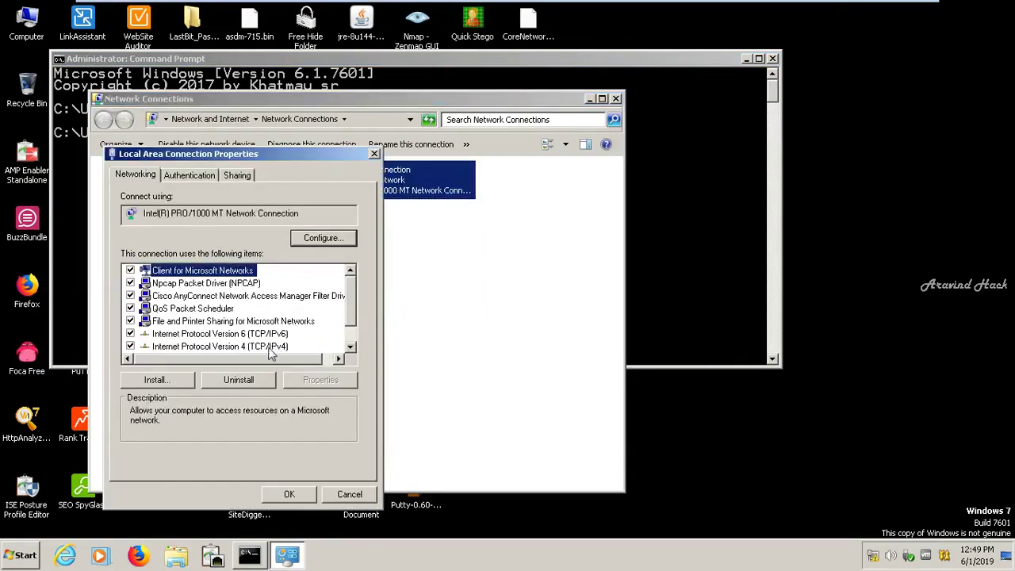
left_click(269, 347)
left_click(319, 383)
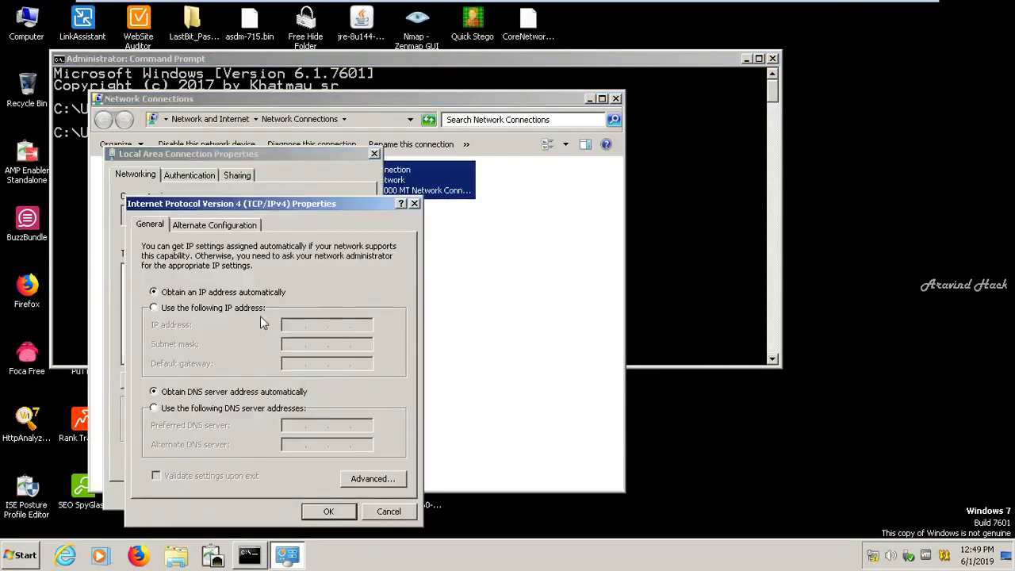
left_click(230, 308)
left_click(294, 324)
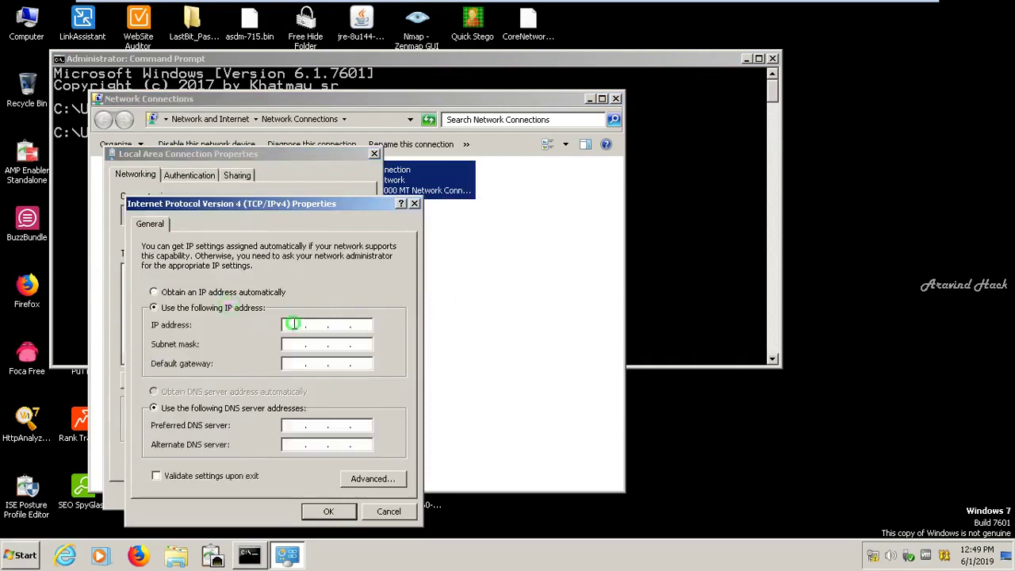
type("111")
key("Tab")
key("Tab")
left_click(328, 511)
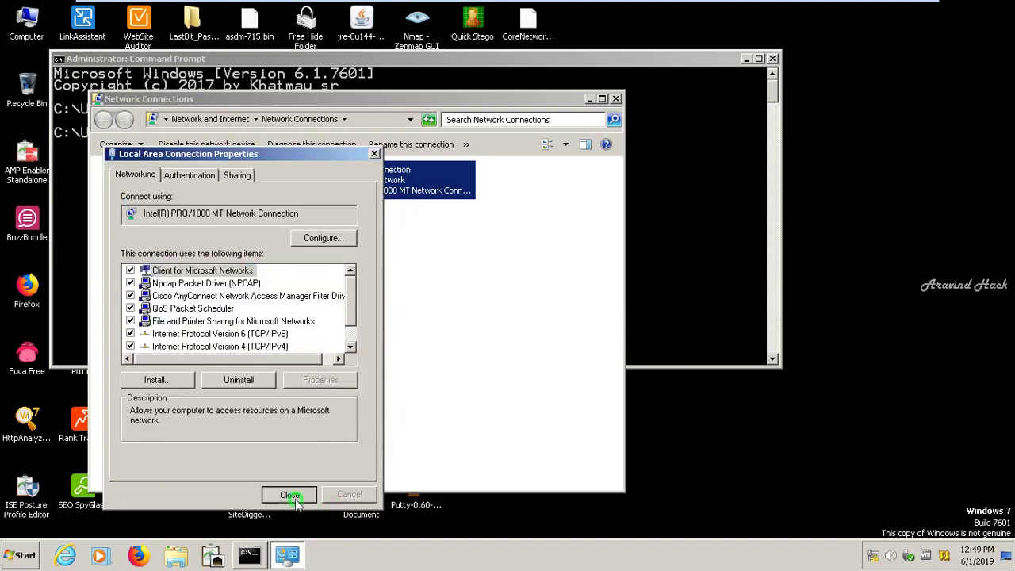
- Close the adapter properties, mark the network as Public, and run ipconfig
left_click(287, 494)
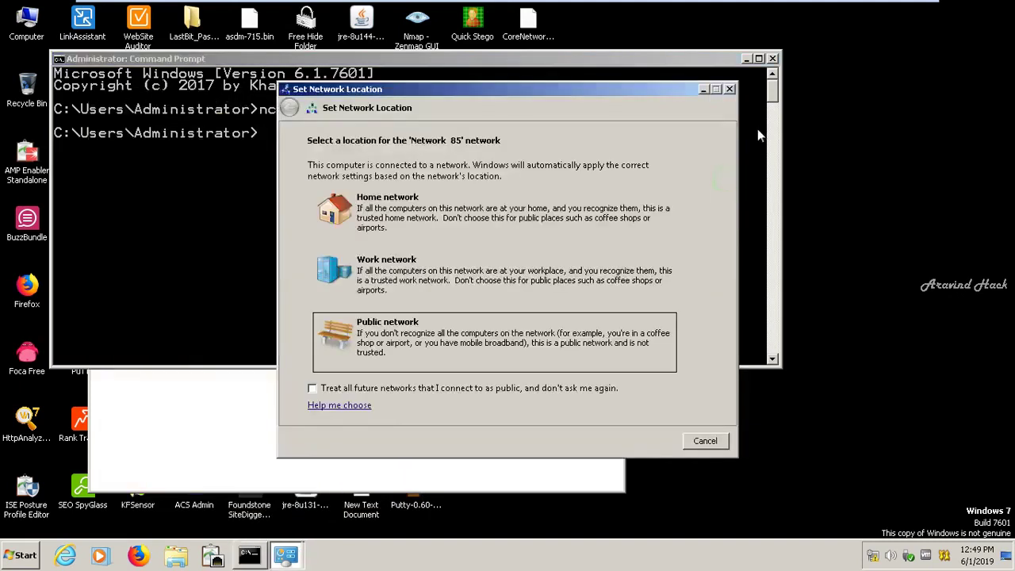
left_click(596, 323)
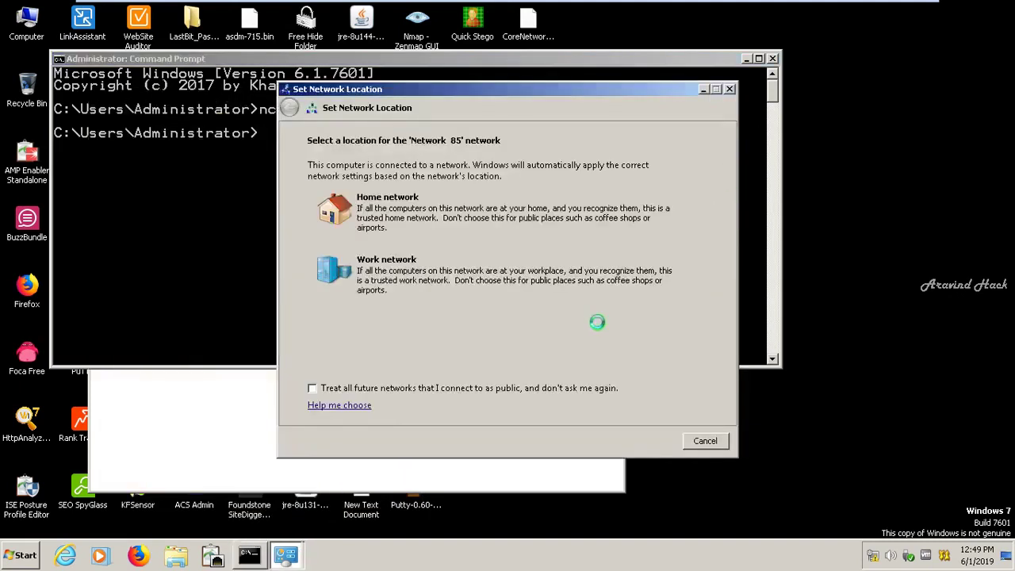
left_click(730, 89)
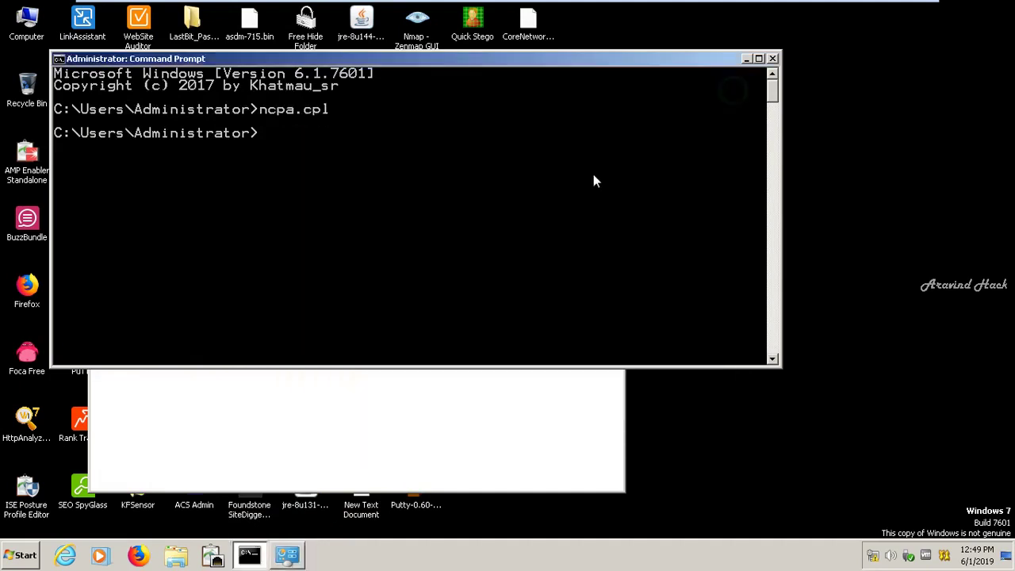
type("ipconfig")
- Confirm the 12.0.0.11 address and 4/4 replies from gateway 12.0.0.1, then close both windows
key("Return")
key("Return")
key("Return")
key("Return")
key("Return")
key("Return")
key("Return")
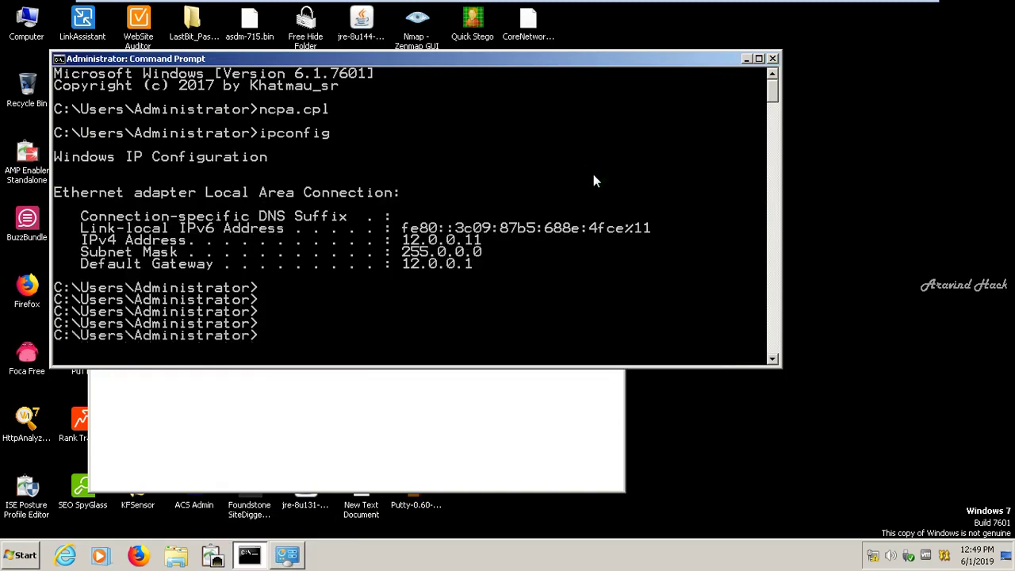
type("ping 12.0.0.1")
key("Return")
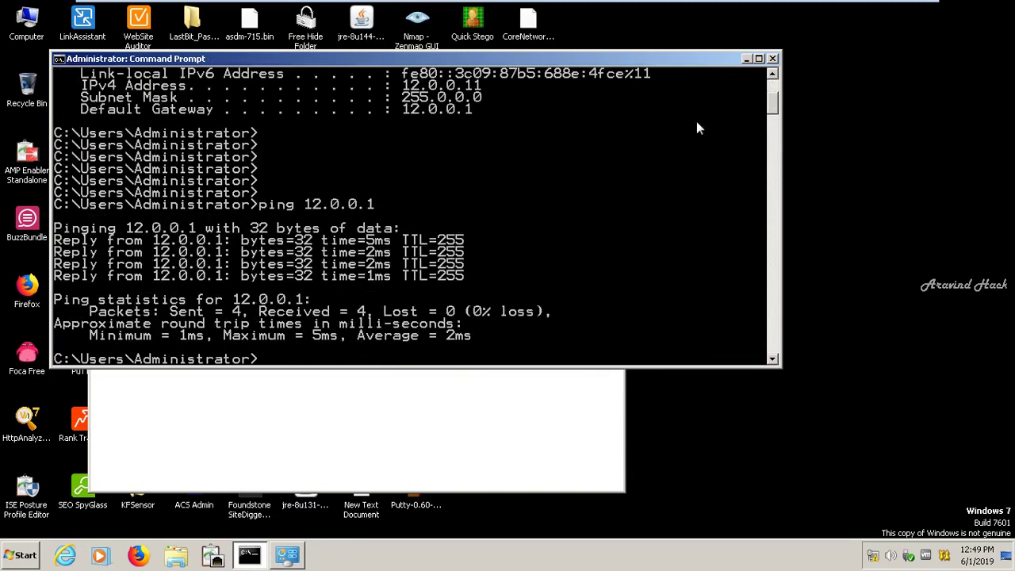
left_click(772, 59)
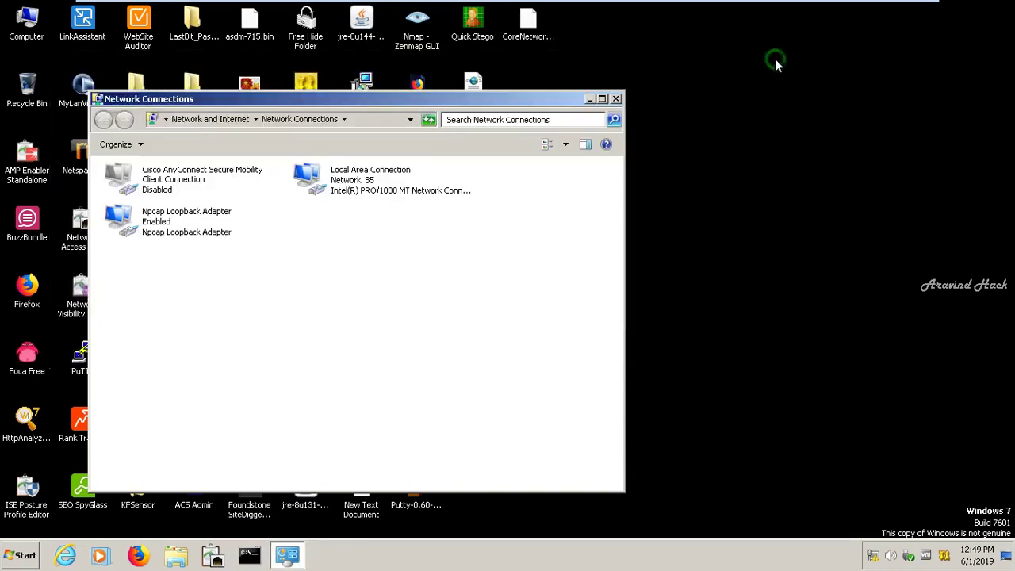
left_click(616, 98)
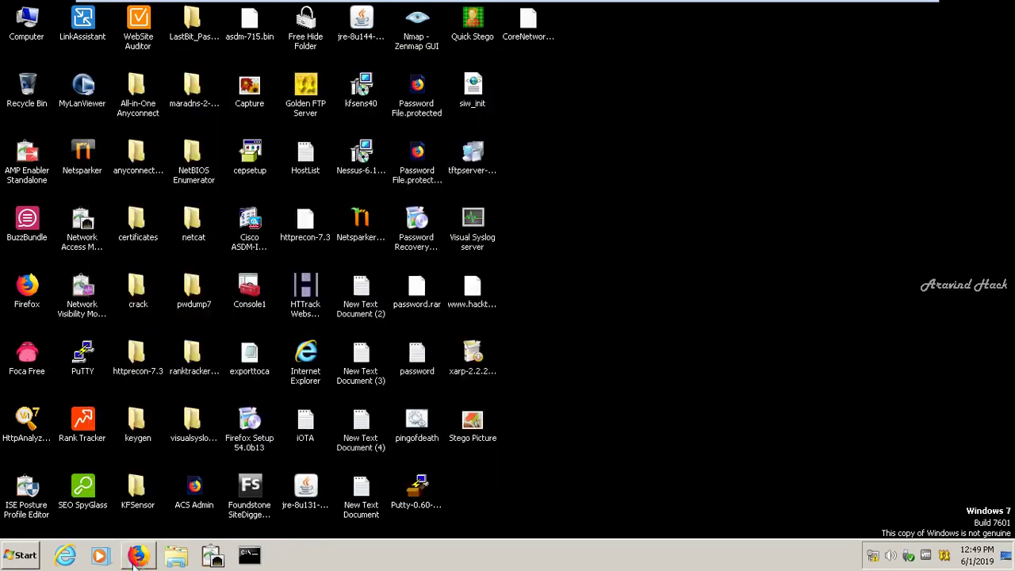
left_click(136, 557)
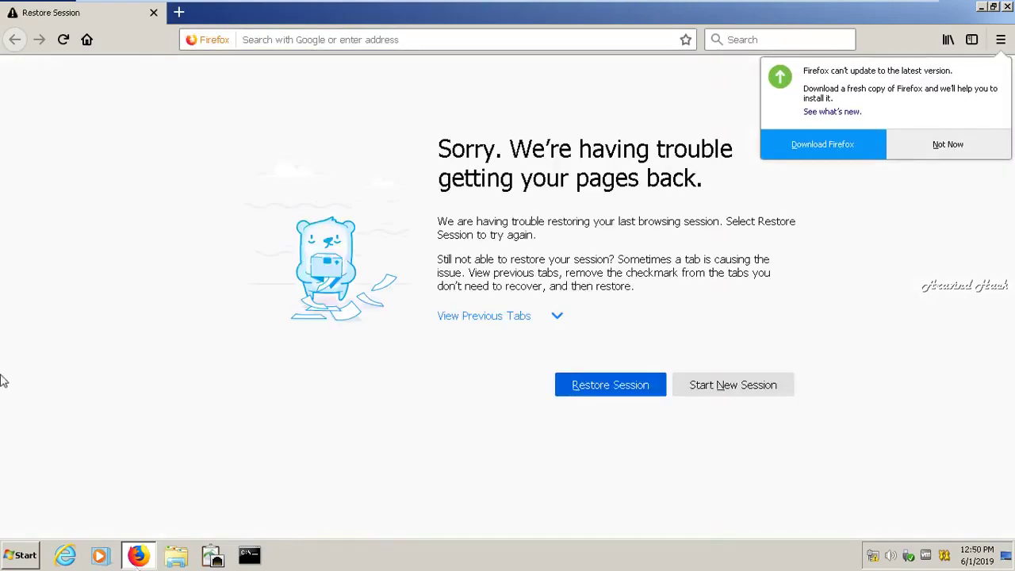
left_click(306, 42)
type("htt")
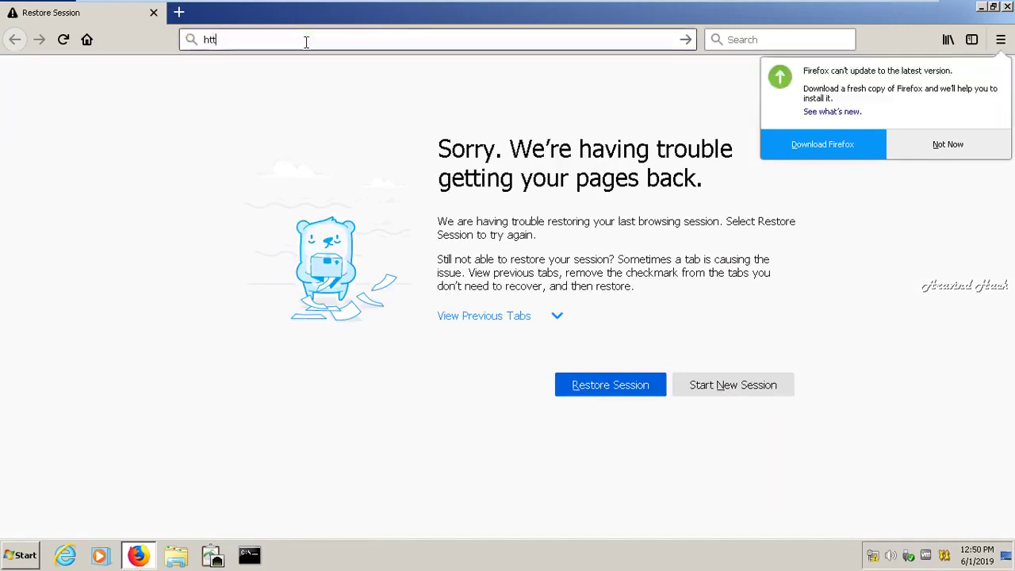
type("p://12.0.0.1/")
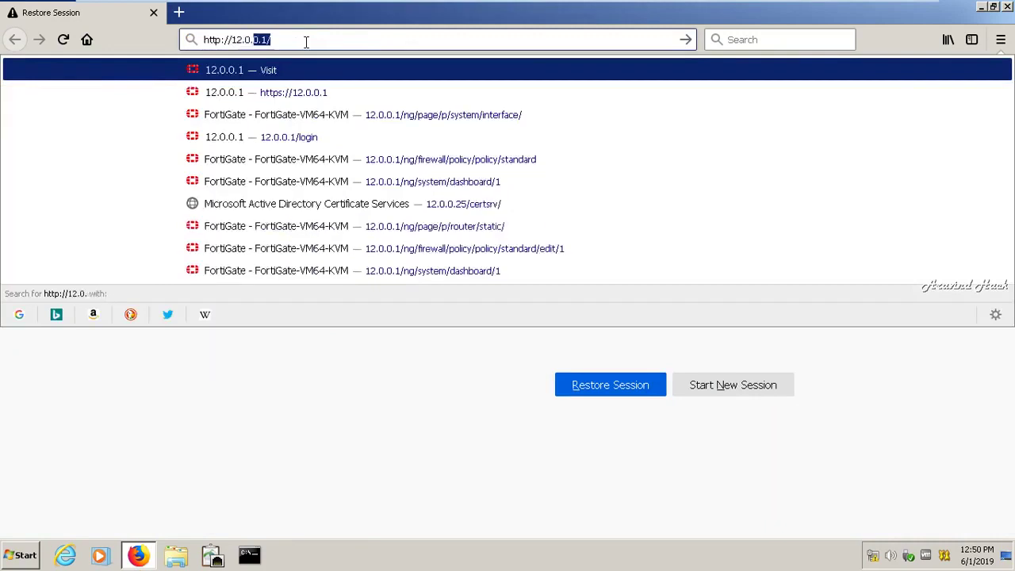
key("Return")
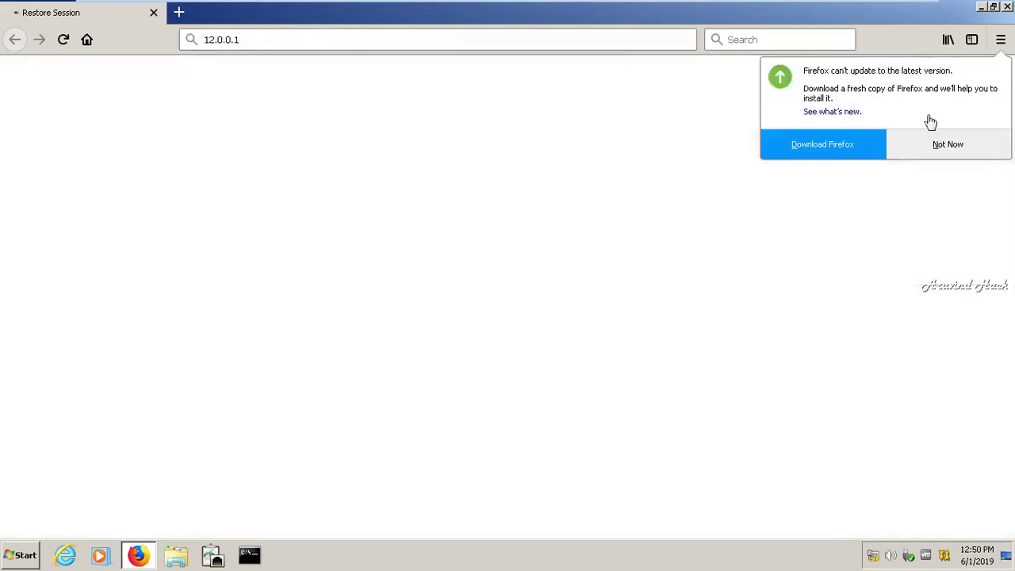
left_click(990, 152)
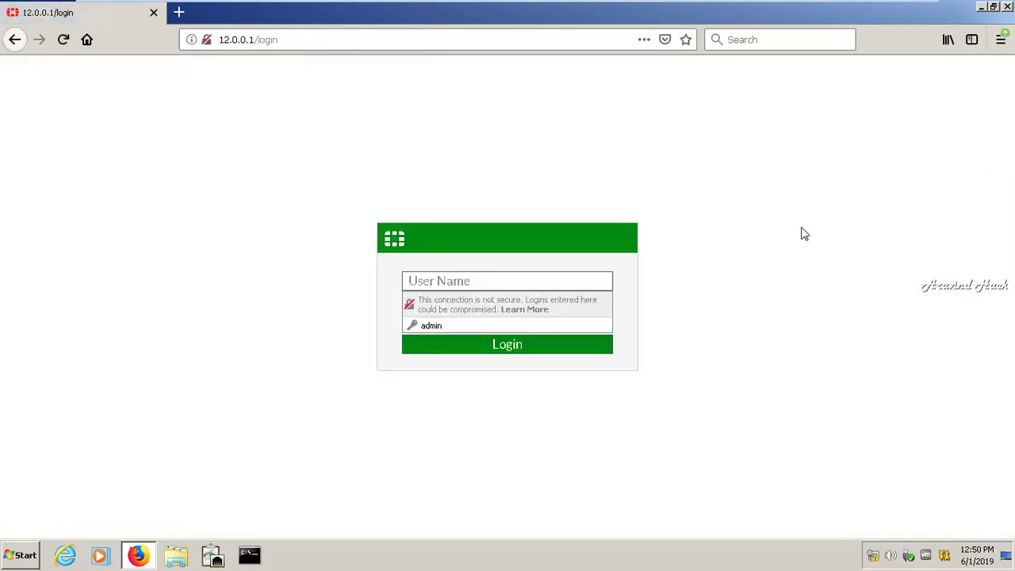
type("admin")
key("Return")
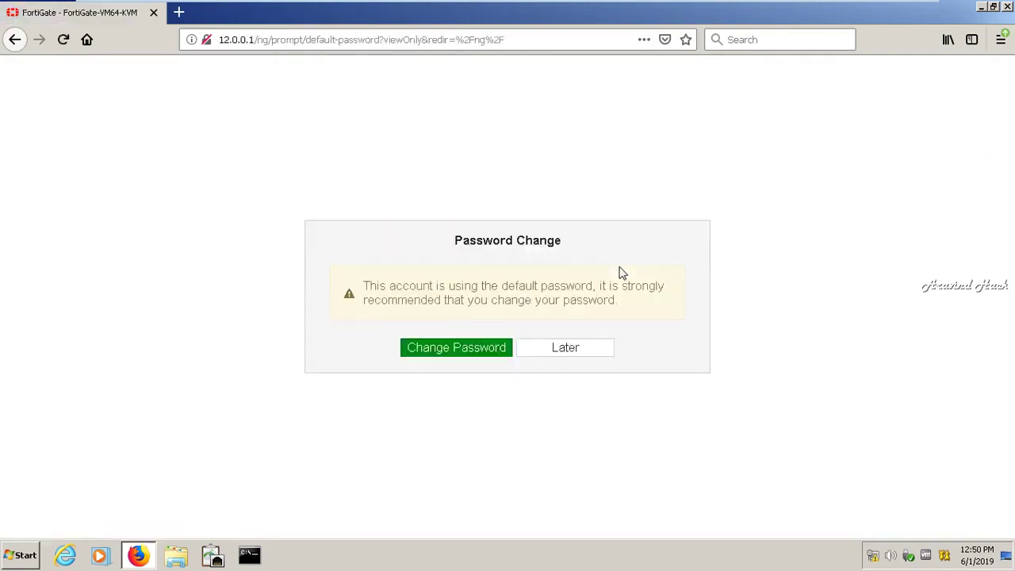
- Postpone the default password change and open User & Device > User Definition, listing only guest
left_click(572, 353)
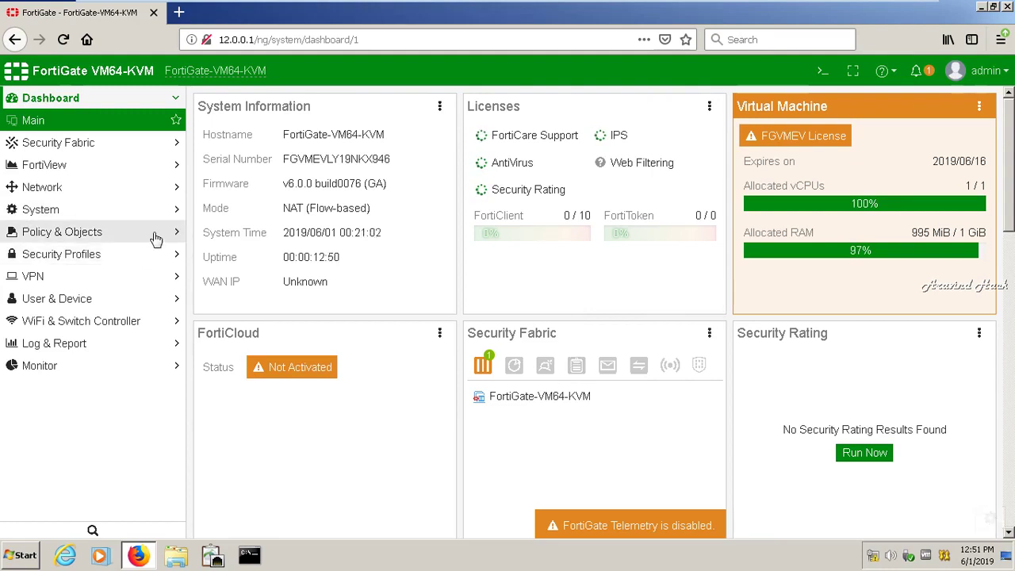
left_click(100, 301)
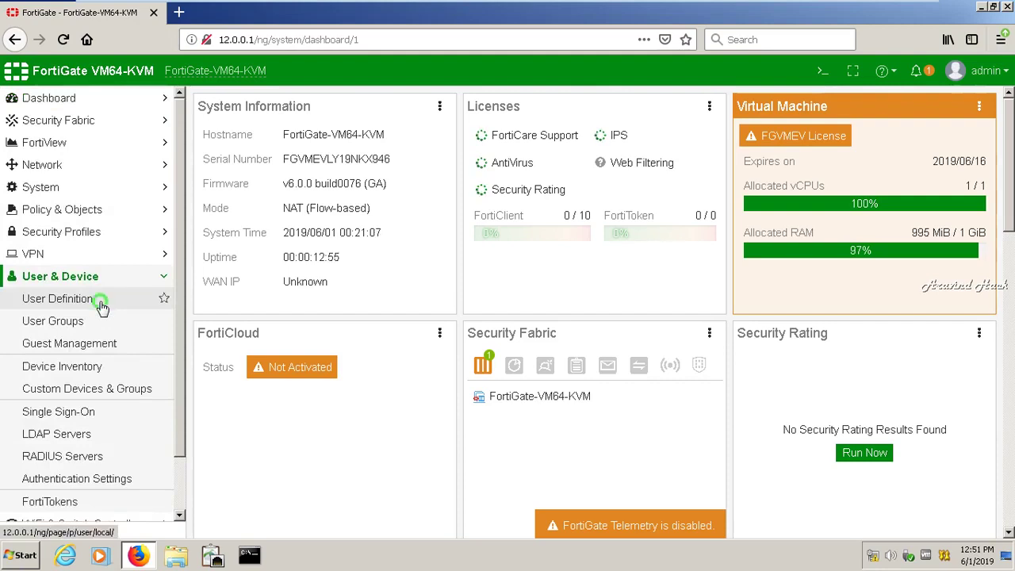
left_click(101, 308)
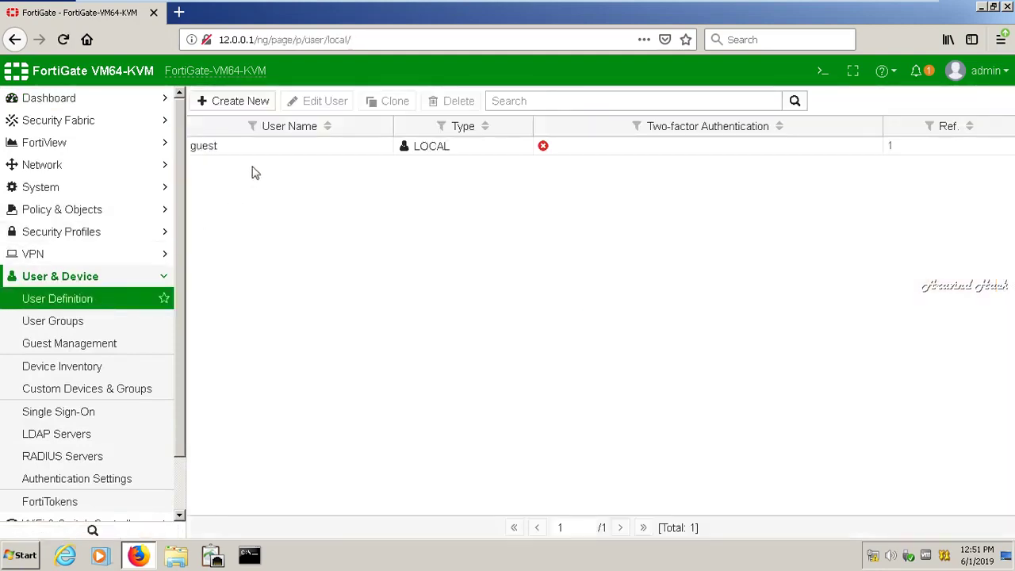
- Start a new local user with username aravind and enter its password
left_click(254, 103)
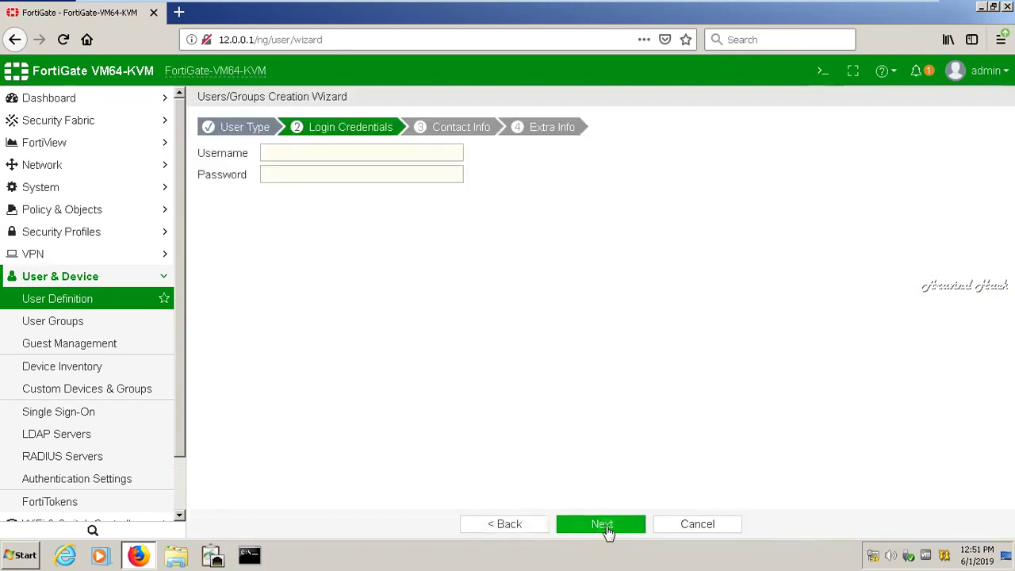
left_click(451, 152)
key("Tab")
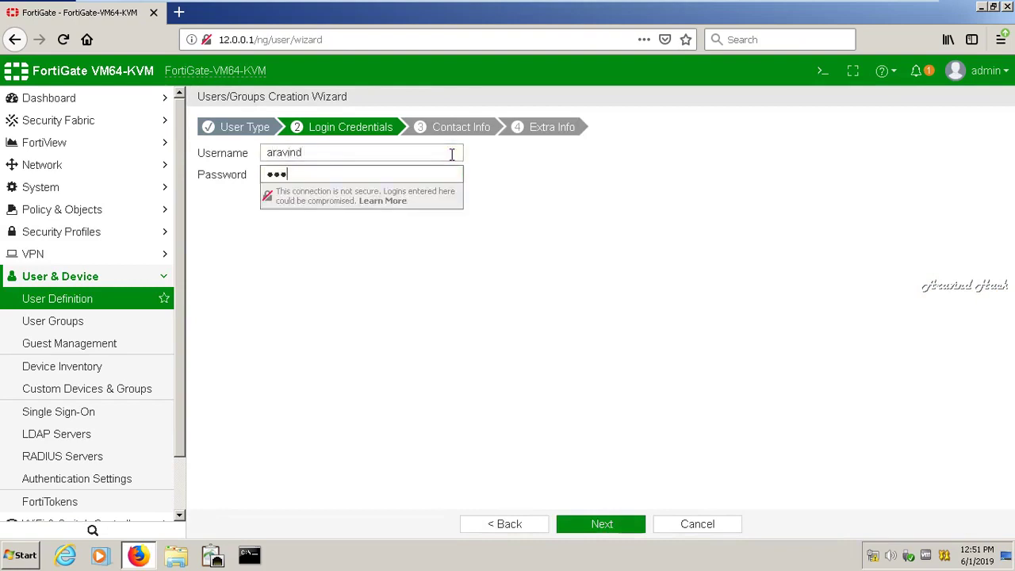
key("BackSpace")
key("BackSpace")
key("BackSpace")
key("BackSpace")
key("BackSpace")
key("BackSpace")
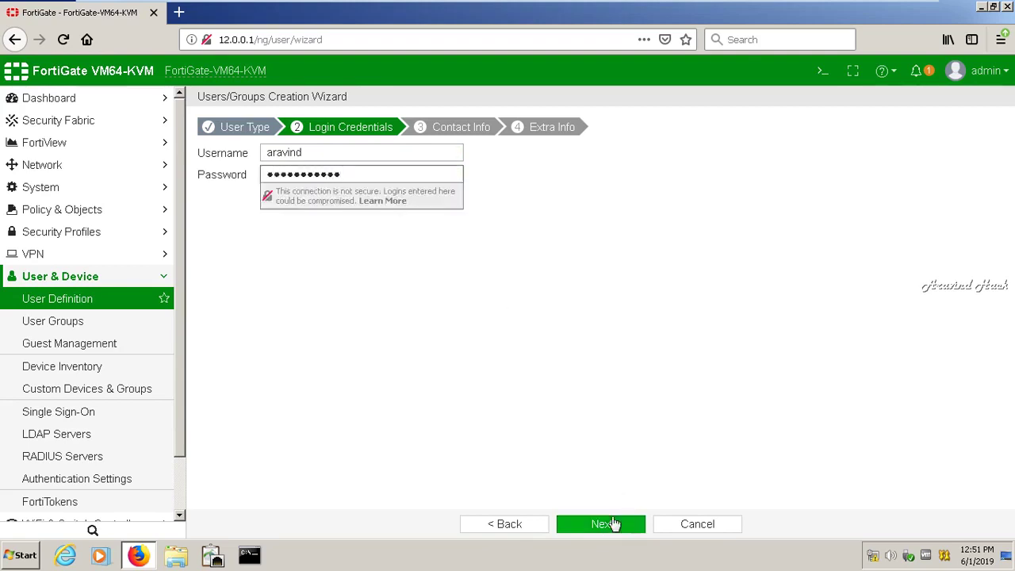
- Advance through Contact Info and Extra Info and submit the new user aravind
left_click(615, 523)
left_click(615, 523)
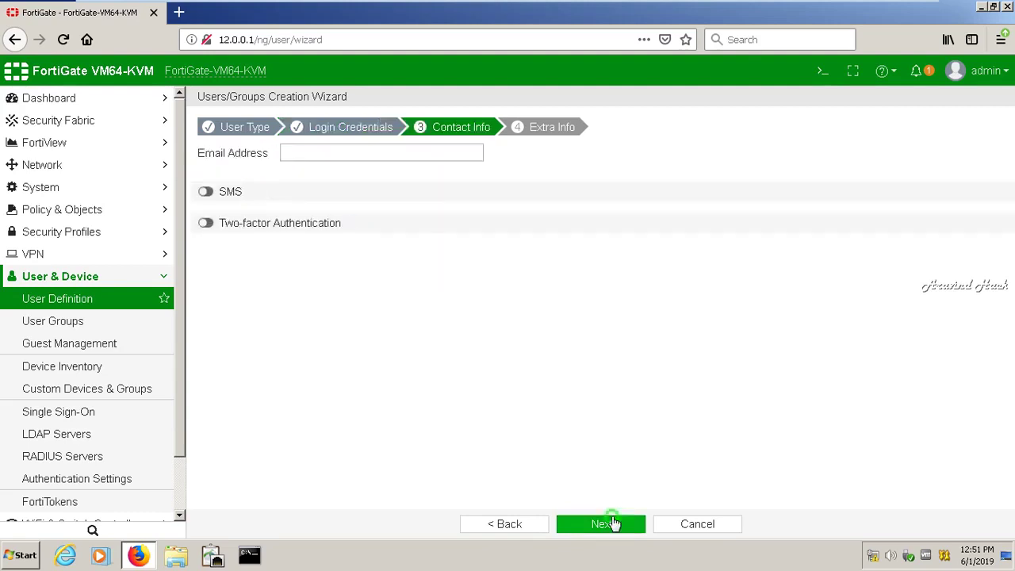
left_click(511, 527)
left_click(615, 527)
left_click(616, 526)
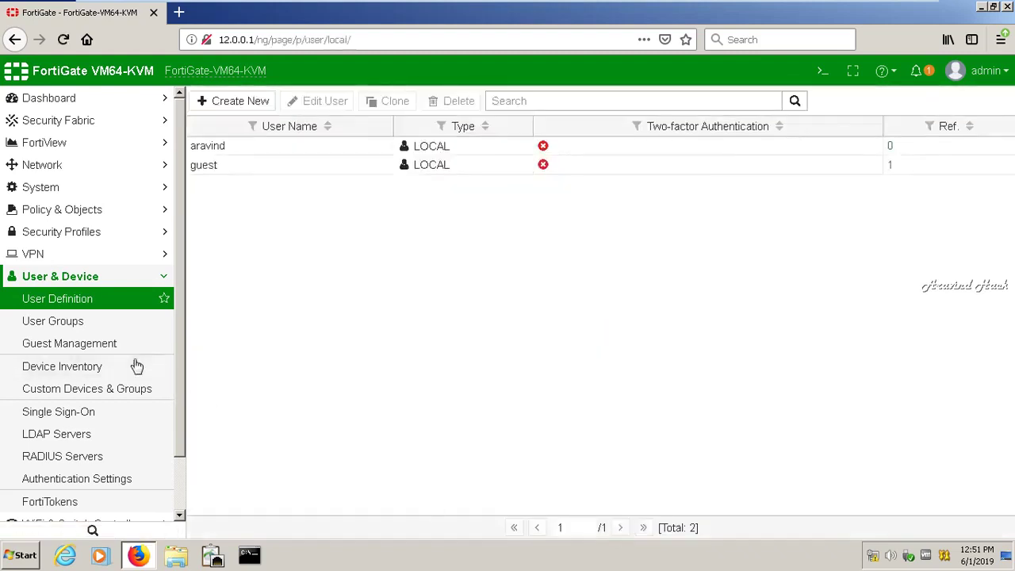
left_click(79, 320)
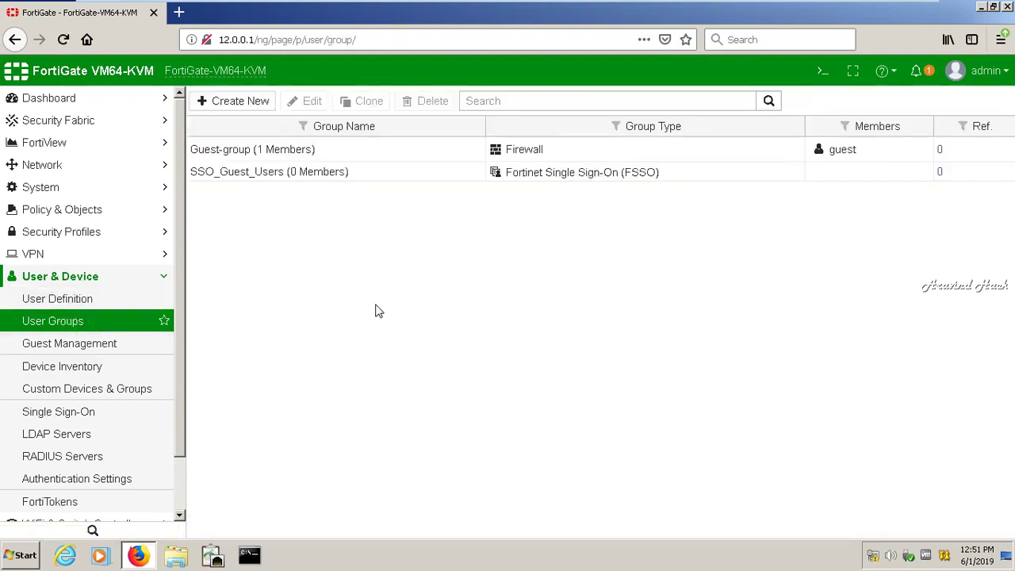
- Edit Guest-group, add aravind to its Members, and save with OK
left_click(335, 157)
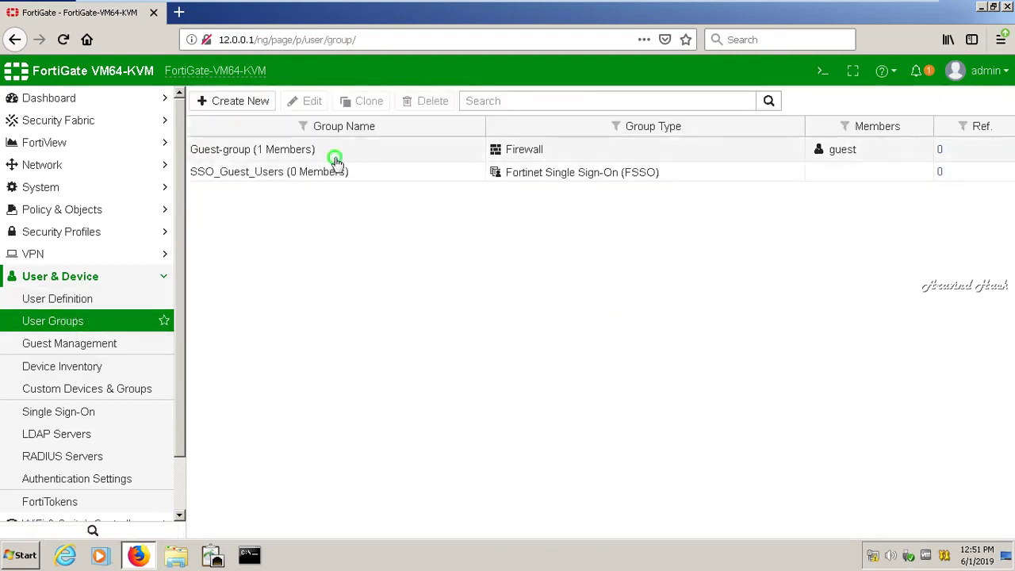
double_click(334, 157)
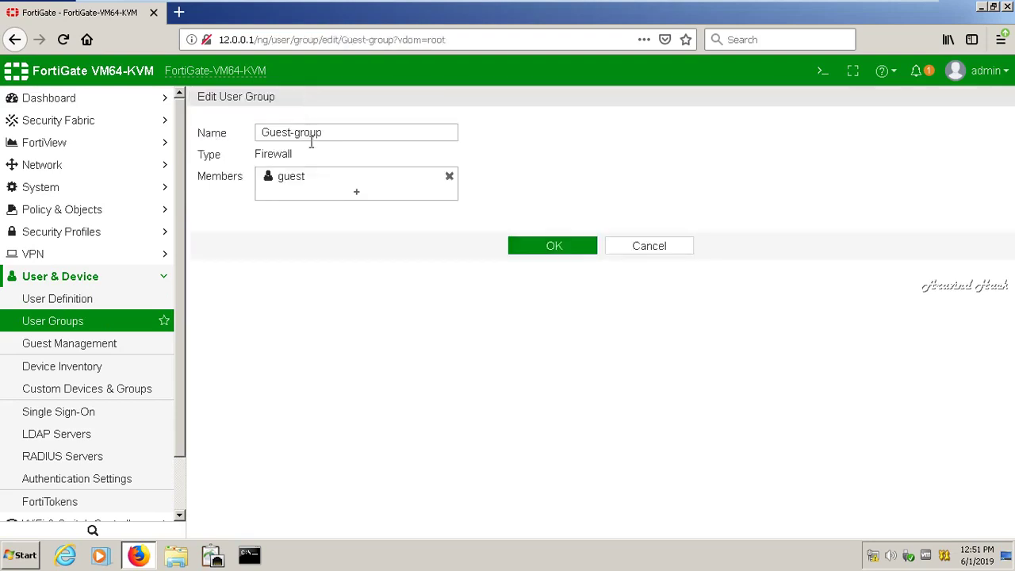
left_click(352, 193)
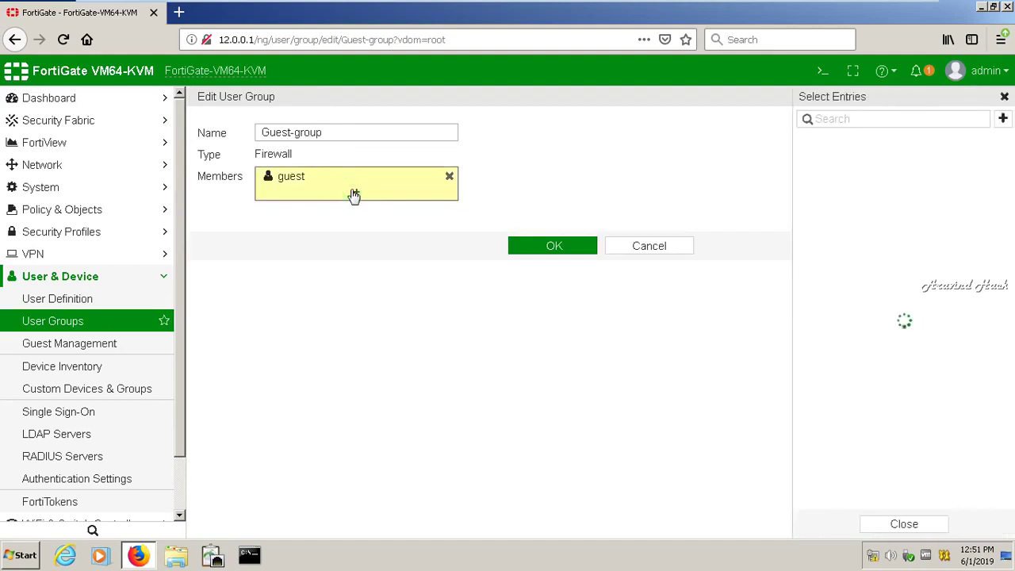
left_click(852, 184)
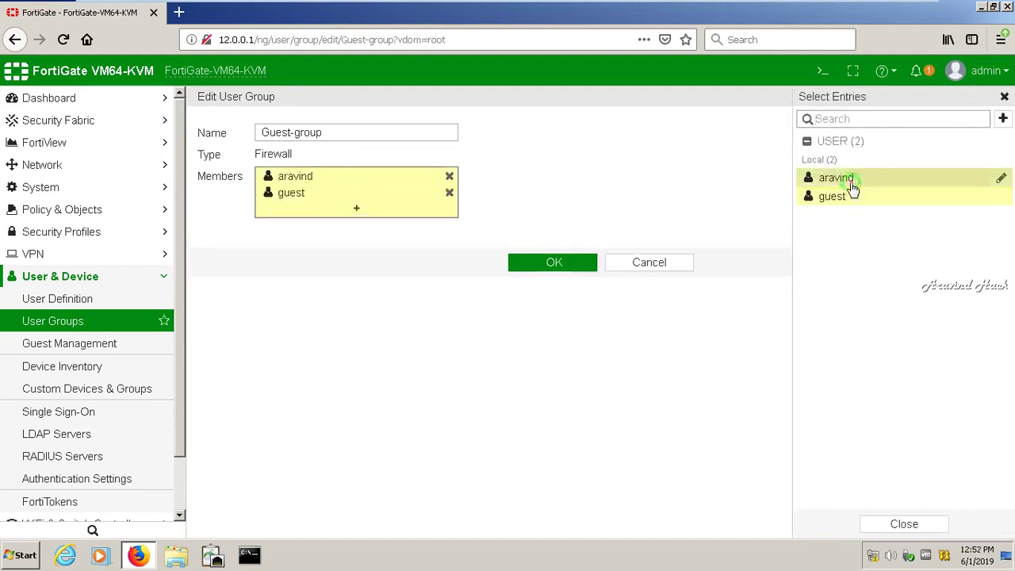
left_click(551, 268)
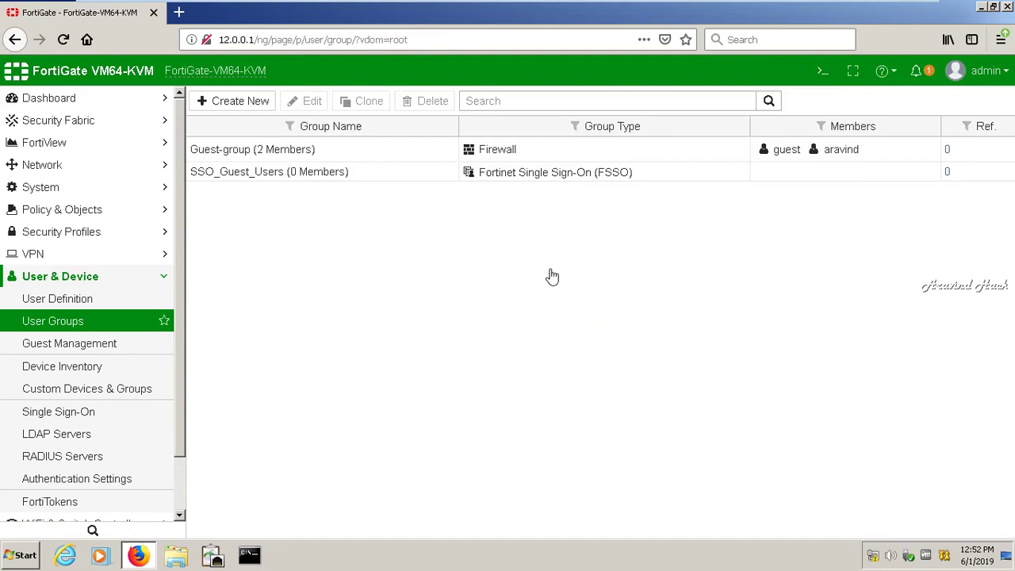
- Return to the User Definition list showing aravind and guest, then expand Network in the sidebar
left_click(75, 305)
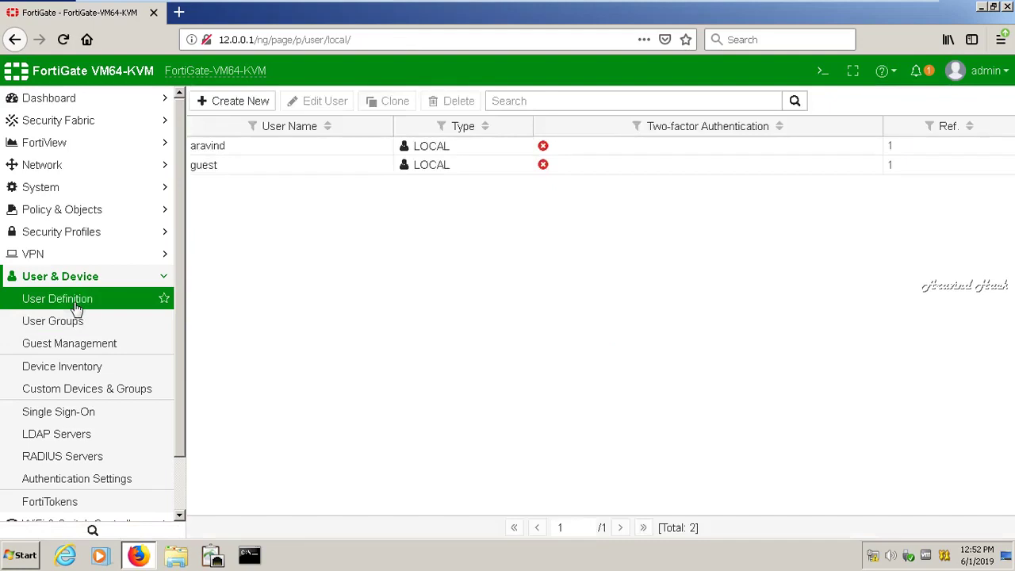
left_click(165, 276)
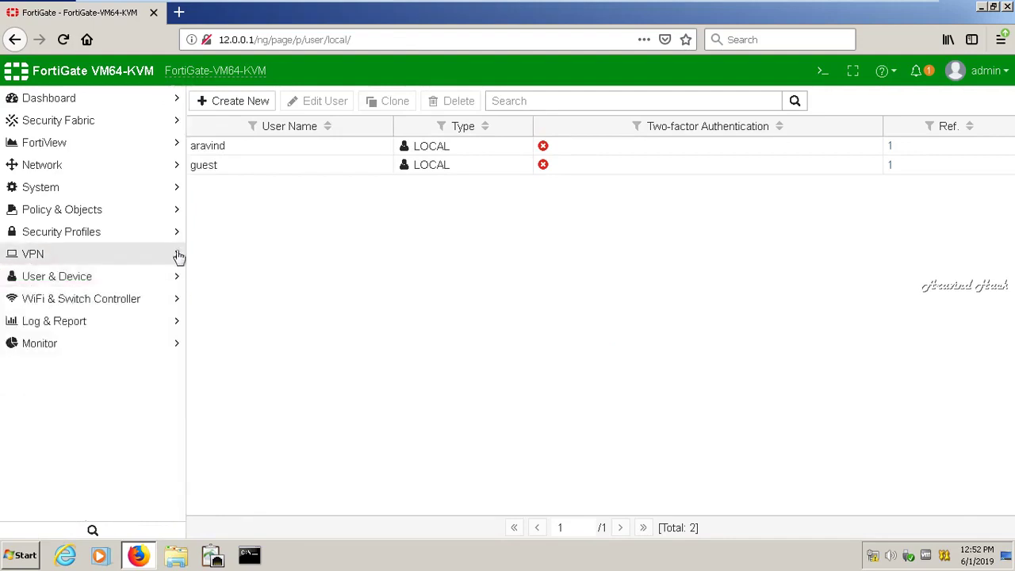
left_click(125, 172)
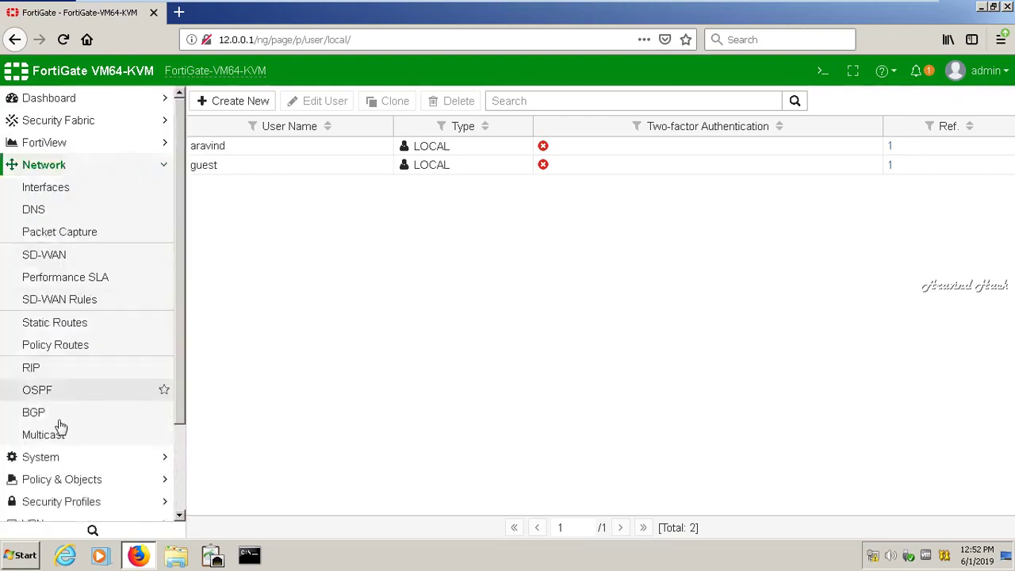
- Create a new static route with gateway 13.0.0.2 on interface port3
left_click(90, 325)
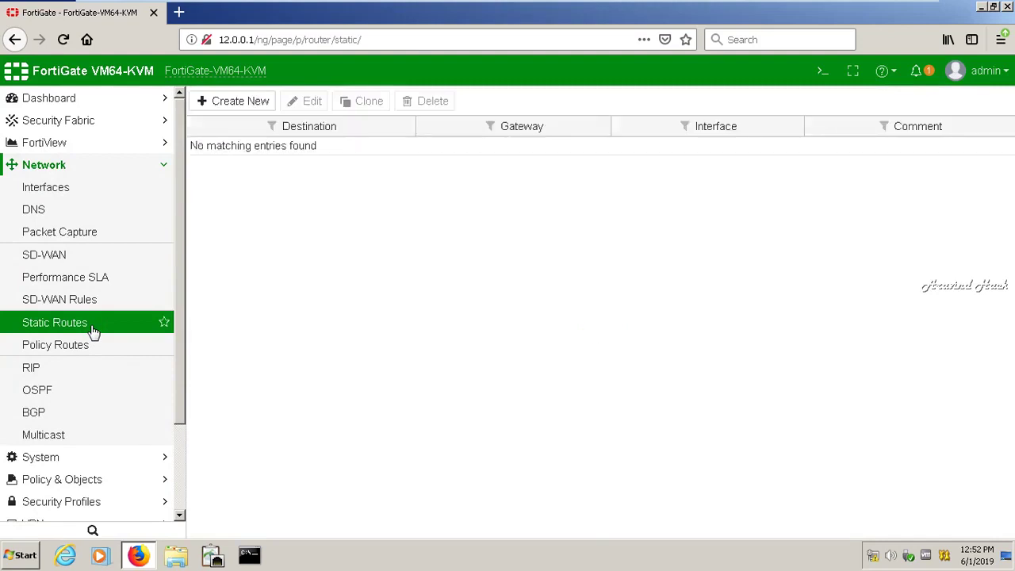
left_click(253, 100)
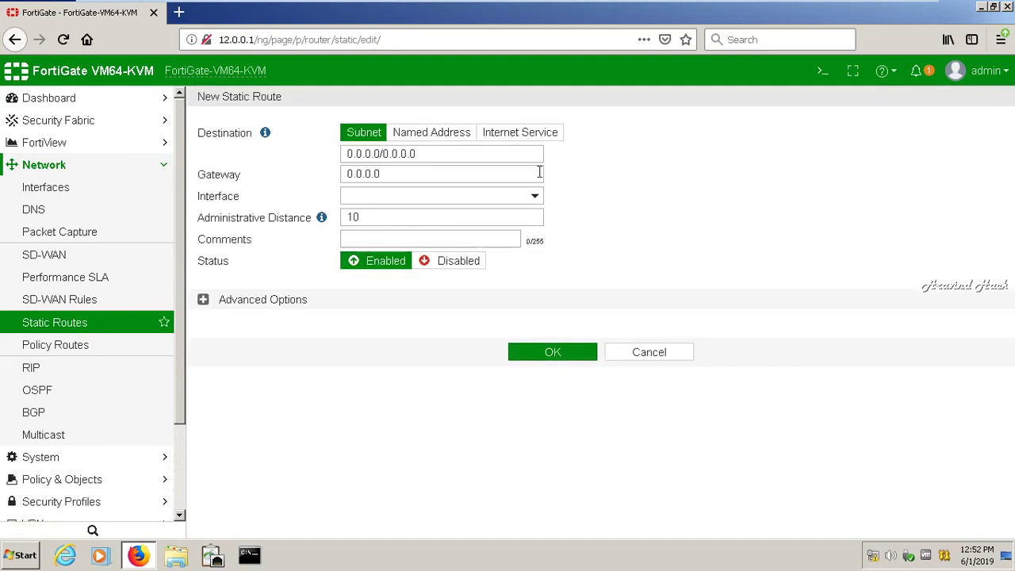
left_click(433, 171)
key("BackSpace")
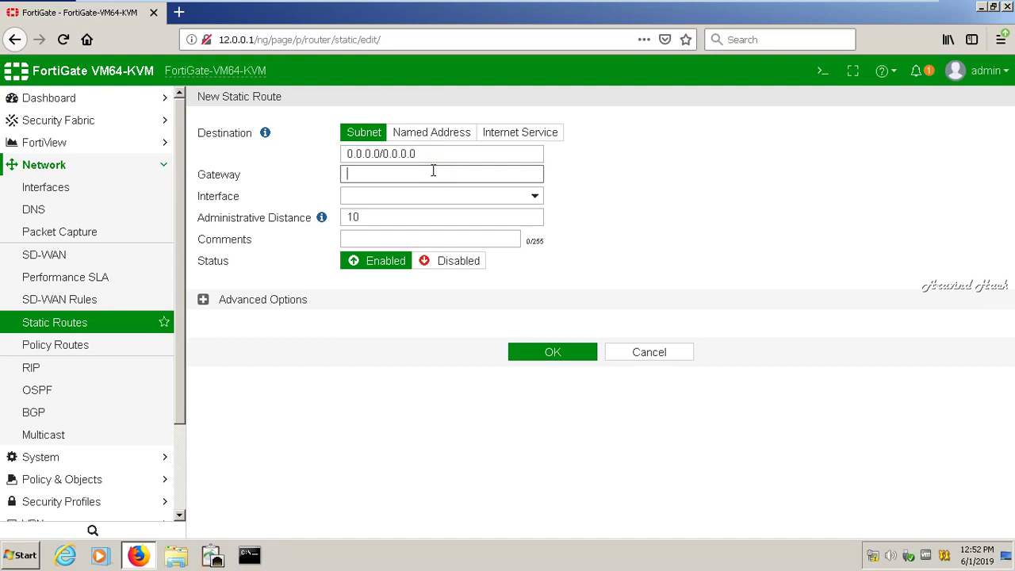
type("130.0")
key("BackSpace")
key("BackSpace")
type(".0.0.2")
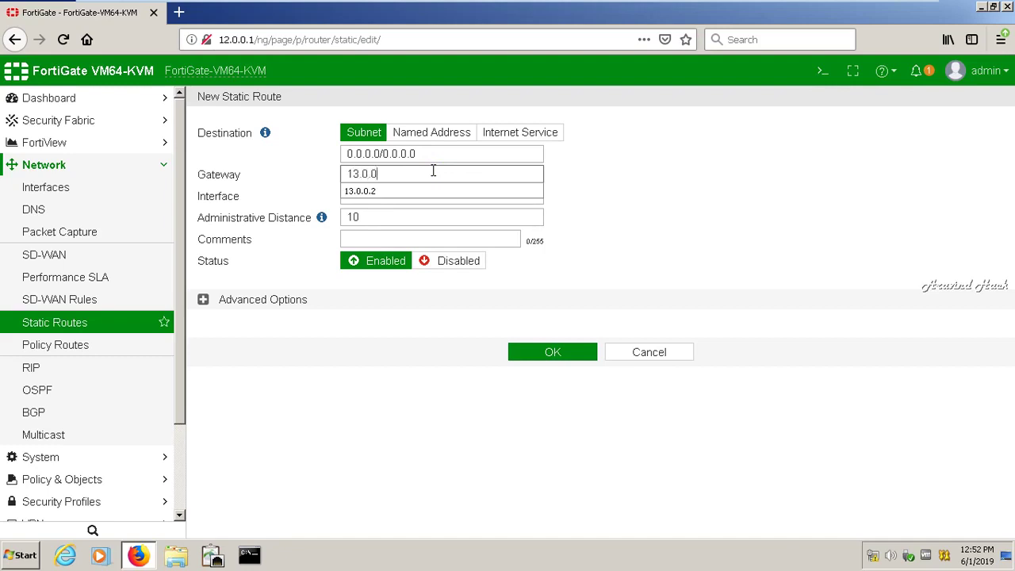
left_click(420, 218)
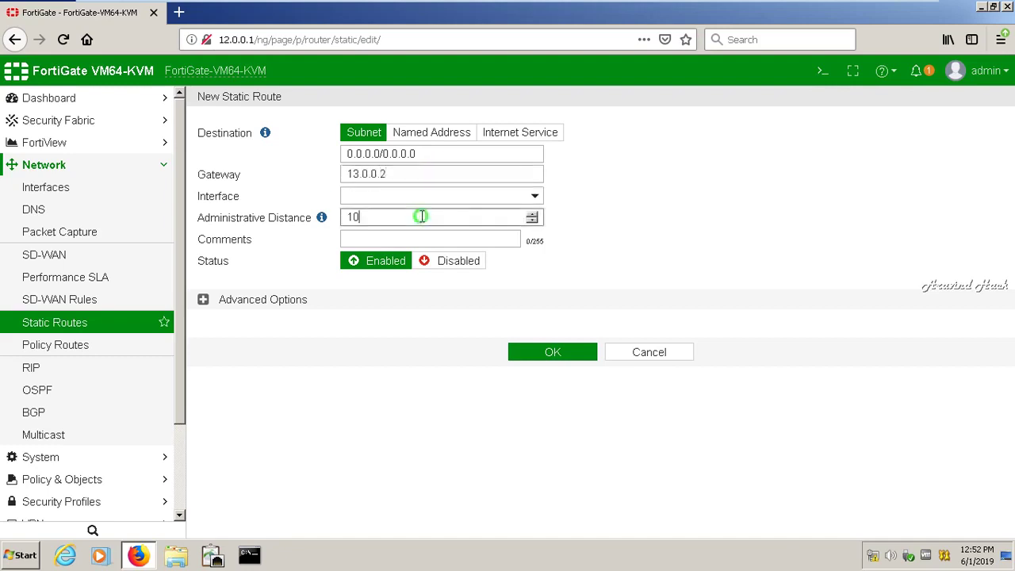
left_click(462, 201)
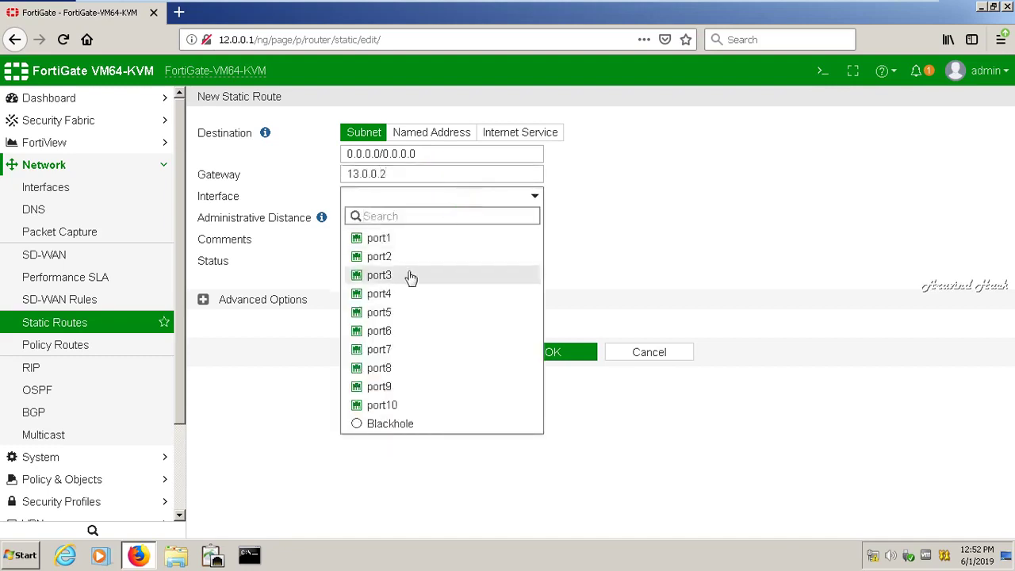
left_click(410, 275)
- Set distance 1, comment defaultroute and priority 1, save the route, and open the CLI Console
double_click(403, 217)
key("BackSpace")
type("1")
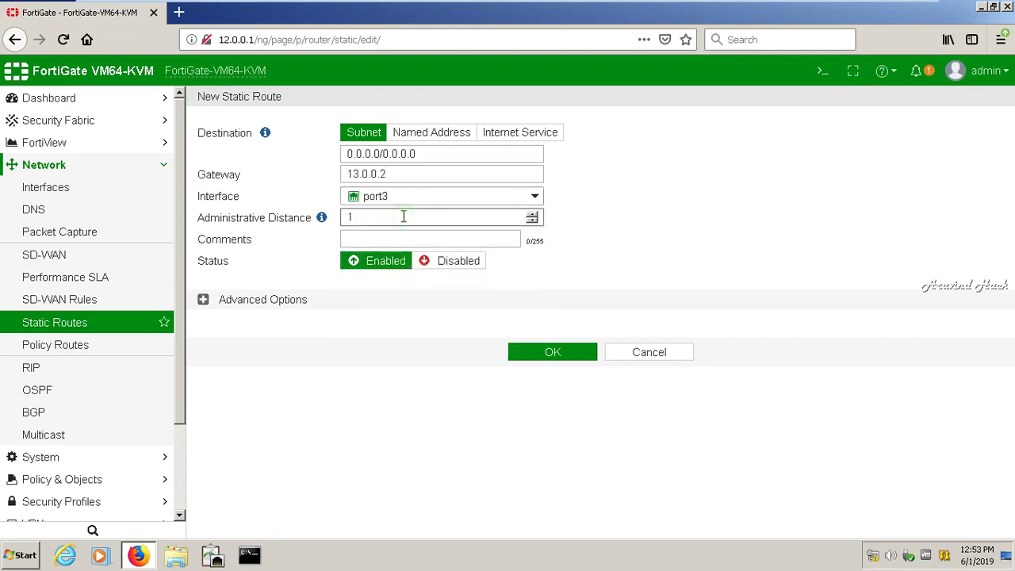
left_click(387, 234)
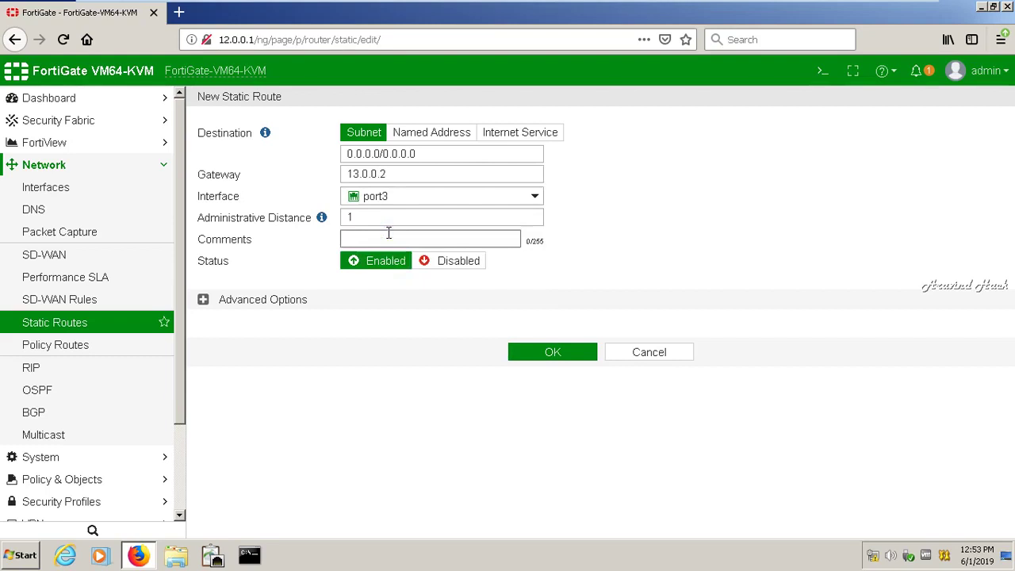
type("defaultroute")
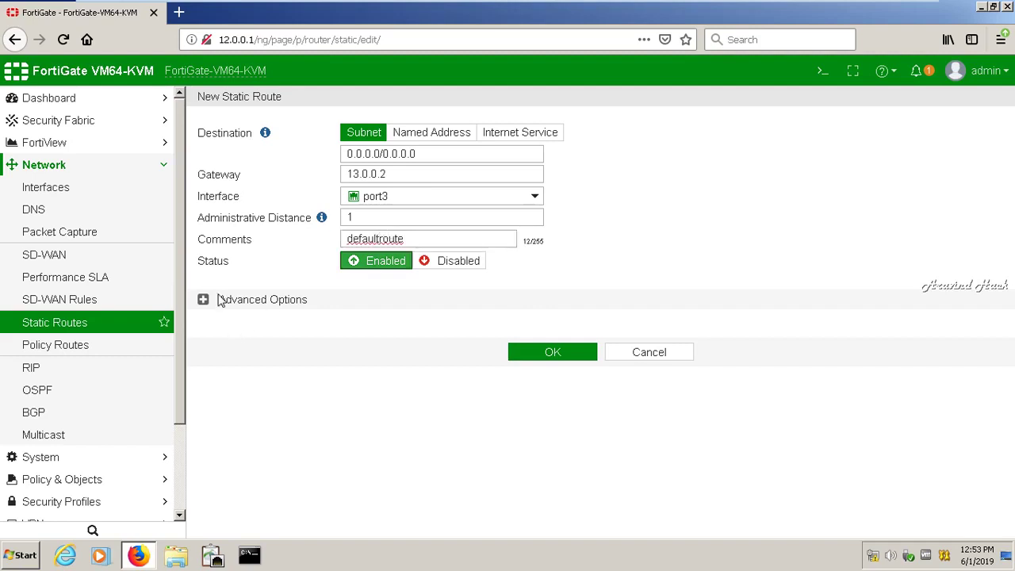
left_click(205, 305)
double_click(281, 324)
type("1")
left_click(568, 381)
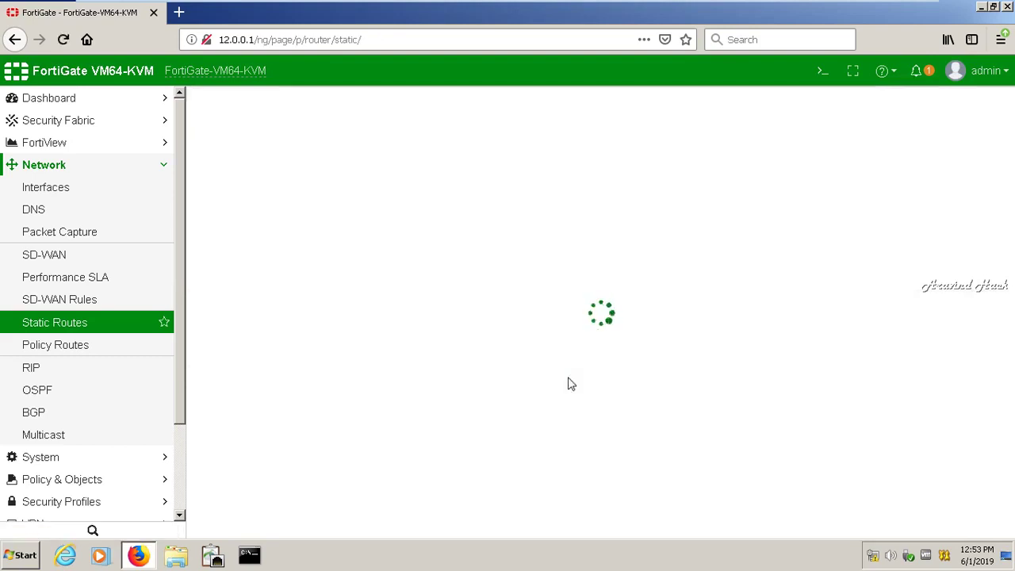
mouse_move(643, 8)
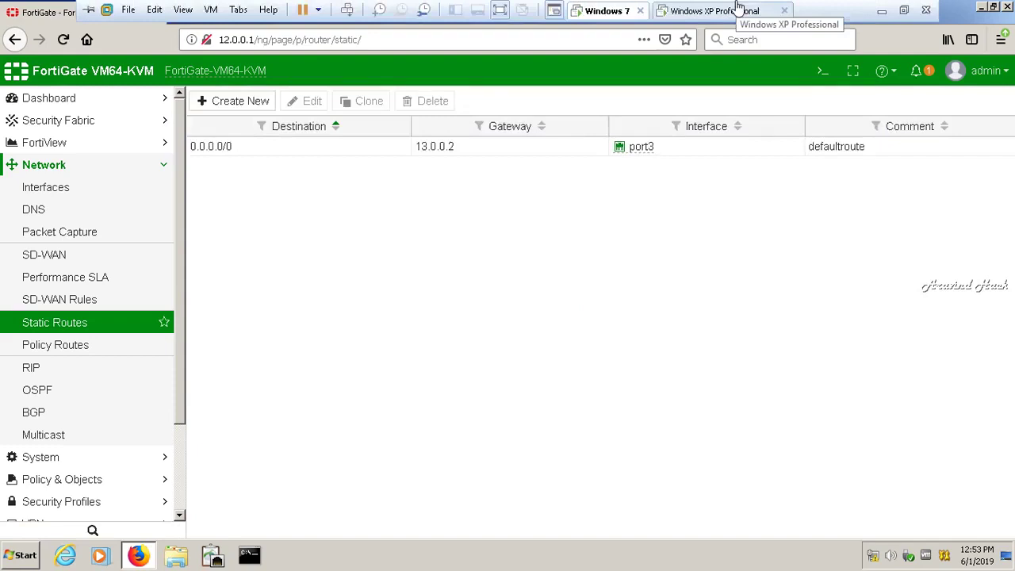
left_click(823, 72)
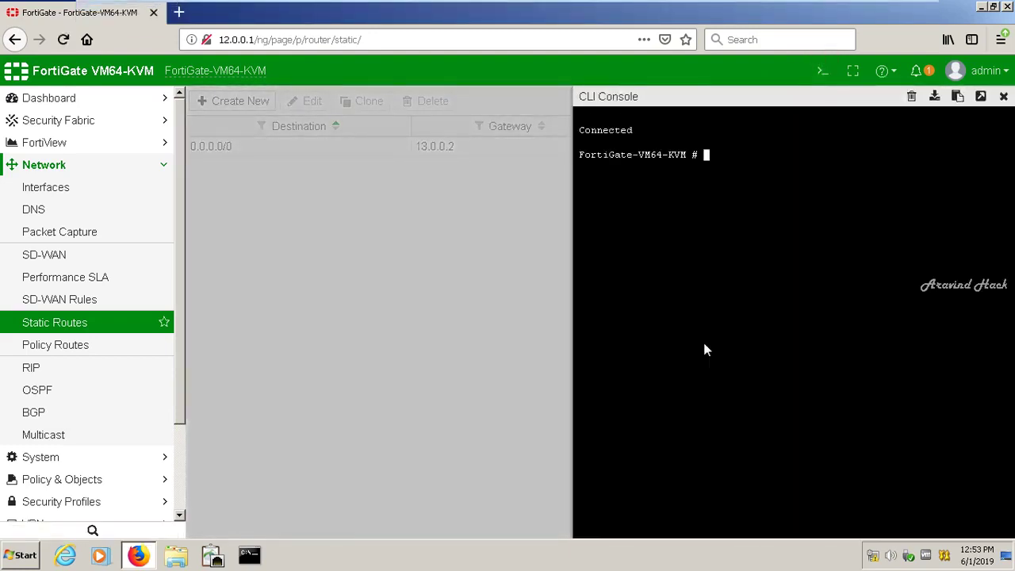
- Ping 13.0.0.2 and 14.0.0.1 from the FortiGate CLI, each returning 5/5 replies
type("execute ping 13.0.0.2")
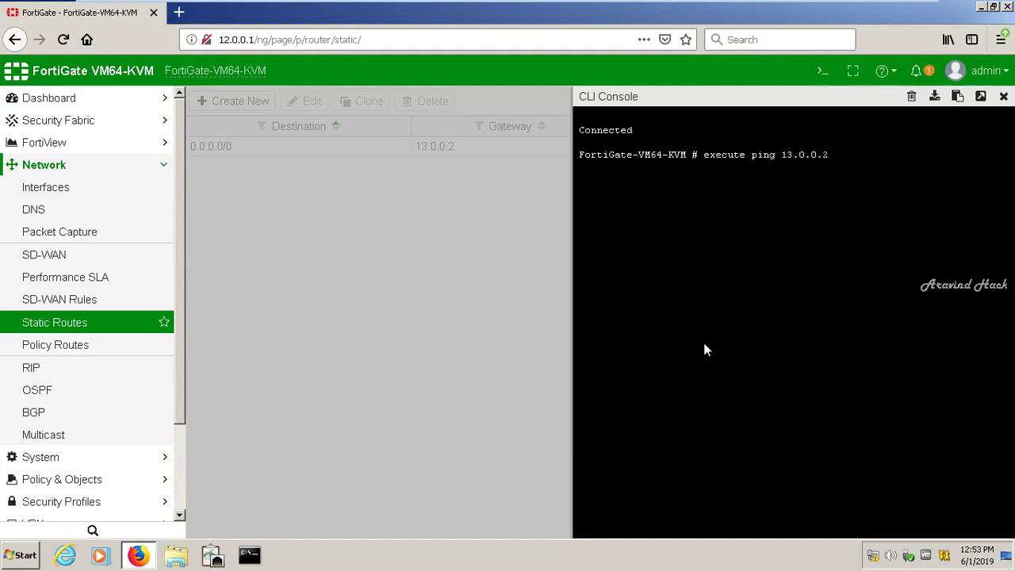
key("Return")
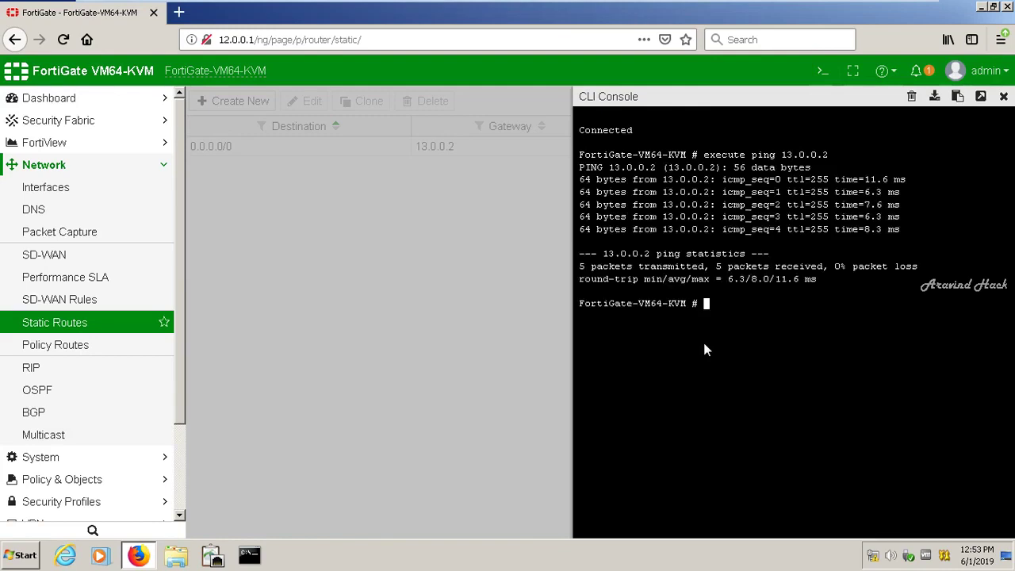
key("Up")
key("BackSpace")
key("BackSpace")
key("BackSpace")
key("BackSpace")
key("BackSpace")
key("BackSpace")
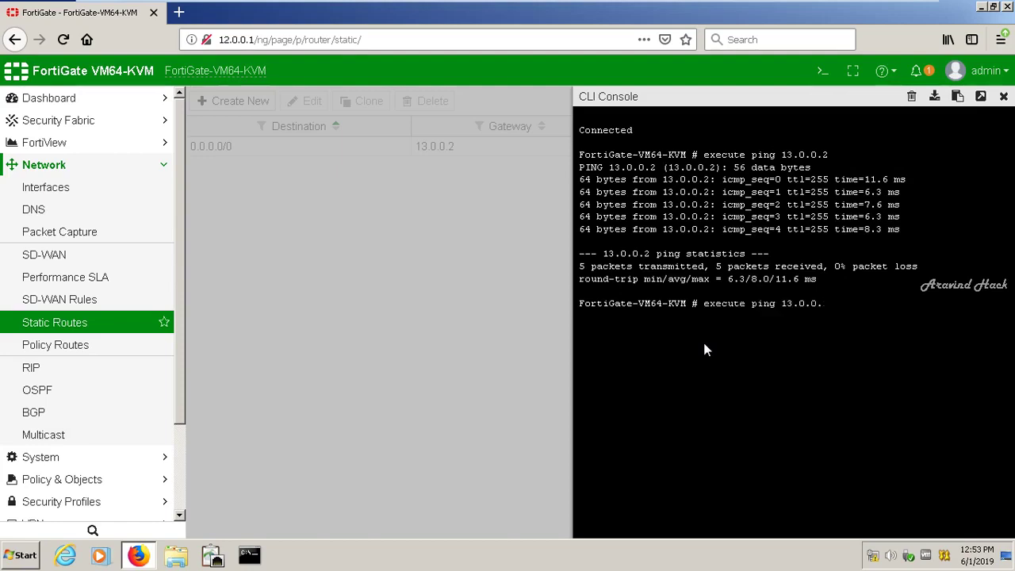
key("BackSpace")
key("BackSpace")
type("14.0.0.1")
key("Return")
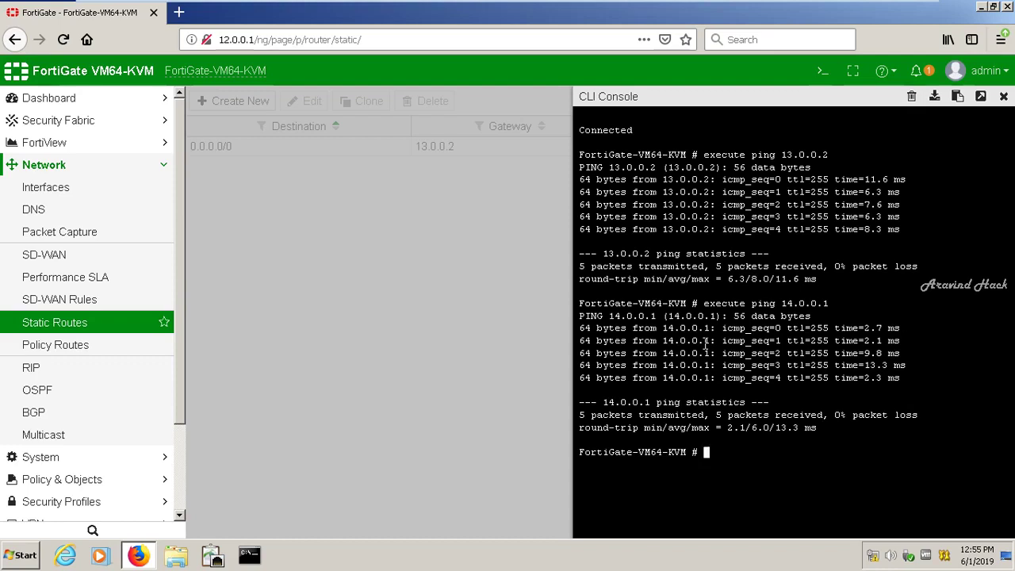
- Close the CLI Console and minimize the VMware guest to reach R1's console
left_click(1003, 96)
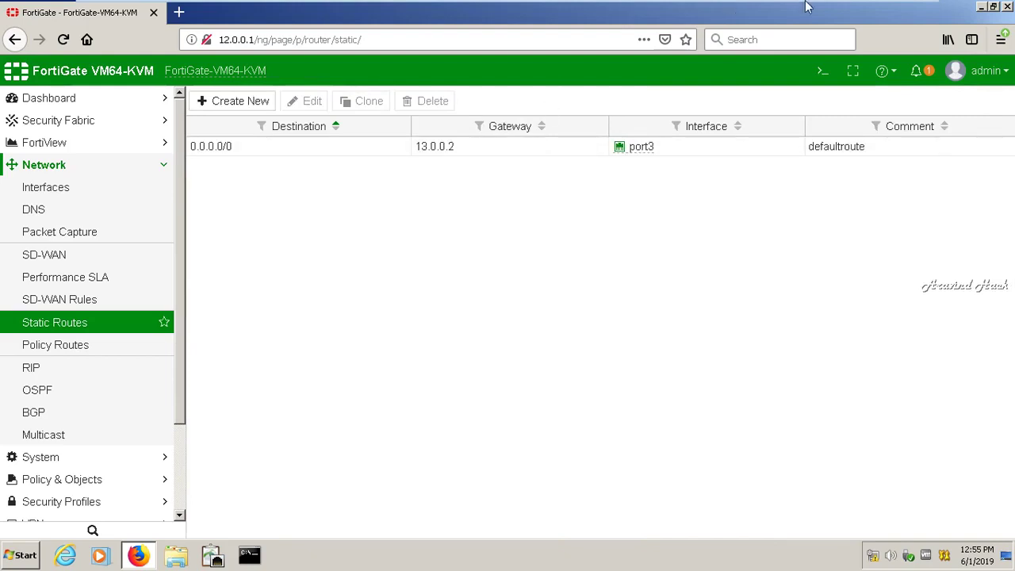
mouse_move(860, 6)
left_click(877, 9)
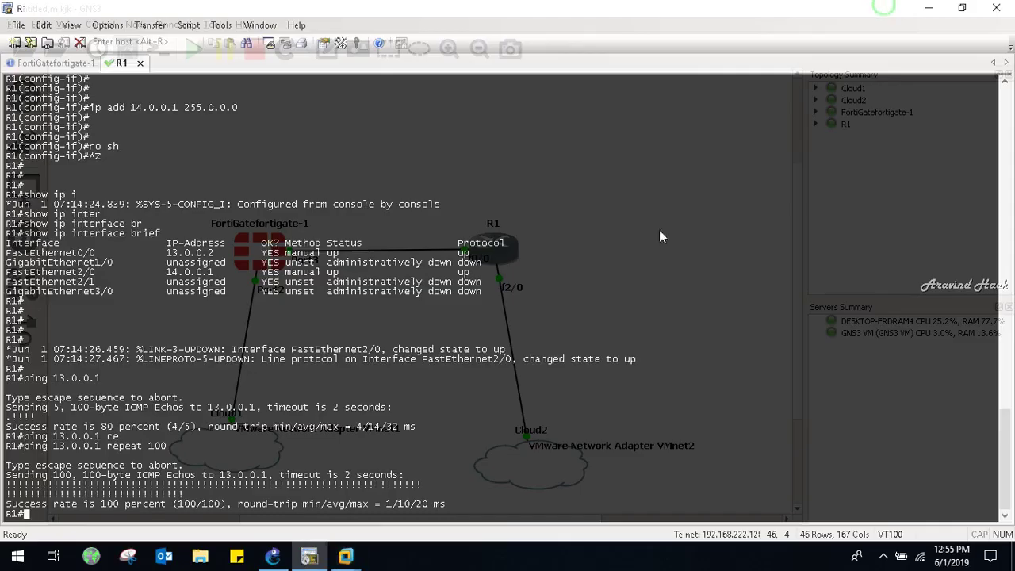
- Display R1's current routing table with show ip route
type("show ip route")
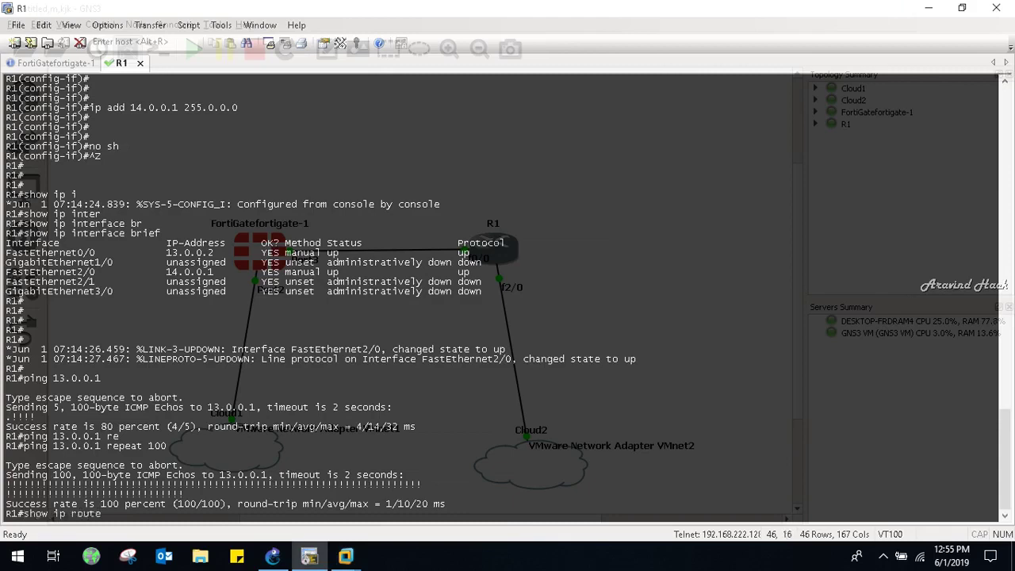
key("Return")
key("Return")
key("Return")
key("Return")
type("on")
key("Return")
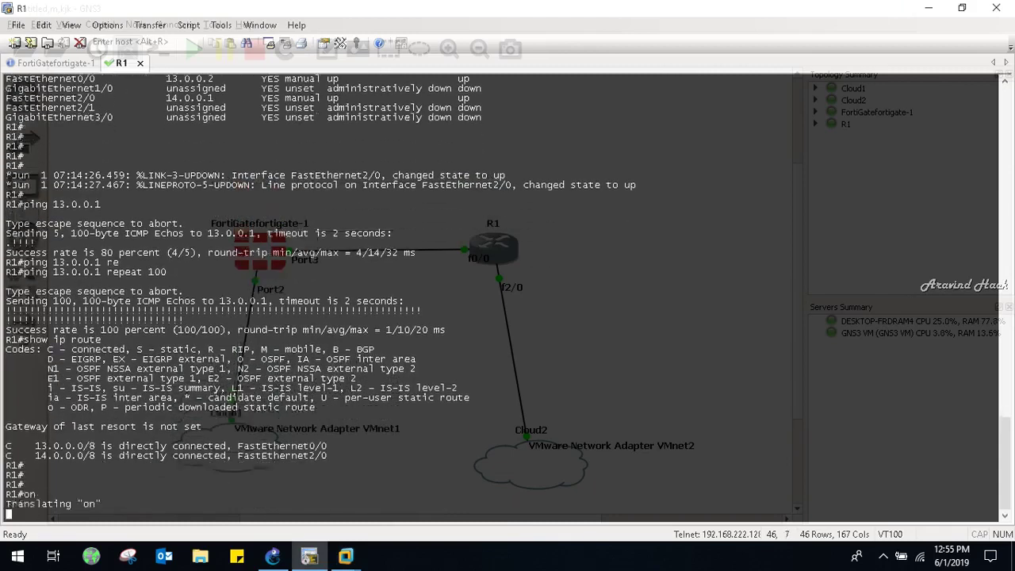
- Add ip route 0.0.0.0 0.0.0.0 13.0.0.1 on R1 and verify it in show ip route
key("Return")
key("Return")
type("conf t")
key("Return")
key("Return")
key("Return")
type("ip ri")
key("BackSpace")
type("oute 0.0.0")
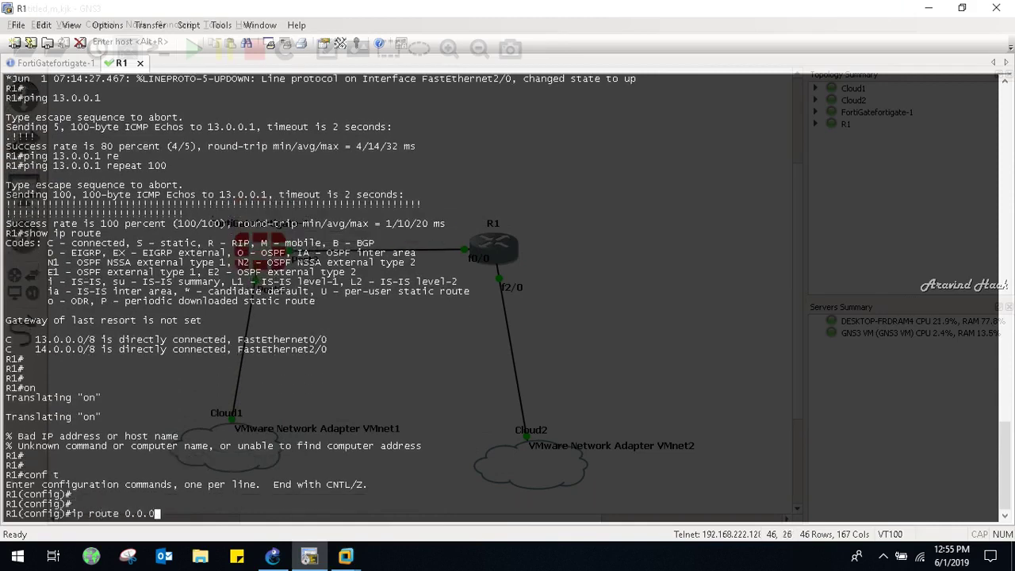
type(".0 0.0.0.0 13.0.0.1")
key("Return")
key("Return")
key("ctrl+z")
type("shwo")
key("BackSpace")
key("BackSpace")
type("ow ip route")
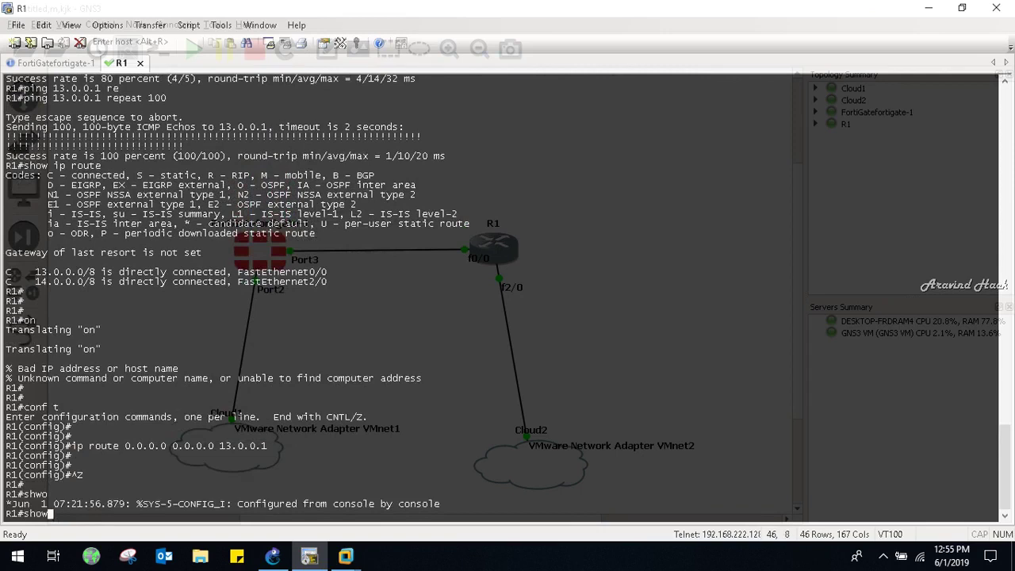
key("Return")
key("Return")
key("Return")
key("Return")
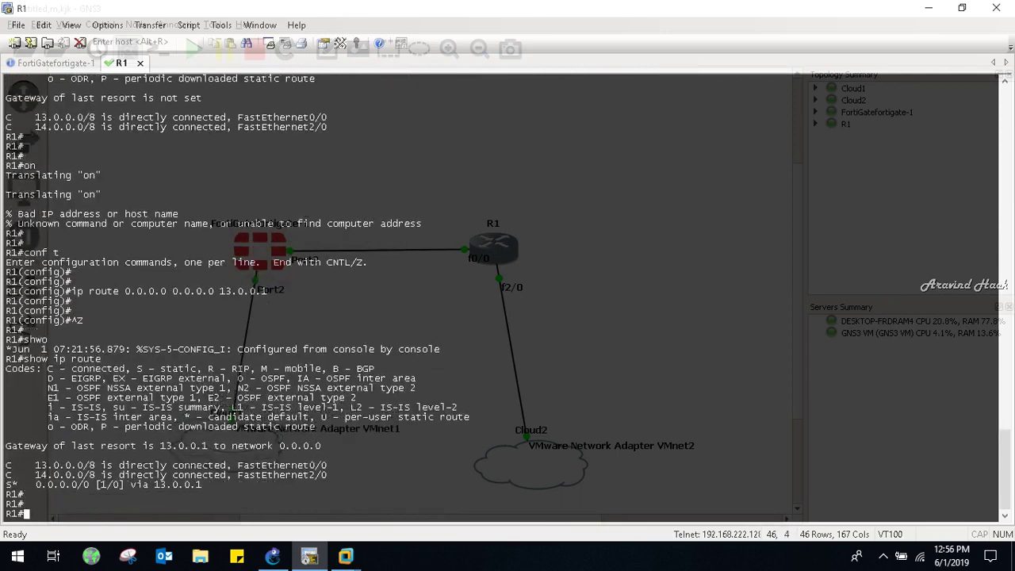
- Ping 12.0.0.1 with repeat 100 from R1, then switch to the Windows 7 VM
type("ping 12.0.0.1 re")
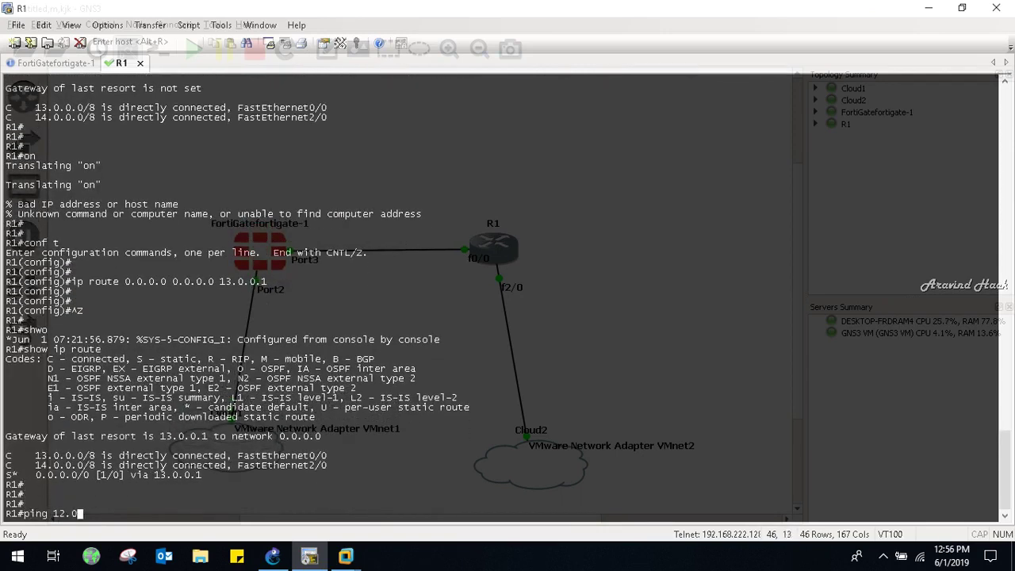
key("Tab")
type("100")
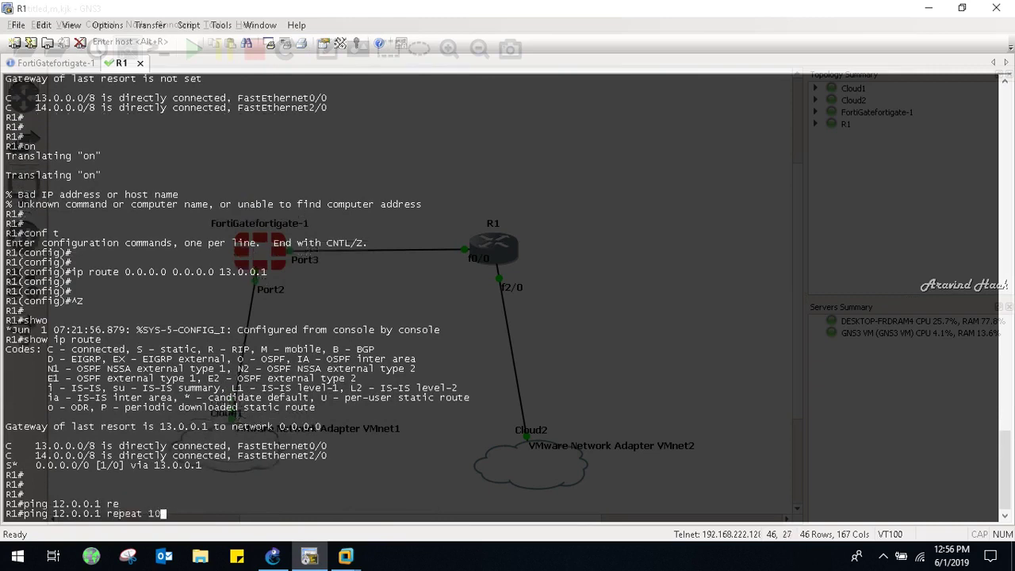
key("Return")
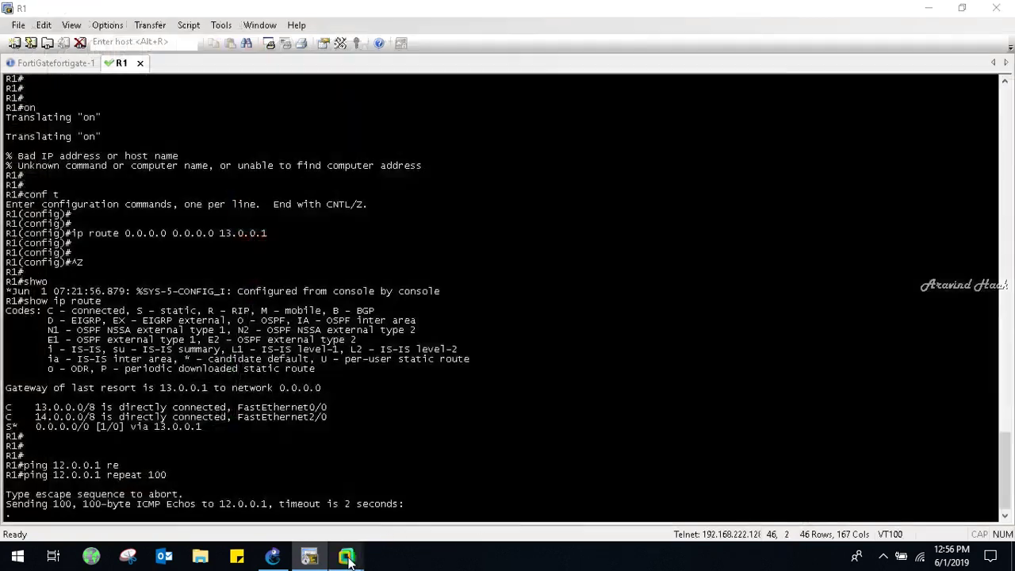
mouse_move(345, 551)
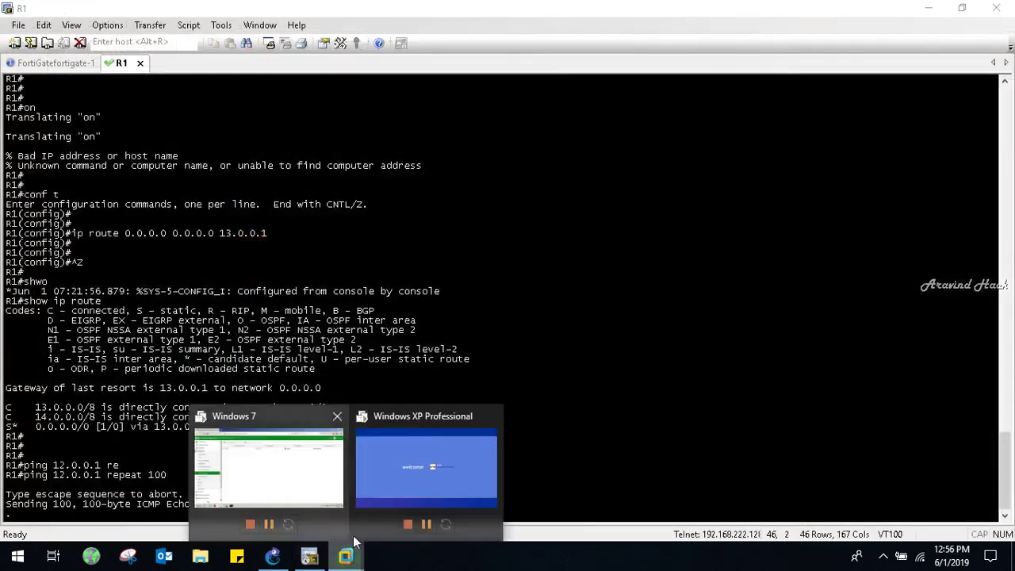
left_click(321, 466)
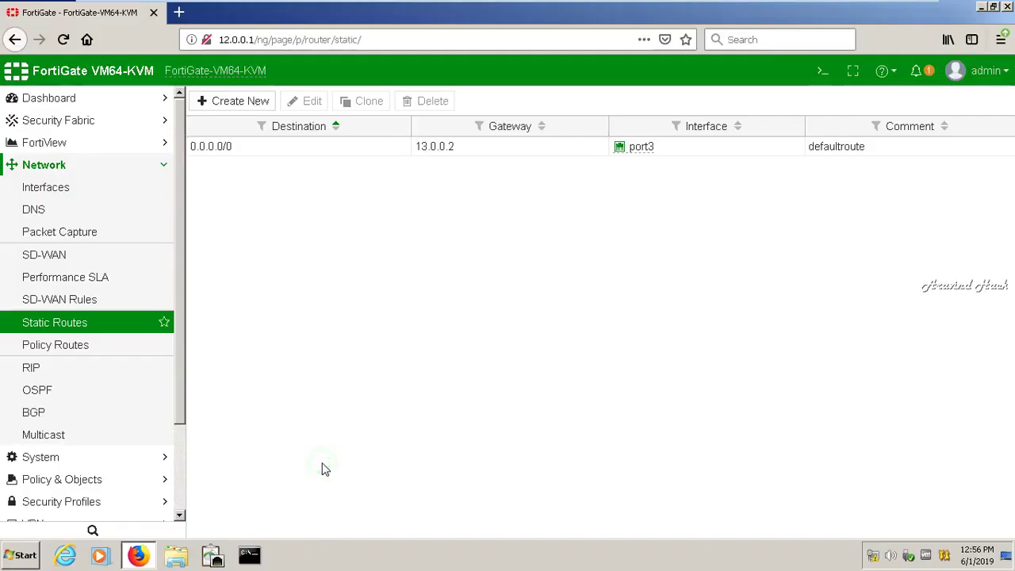
- Browse the Network, Security Profiles, User & Device and Policy & Objects sidebar sections
left_click(168, 166)
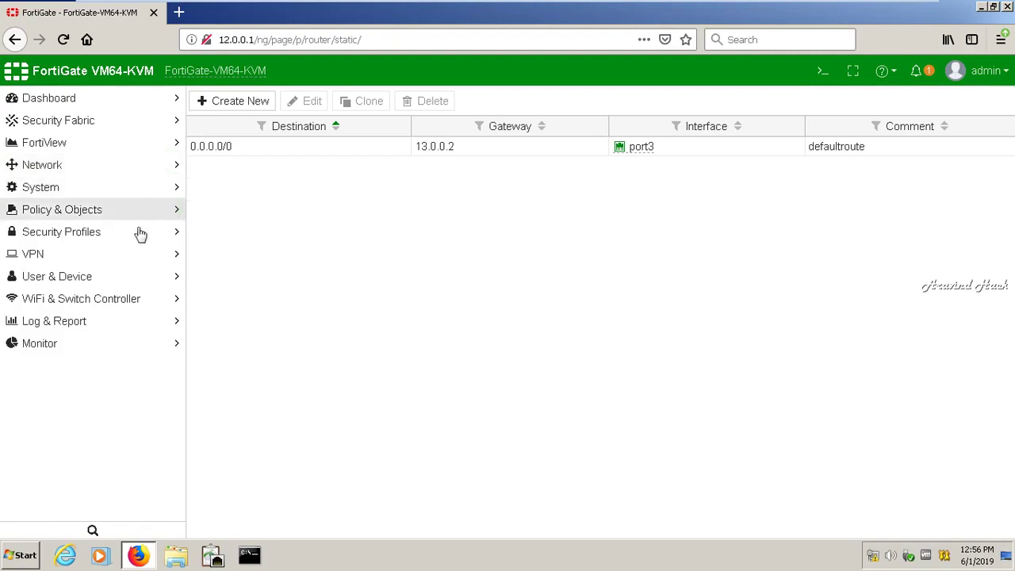
left_click(137, 232)
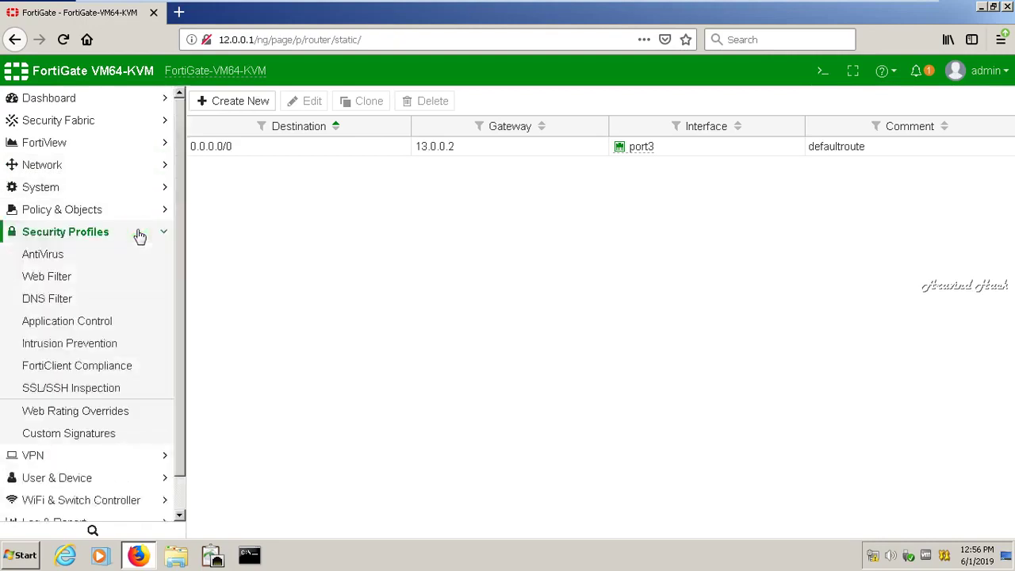
left_click(138, 235)
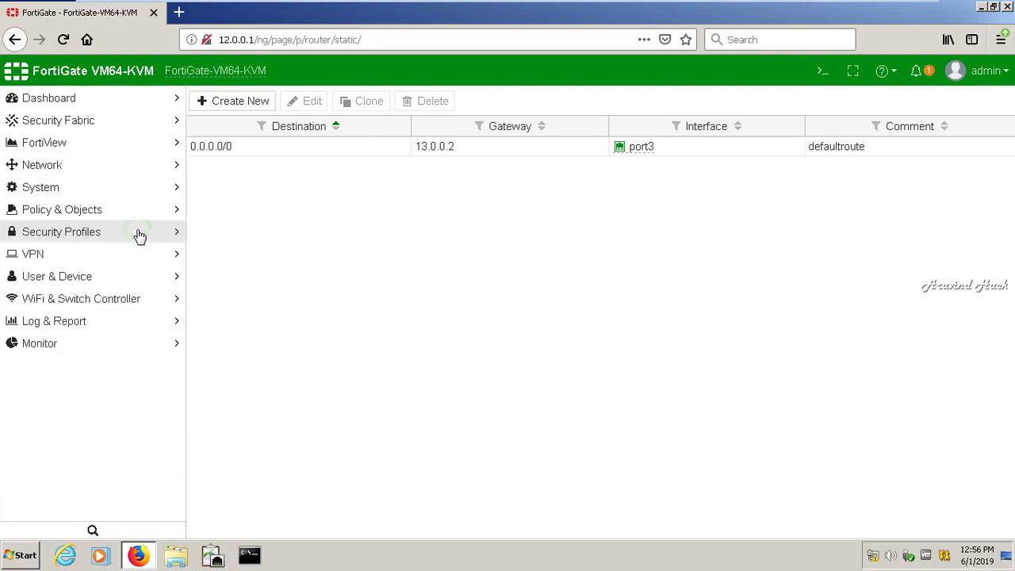
left_click(111, 276)
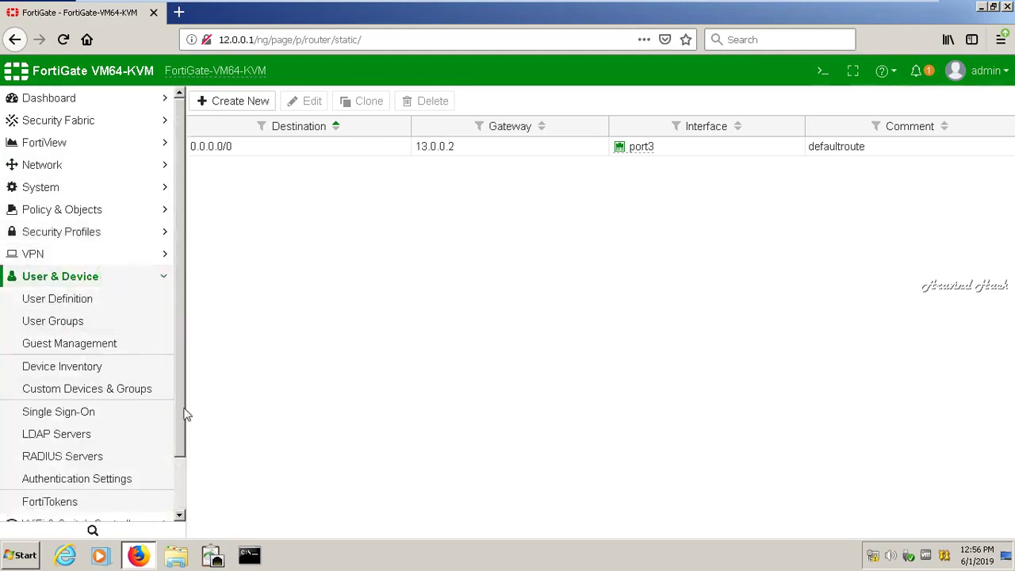
left_click(174, 422)
left_click_drag(175, 424, 177, 398)
left_click(157, 277)
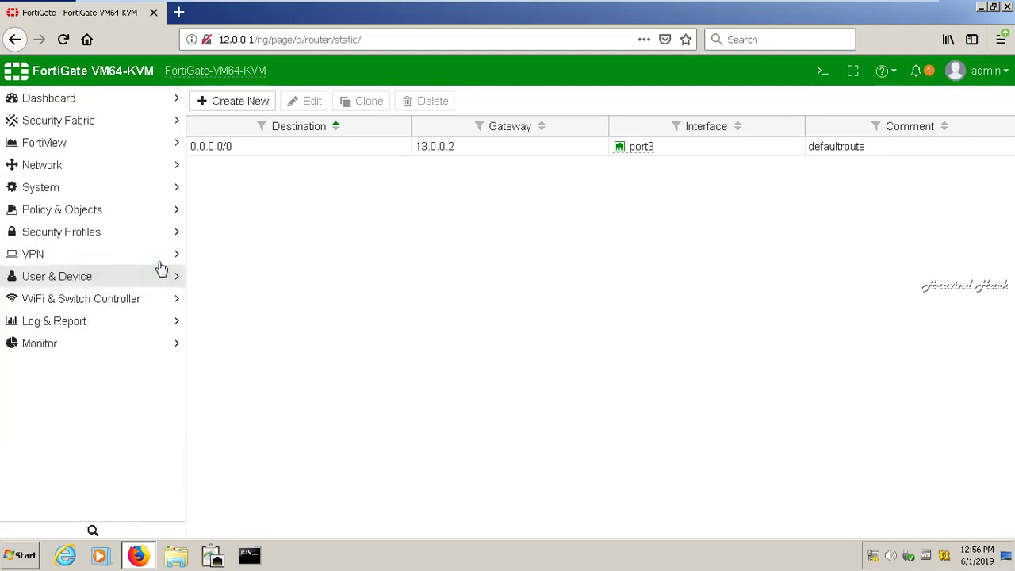
left_click(156, 238)
left_click(157, 241)
left_click(157, 214)
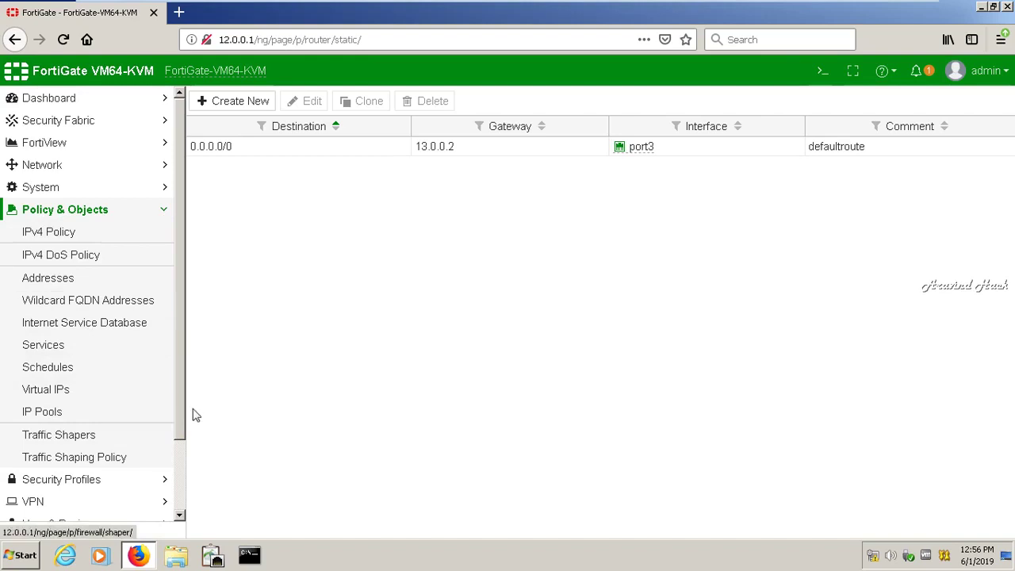
left_click_drag(179, 416, 179, 493)
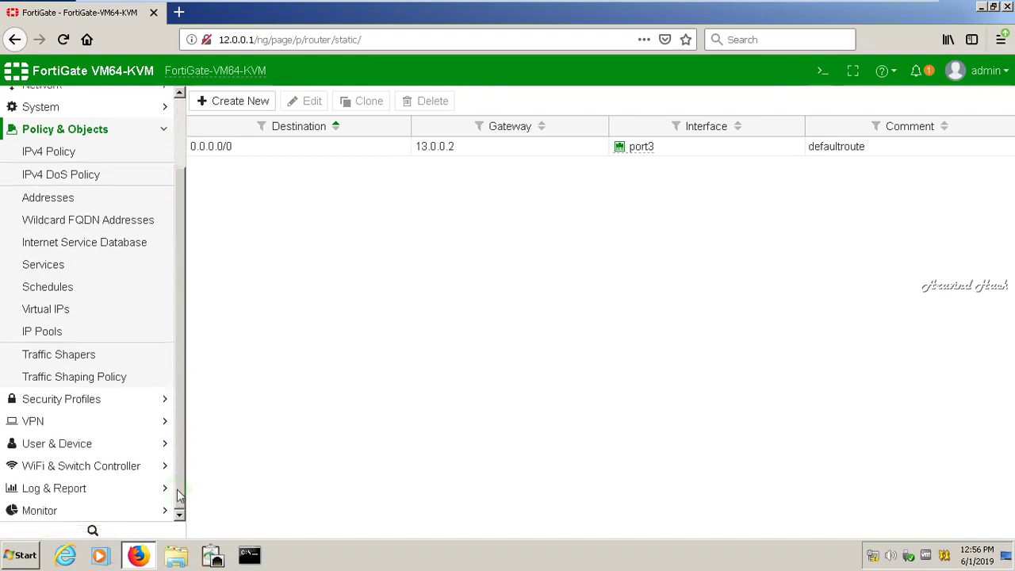
- Apply the Authentication Settings with timeout 5 and HTTP, HTTPS, FTP, TELNET enabled
left_click(146, 448)
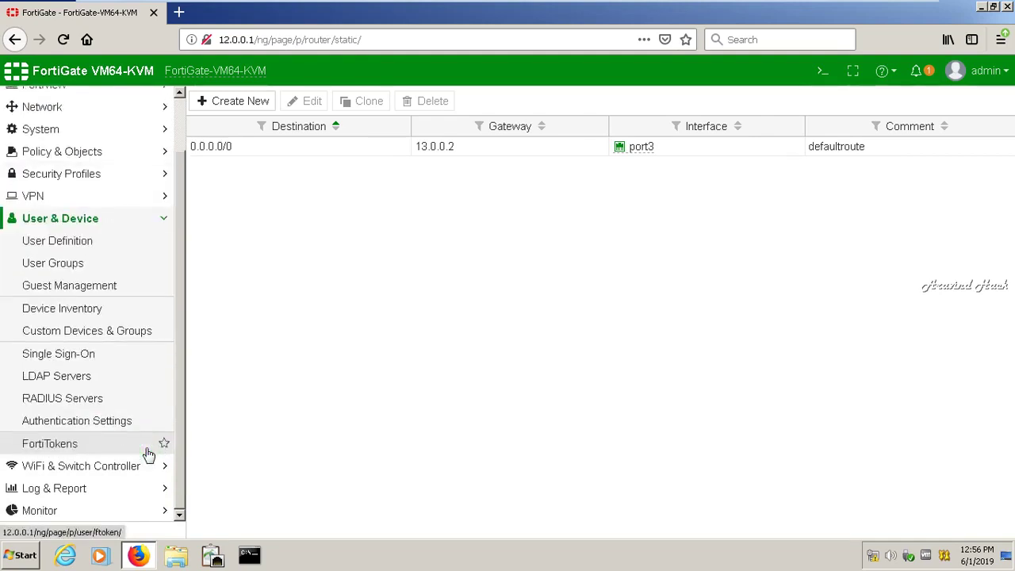
left_click(123, 420)
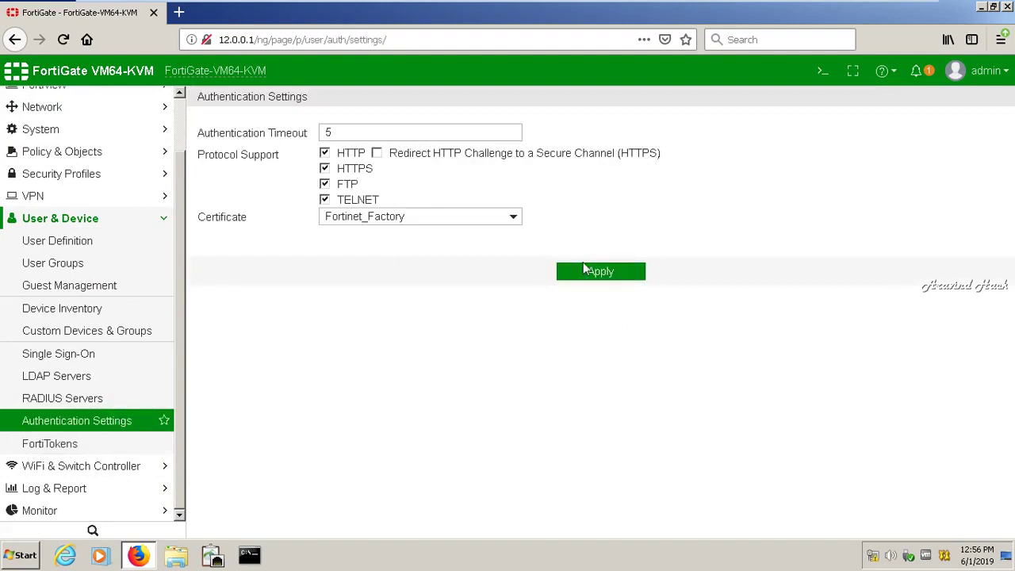
left_click(583, 270)
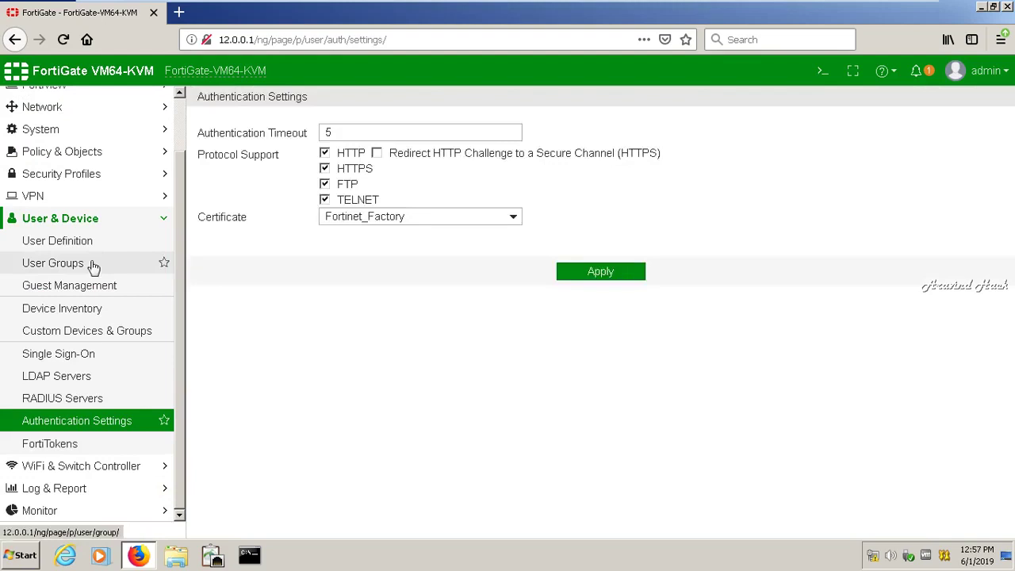
- Open Policy & Objects > IPv4 Policy
left_click(154, 216)
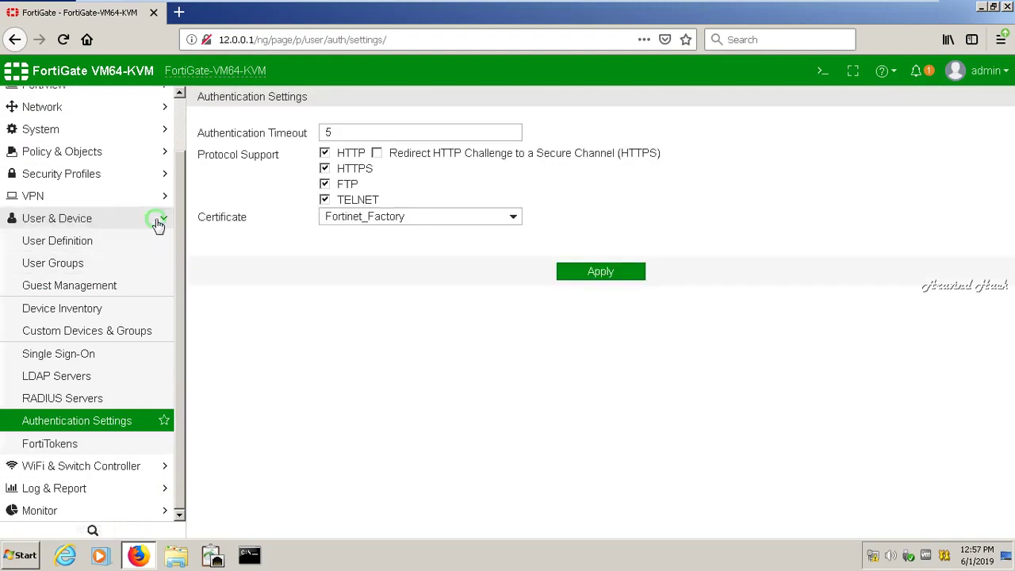
left_click(161, 211)
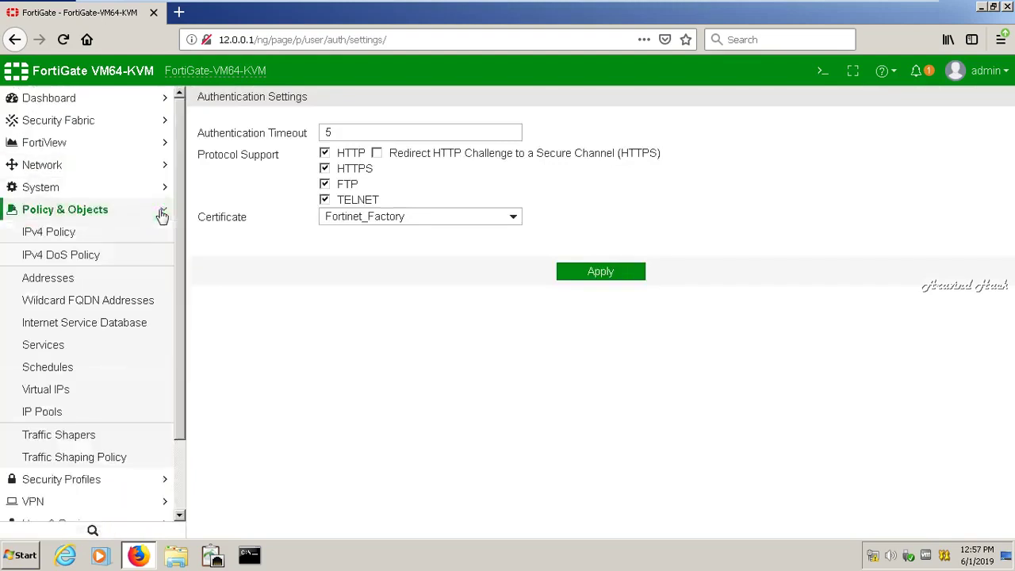
left_click(133, 237)
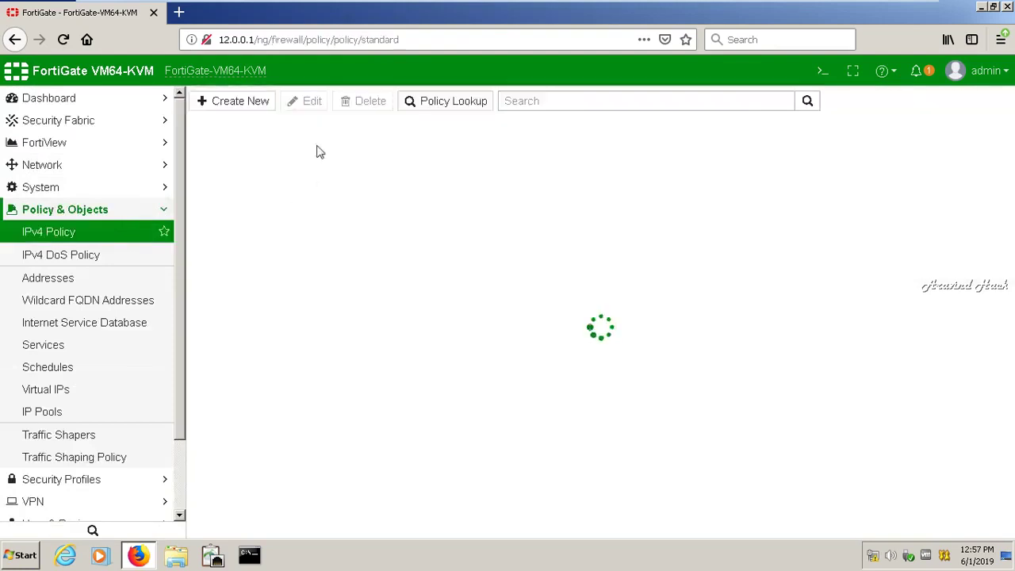
- Start a new firewall policy named local with incoming interface port2
left_click(248, 107)
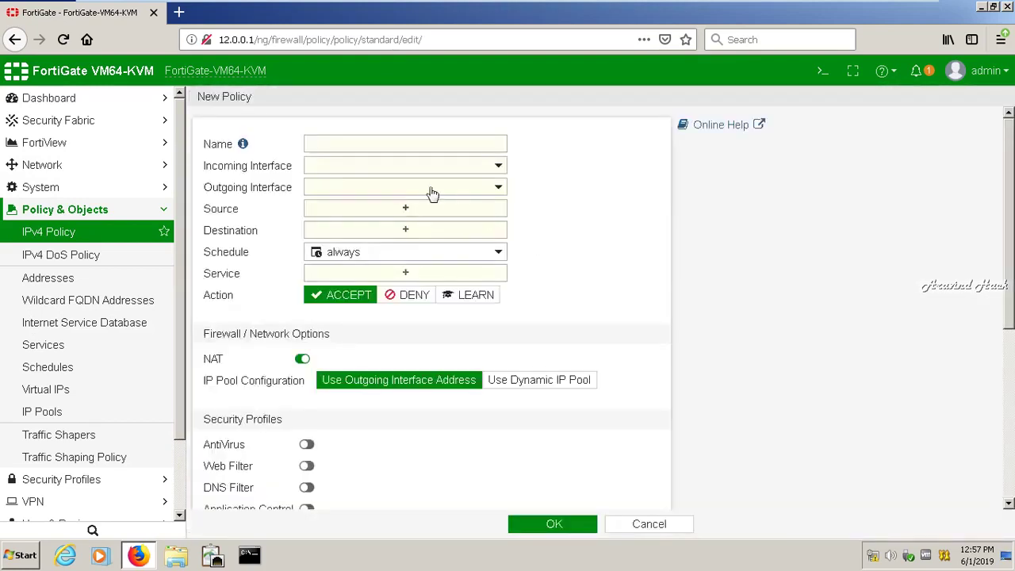
left_click(398, 143)
type("lod")
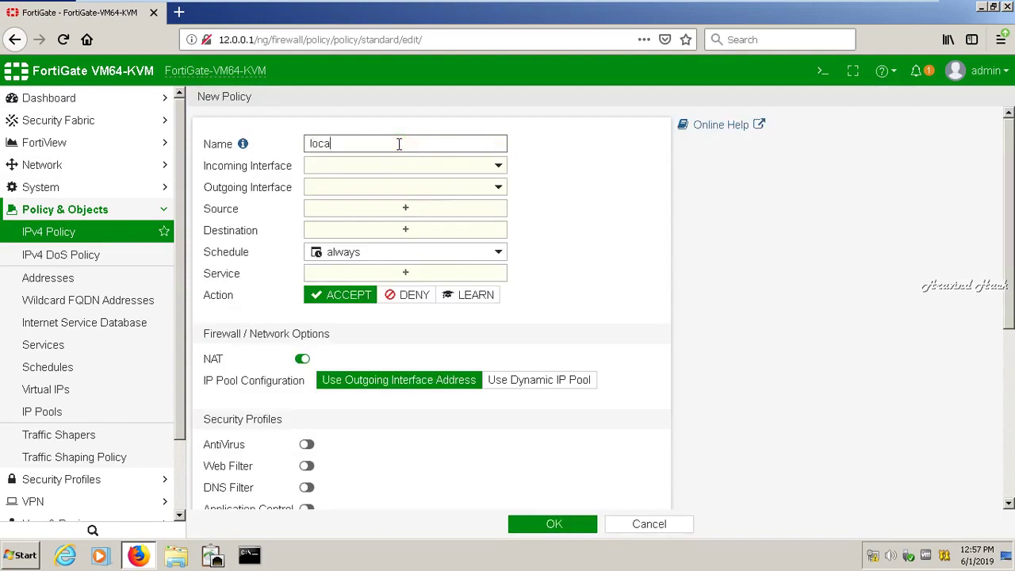
left_click(389, 168)
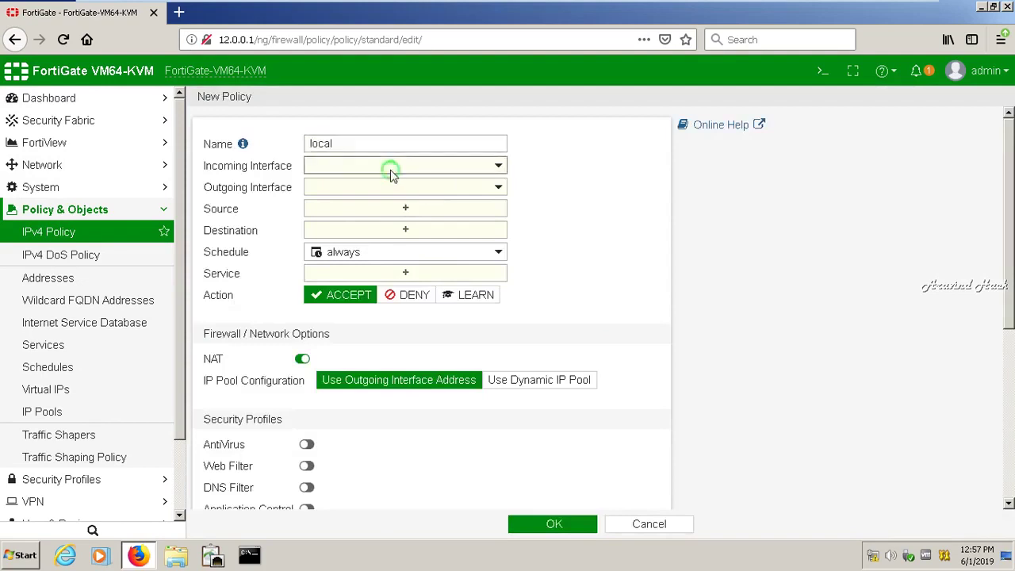
left_click(370, 228)
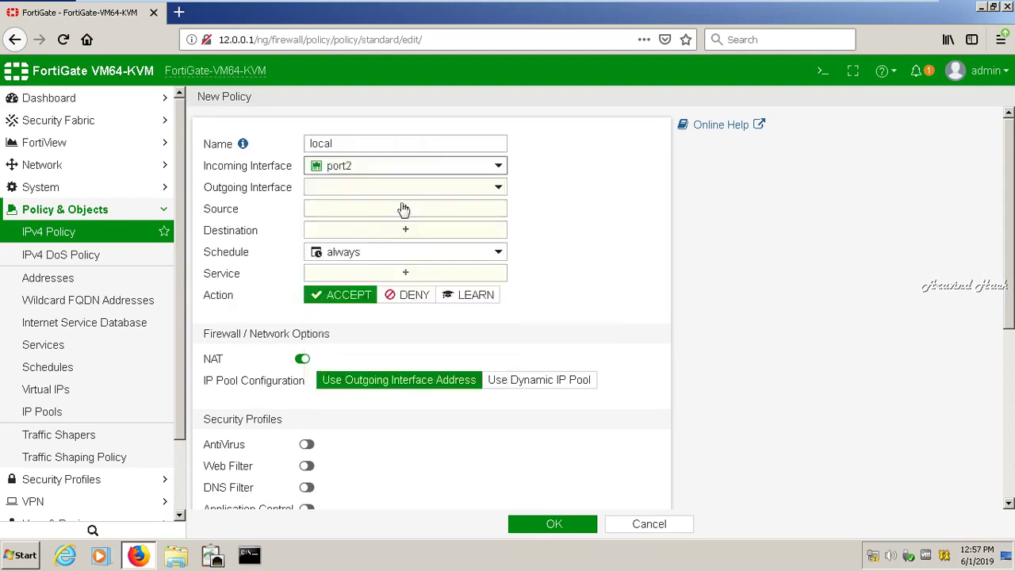
- Change the outgoing interface from port2 to port3 and open the Source entries list
left_click(422, 189)
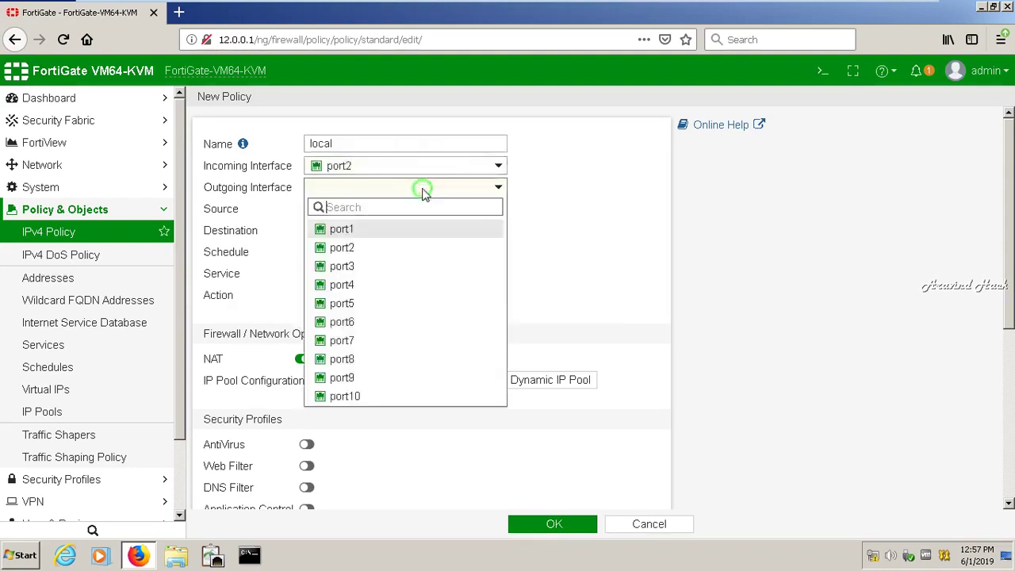
left_click(391, 249)
left_click(483, 189)
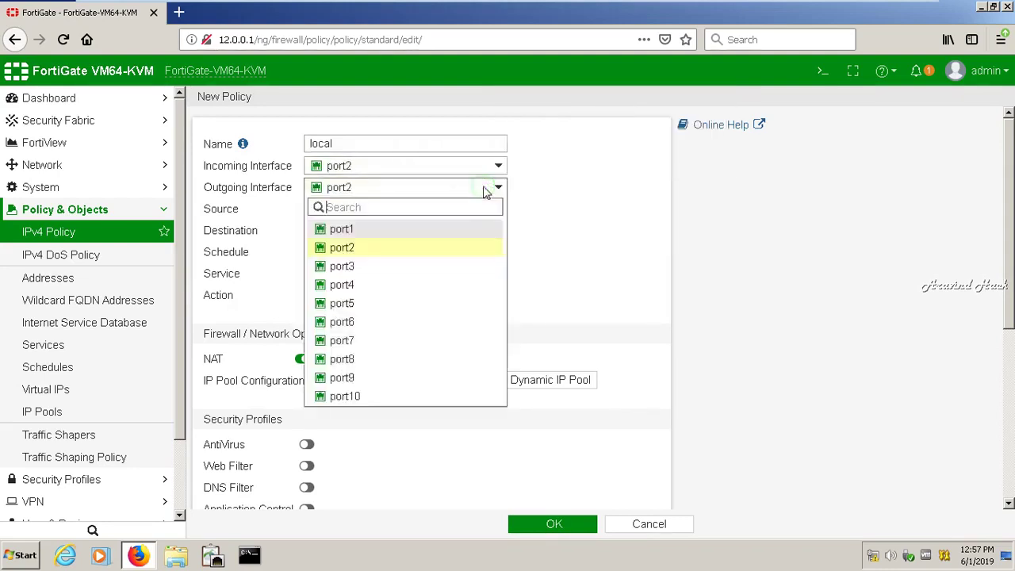
left_click(378, 268)
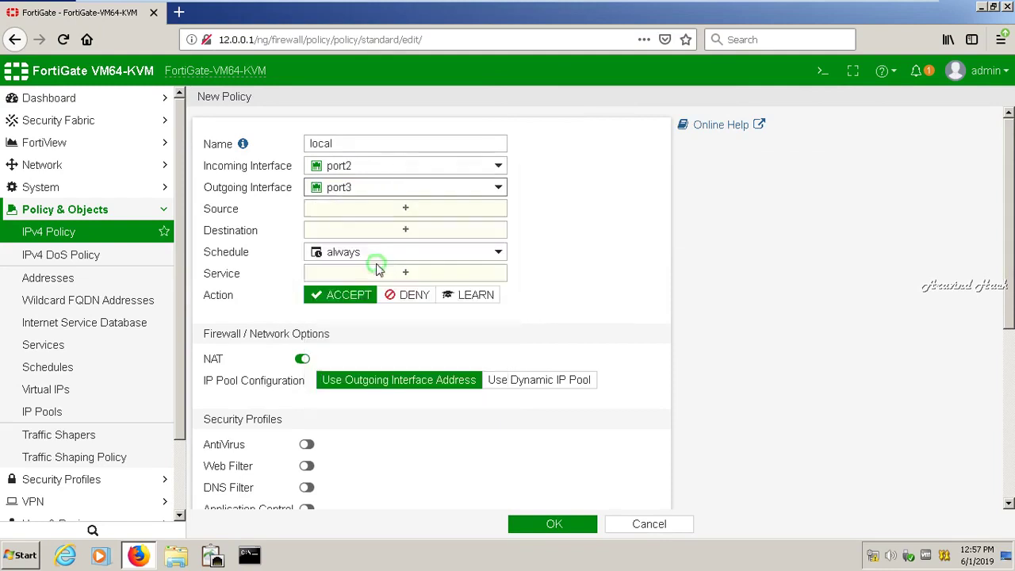
left_click(413, 209)
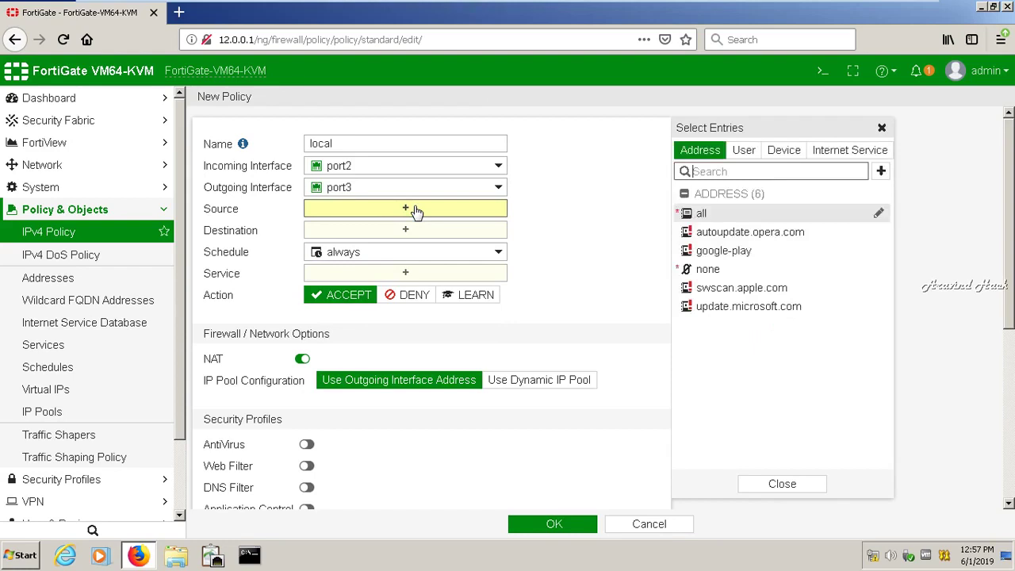
- Set the policy source to local user aravind, replacing Guest-group
left_click(742, 151)
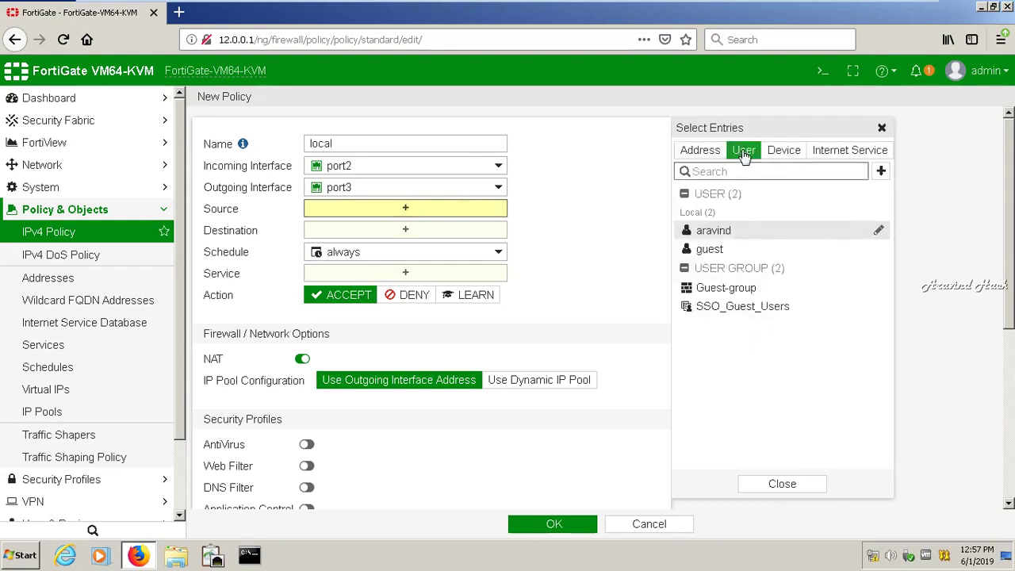
mouse_move(754, 298)
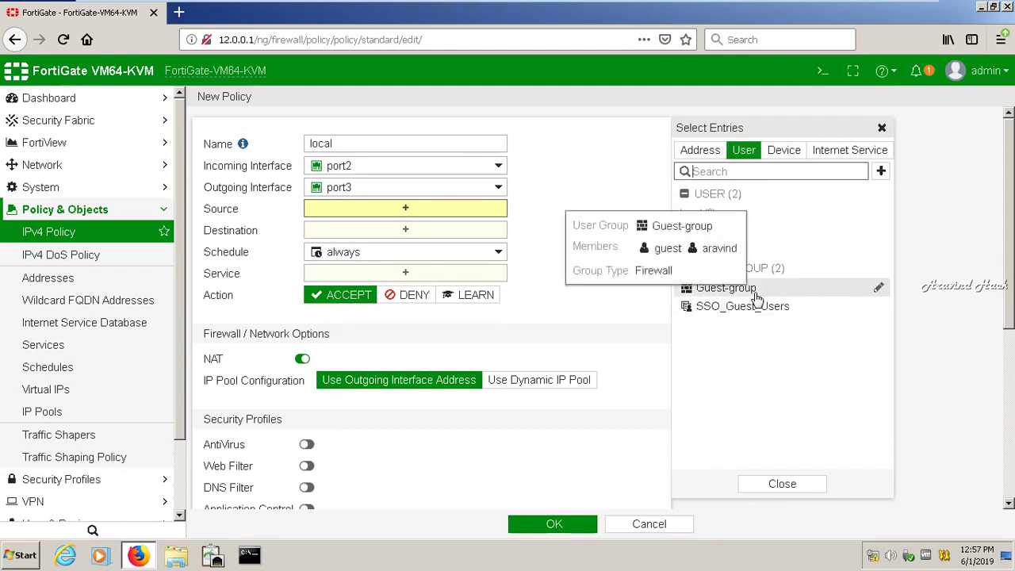
left_click(753, 294)
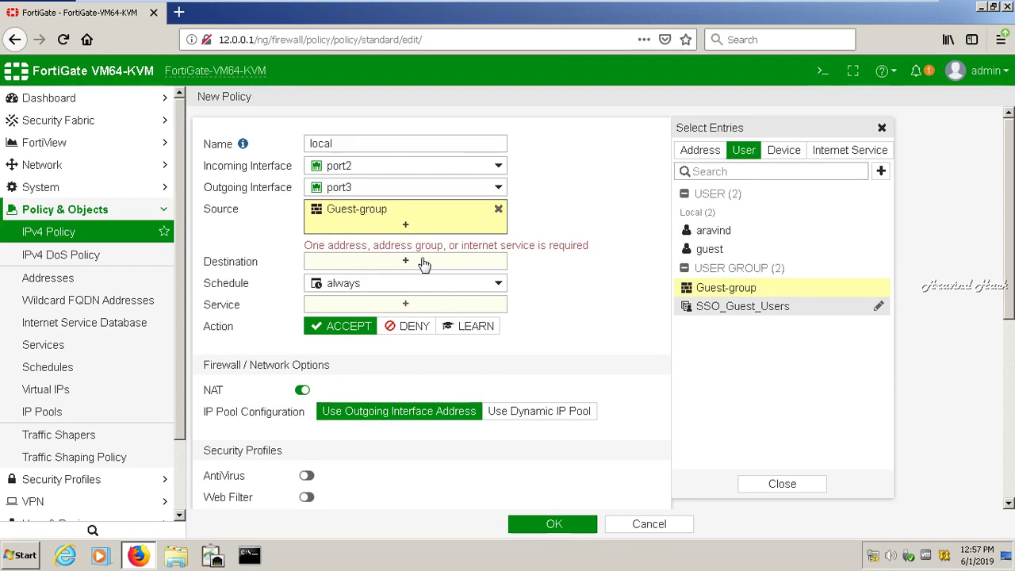
left_click(498, 210)
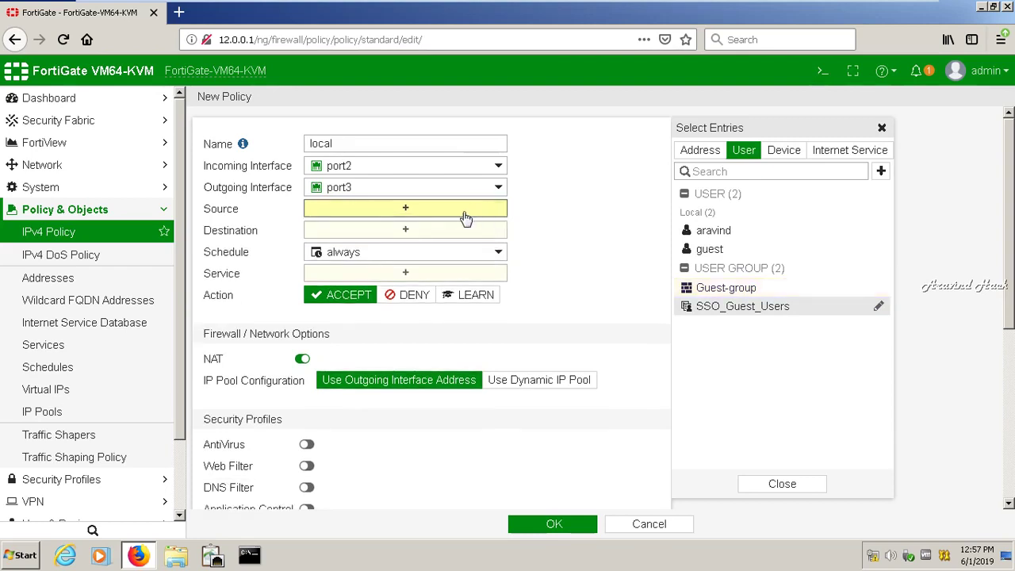
left_click(465, 217)
left_click(426, 210)
left_click(426, 212)
left_click(400, 210)
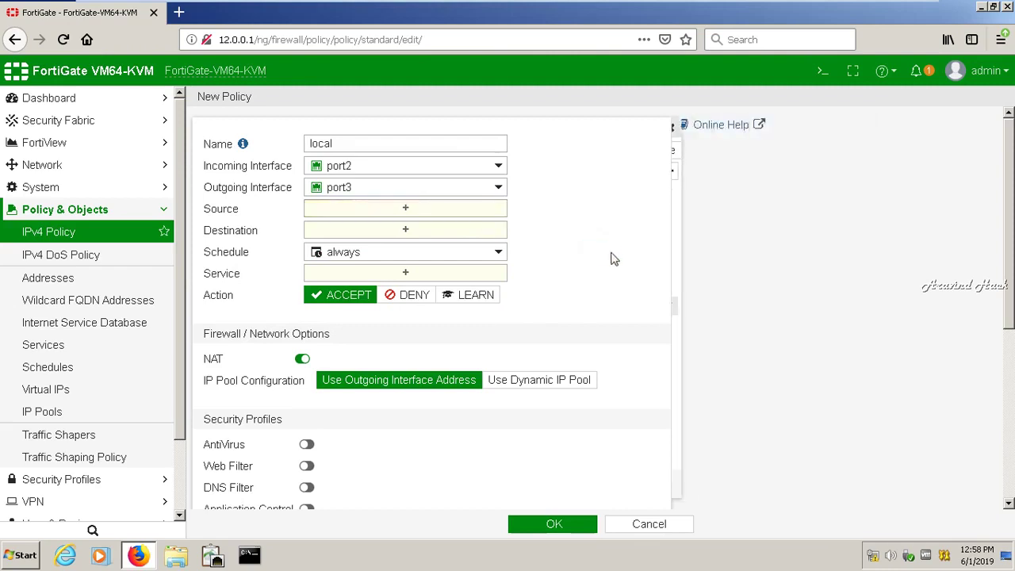
left_click(418, 212)
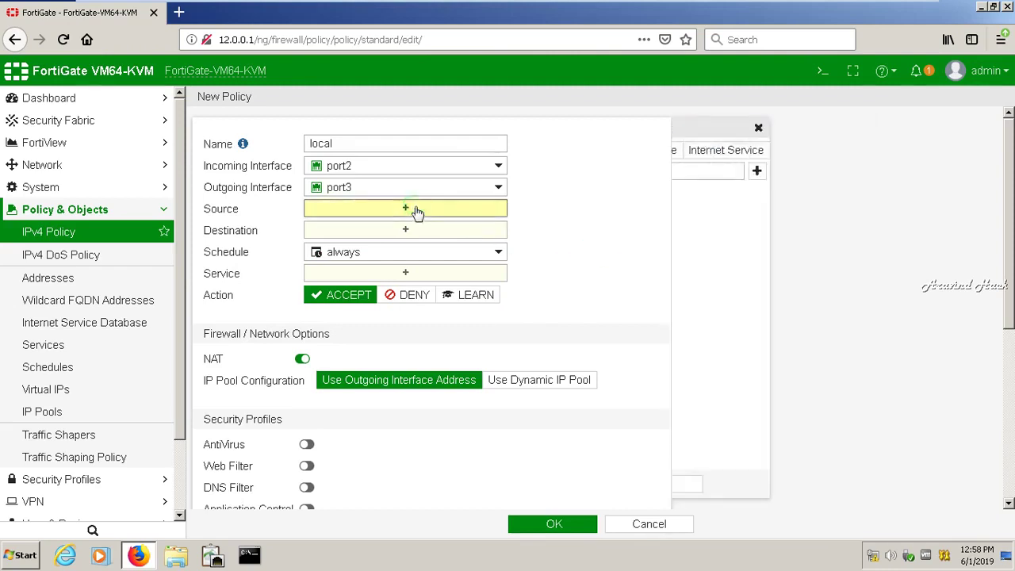
left_click(698, 235)
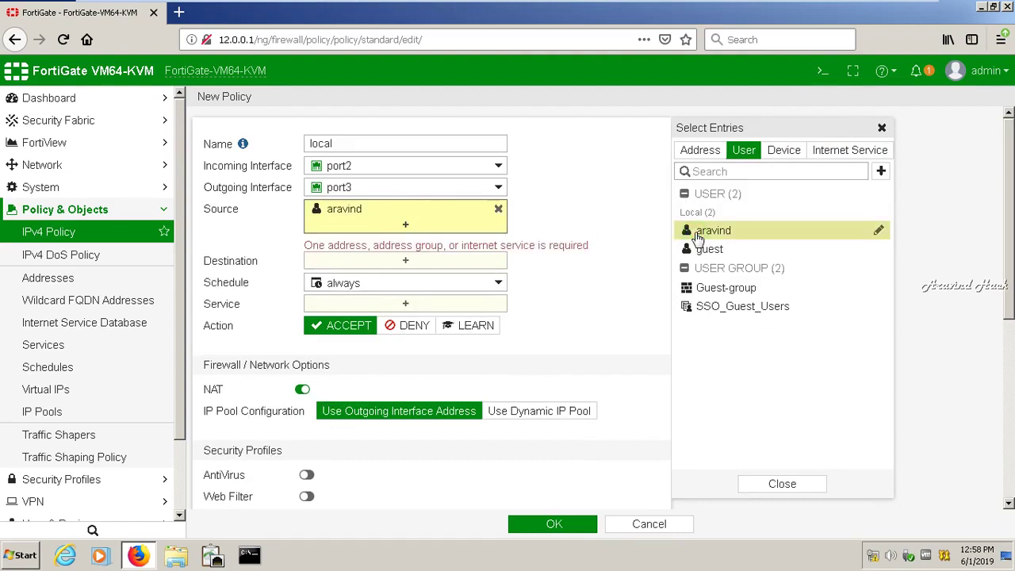
- Set destination all, schedule always and service ALL, and turn NAT off
left_click(448, 263)
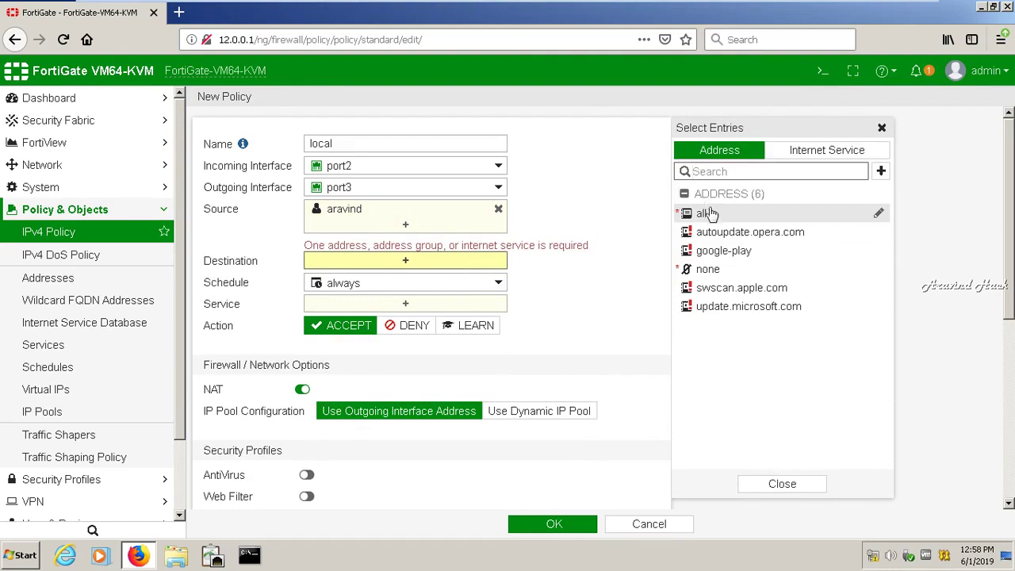
left_click(710, 212)
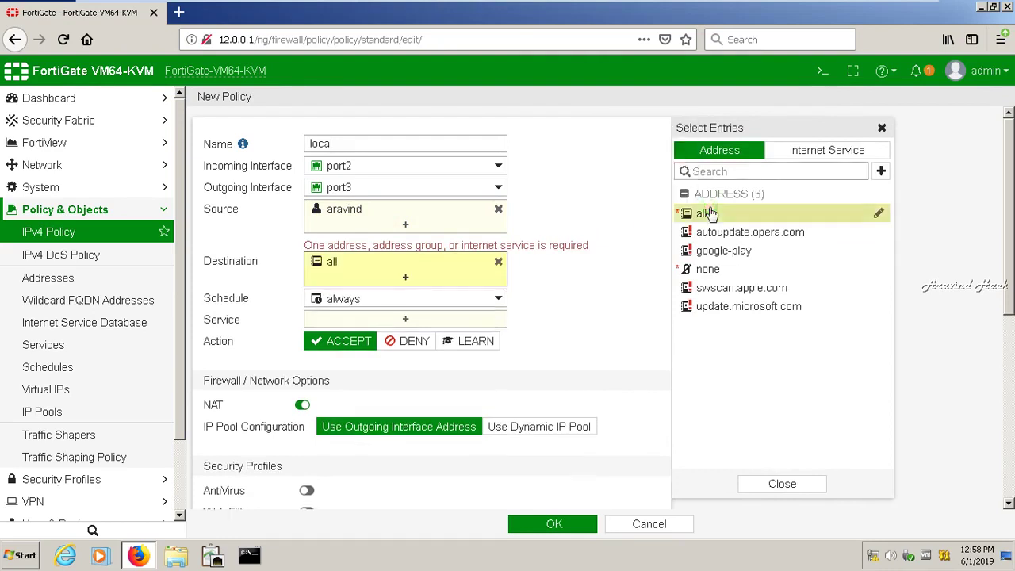
left_click(435, 305)
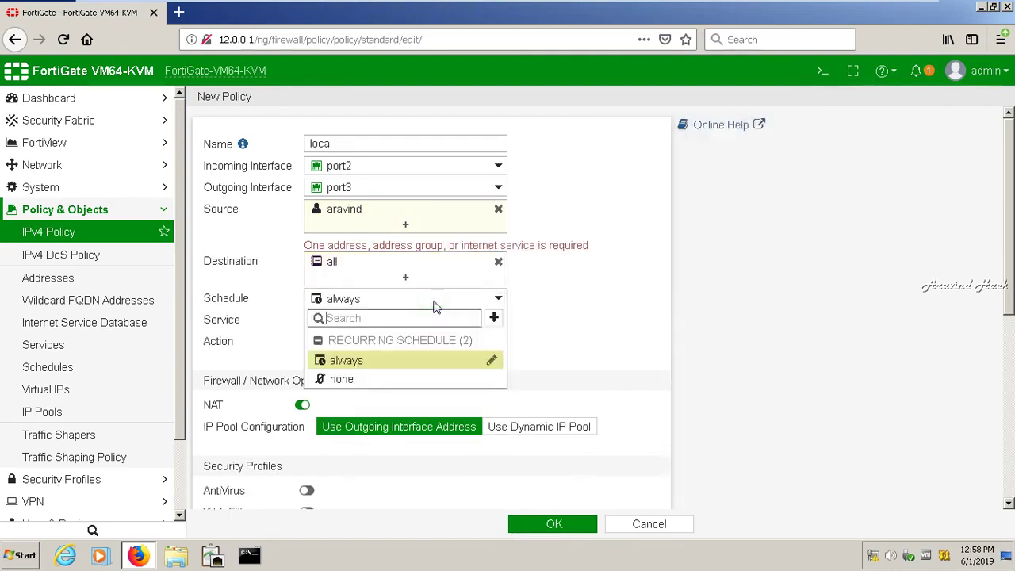
left_click(368, 361)
left_click(386, 320)
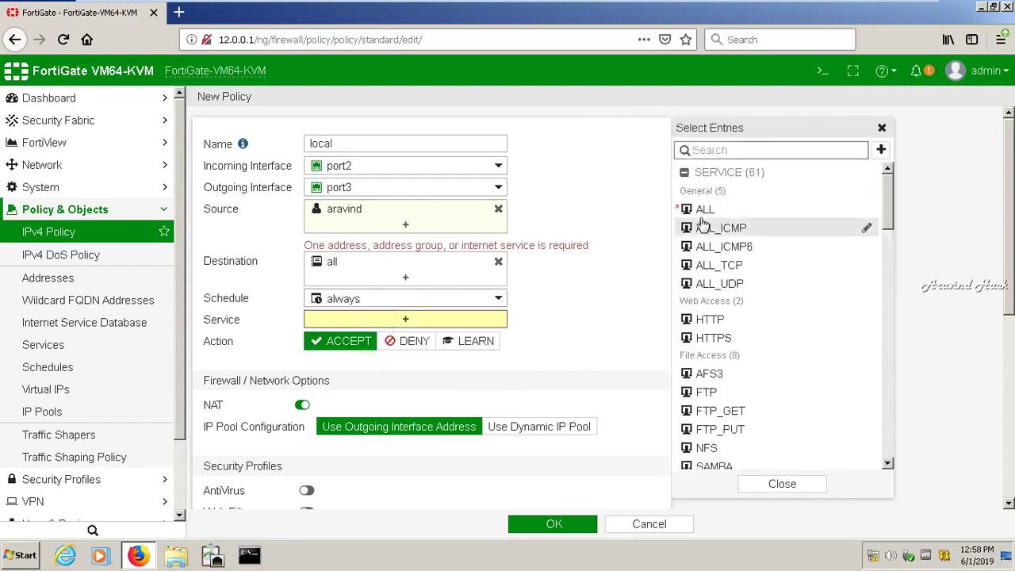
left_click(703, 208)
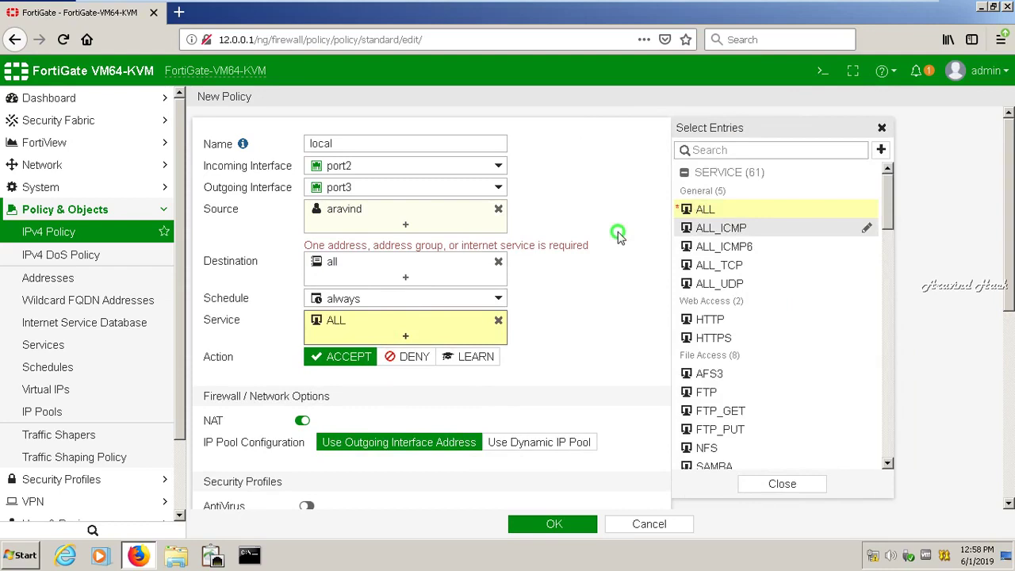
left_click(616, 236)
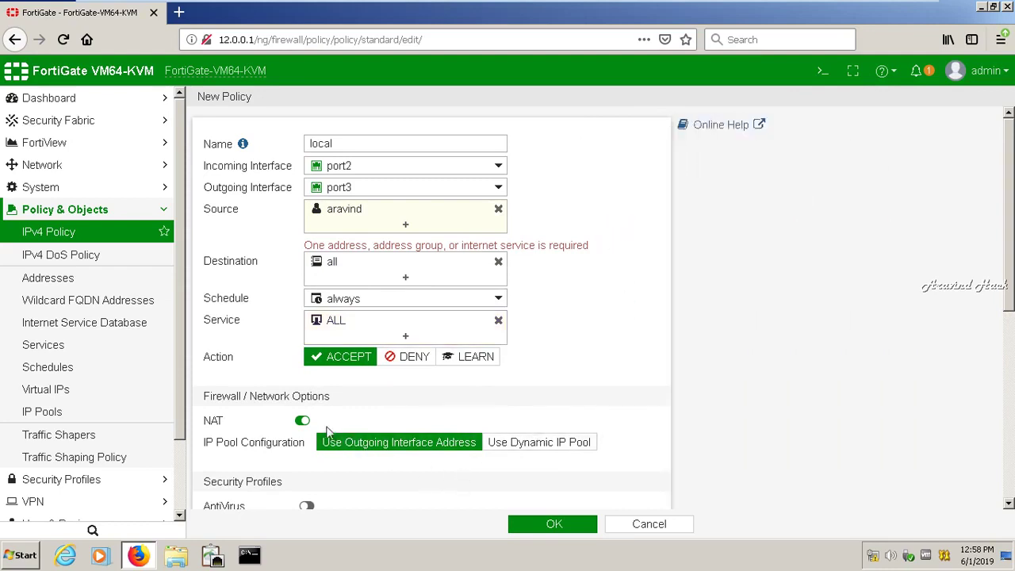
left_click(302, 424)
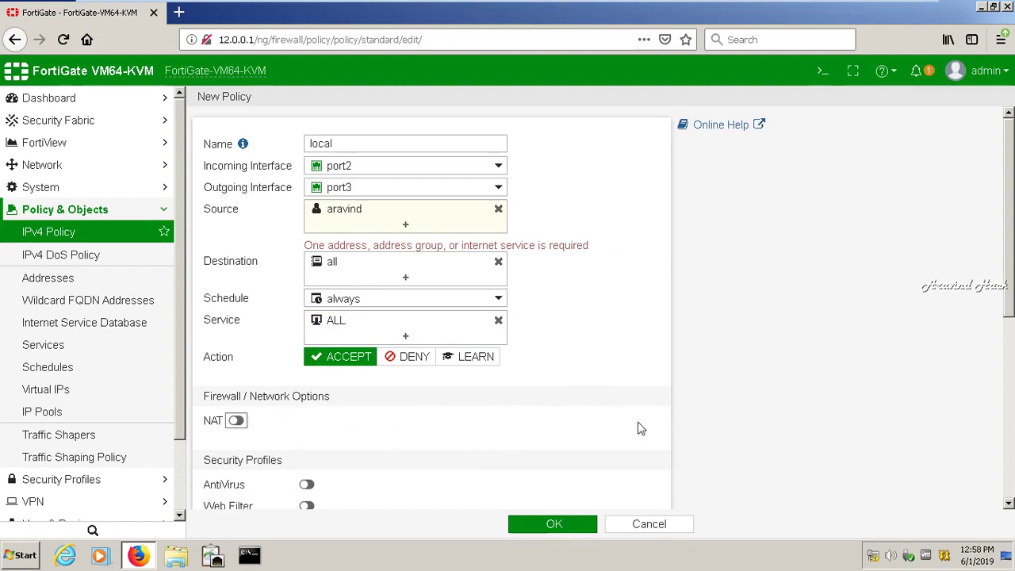
left_click_drag(1009, 311, 1009, 512)
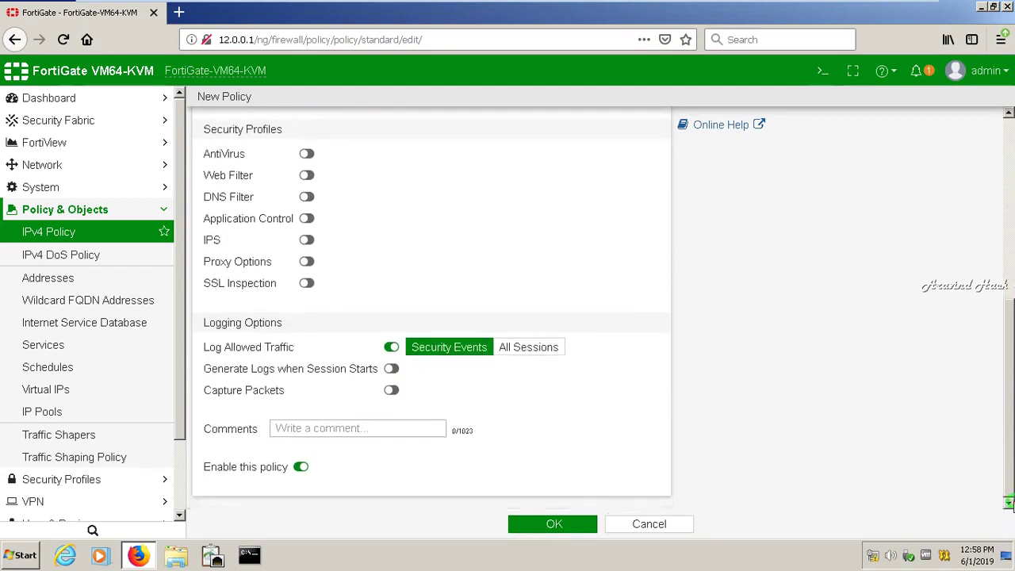
left_click_drag(1008, 504, 1008, 287)
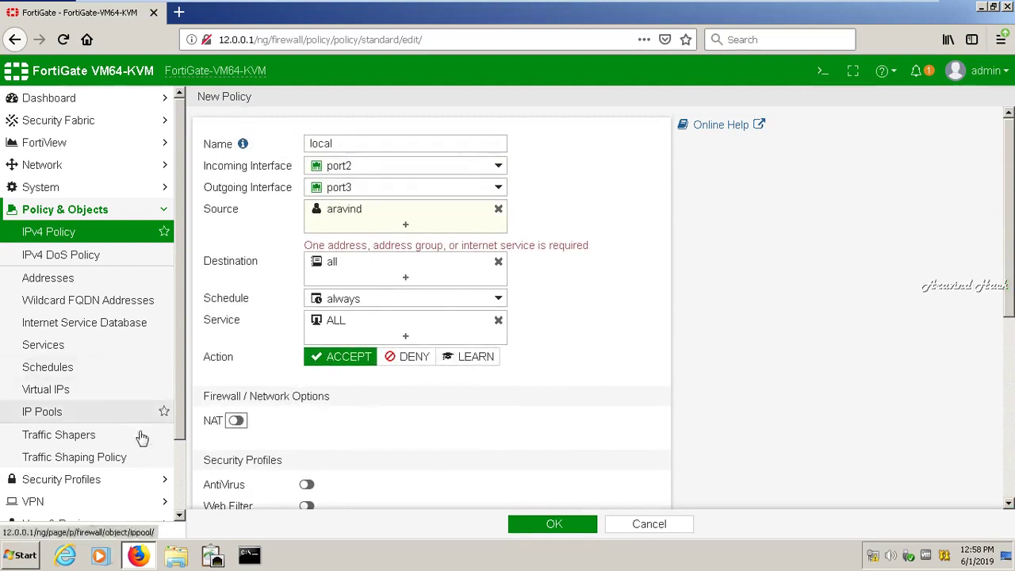
left_click_drag(179, 430, 183, 493)
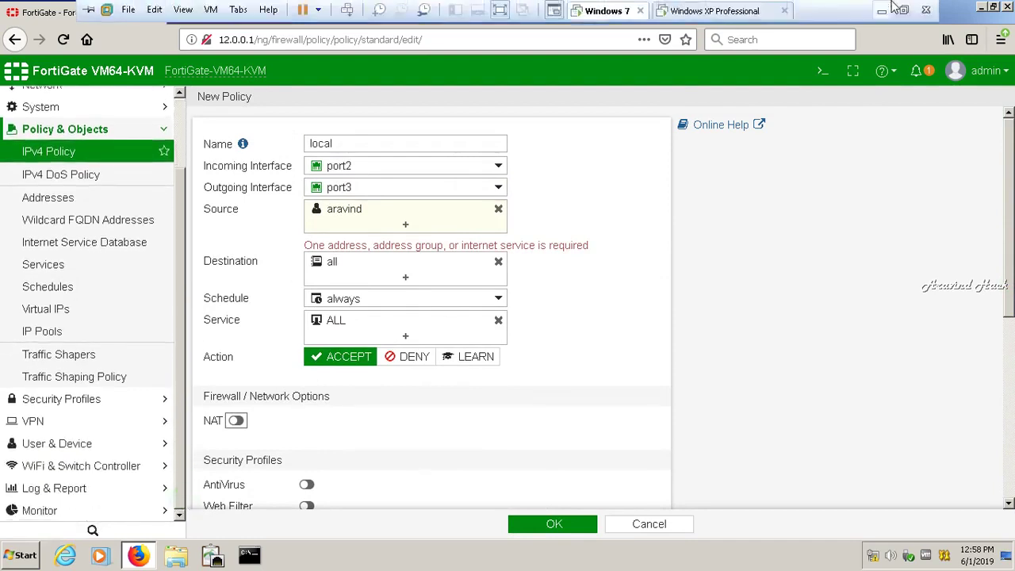
left_click(882, 5)
left_click(882, 555)
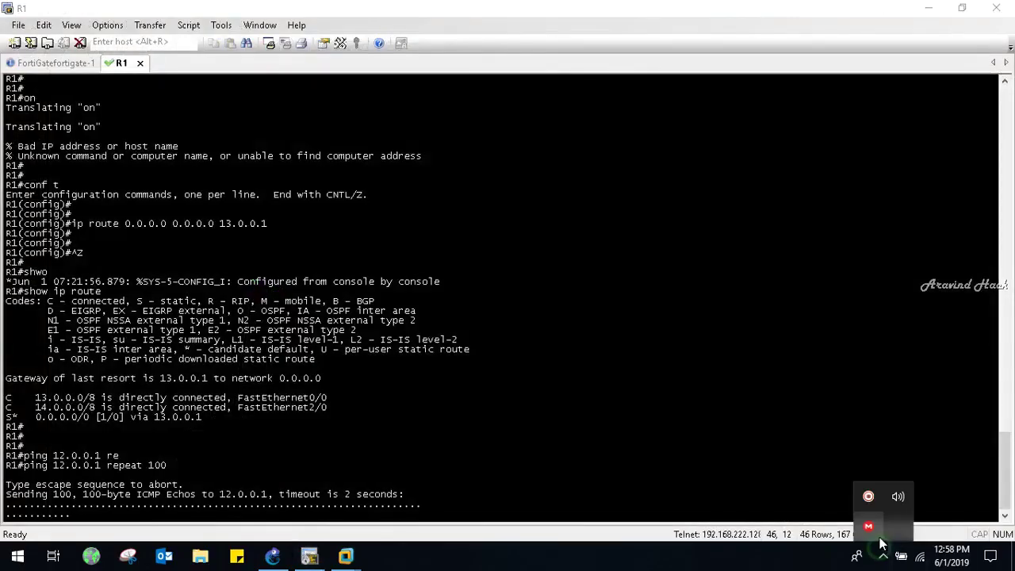
left_click(868, 496)
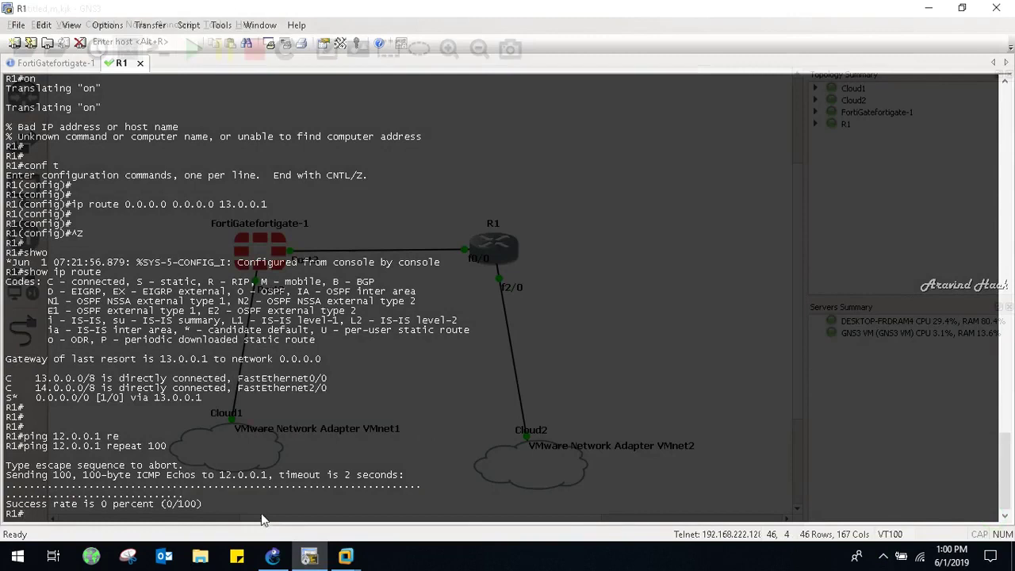
left_click(391, 566)
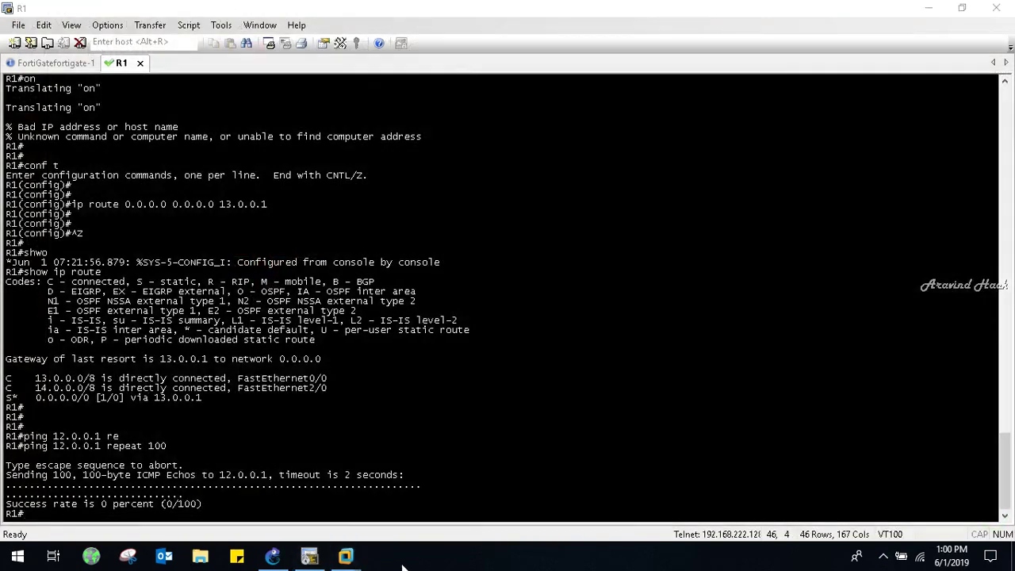
mouse_move(345, 557)
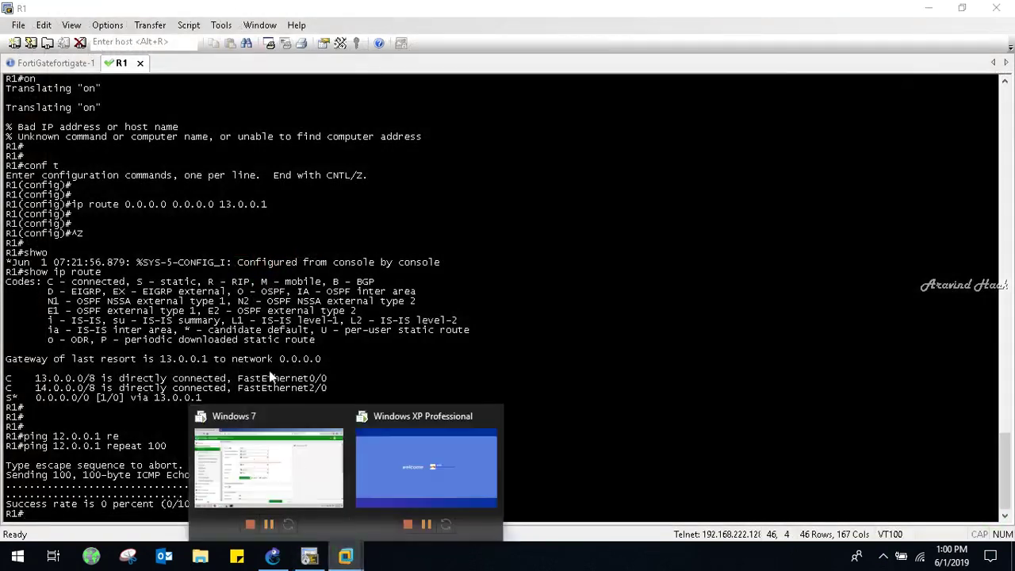
left_click(305, 445)
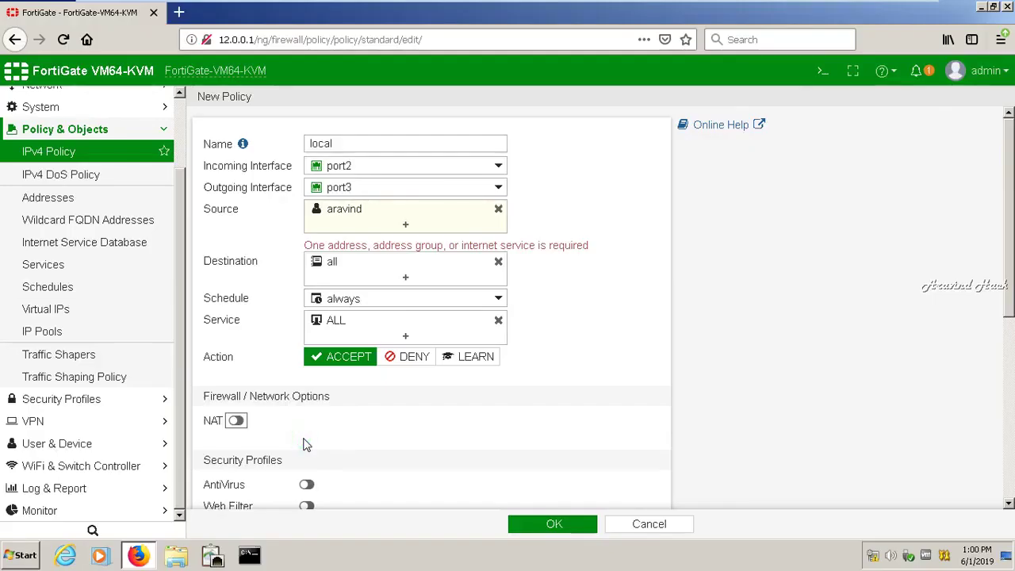
- Abandon the unfinished policy and go to User & Device > User Groups
left_click(164, 130)
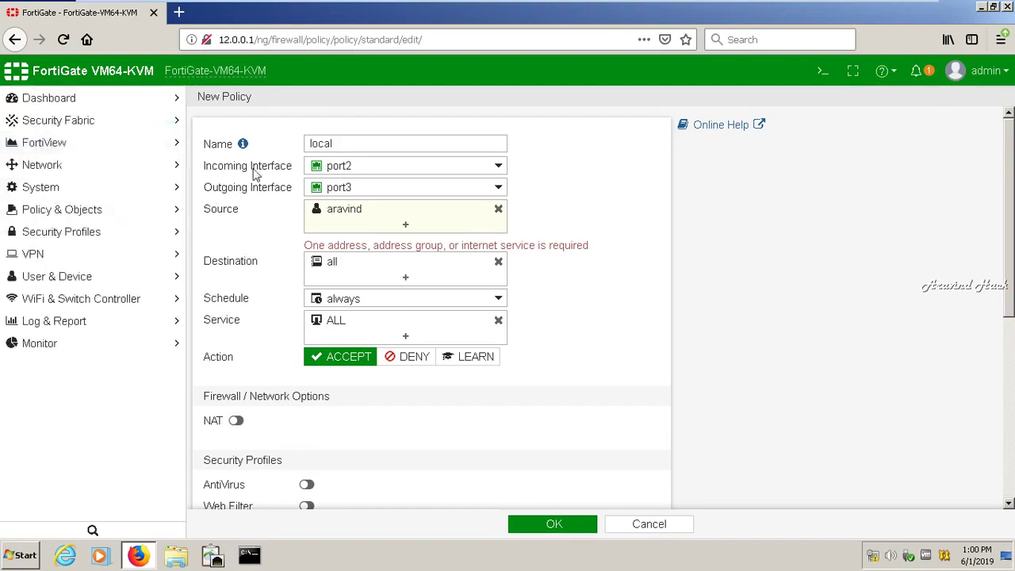
left_click(638, 527)
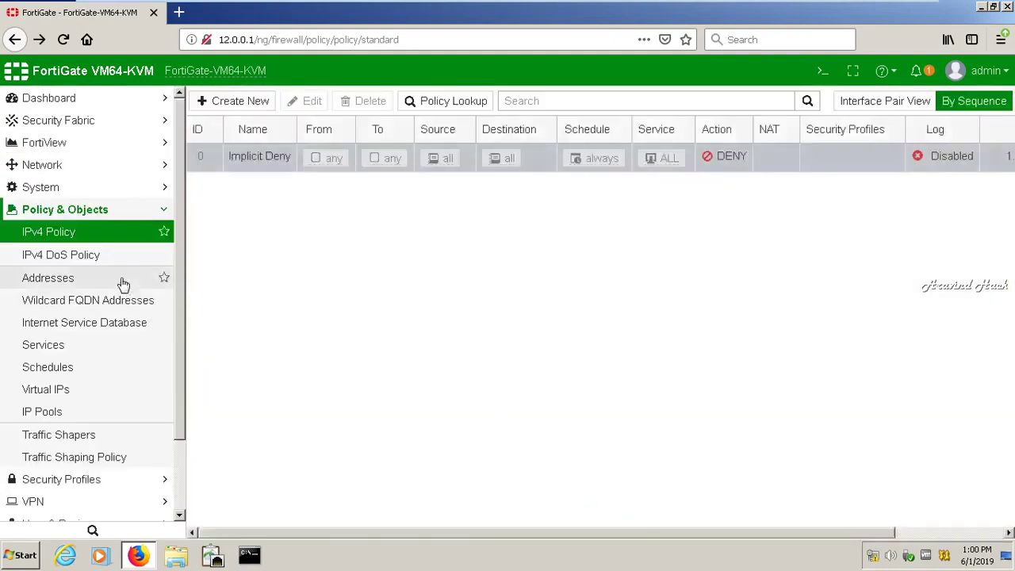
left_click(168, 213)
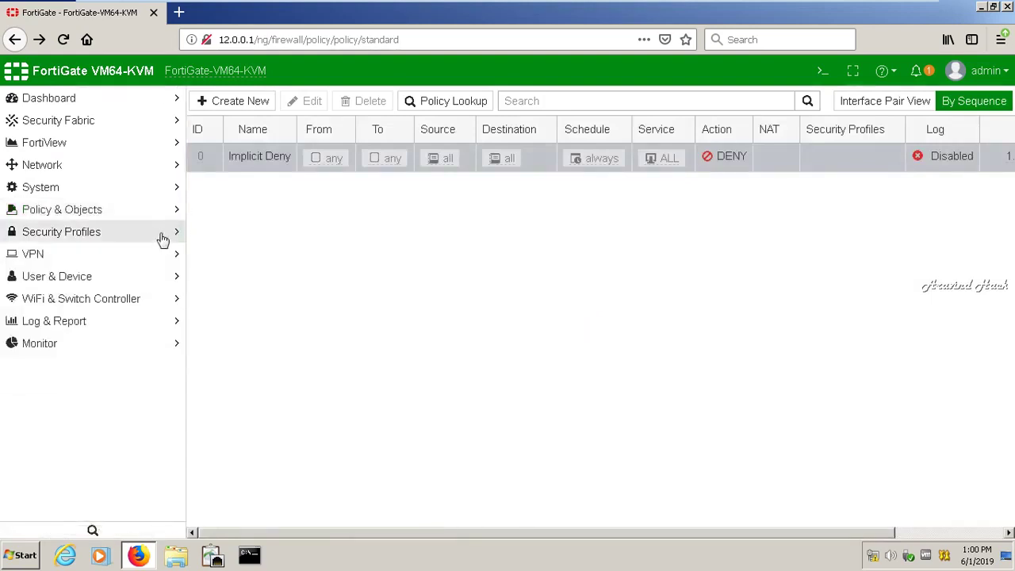
left_click(151, 277)
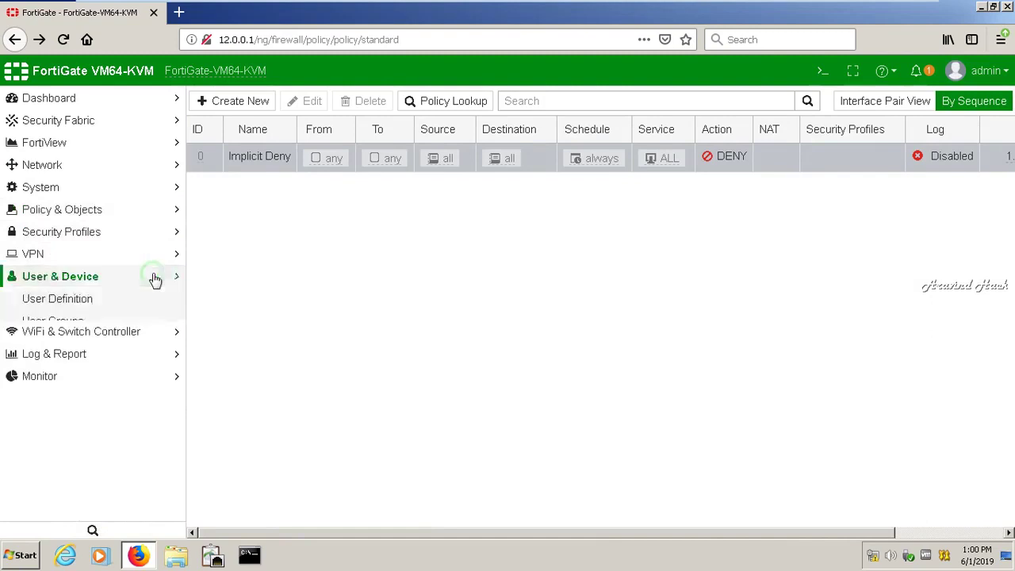
left_click(52, 322)
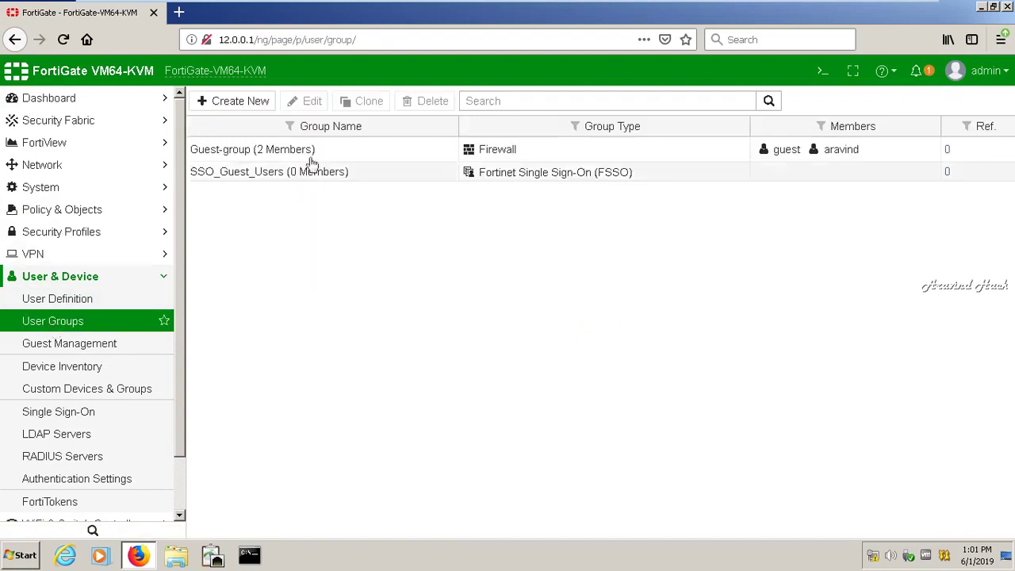
- Delete Guest-group after confirming, leaving SSO_Guest_Users selected
left_click(319, 157)
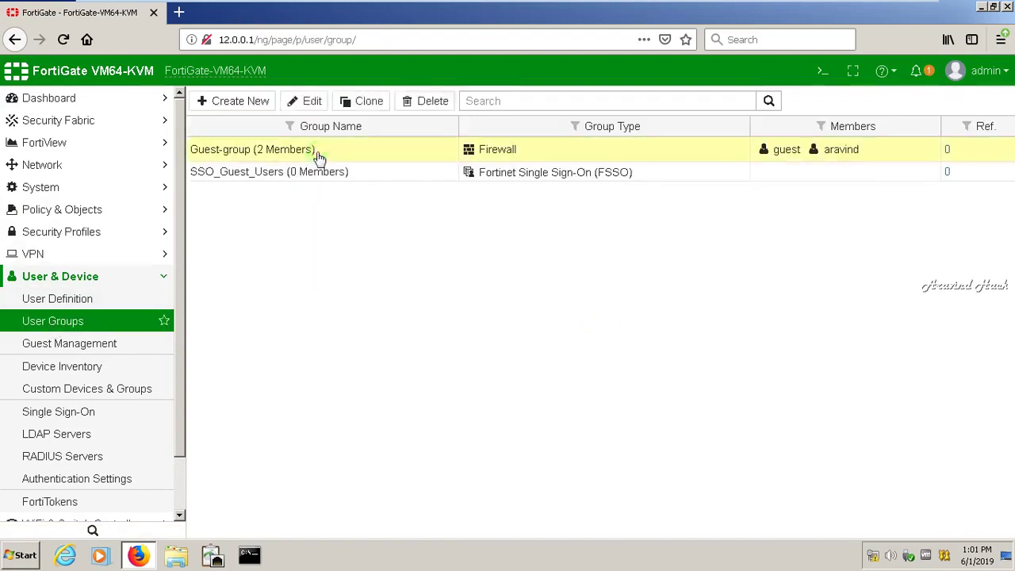
left_click(432, 109)
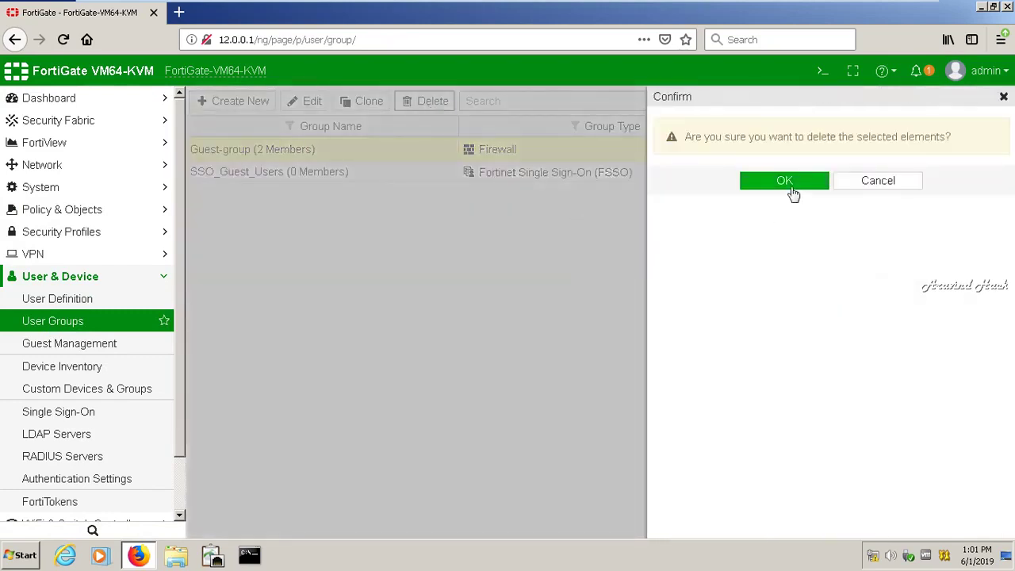
left_click(784, 181)
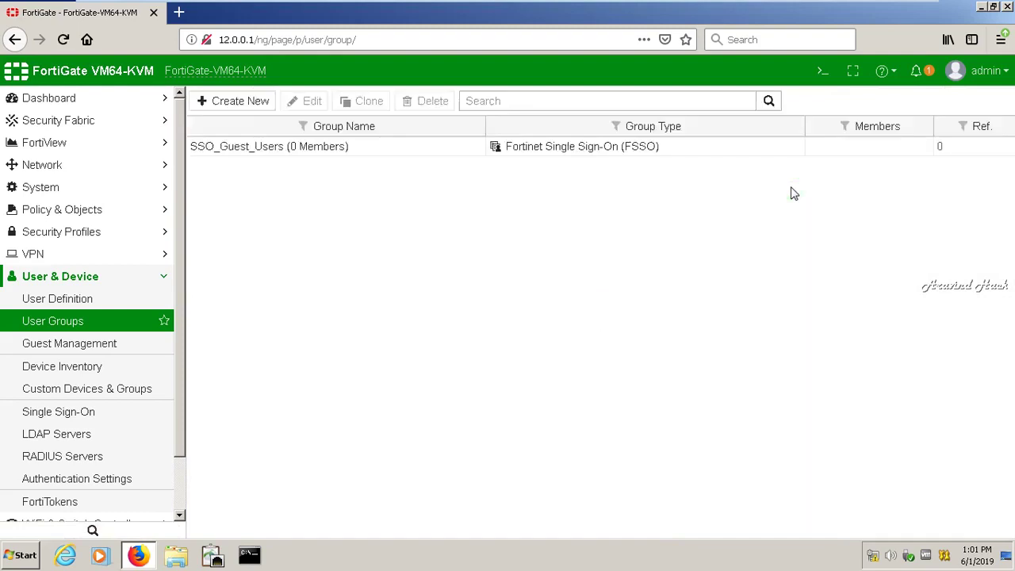
left_click(497, 152)
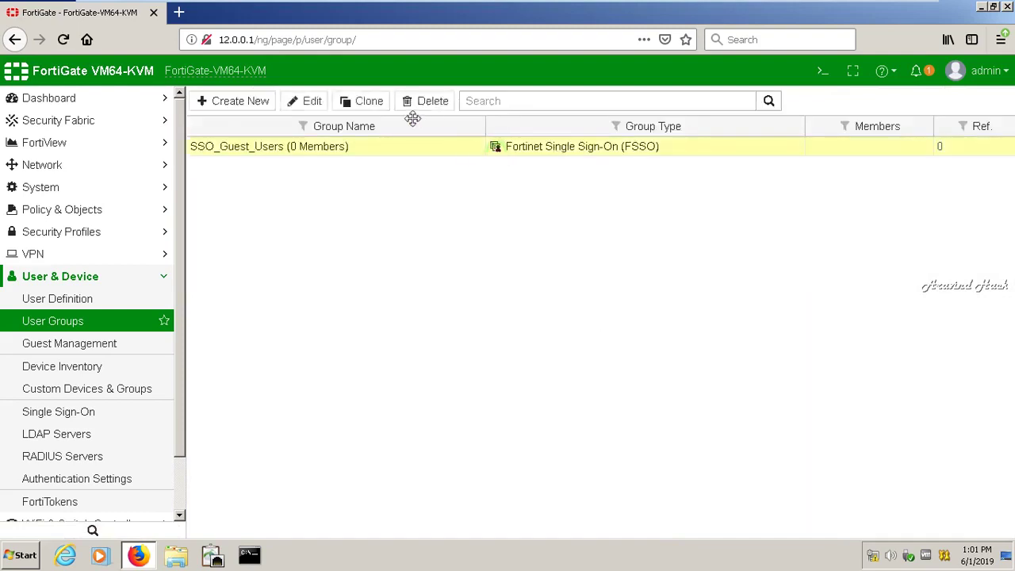
- Create a new Guest-type user group limited to 5 maximum accounts
left_click(264, 111)
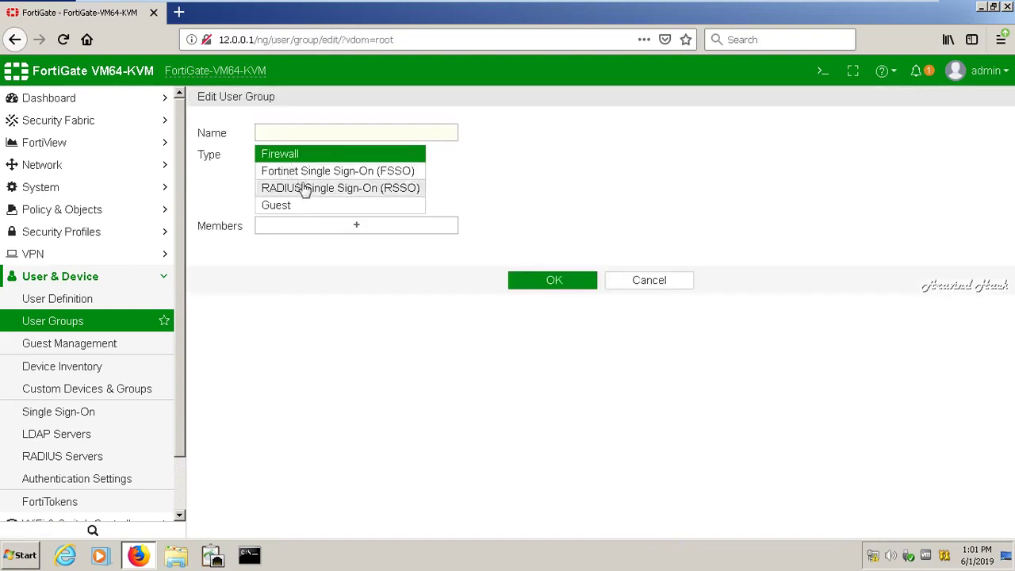
left_click(309, 206)
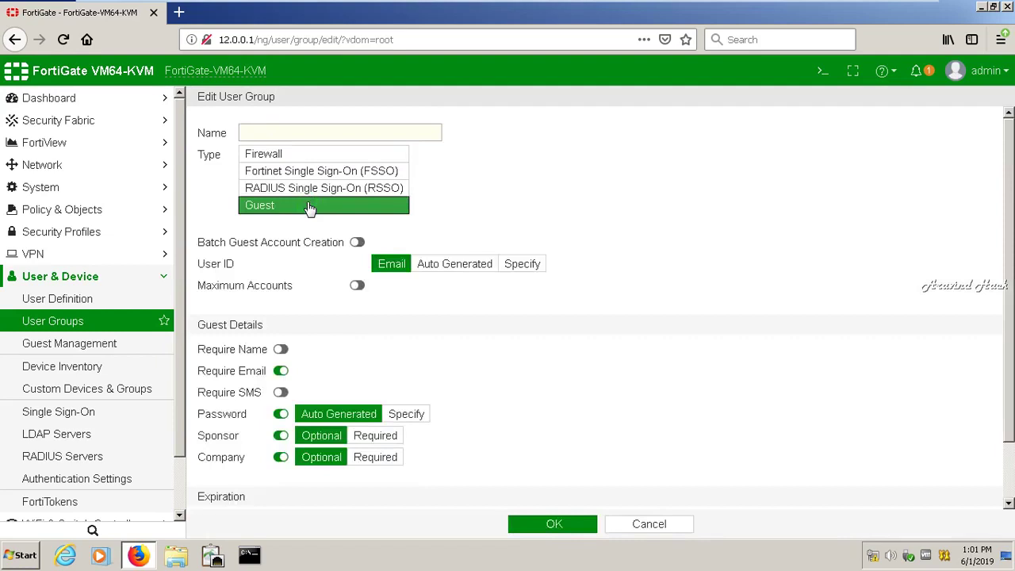
left_click(357, 243)
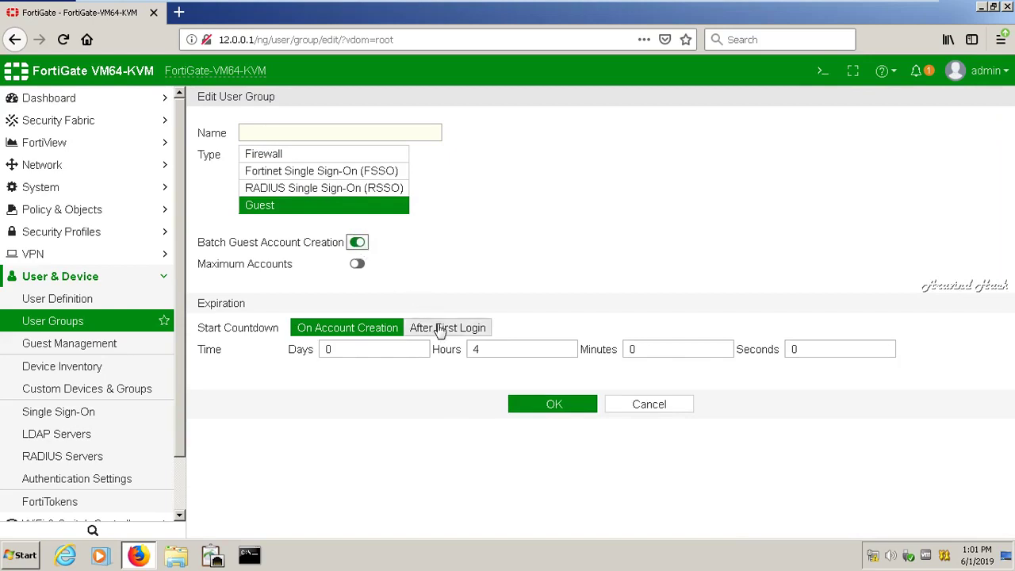
left_click(358, 264)
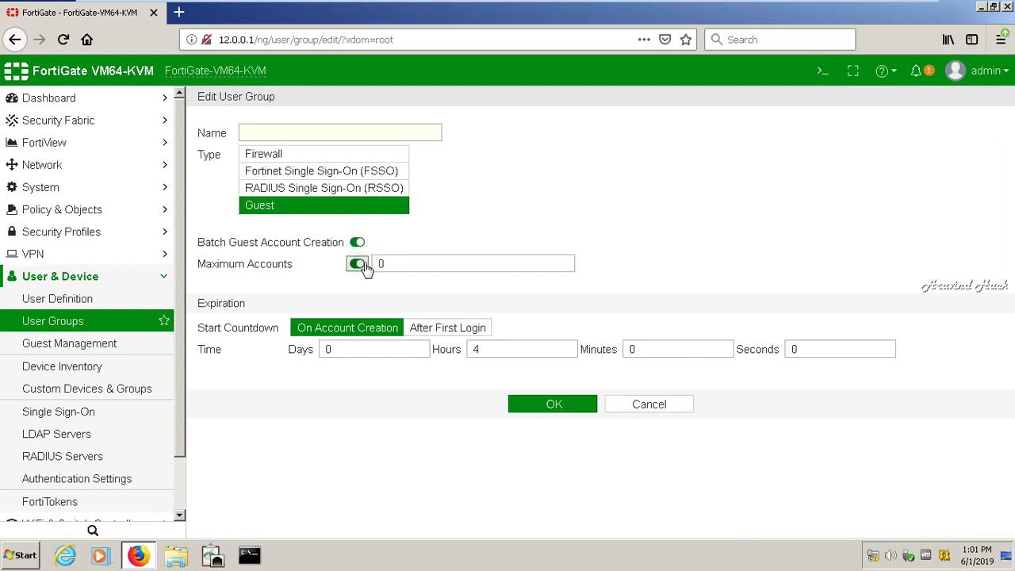
double_click(406, 268)
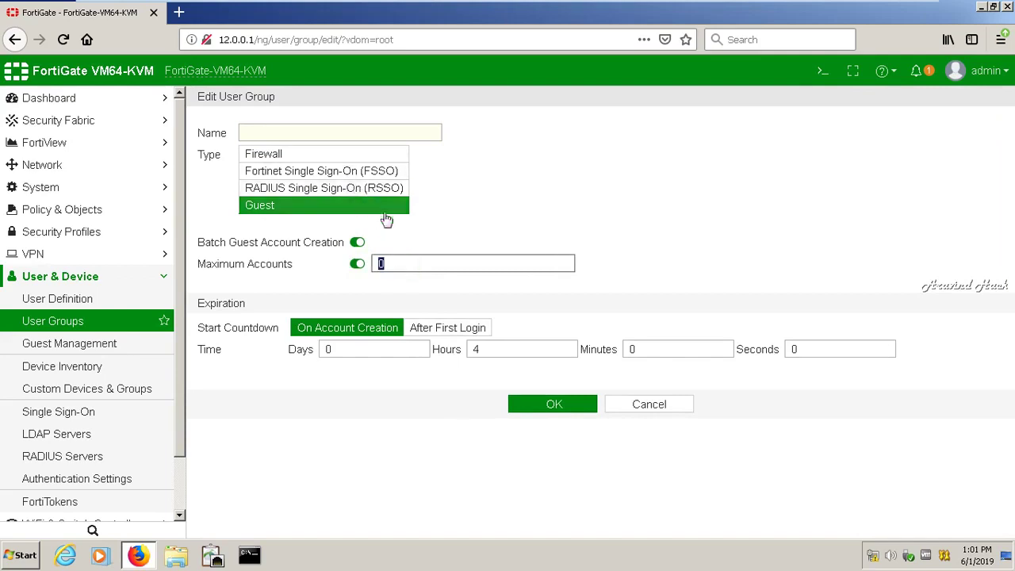
left_click(356, 242)
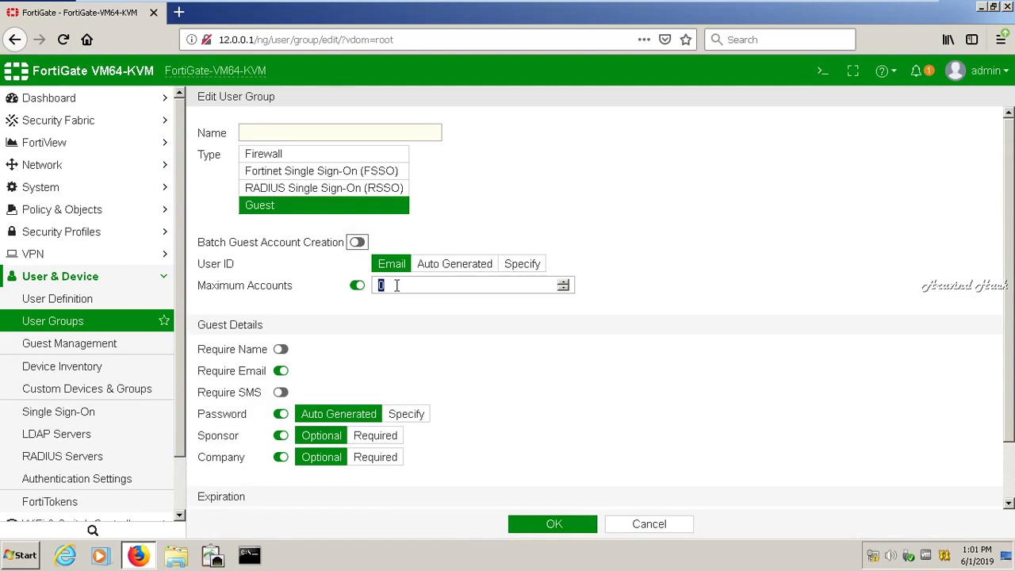
left_click(396, 285)
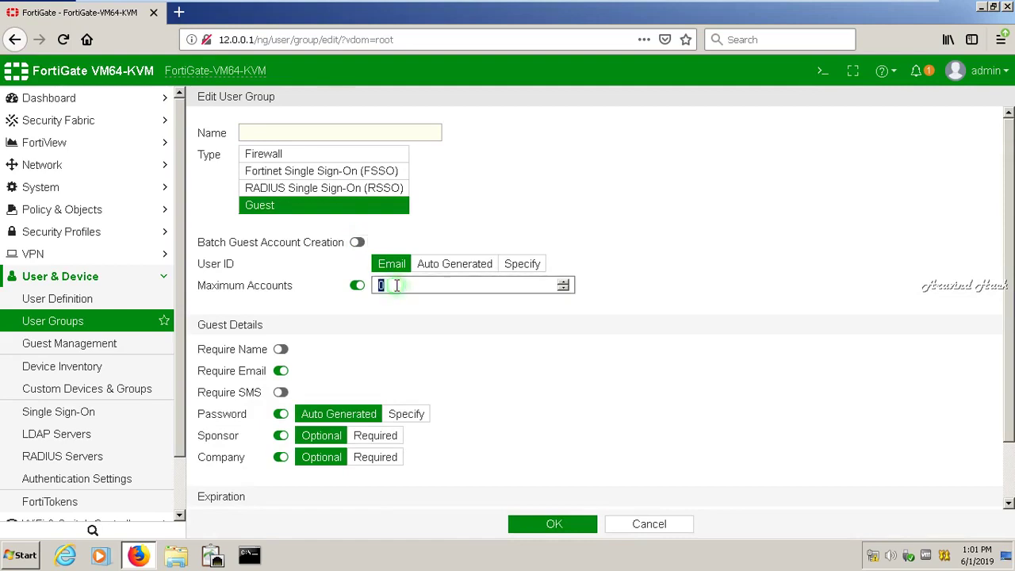
left_click(562, 282)
left_click(561, 282)
left_click(561, 282)
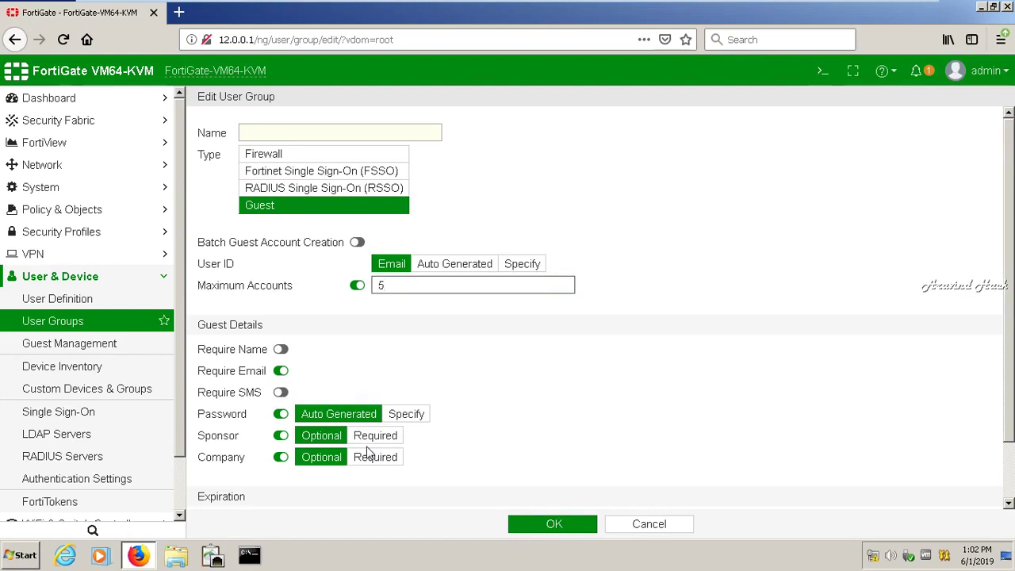
left_click_drag(1011, 341, 1010, 405)
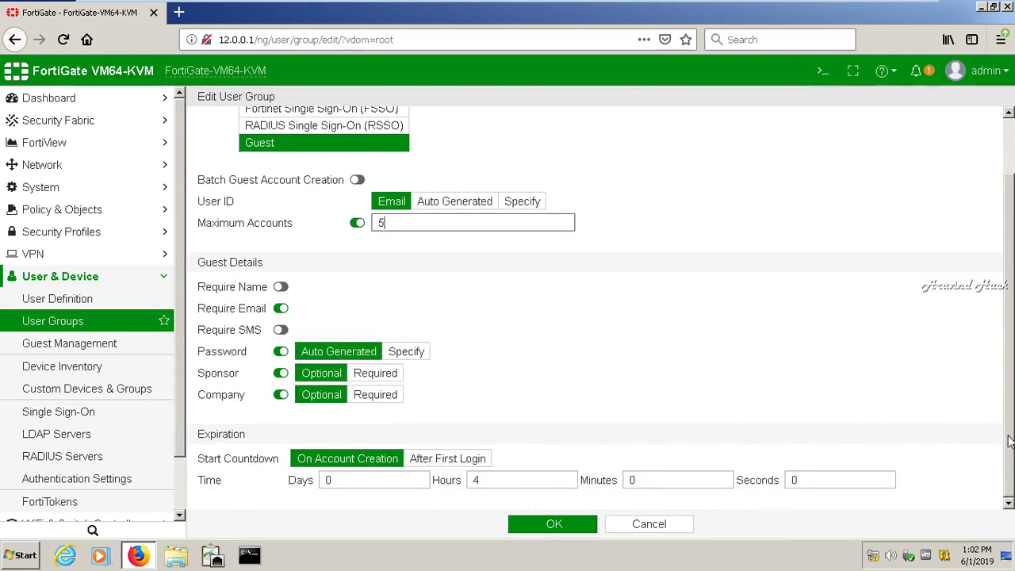
left_click_drag(1009, 440, 1008, 341)
- Name the group guestportal, require guest names, and save it
left_click(319, 130)
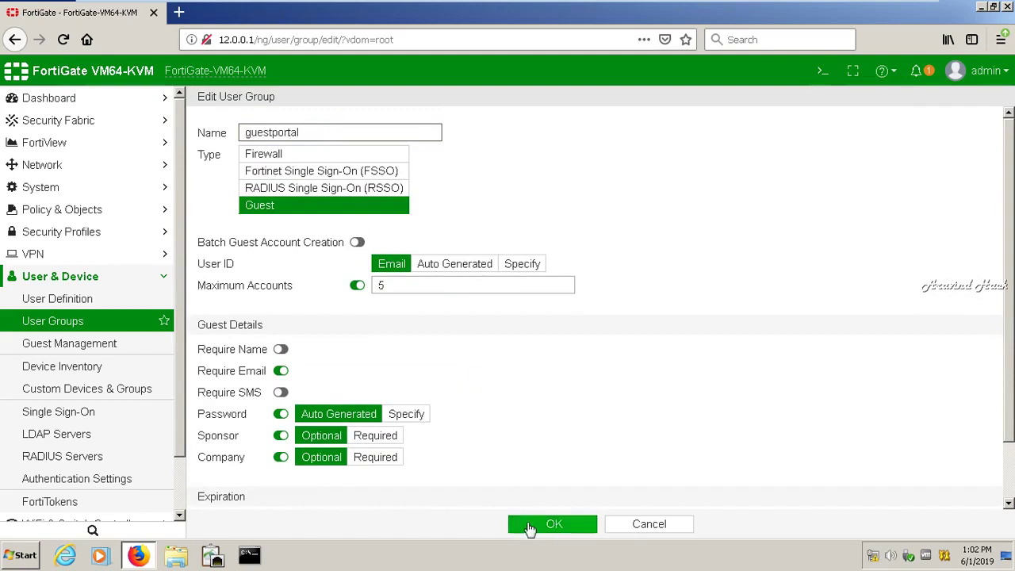
left_click(281, 350)
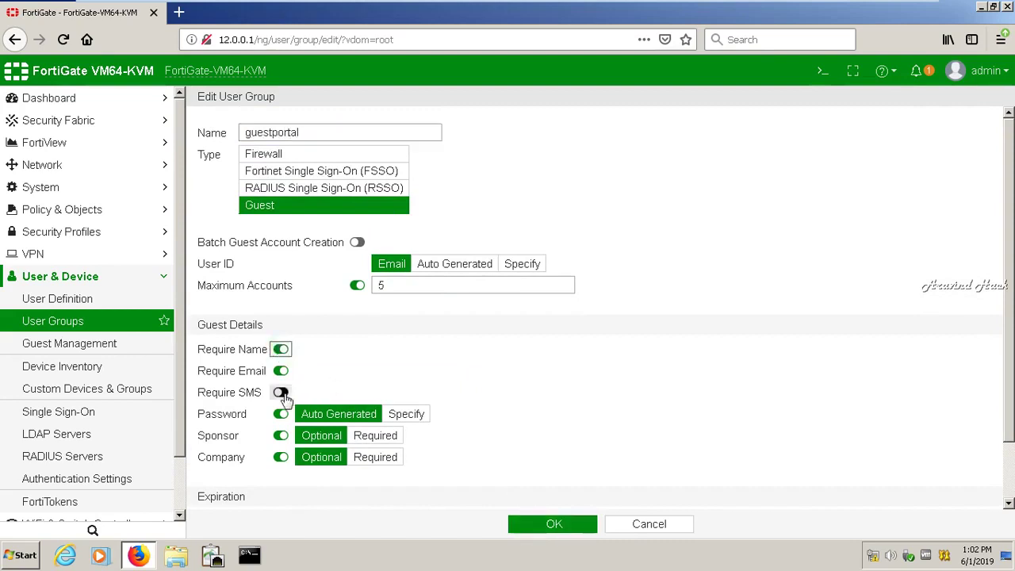
left_click(522, 523)
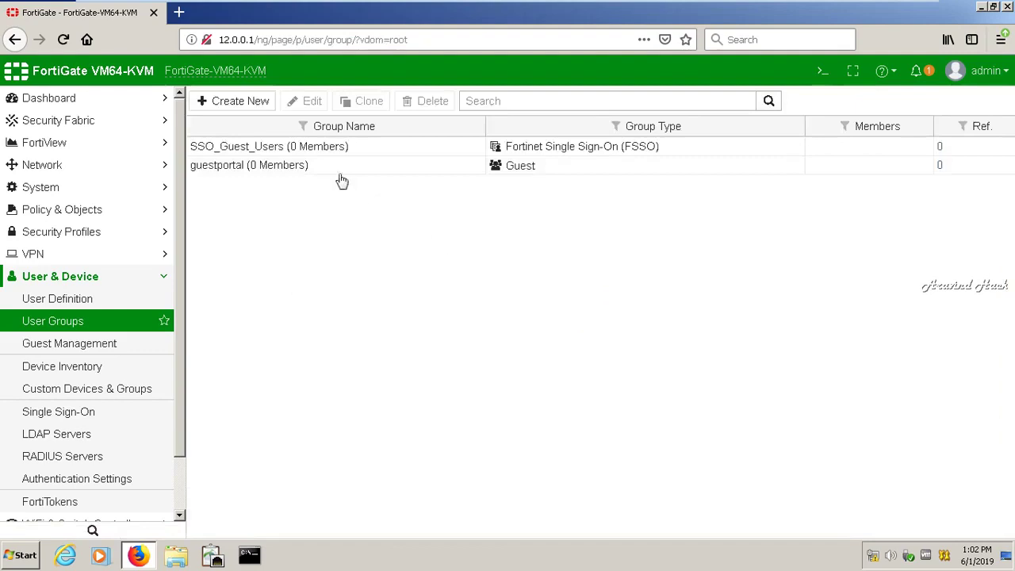
- Open the guestportal group for editing from the User Groups list
left_click(338, 177)
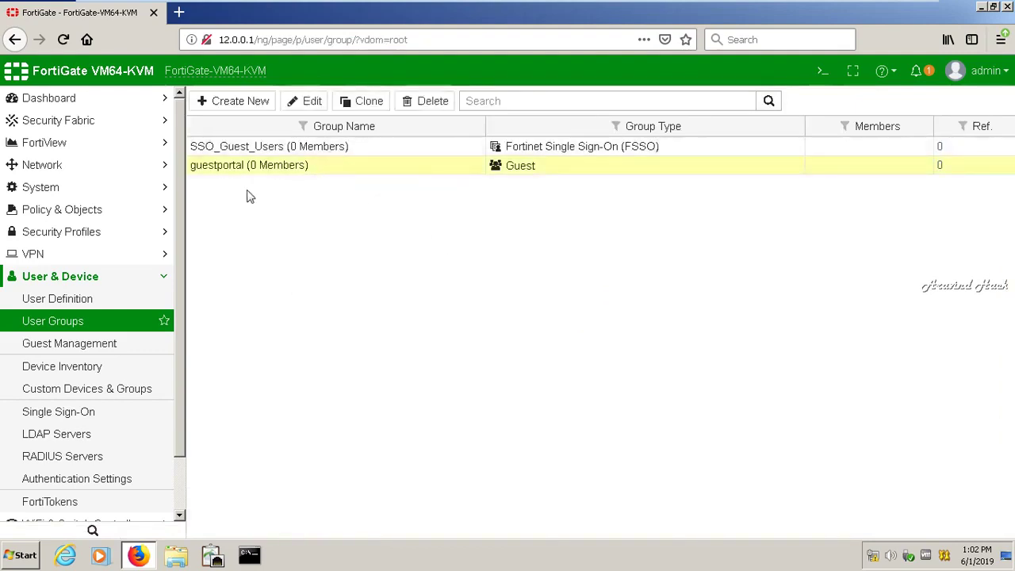
left_click(115, 306)
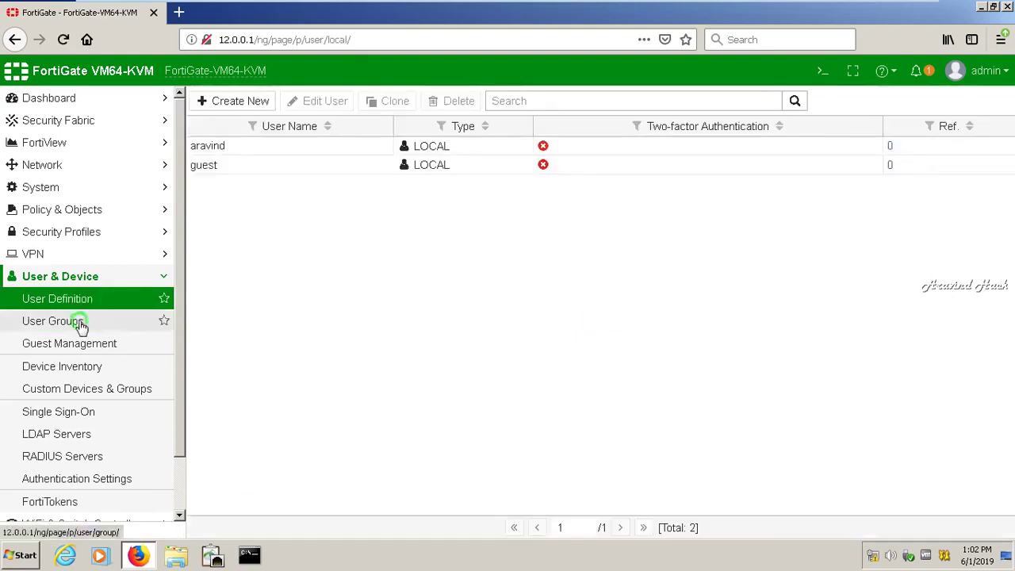
left_click(80, 321)
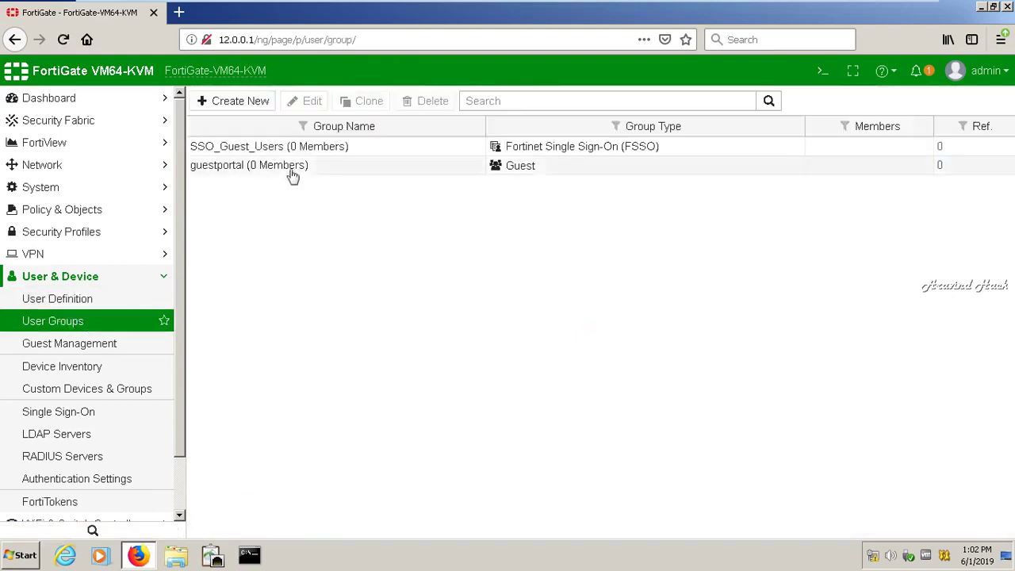
left_click(292, 168)
left_click(314, 103)
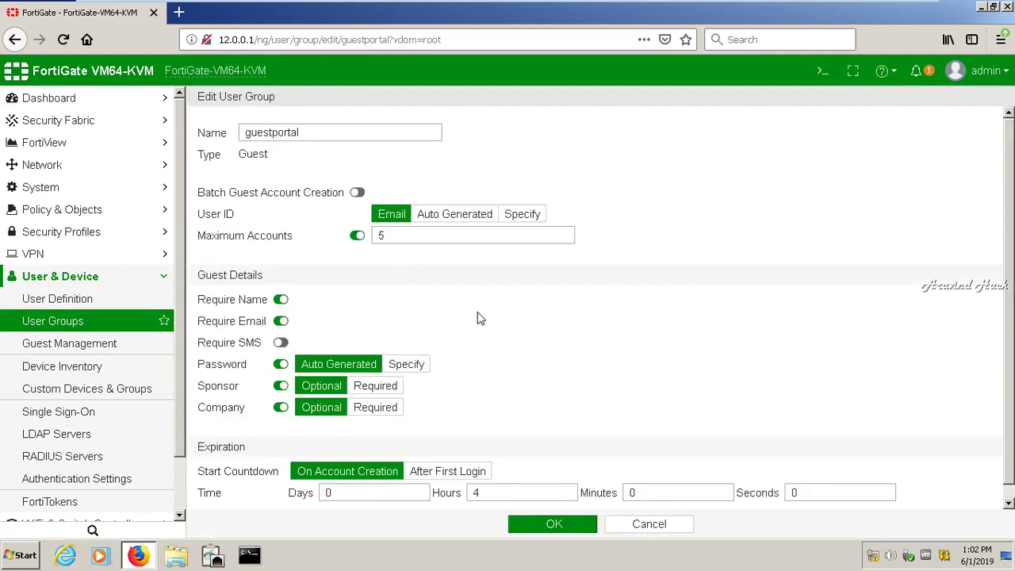
- Set guest User ID to Specify, leaving Batch Guest Account Creation off
left_click(513, 219)
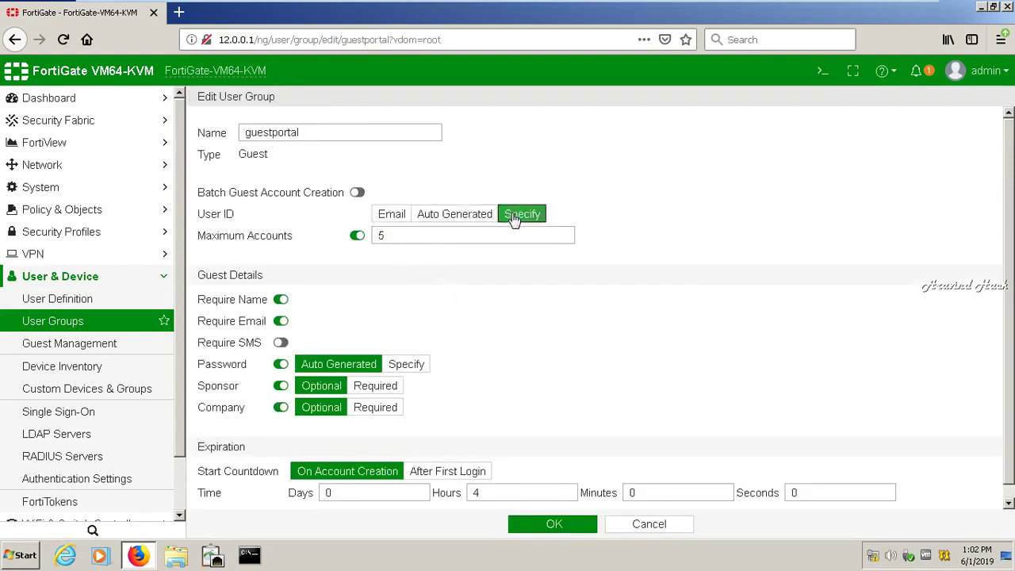
left_click(398, 217)
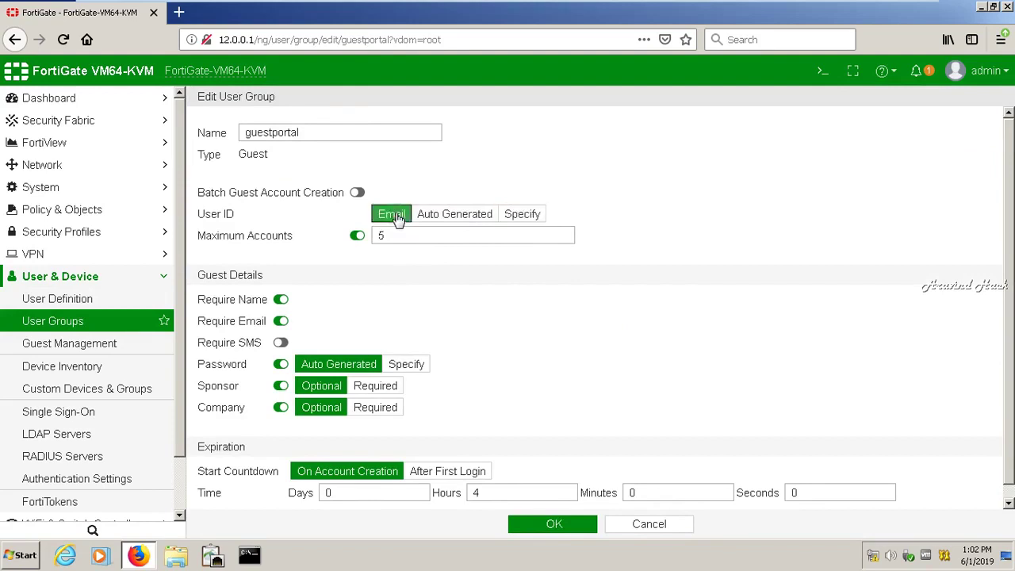
left_click(441, 219)
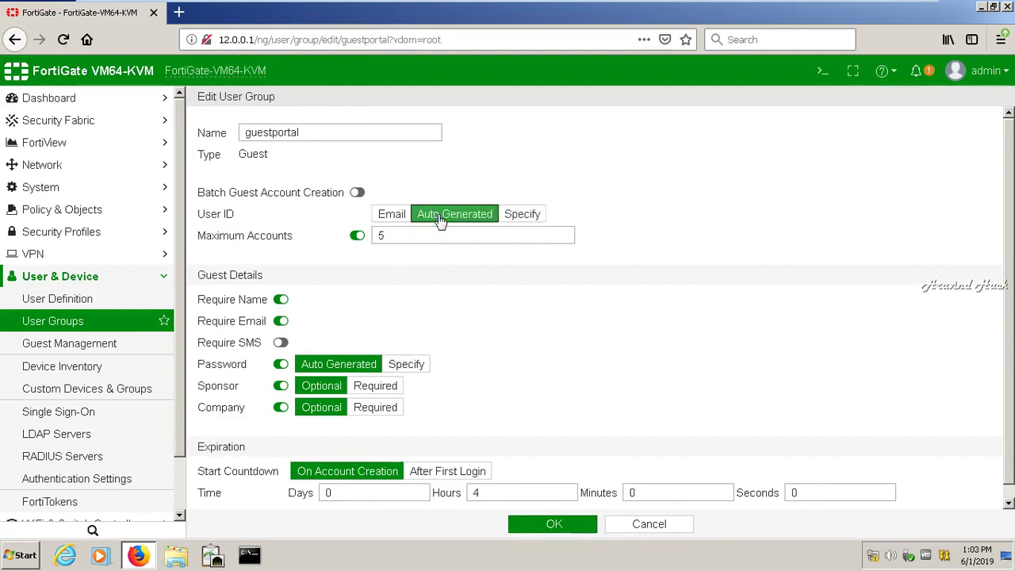
left_click(398, 219)
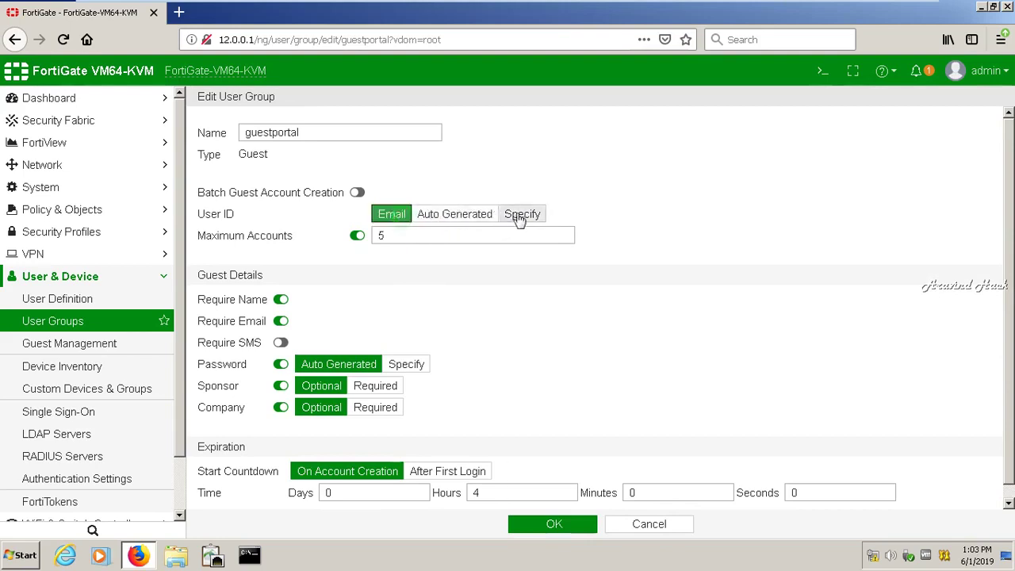
left_click(519, 220)
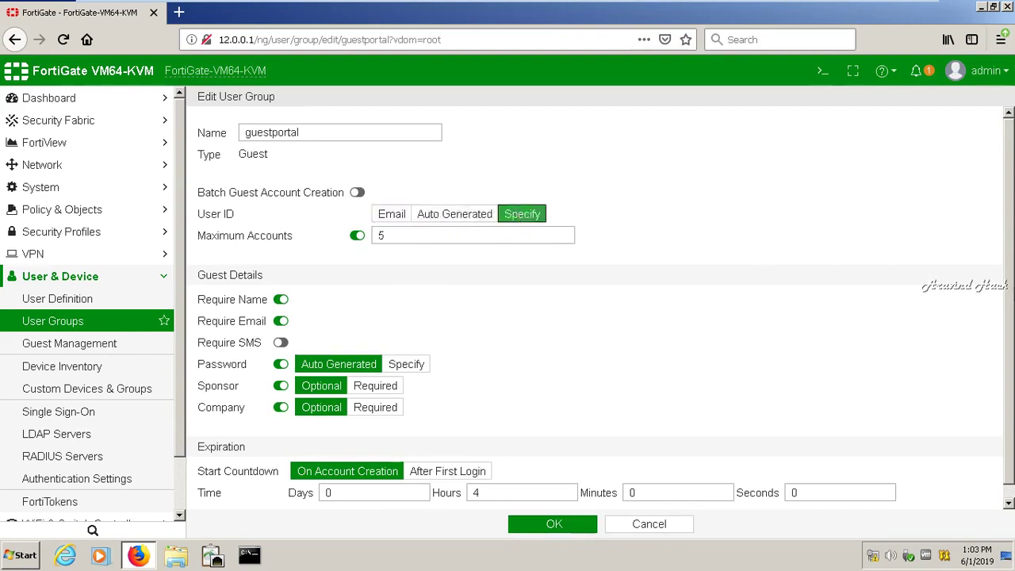
scroll(1008, 343, "down", 1)
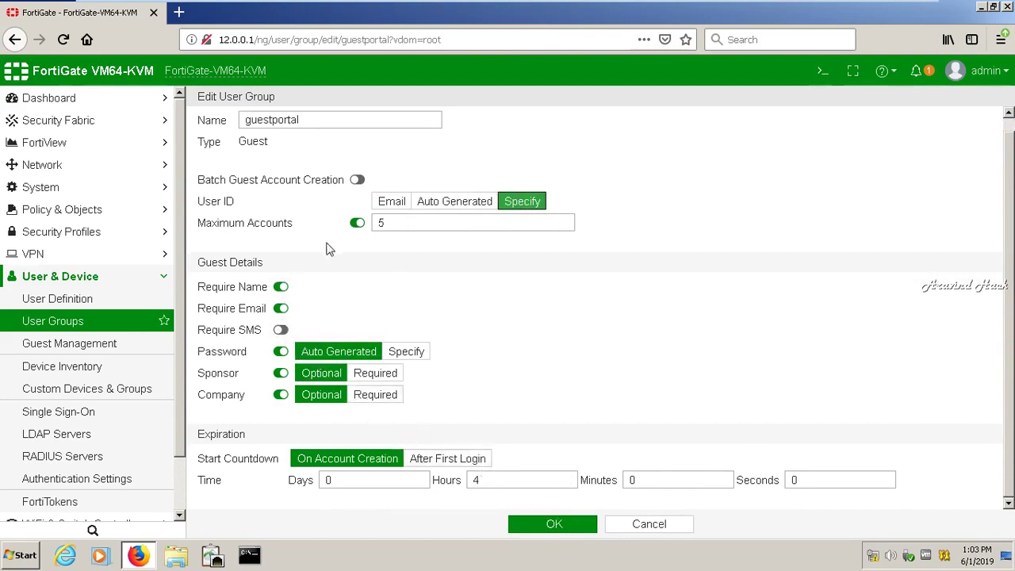
left_click(358, 180)
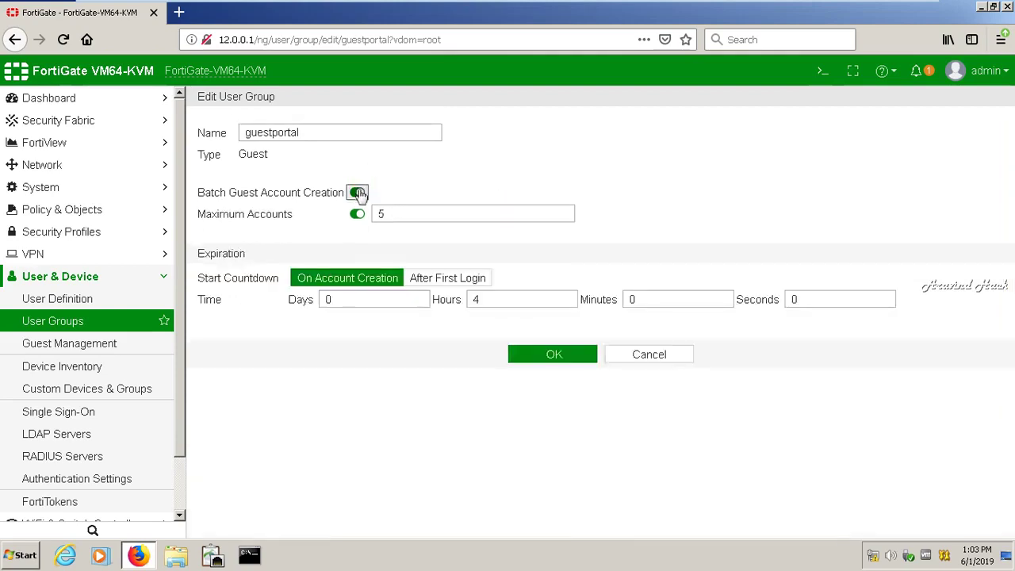
left_click(358, 193)
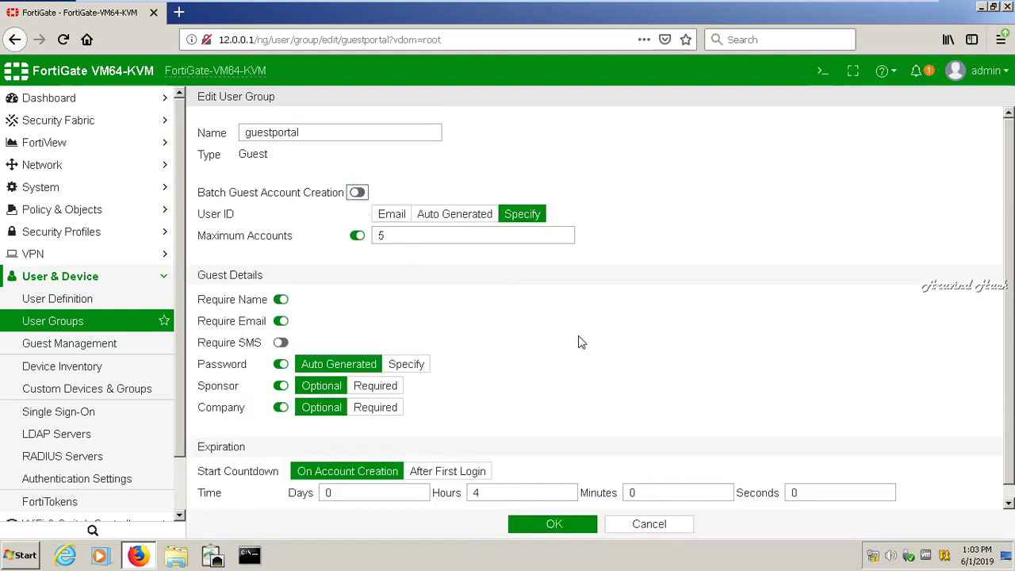
scroll(1008, 325, "down", 1)
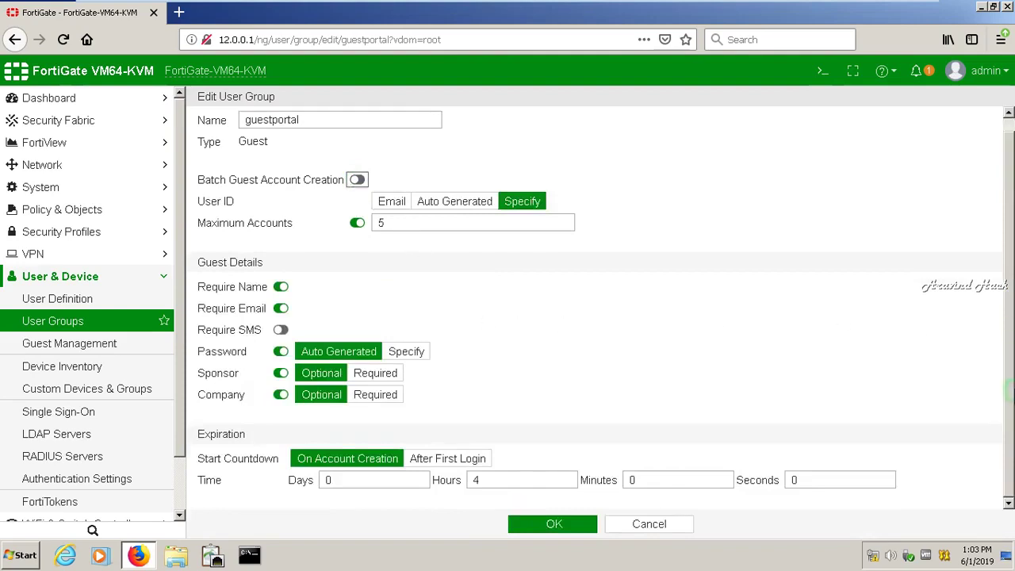
- Save guestportal and view the two local users under User Definition
left_click(552, 523)
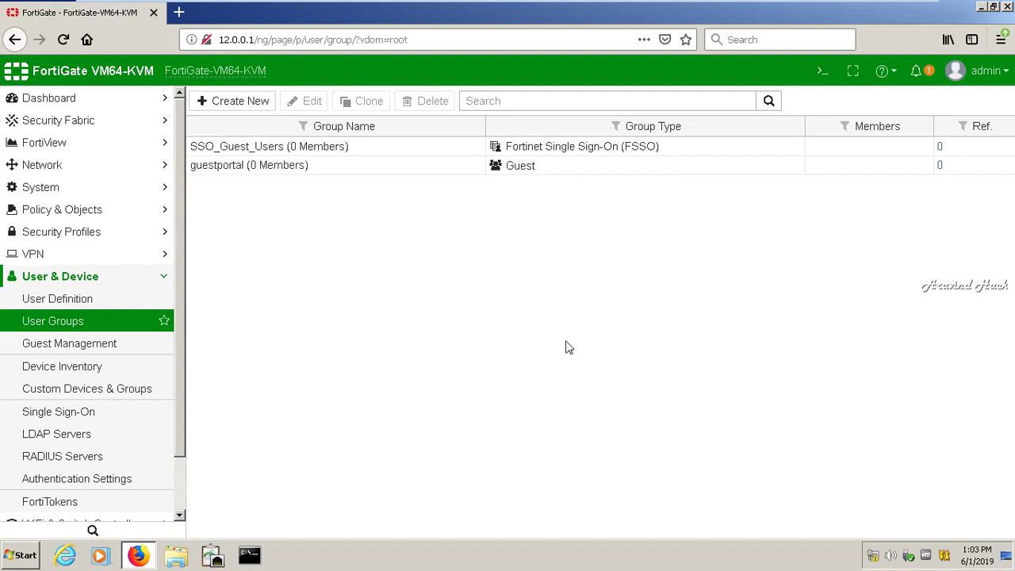
left_click(163, 282)
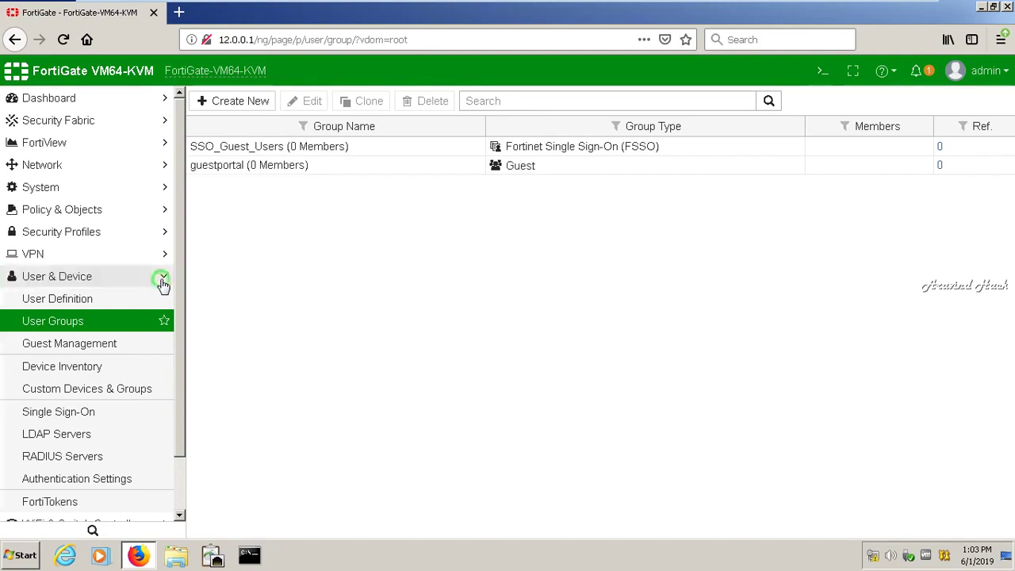
left_click(163, 282)
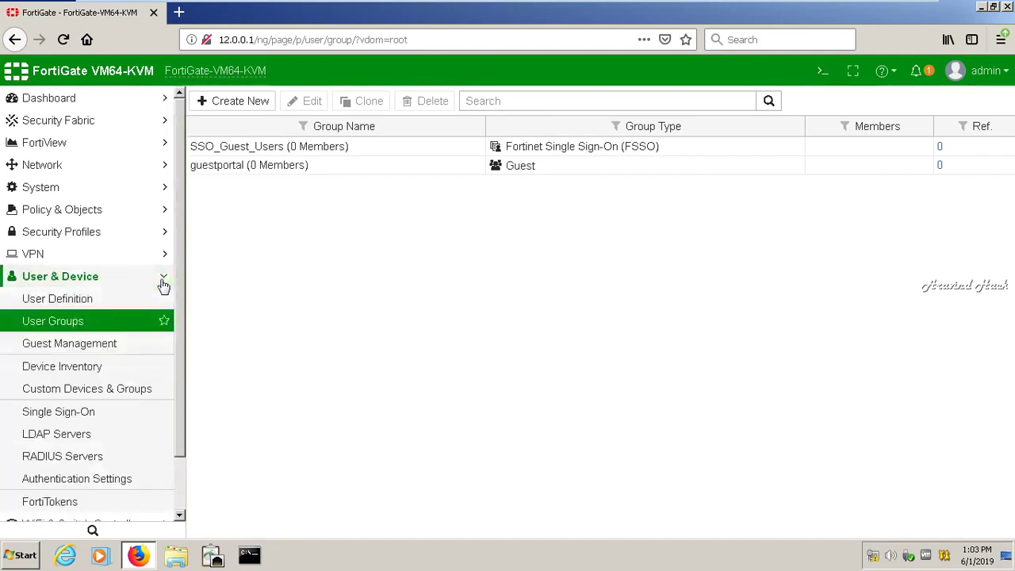
left_click(114, 298)
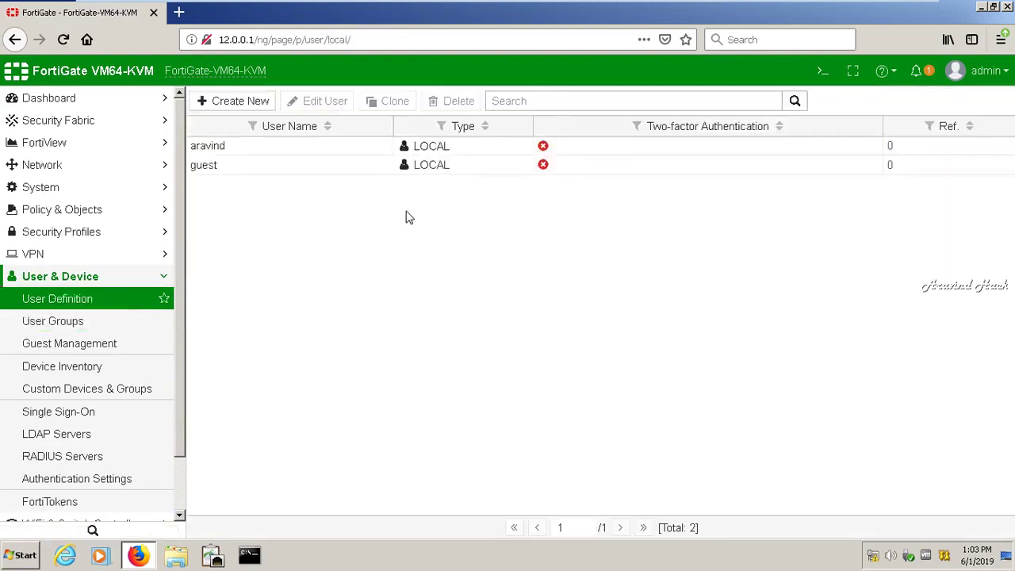
- Edit local user aravind and enable User Group membership
left_click(324, 145)
left_click(329, 102)
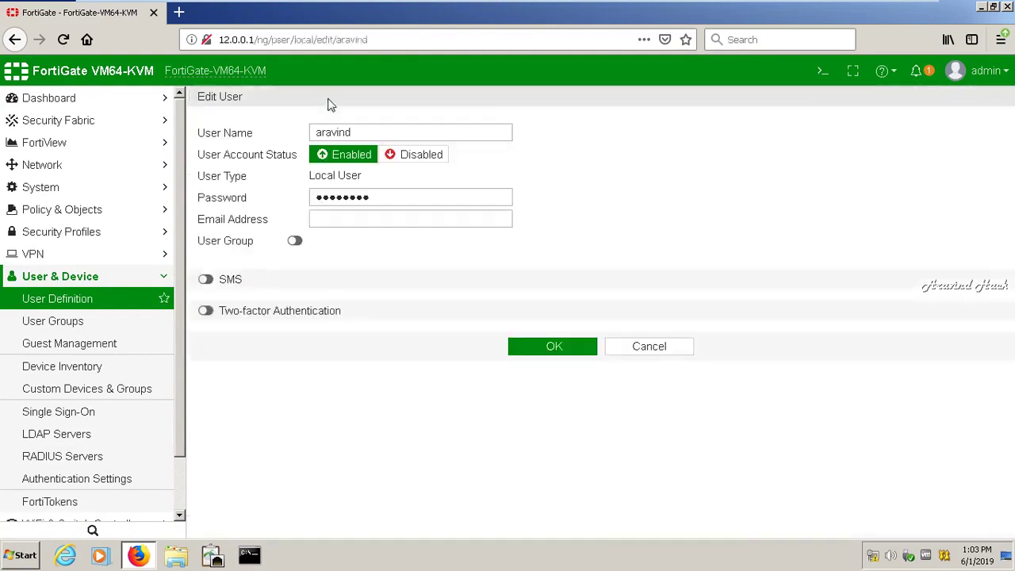
left_click(296, 241)
left_click(379, 244)
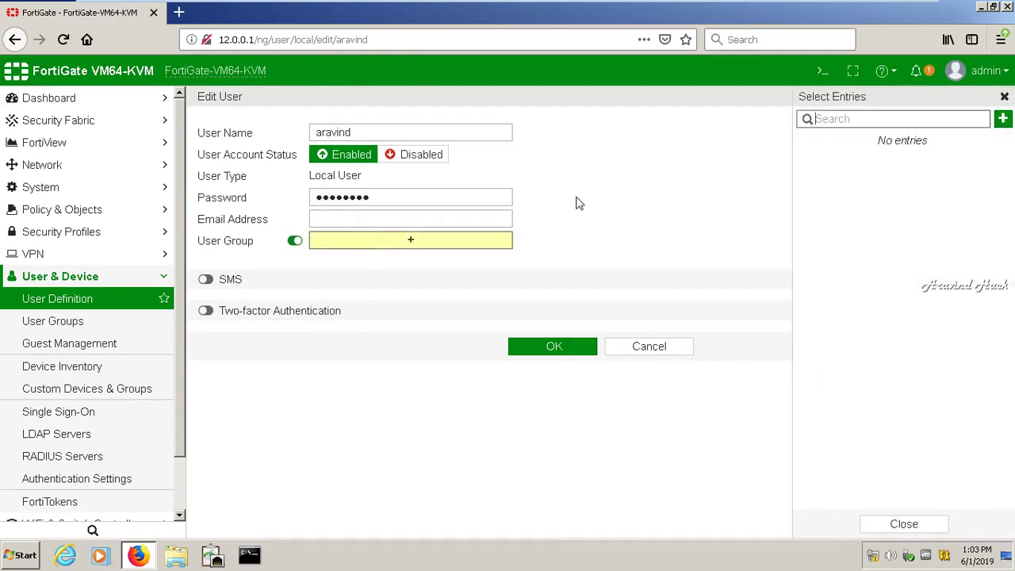
- Create a new Guest-type group named myguest that requires guest names
left_click(1003, 122)
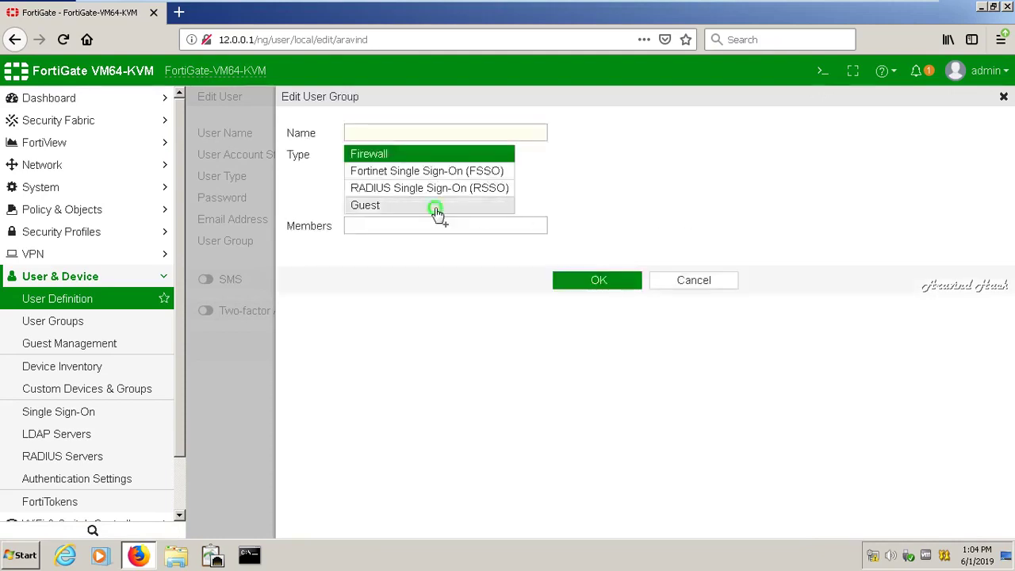
left_click(365, 206)
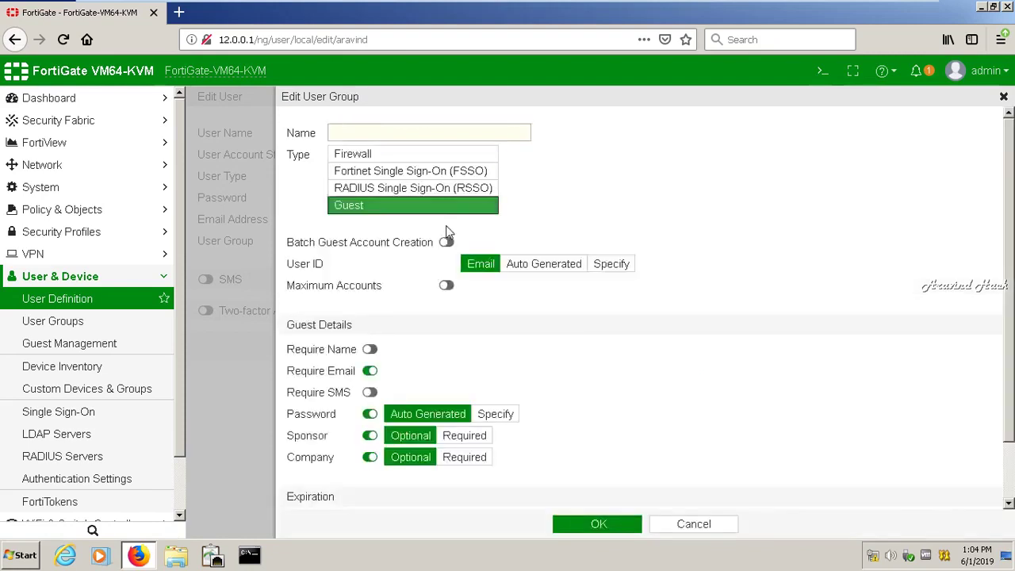
left_click(371, 351)
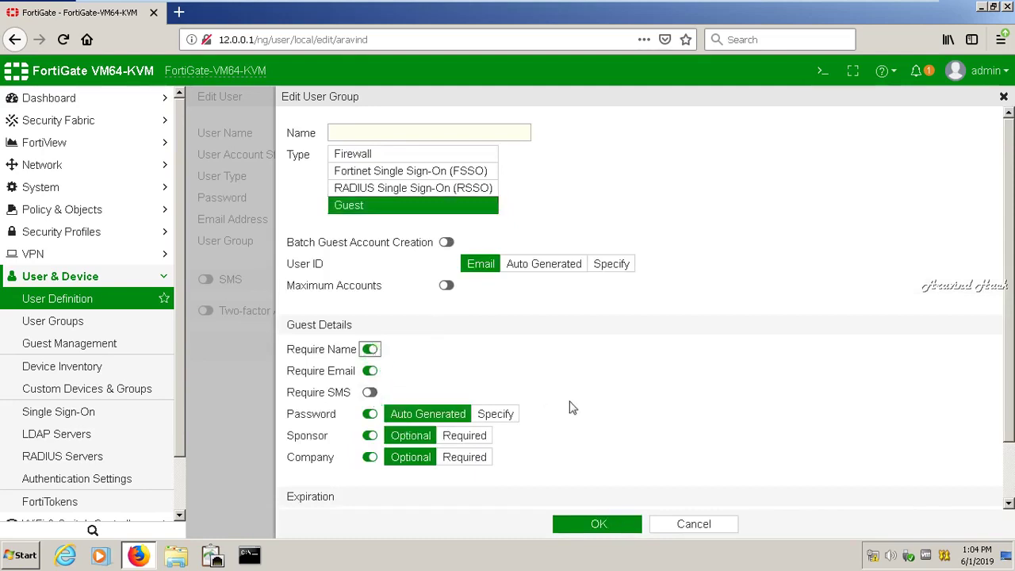
left_click(430, 131)
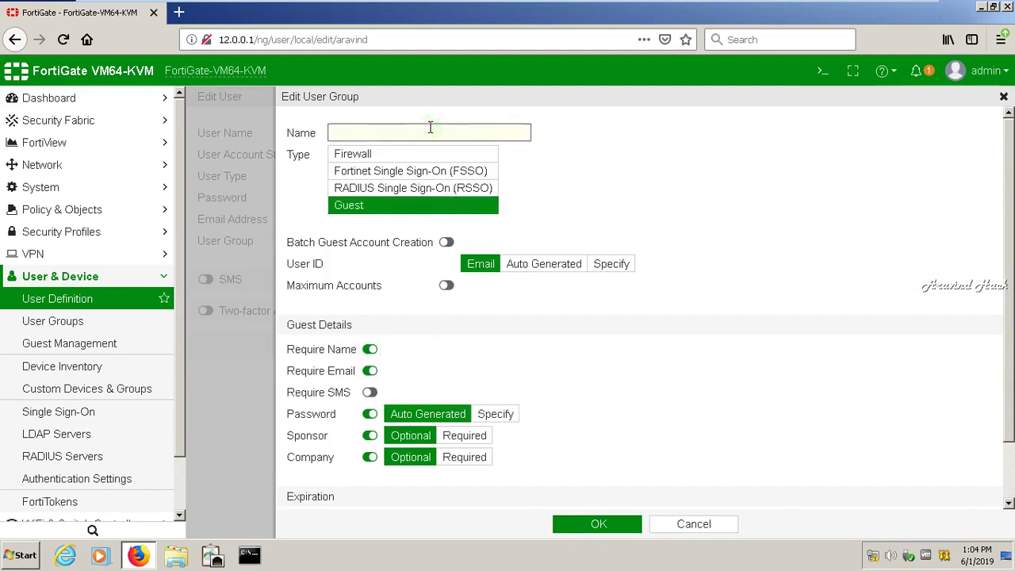
type("myguest")
scroll(1006, 389, "down", 2)
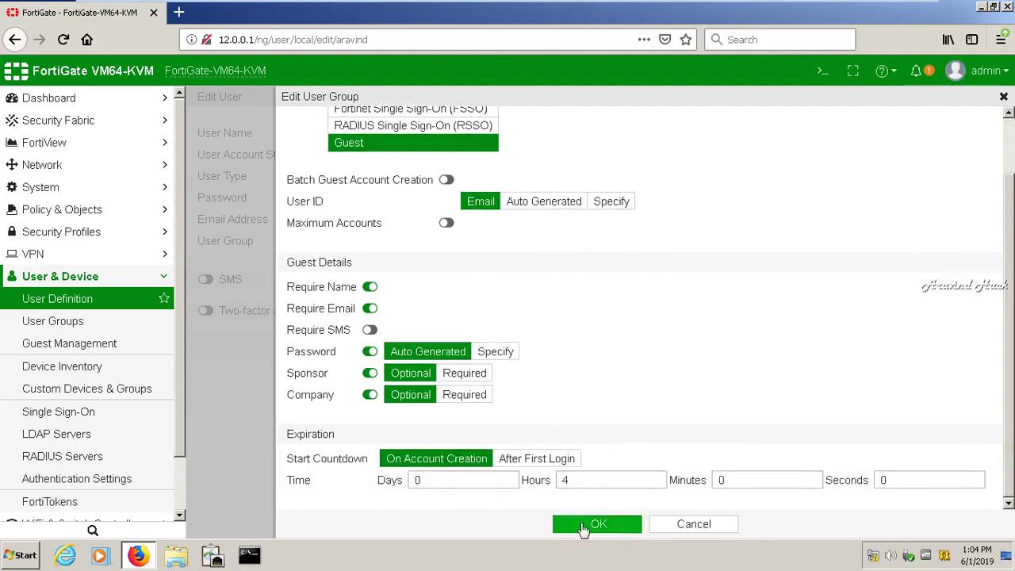
left_click(583, 525)
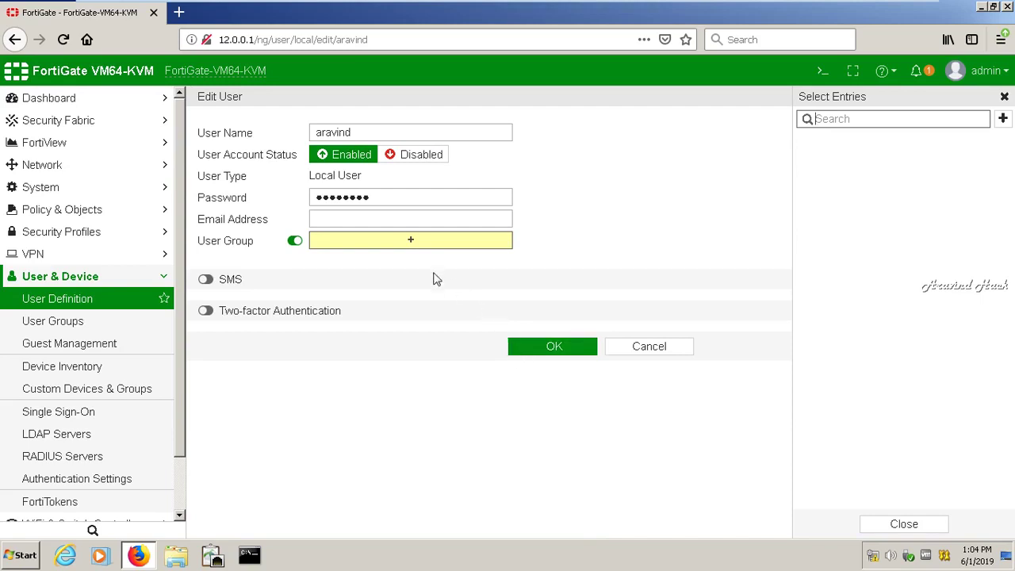
- Try choosing a group for aravind, but close the empty group chooser
left_click(401, 249)
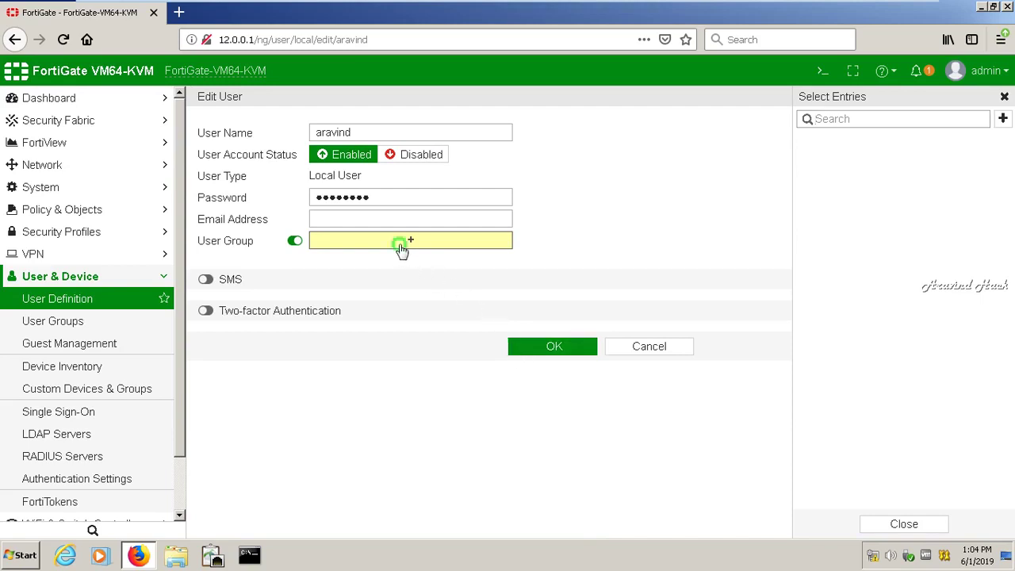
left_click(401, 249)
left_click(402, 249)
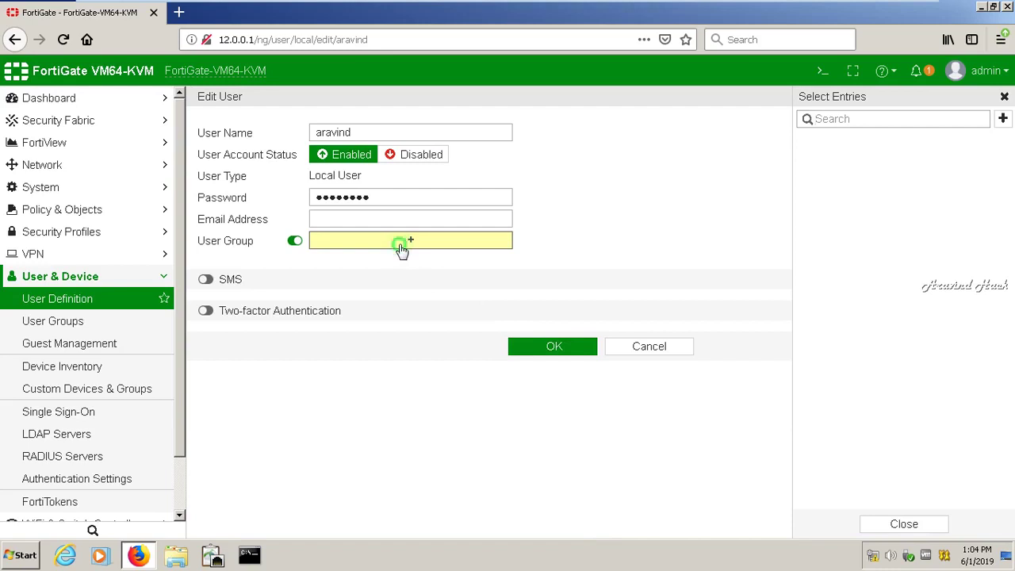
left_click(441, 249)
left_click(1003, 96)
left_click(407, 242)
left_click(781, 158)
- Submit aravind's settings, decline saving the browser login, then cancel the edit unsaved
left_click(552, 346)
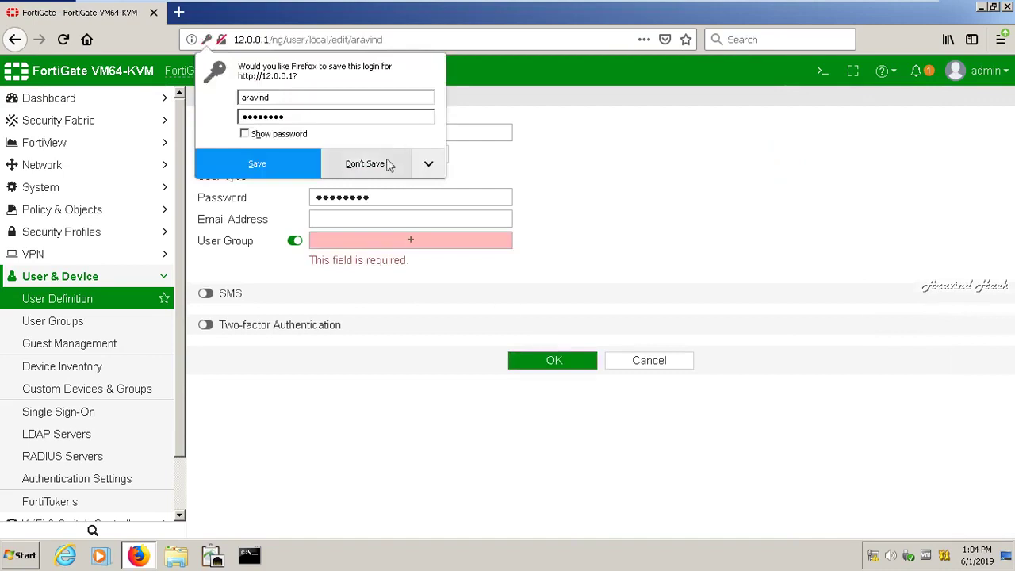
left_click(386, 159)
left_click(410, 242)
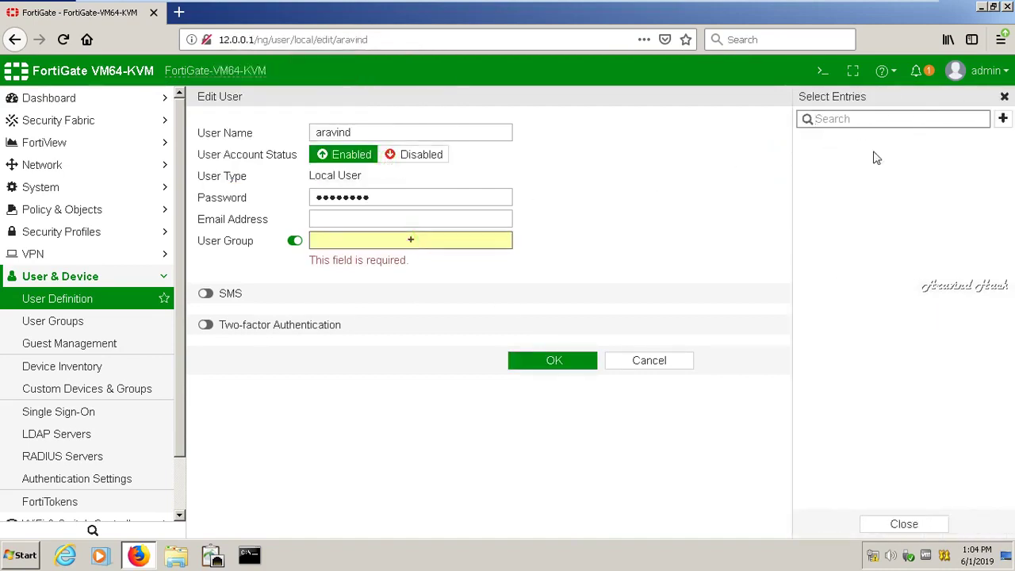
left_click(667, 361)
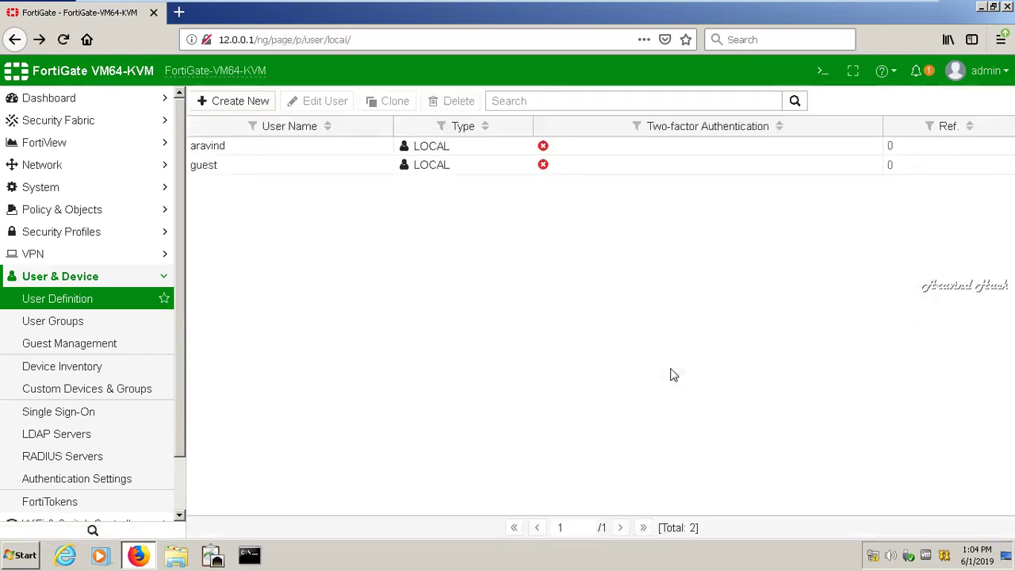
left_click(63, 41)
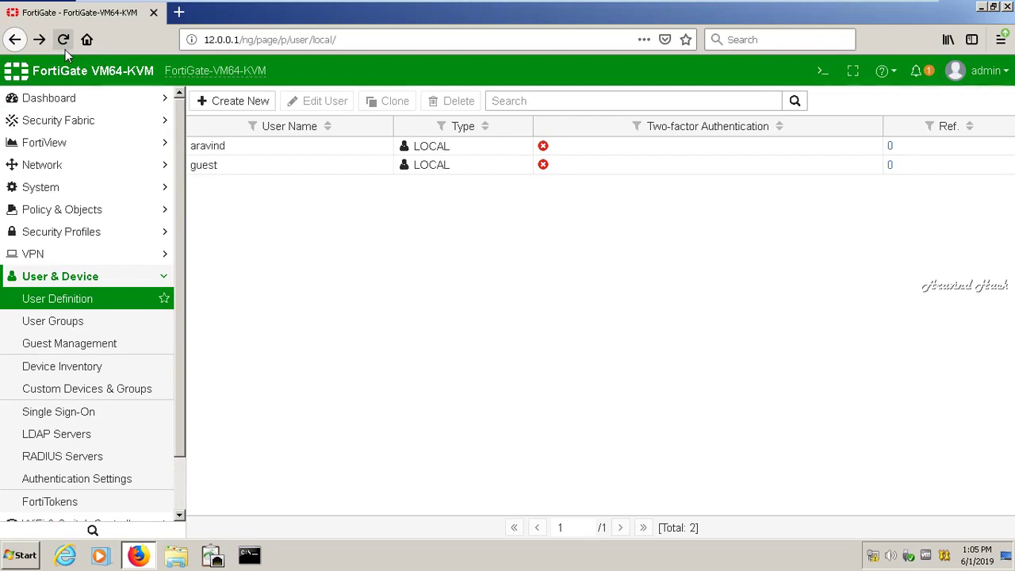
left_click(82, 320)
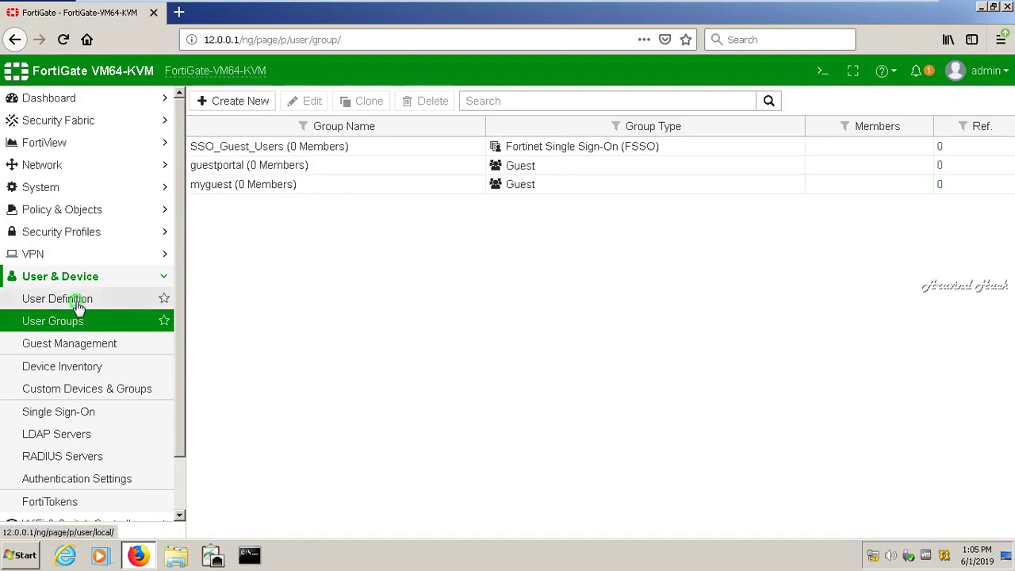
left_click(72, 299)
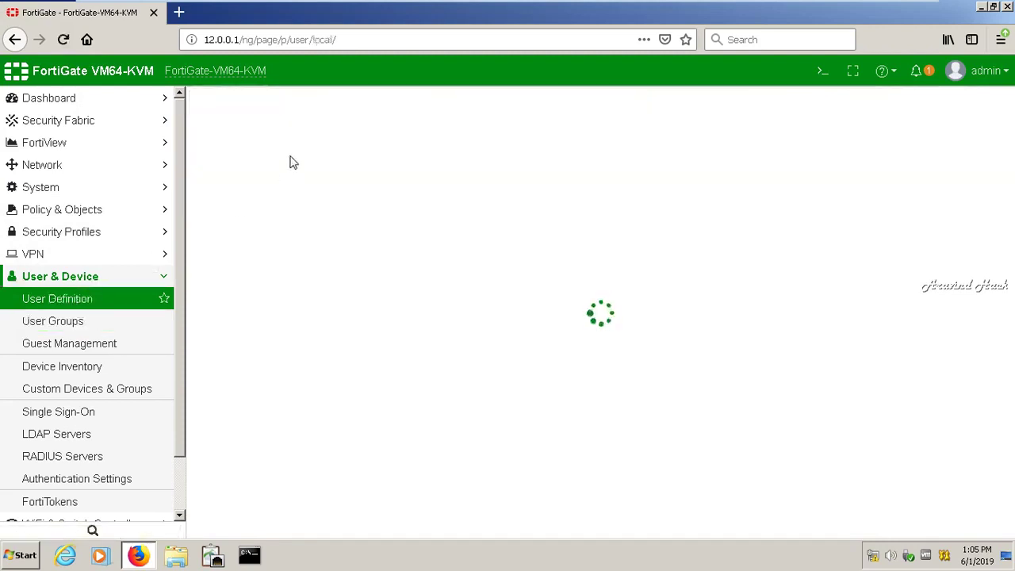
left_click(287, 149)
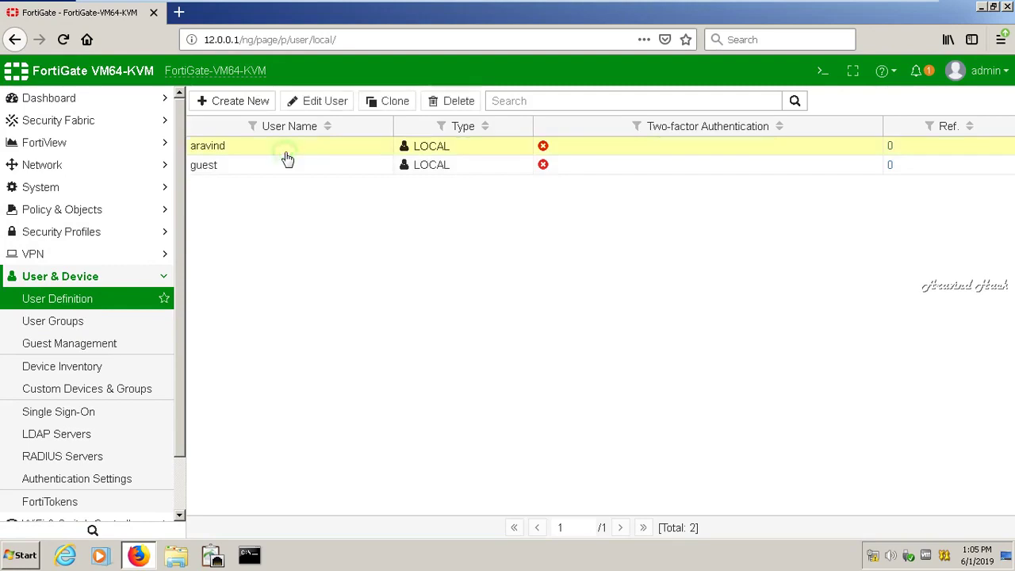
- Reopen aravind's settings, enable User Group, and search the group choices for myguest
left_click(333, 110)
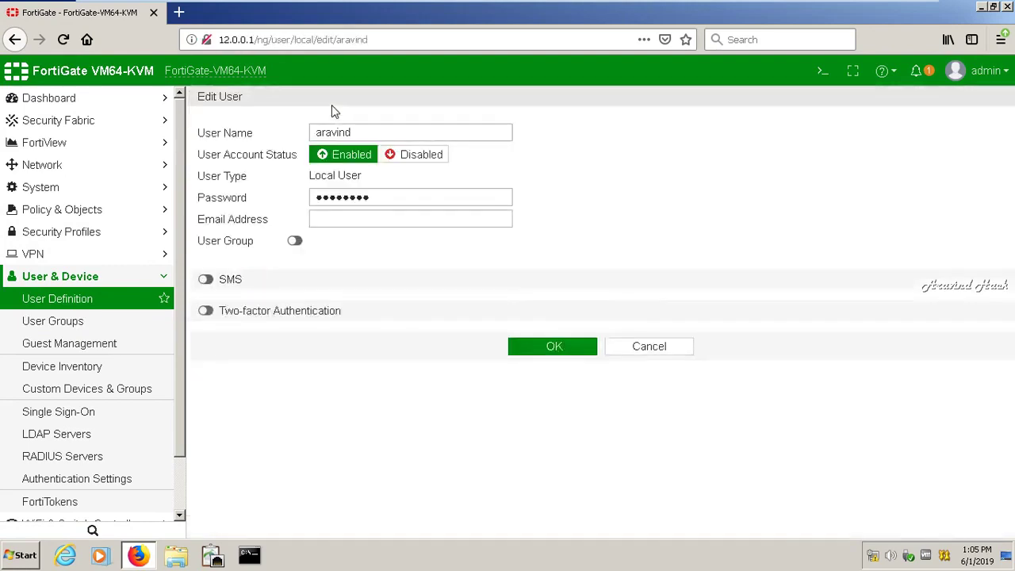
left_click(295, 242)
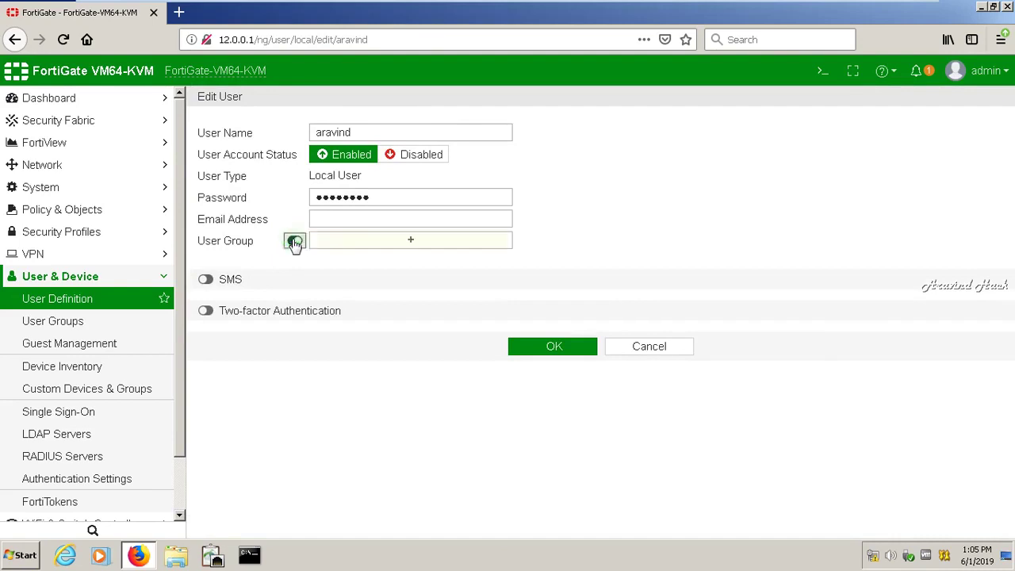
left_click(369, 245)
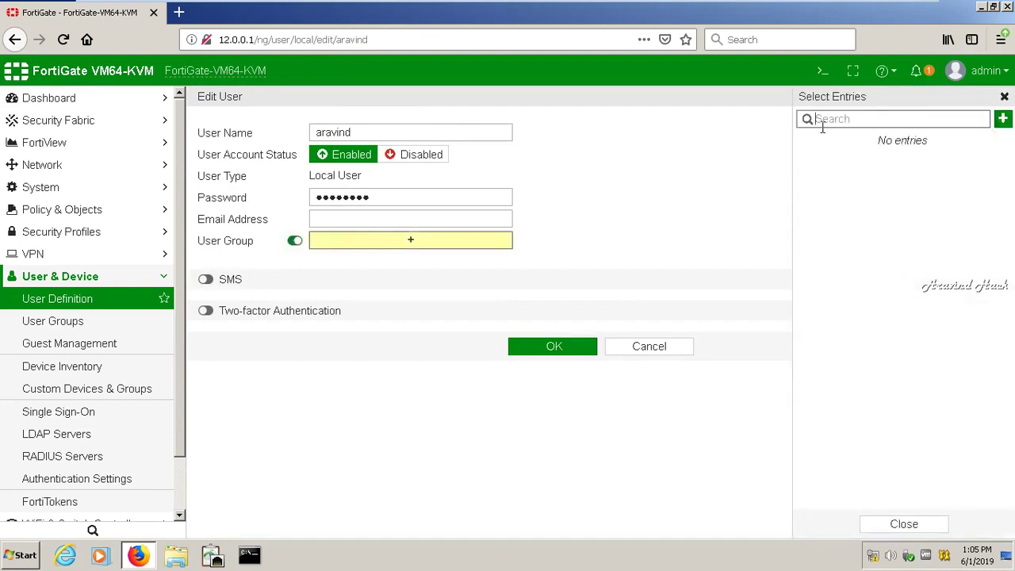
type("gu")
key("BackSpace")
type("m")
- Bring up the Shutdown confirmation from the admin menu, then back out
left_click(977, 70)
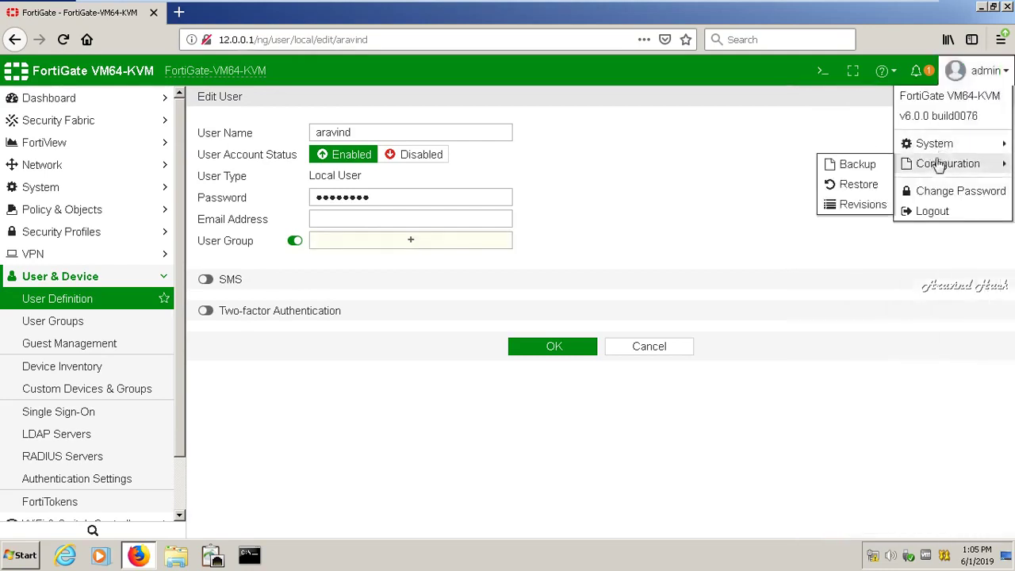
mouse_move(939, 155)
left_click(868, 165)
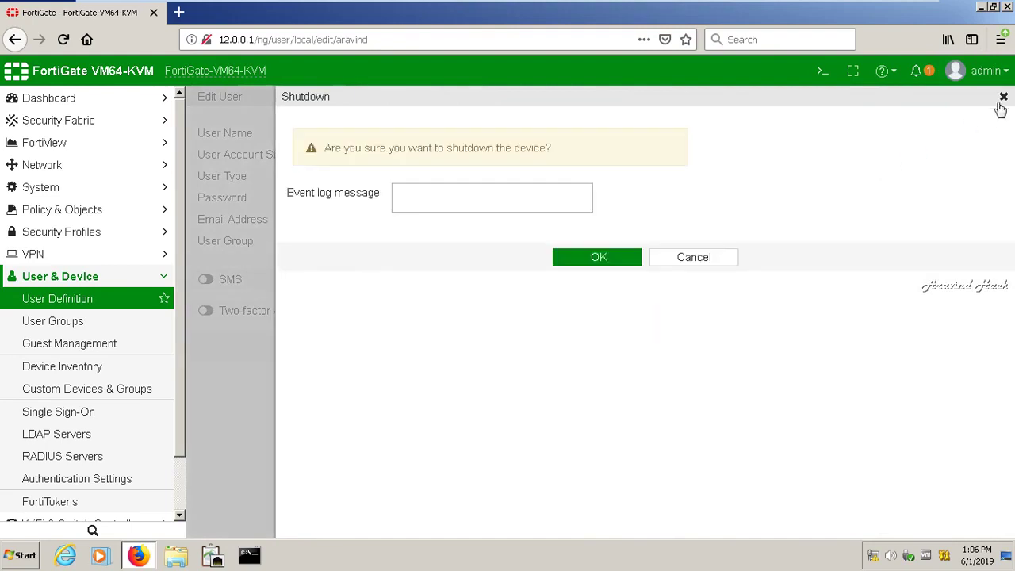
left_click(1003, 98)
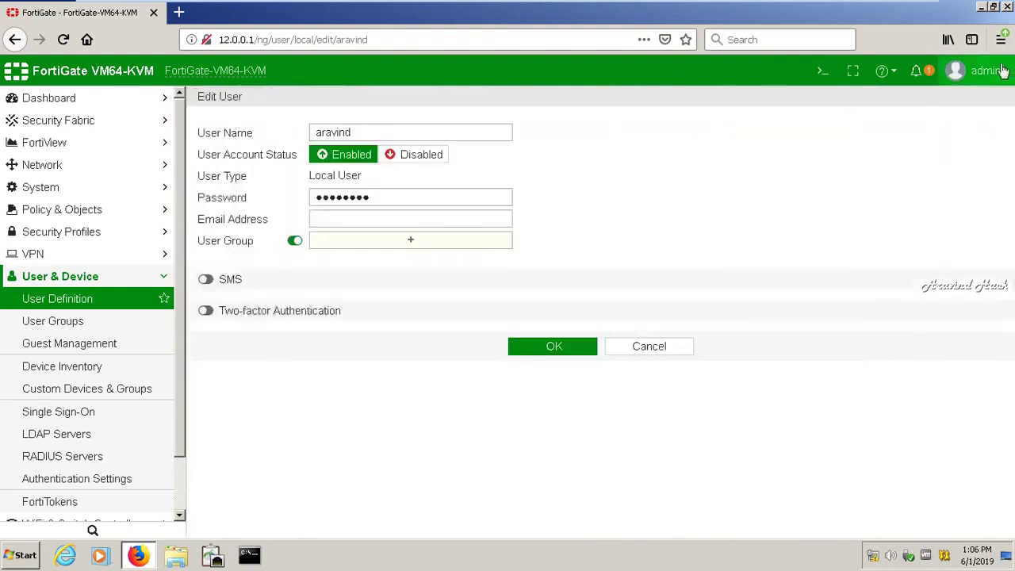
- Reboot the FortiGate with event log message 'reboot'
left_click(1003, 71)
mouse_move(915, 144)
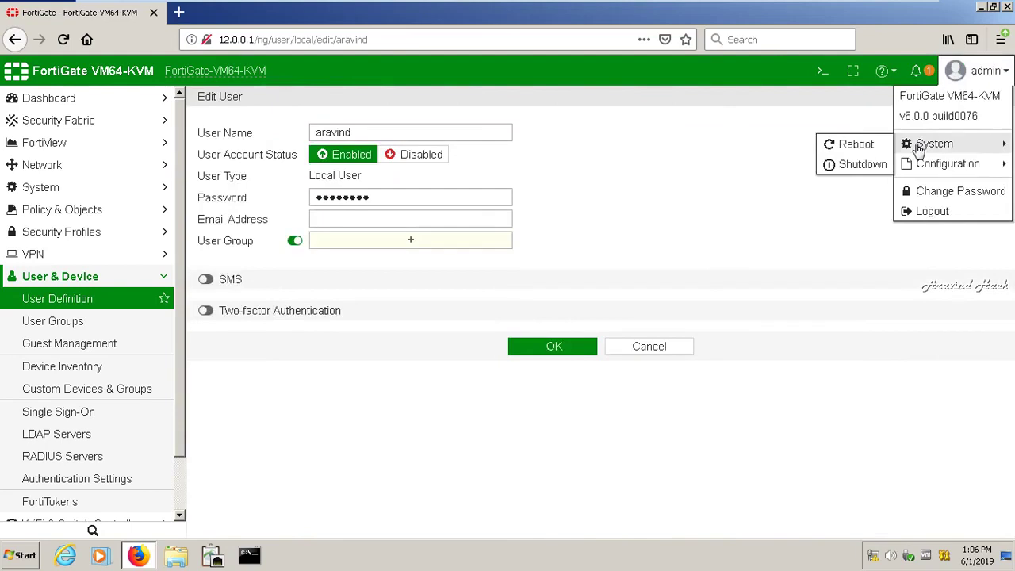
left_click(861, 146)
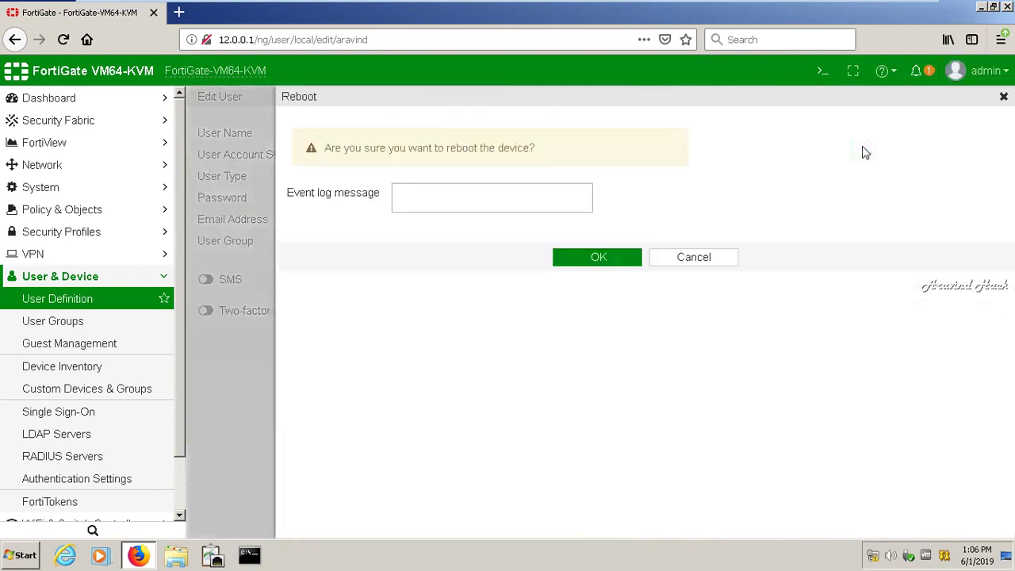
left_click(474, 193)
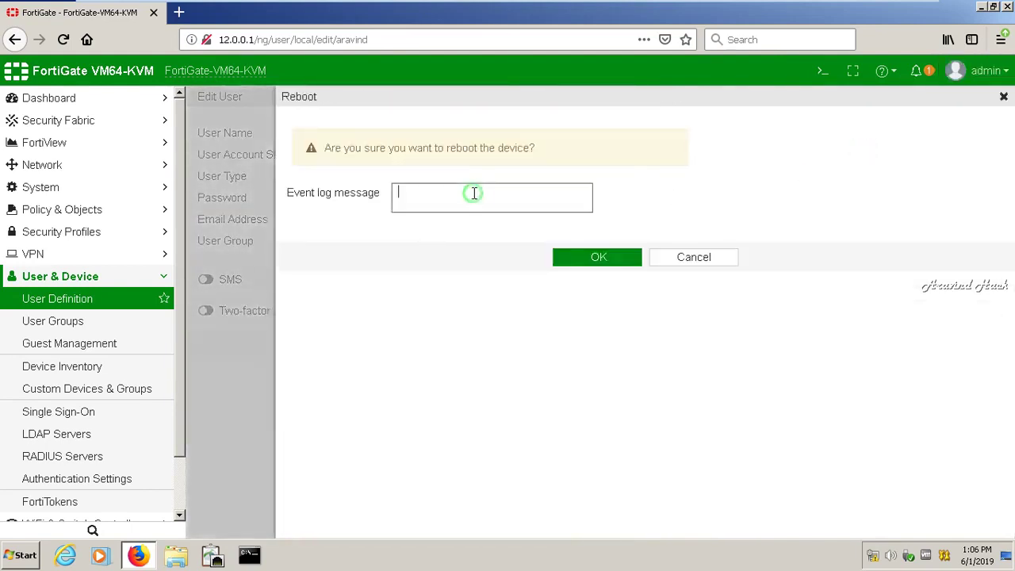
type("reboot")
key("Return")
left_click(560, 255)
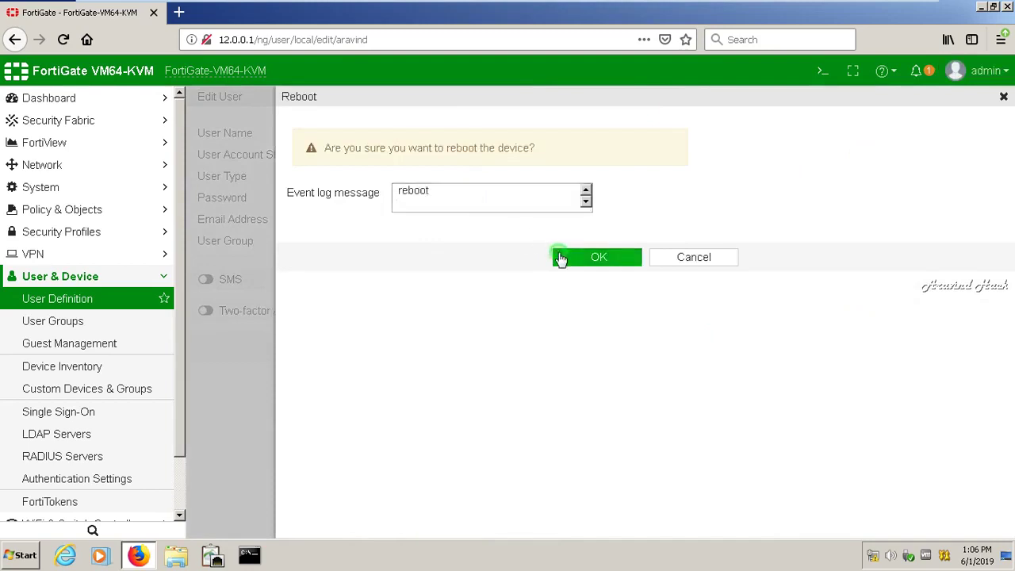
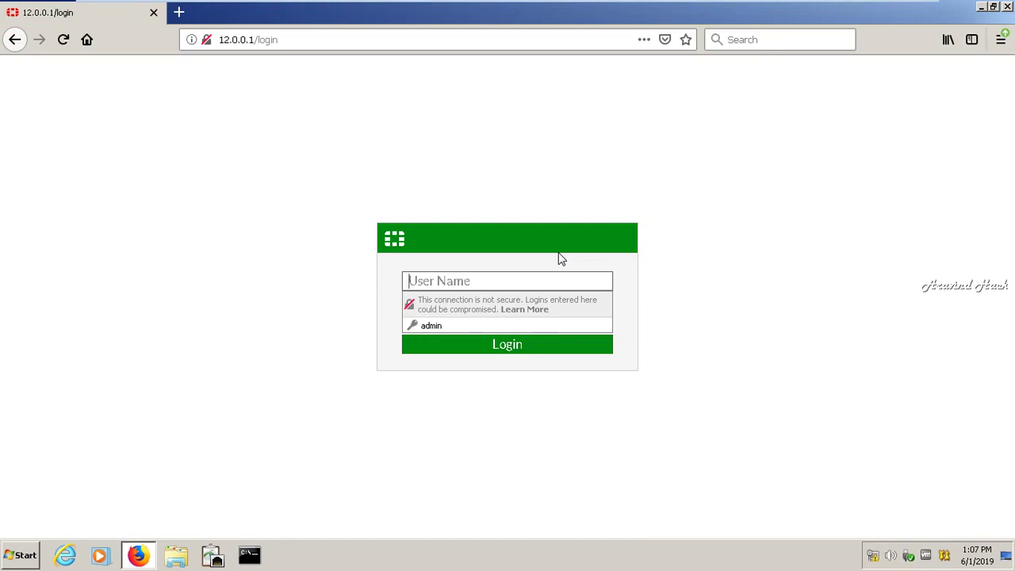
- Log in to the FortiGate web GUI as admin and defer the default password change
type("admin")
left_click(521, 348)
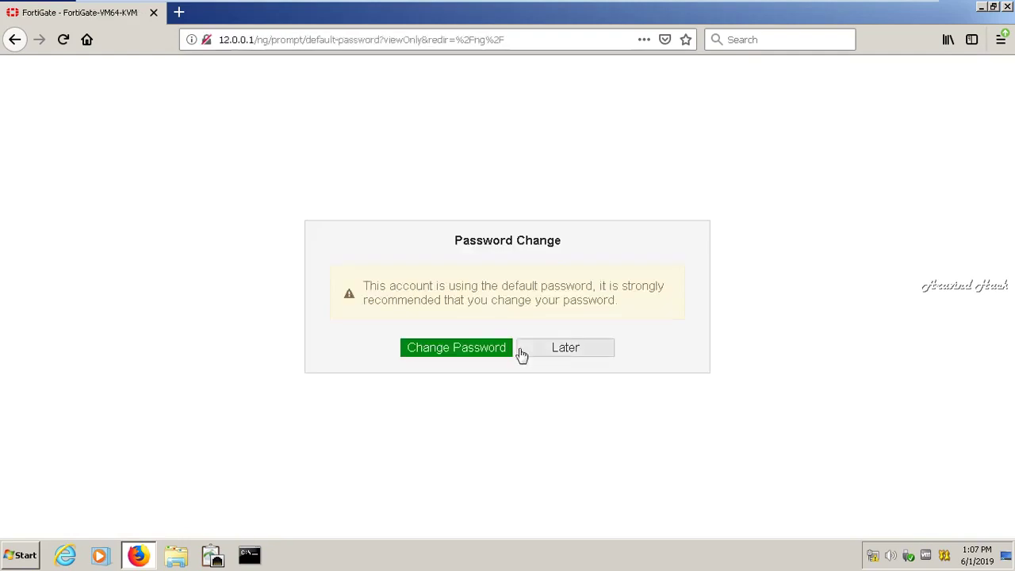
left_click(521, 350)
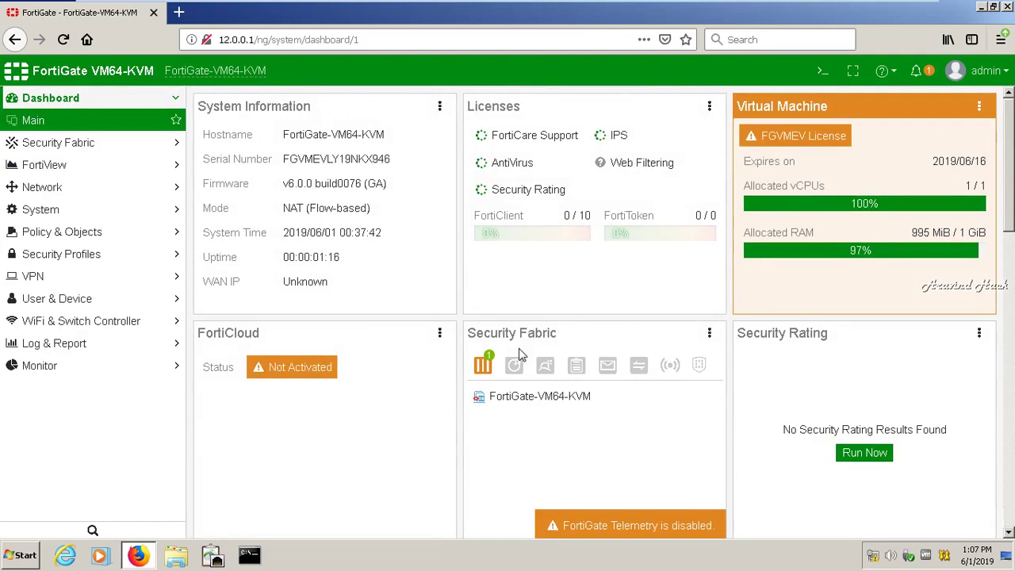
- Go to User & Device > User Definition and edit the first local user account
left_click(125, 302)
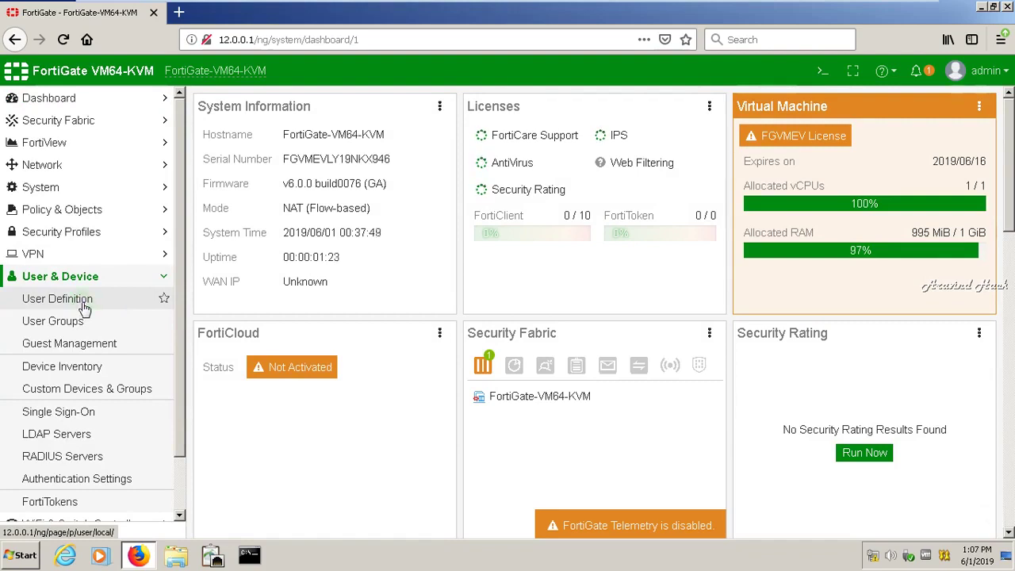
left_click(82, 306)
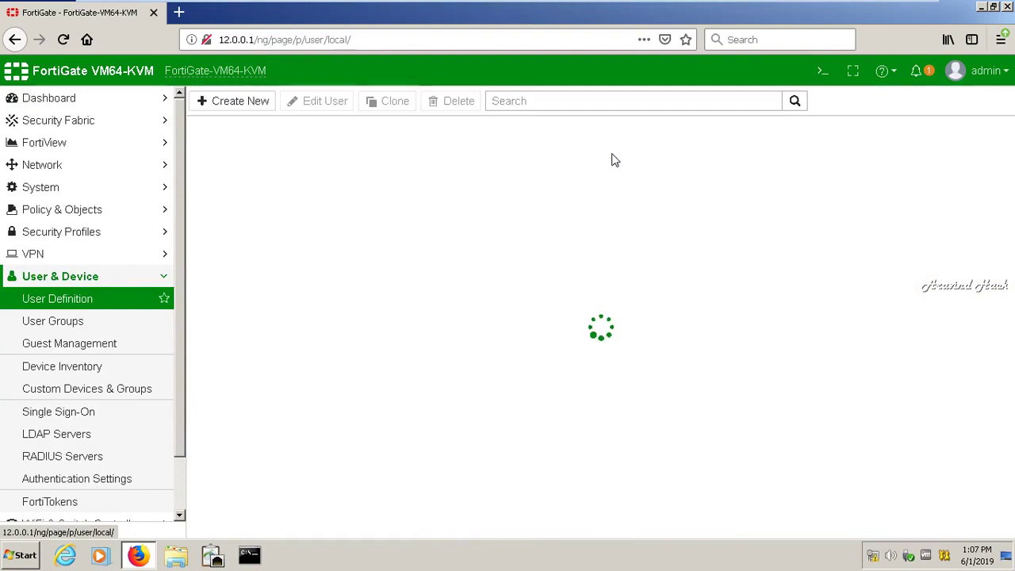
left_click(610, 153)
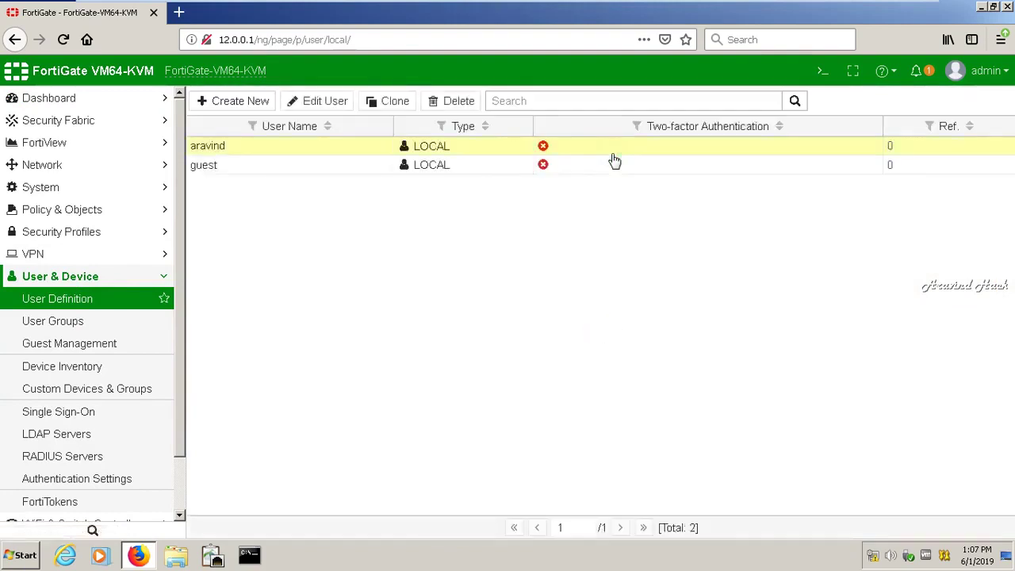
left_click(325, 102)
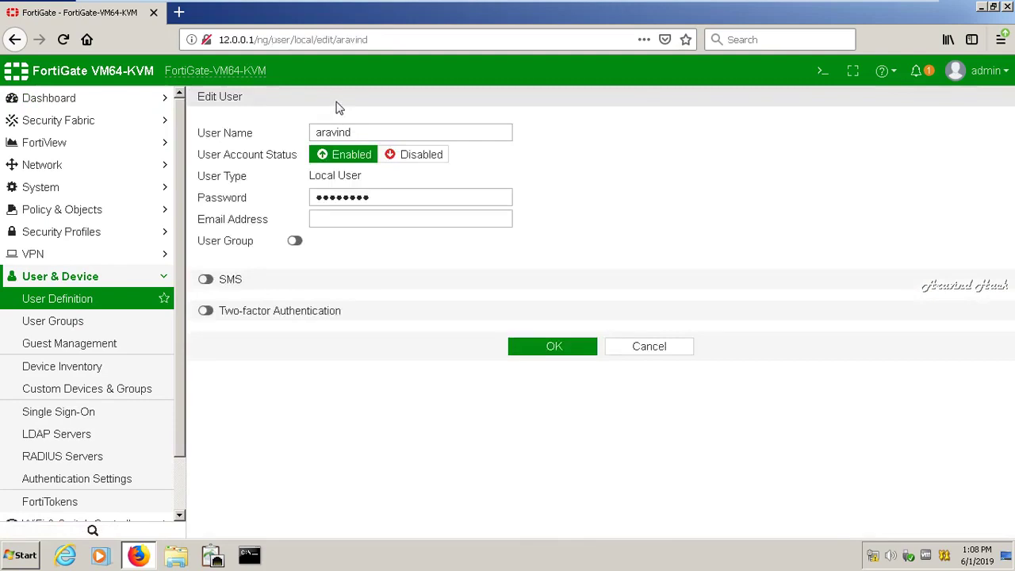
- Try enabling group membership and creating a Guest-type user group, then cancel both forms
left_click(294, 242)
left_click(371, 242)
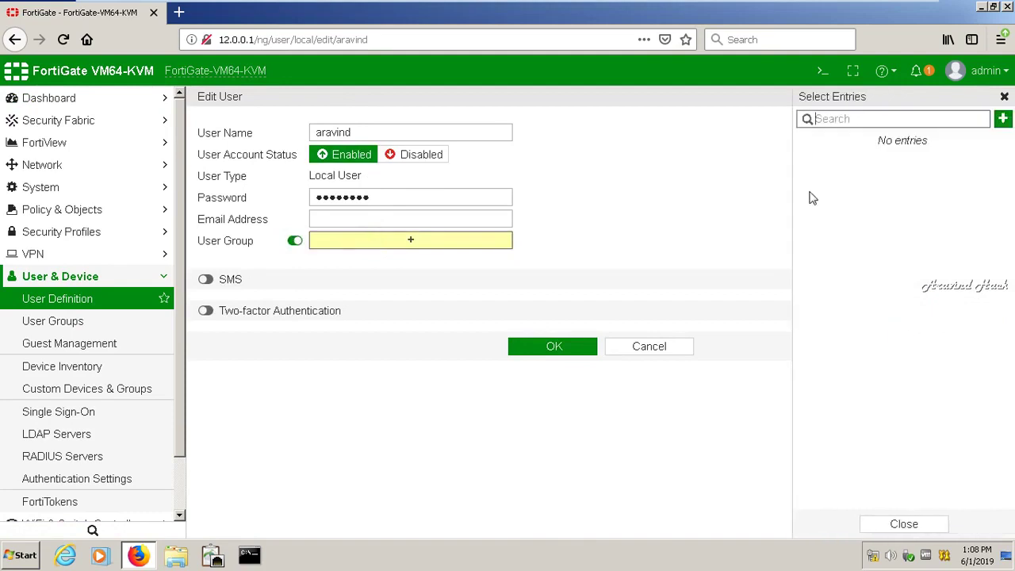
left_click(612, 260)
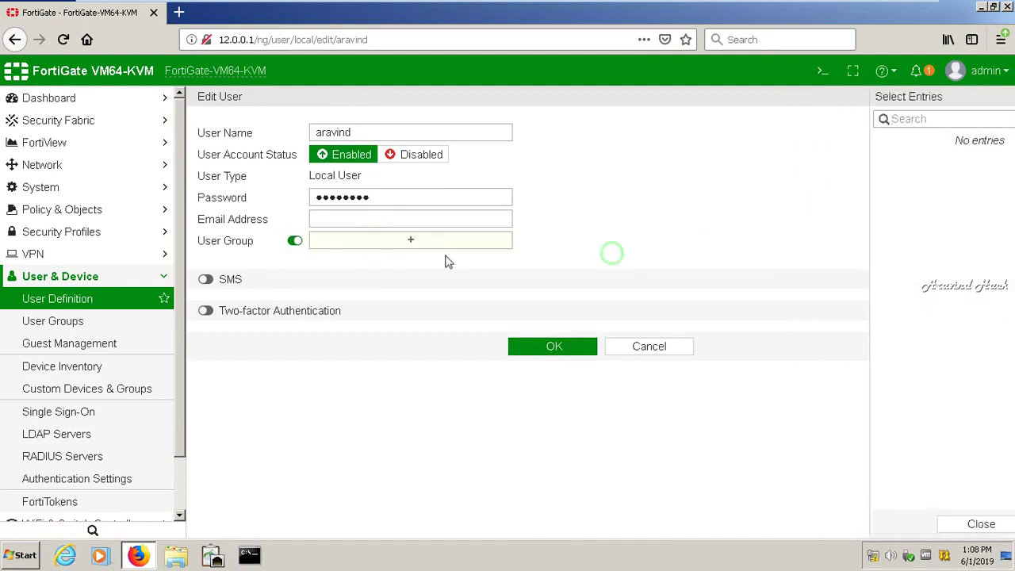
left_click(413, 241)
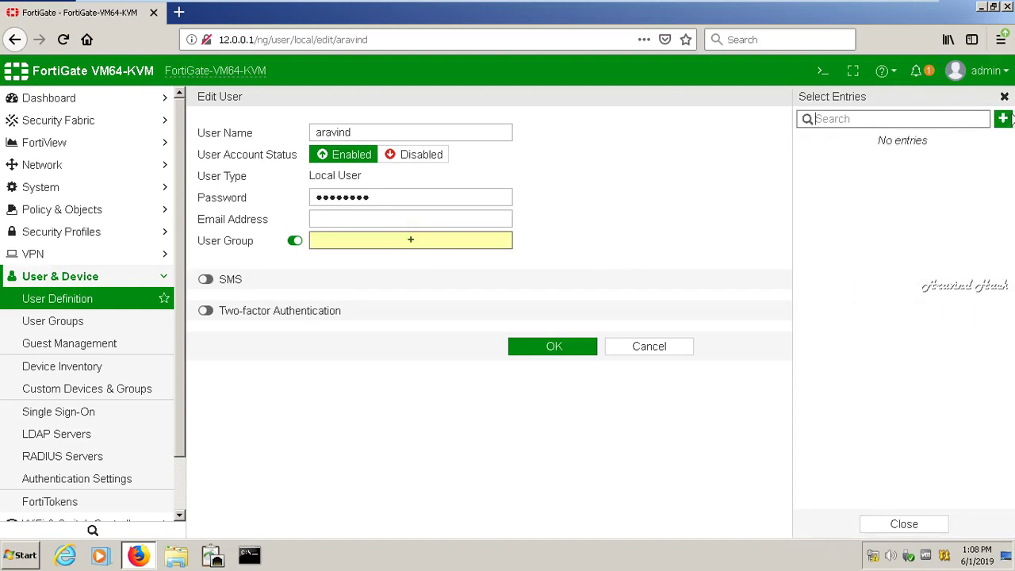
left_click(1002, 118)
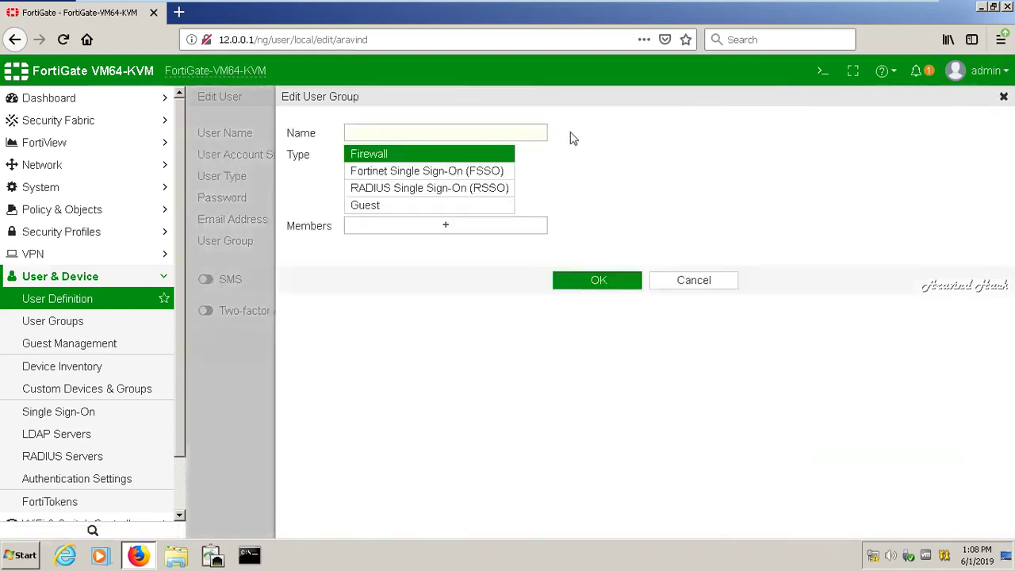
left_click(443, 209)
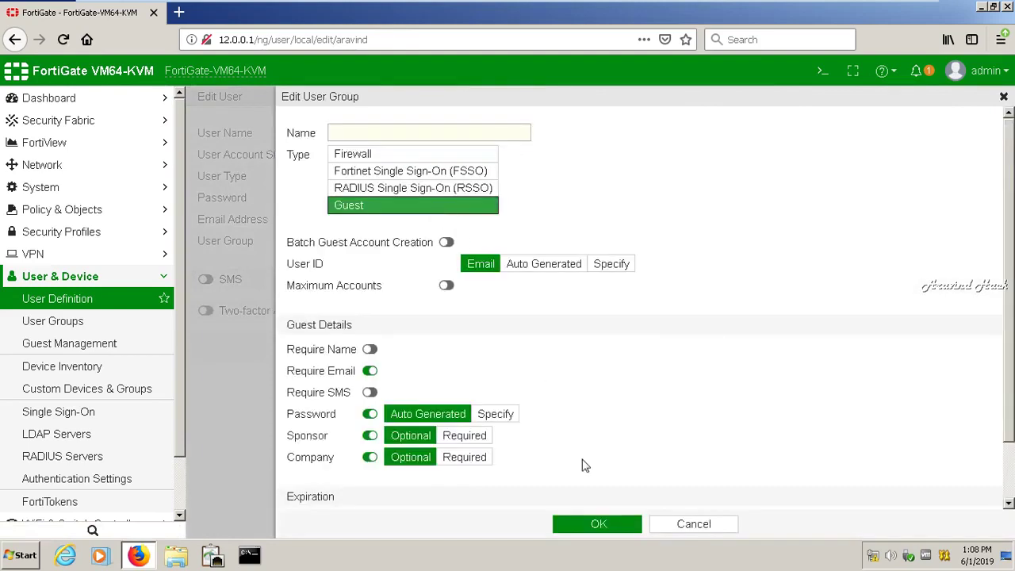
left_click(687, 524)
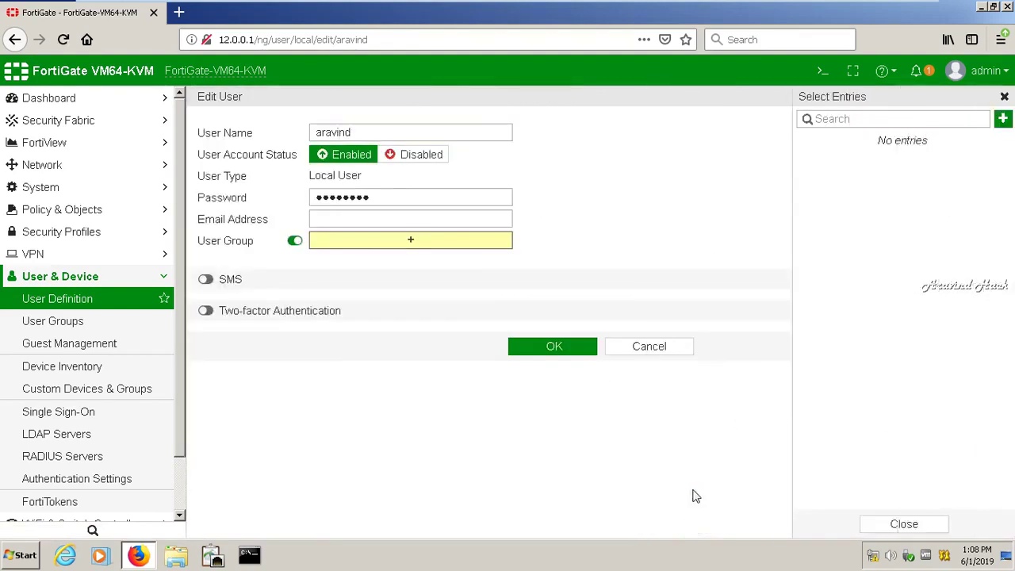
left_click(673, 347)
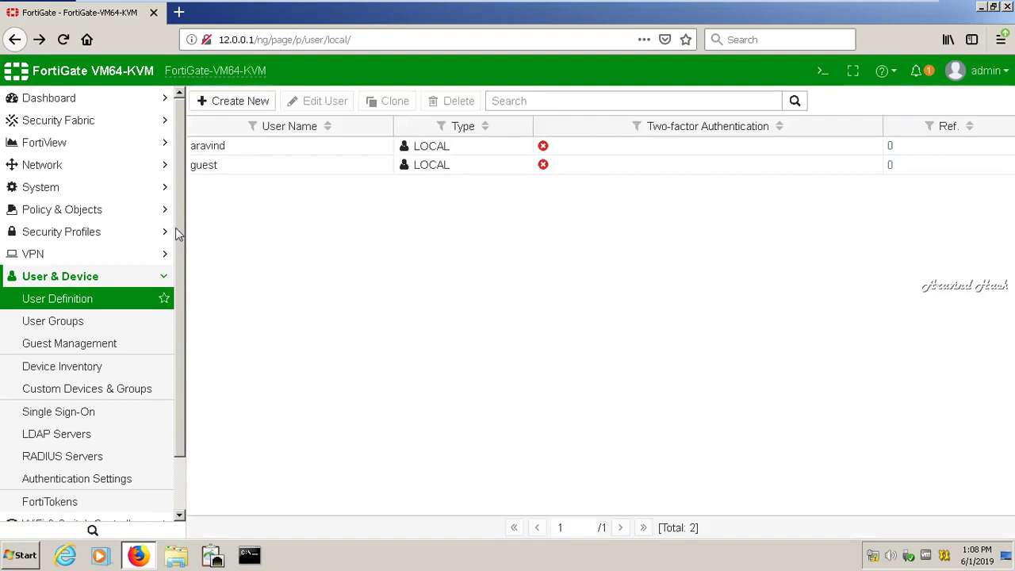
- Go to Policy & Objects > IPv4 Policy and start a new policy
left_click(161, 279)
left_click(152, 234)
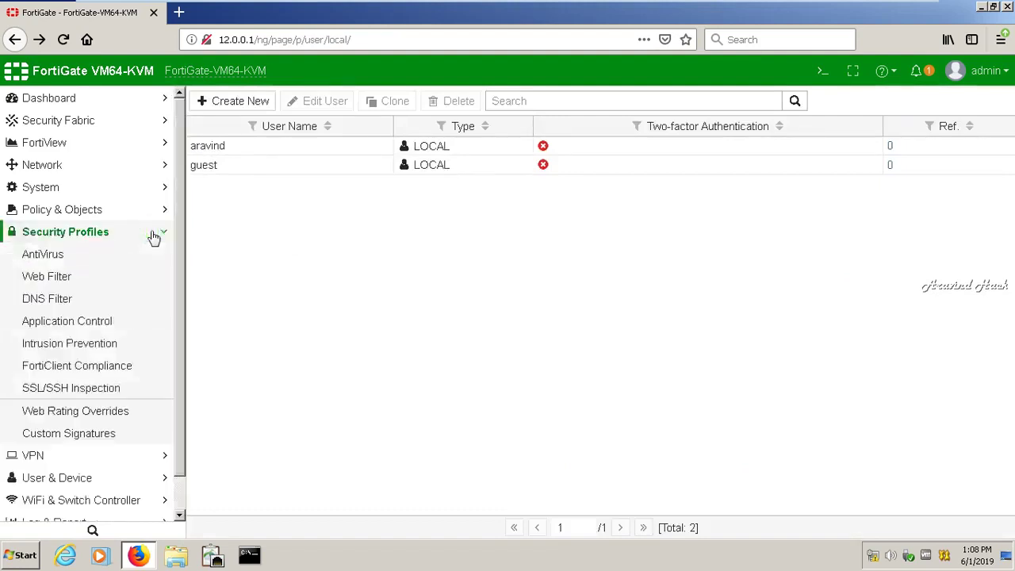
mouse_move(744, 5)
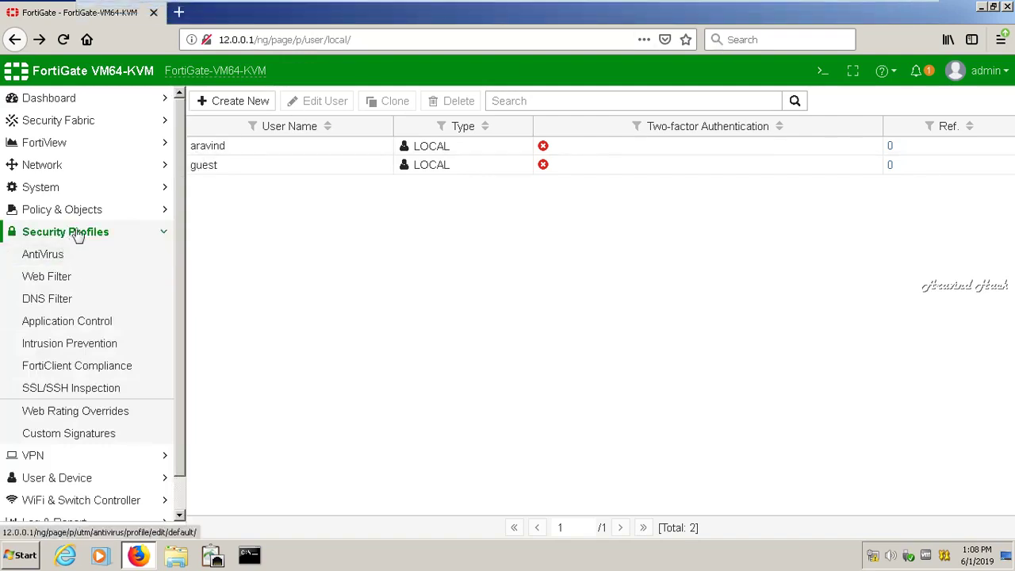
left_click(164, 233)
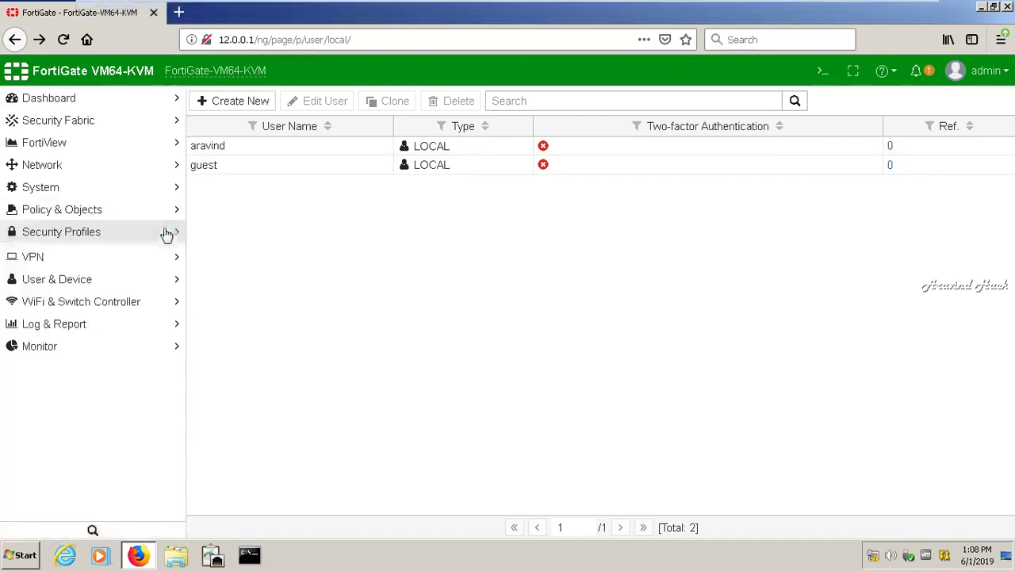
left_click(176, 206)
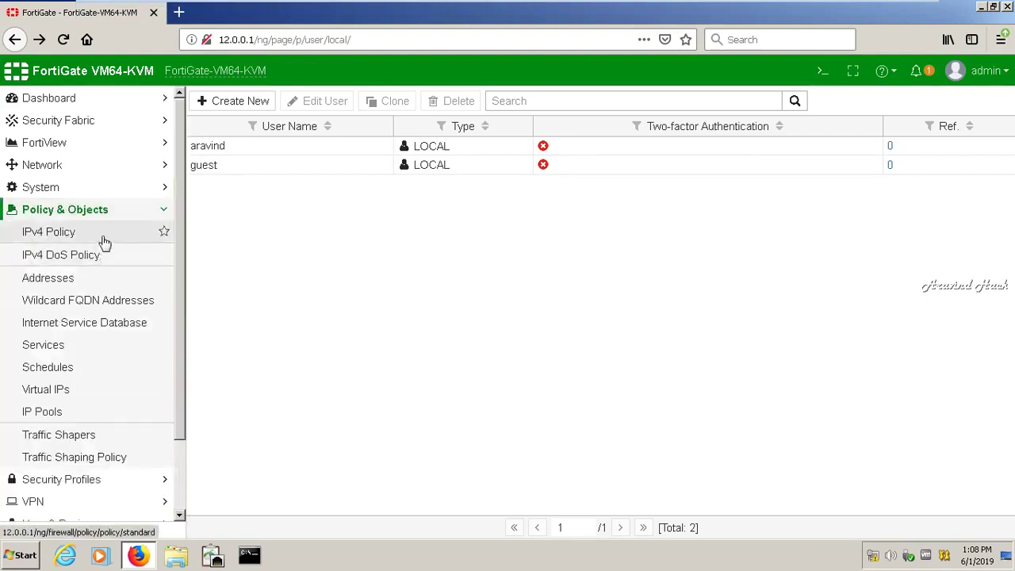
left_click(104, 241)
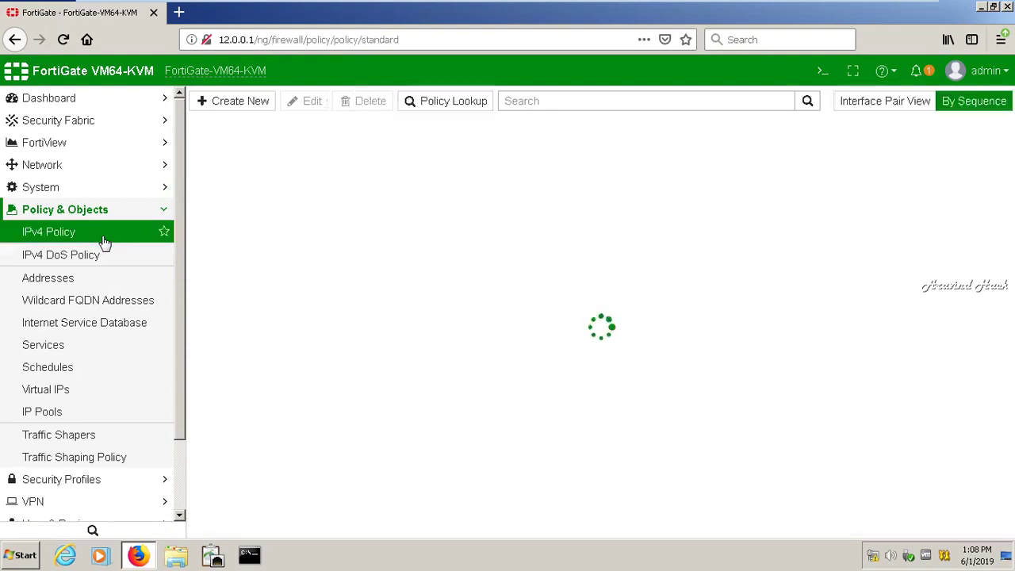
left_click(226, 105)
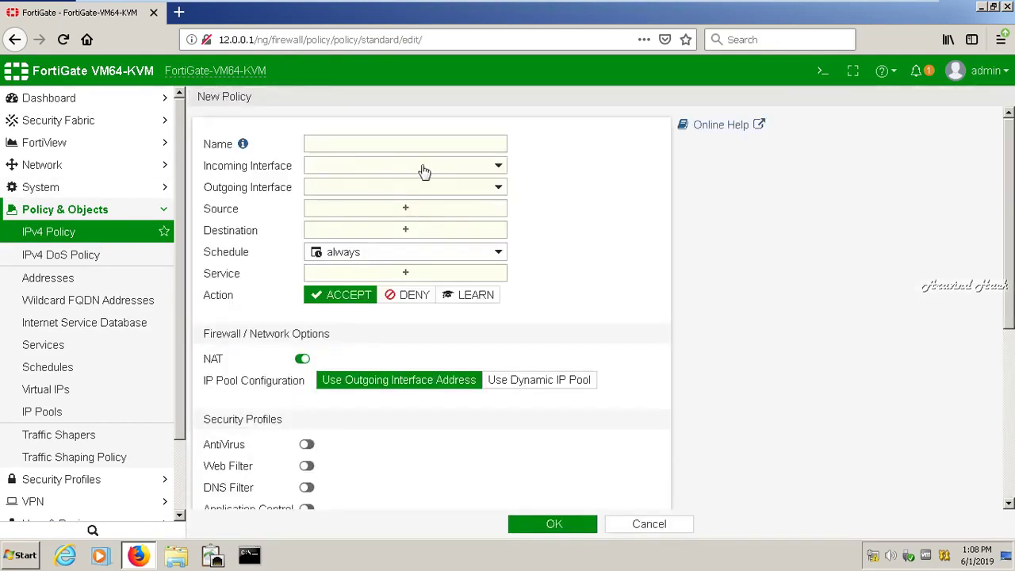
- Name the policy 'local' with incoming interface port2 and outgoing interface port3
left_click(397, 139)
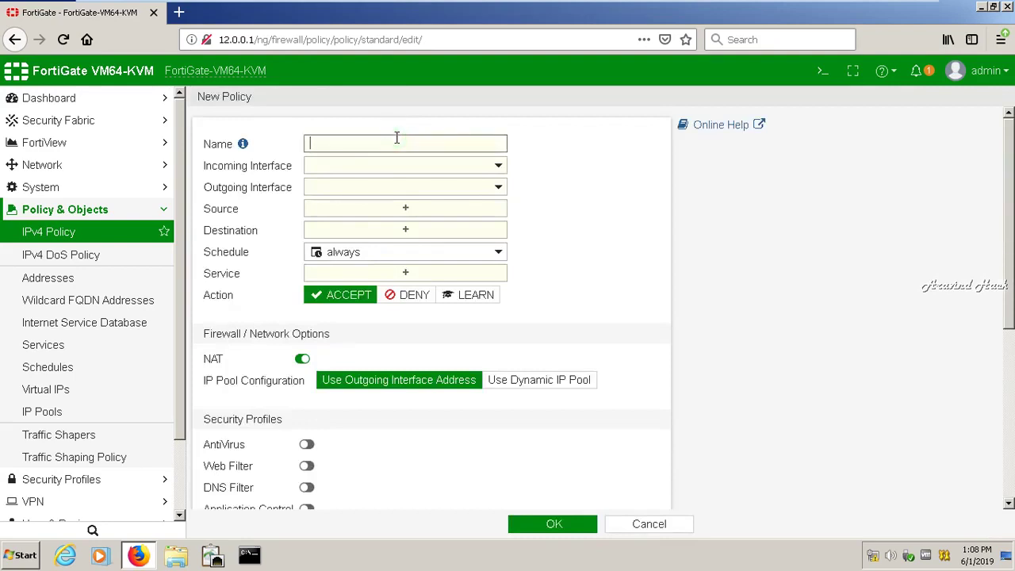
type("loca")
left_click(397, 166)
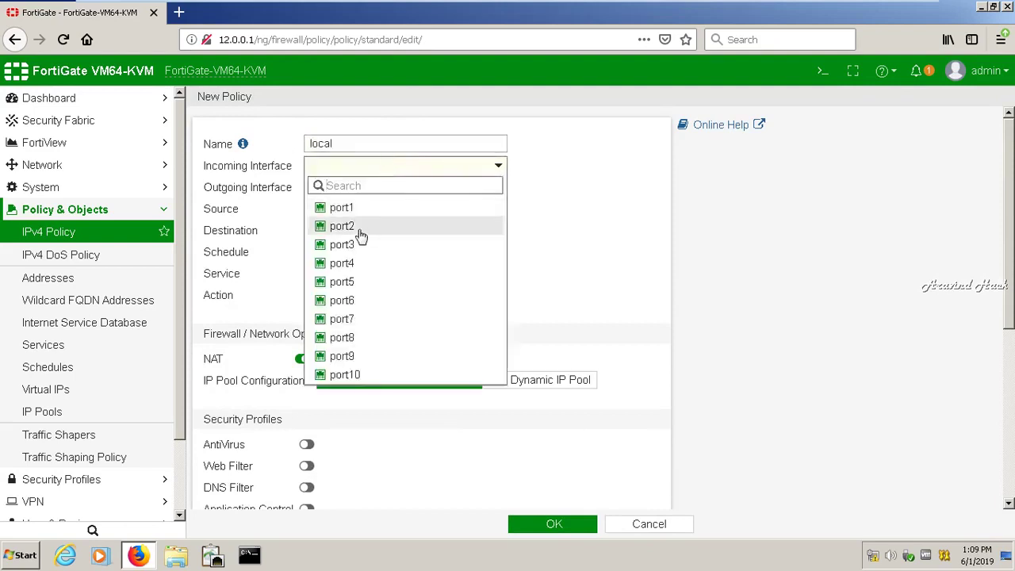
left_click(355, 227)
left_click(396, 191)
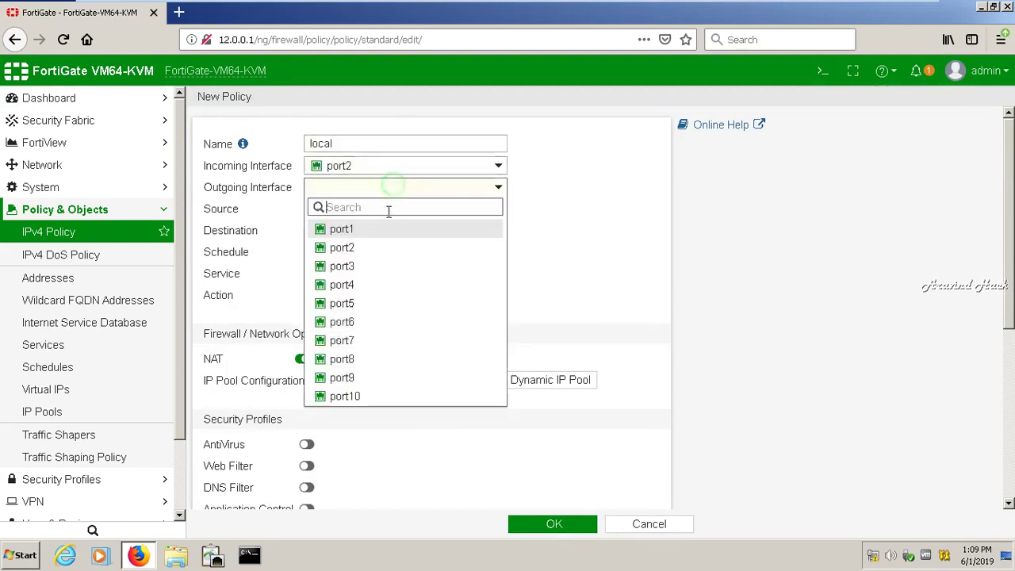
left_click(356, 265)
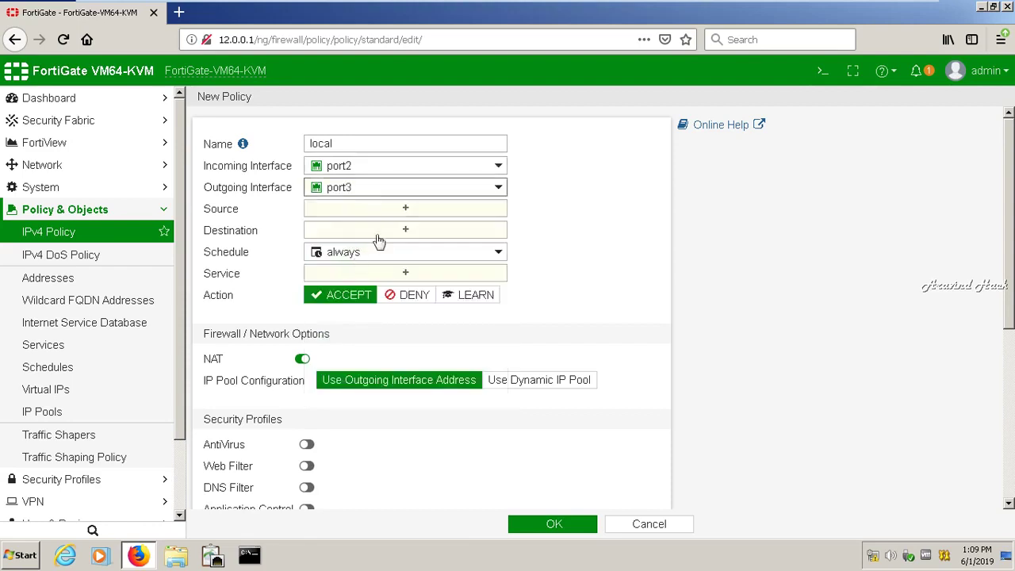
- Make local user aravind the policy source, replacing the guestportal group
left_click(397, 211)
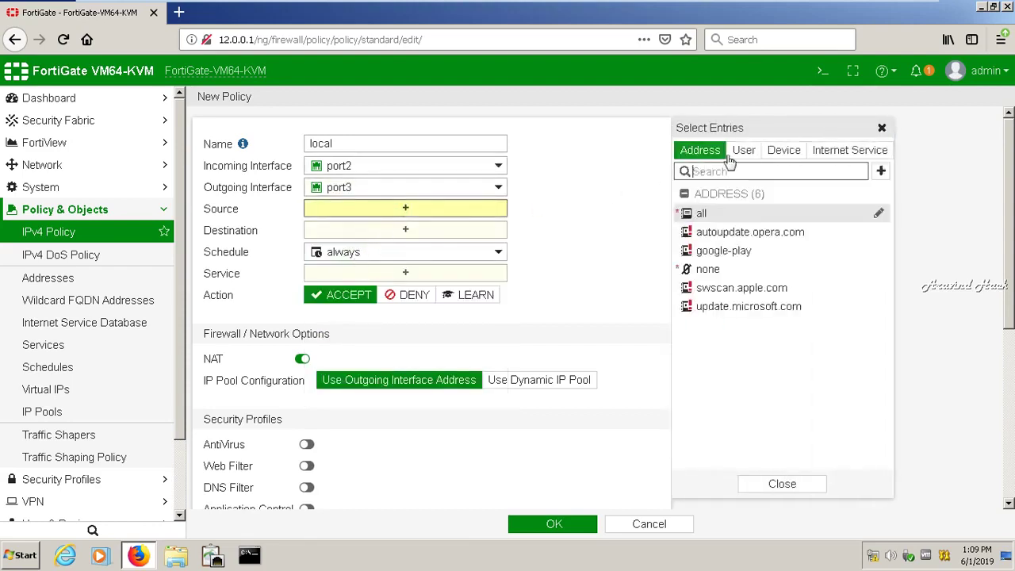
left_click(744, 155)
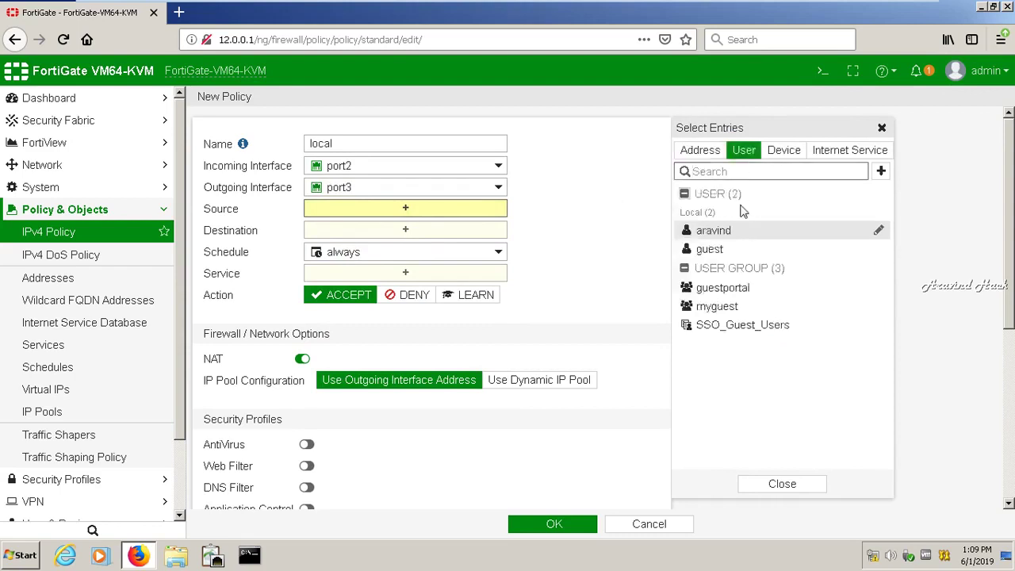
left_click_drag(730, 236, 727, 241)
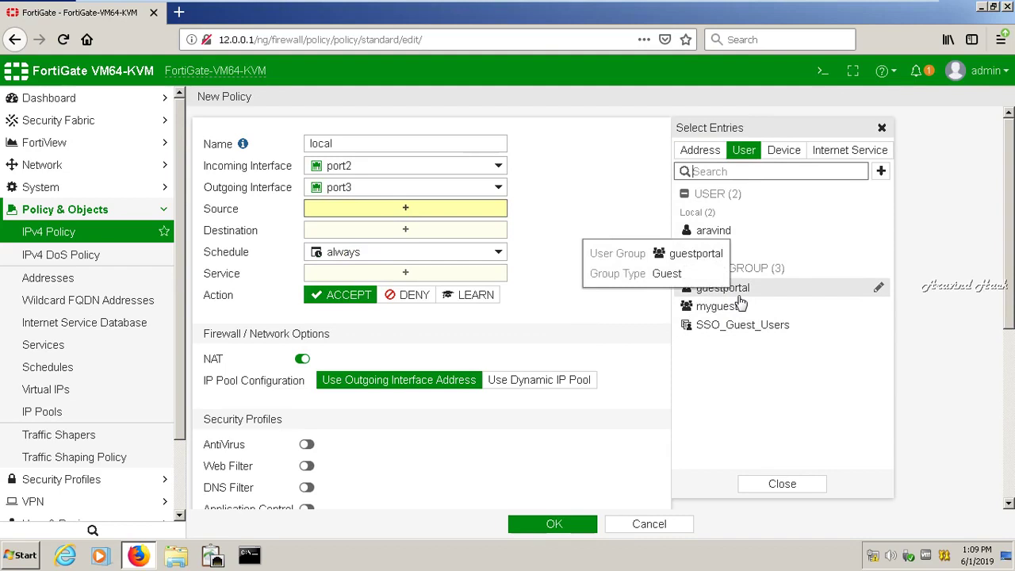
left_click(738, 297)
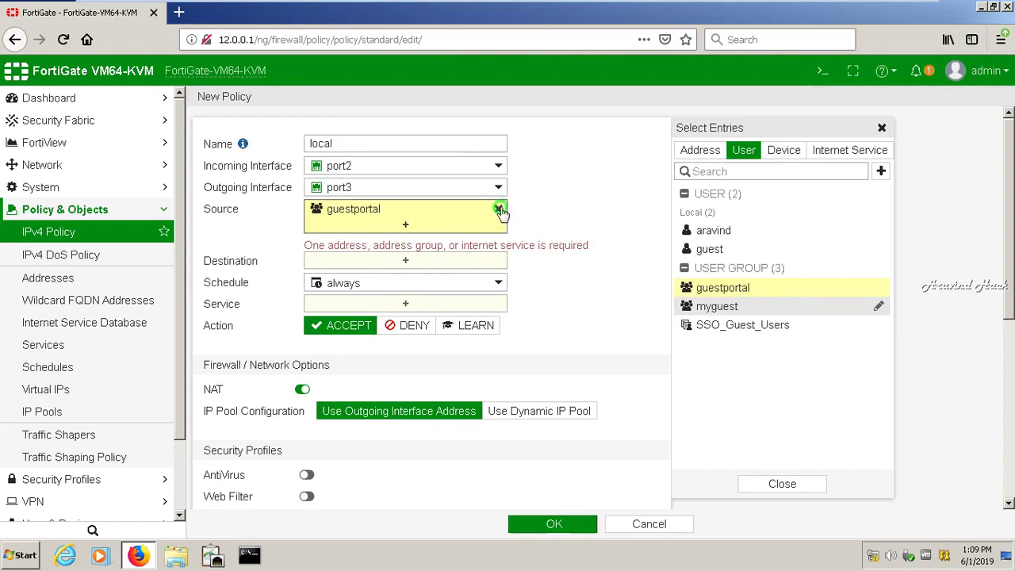
left_click(498, 209)
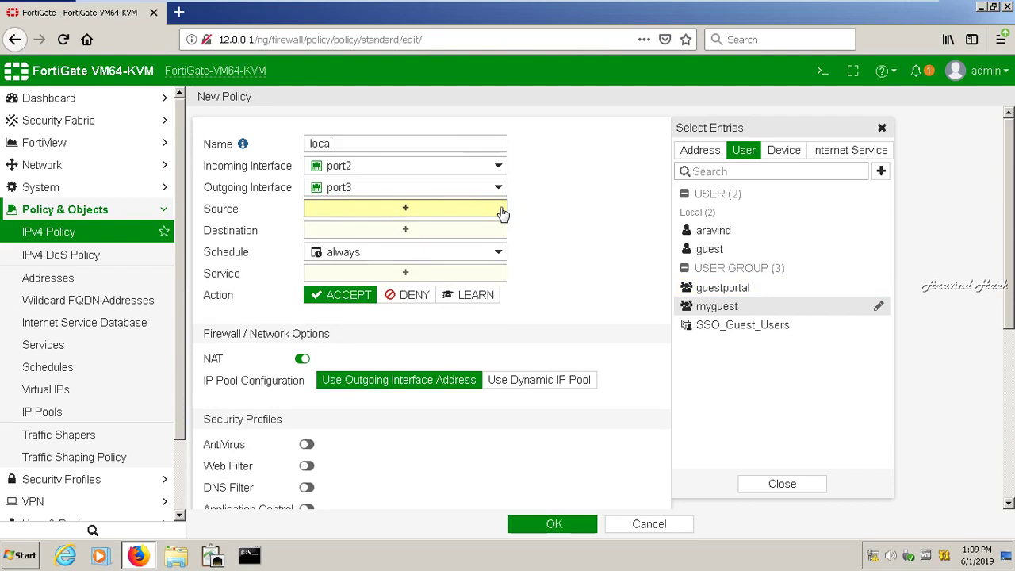
left_click(713, 234)
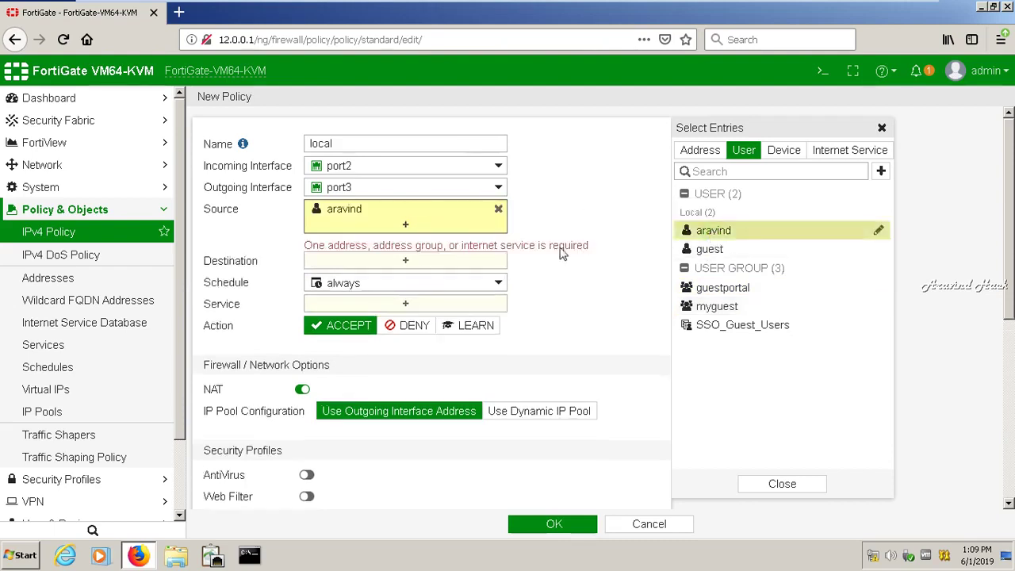
left_click(426, 264)
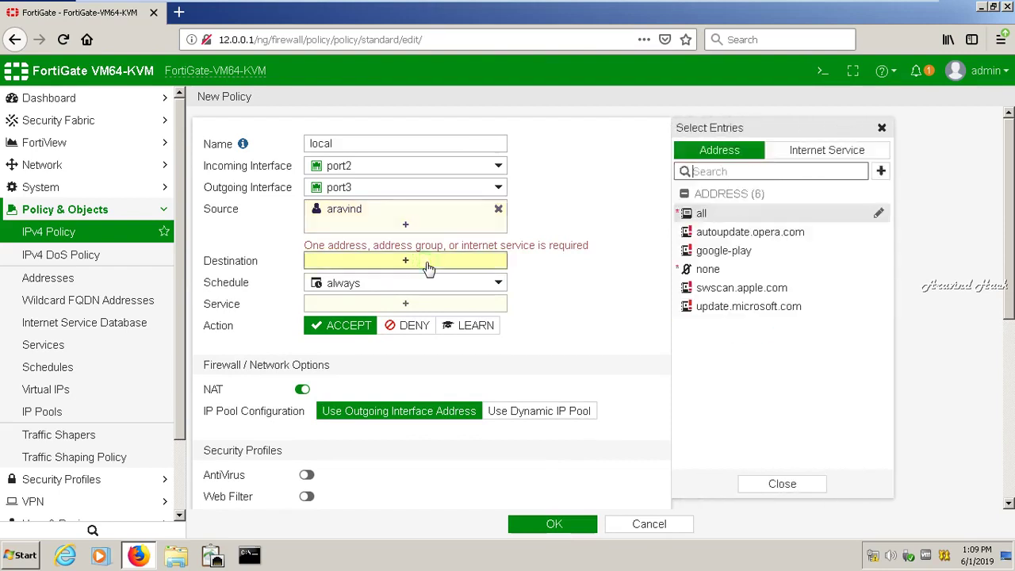
- Set destination to all, schedule to always and service to ALL
left_click(713, 215)
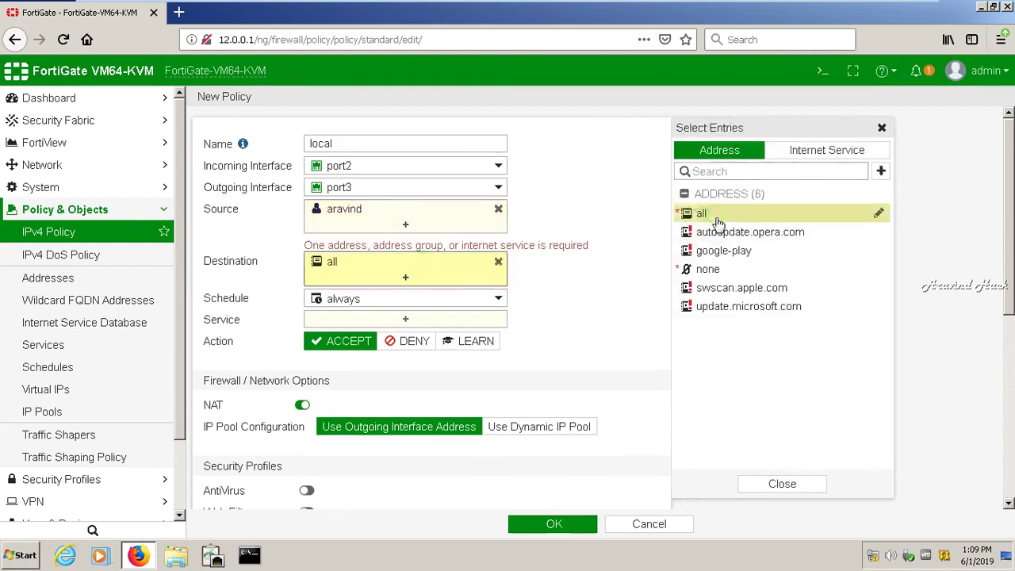
left_click(406, 296)
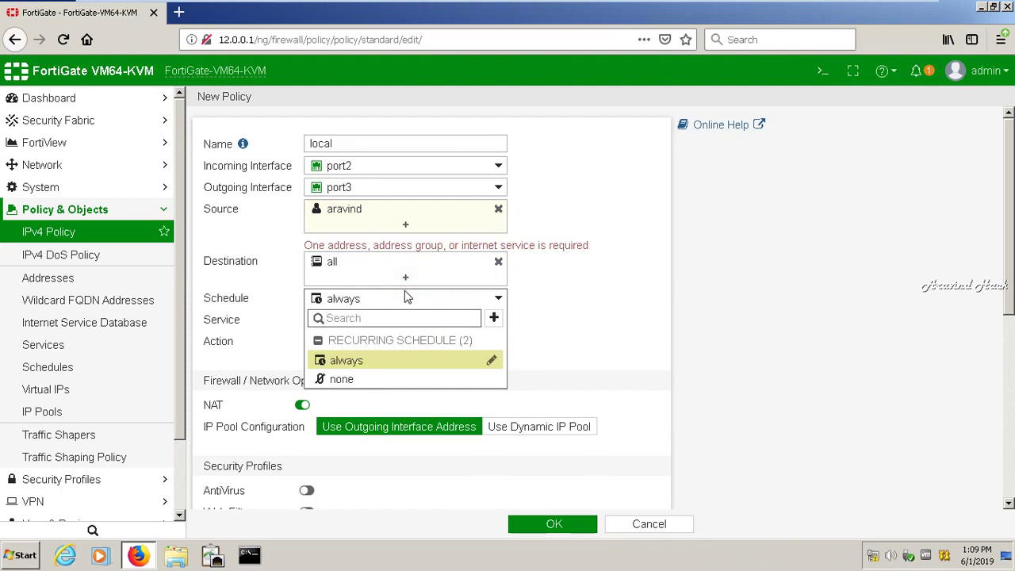
left_click(358, 362)
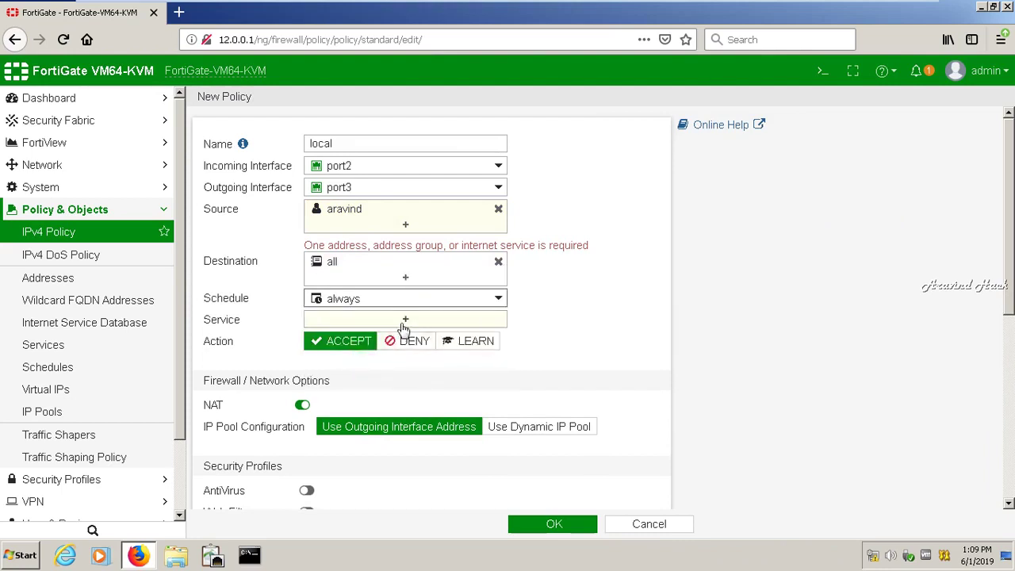
left_click(404, 319)
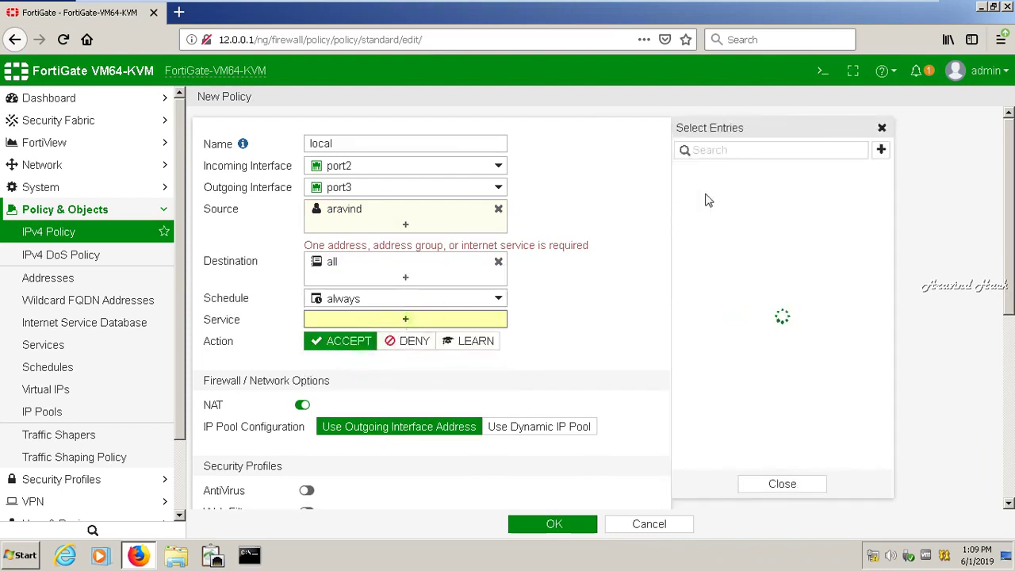
left_click(706, 212)
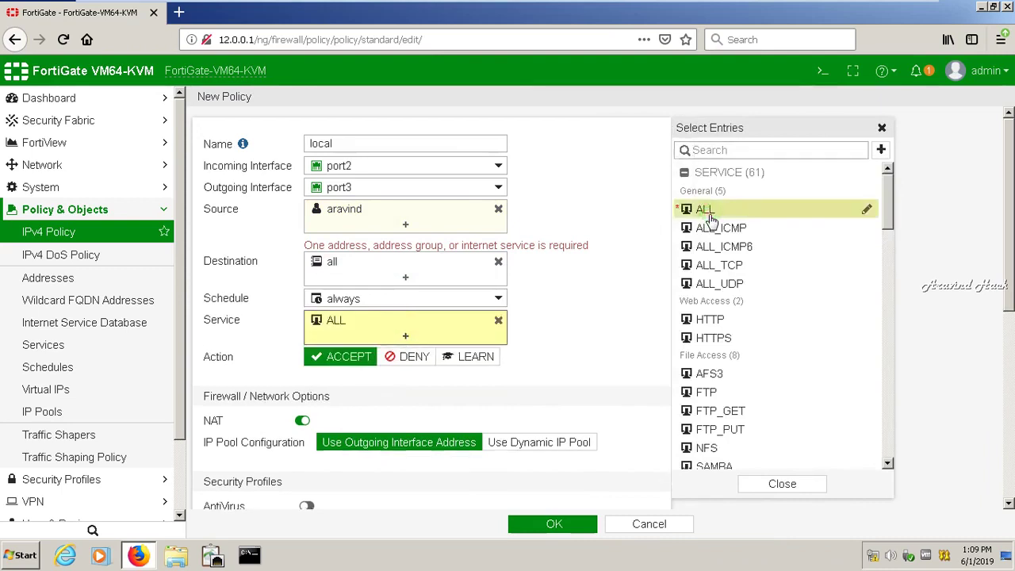
left_click(594, 296)
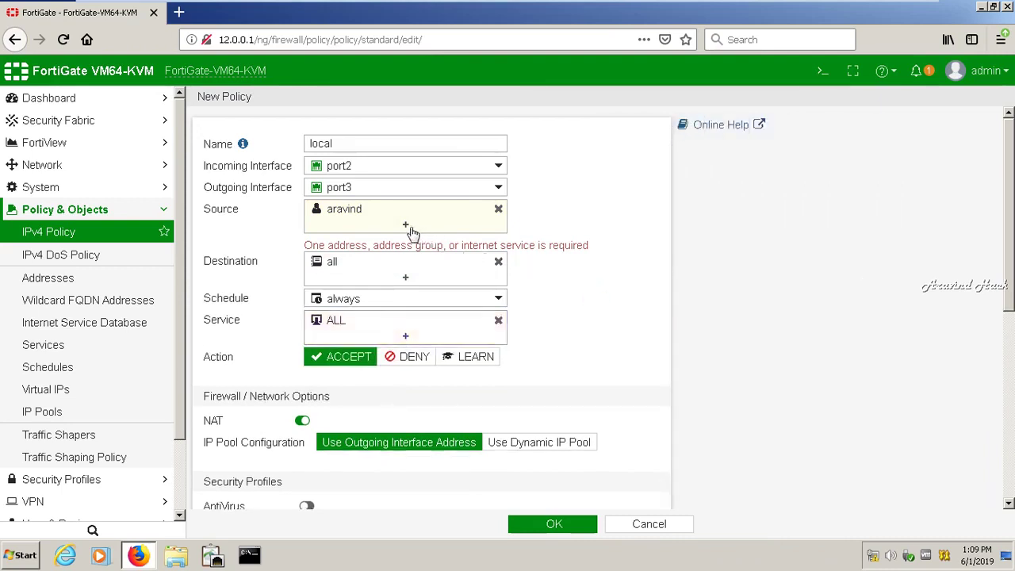
- Add the Yahoo-SMTP(S) internet service and the All device category to the source
left_click(409, 226)
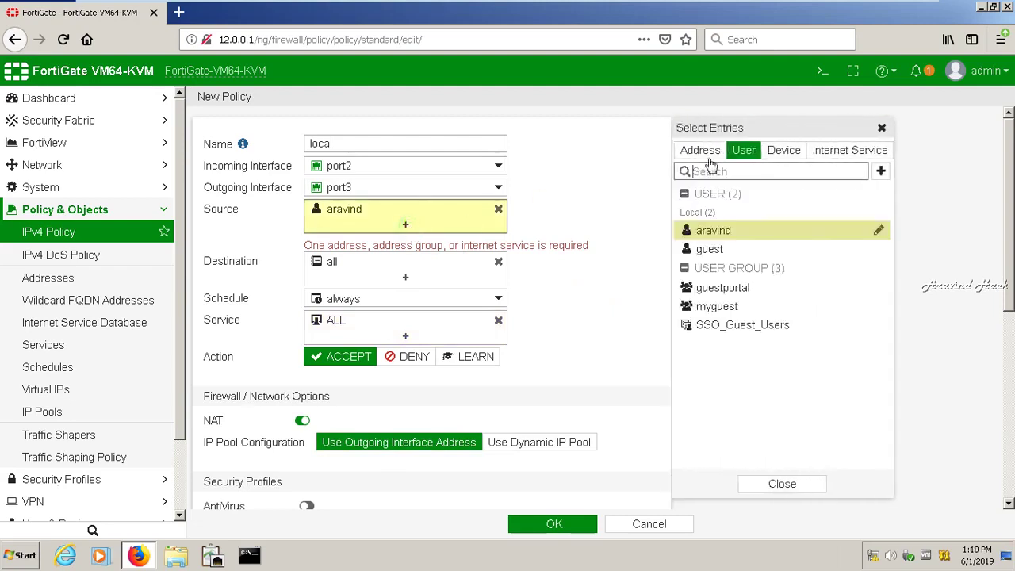
left_click(818, 153)
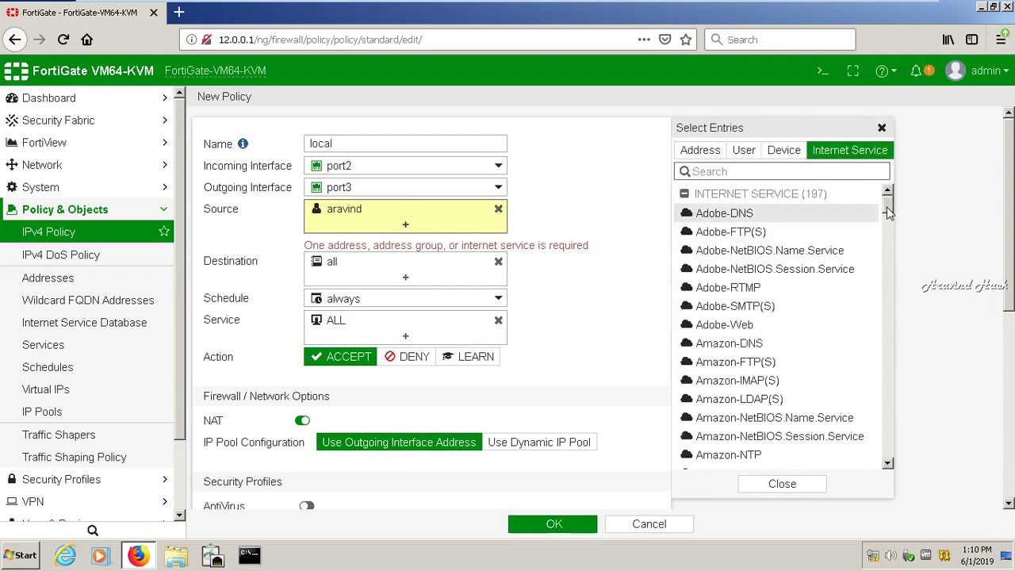
left_click(887, 208)
left_click_drag(888, 208, 886, 474)
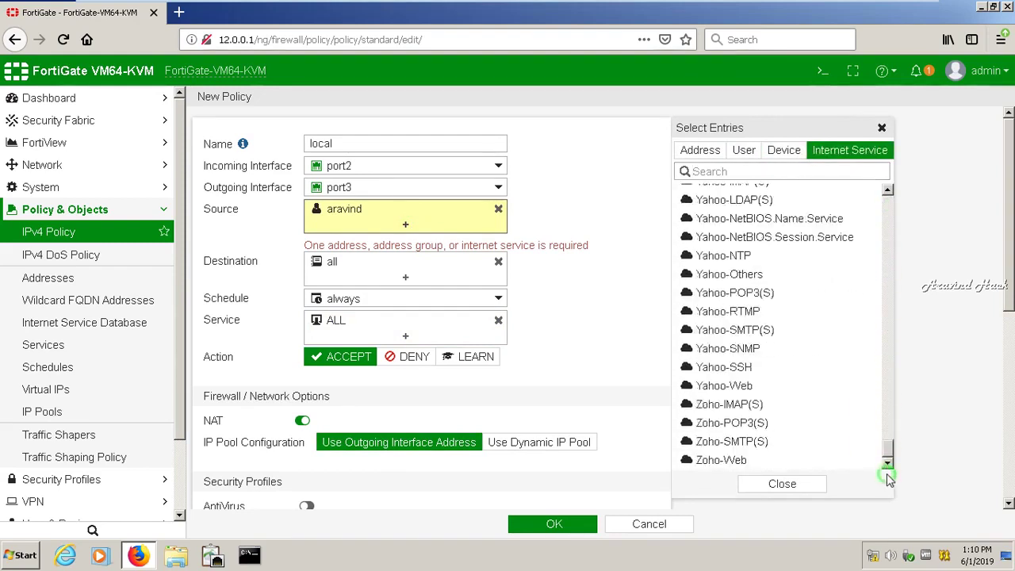
left_click(768, 332)
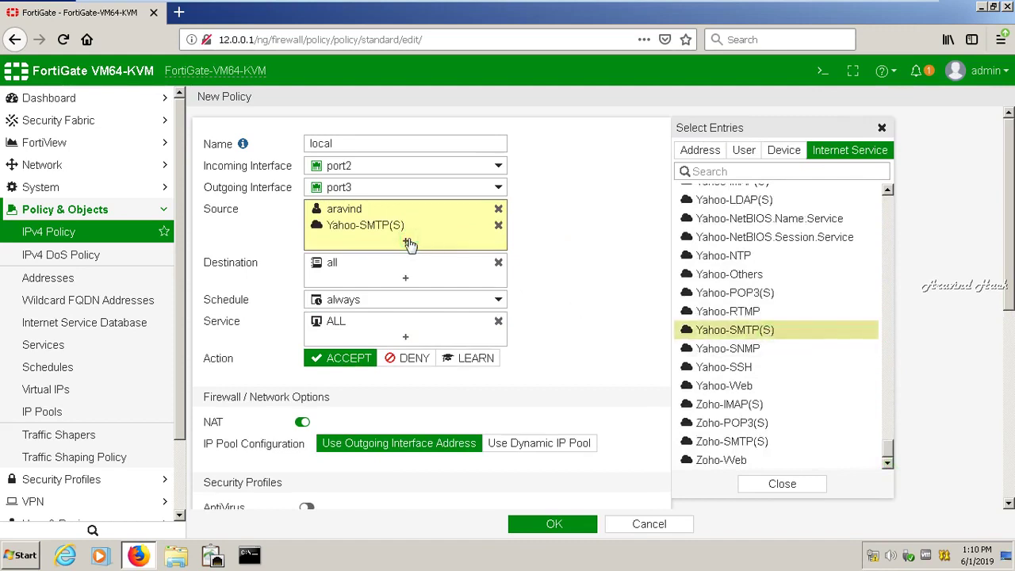
left_click(777, 156)
left_click(702, 214)
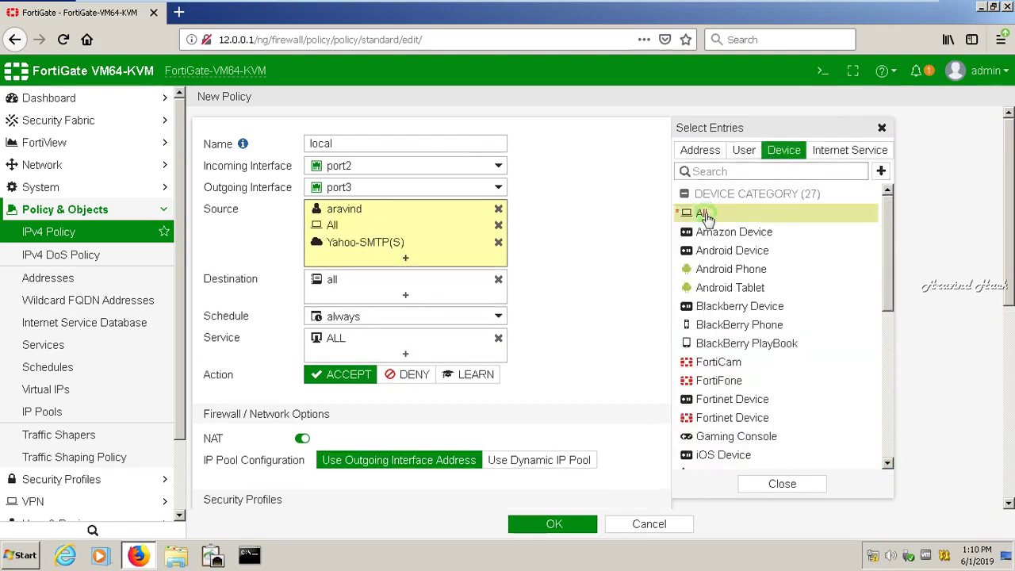
left_click(743, 150)
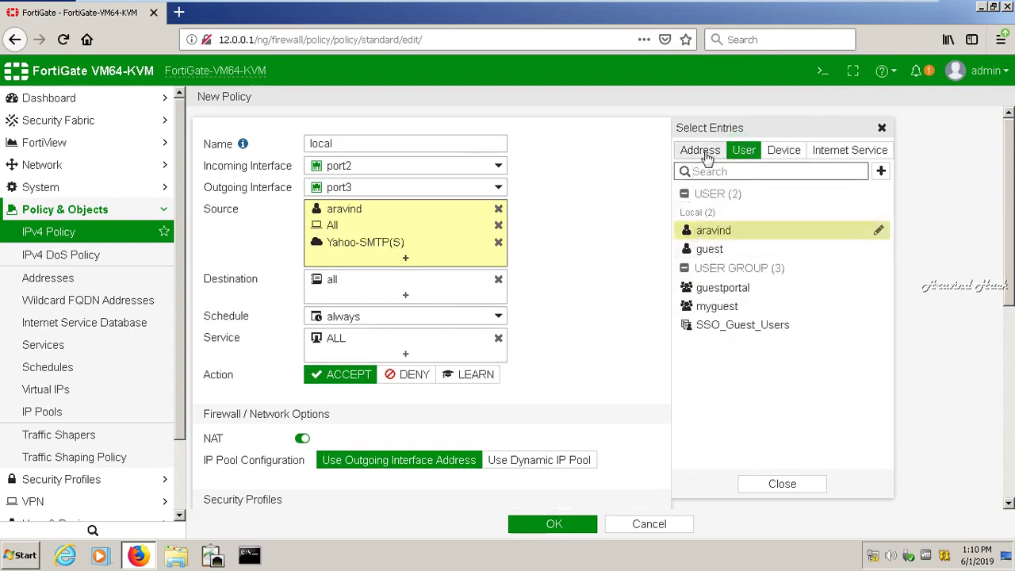
left_click(589, 357)
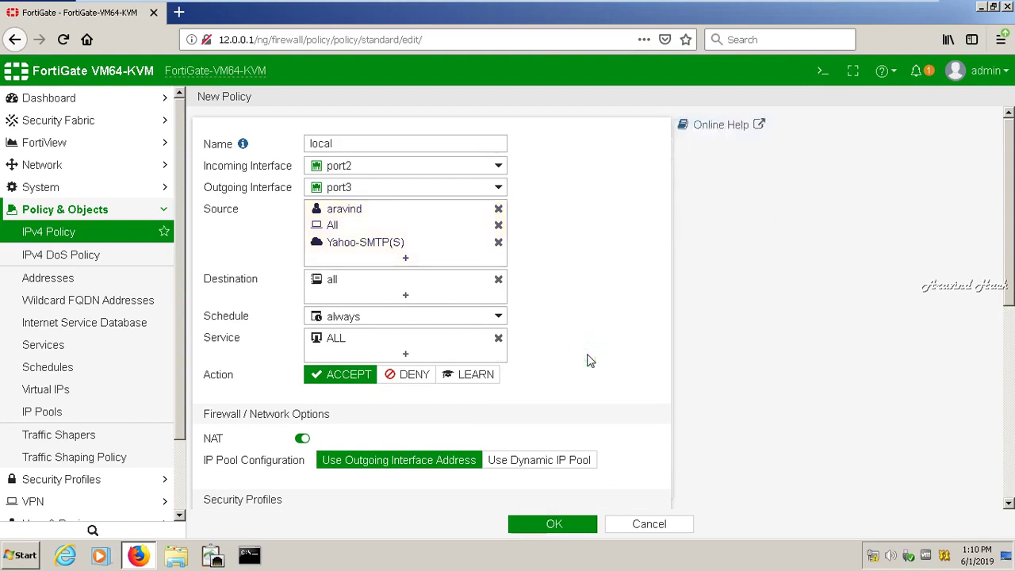
scroll(1003, 317, "down", 3)
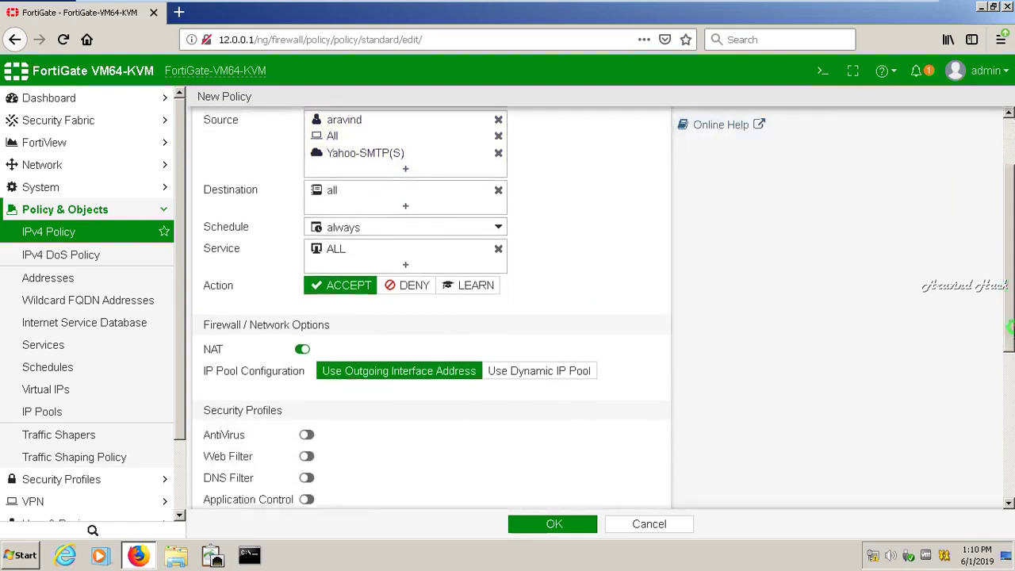
left_click_drag(1010, 341, 1009, 502)
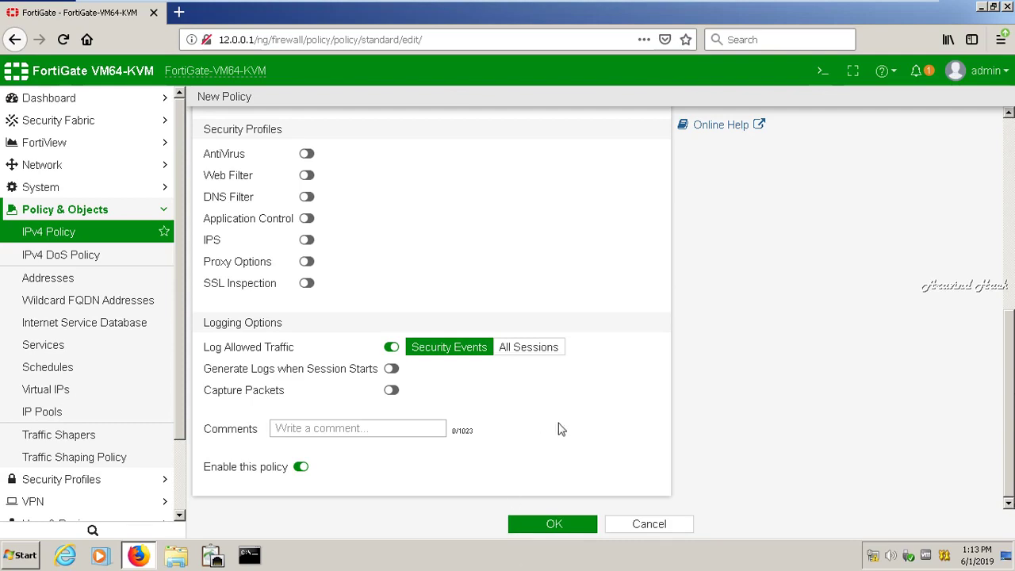
- Save the 'local' policy and accept enabling device identification on port2
left_click(555, 526)
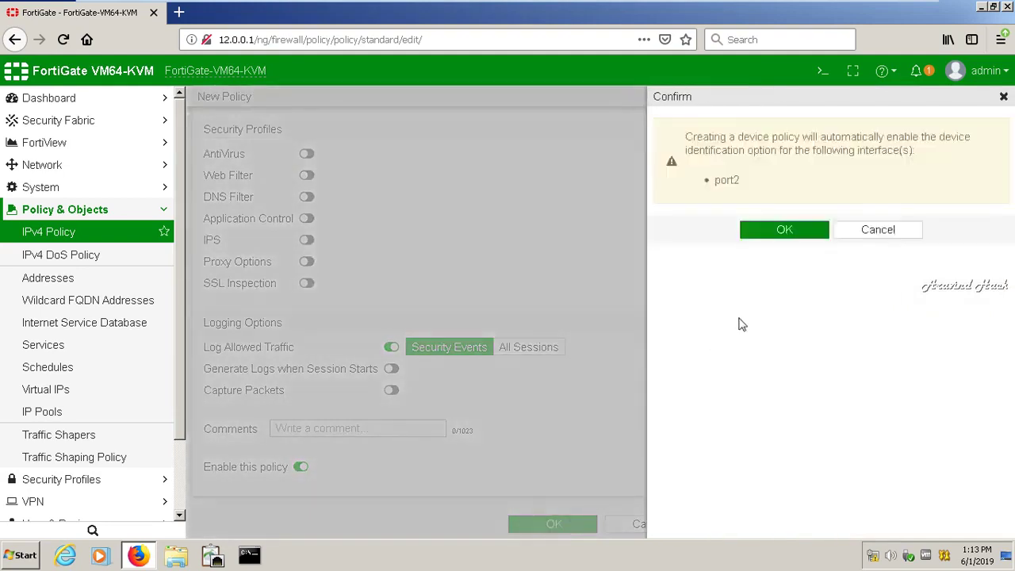
left_click(787, 230)
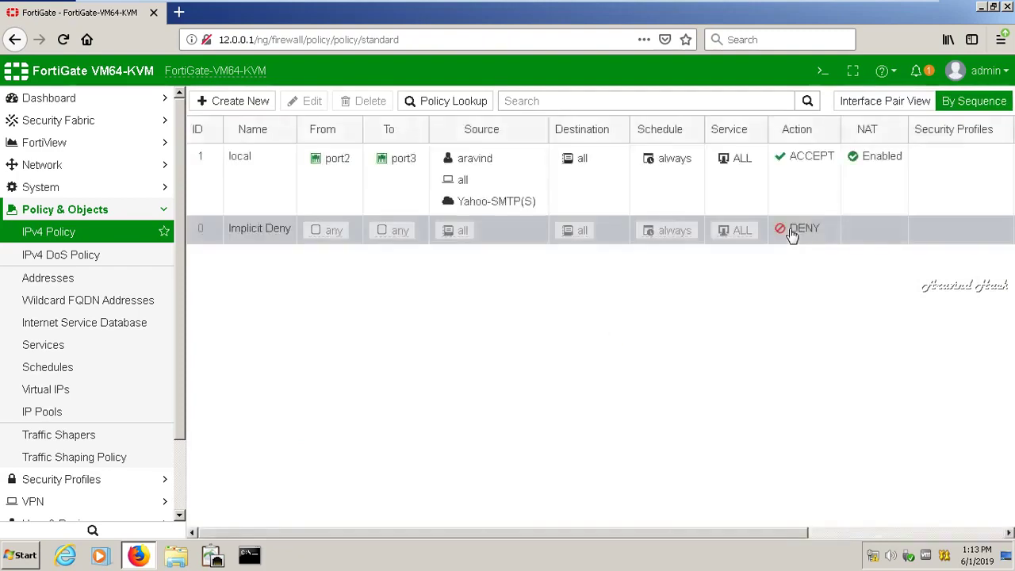
- Open port3 for editing under Network > Interfaces
left_click(162, 208)
left_click(162, 168)
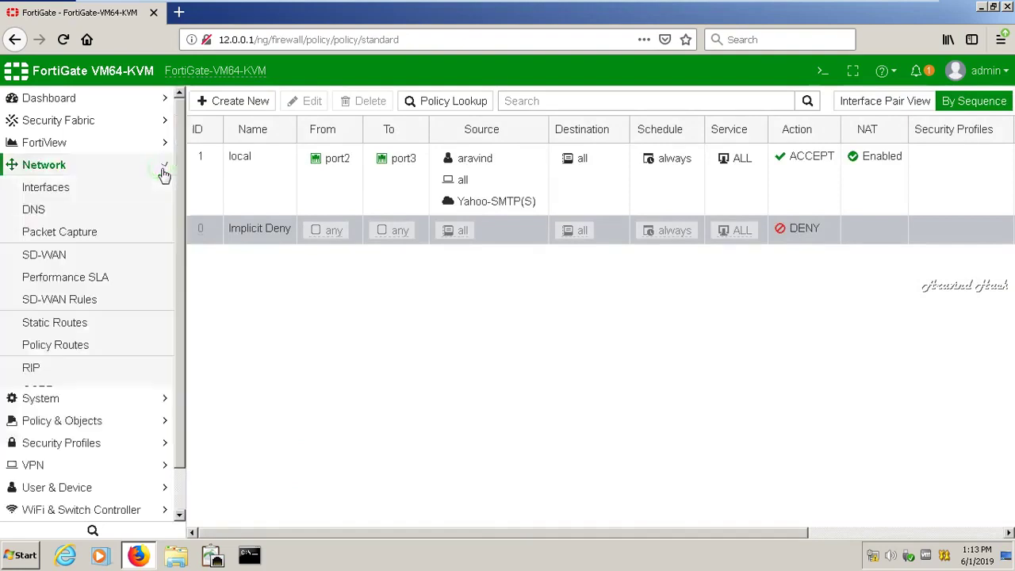
left_click(76, 195)
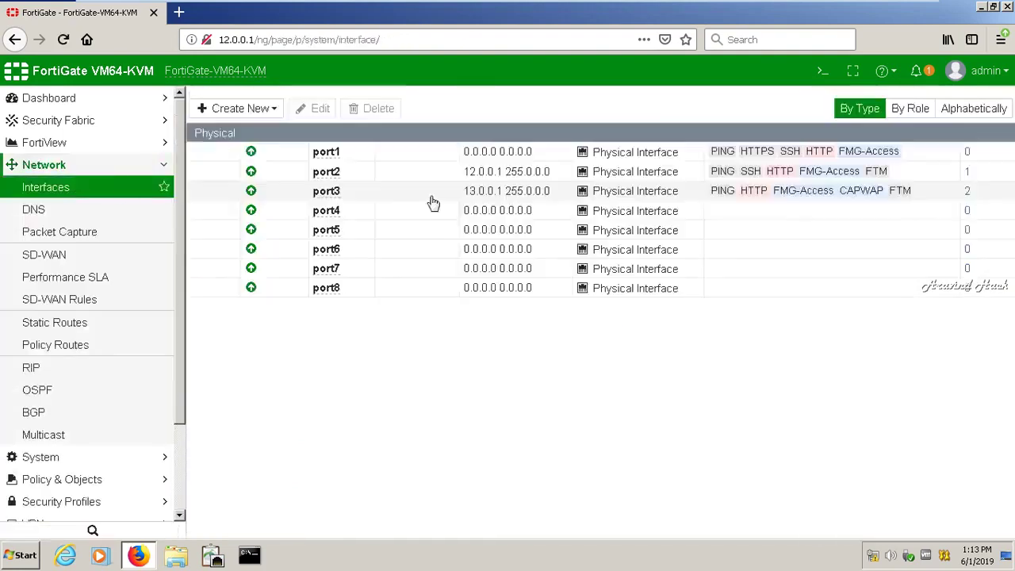
left_click(316, 273)
left_click(318, 169)
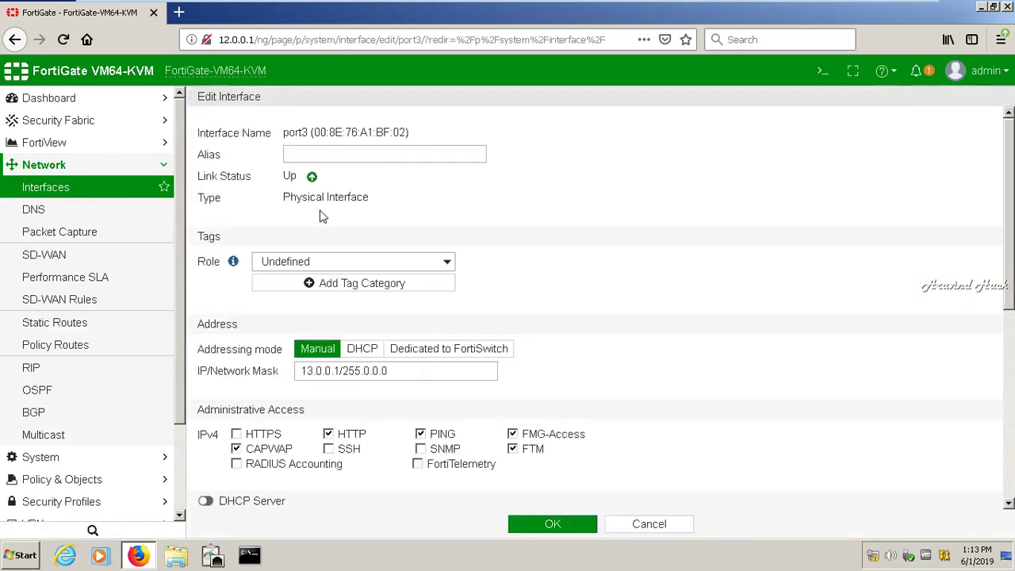
- Set port3's security mode to Captive Portal with a Local authentication portal, then save
left_click_drag(1011, 252, 1008, 404)
left_click(460, 336)
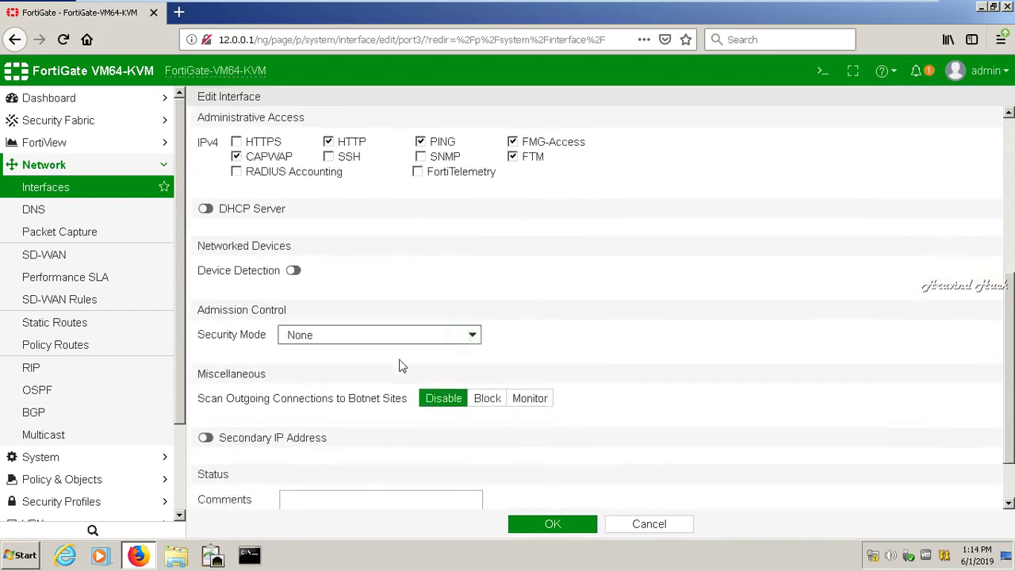
left_click(340, 370)
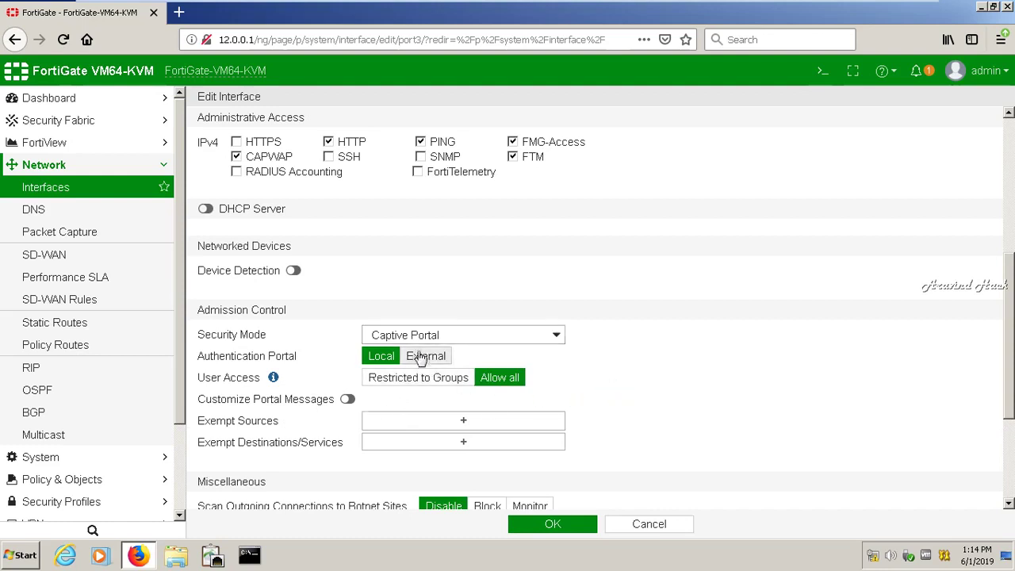
left_click_drag(1008, 321, 1009, 369)
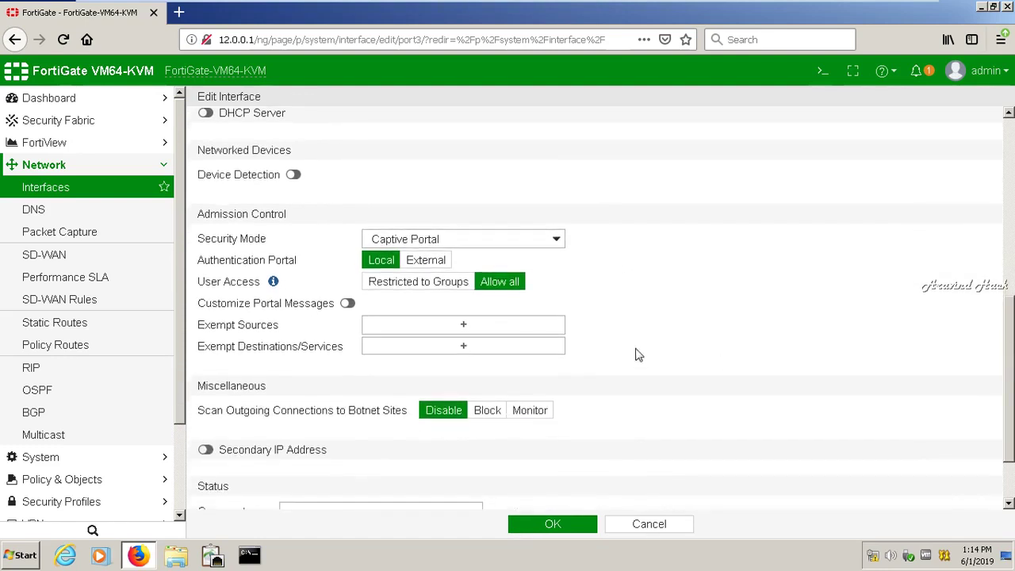
left_click(425, 267)
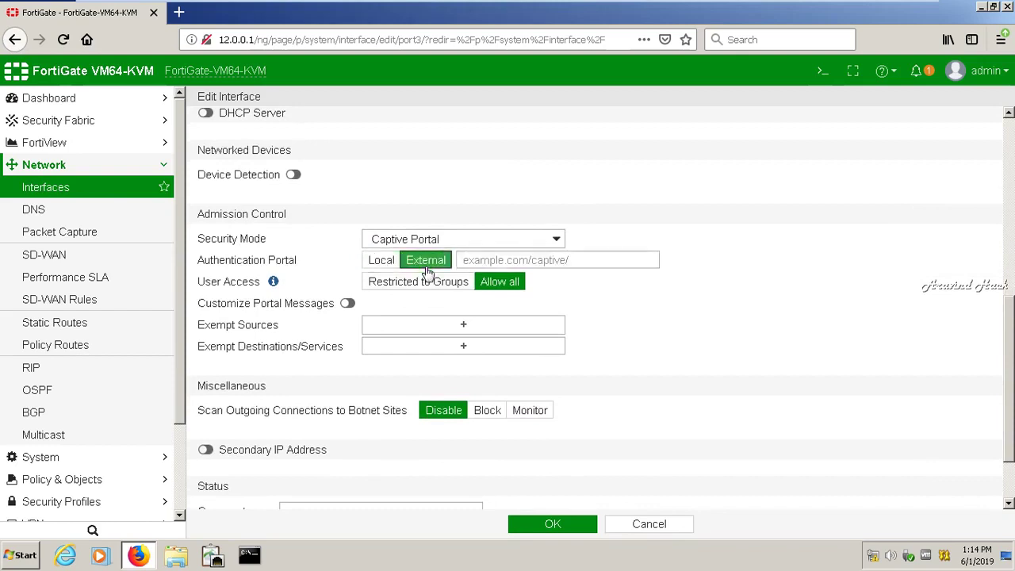
left_click(376, 266)
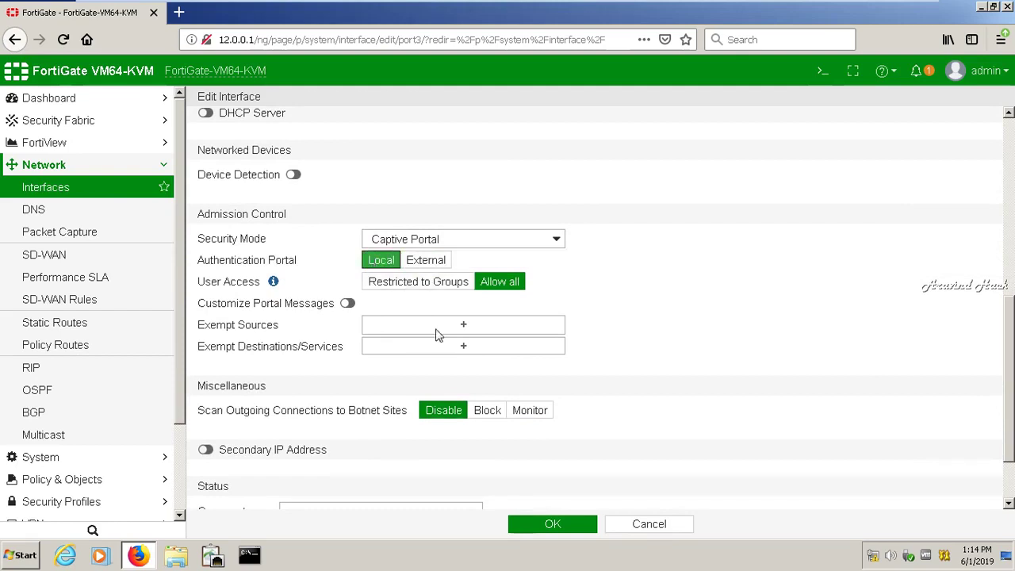
left_click(555, 526)
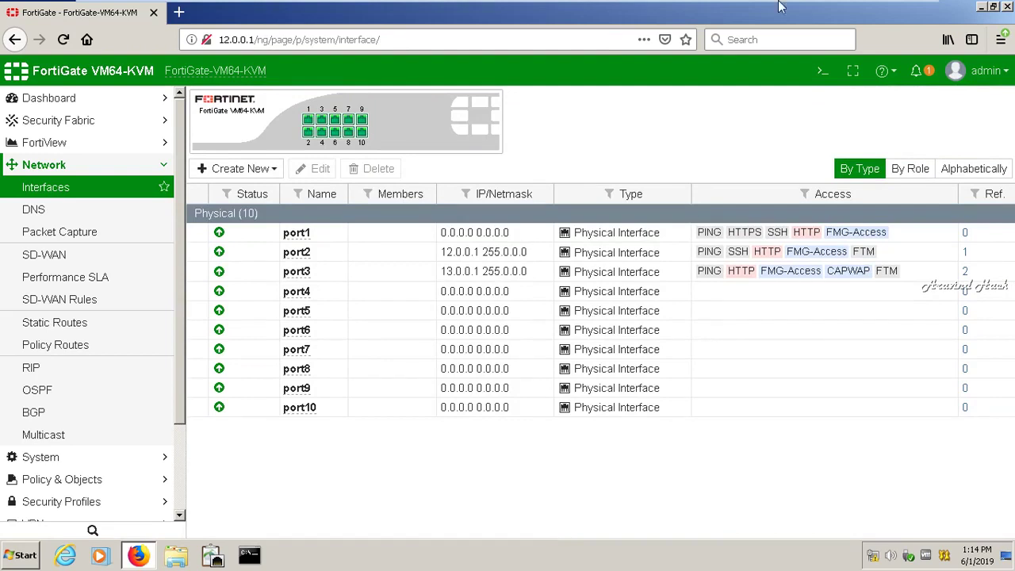
- On the XP VM, sign in with the account password and run ncpa.cpl
mouse_move(866, 6)
left_click(744, 9)
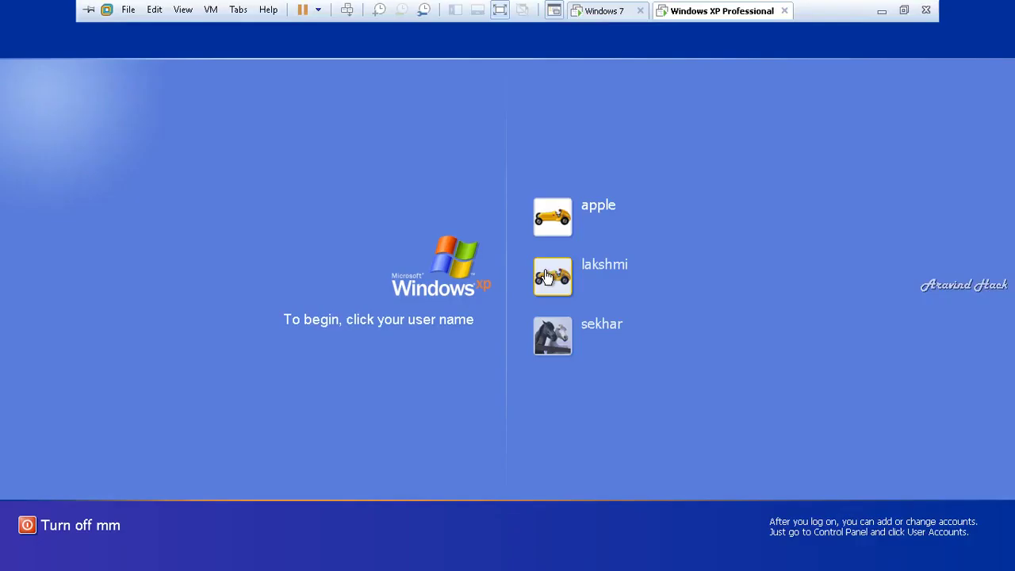
left_click(553, 214)
key("Return")
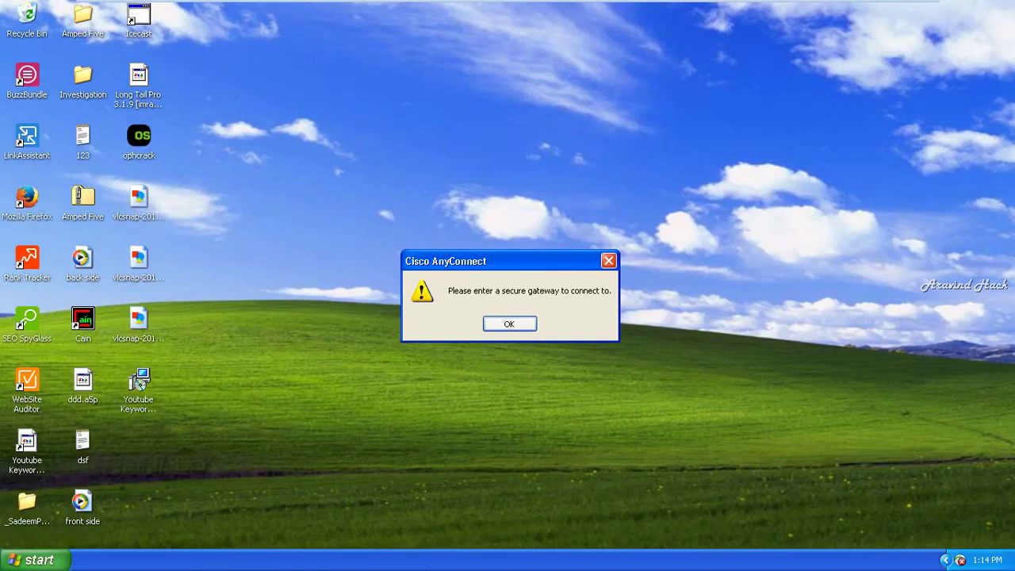
key("super+r")
type("n")
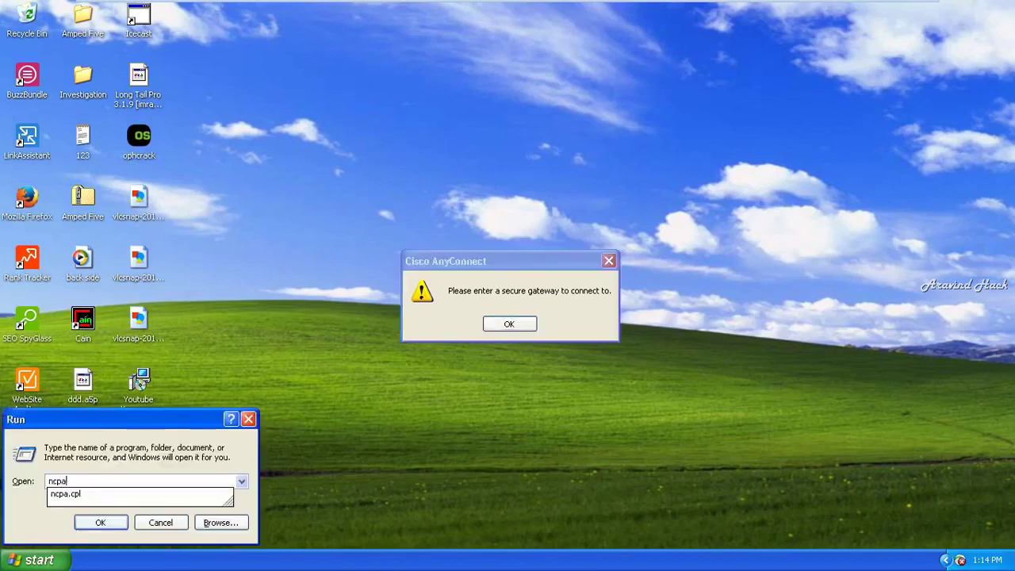
key("Return")
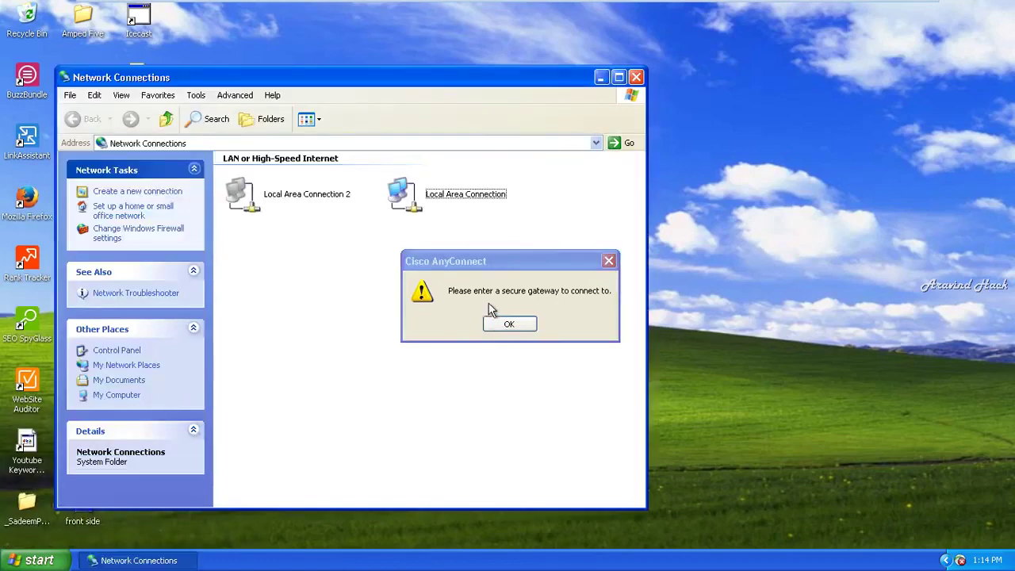
- Open Internet Protocol (TCP/IP) properties for Local Area Connection after dismissing the AnyConnect alert
left_click(509, 325)
left_click(482, 195)
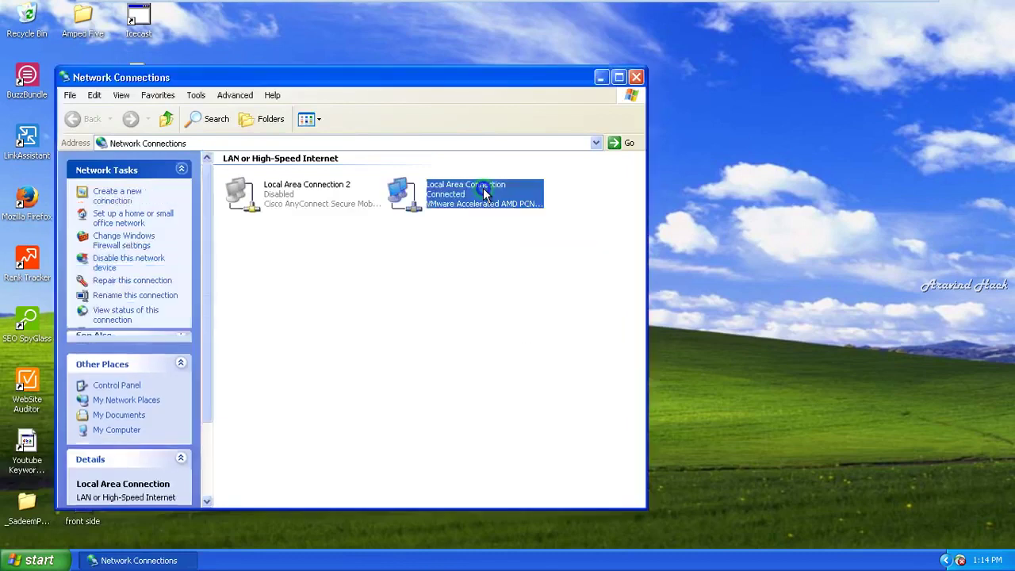
right_click(485, 195)
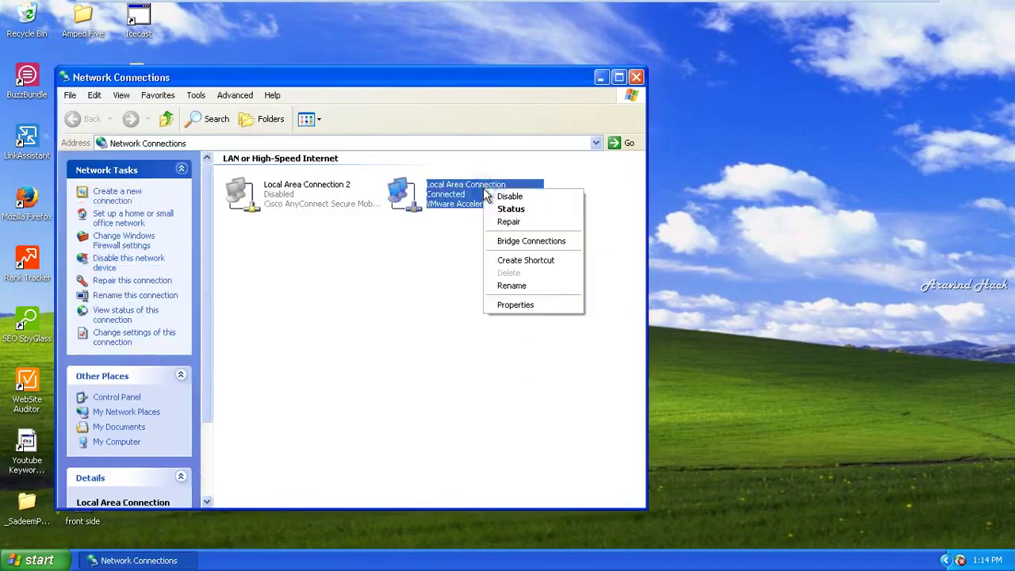
left_click(511, 305)
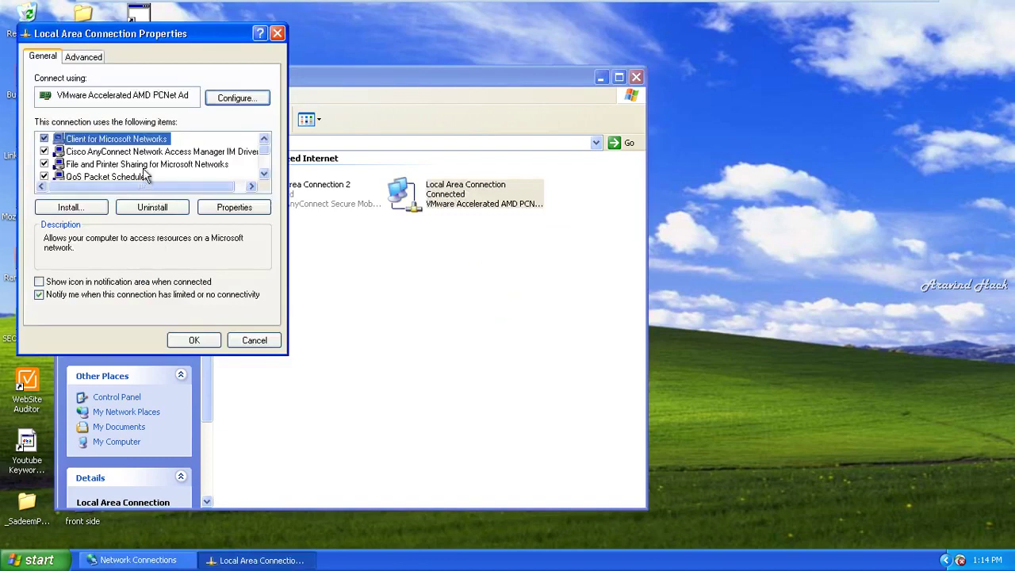
left_click(144, 176)
left_click(263, 174)
left_click(263, 174)
left_click(263, 173)
left_click(264, 173)
left_click(127, 164)
left_click(235, 208)
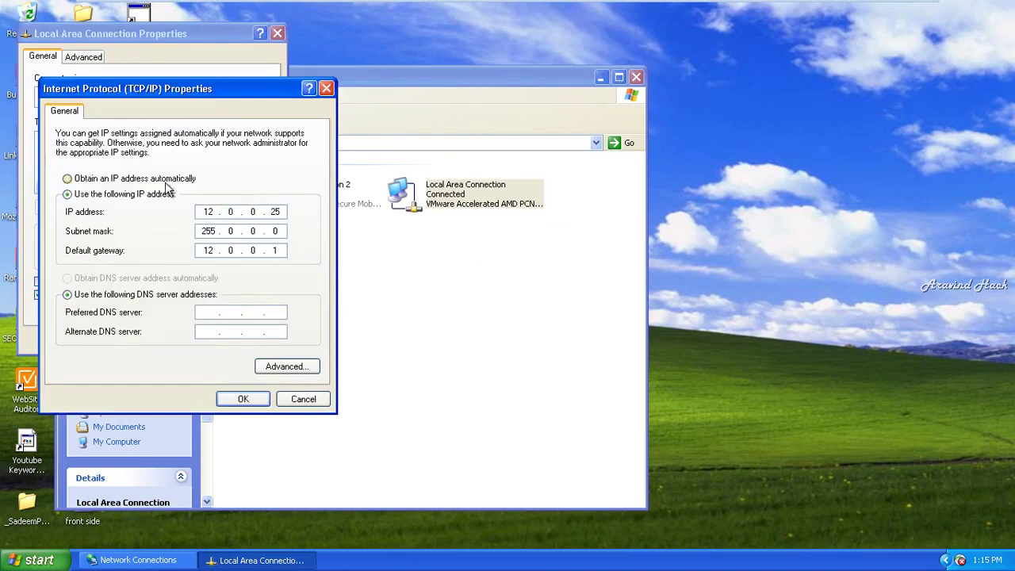
- Enter static IP 14.0.0.22, mask 255.0.0.0, gateway 14.0.0.1, then close Network Connections
left_click(164, 182)
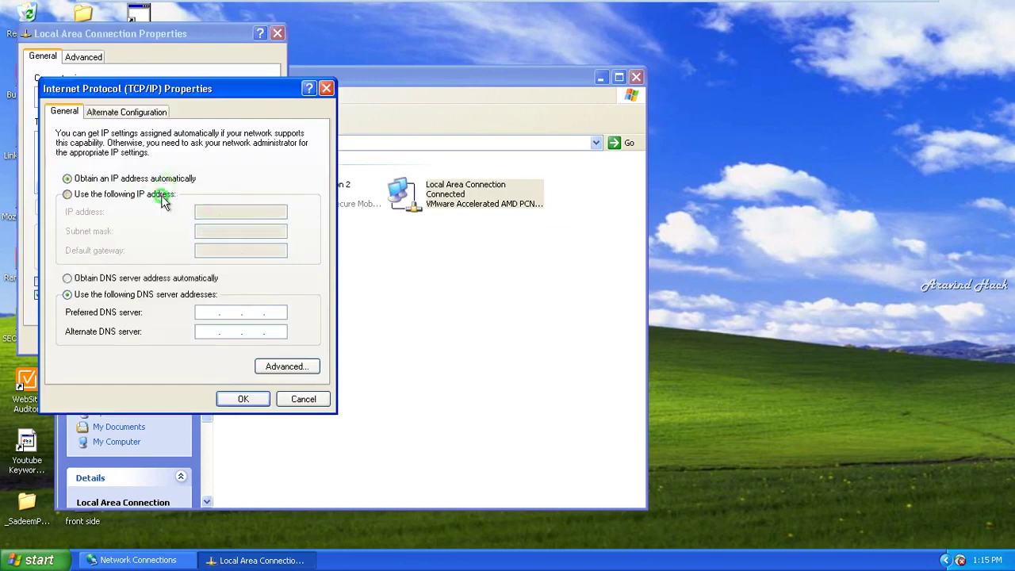
left_click(161, 196)
left_click(206, 211)
type("14.0.0.22")
key("Tab")
key("Tab")
type("14.0.0.1")
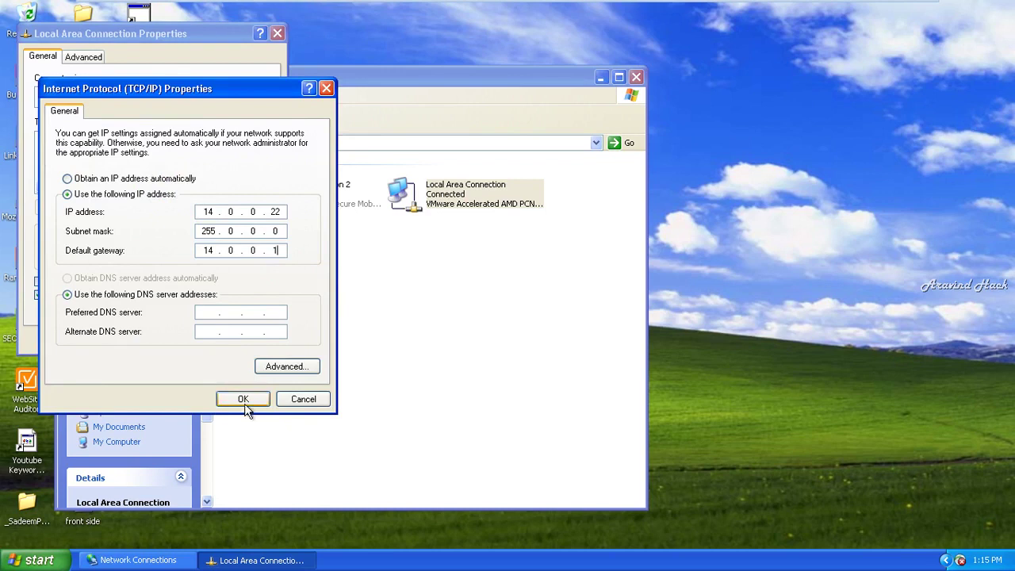
left_click(246, 401)
left_click(206, 343)
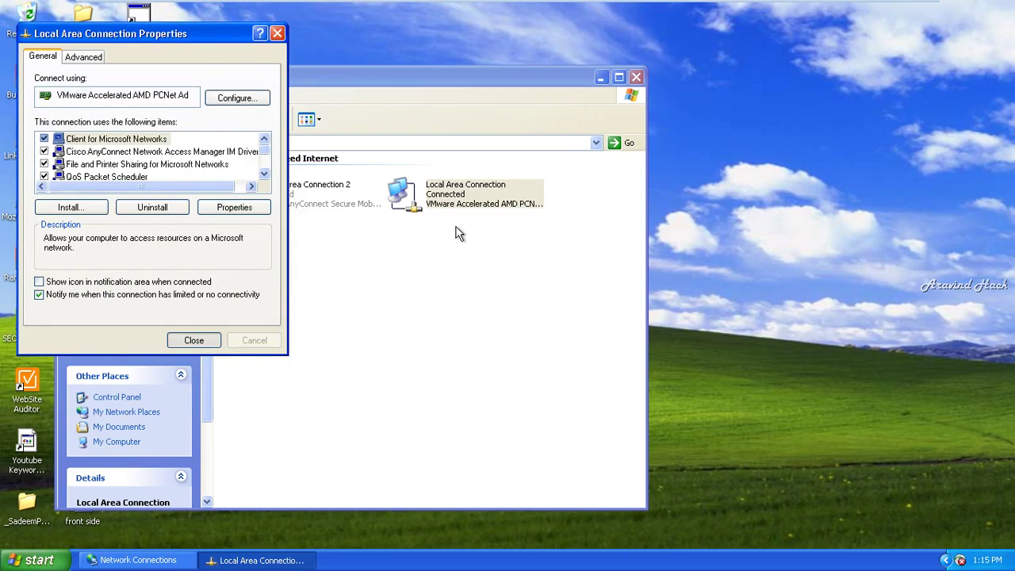
left_click(278, 35)
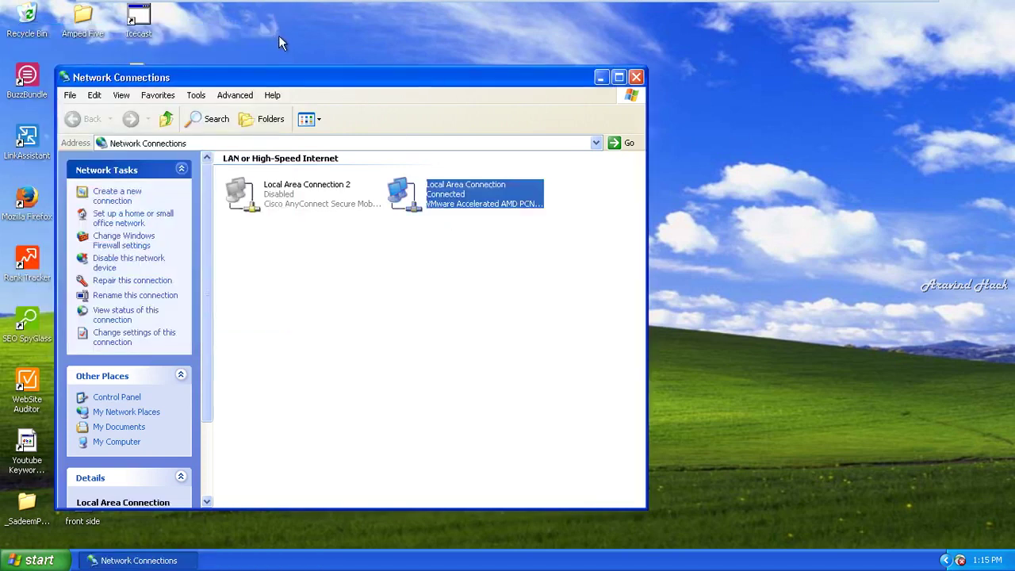
left_click(636, 78)
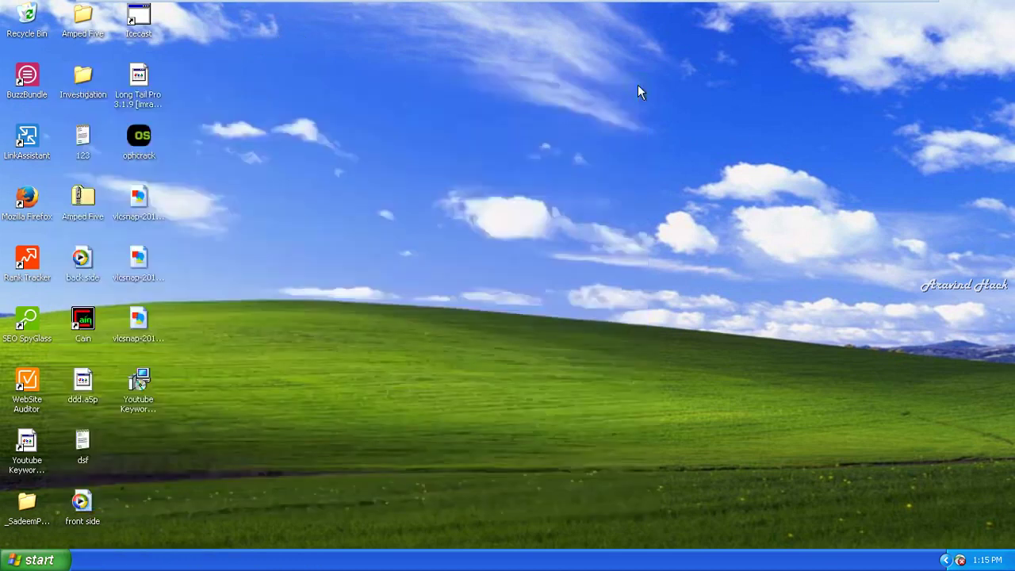
- Load google.com in a new tab on the Windows 7 VM, then return to the XP VM
left_click(45, 220)
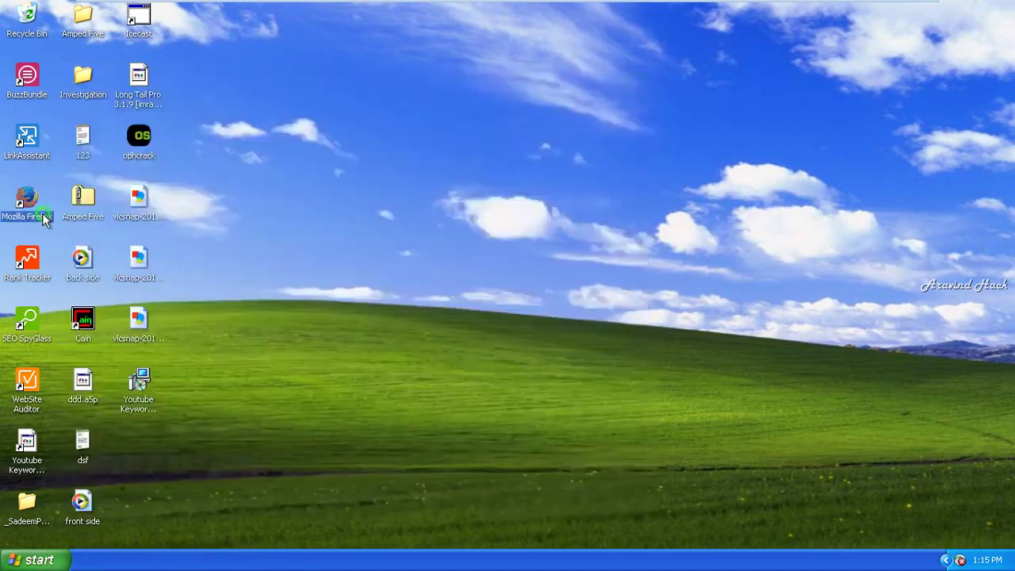
left_click(639, 6)
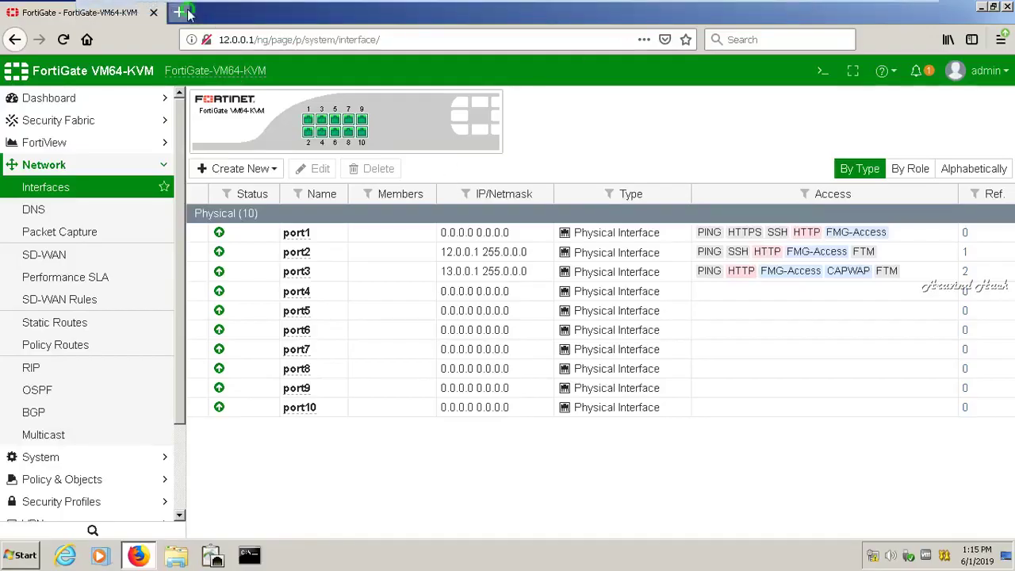
left_click(178, 12)
type("google.com/")
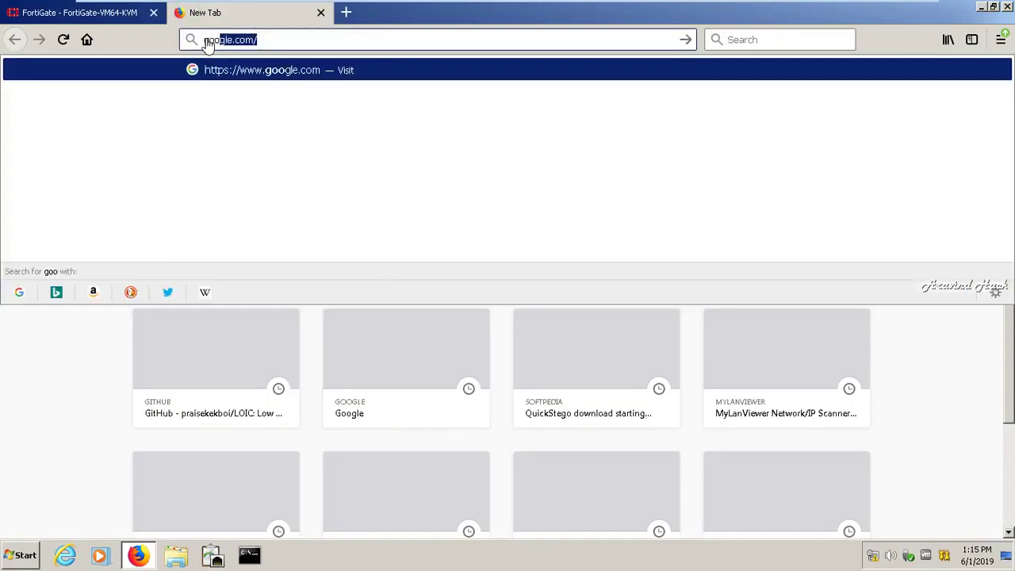
key("Return")
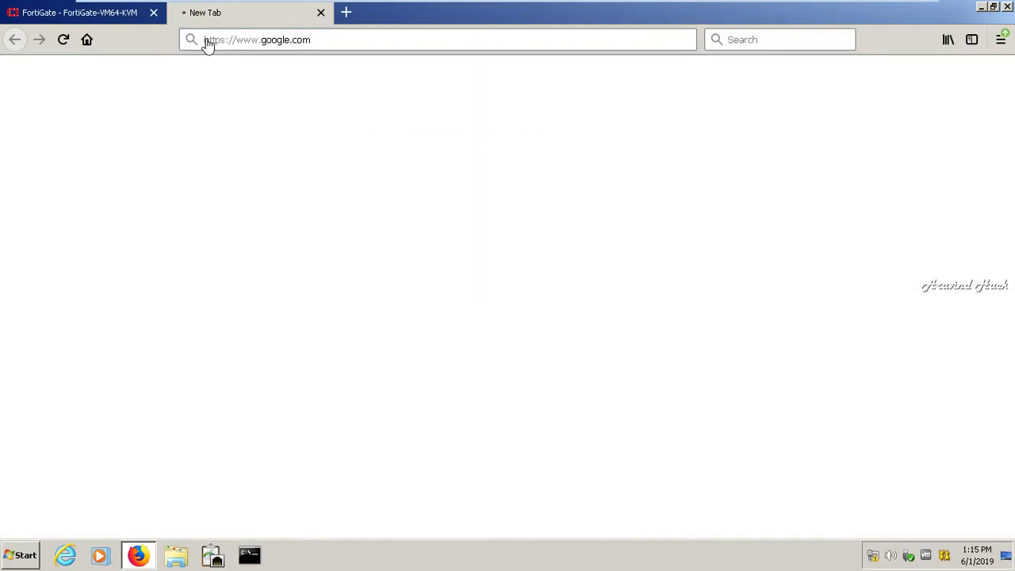
left_click(717, 9)
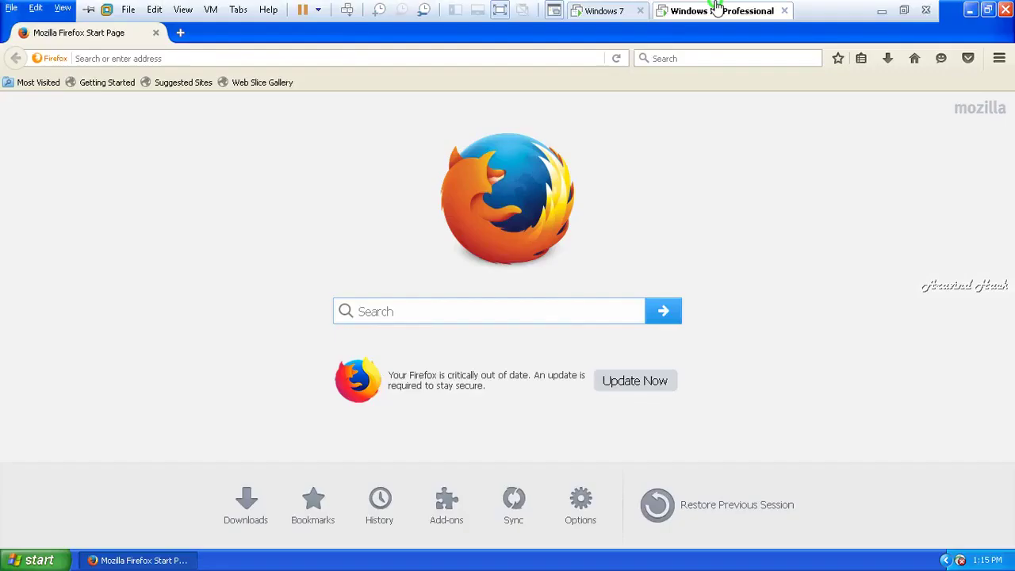
- Browse to google.com in Firefox, which returns Server not found
left_click(493, 57)
type("google.com/")
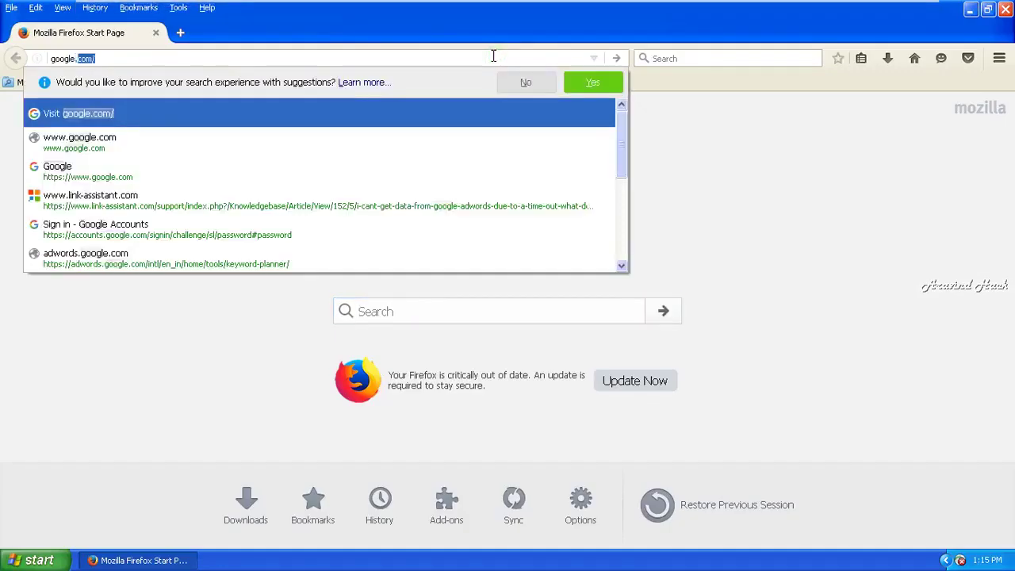
key("Return")
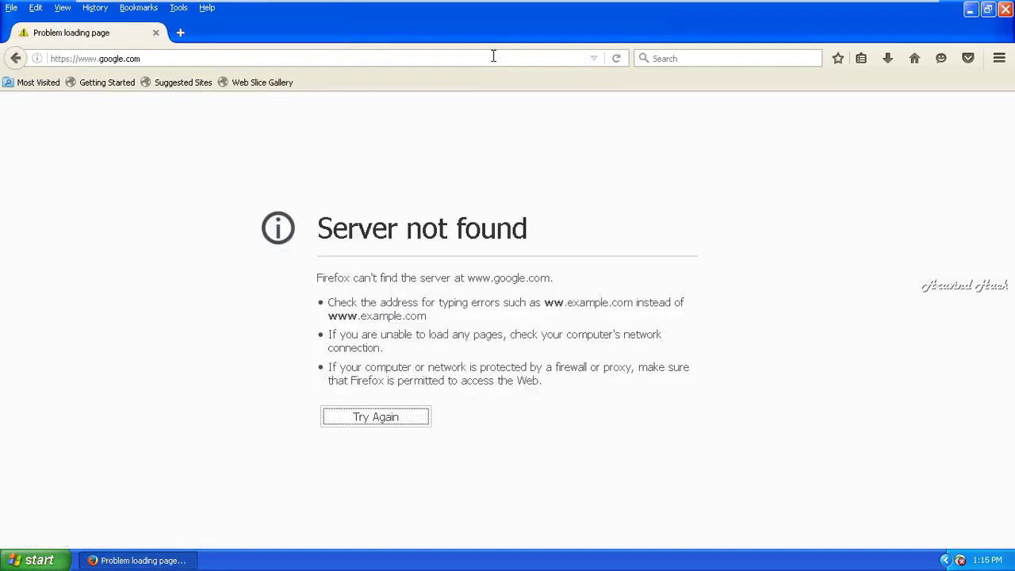
- Ping 12.0.0.1 from a command prompt at the drive root and confirm it times out
key("super+r")
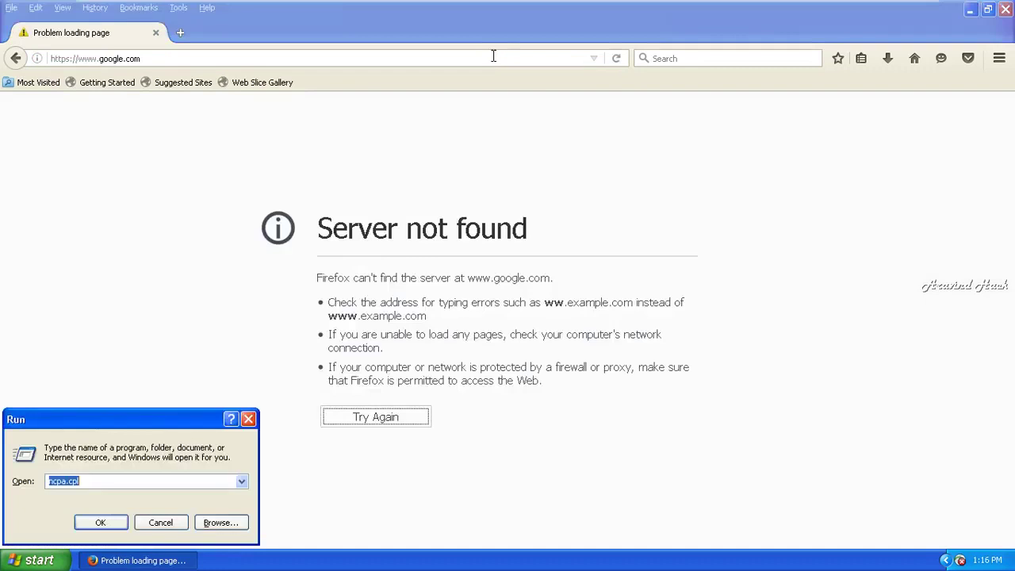
type("cmd")
key("Return")
type("cd")
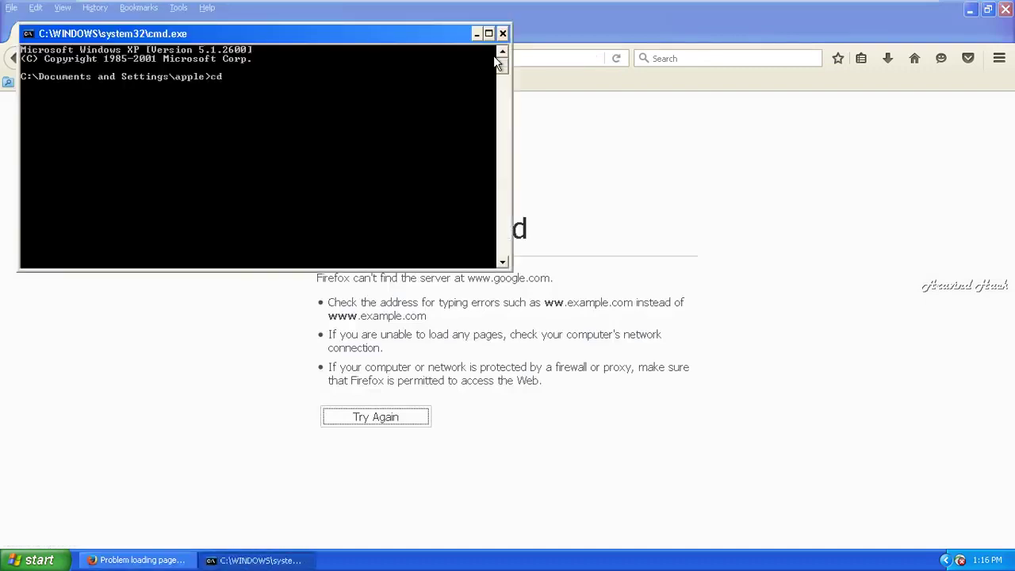
type("\\")
key("Return")
type("ping 12.0.0.1")
key("Return")
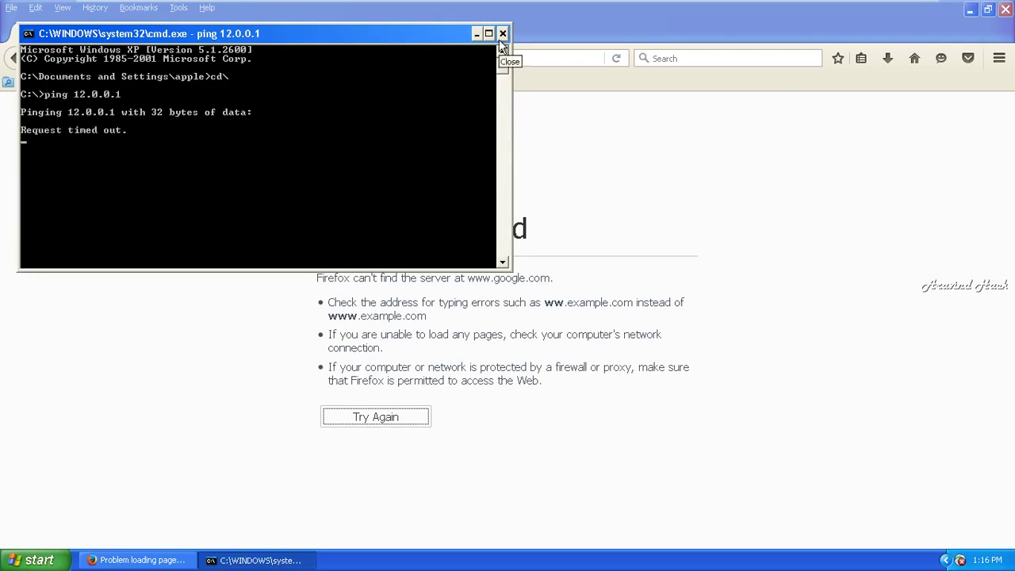
left_click(502, 35)
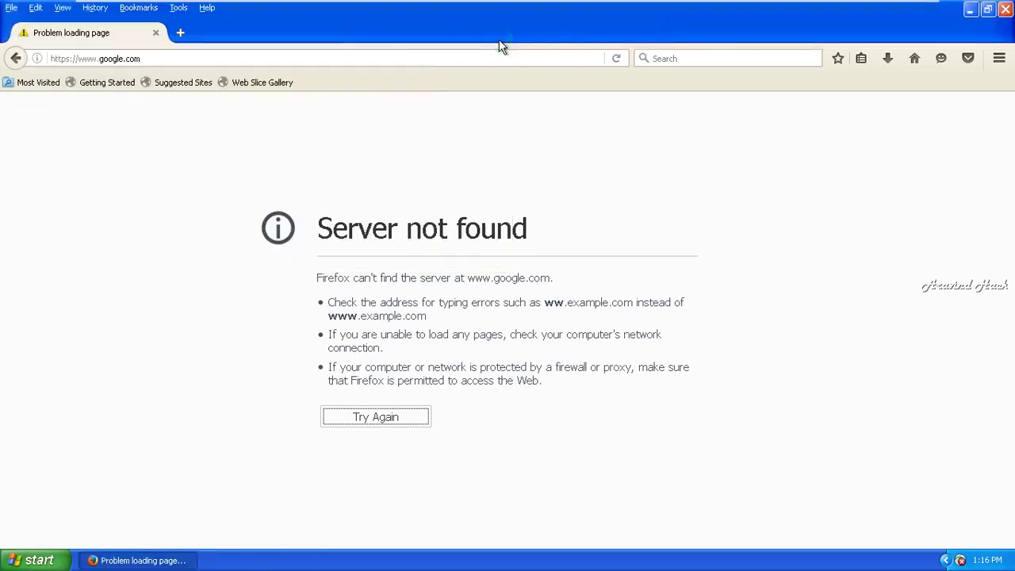
left_click(342, 55)
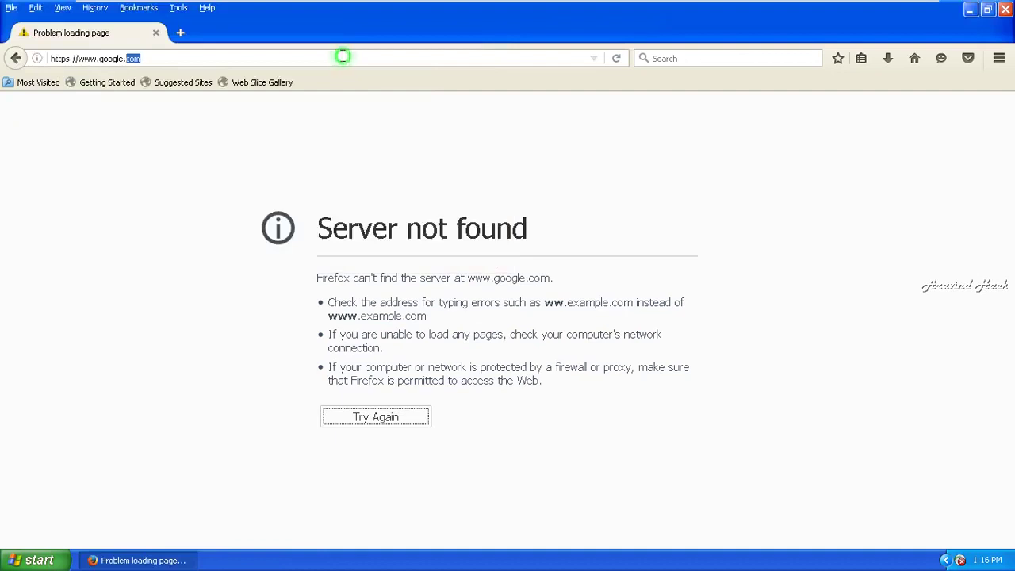
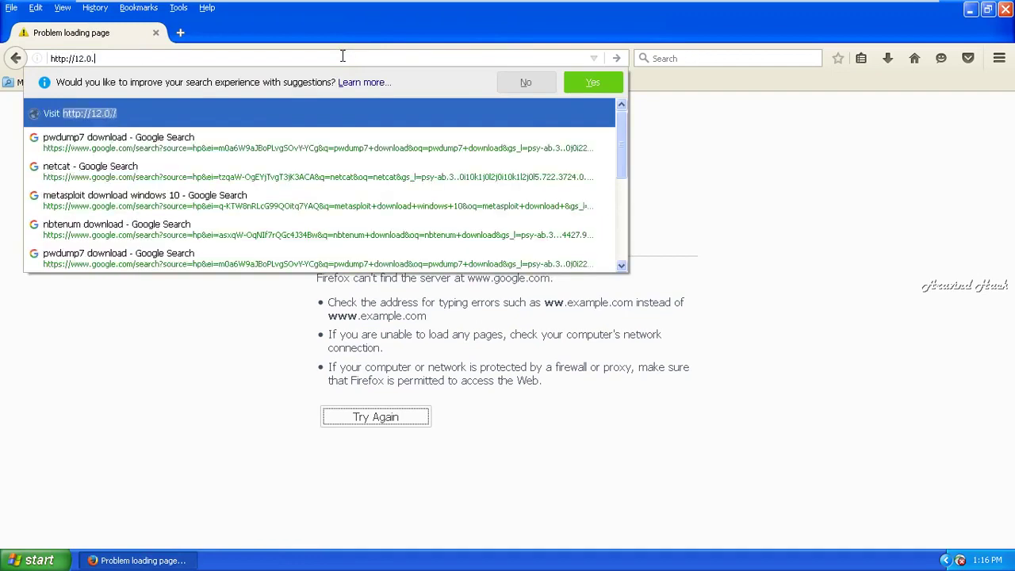
- Load 12.0.0.1 in the XP client's Firefox, then switch to the Windows 7 virtual machine
key("Return")
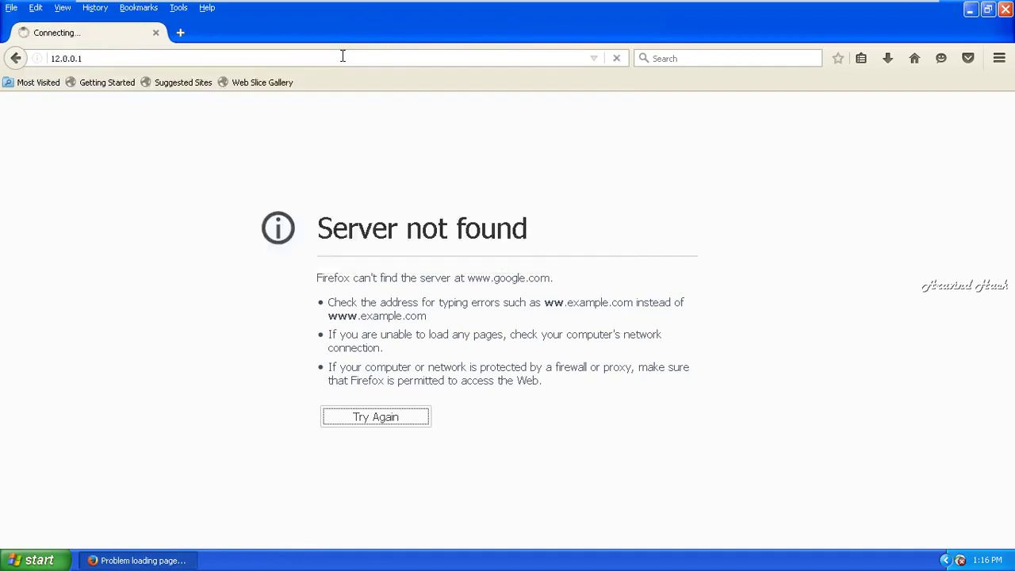
mouse_move(355, 6)
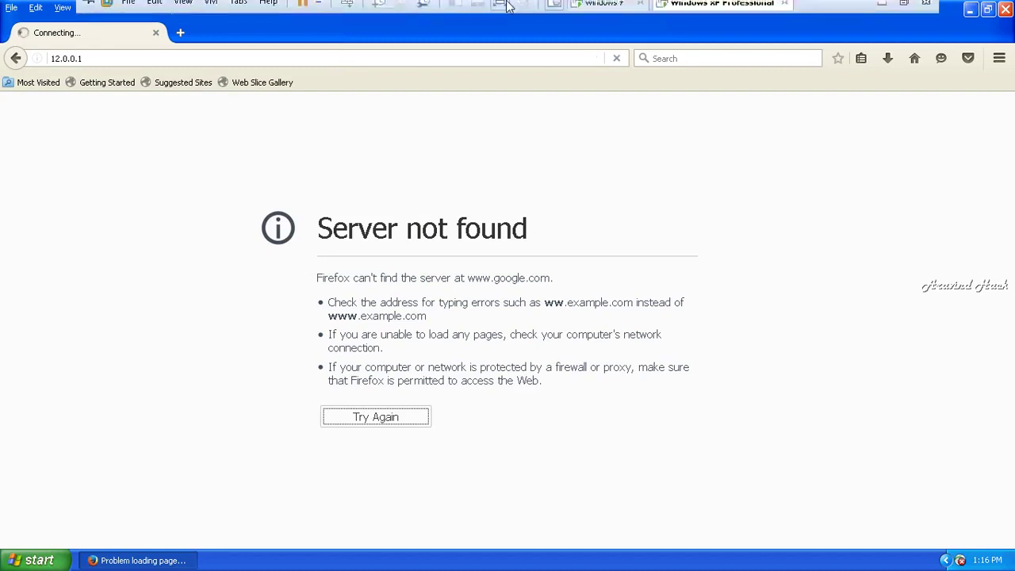
left_click(607, 11)
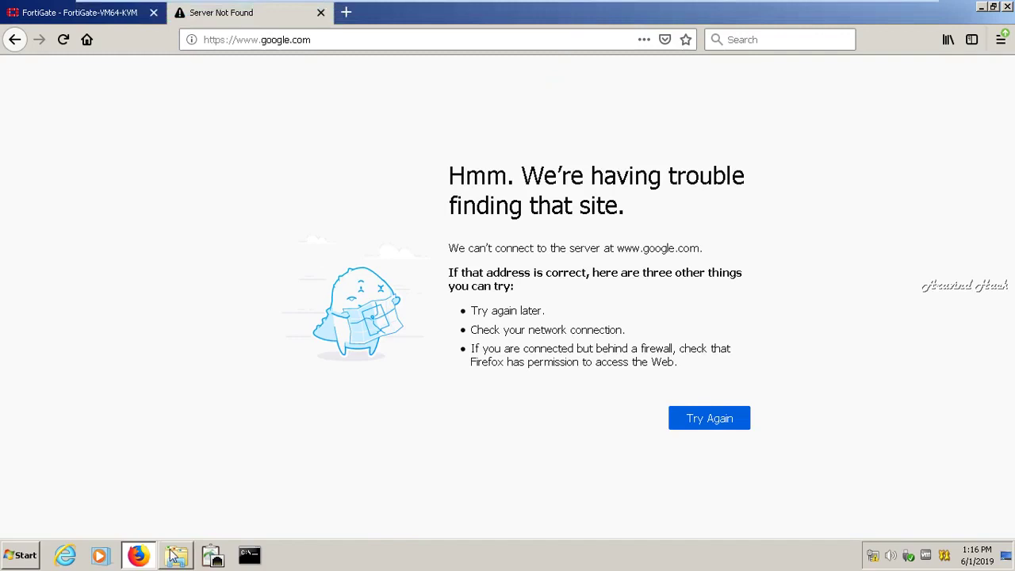
mouse_move(128, 558)
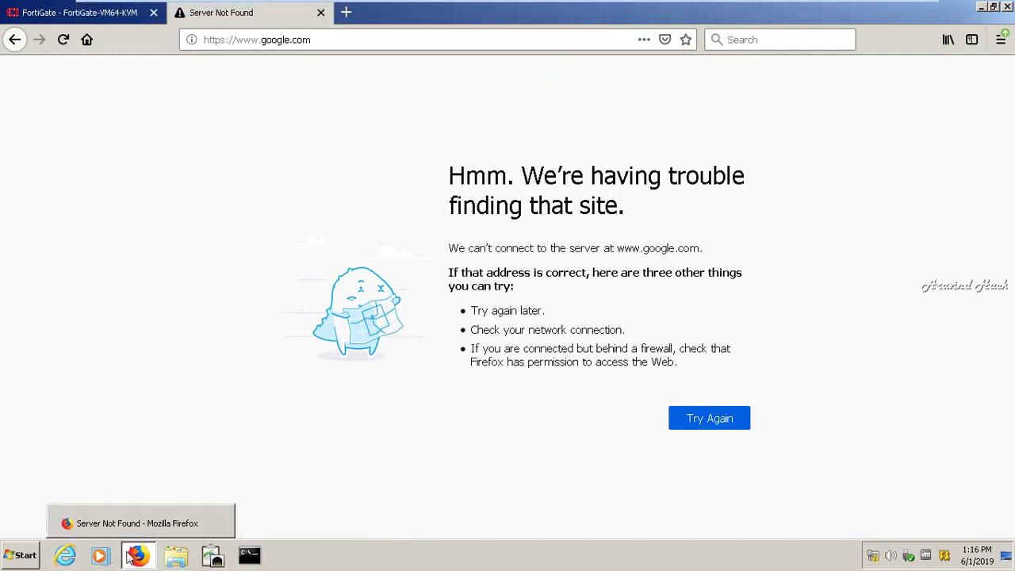
- Edit port2 to enable Active Scanning with Captive Portal security mode, and save it
left_click(100, 16)
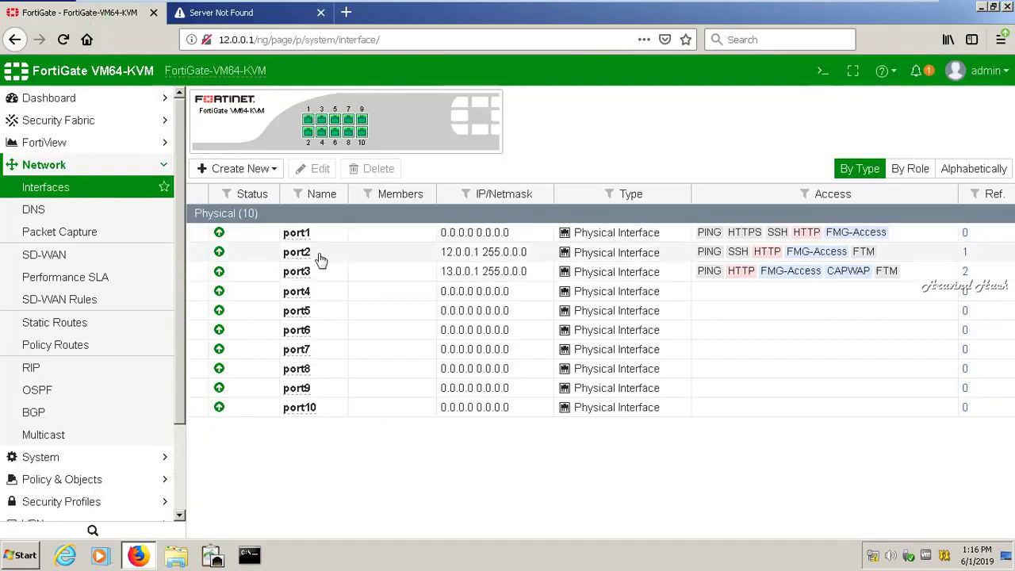
left_click(316, 256)
left_click(315, 176)
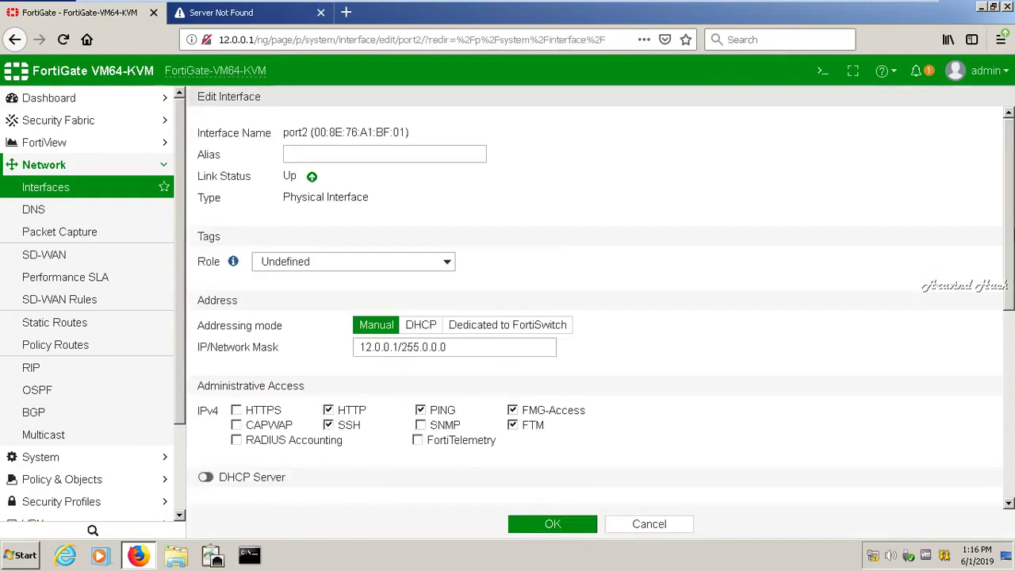
scroll(1010, 309, "down", 2)
left_click_drag(1010, 309, 1009, 385)
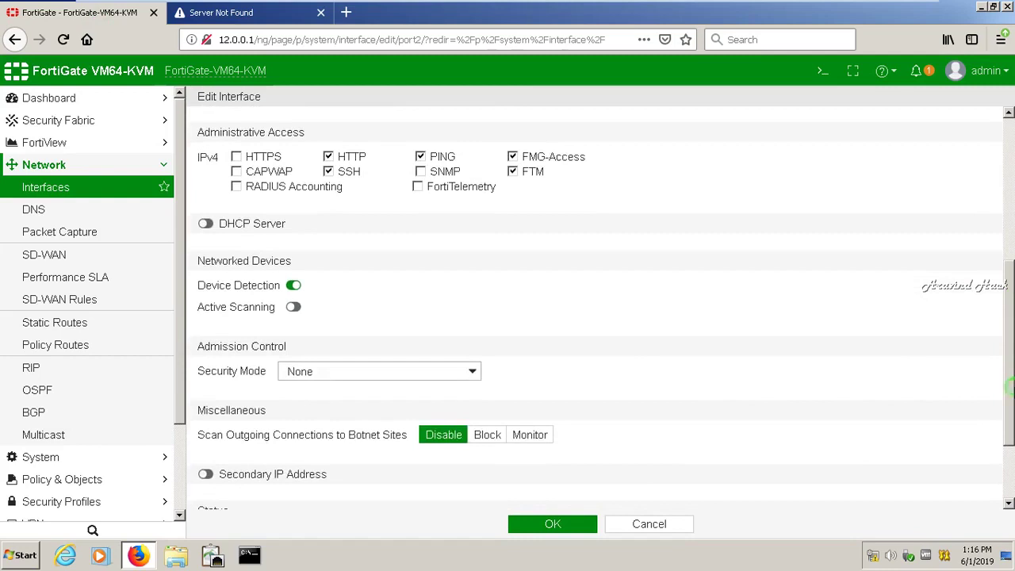
left_click(295, 309)
left_click(298, 373)
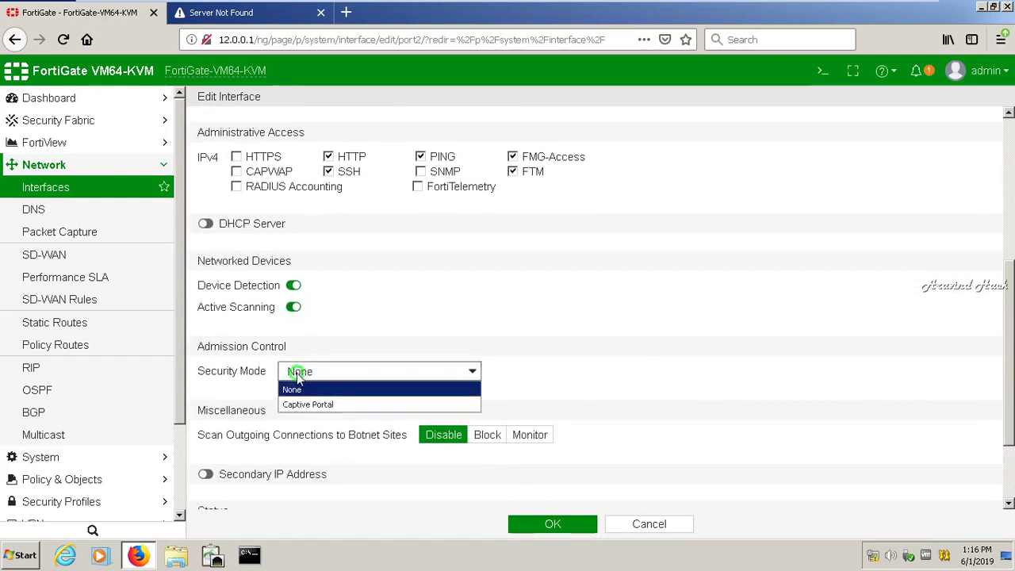
left_click(304, 406)
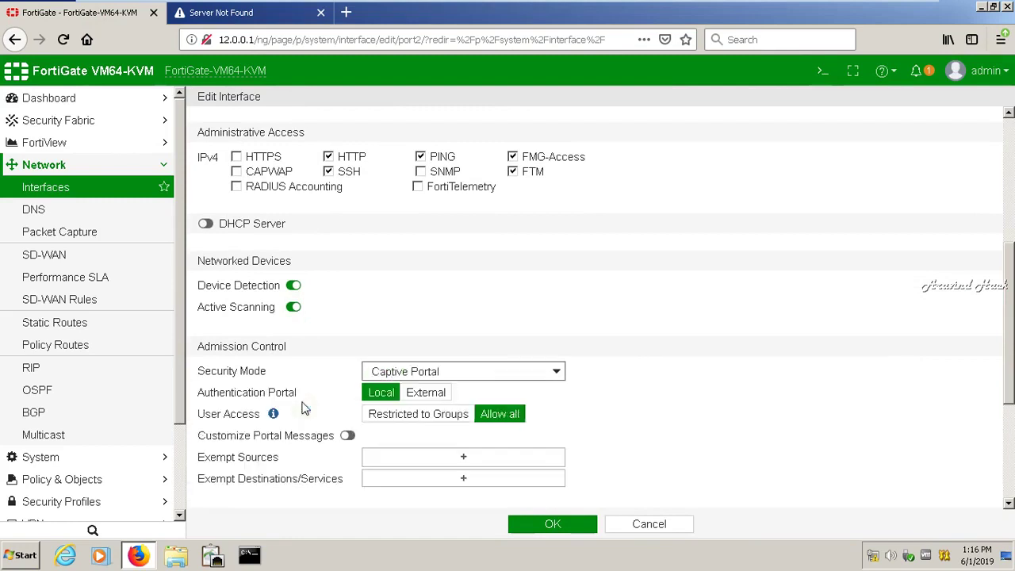
left_click_drag(1011, 366, 1011, 475)
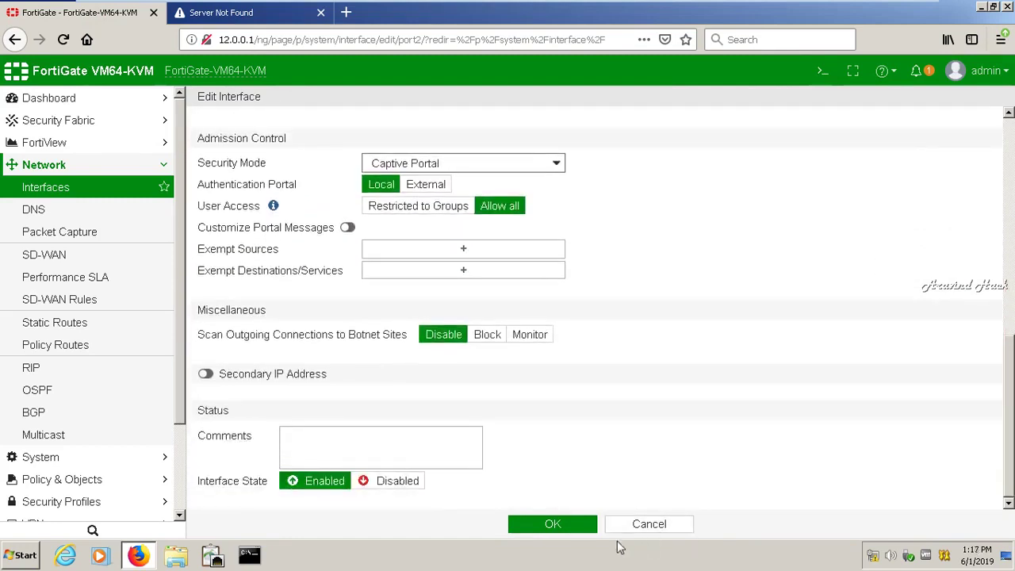
left_click(556, 524)
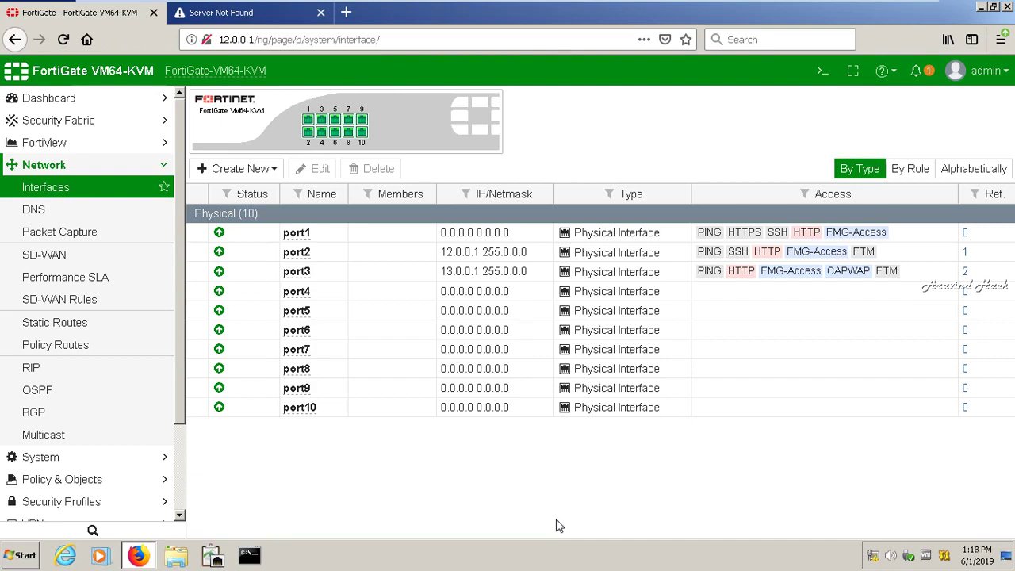
left_click(278, 24)
left_click(280, 34)
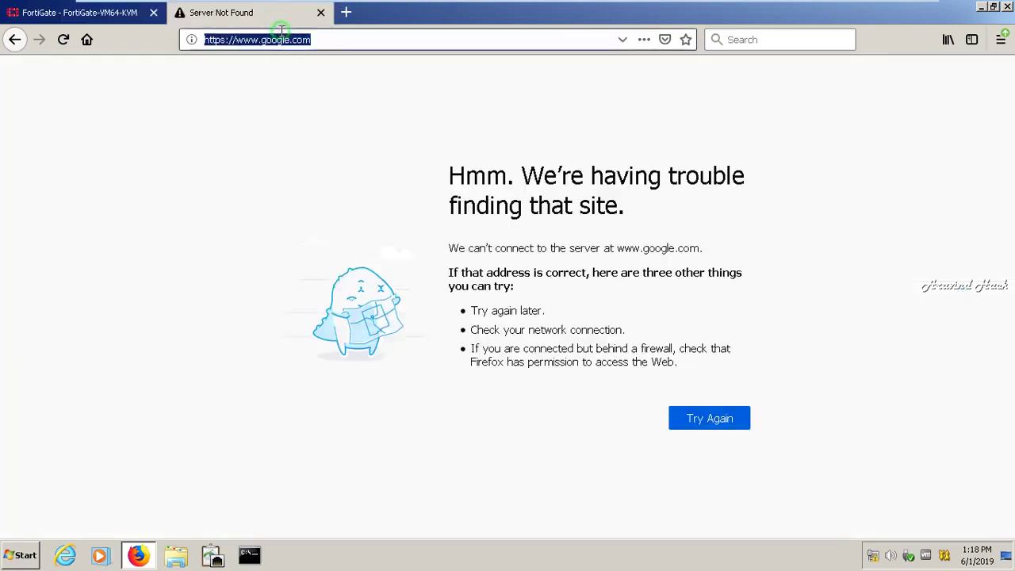
key("Return")
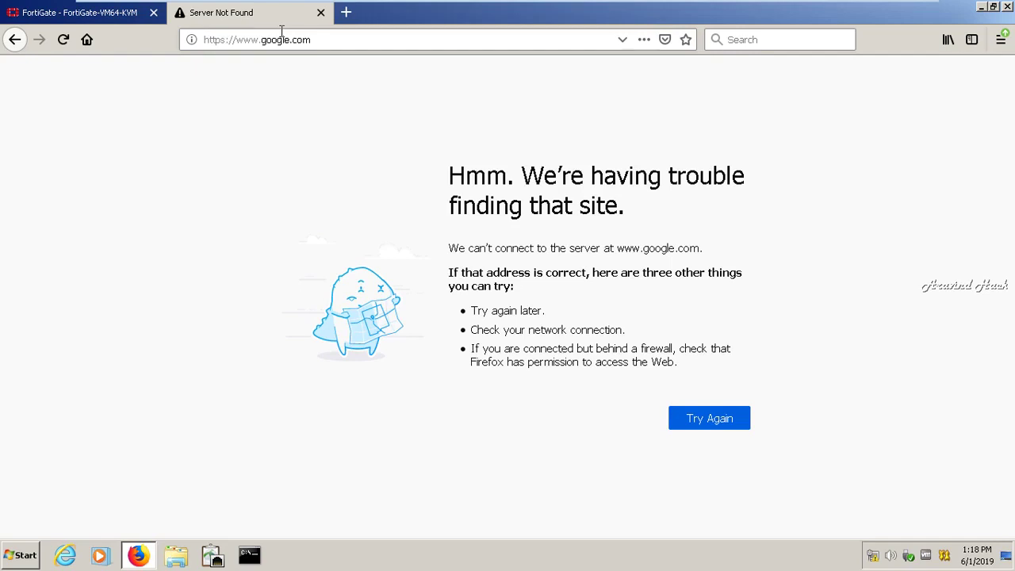
left_click(880, 11)
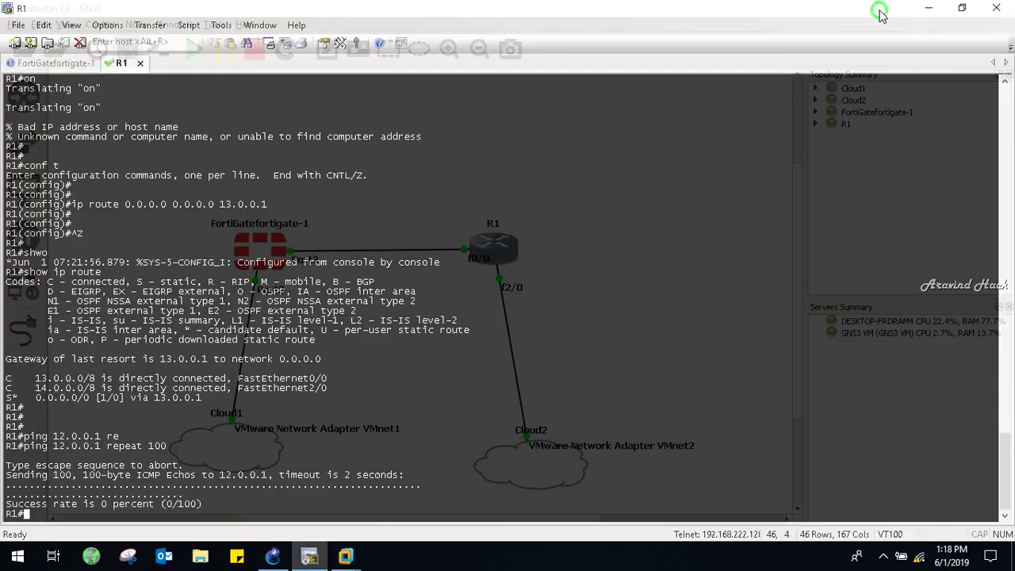
- Bring SecureCRT's FortiGatefortigate-1 console to the front, showing the firewall rebooting
left_click(883, 556)
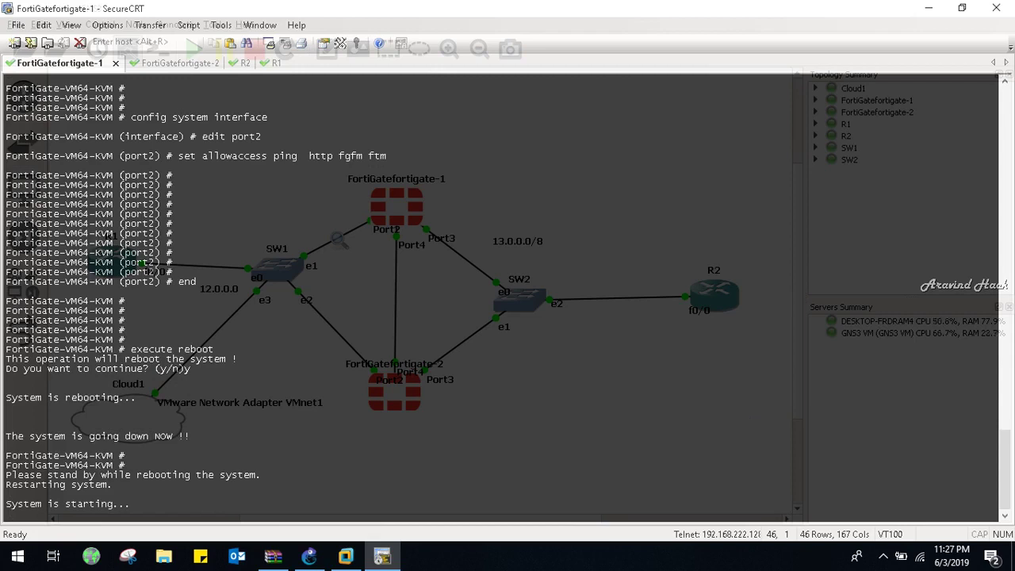
- On the FortiGatefortigate-2 console, run 'show system interface port2' to list its 12.0.0.2 configuration
key("Return")
key("Return")
key("Return")
key("Return")
key("Return")
type("show ")
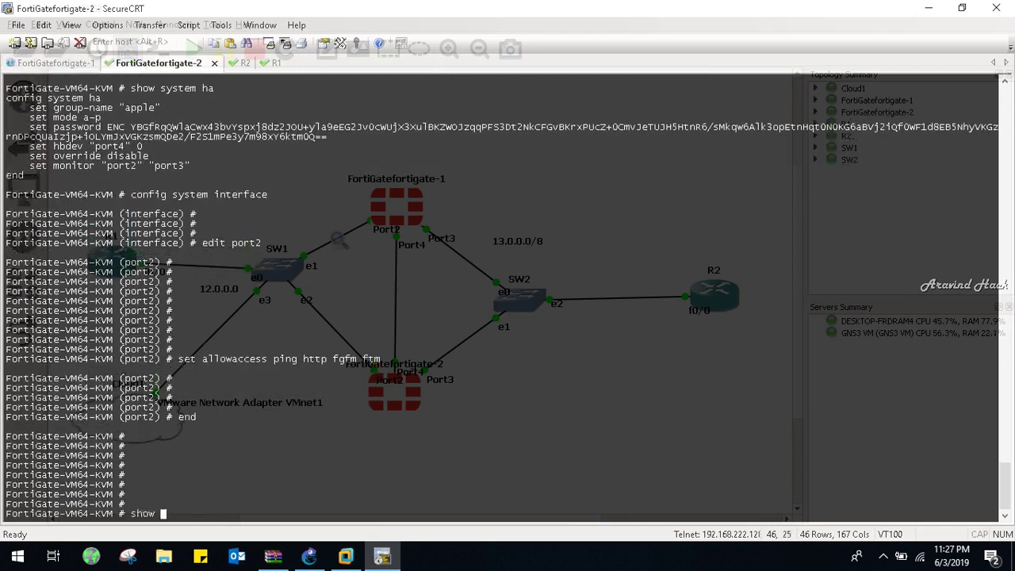
type("system console")
key("BackSpace")
key("BackSpace")
key("BackSpace")
key("BackSpace")
key("BackSpace")
key("BackSpace")
key("BackSpace")
key("BackSpace")
type("interface")
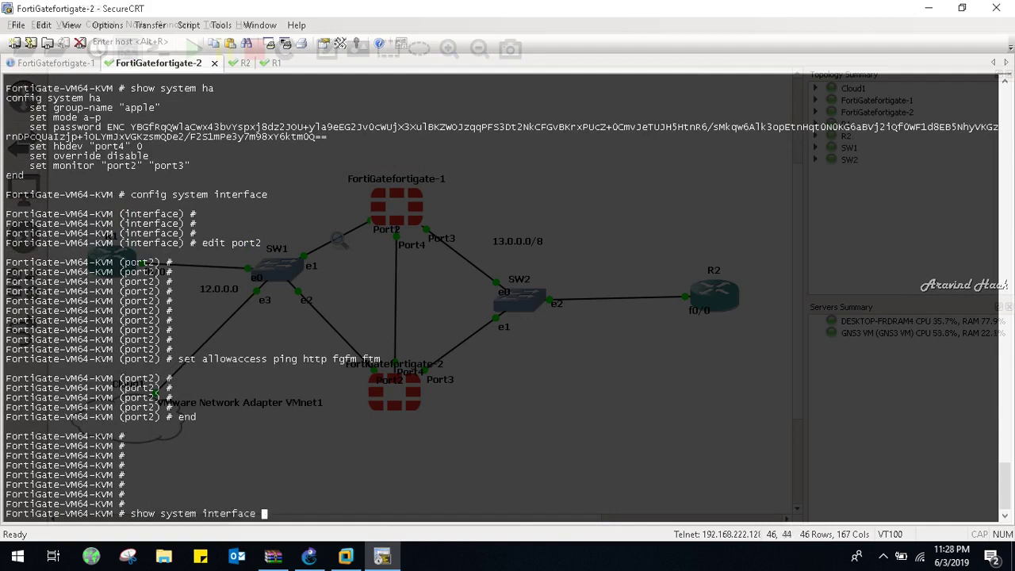
type(" port2")
key("Return")
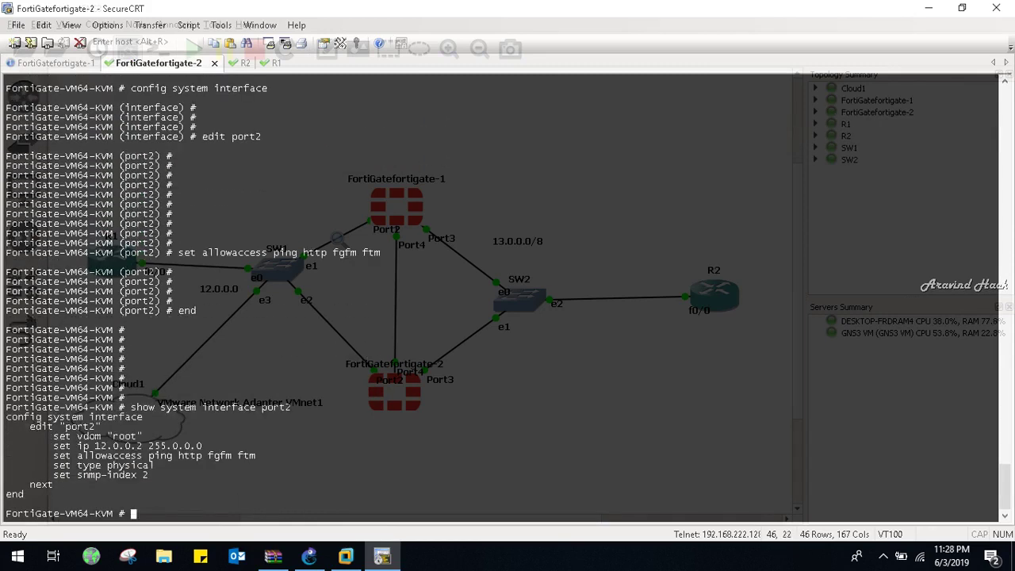
- Run 'show system interface port3' to display its 13.0.0.2 configuration
key("Up")
key("BackSpace")
type("3")
key("Return")
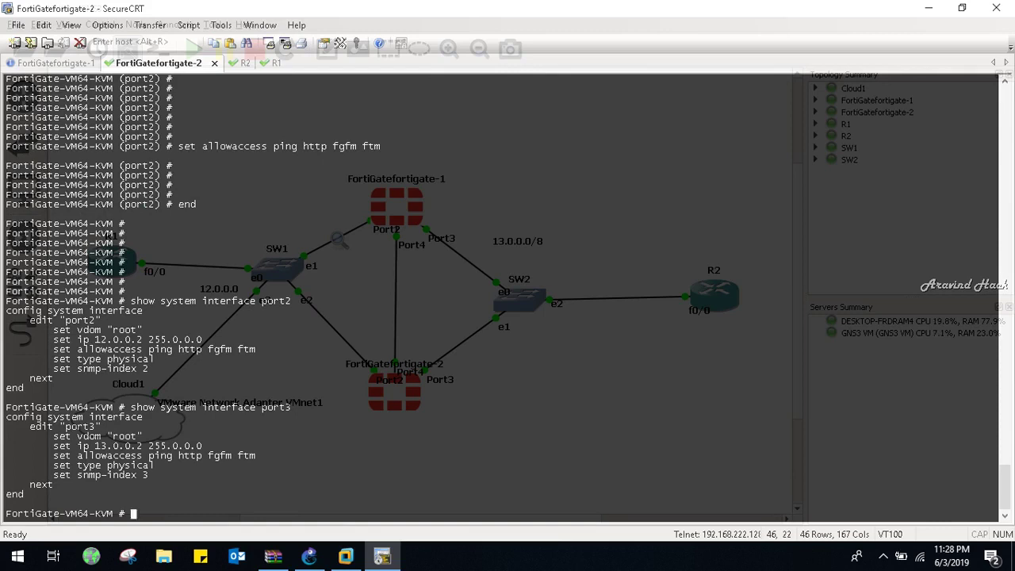
mouse_move(357, 566)
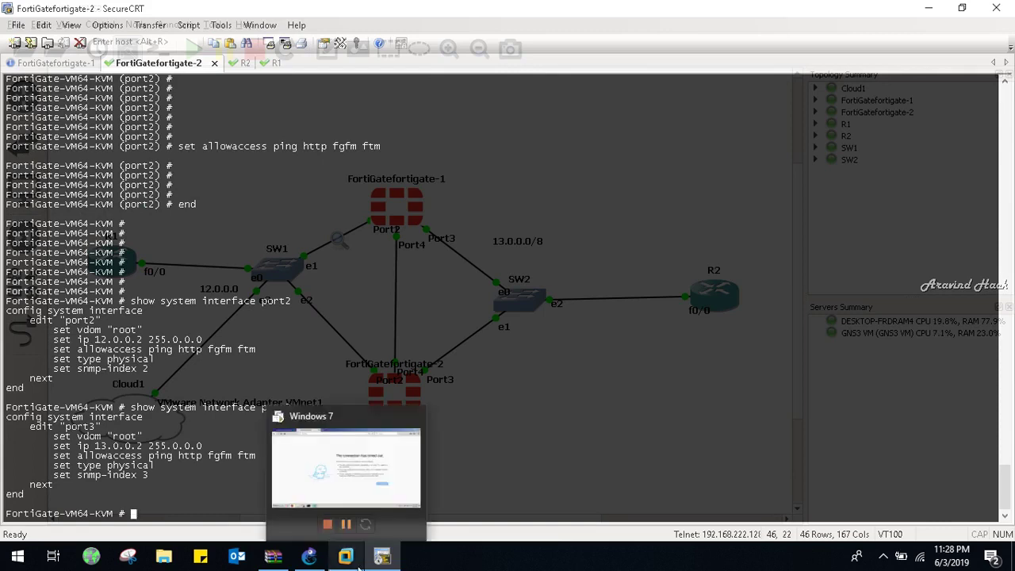
key("Up")
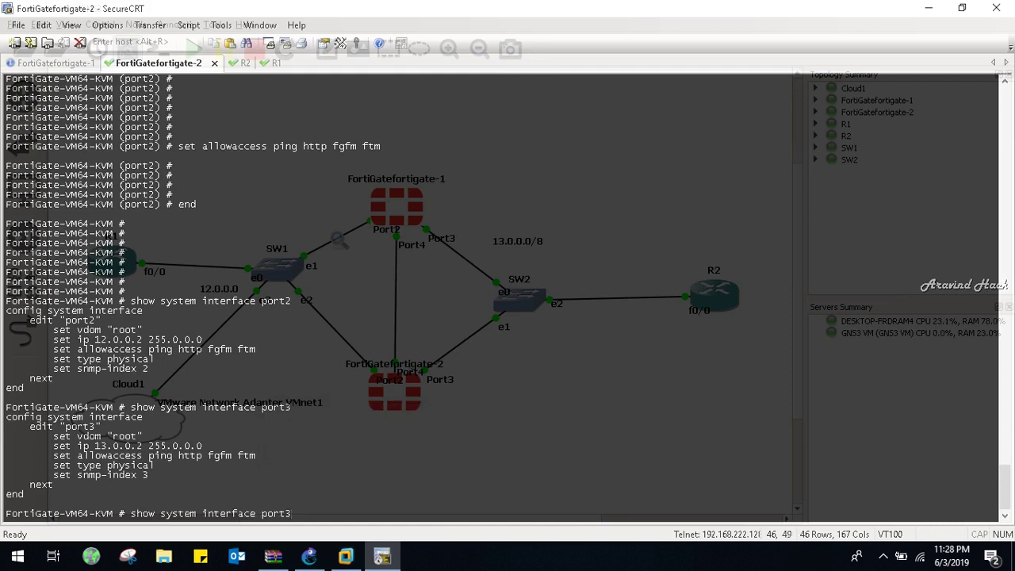
key("BackSpace")
key("BackSpace")
key("BackSpace")
key("BackSpace")
key("BackSpace")
key("BackSpace")
key("BackSpace")
key("BackSpace")
key("BackSpace")
key("BackSpace")
key("BackSpace")
key("BackSpace")
key("BackSpace")
key("BackSpace")
key("BackSpace")
key("BackSpace")
key("BackSpace")
key("BackSpace")
key("BackSpace")
key("BackSpace")
key("BackSpace")
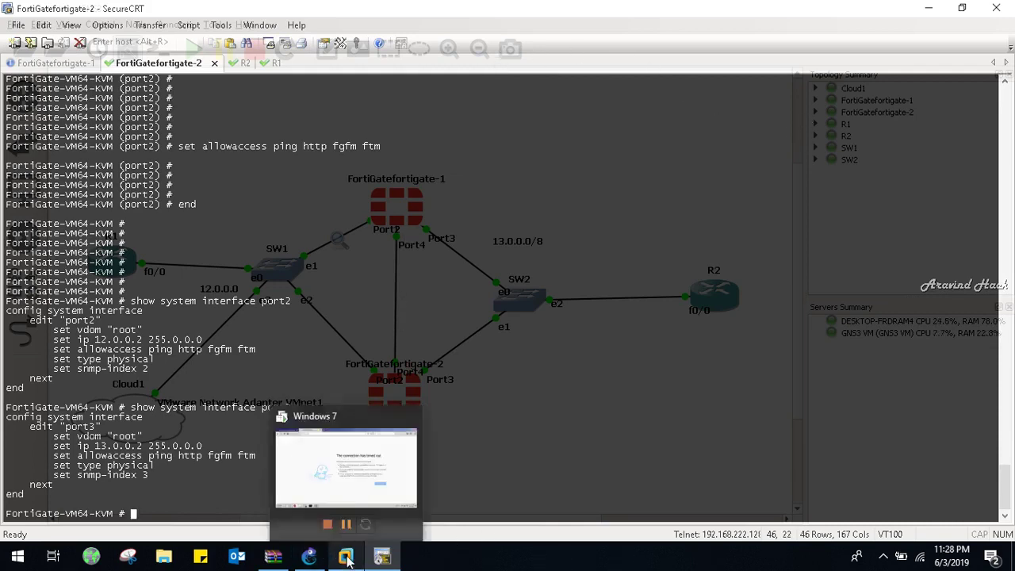
- Retry 12.0.0.3, save FortiGate's HA page in Standalone mode, and minimize the Windows 7 VM
left_click(334, 471)
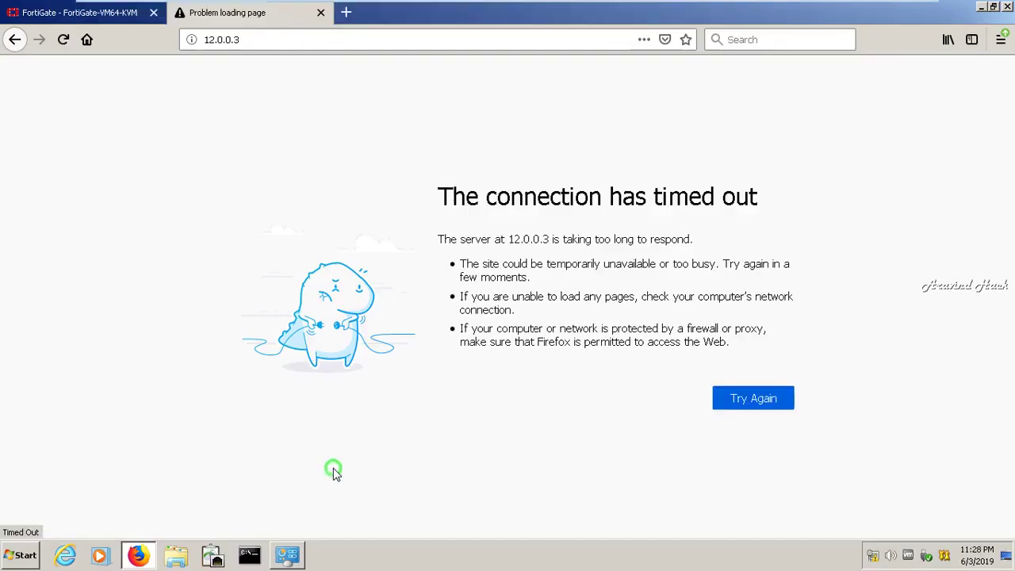
left_click(763, 396)
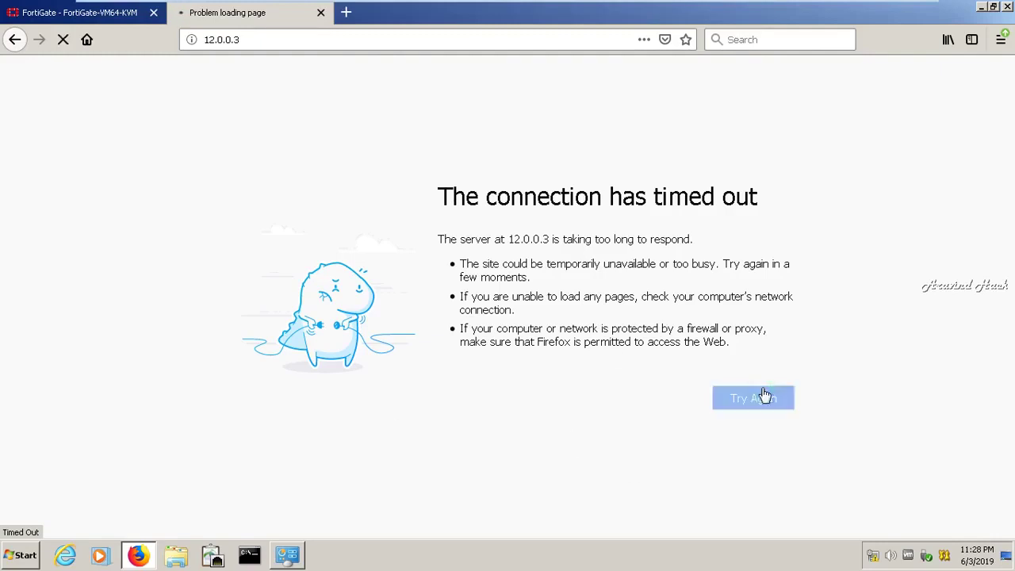
left_click(62, 9)
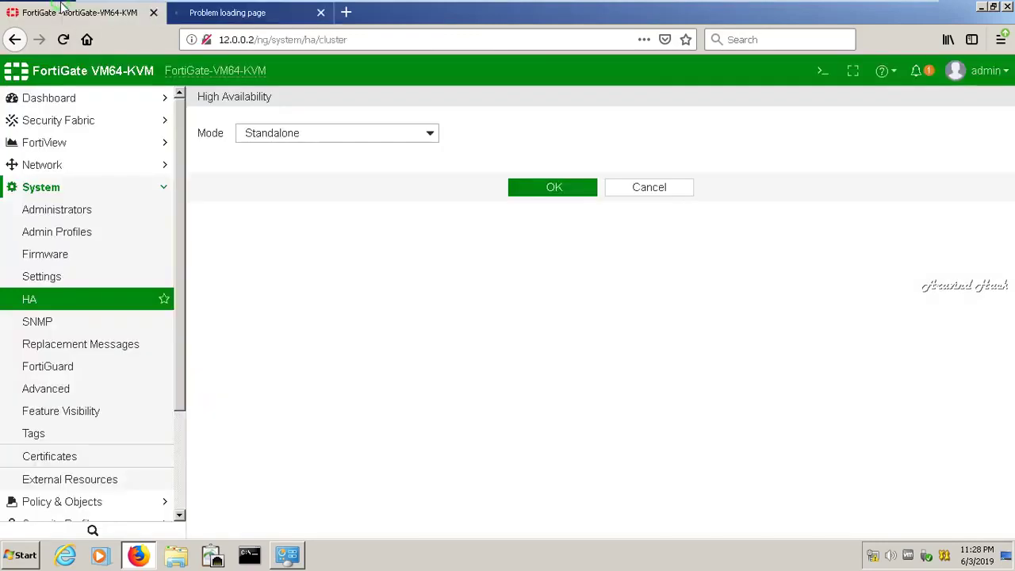
left_click(577, 194)
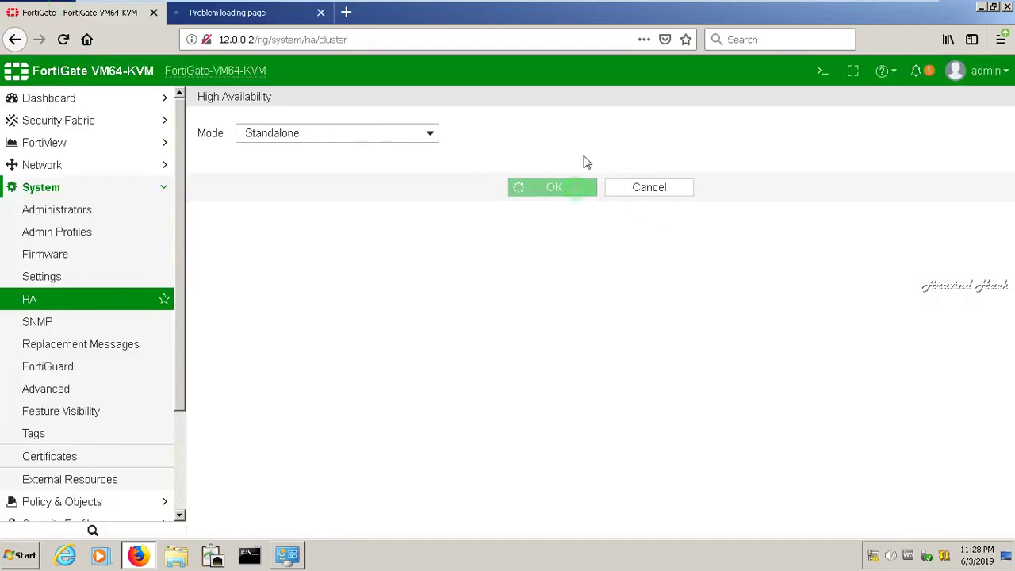
mouse_move(824, 7)
left_click(885, 7)
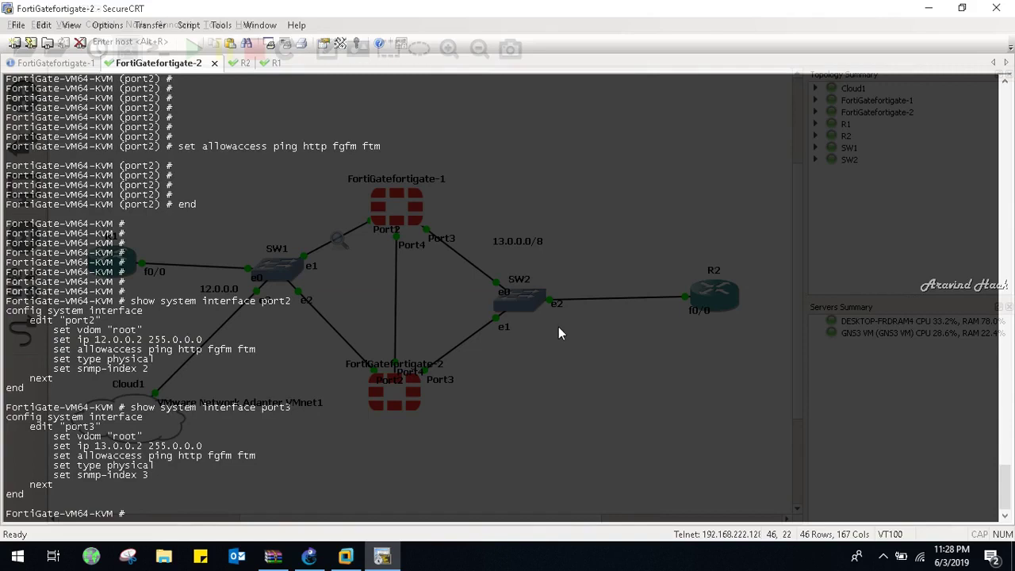
- Log in as admin on the rebooted FortiGatefortigate-1 console, then switch to the client VM
key("ctrl+Tab")
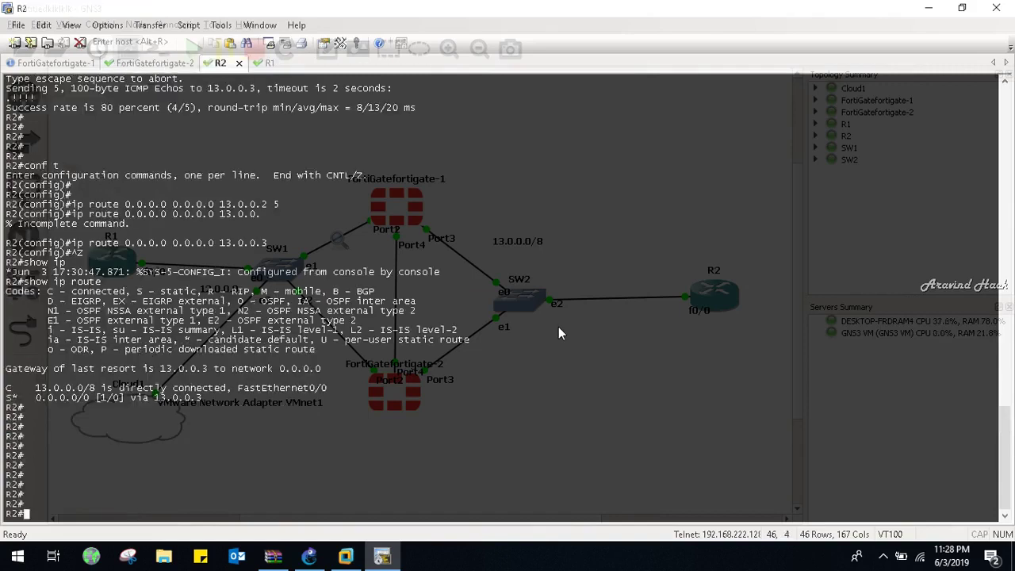
key("ctrl+Tab")
key("ctrl+Tab")
type("admin")
key("Return")
key("Return")
key("Return")
key("Return")
key("Return")
key("Return")
key("Return")
key("Return")
key("Return")
key("Return")
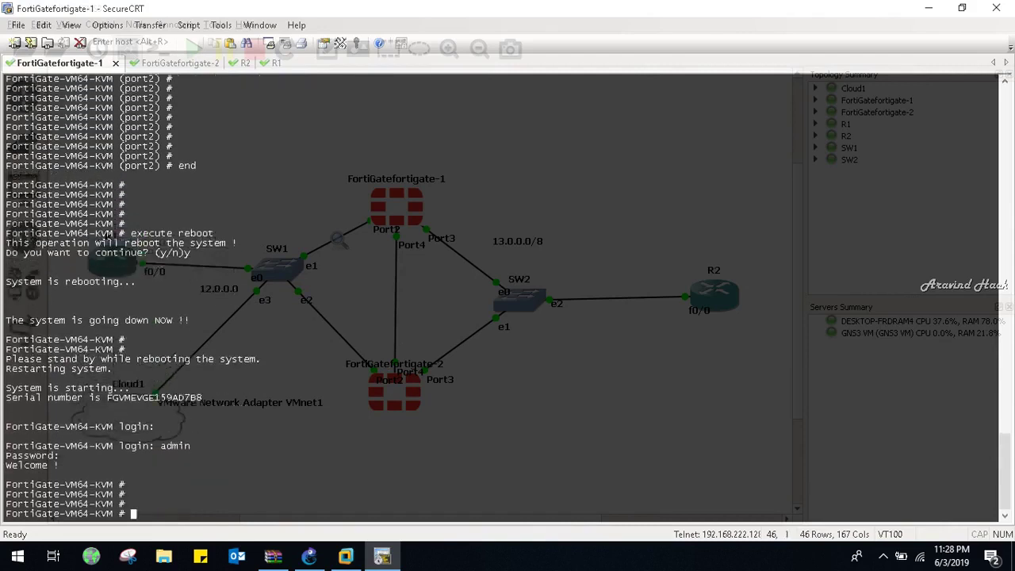
left_click(346, 555)
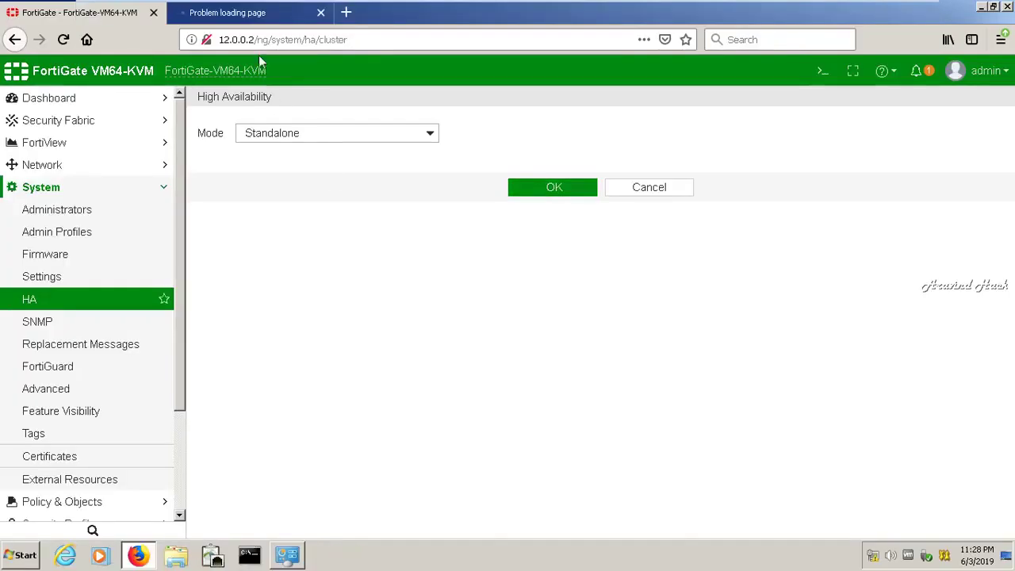
- Retry 12.0.0.3, then remove monitored port2 and port3 and heartbeat port4 under Active-Passive HA
left_click(265, 14)
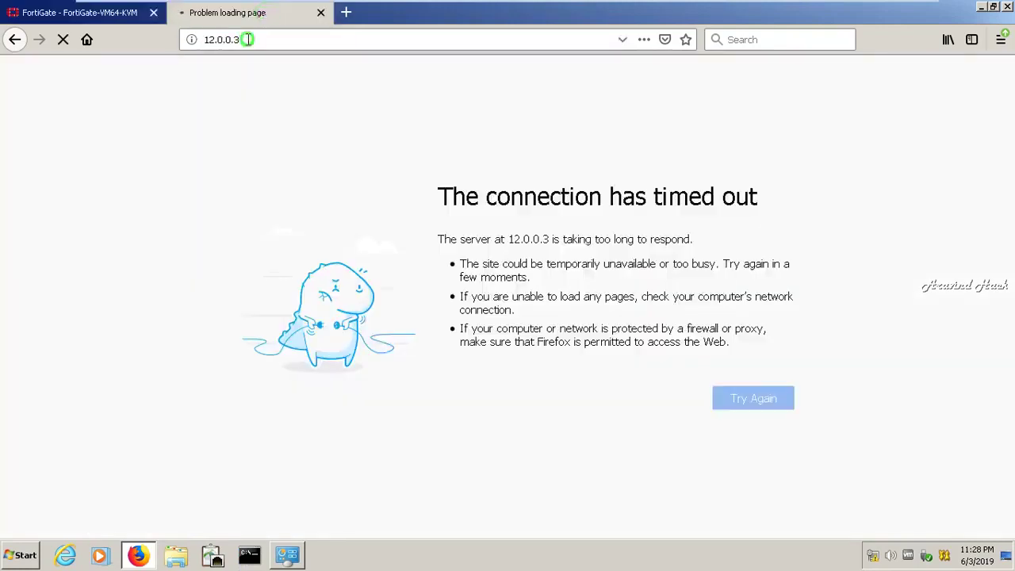
left_click(247, 39)
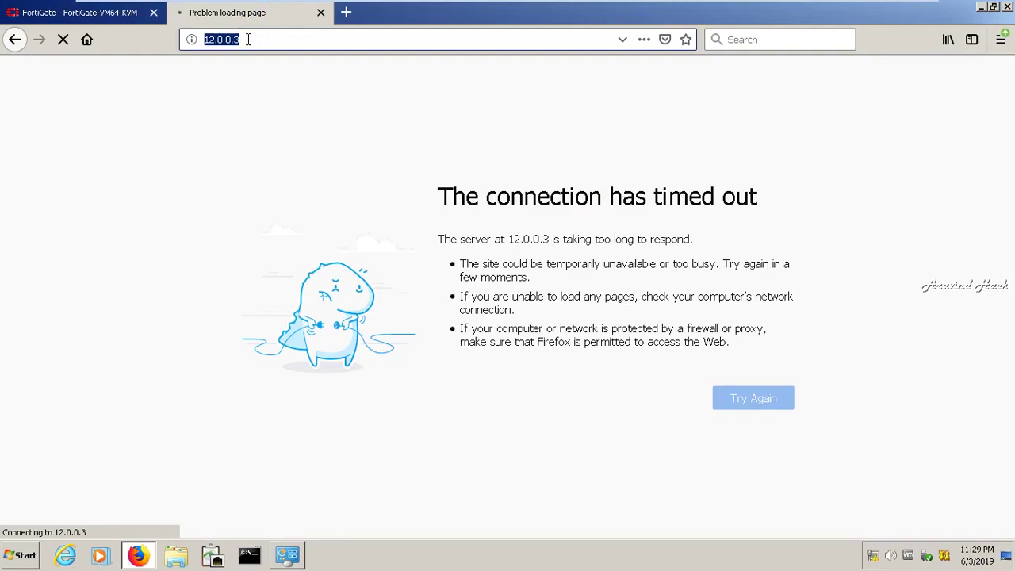
left_click(84, 12)
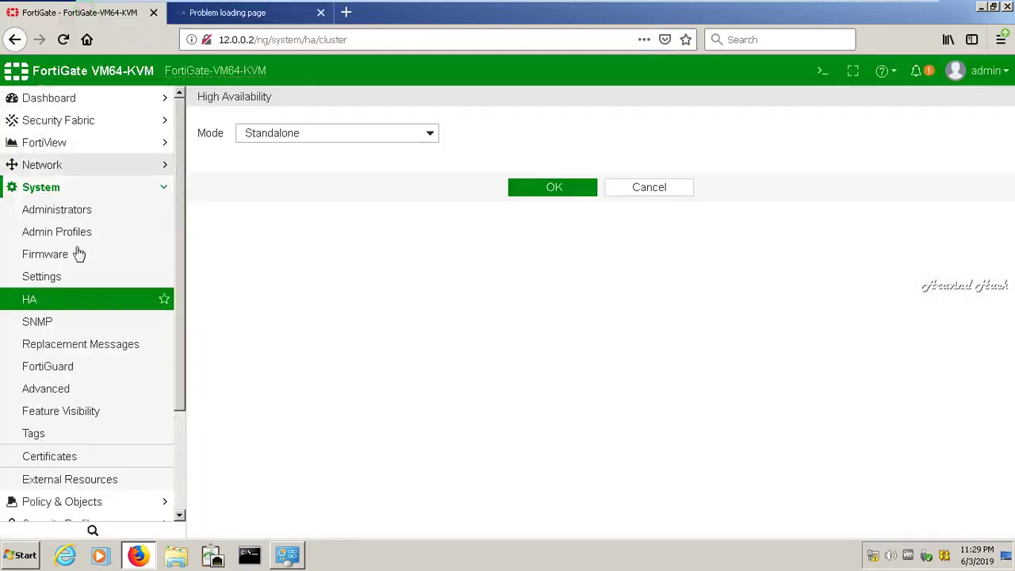
left_click(335, 132)
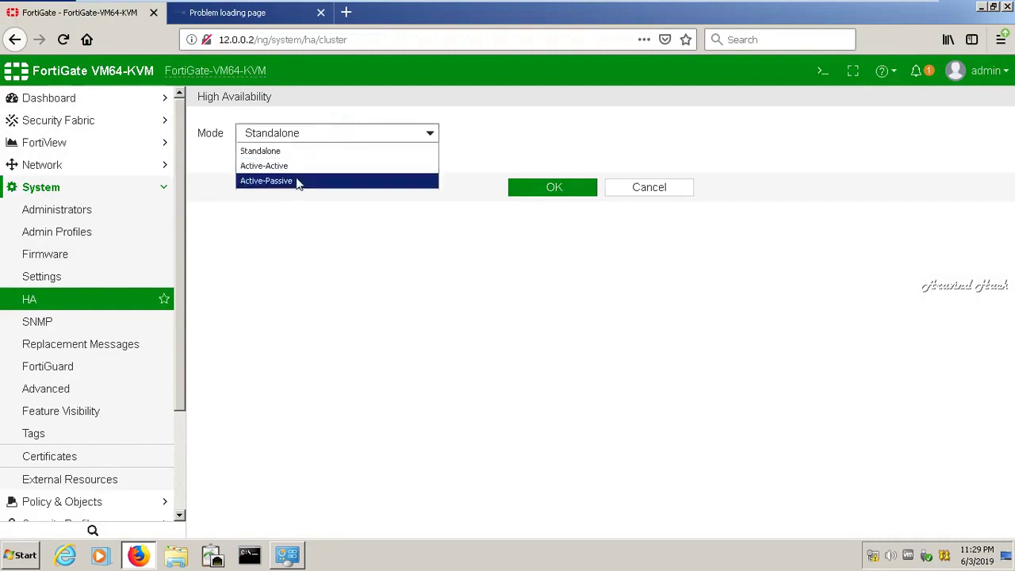
left_click(295, 180)
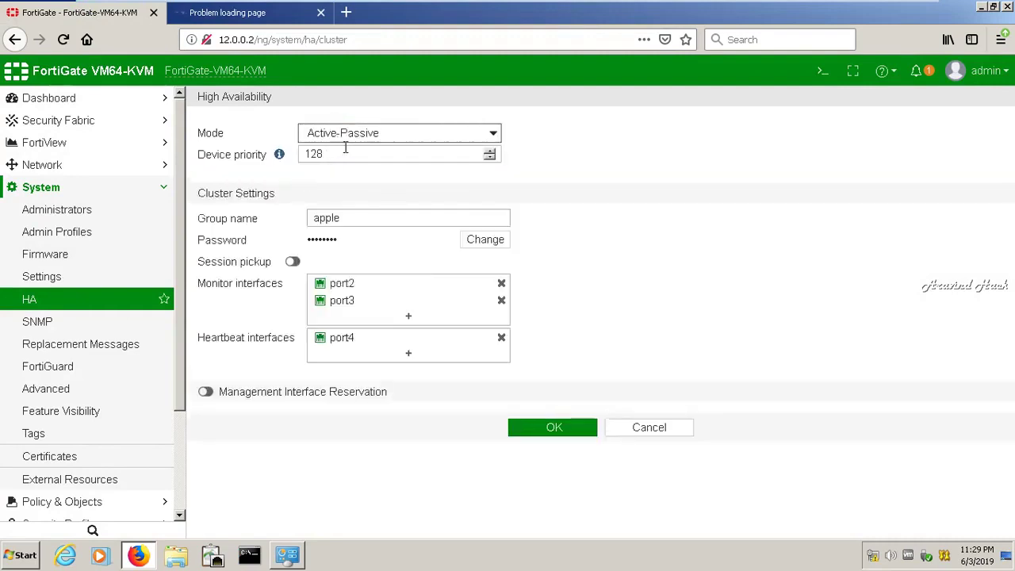
left_click(501, 285)
left_click(501, 285)
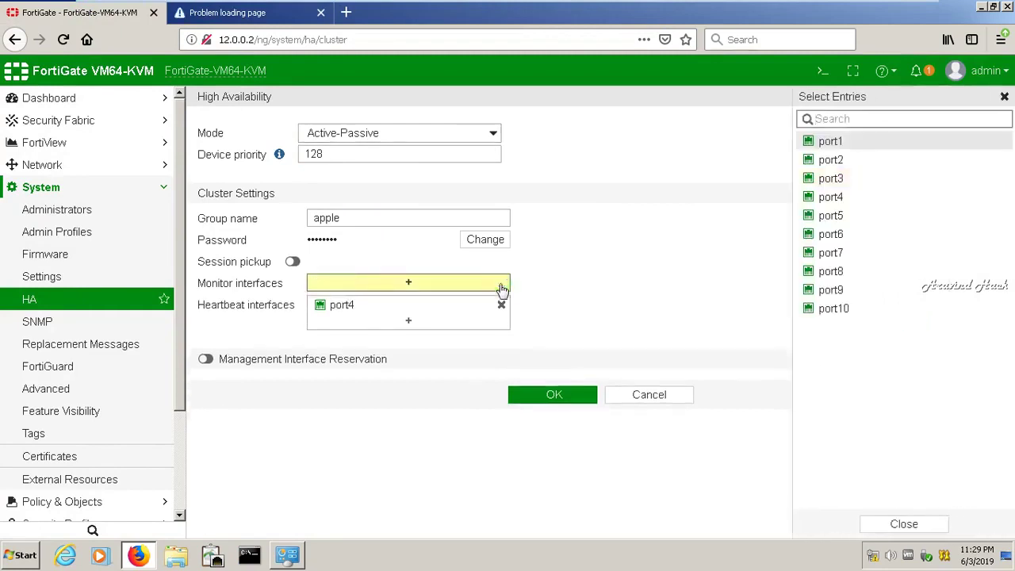
left_click(501, 305)
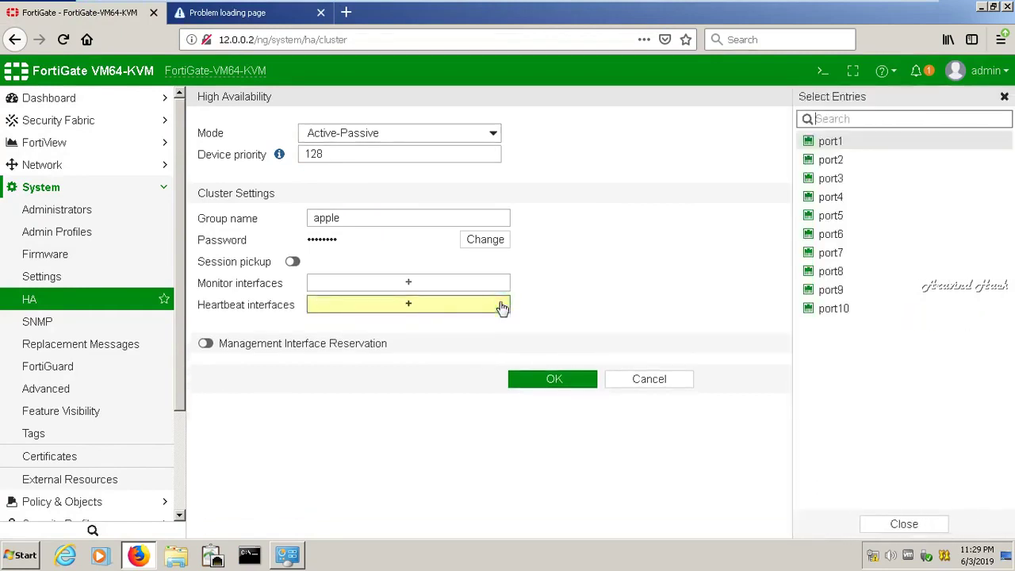
- Save HA mode back as Standalone and reload the 12.0.0.3 page, which still times out
left_click(474, 134)
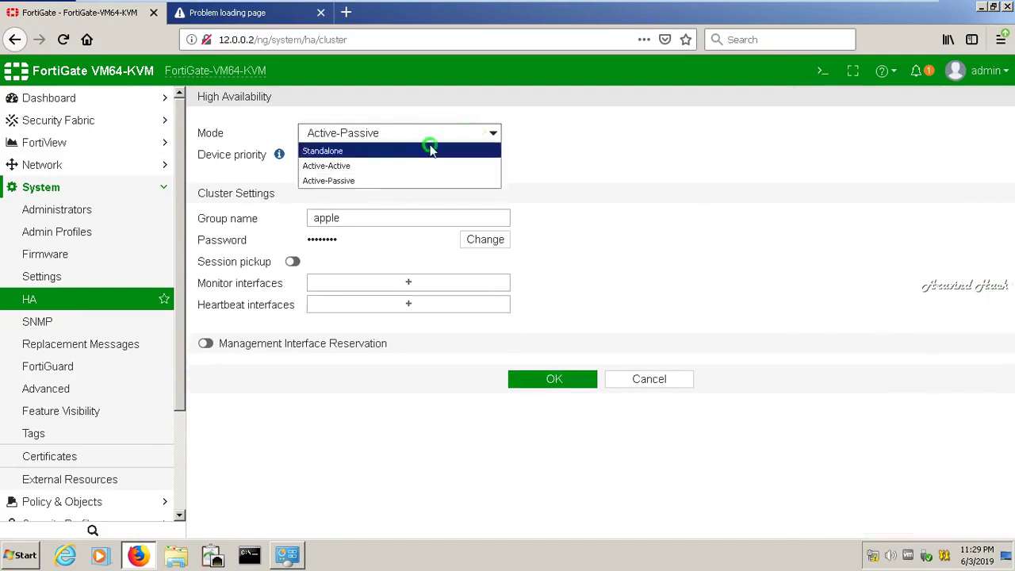
left_click(430, 150)
left_click(530, 184)
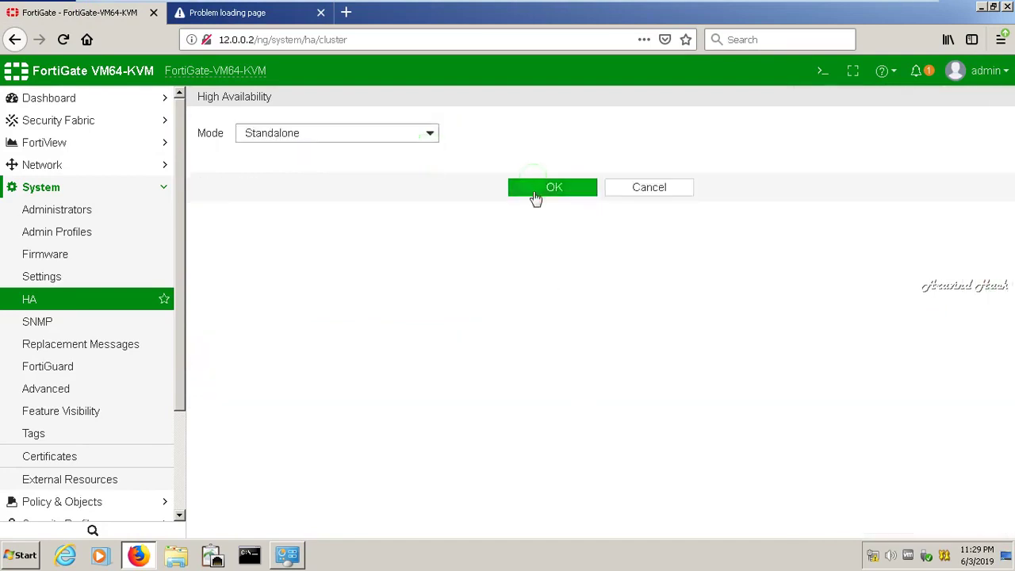
left_click(248, 20)
key("Return")
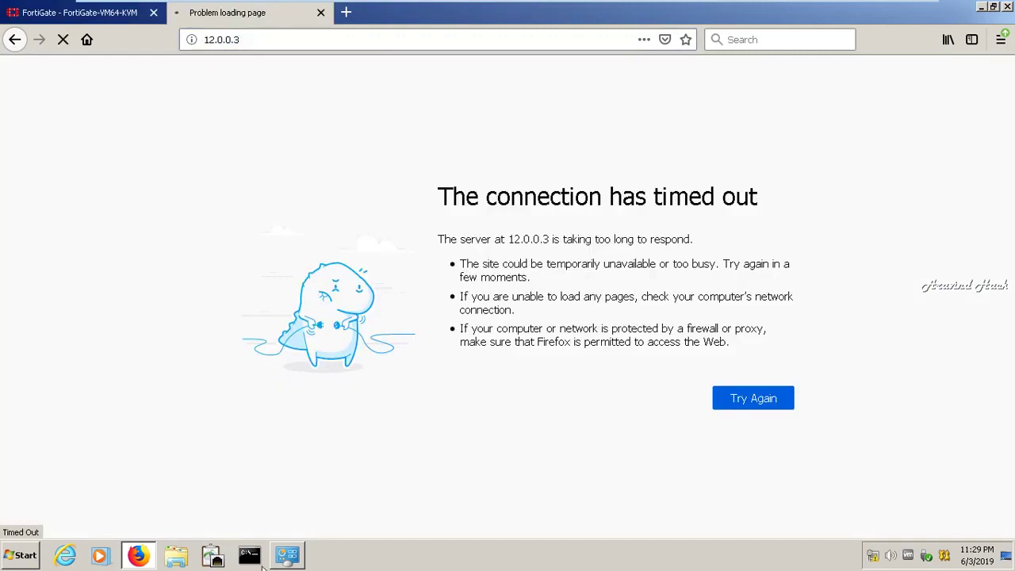
- Ping 12.0.0.3 from a Command Prompt on the client, then close it and leave the VM
left_click(249, 554)
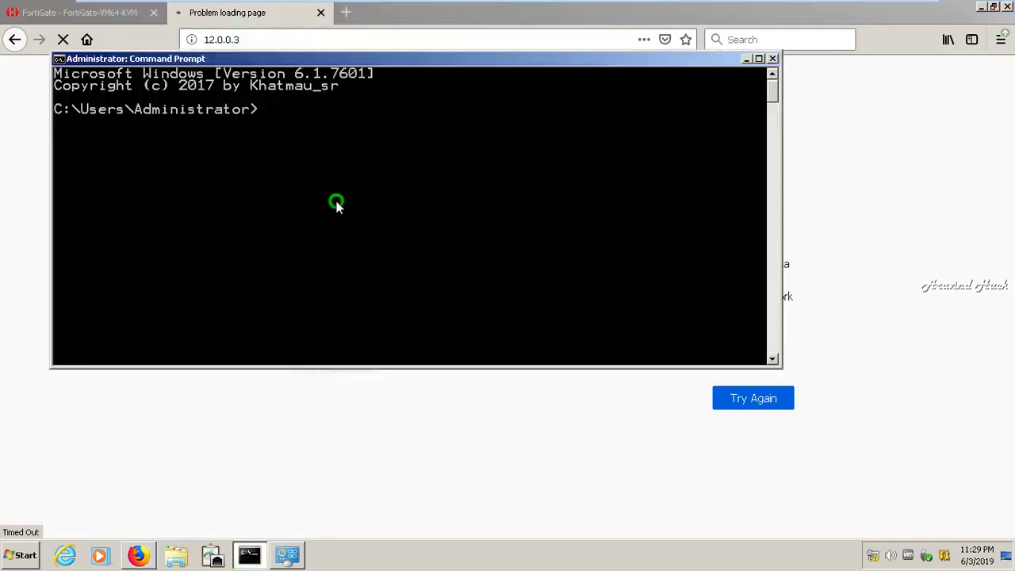
type("ping 12.0.0.3")
key("Return")
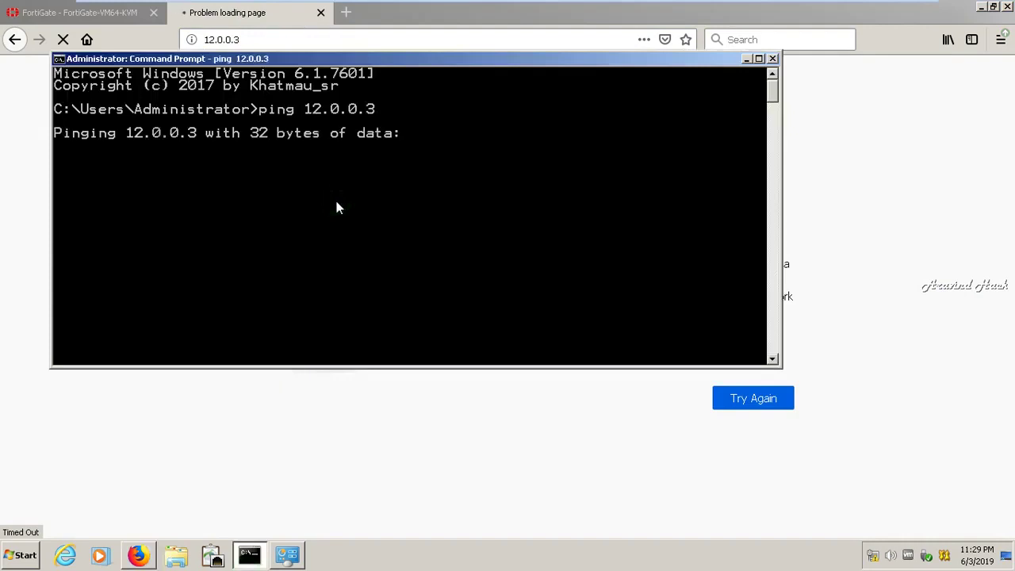
left_click(772, 59)
left_click(879, 9)
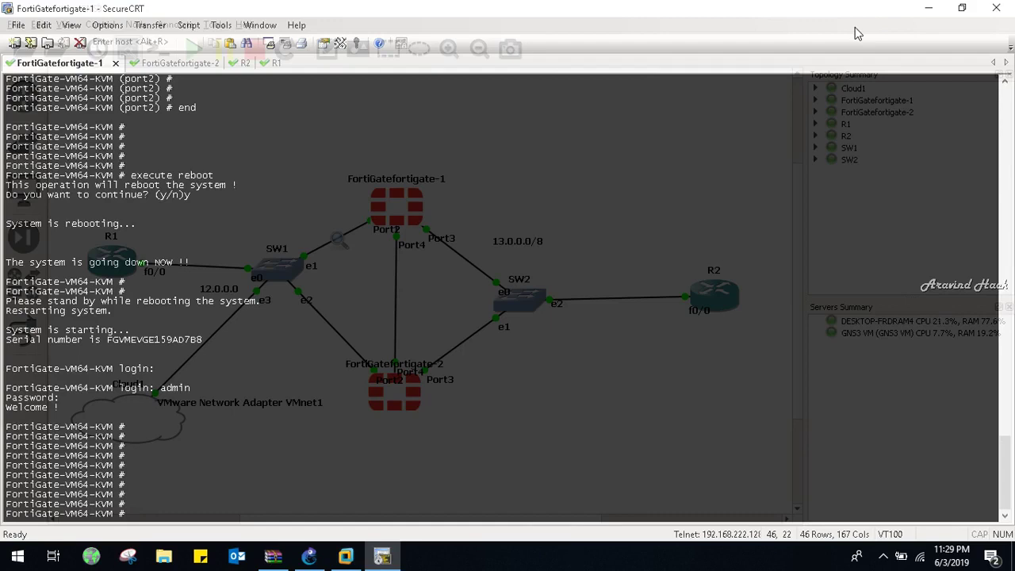
- Run 'show system ha' to display group apple, heartbeat port4, priority 10, monitoring port2 and port3
type("show system console")
key("BackSpace")
key("BackSpace")
key("BackSpace")
key("BackSpace")
key("BackSpace")
key("BackSpace")
key("BackSpace")
type("ha")
key("Return")
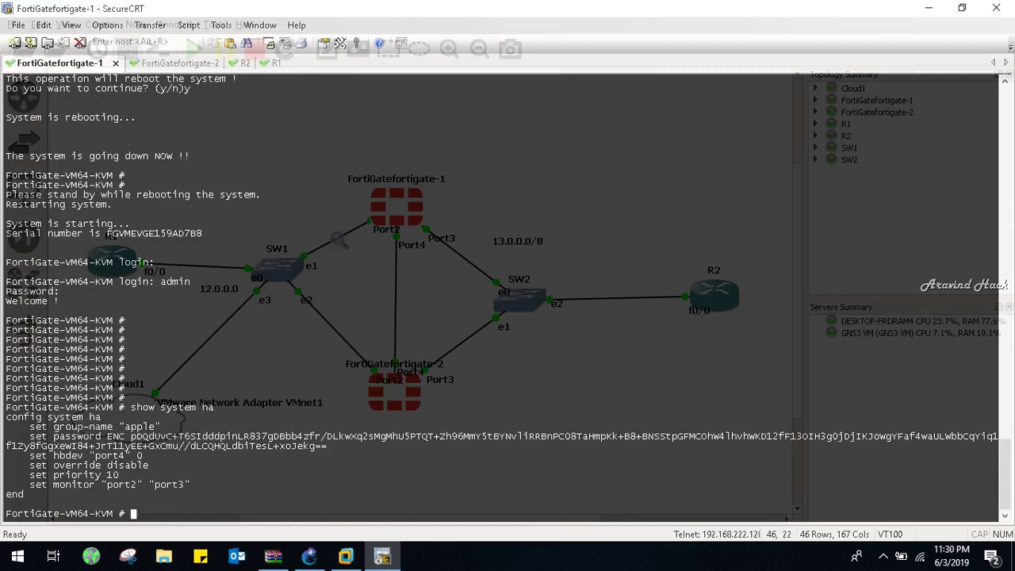
- Back on the FortiGate HA page, set the mode to Active-Passive and enter a new cluster password
left_click(928, 10)
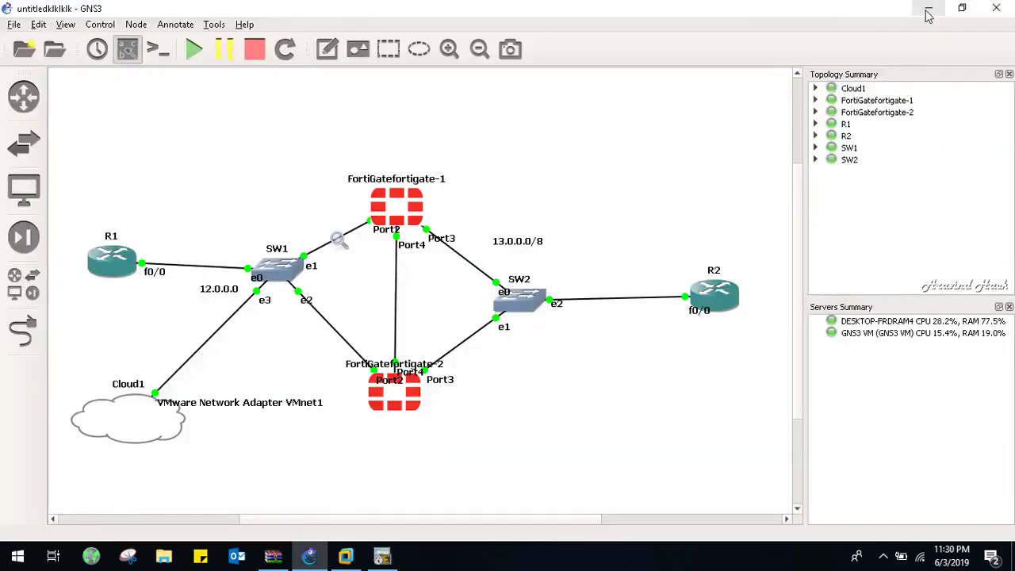
left_click(346, 555)
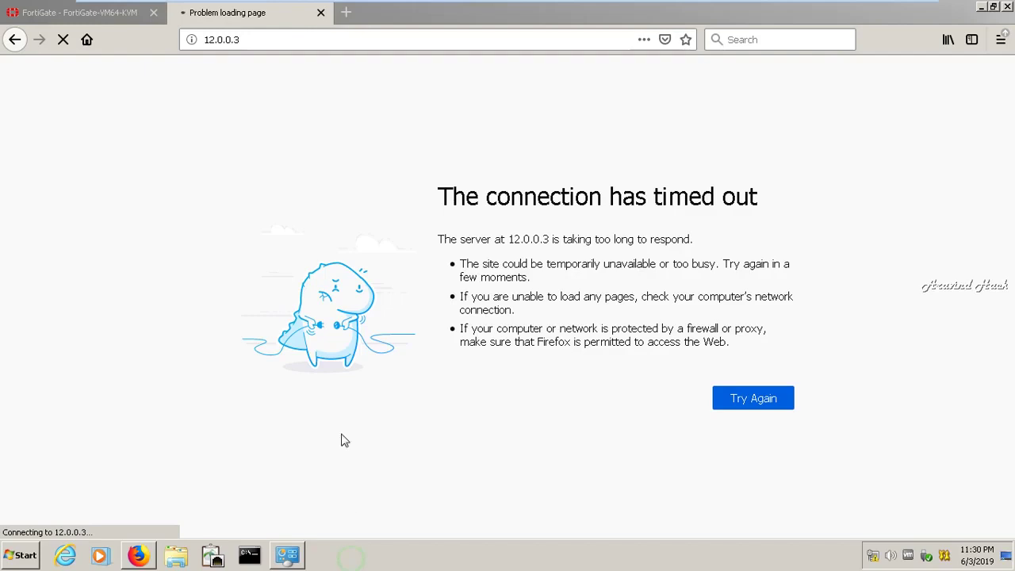
left_click(118, 15)
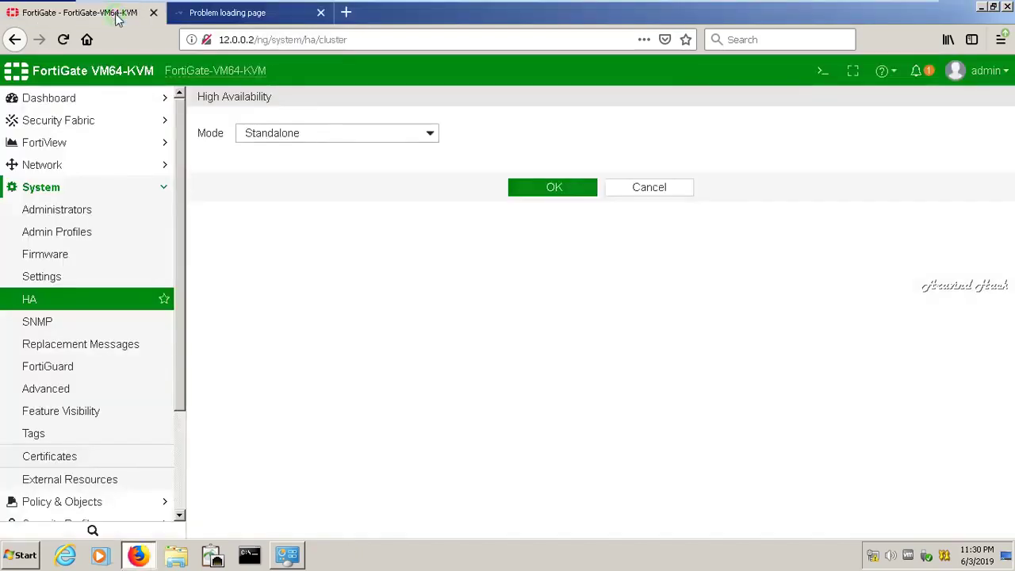
left_click(286, 135)
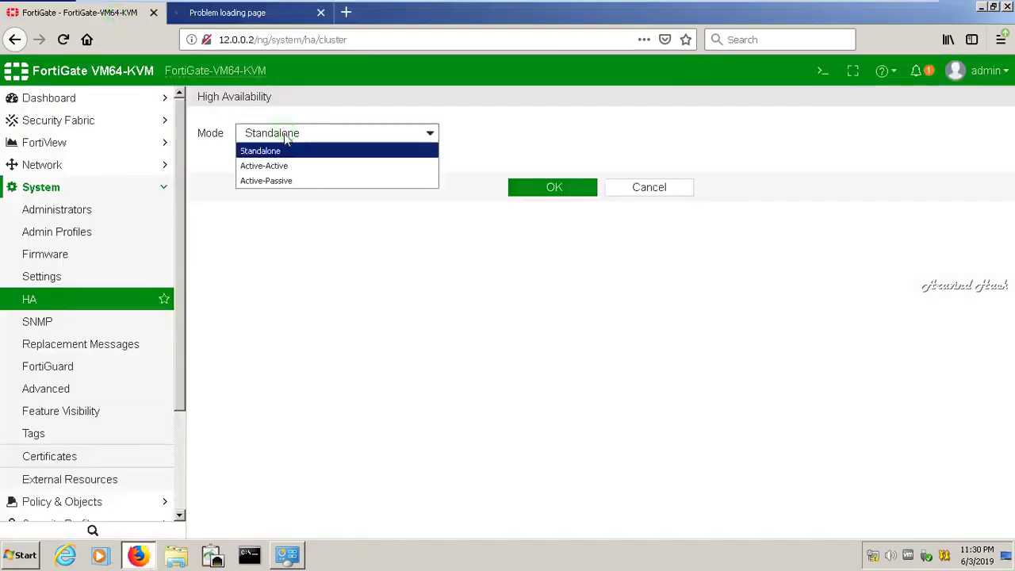
left_click(285, 182)
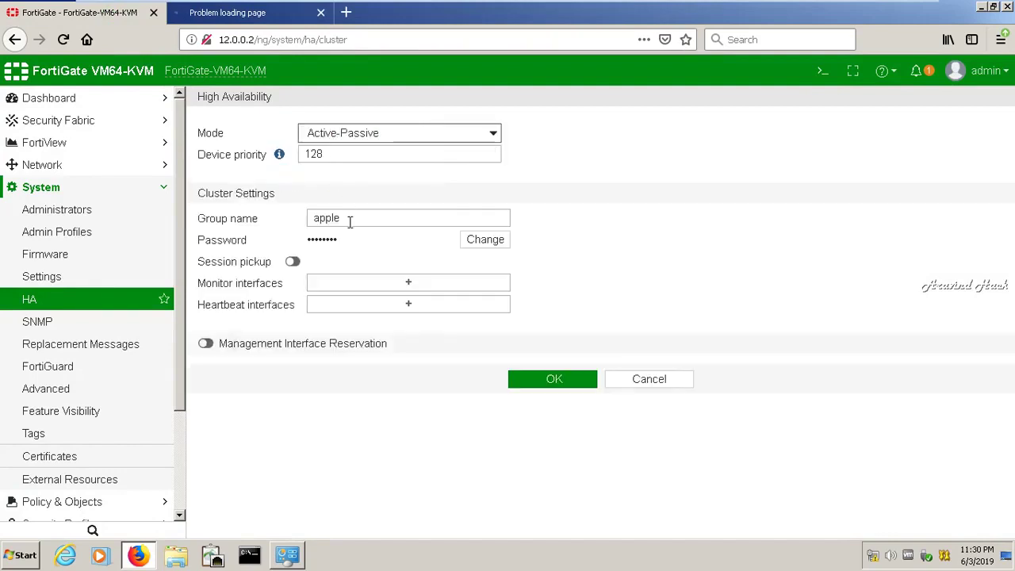
left_click(484, 239)
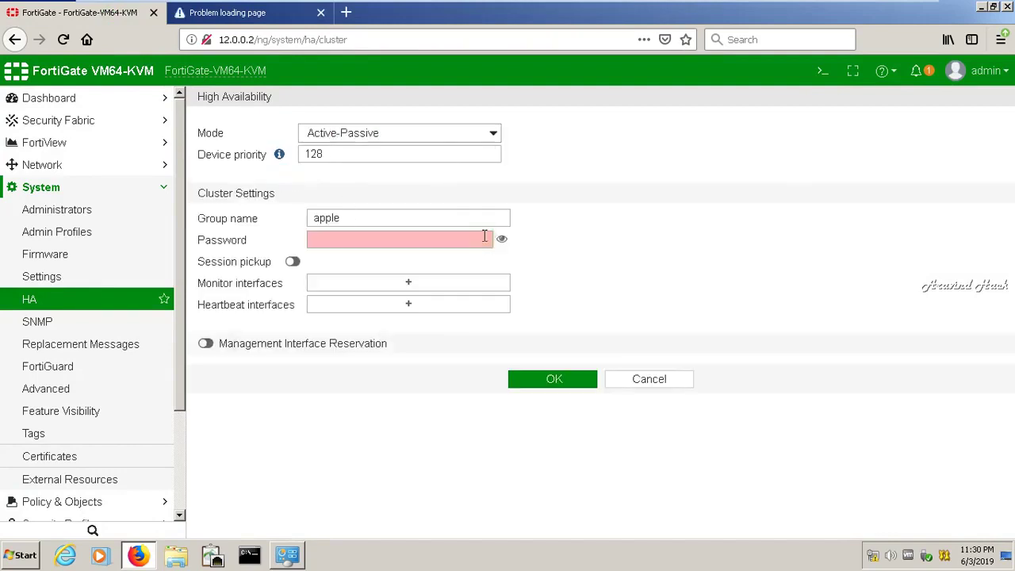
left_click(431, 233)
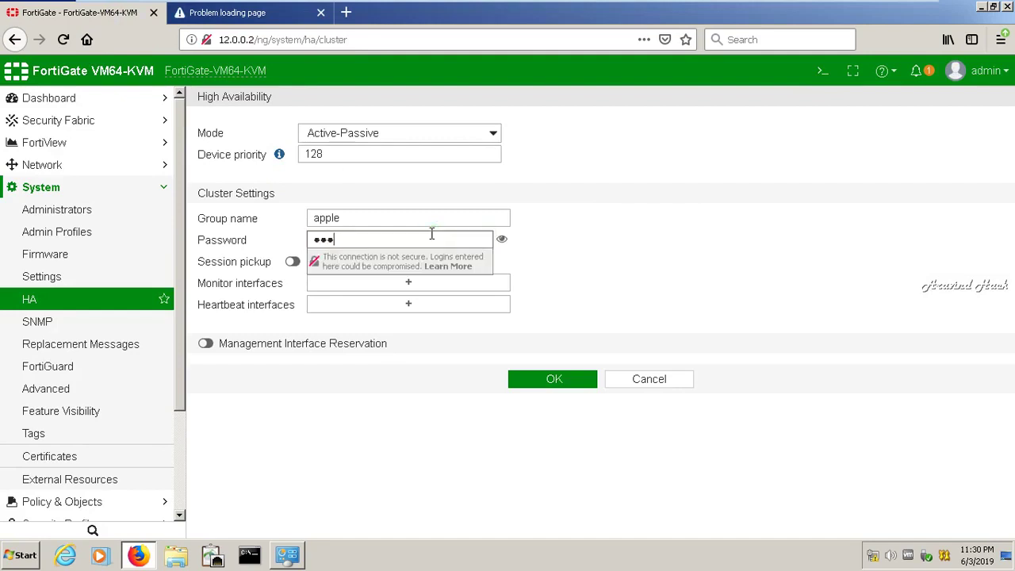
left_click(686, 223)
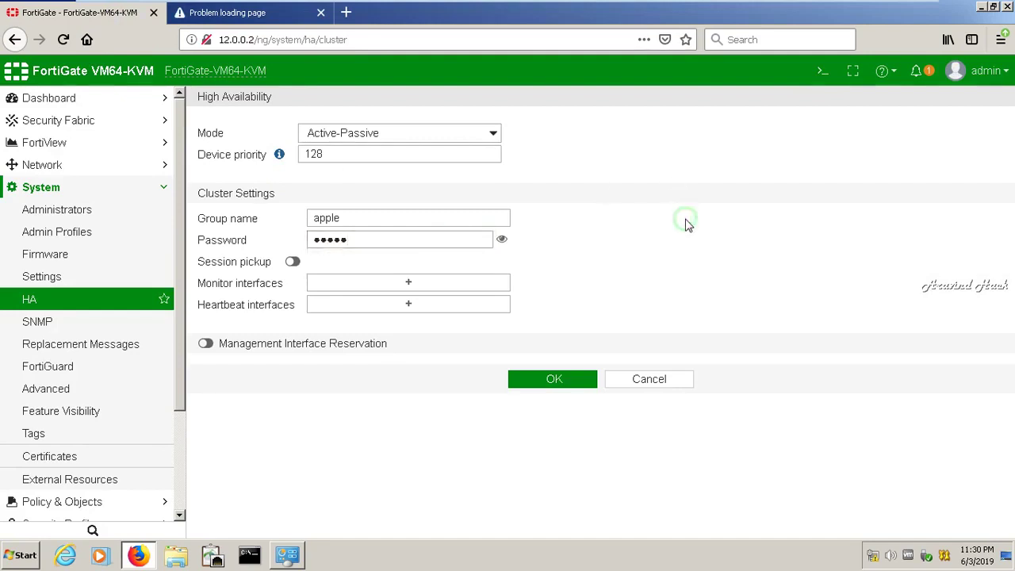
- Enable session pickup, monitor port2 and port3, use port4 as heartbeat, and save the HA settings
left_click(293, 262)
left_click(373, 282)
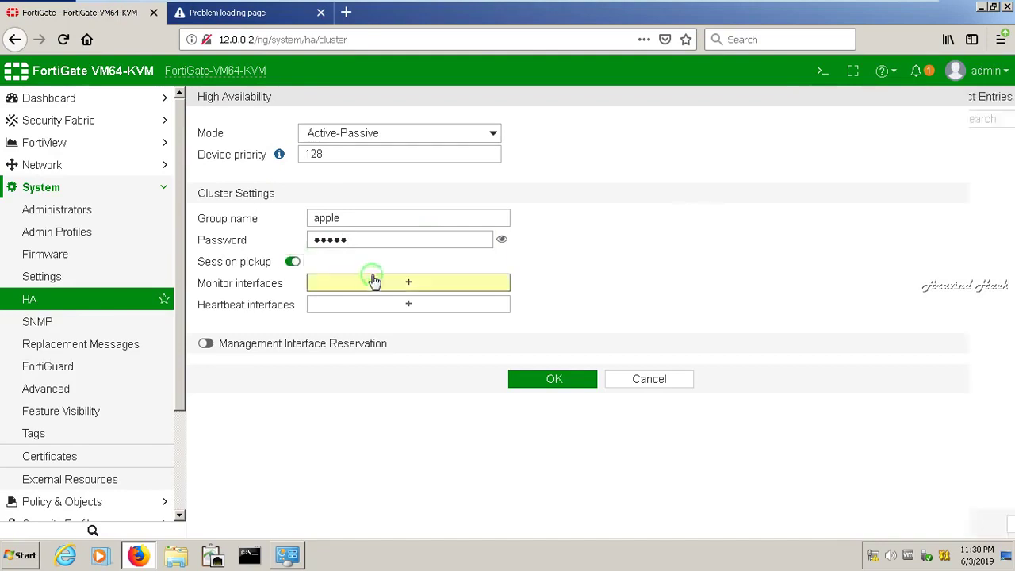
left_click(837, 161)
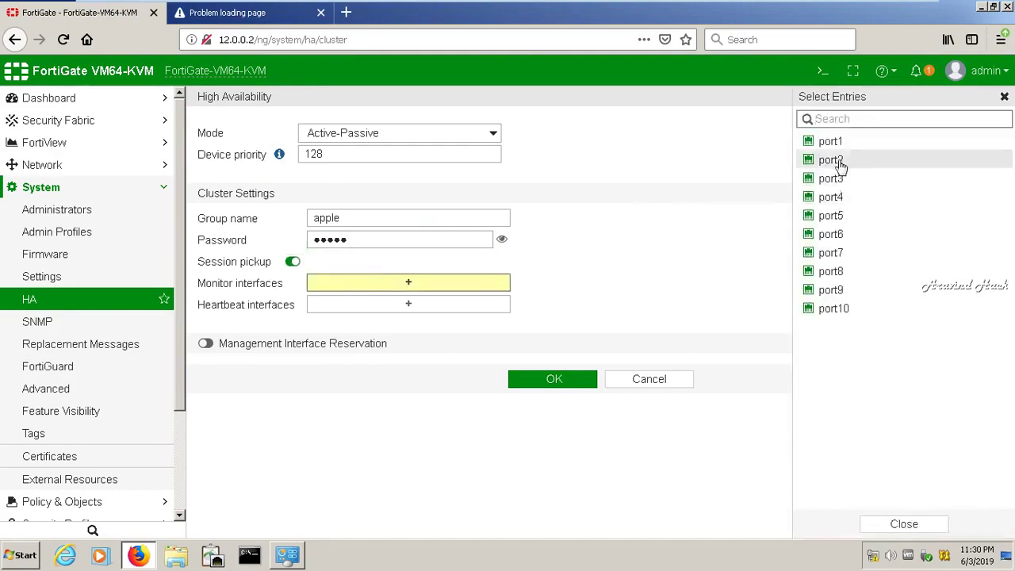
left_click(834, 178)
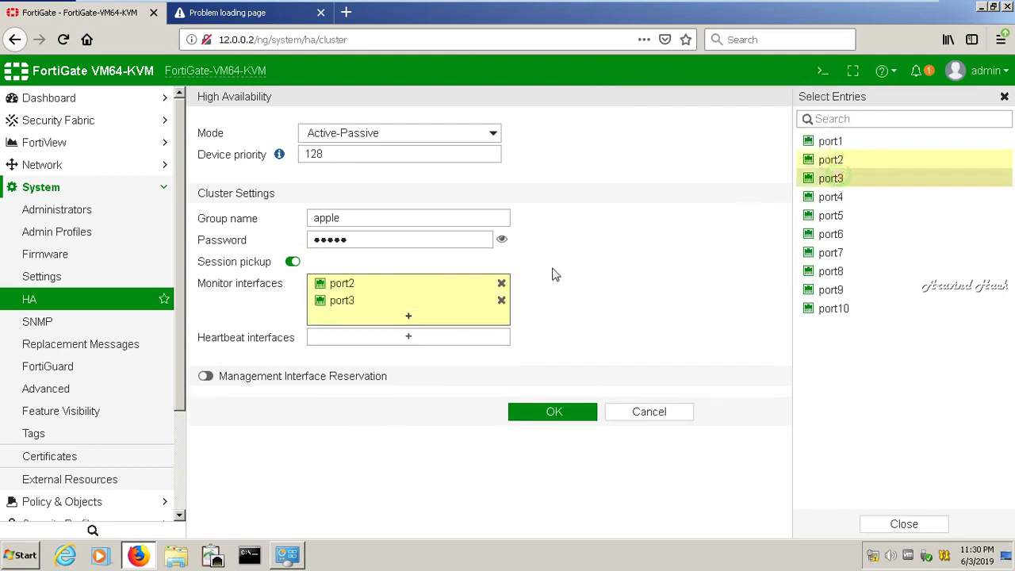
left_click(421, 341)
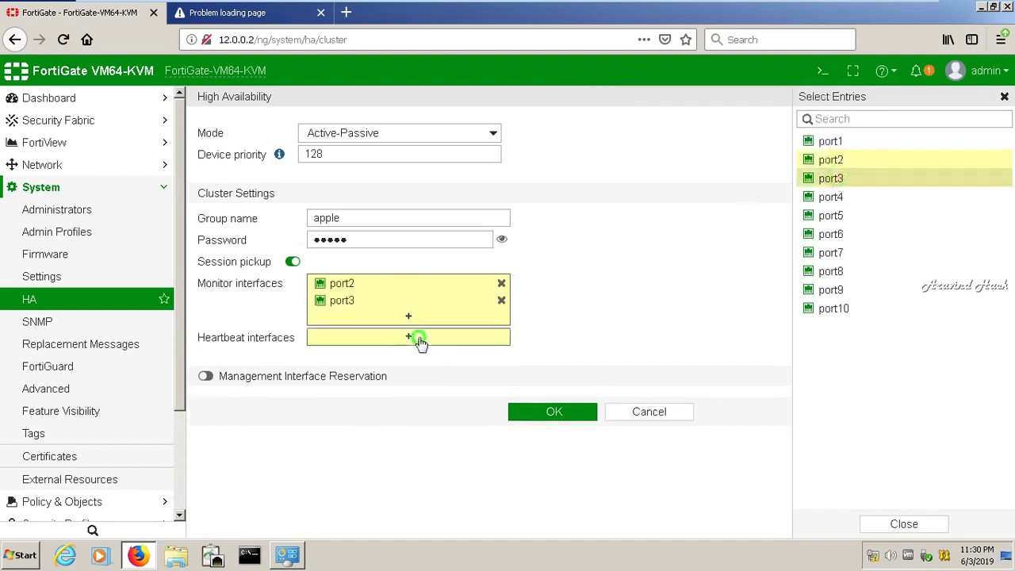
left_click(832, 198)
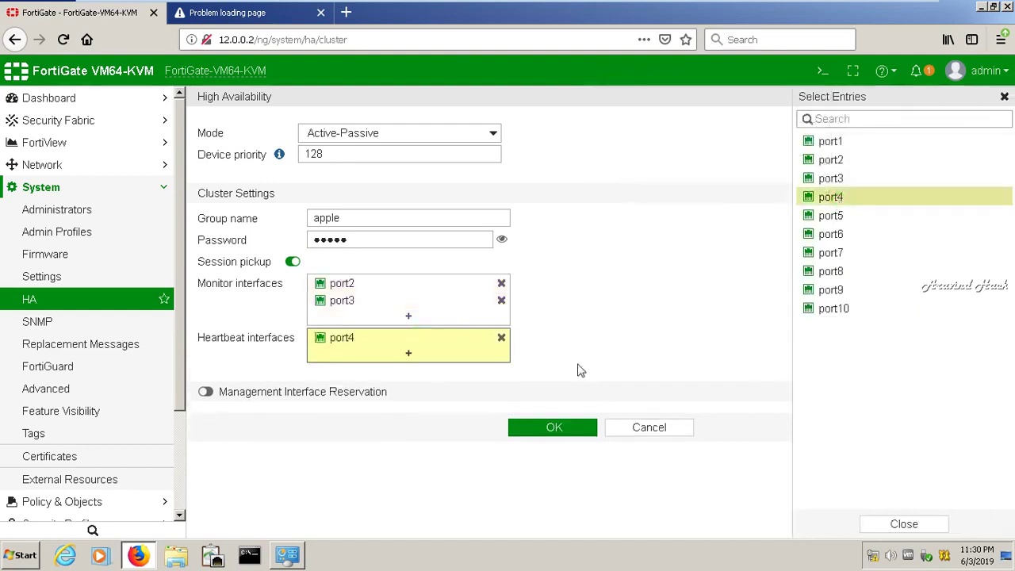
left_click(528, 431)
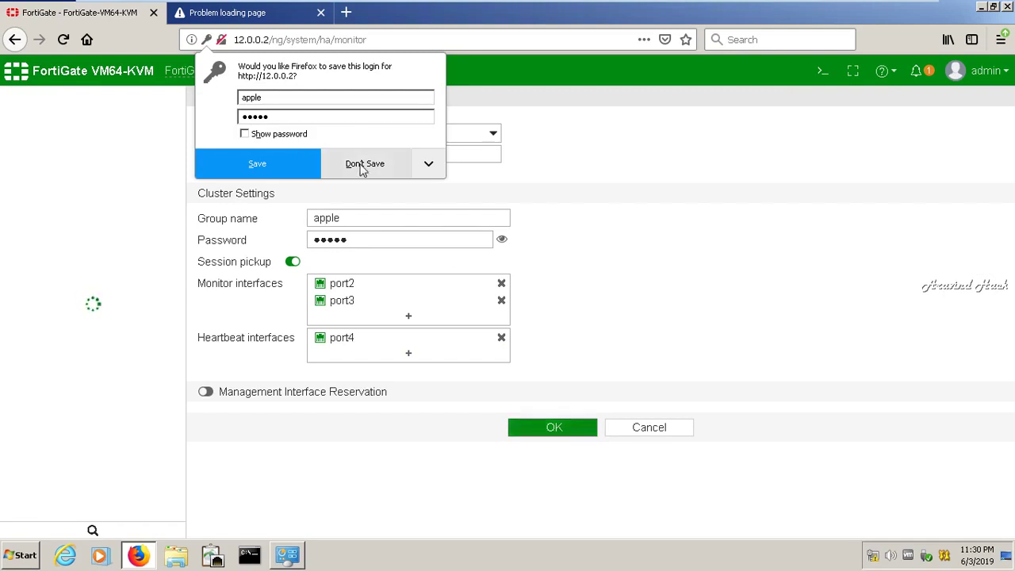
- Decline saving the login in Firefox, sign in as admin, and postpone the default password change
left_click(363, 164)
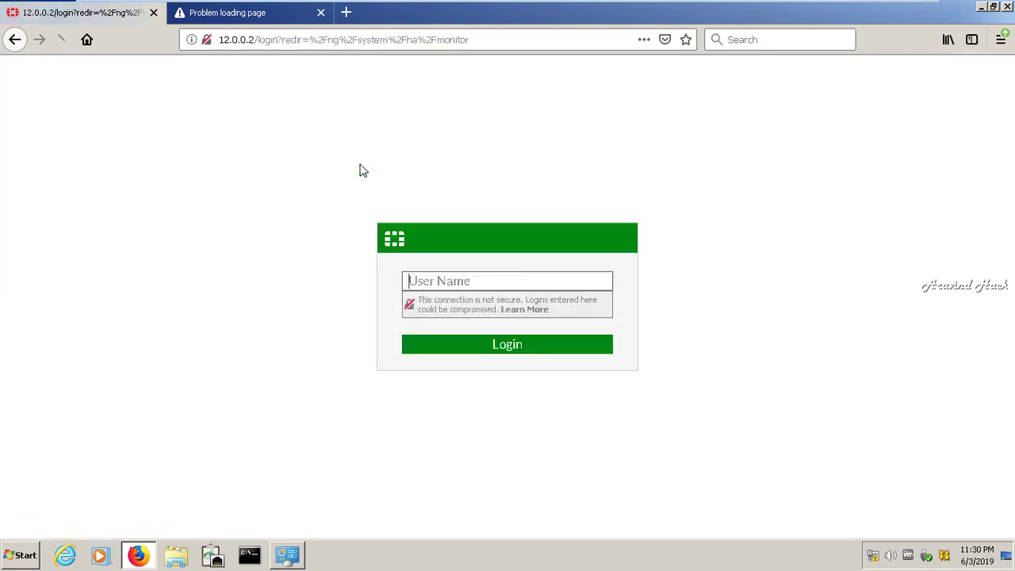
type("admin")
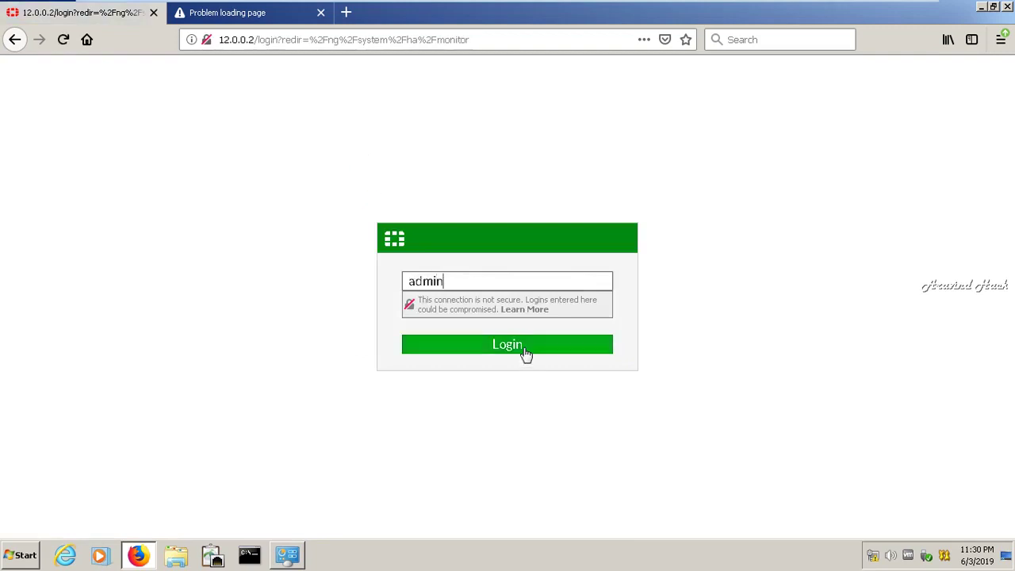
left_click(523, 349)
left_click(527, 354)
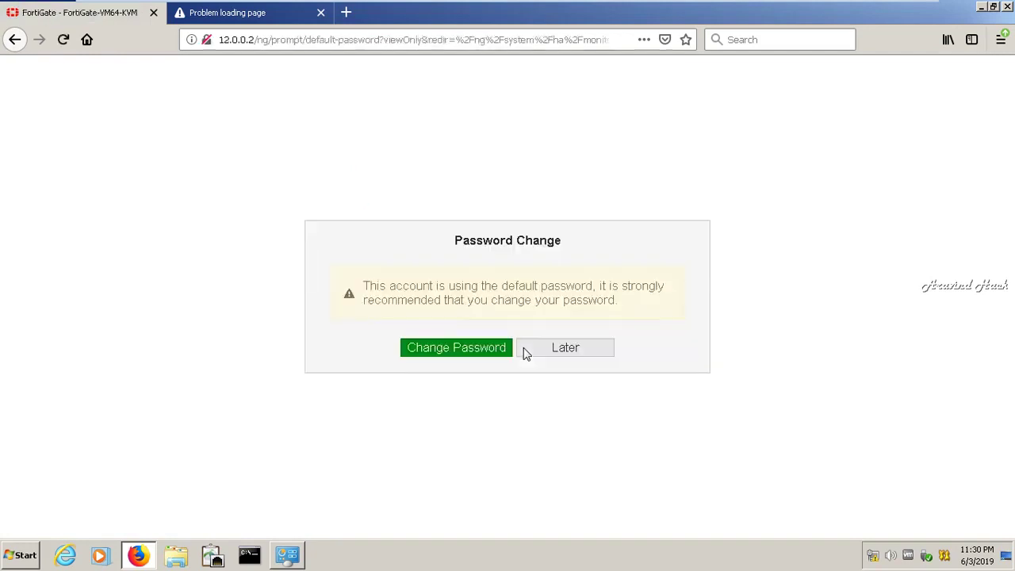
left_click(524, 352)
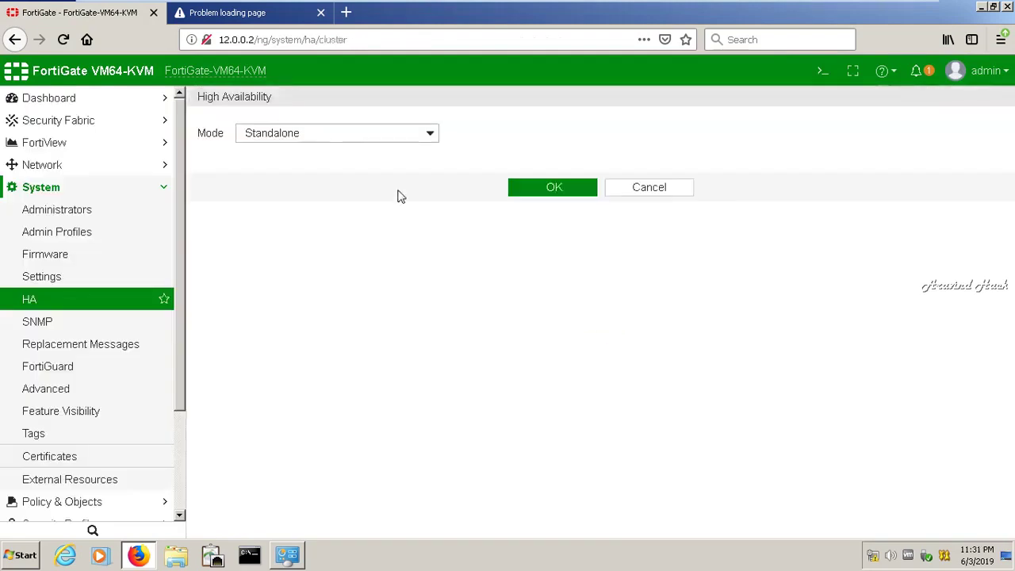
- Switch the HA mode to Active-Passive, edit the device priority, and try saving
left_click(381, 132)
left_click(311, 168)
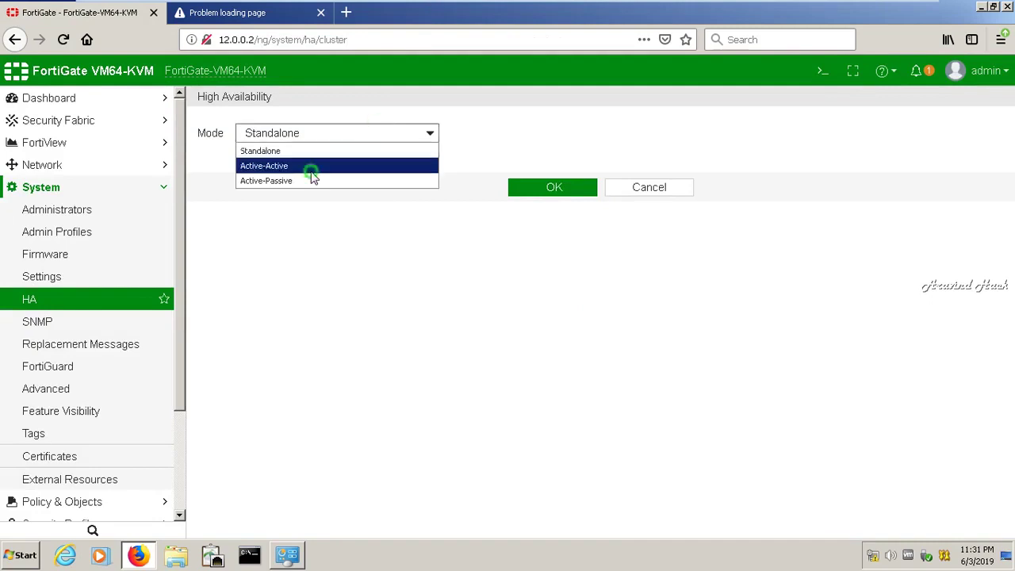
left_click(349, 134)
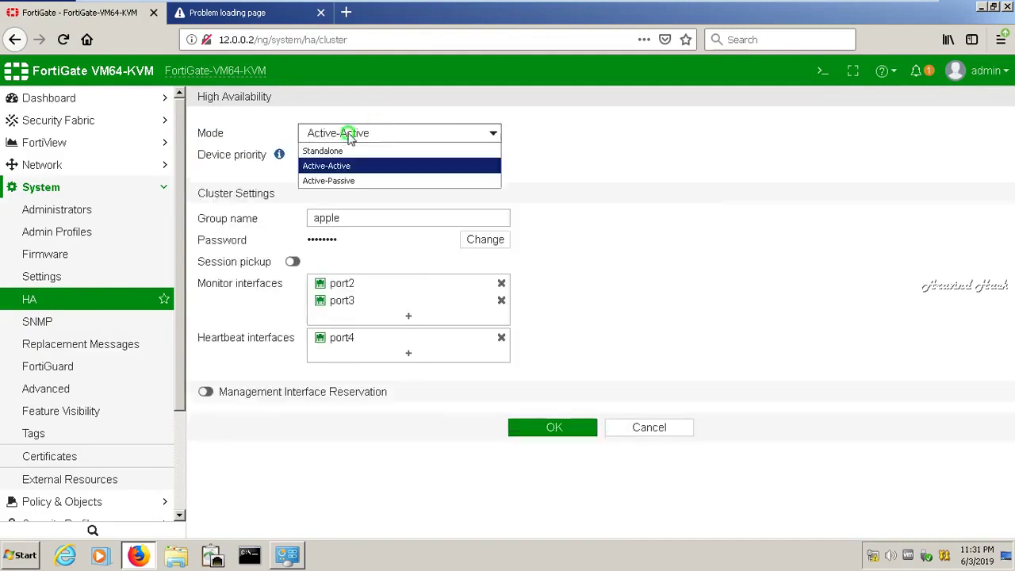
left_click(343, 180)
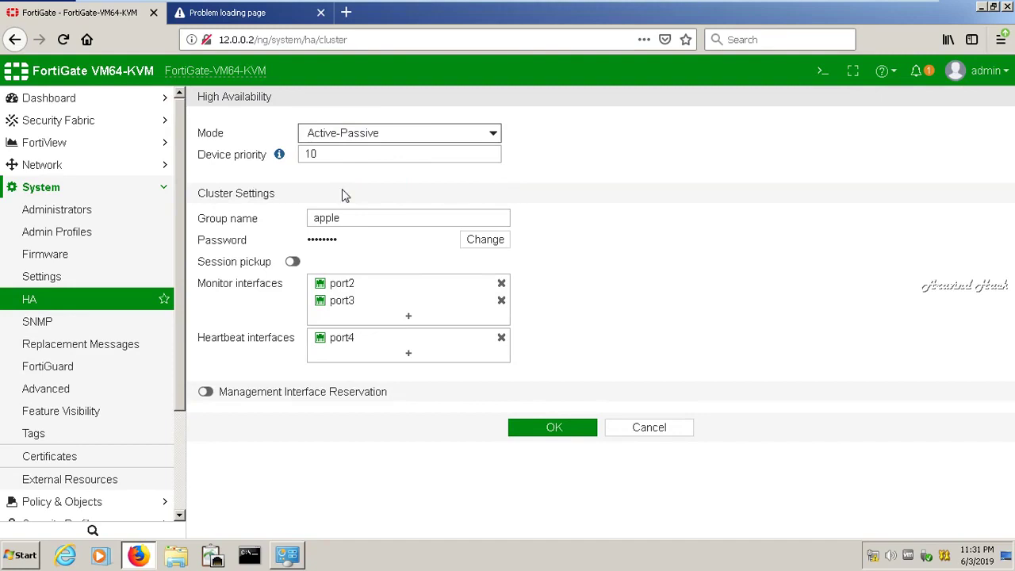
left_click(336, 158)
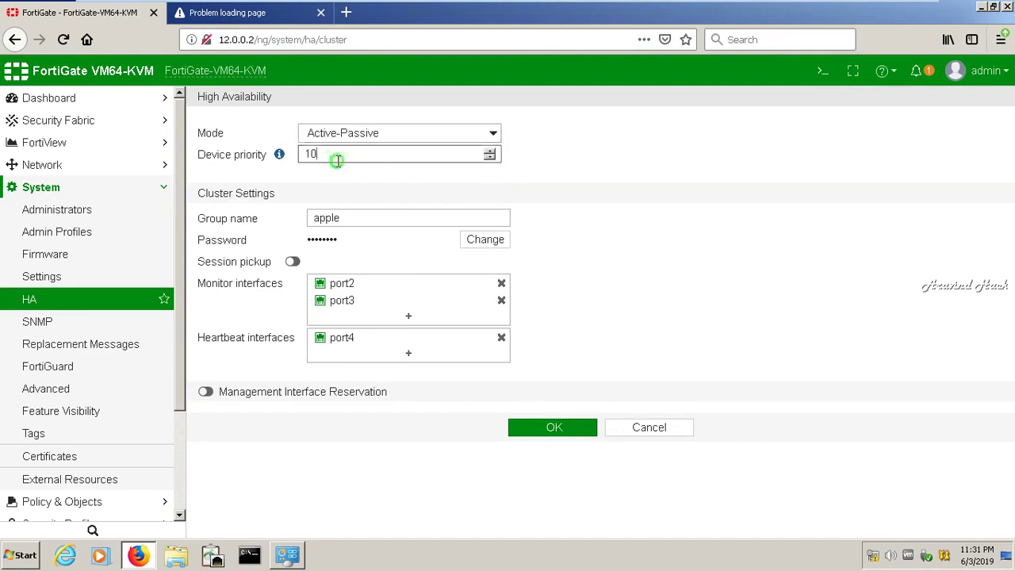
key("BackSpace")
key("BackSpace")
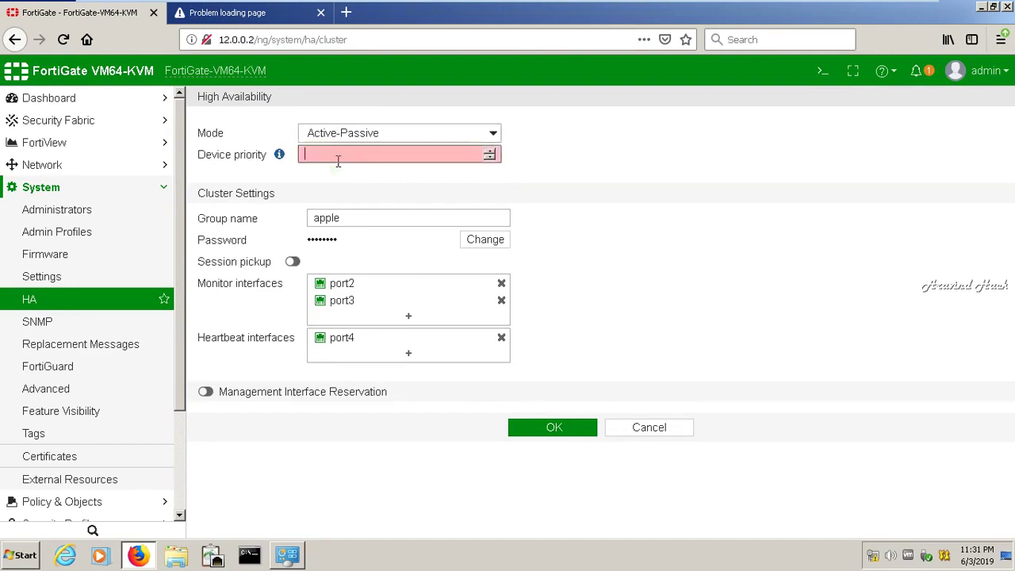
type("138")
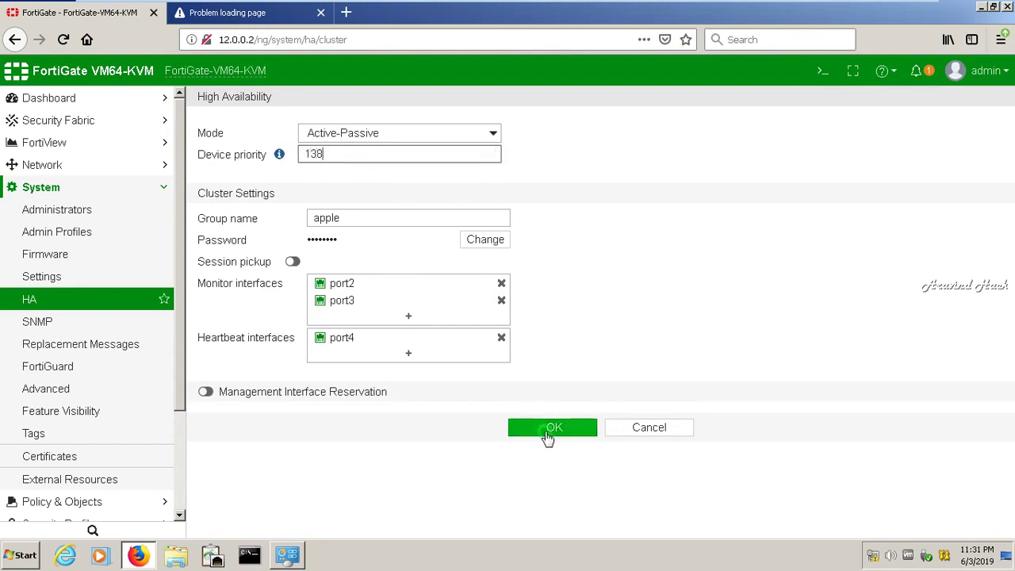
left_click(545, 436)
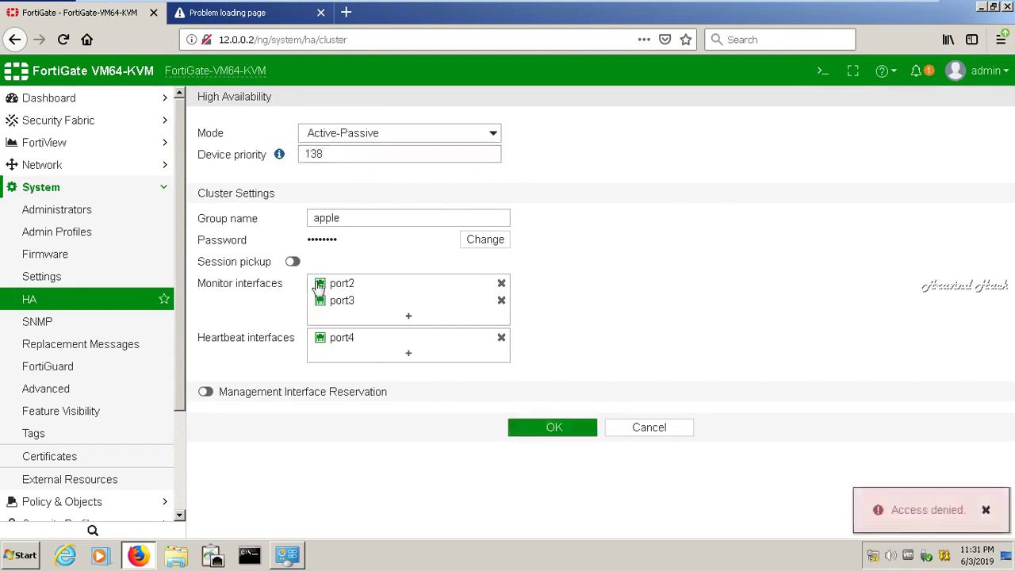
- Turn on session pickup and re-enter device priority 128, retrying the save
left_click(293, 262)
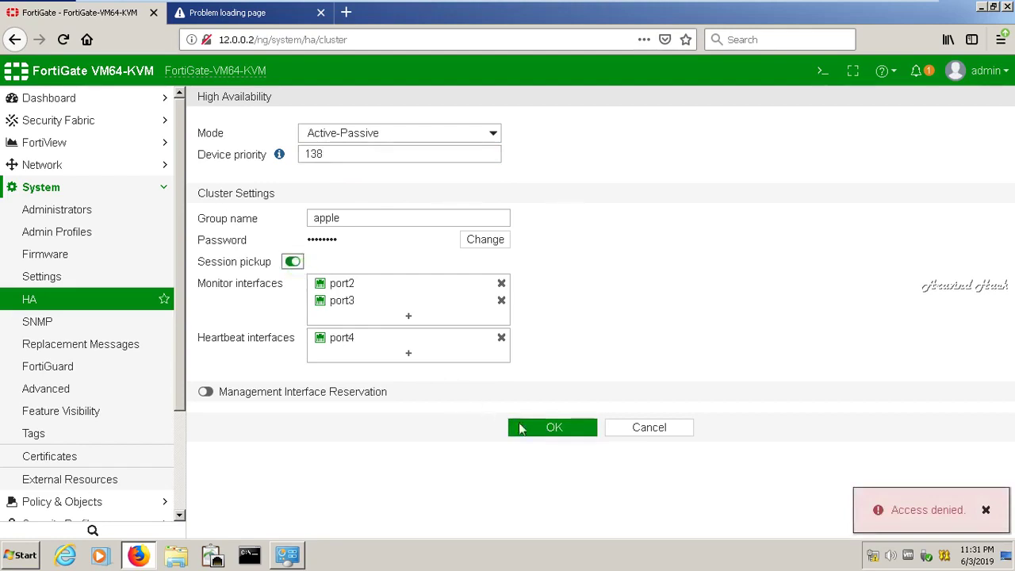
left_click(539, 436)
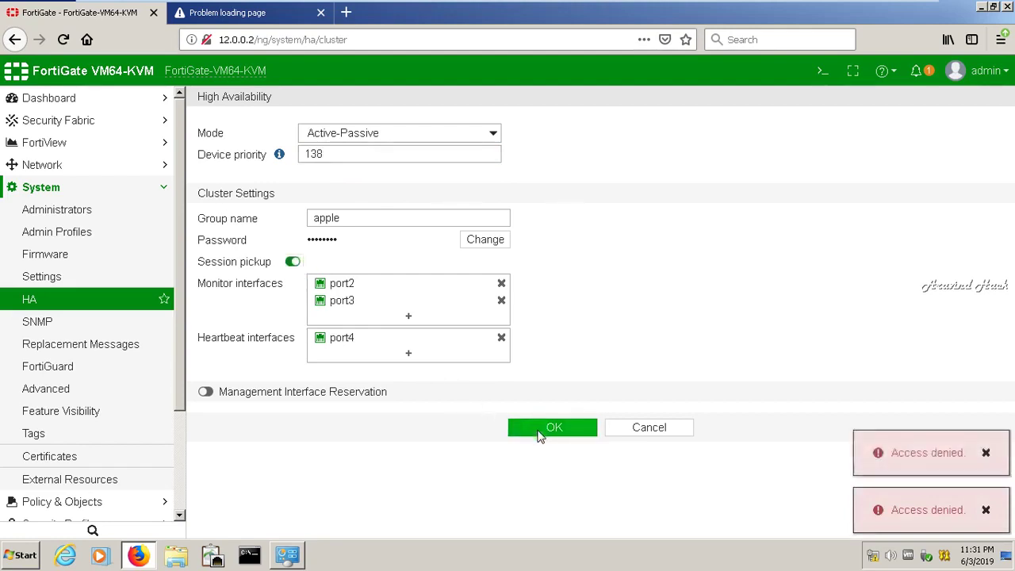
left_click(325, 154)
double_click(326, 154)
type("1")
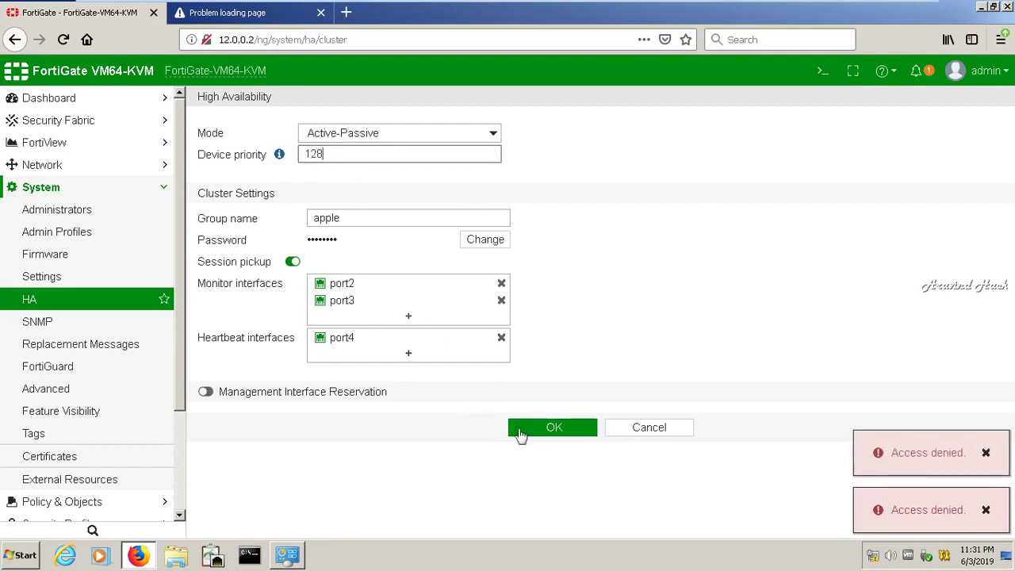
left_click(528, 435)
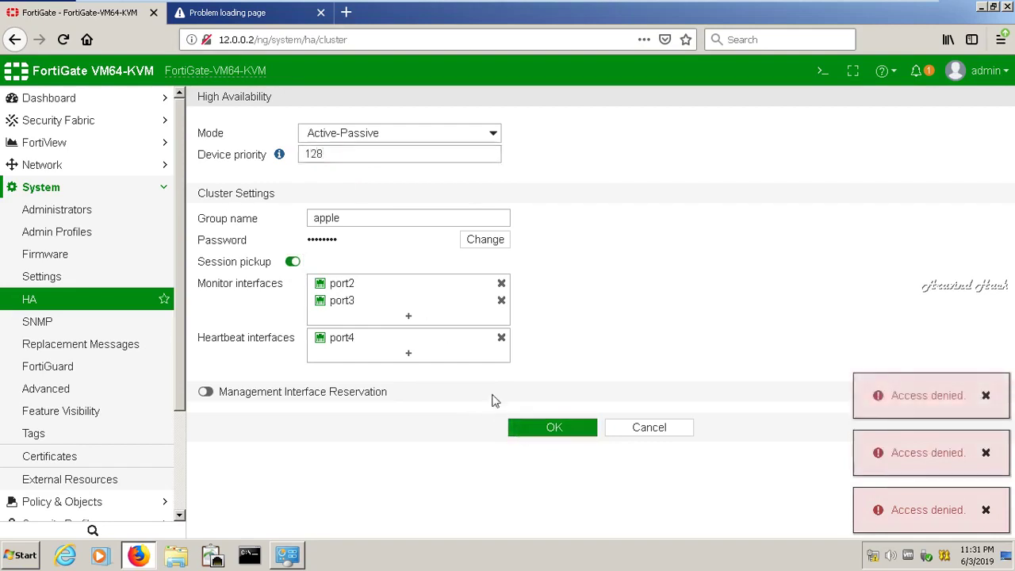
- Reserve port7 for management with gateway 12.0.0.1 and destination subnet 15.0.0.0, then apply
left_click(206, 392)
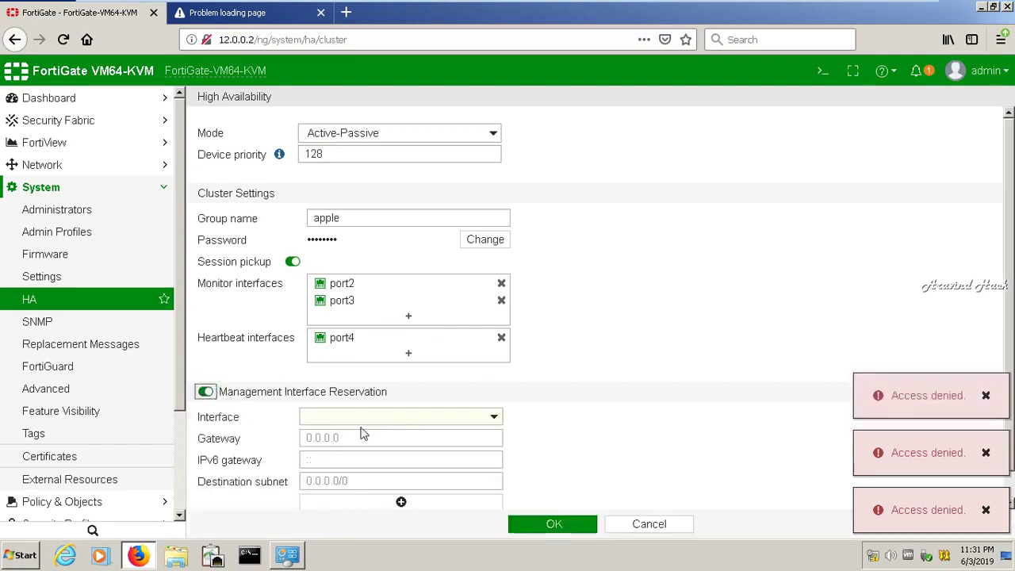
left_click(399, 418)
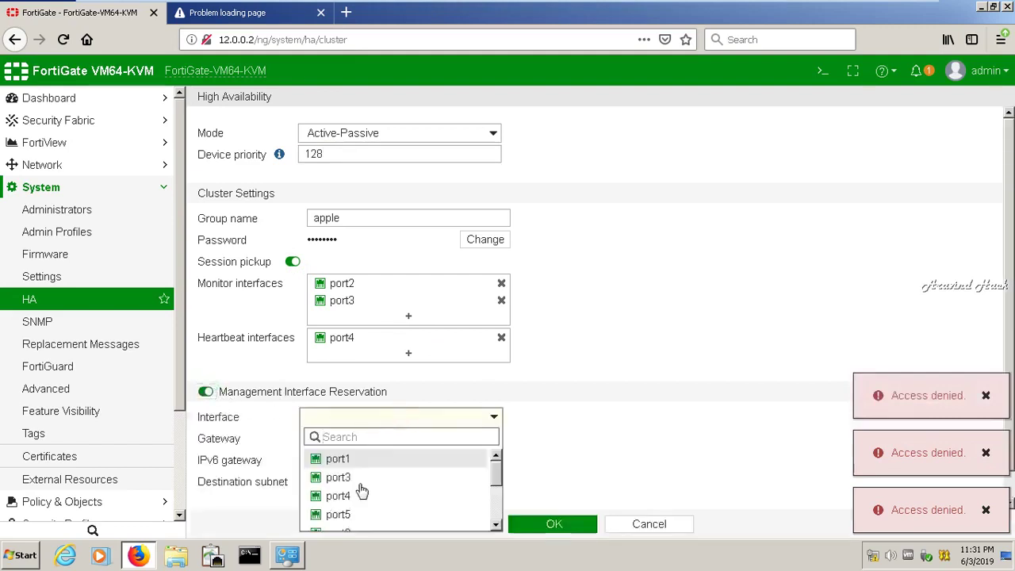
left_click_drag(493, 482, 491, 521)
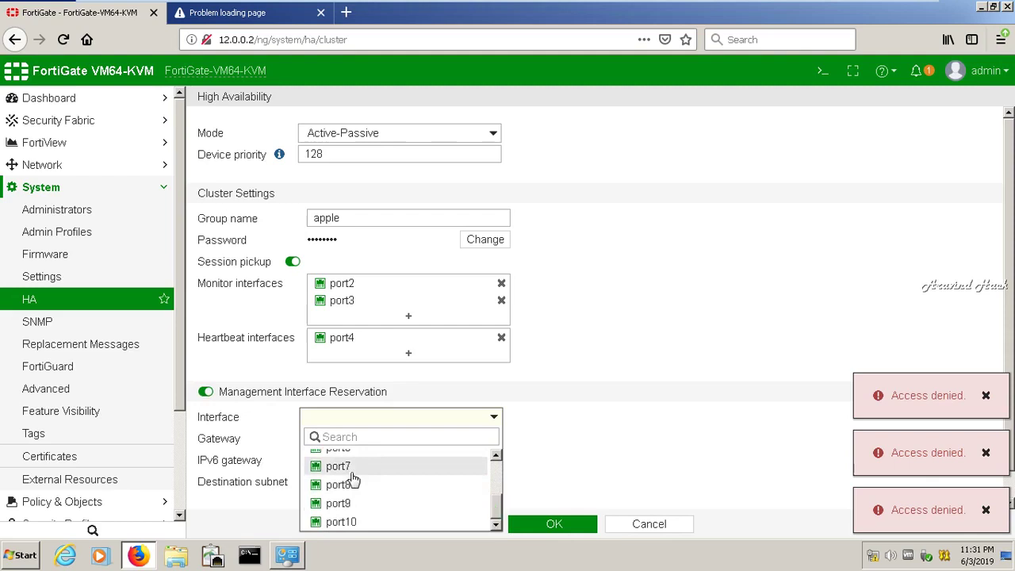
left_click(351, 468)
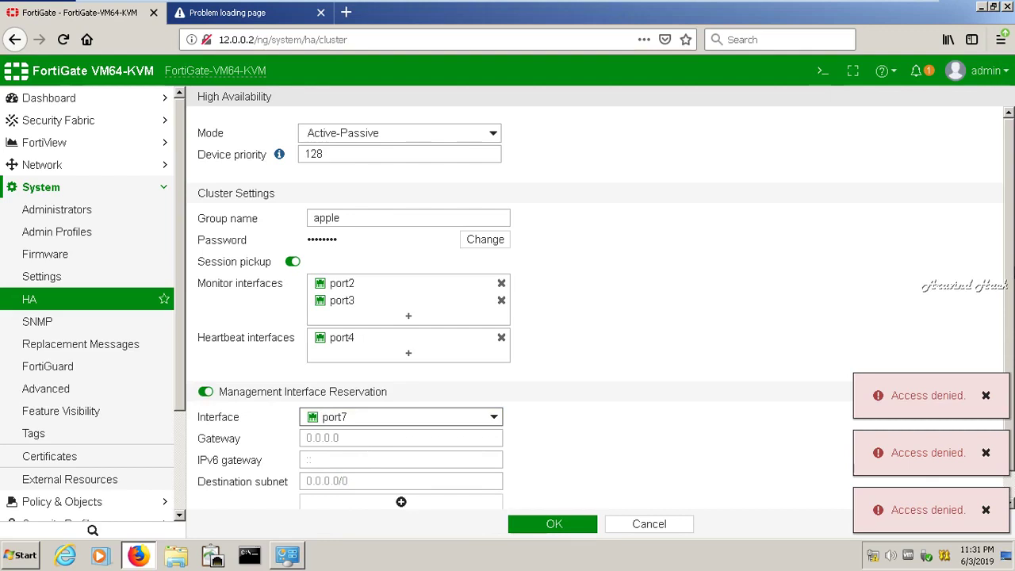
scroll(594, 306, "down", 1)
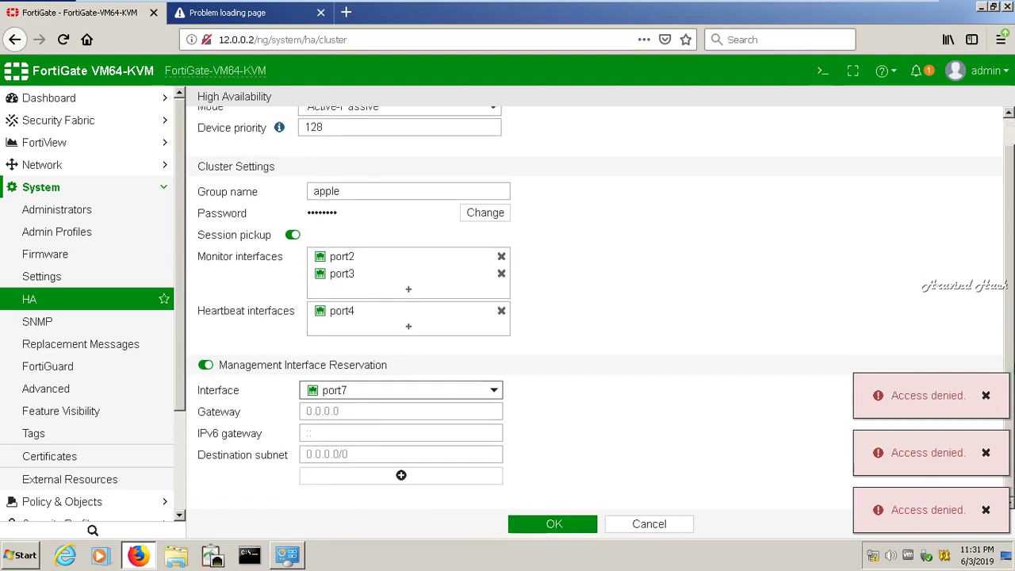
left_click(436, 406)
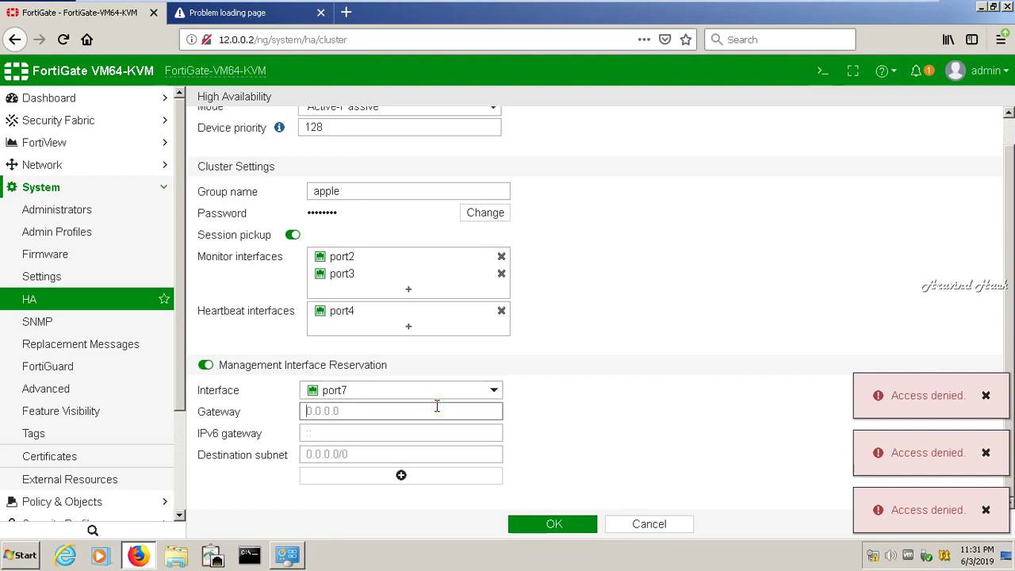
type("12.0.0.1")
left_click(391, 459)
type("15.0.0.0/8")
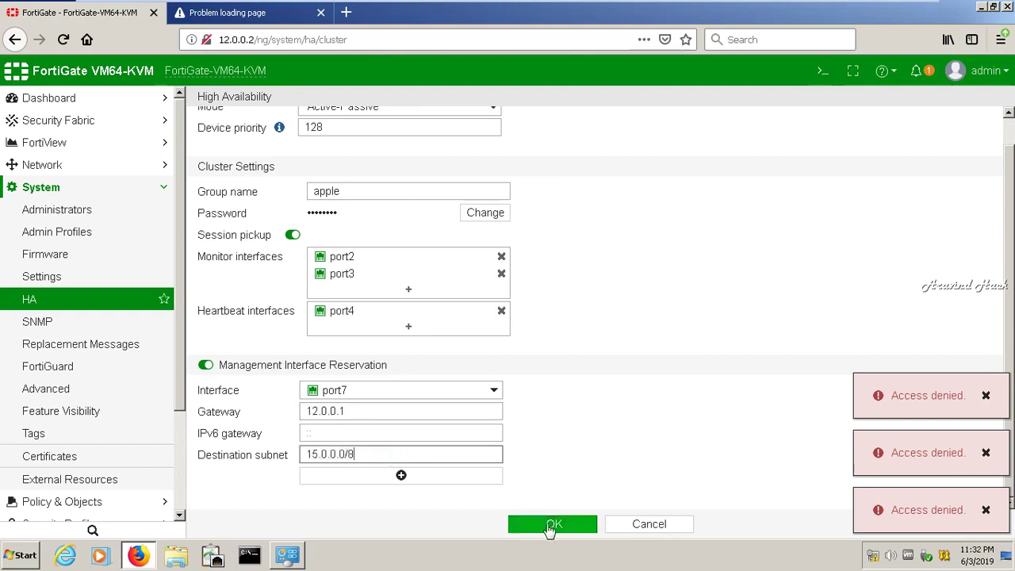
left_click(547, 526)
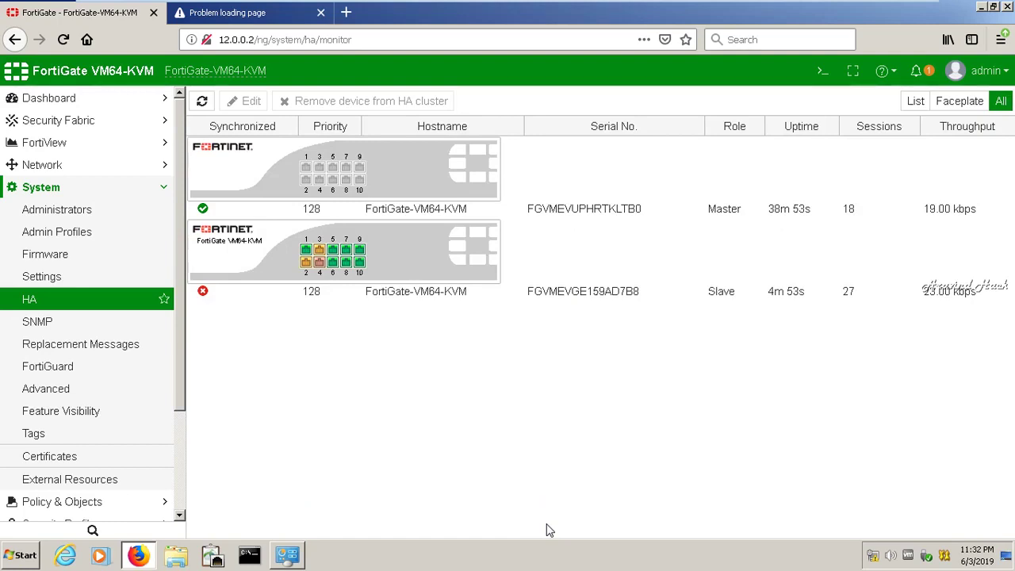
left_click(330, 195)
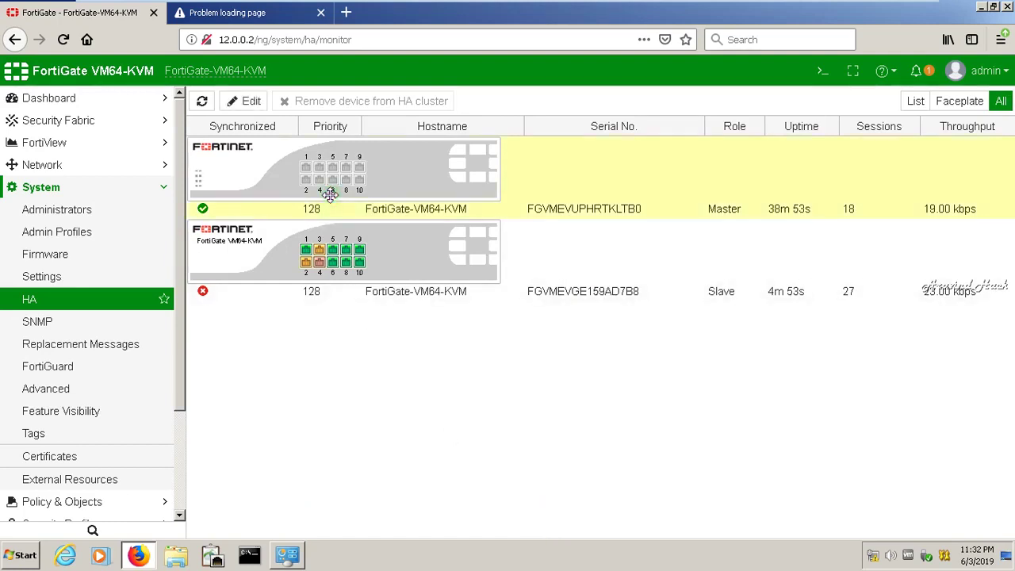
left_click(244, 101)
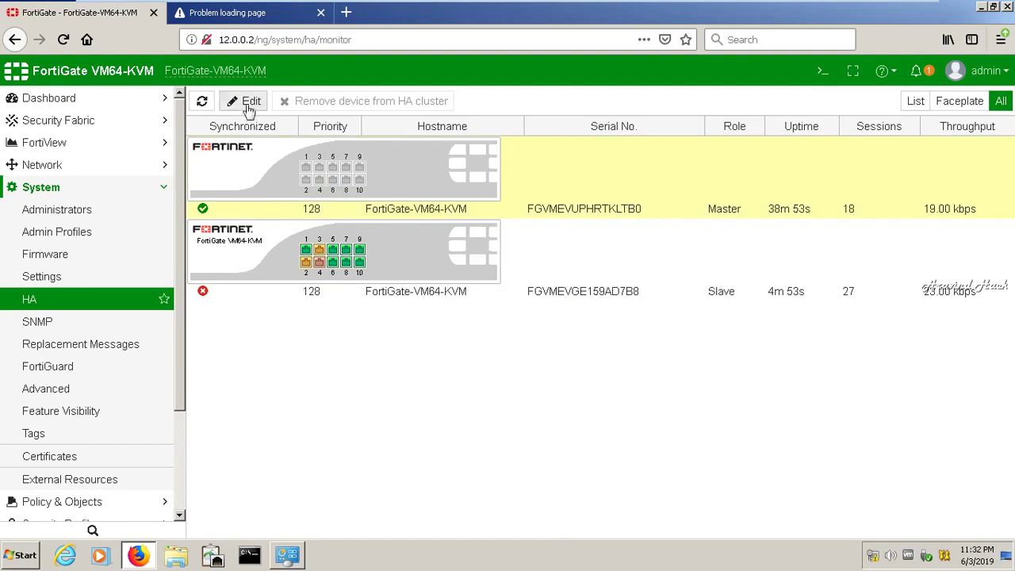
left_click(306, 256)
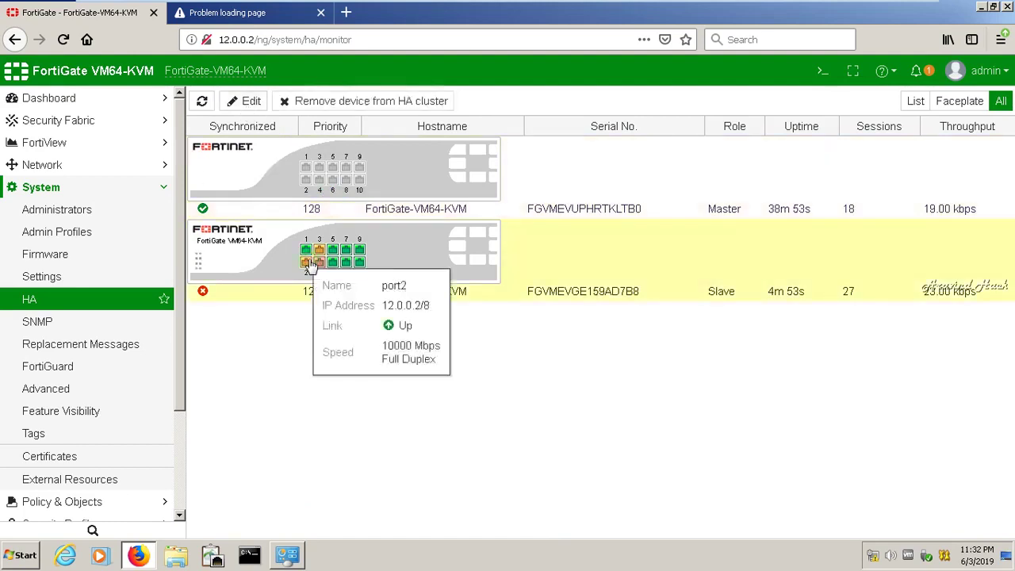
left_click(251, 102)
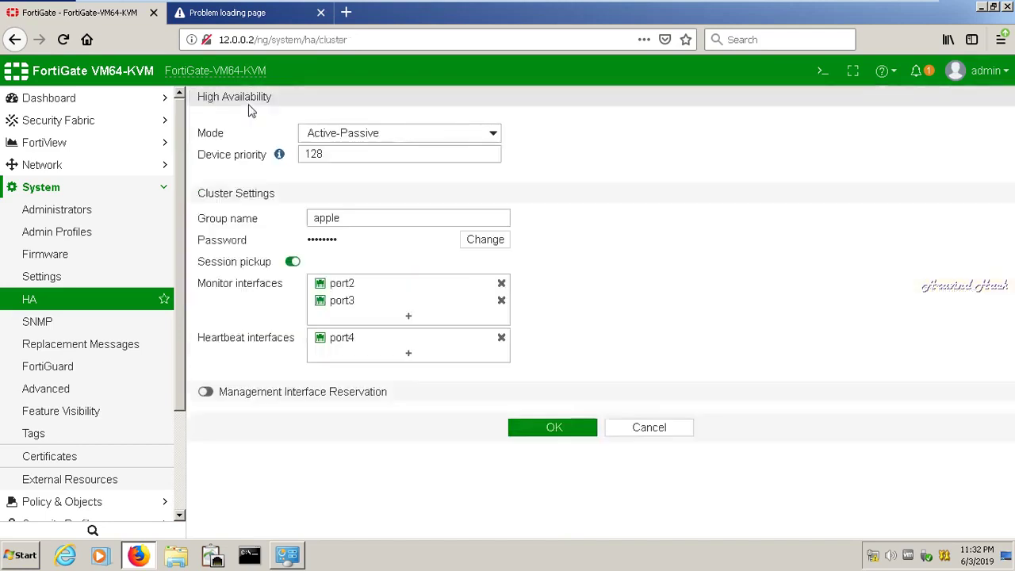
left_click(258, 15)
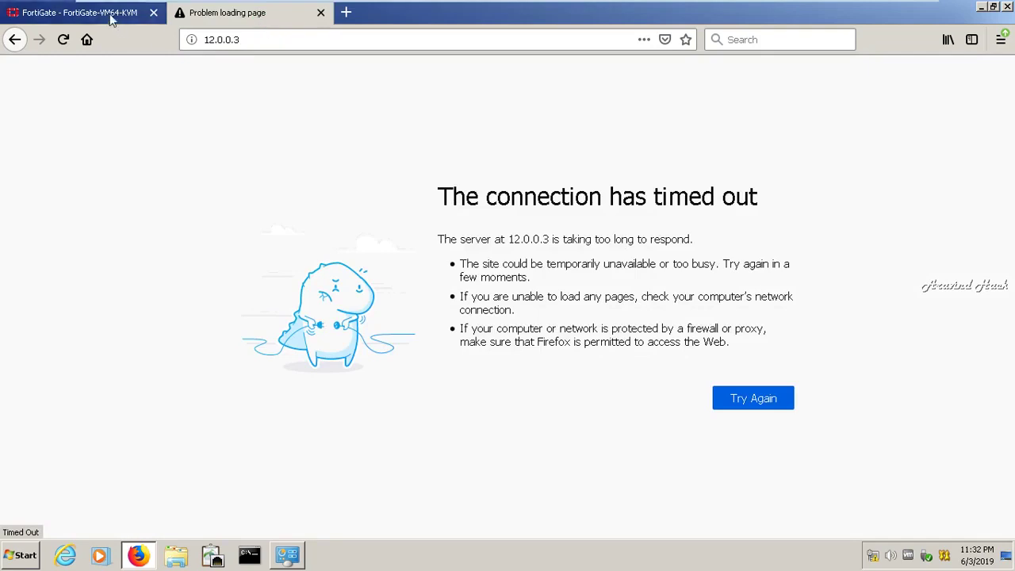
left_click(109, 14)
left_click(15, 40)
left_click(367, 164)
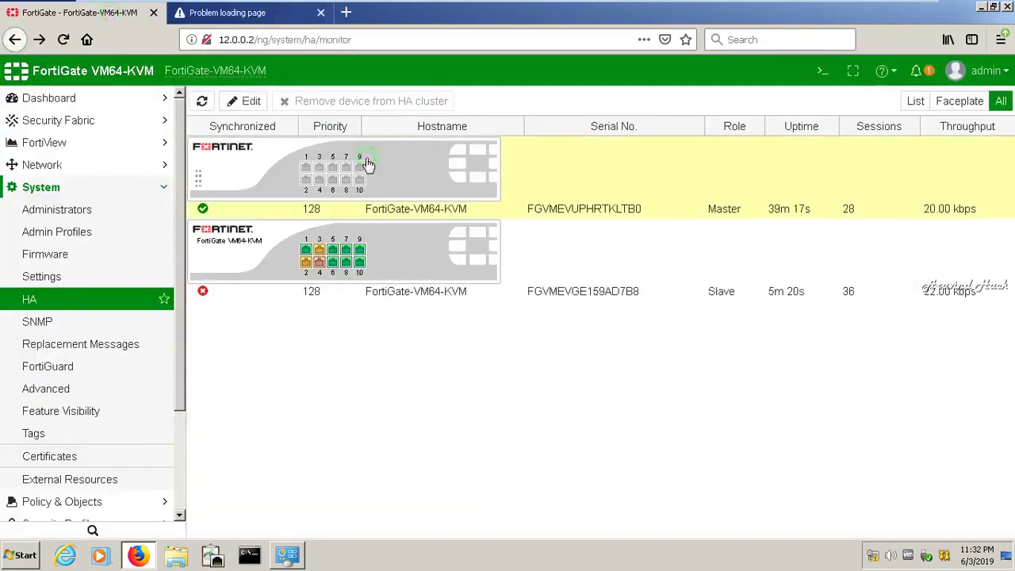
left_click(253, 104)
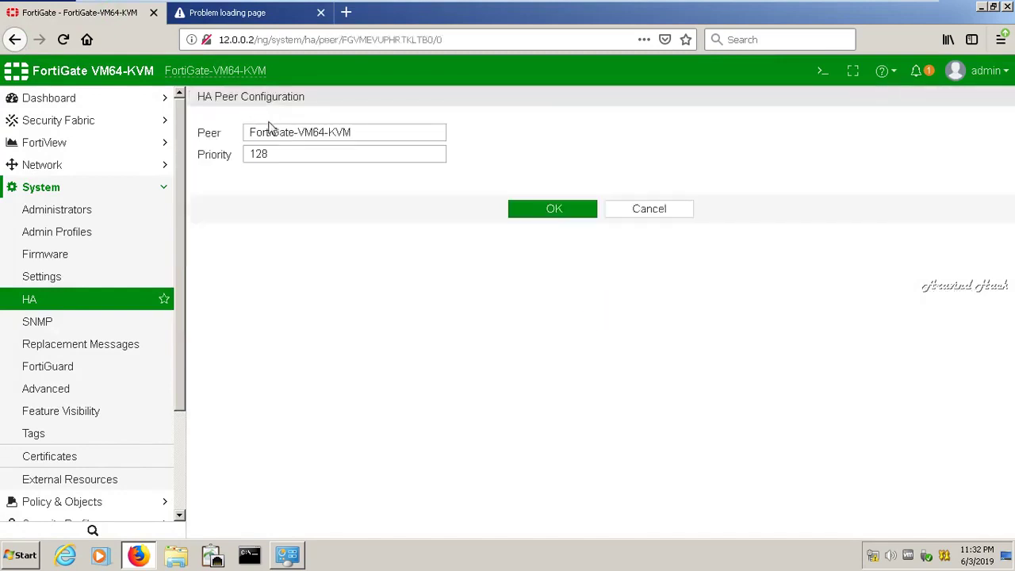
left_click(288, 152)
double_click(289, 153)
key("BackSpace")
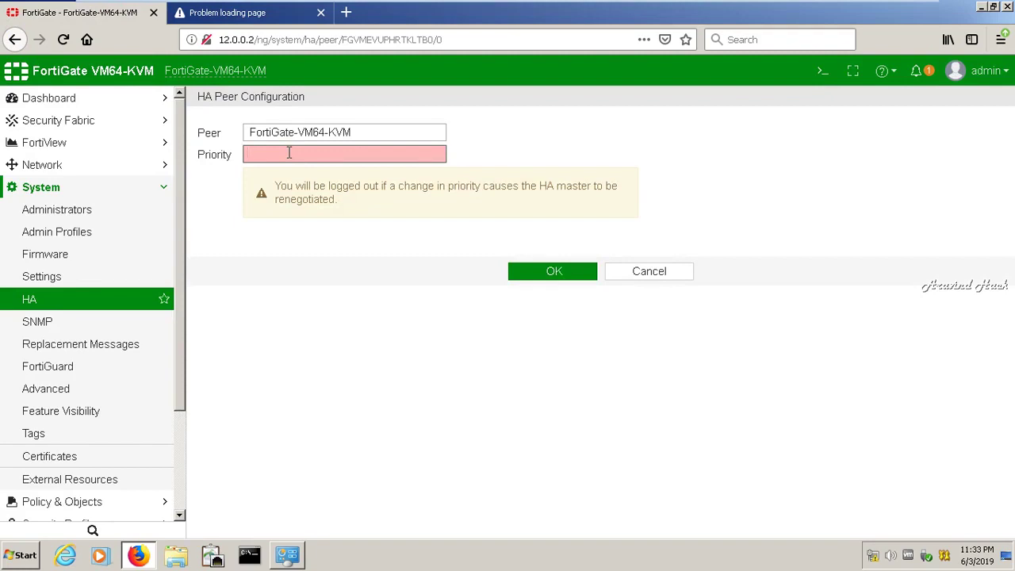
type("10")
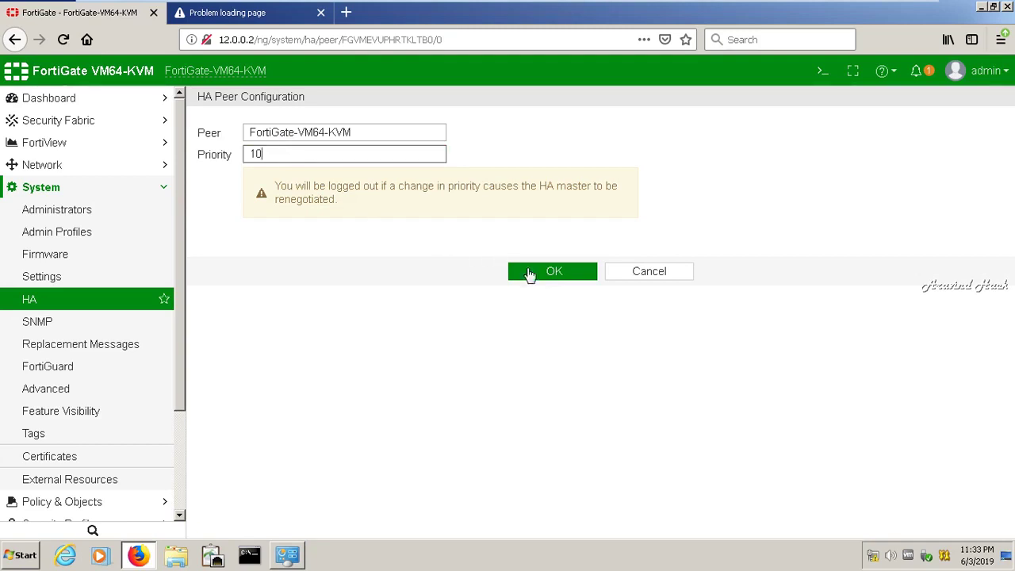
left_click(539, 278)
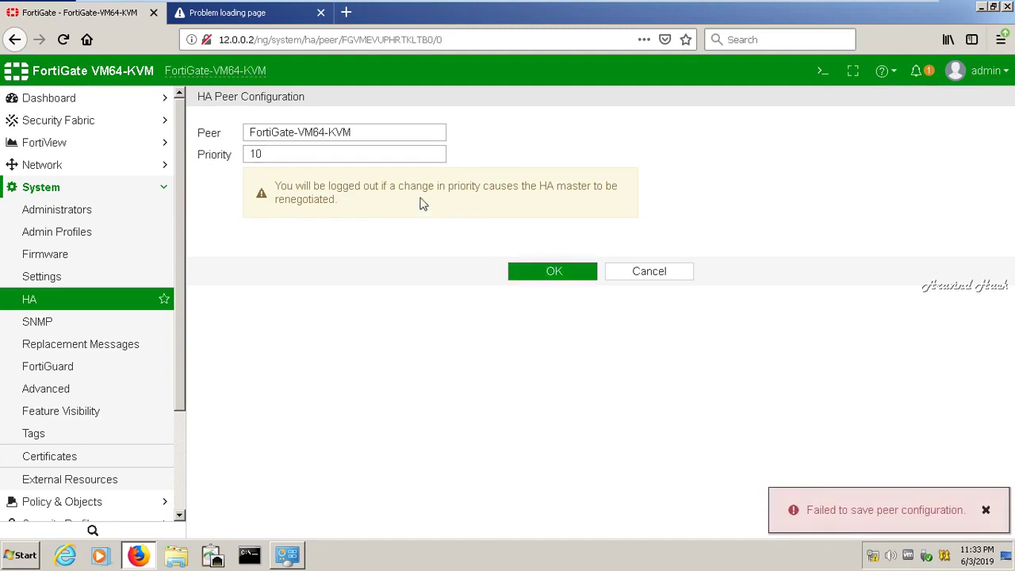
left_click(386, 154)
double_click(385, 154)
type("1")
left_click(559, 275)
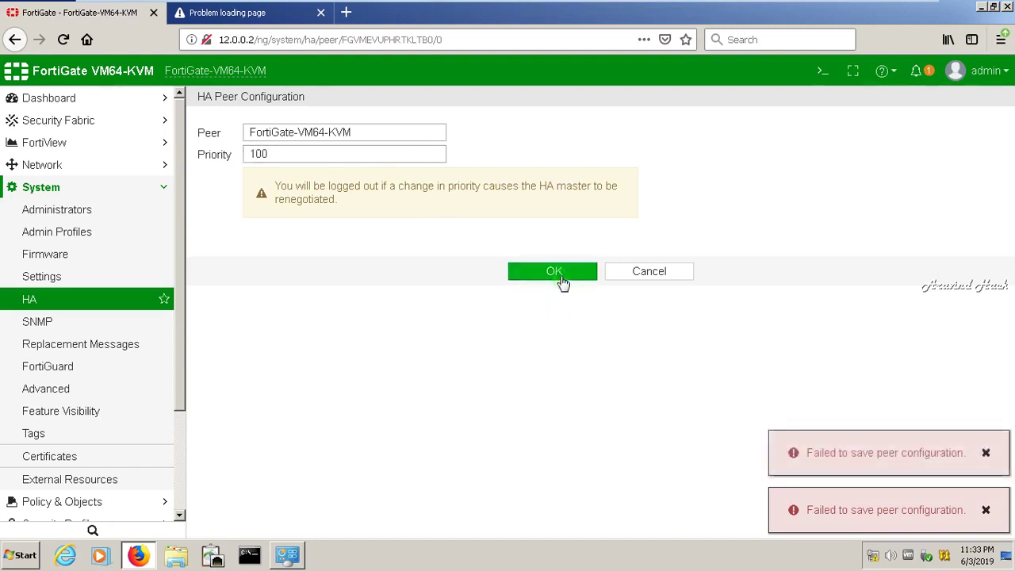
left_click(635, 272)
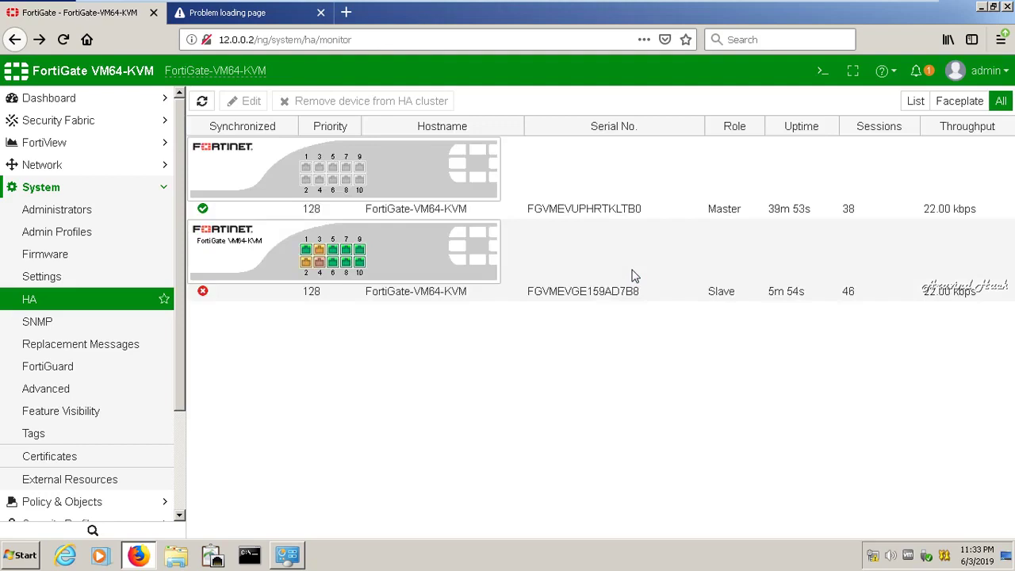
left_click(357, 293)
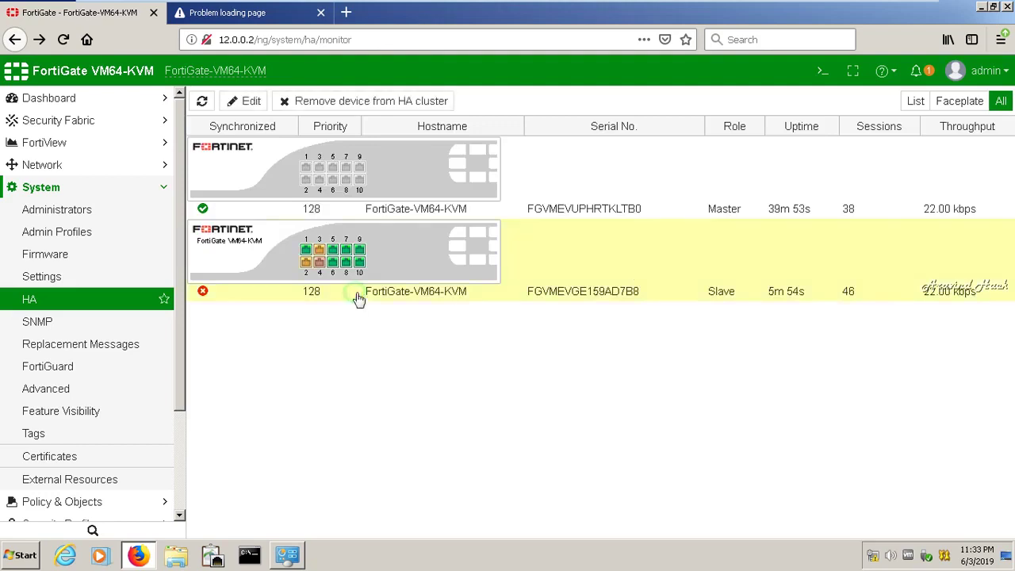
left_click(249, 105)
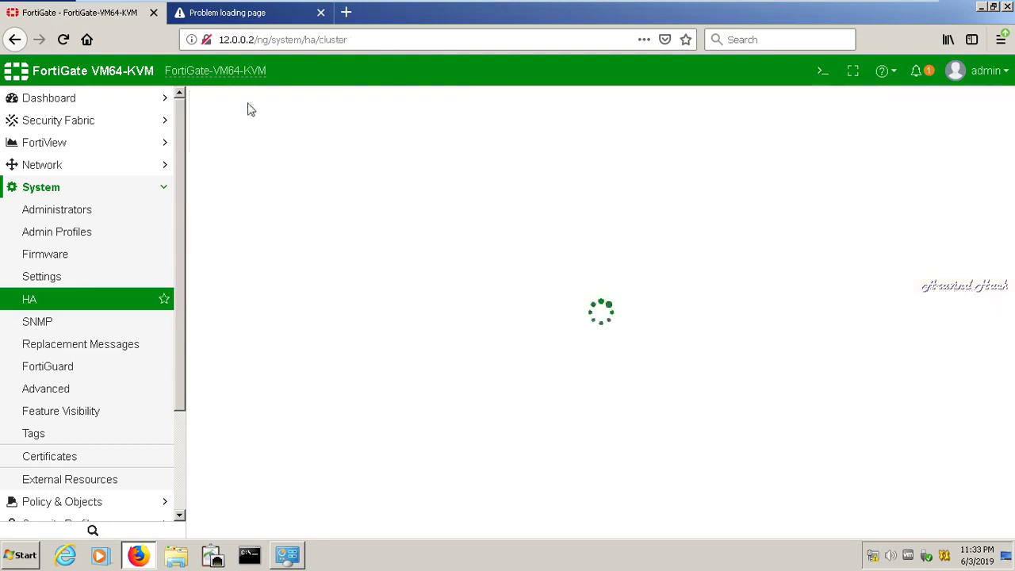
left_click(328, 154)
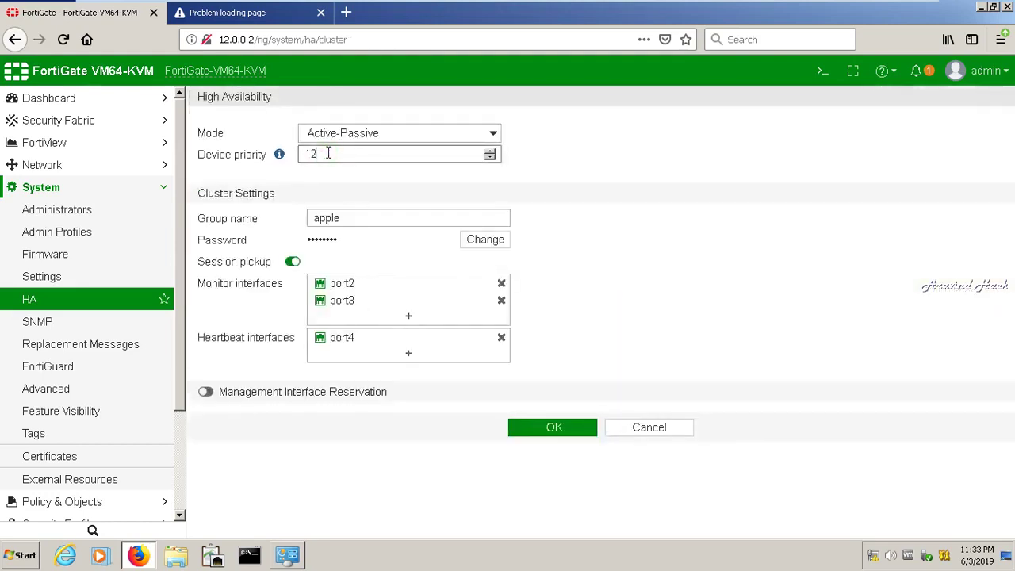
left_click(573, 426)
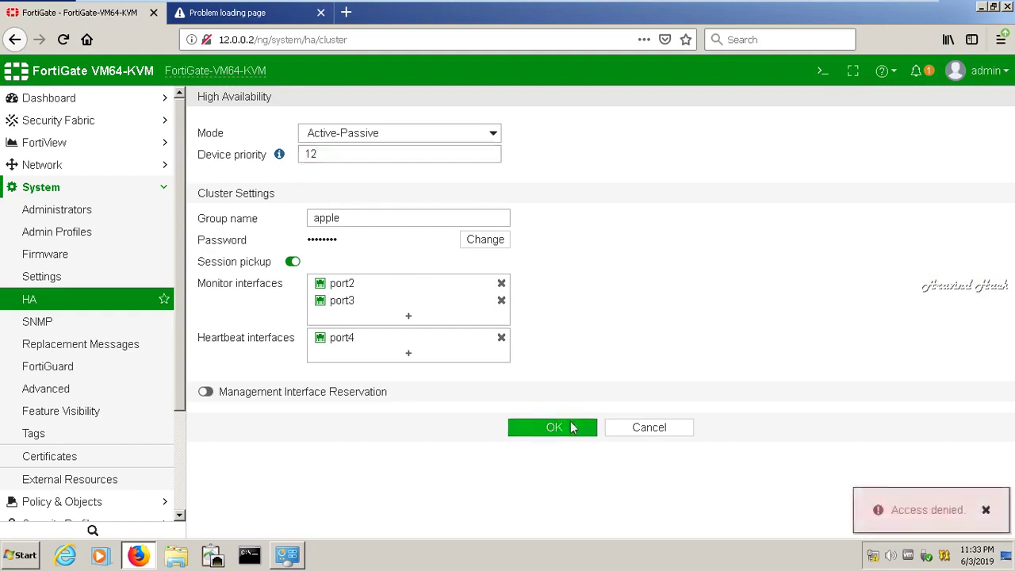
left_click(358, 391)
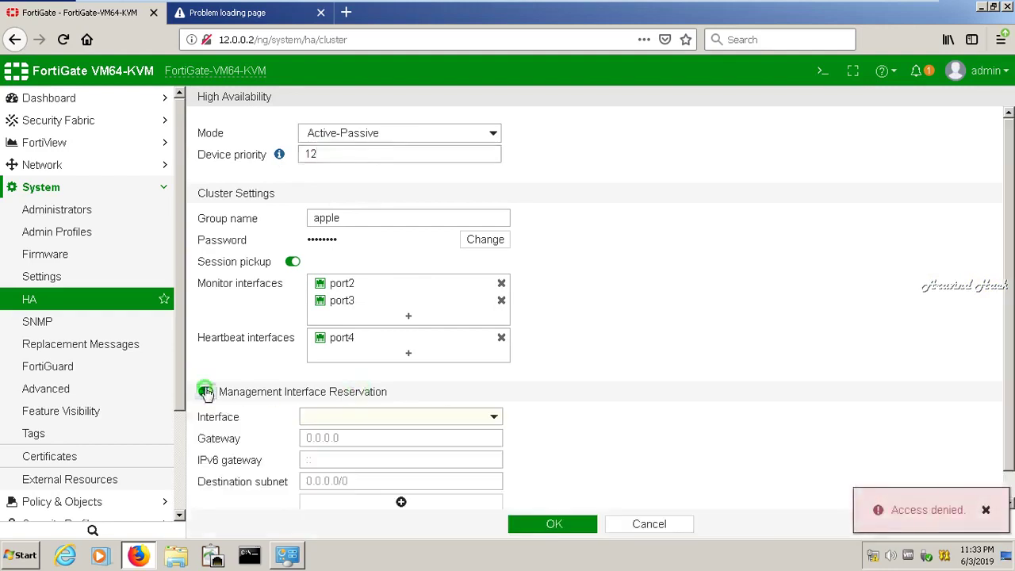
left_click(206, 392)
left_click(582, 432)
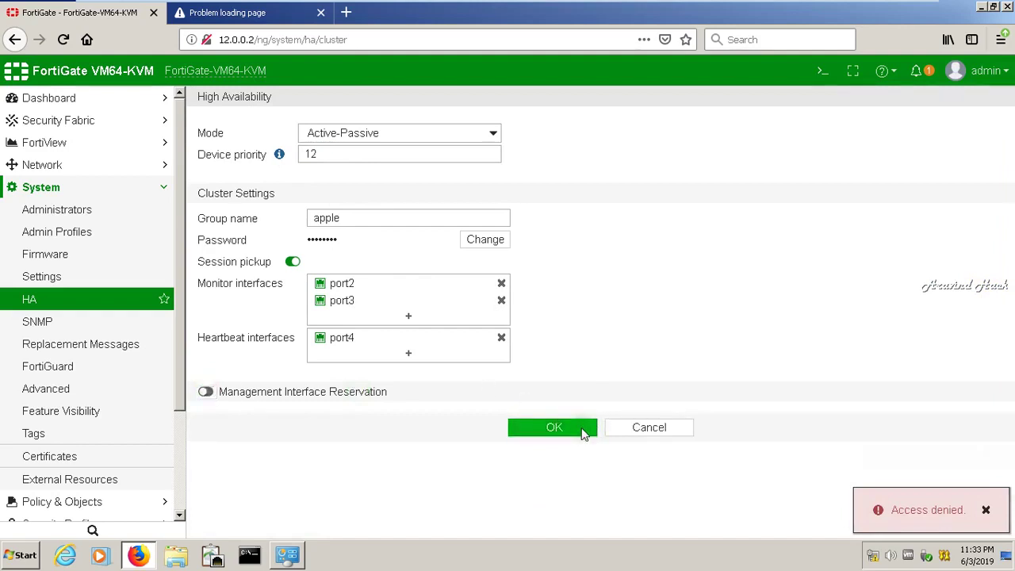
left_click(648, 428)
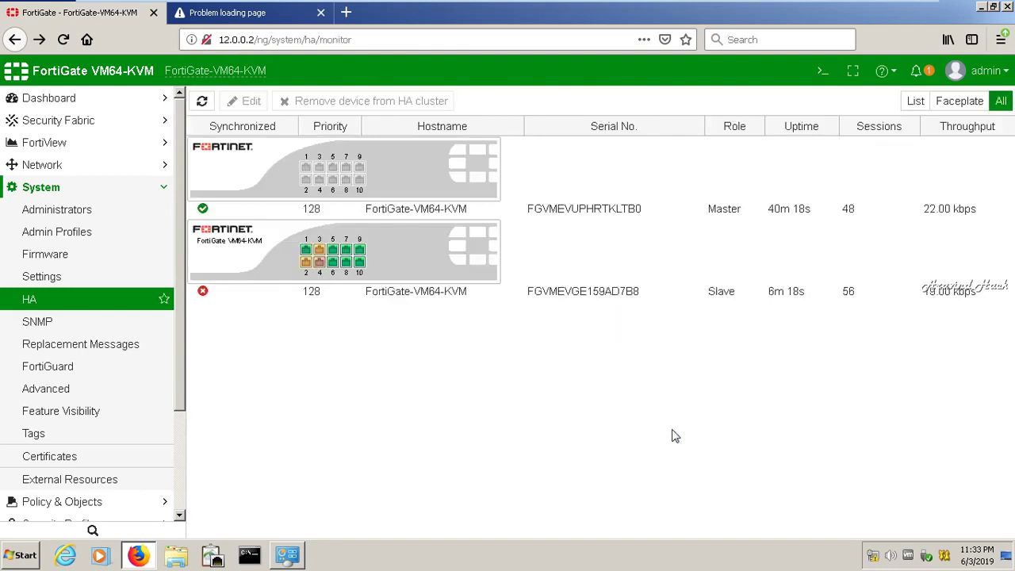
mouse_move(896, 8)
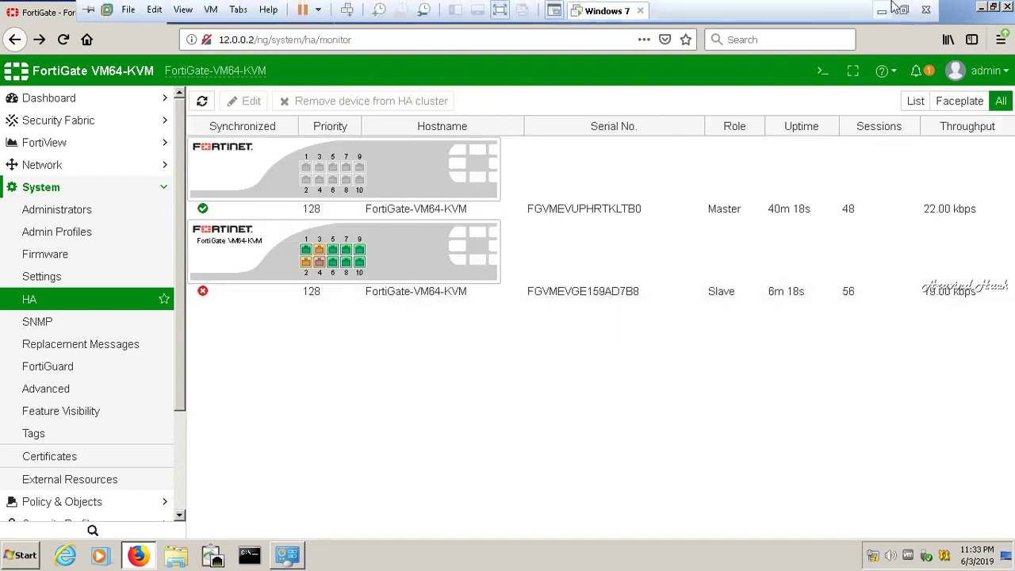
- Minimize the VMware full-screen window to reveal the GNS3 lab topology on the host
left_click(881, 11)
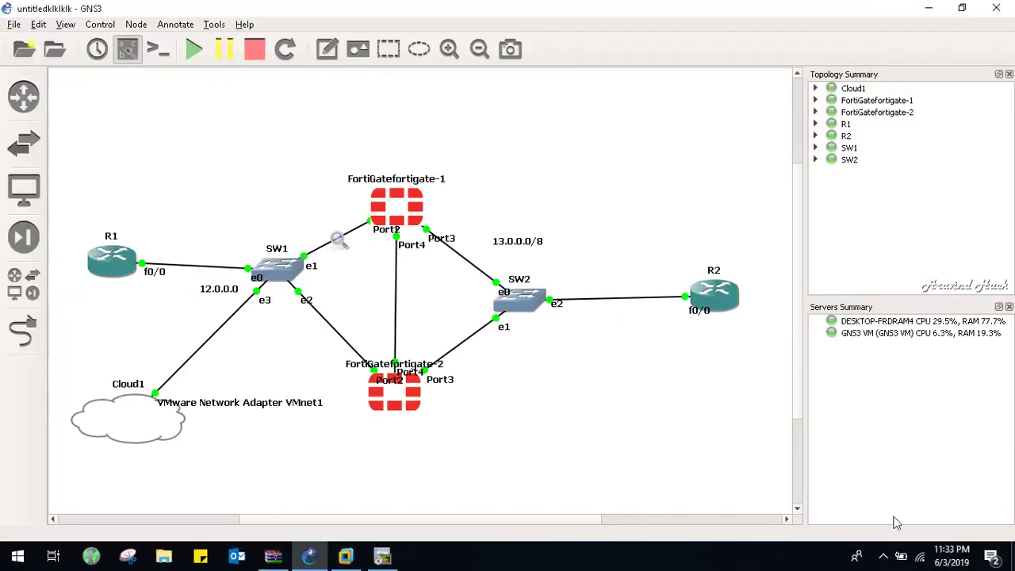
left_click(882, 556)
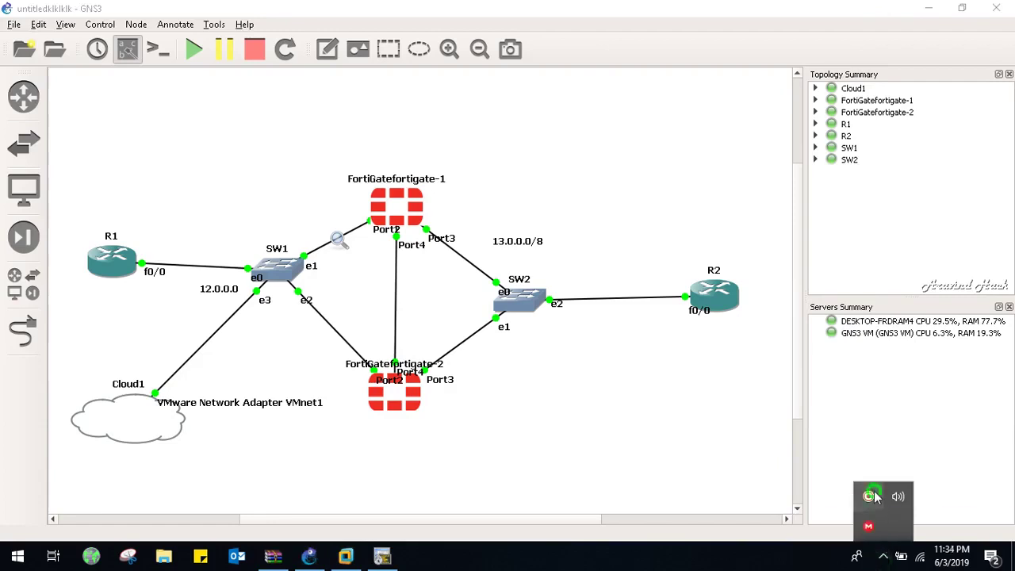
left_click(868, 495)
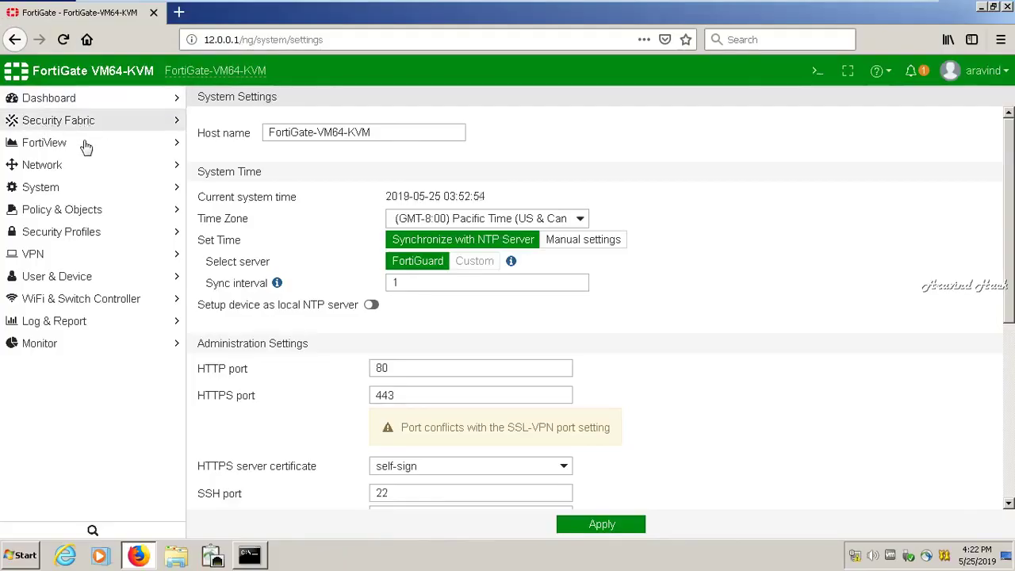
- In System > Settings, change the host name to CoreNetworkFirewallfortigate and apply
left_click(95, 189)
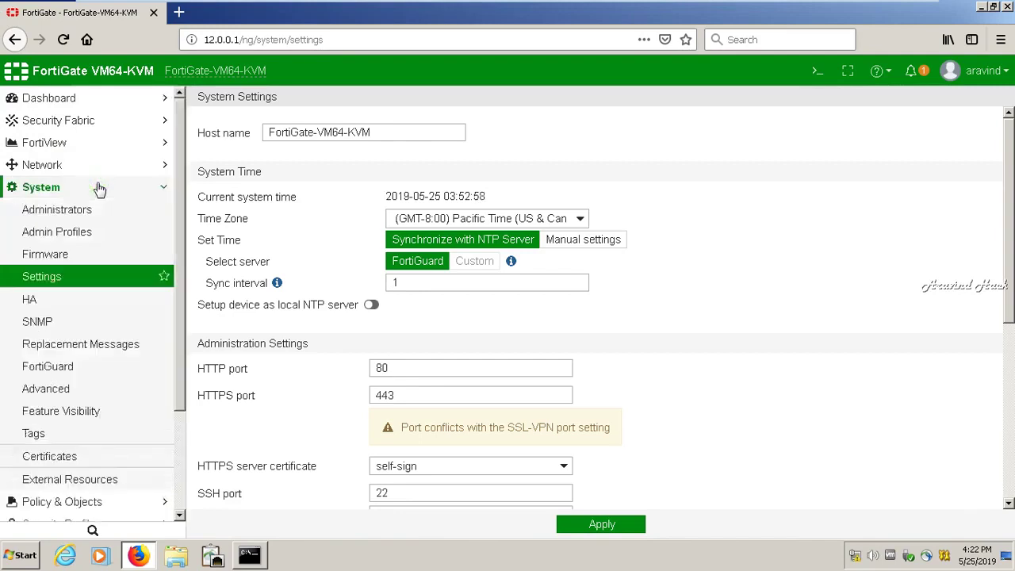
left_click(72, 278)
left_click(360, 131)
left_click_drag(360, 130, 267, 132)
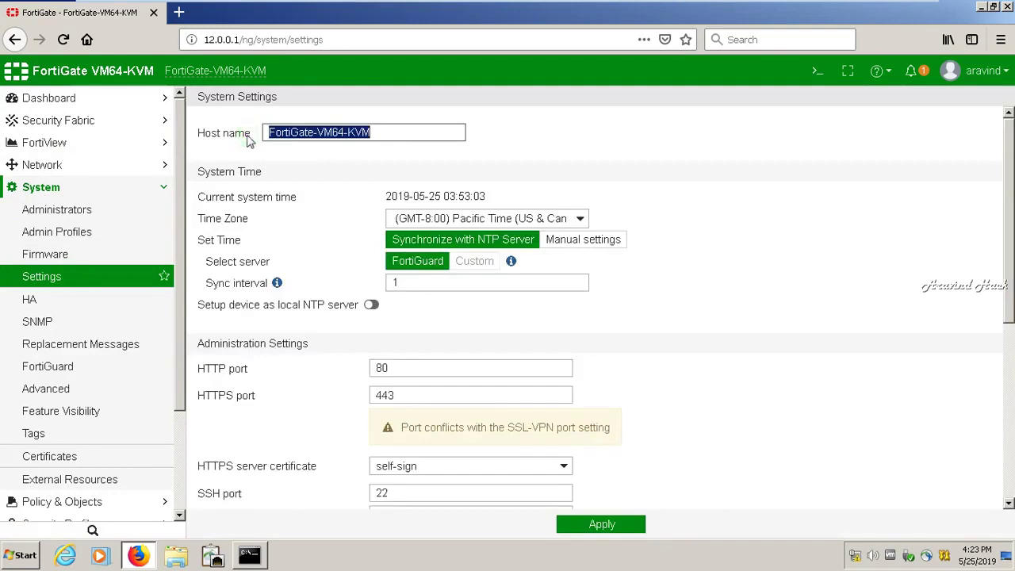
key("BackSpace")
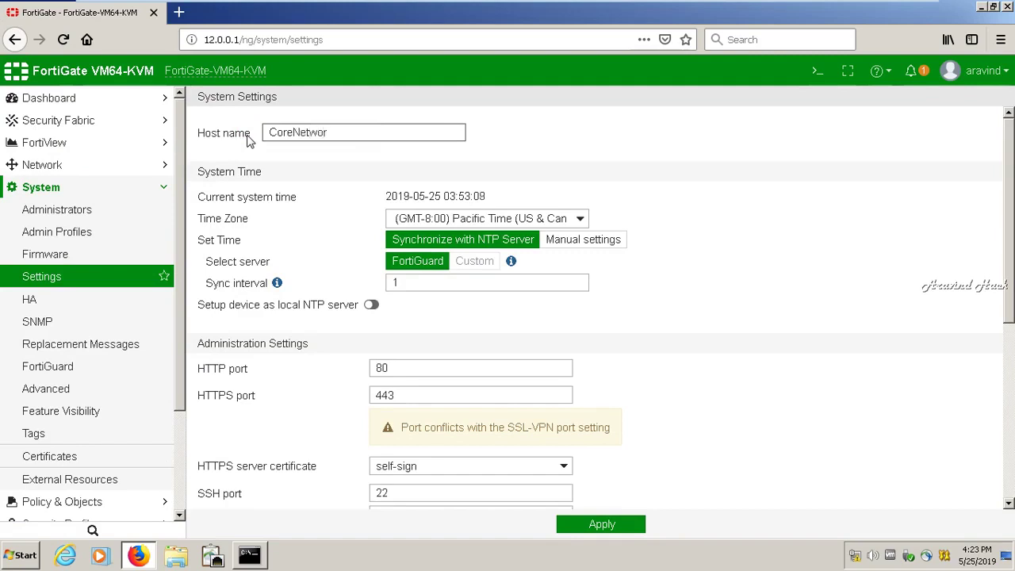
type("CoreNetworkFirewallfortigate")
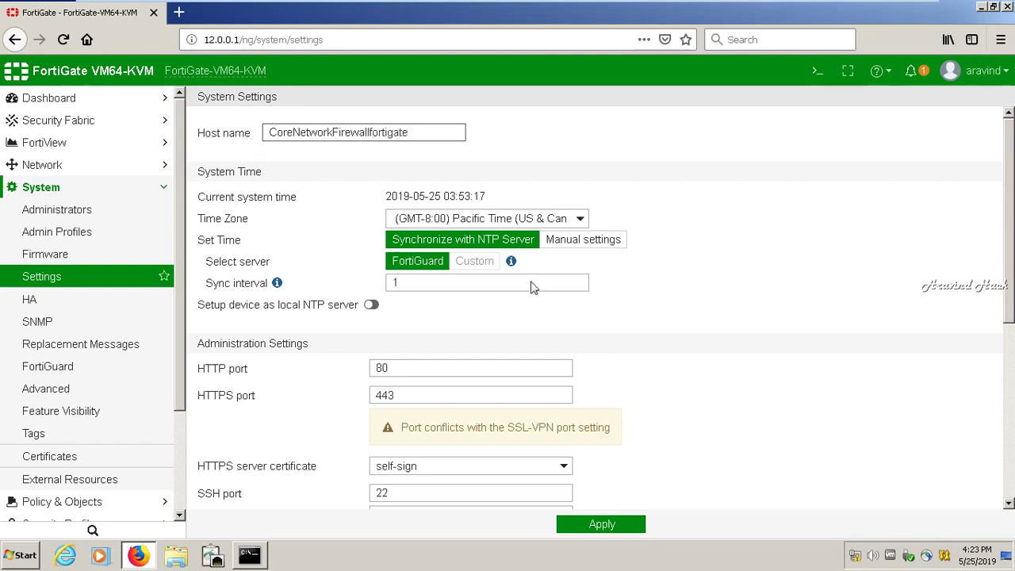
left_click_drag(1010, 254, 997, 442)
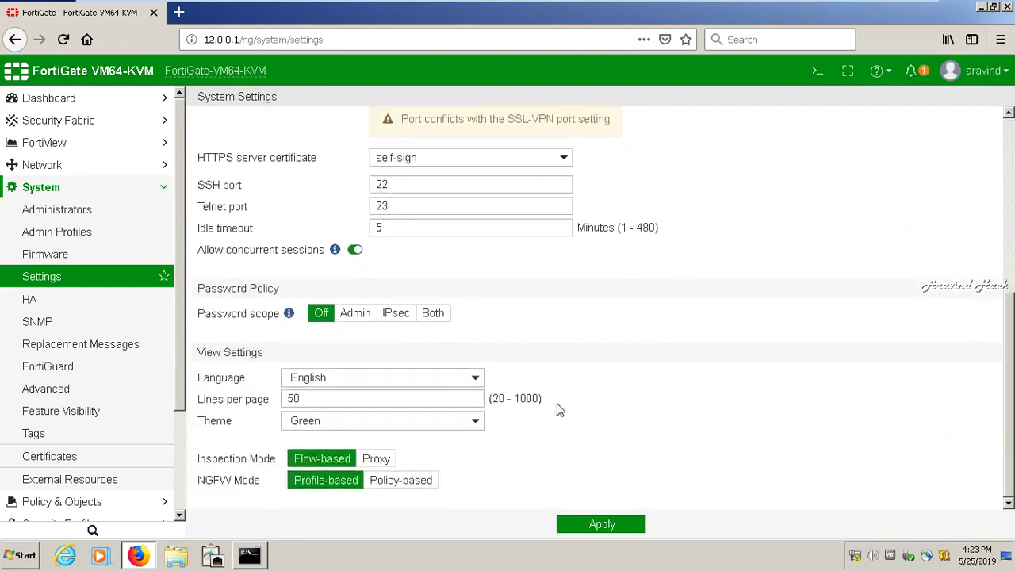
left_click(593, 525)
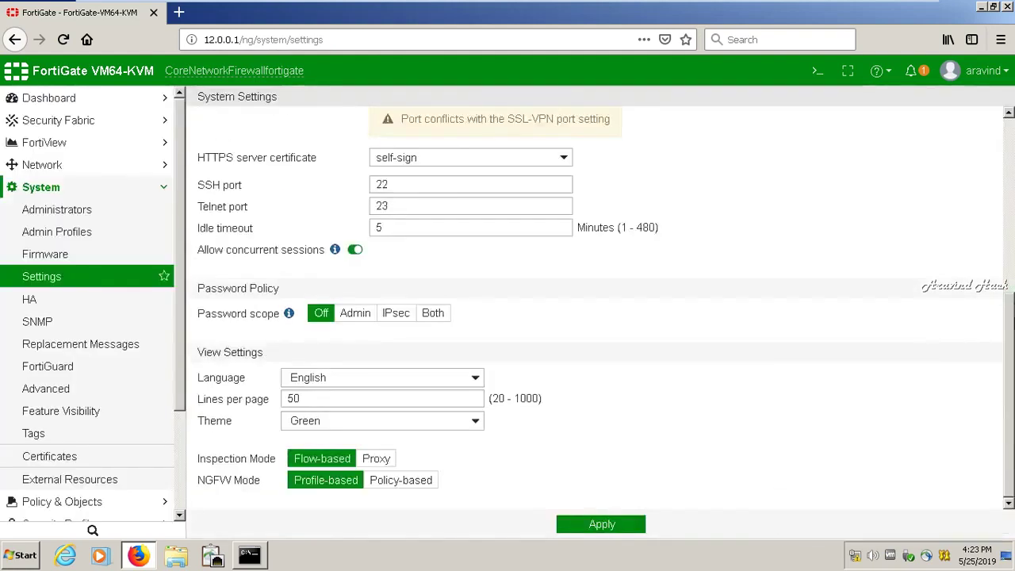
- Open Dashboard > Main to view the renamed unit
left_click_drag(1009, 313, 1010, 131)
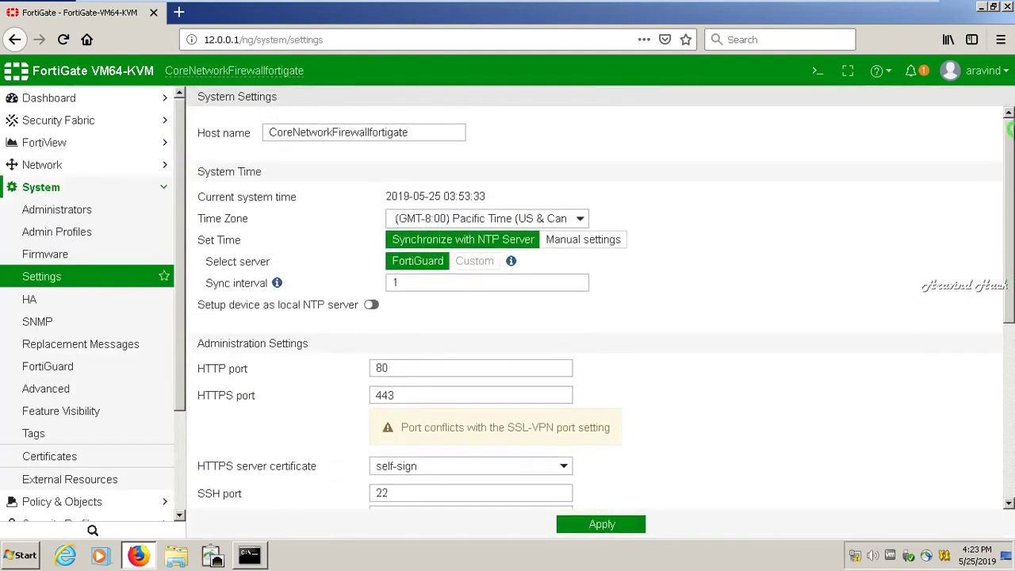
left_click(75, 101)
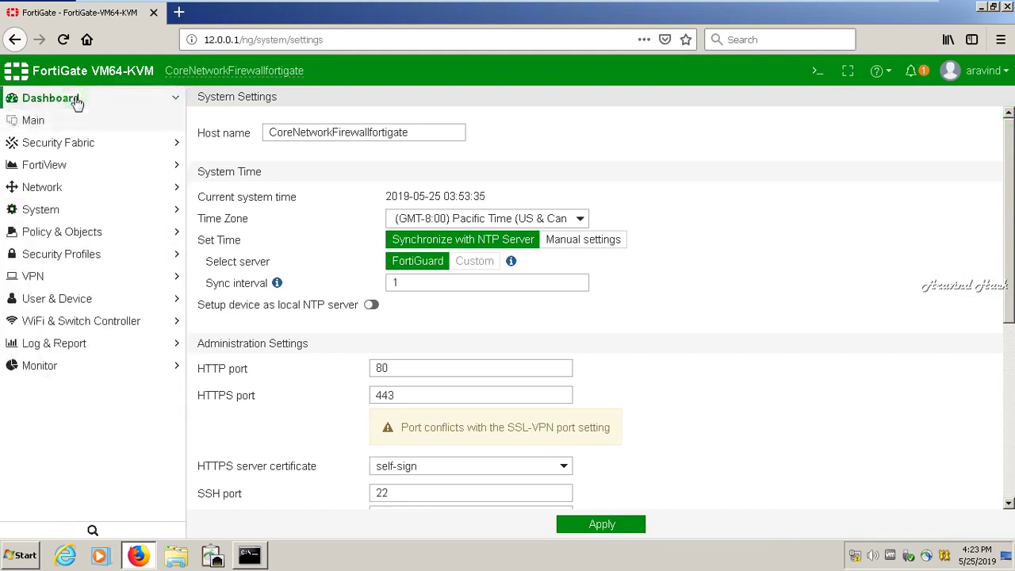
left_click(76, 102)
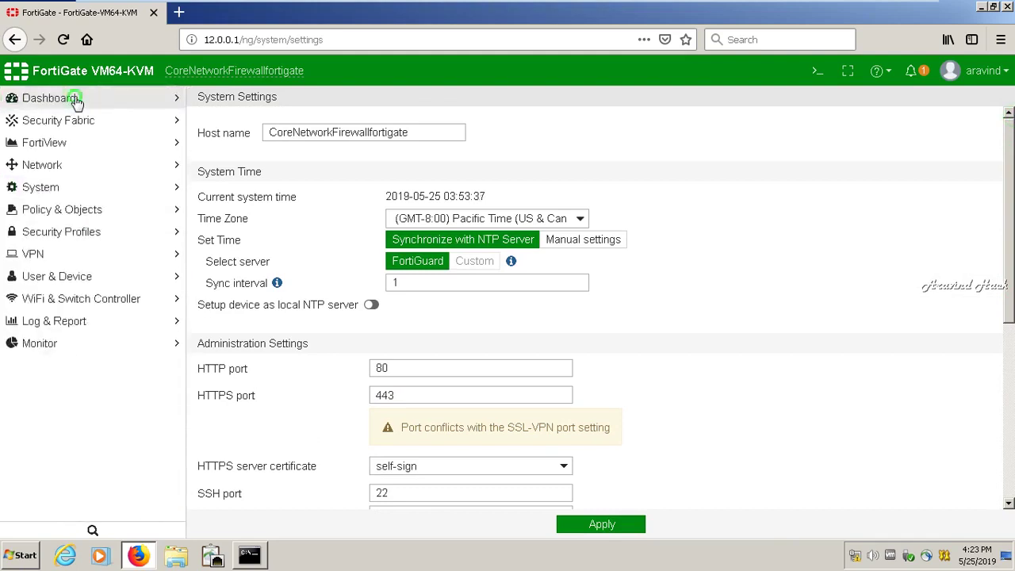
left_click(76, 99)
left_click(38, 96)
left_click(41, 98)
left_click(34, 120)
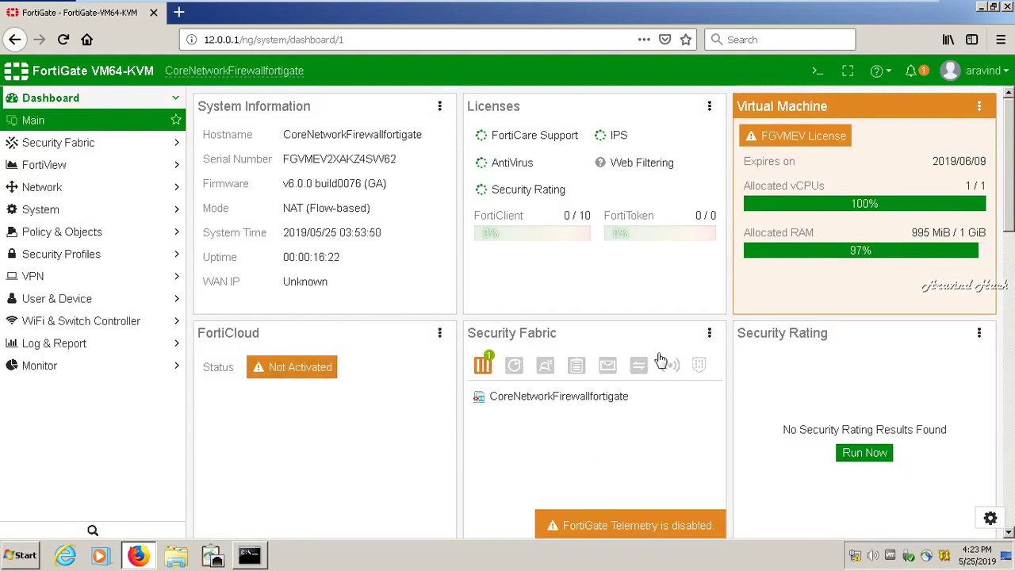
mouse_move(879, 6)
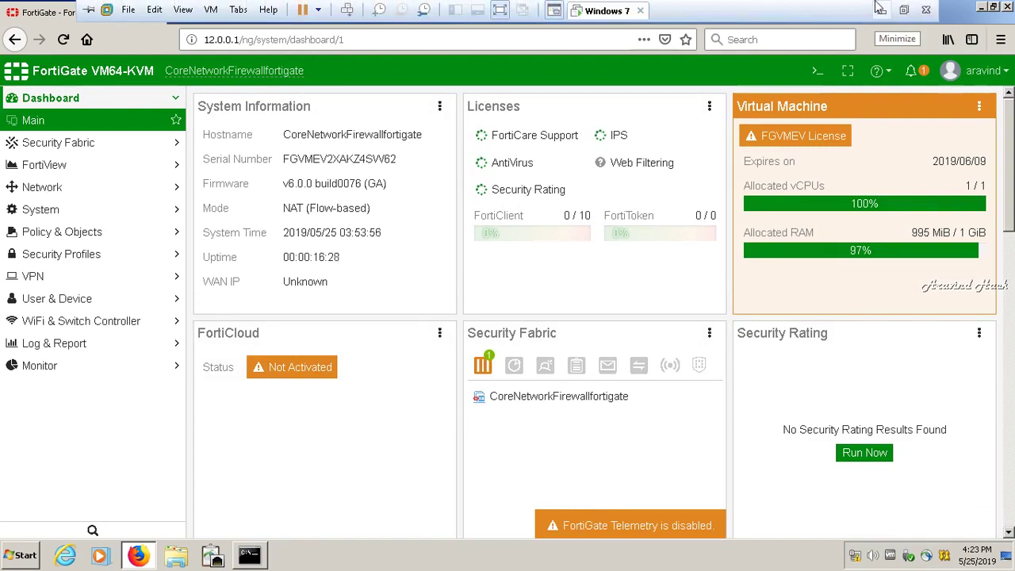
- Minimize the full-screen VM and switch to the Windows 7 VM showing the FortiGate settings page
left_click(878, 8)
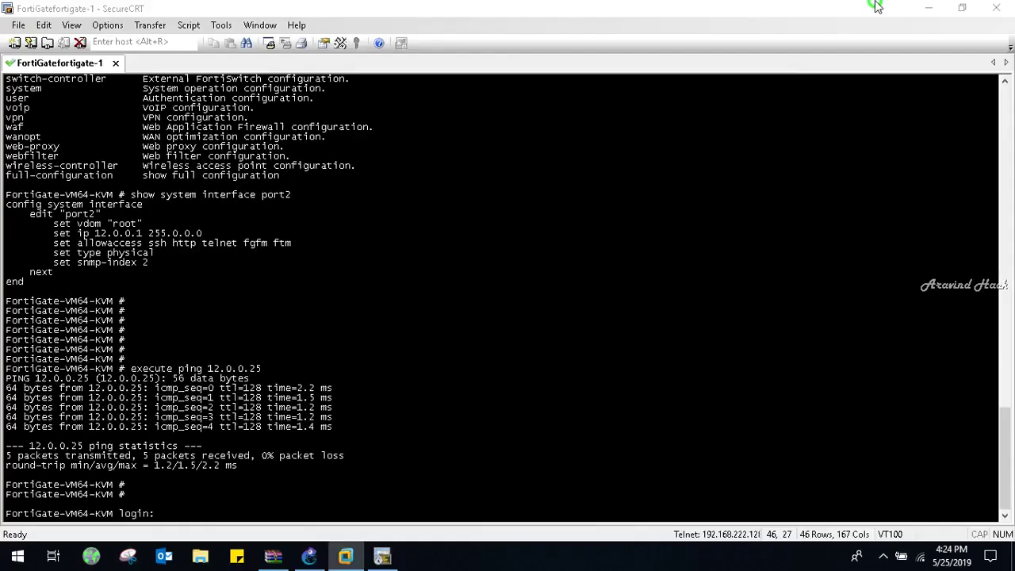
left_click(882, 555)
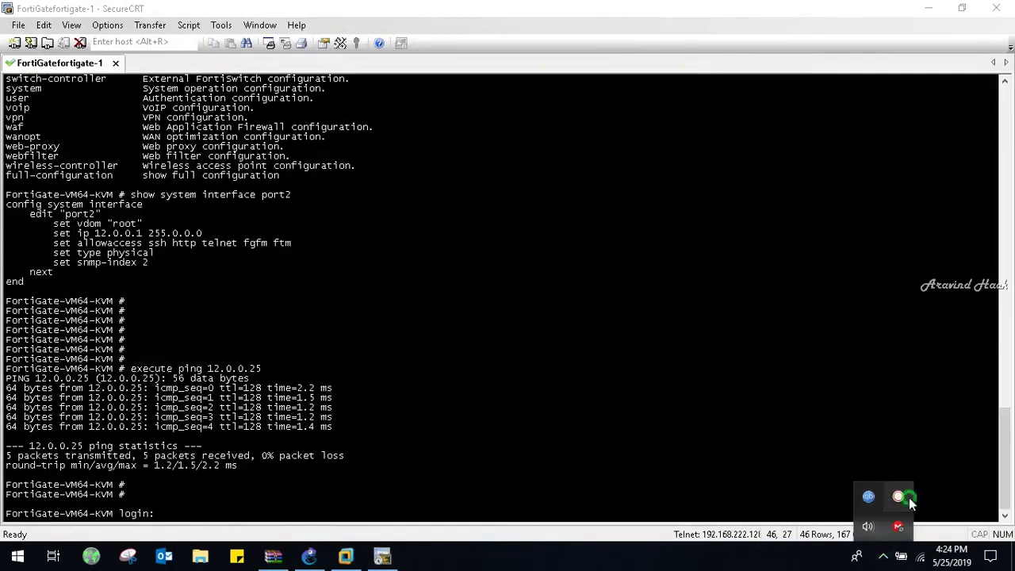
left_click(898, 496)
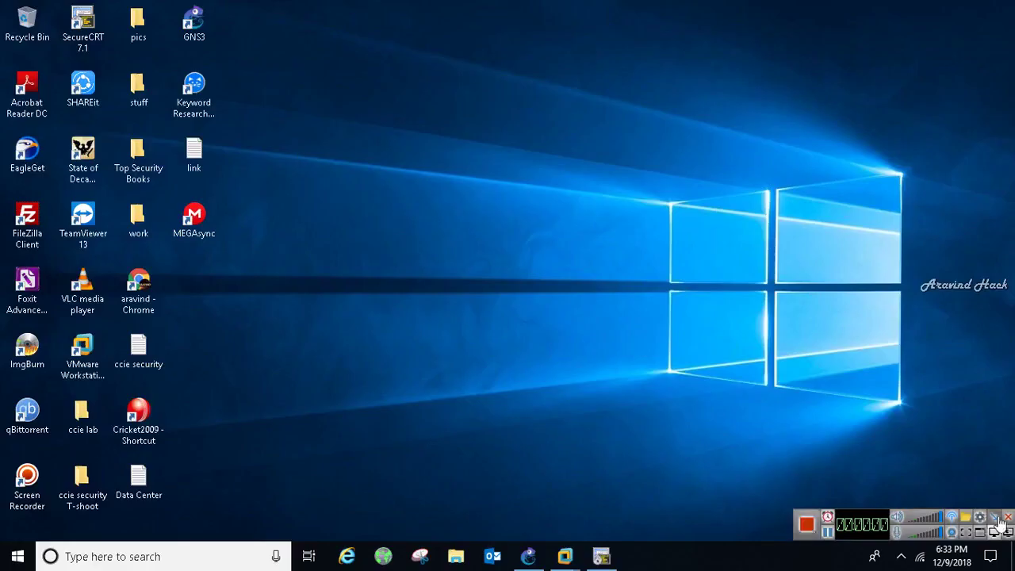
left_click(994, 517)
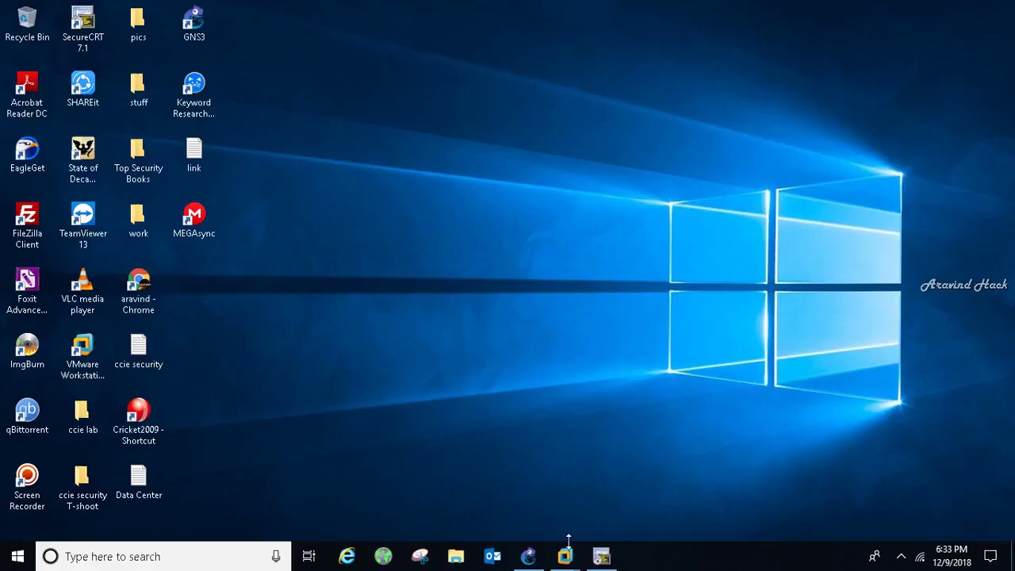
mouse_move(570, 556)
left_click(587, 476)
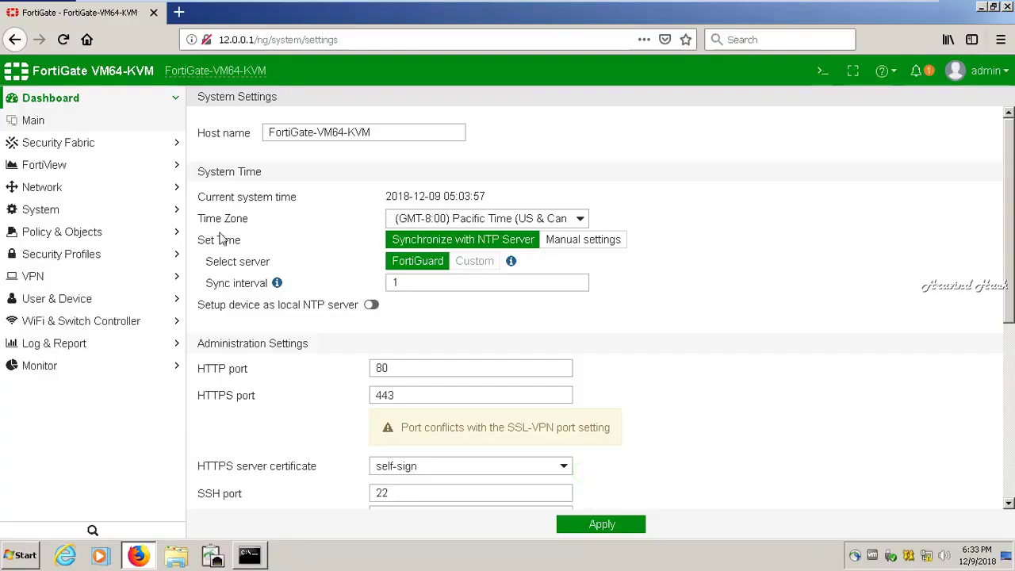
- Open System Settings and replace the host name with MYIT
left_click(54, 98)
left_click(53, 99)
left_click(44, 211)
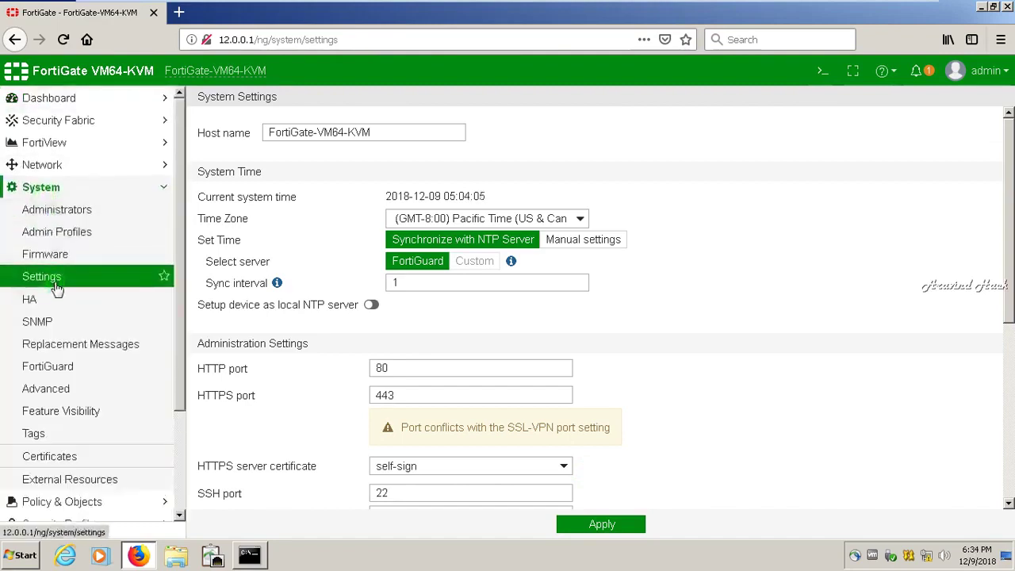
left_click(56, 284)
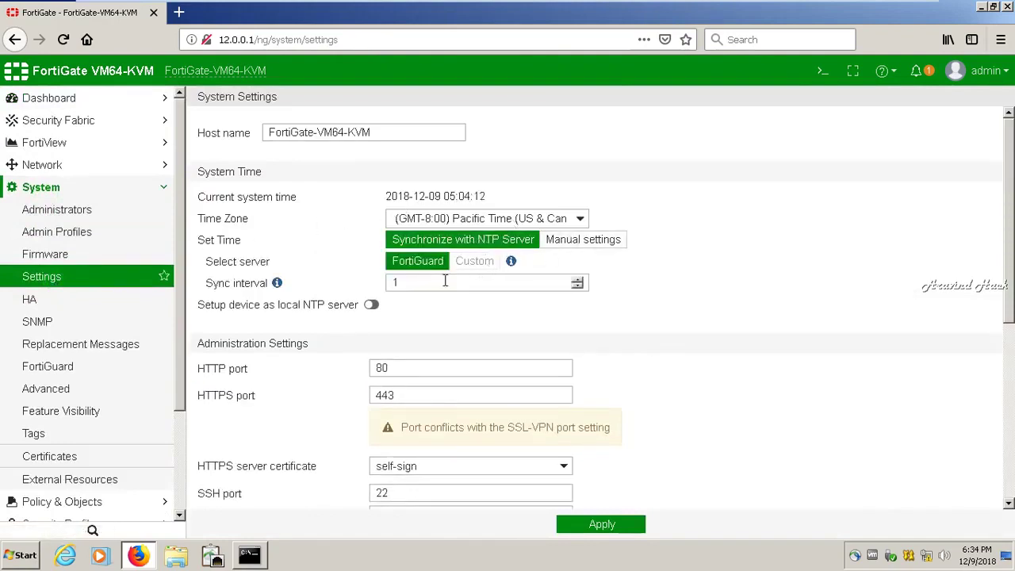
left_click_drag(373, 133, 271, 133)
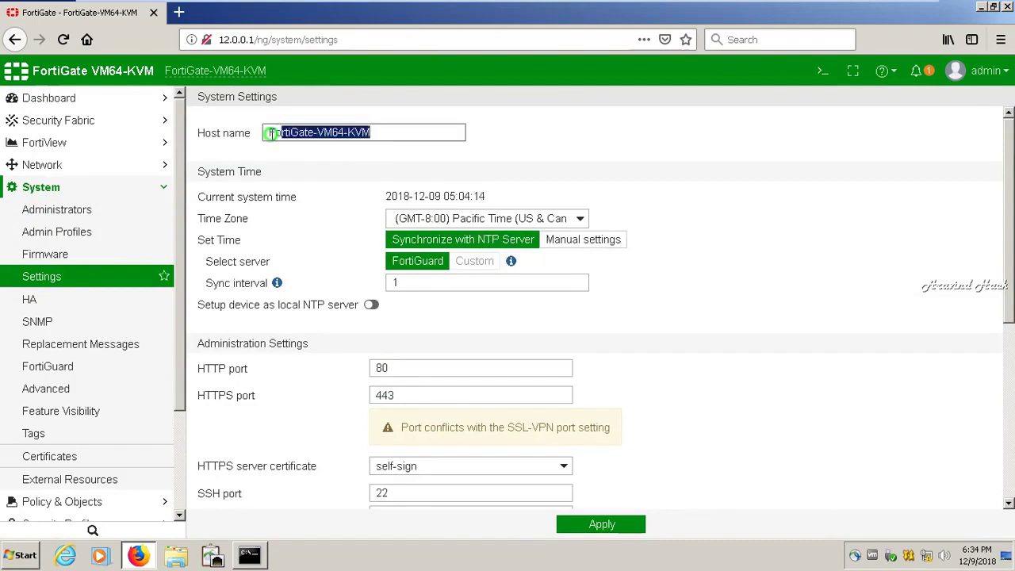
key("BackSpace")
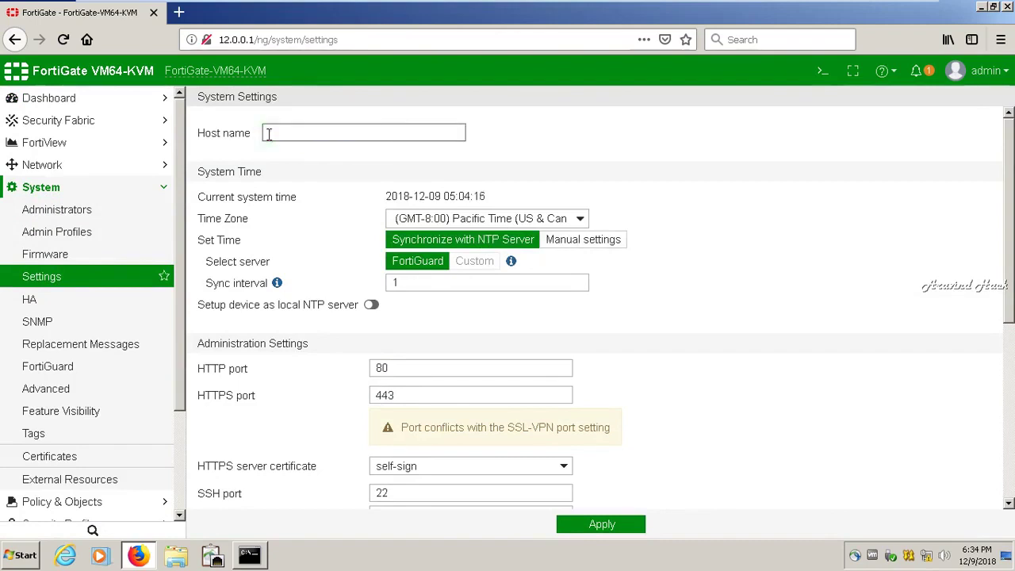
type("My I")
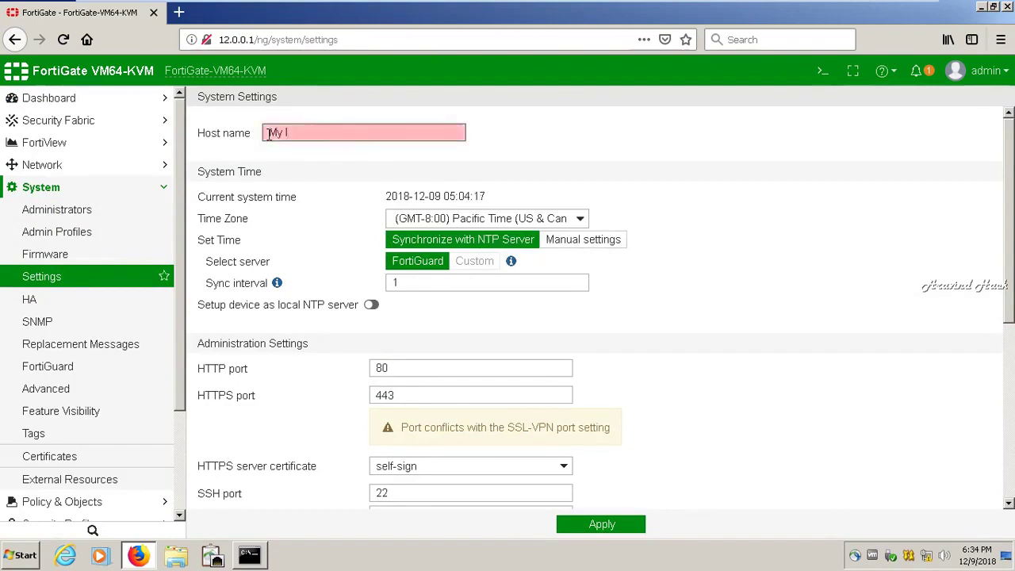
type("t Network")
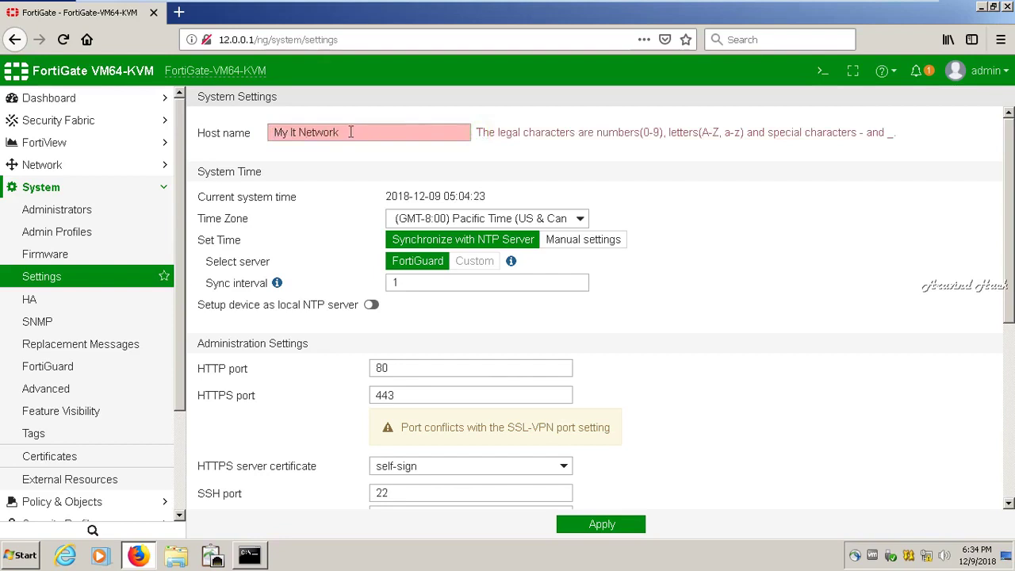
key("BackSpace")
key("BackSpace")
key("BackSpace")
key("BackSpace")
key("BackSpace")
key("BackSpace")
key("BackSpace")
key("BackSpace")
key("BackSpace")
key("BackSpace")
key("BackSpace")
key("BackSpace")
type("MYIT")
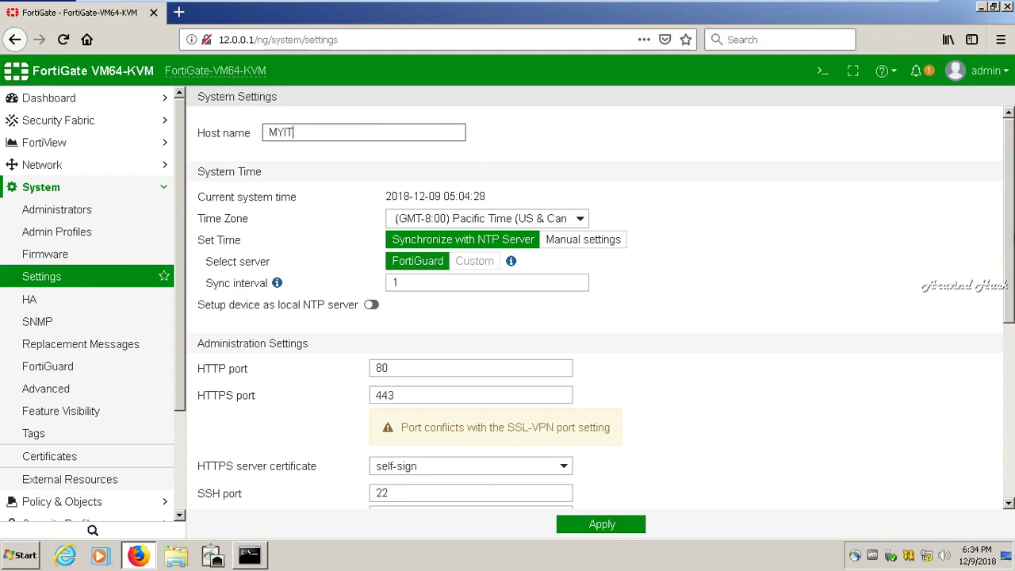
- Change the admin idle timeout from 5 to 10 minutes
scroll(1011, 370, "down", 5)
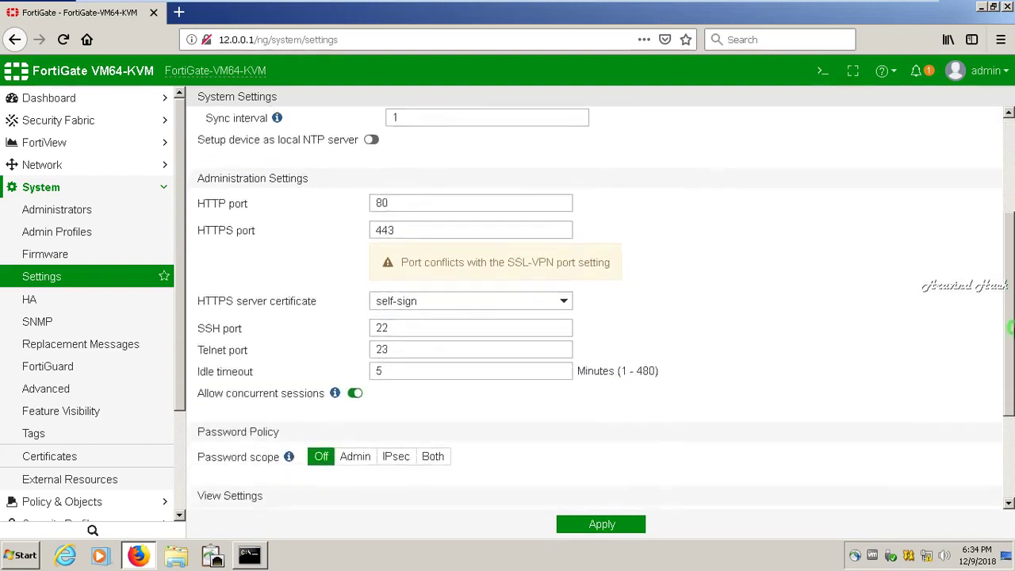
scroll(1010, 371, "down", 2)
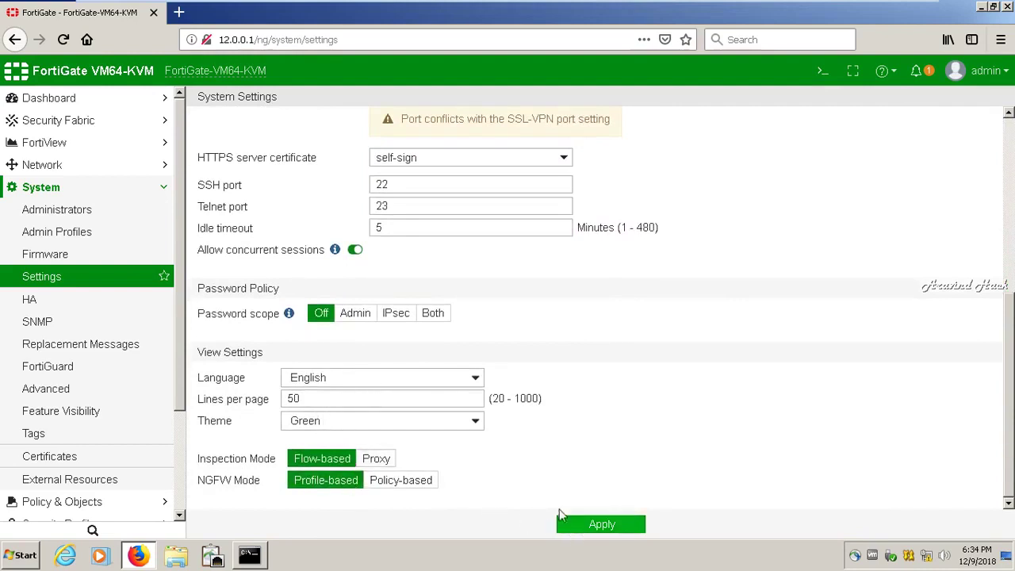
left_click_drag(1009, 406, 1009, 208)
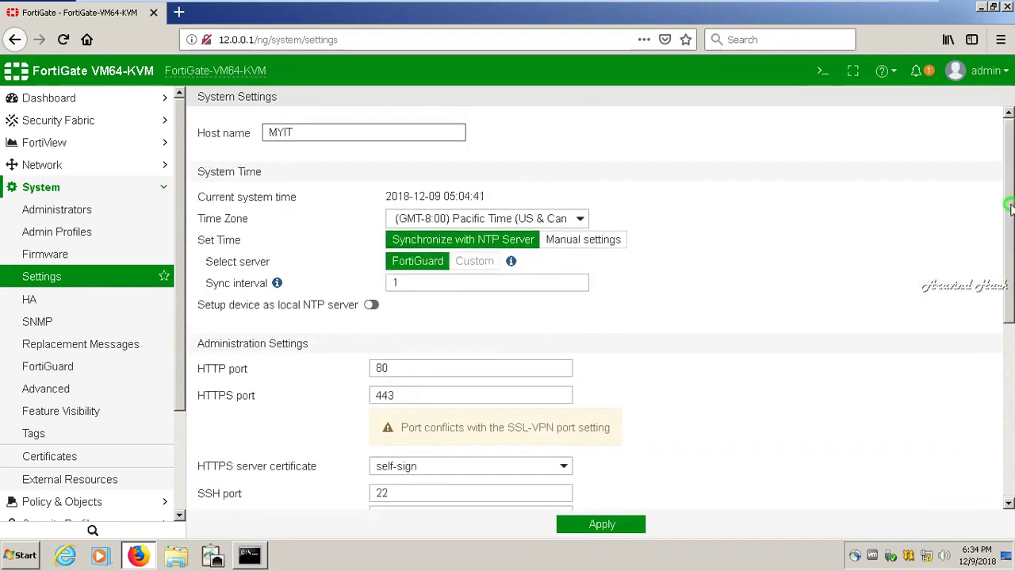
left_click_drag(1009, 207, 1009, 365)
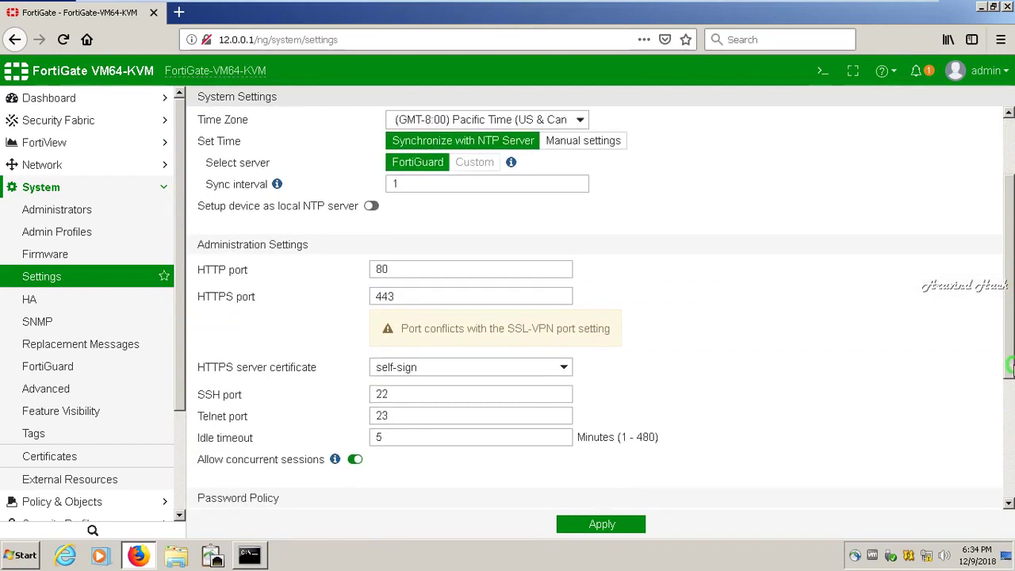
scroll(385, 452, "down", 3)
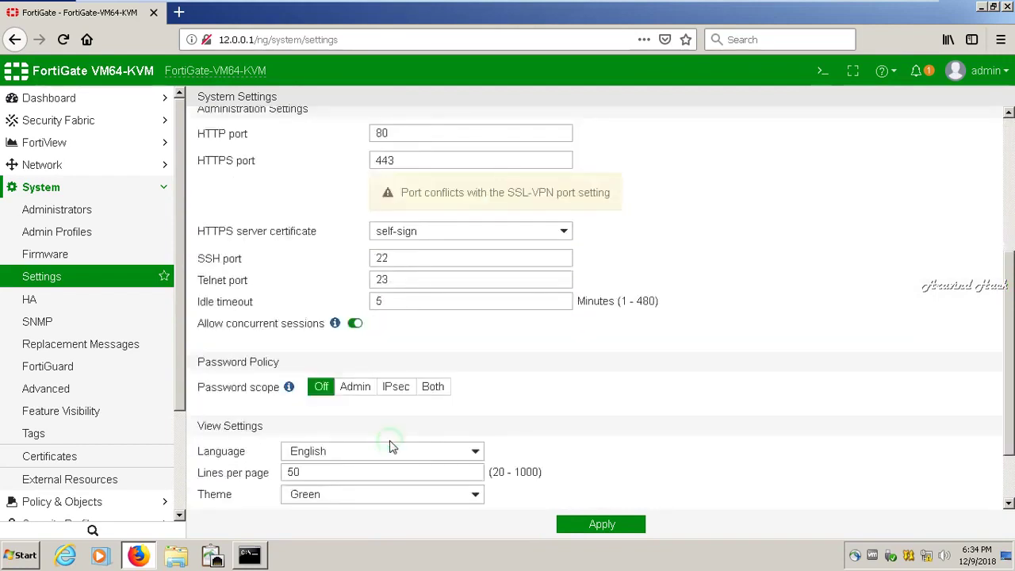
left_click(399, 300)
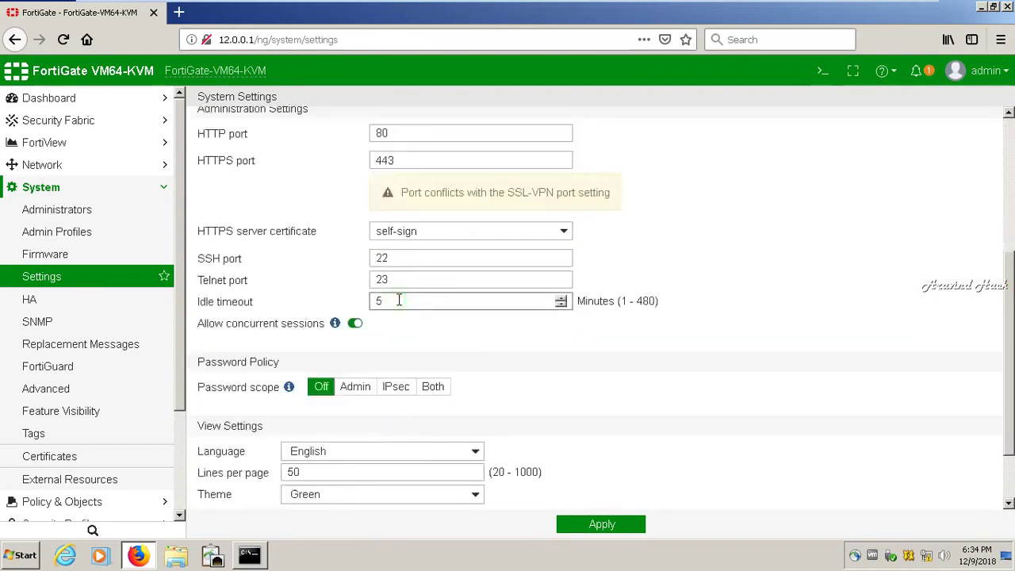
key("BackSpace")
type("10")
- Keep the self-sign HTTPS certificate, apply the settings, and minimize the VM to the host desktop
left_click(535, 232)
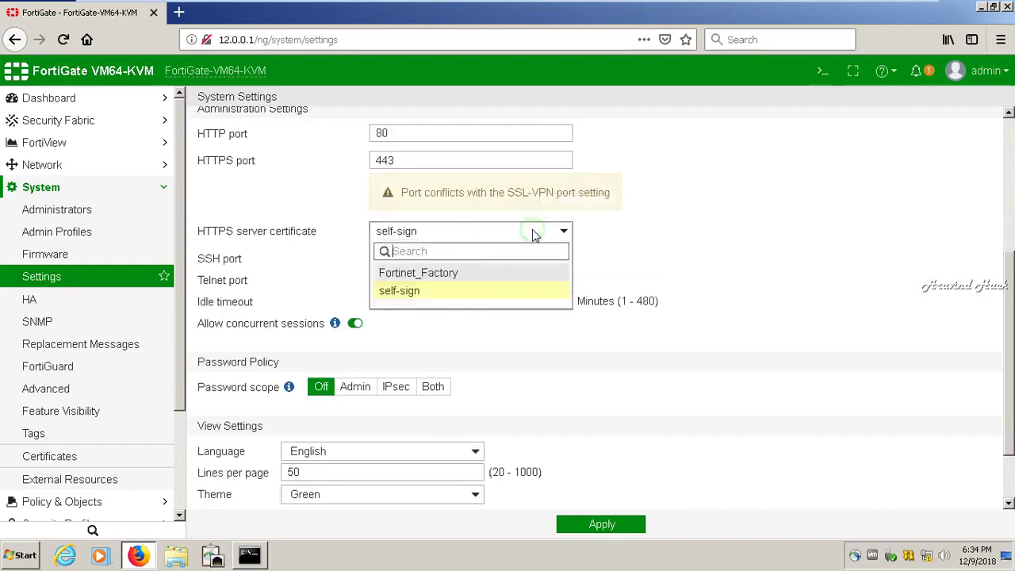
left_click(534, 233)
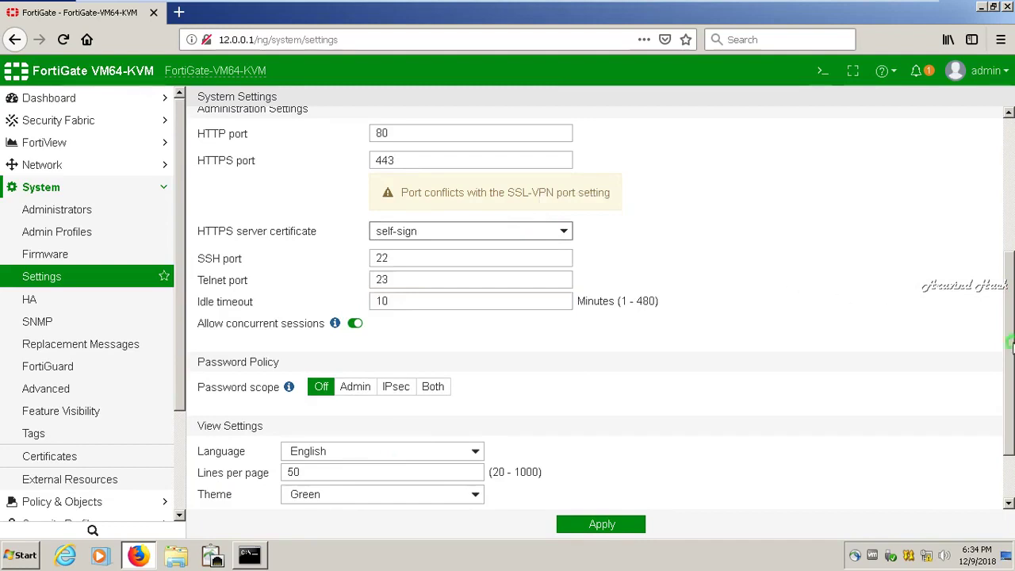
scroll(1010, 343, "down", 2)
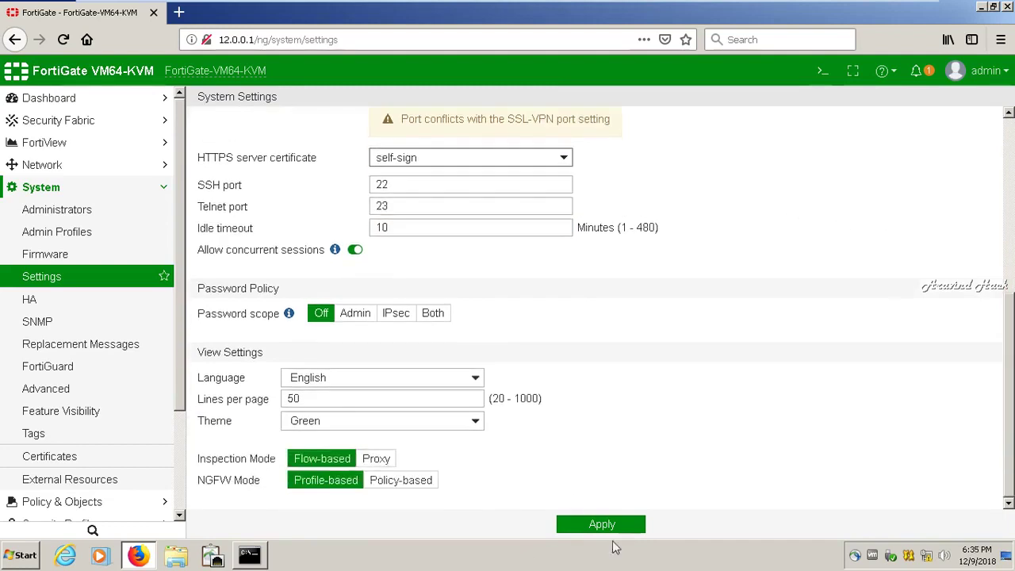
left_click(603, 523)
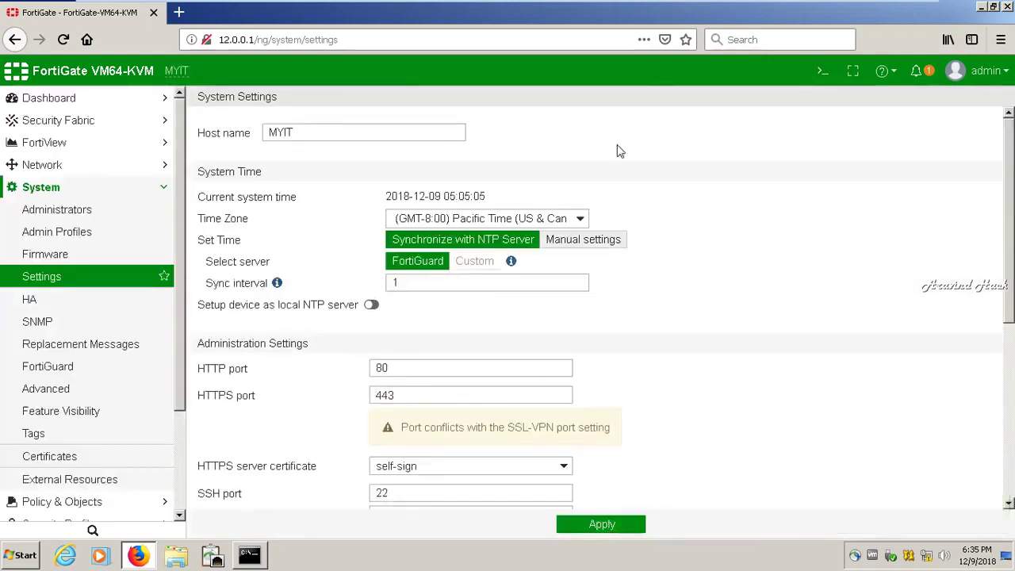
left_click(904, 7)
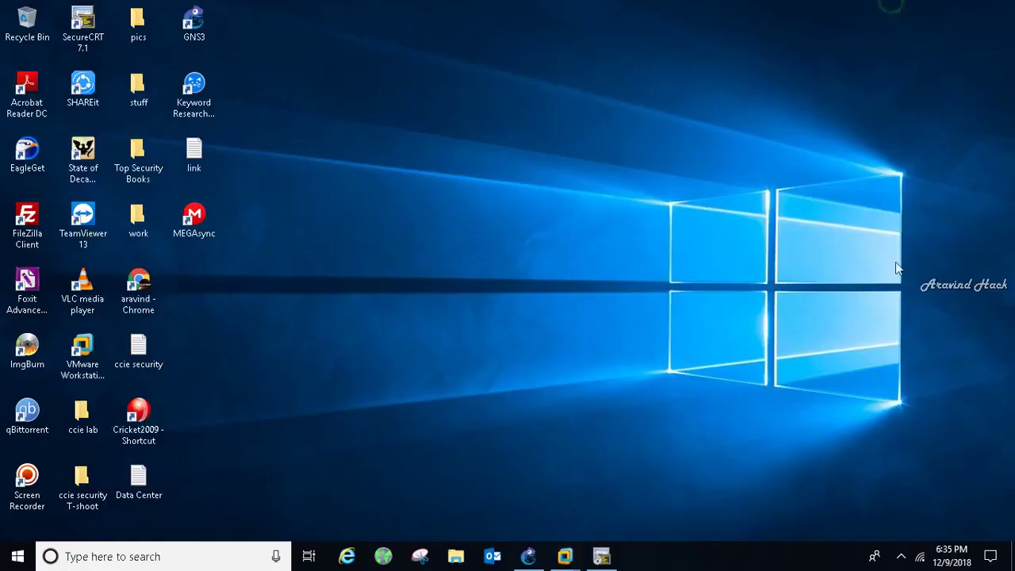
- On the Windows XP VM, open Network Connections with ncpa.cpl and enable Local Area Connection 2
left_click(900, 555)
left_click(889, 496)
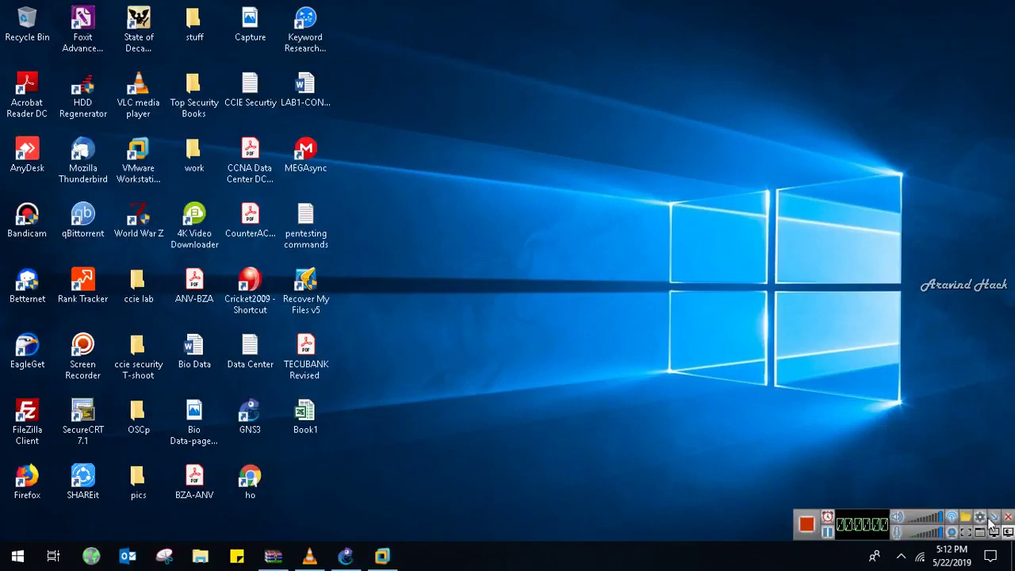
left_click(382, 556)
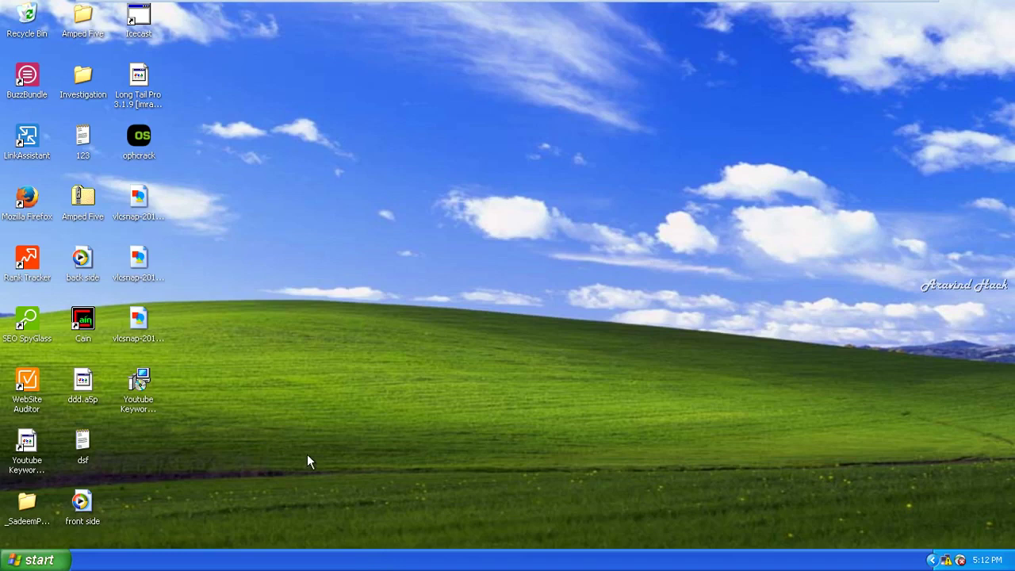
key("super+r")
type("ncpa.cpl")
key("Return")
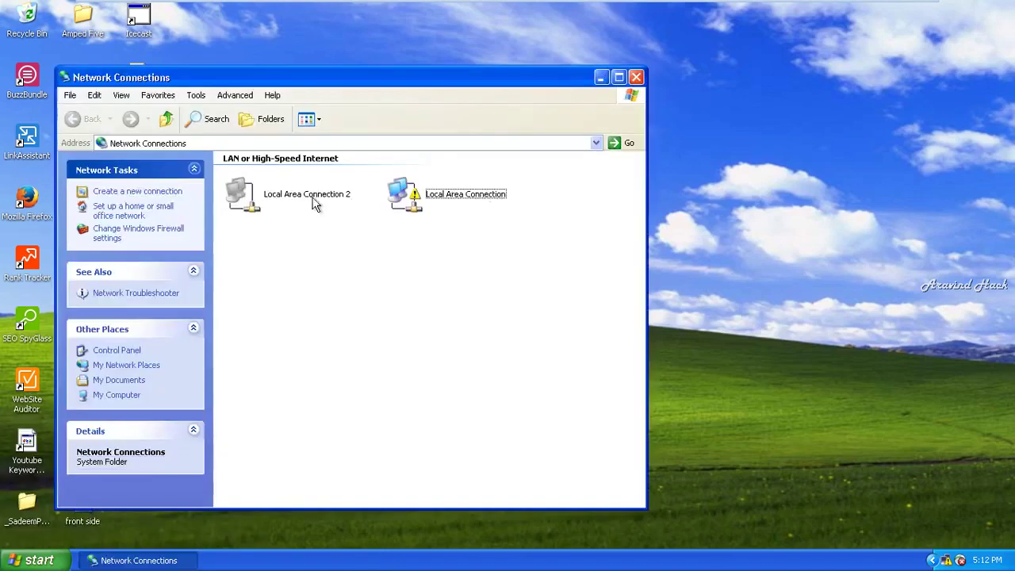
left_click(310, 191)
right_click(310, 190)
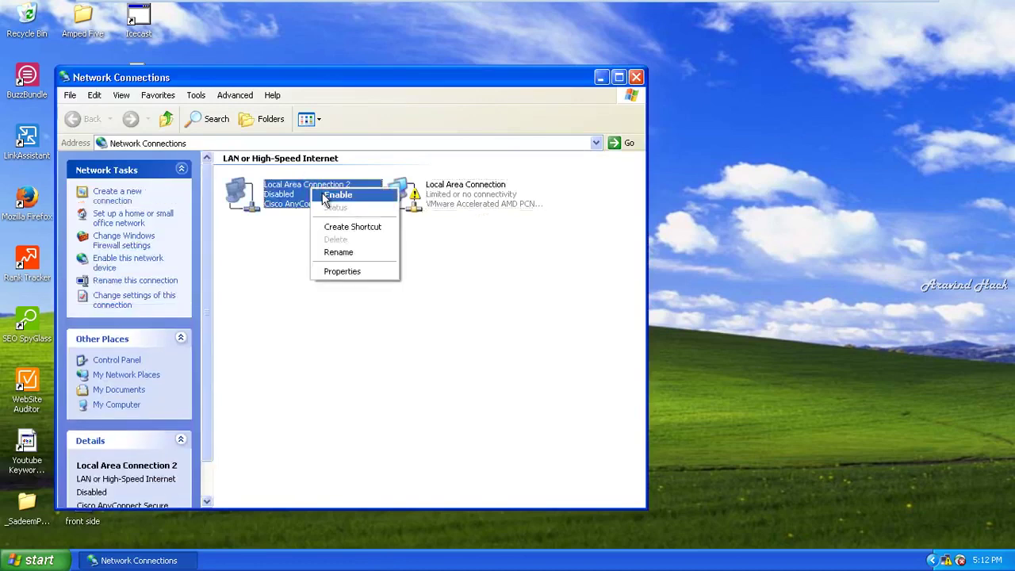
left_click(337, 195)
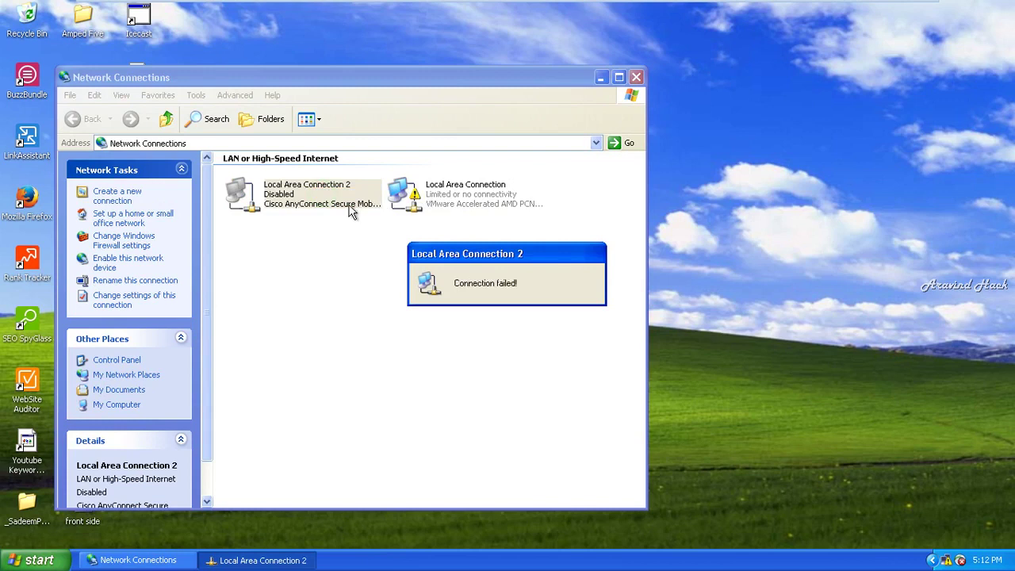
- Open the Internet Protocol (TCP/IP) properties of Local Area Connection
right_click(430, 208)
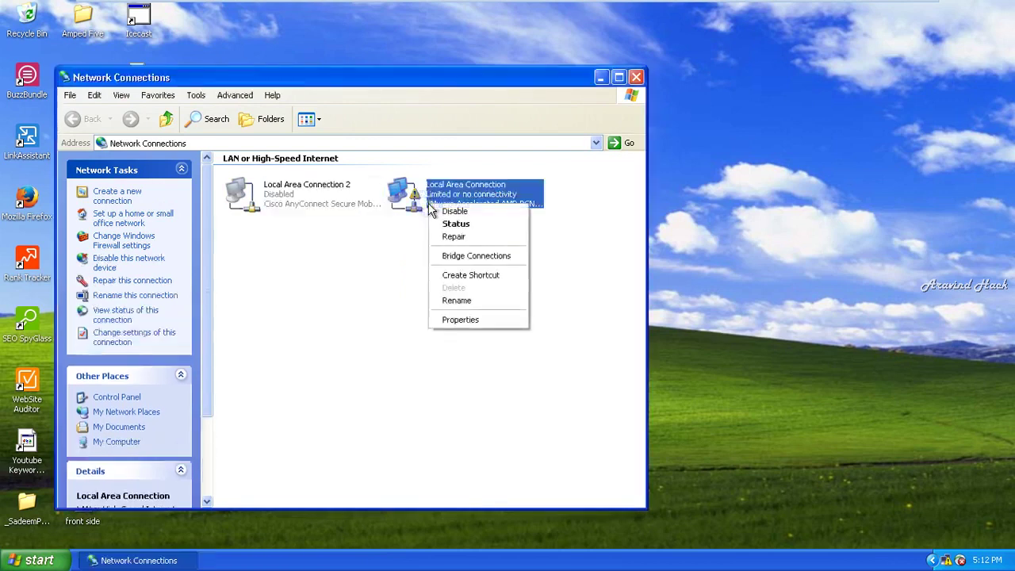
left_click(452, 317)
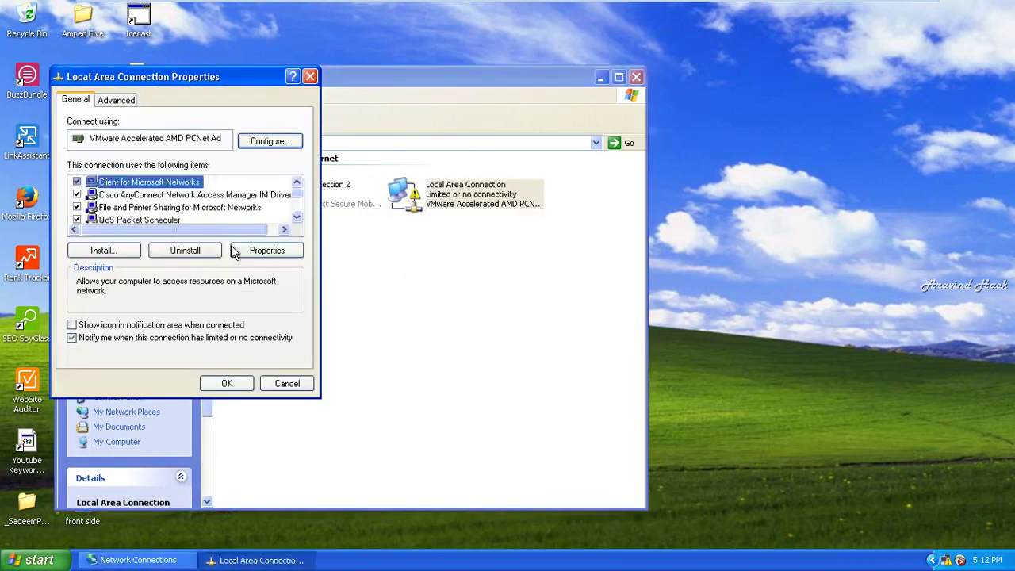
left_click(292, 211)
double_click(293, 211)
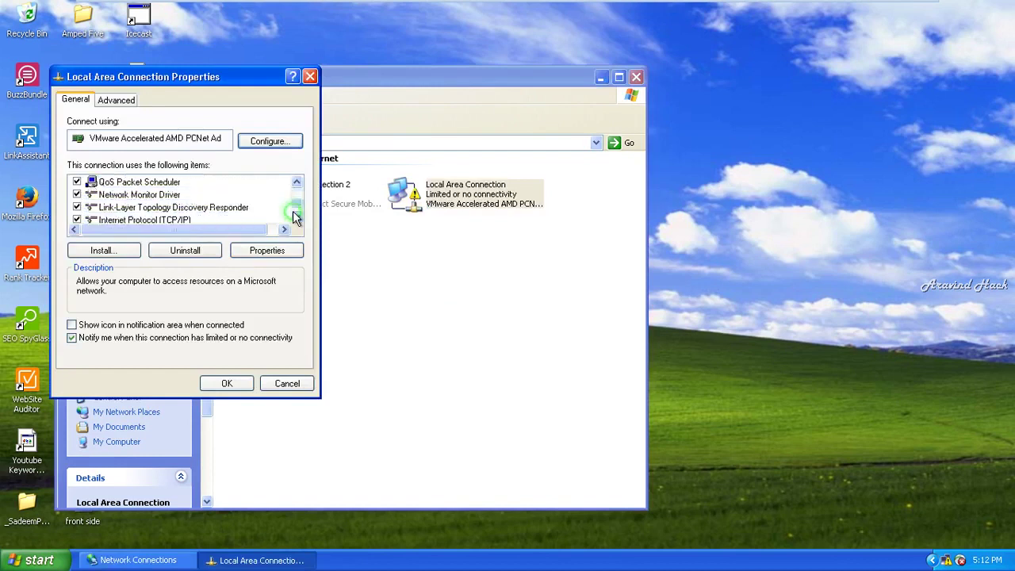
left_click(293, 214)
left_click(177, 208)
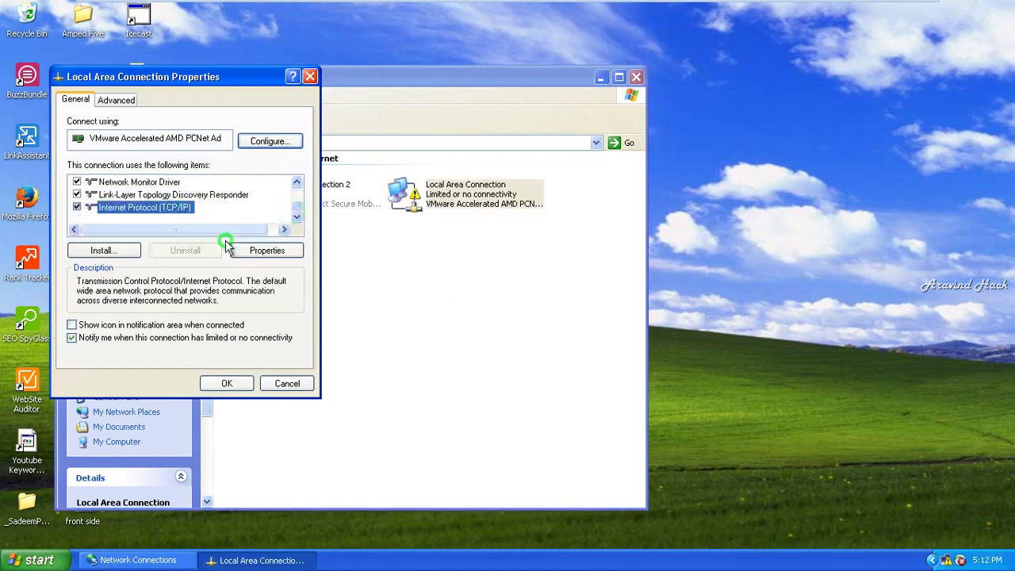
left_click(260, 250)
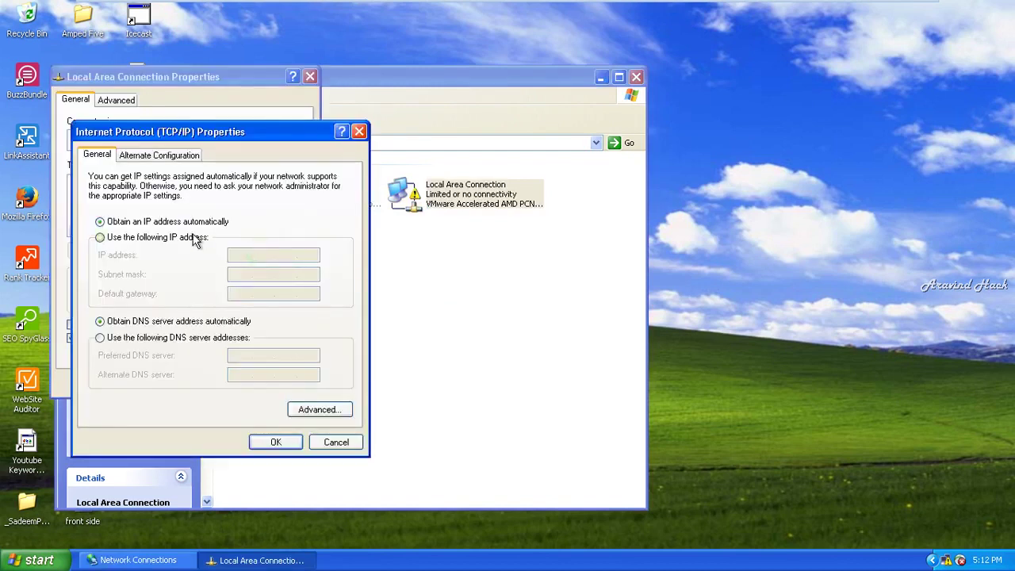
- Enter static IP 12.0.0.25, mask 255.0.0.0, gateway 12.0.0.1, confirm, and close the window
left_click(195, 240)
left_click(236, 254)
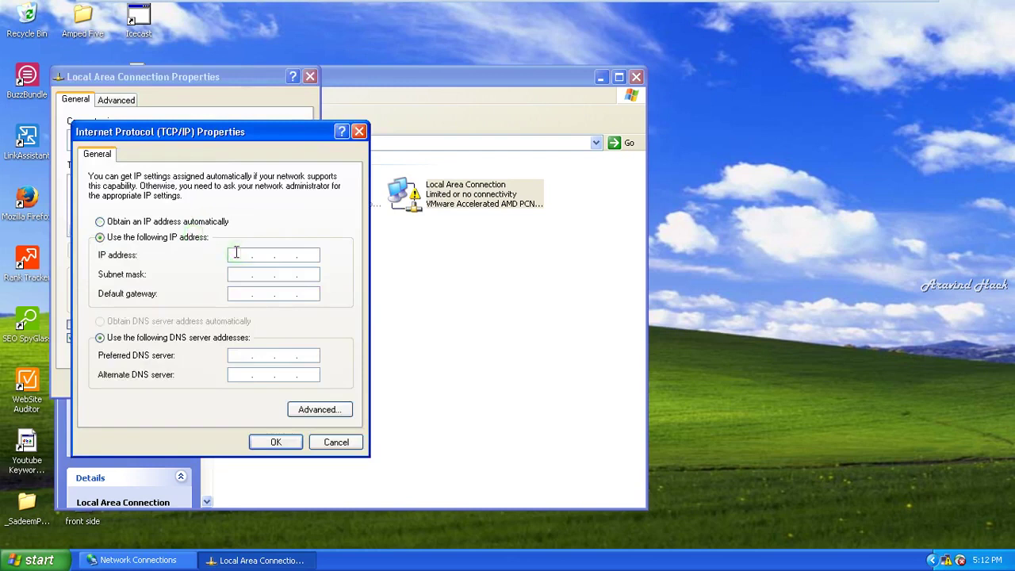
type("12.0.0.25")
key("Tab")
key("Tab")
type("12 . 0 .")
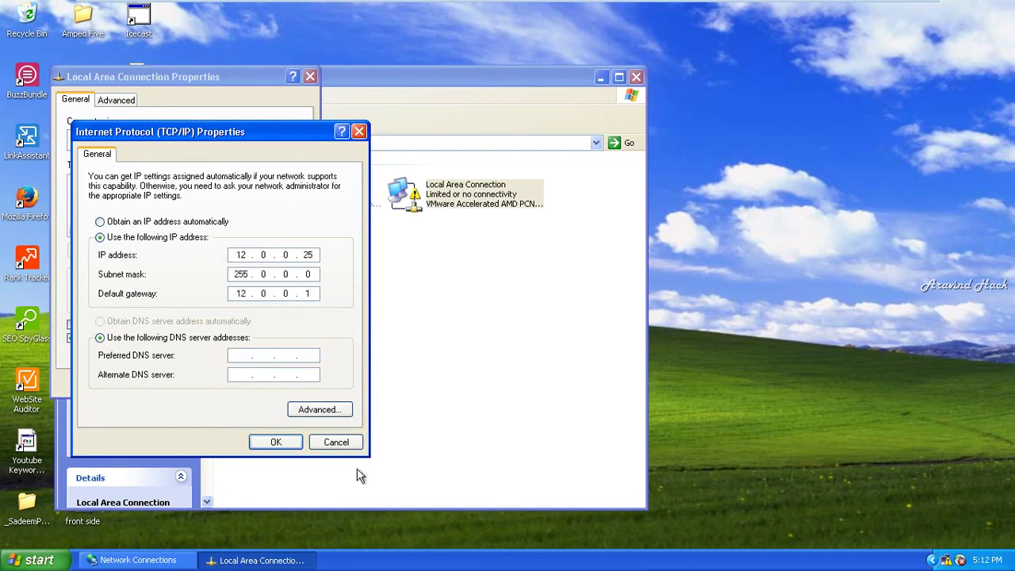
left_click(280, 449)
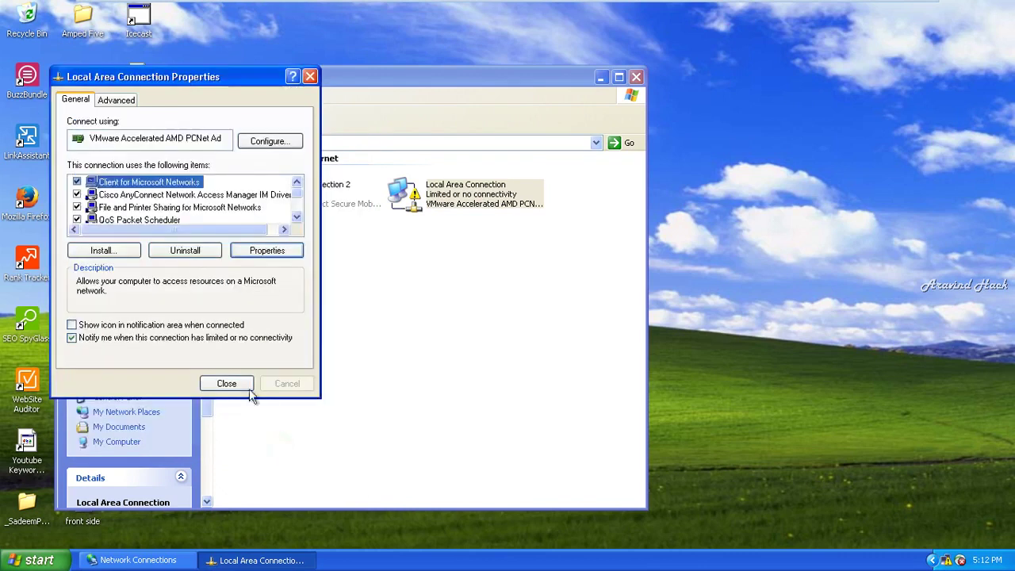
left_click(238, 384)
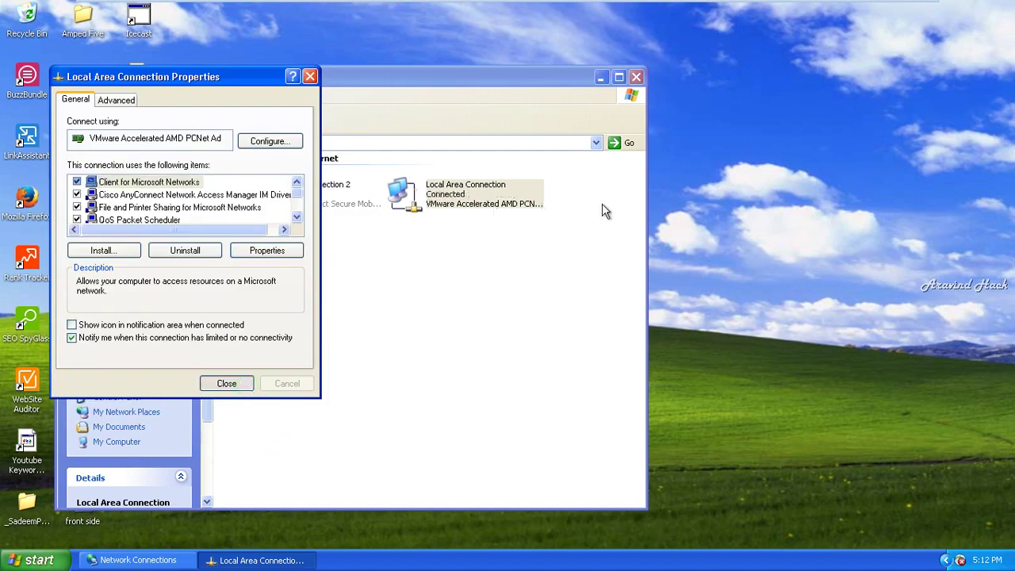
left_click(620, 216)
left_click(635, 77)
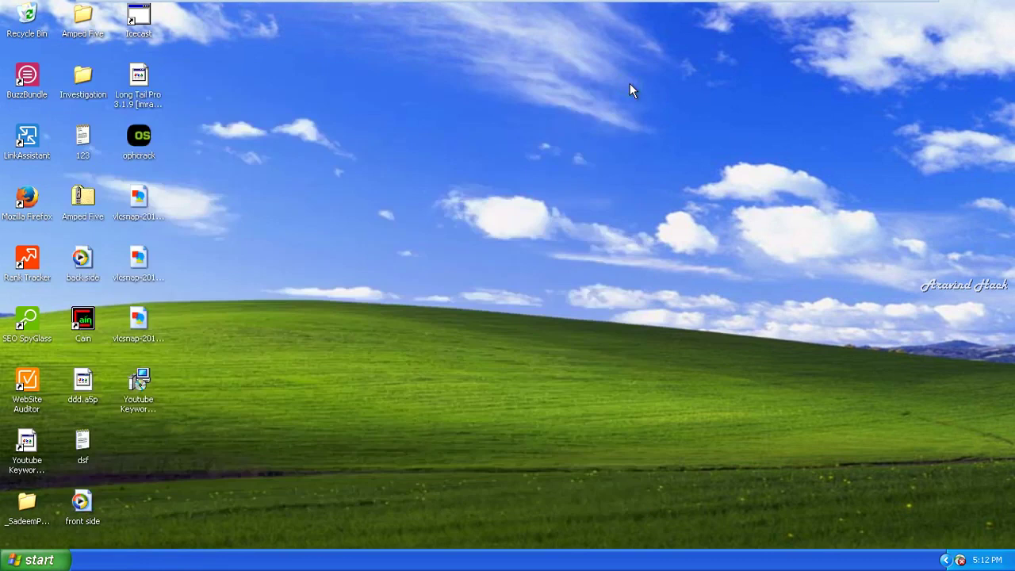
- From cmd, start a continuous ping to 12.0.0.1 with ping -t, then minimize the XP VM
key("super+r")
type("cmd")
key("Return")
type("cd\\")
key("Return")
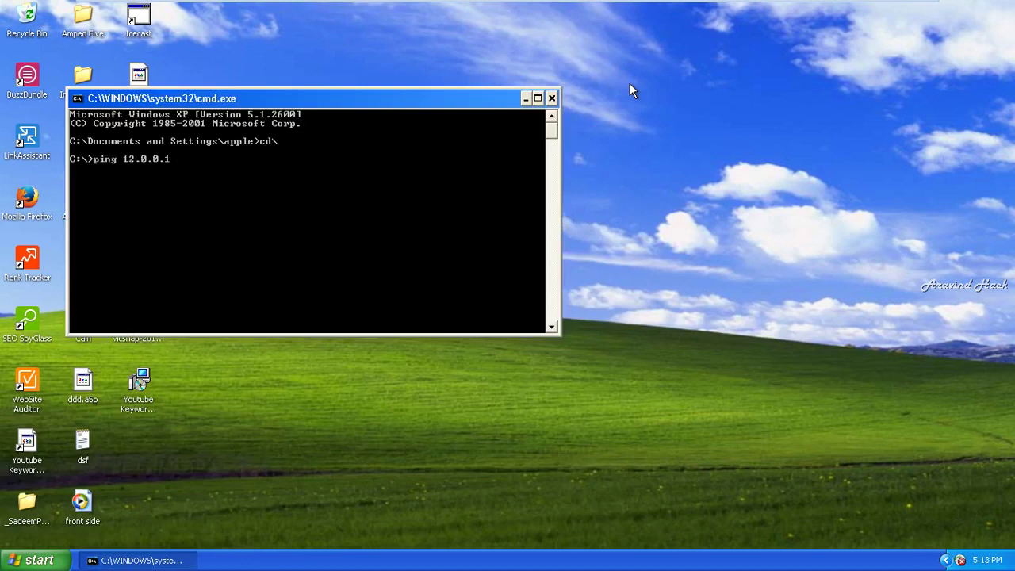
key("Return")
mouse_move(763, 7)
left_click(881, 2)
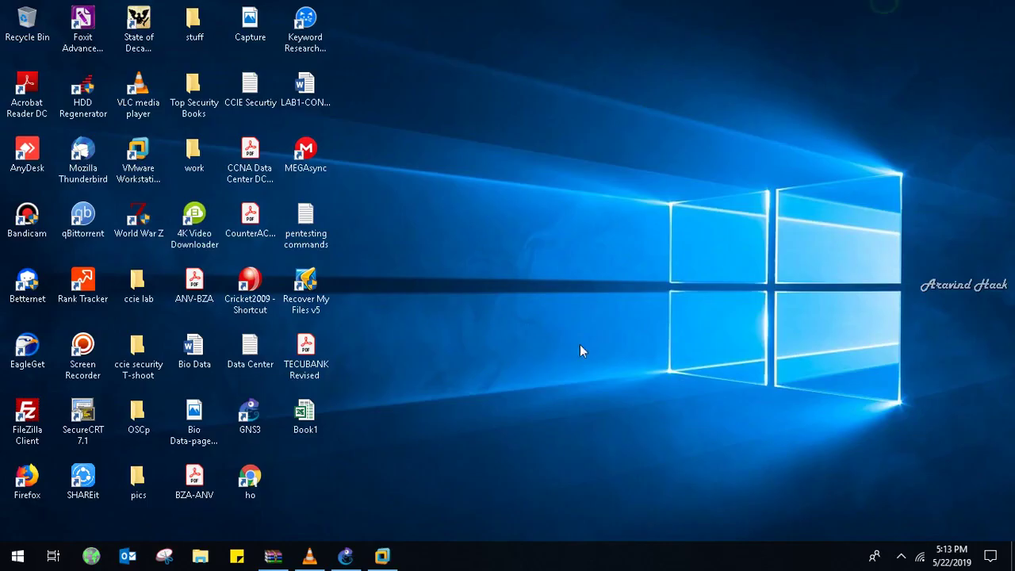
- Open the FortiGate node's console from GNS3, log in as admin and begin typing show system interface
left_click(345, 556)
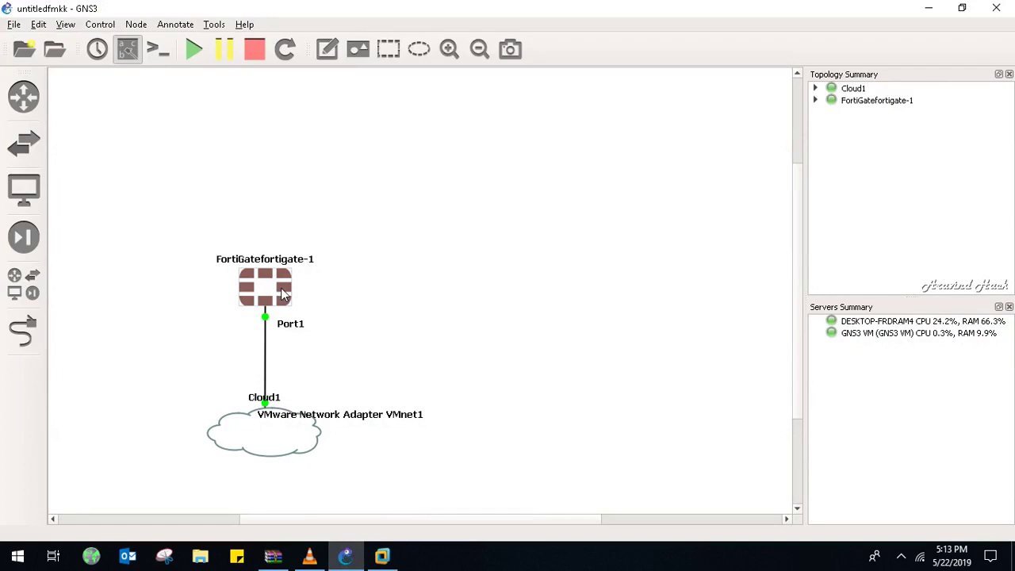
double_click(282, 294)
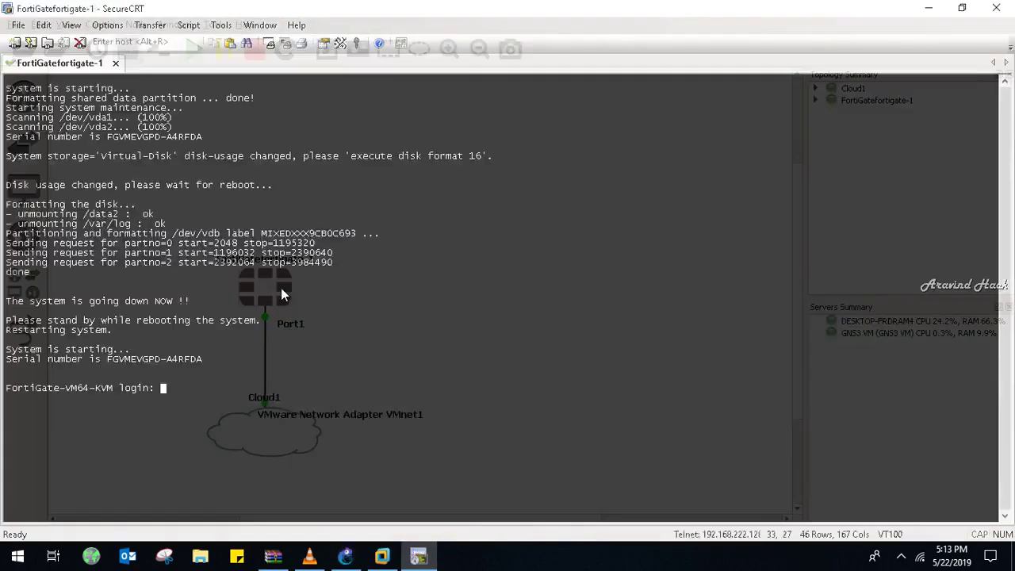
type("admin")
key("Return")
key("Return")
key("Return")
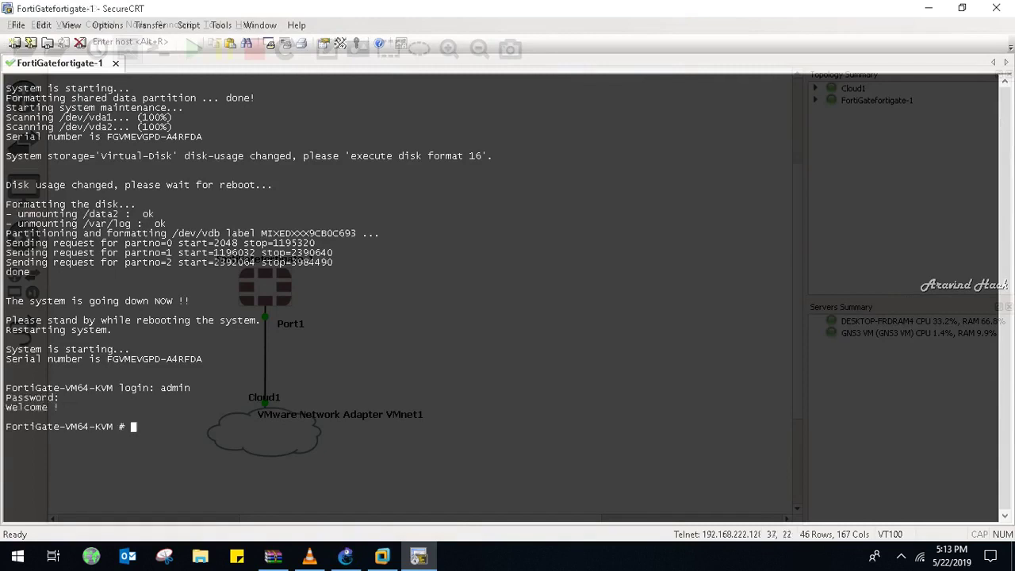
key("Return")
key("Return")
key("Return")
key("Return")
key("Return")
key("Return")
key("Return")
key("Return")
key("Return")
key("Return")
key("Return")
key("Return")
key("Return")
key("Return")
key("Return")
key("Return")
key("Return")
key("Return")
key("Return")
key("Return")
key("Return")
key("Return")
key("Return")
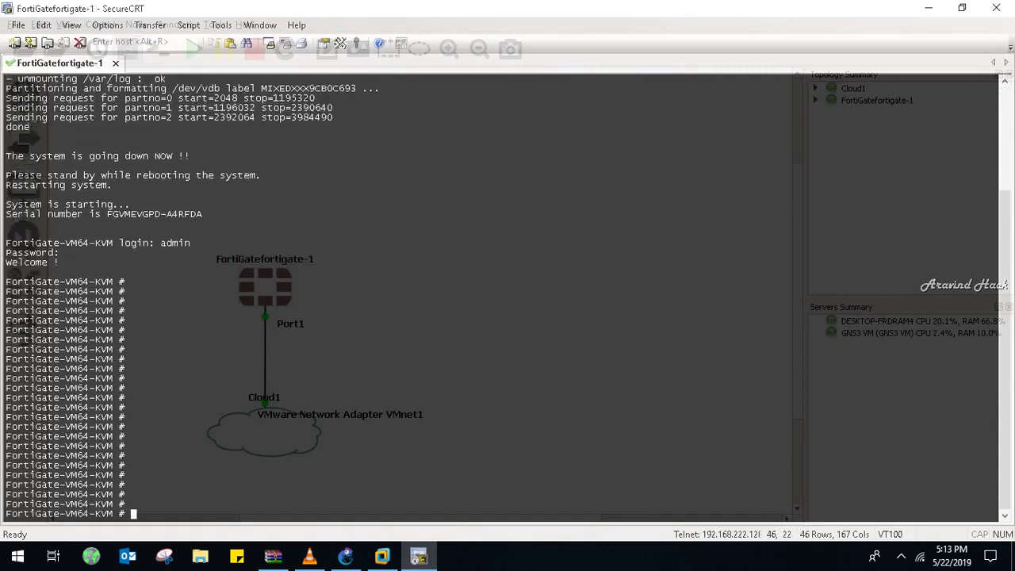
key("Return")
key("Return")
key("Return")
key("Return")
key("Return")
key("Return")
key("Return")
key("Return")
key("Return")
key("Return")
key("Return")
key("Return")
key("Return")
key("Return")
key("Return")
key("Return")
key("Return")
key("Return")
key("Return")
key("Return")
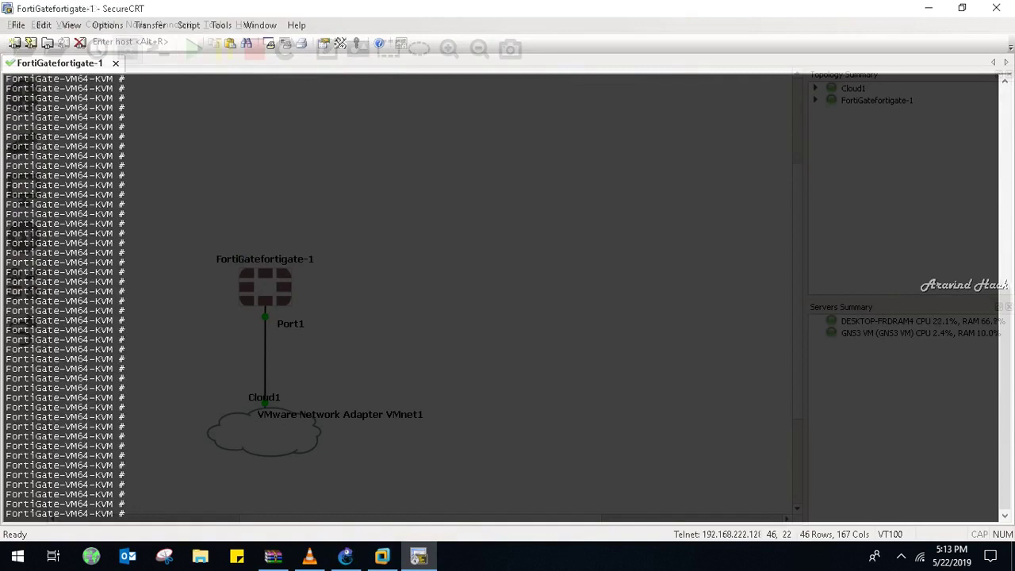
type("show system interface")
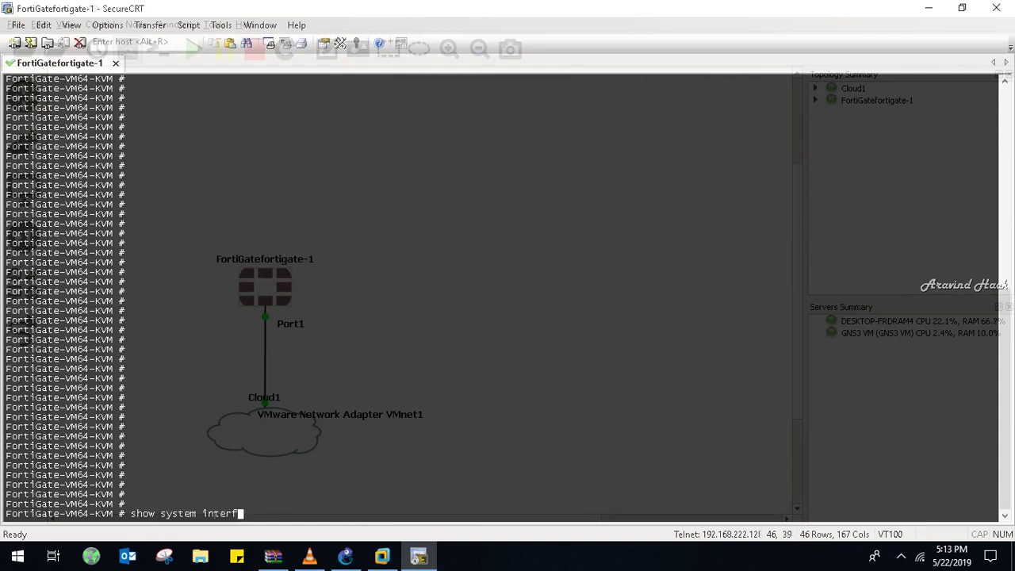
- Run show system interface and page through the full interface listing
key("Return")
key("Return")
key("Return")
key("Return")
key("Return")
key("Return")
key("Return")
key("Return")
key("Return")
key("Return")
key("Return")
key("Return")
key("Return")
key("Return")
key("Return")
key("Return")
key("Return")
key("Return")
key("Return")
key("Return")
key("Return")
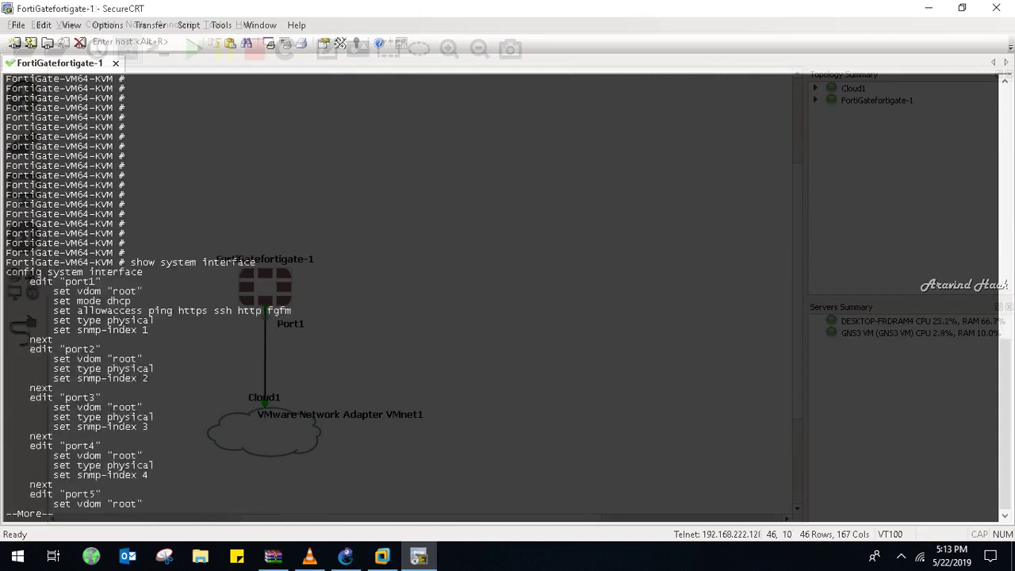
key("Return")
key("Return")
key("Return")
key("Return")
key("Return")
key("Return")
key("Return")
key("Return")
key("Return")
key("Return")
key("Return")
key("Return")
key("Return")
key("Return")
key("Return")
key("Return")
key("Return")
key("Return")
key("Return")
key("Return")
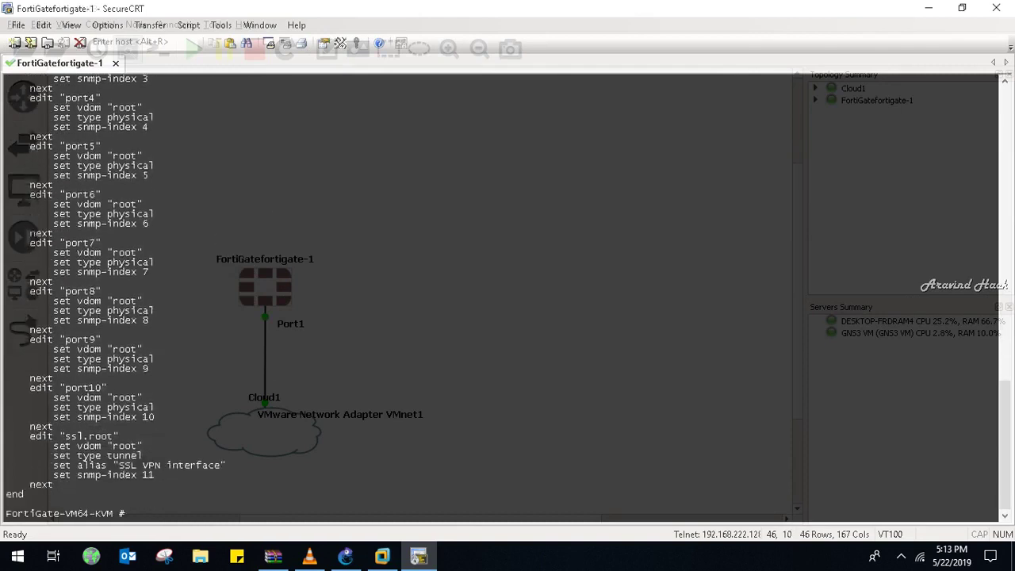
key("Return")
- Enter interface configuration mode with config system interface
type("conf ")
type("fi")
key("BackSpace")
key("BackSpace")
type("ig")
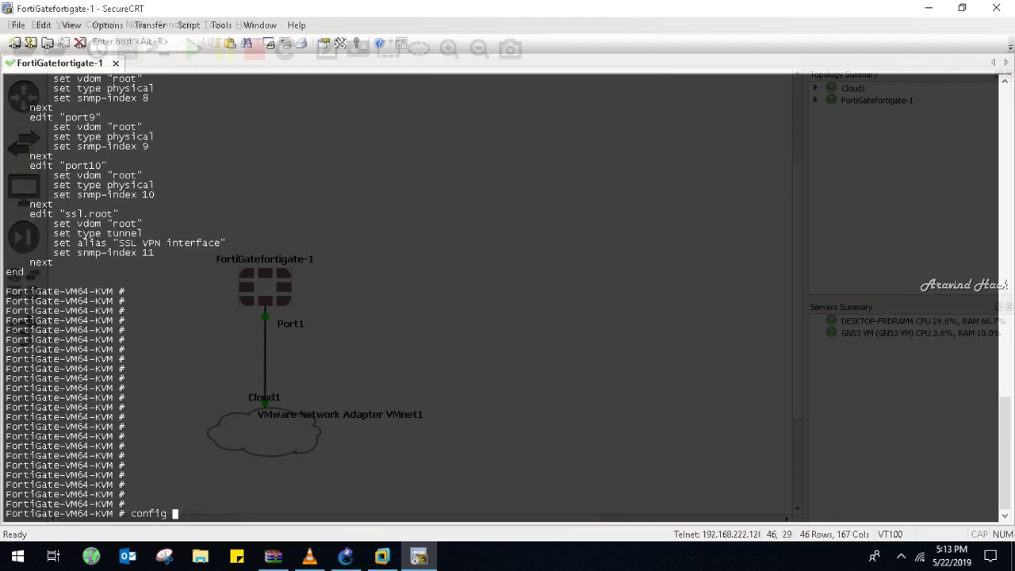
type(" system interface")
key("Return")
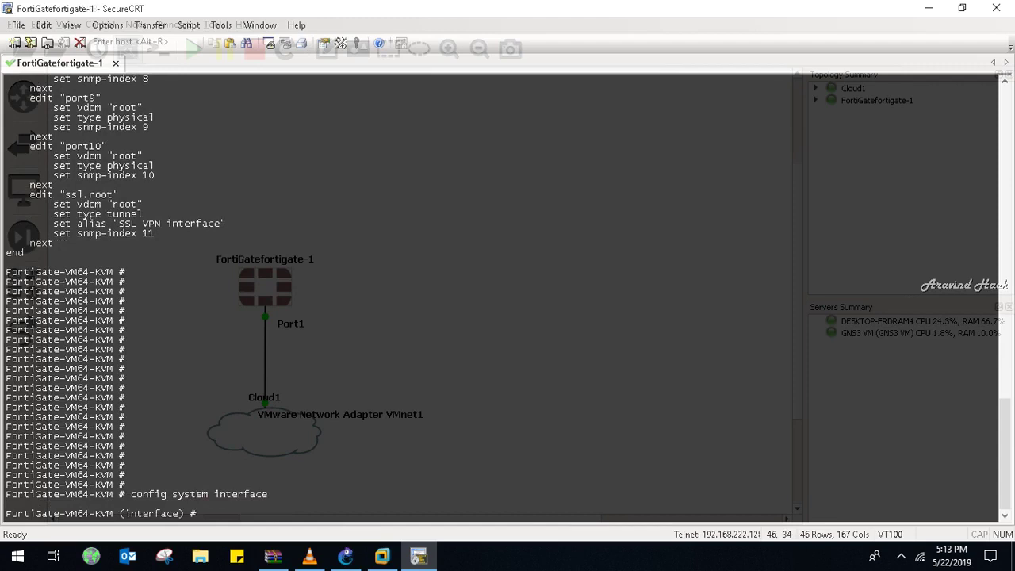
key("Return")
key("Return")
key("Return")
- Edit the port, try set ip 12.0.0.1 255.0.0.0 (rejected as dynamic IP), then query set ip ?
type("edit")
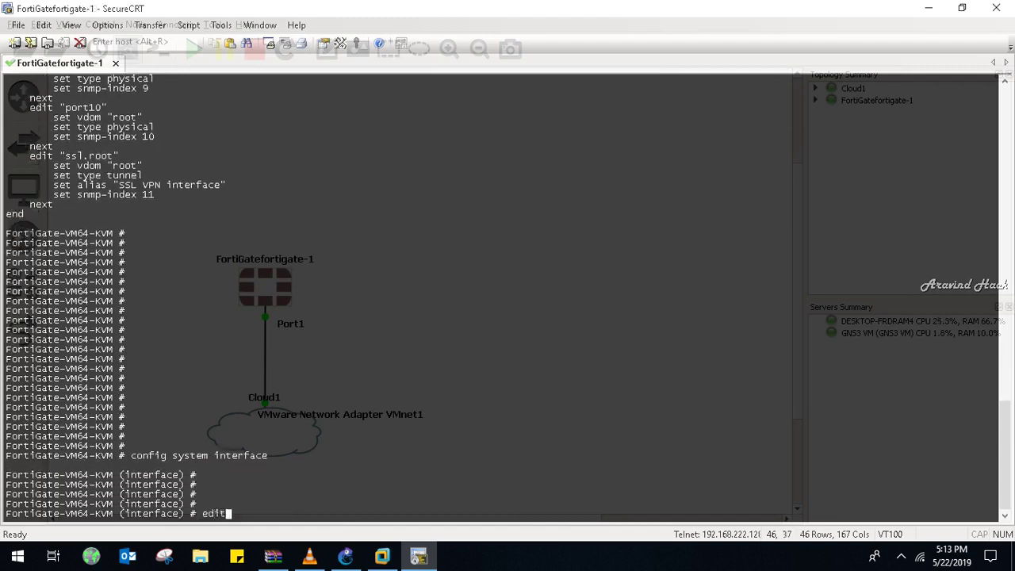
type(" port2")
key("Return")
key("Return")
key("Return")
key("Return")
key("Return")
key("Return")
key("Return")
key("Return")
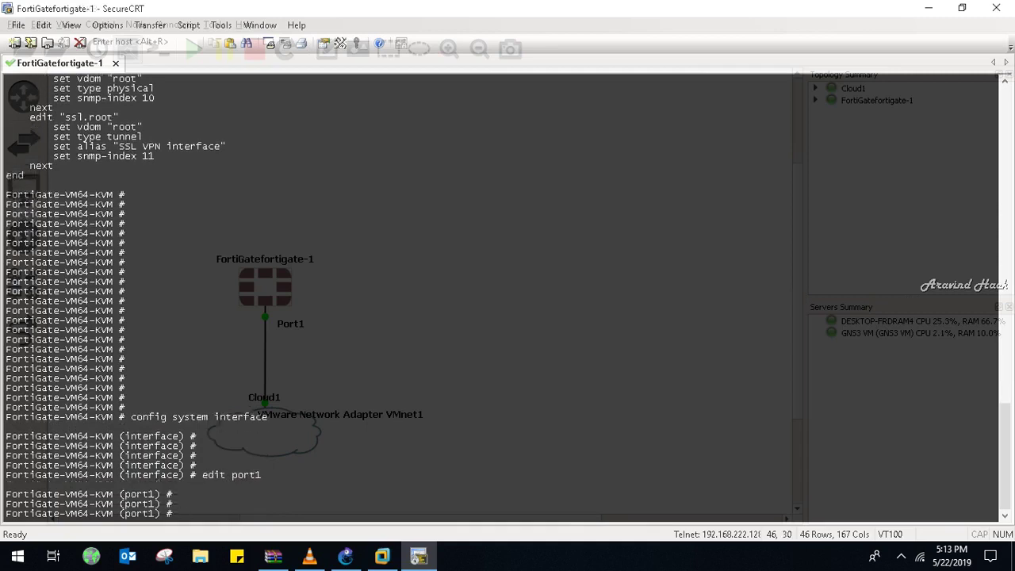
type("set ip 12.0.0.1 255.0.0.0")
key("Return")
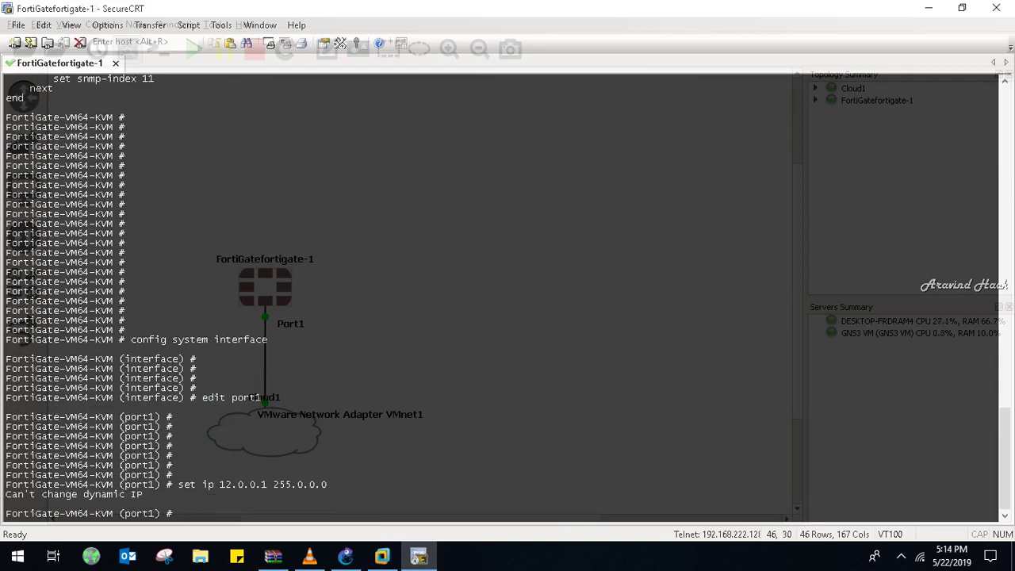
type("set ip ?")
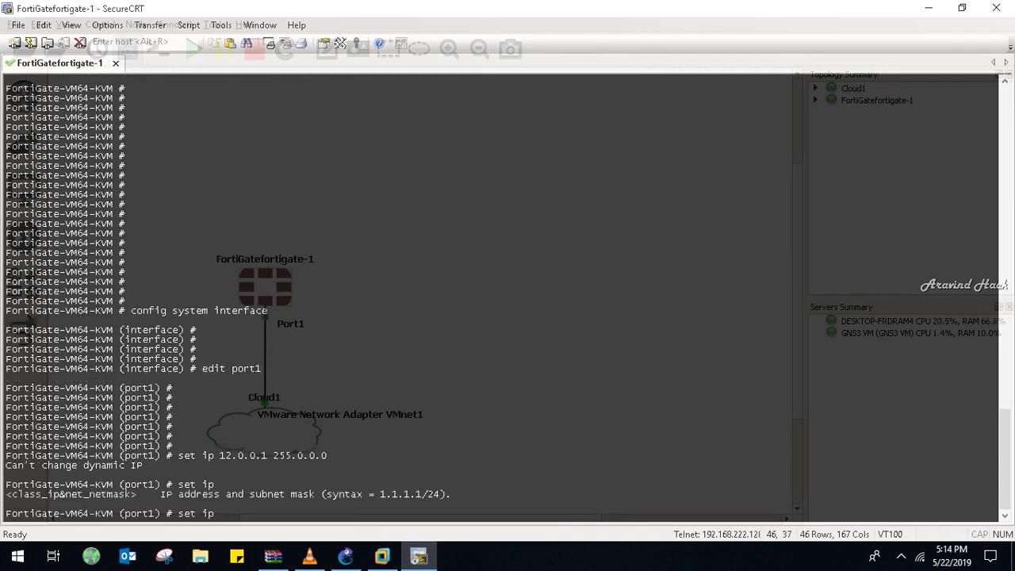
- List and page through the available set options for the port
key("BackSpace")
key("BackSpace")
key("BackSpace")
type("?")
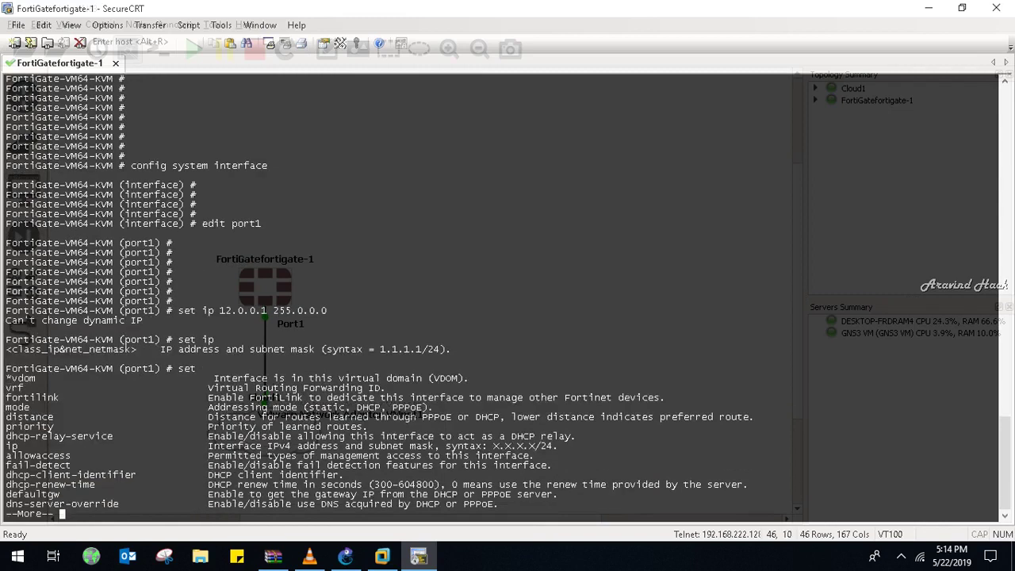
key("Return")
key("Return")
key("Return")
key("Return")
key("Return")
key("Return")
key("Return")
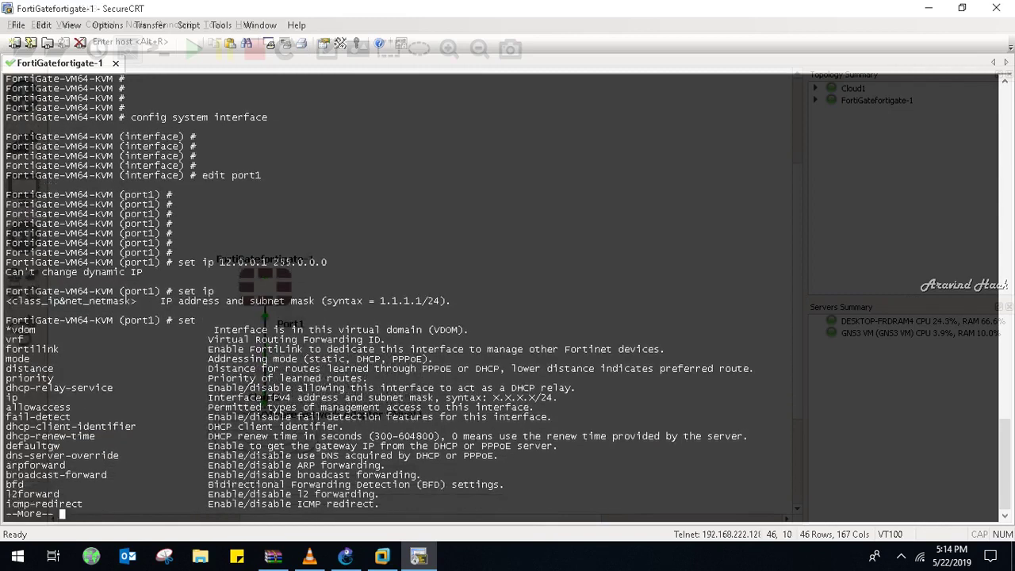
key("Return")
key("Return")
key("Return")
key("Return")
key("Return")
key("Return")
key("Return")
key("Return")
key("Return")
key("Return")
key("Return")
key("Return")
key("Return")
key("Return")
key("Return")
key("Return")
key("Return")
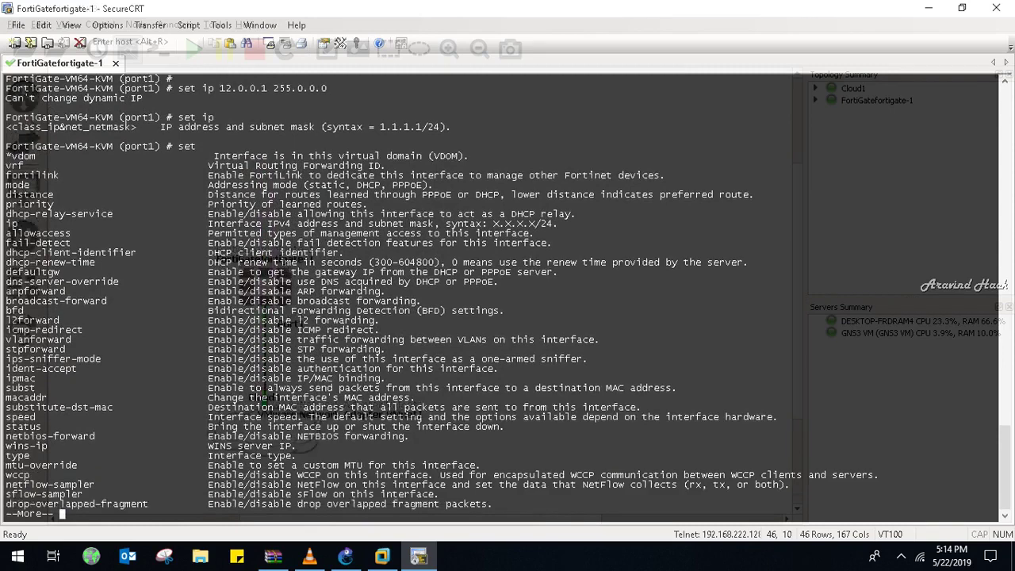
key("Return")
key("Return")
key("Return")
key("Return")
key("Return")
key("Return")
key("Return")
key("Return")
key("Return")
key("Return")
key("Return")
key("Return")
key("Return")
key("Return")
key("Return")
key("Return")
key("Return")
key("Return")
key("Return")
key("Return")
key("Return")
key("Return")
key("Return")
key("Return")
key("Return")
key("Return")
key("Return")
key("Return")
key("Return")
key("Return")
key("Return")
key("Return")
key("Return")
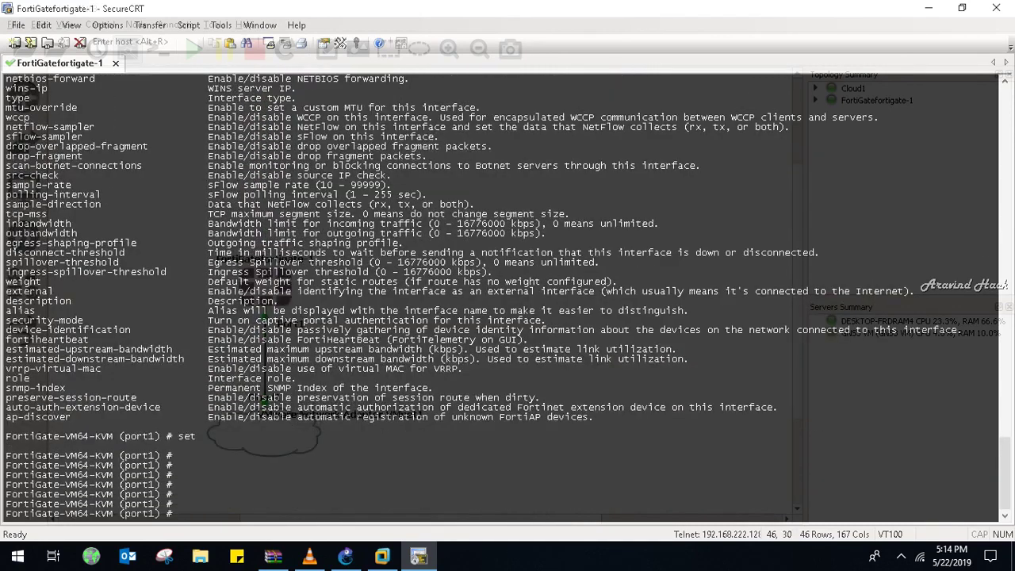
- Set dhcp-relay-service to disable on the port
type("set dh")
key("Tab")
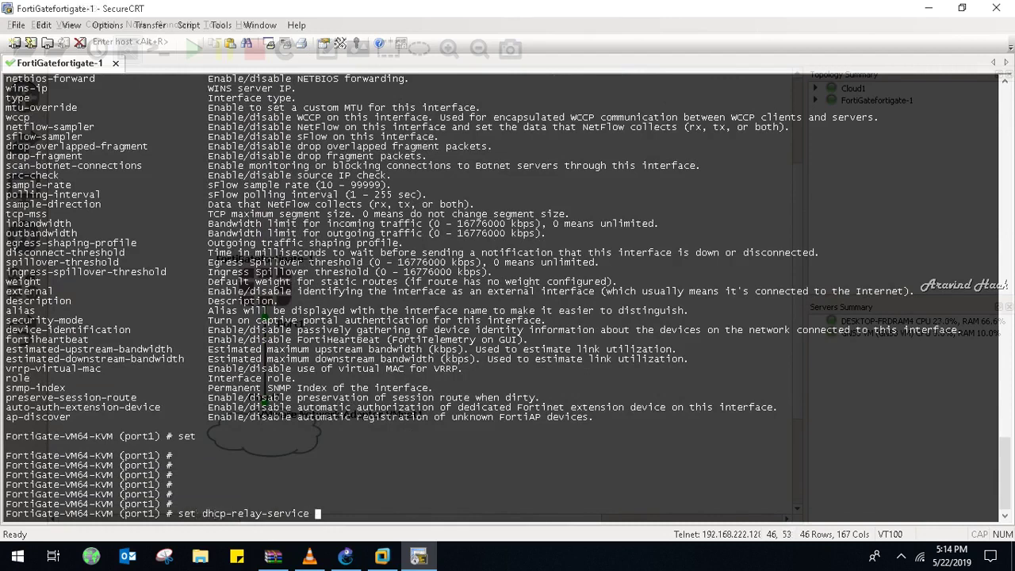
key("question")
type("di")
key("Tab")
key("Return")
key("Return")
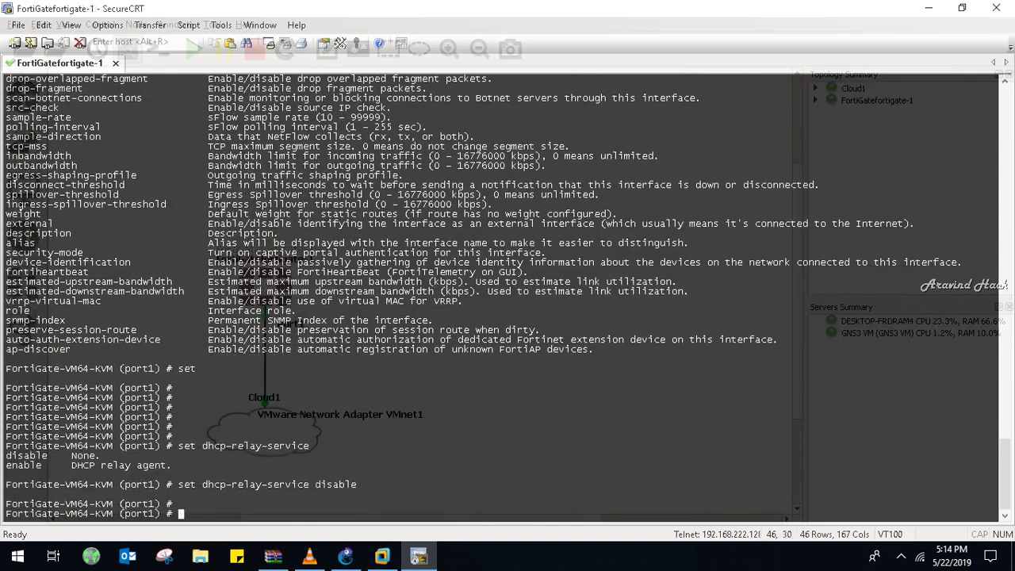
key("Return")
key("Return")
key("Return")
key("Return")
key("Return")
key("Return")
key("Return")
key("Return")
key("Return")
- Retry set ip 12.0.0.1 255.0.0.0, still refused as dynamic, and minimize SecureCRT
type("set ip ")
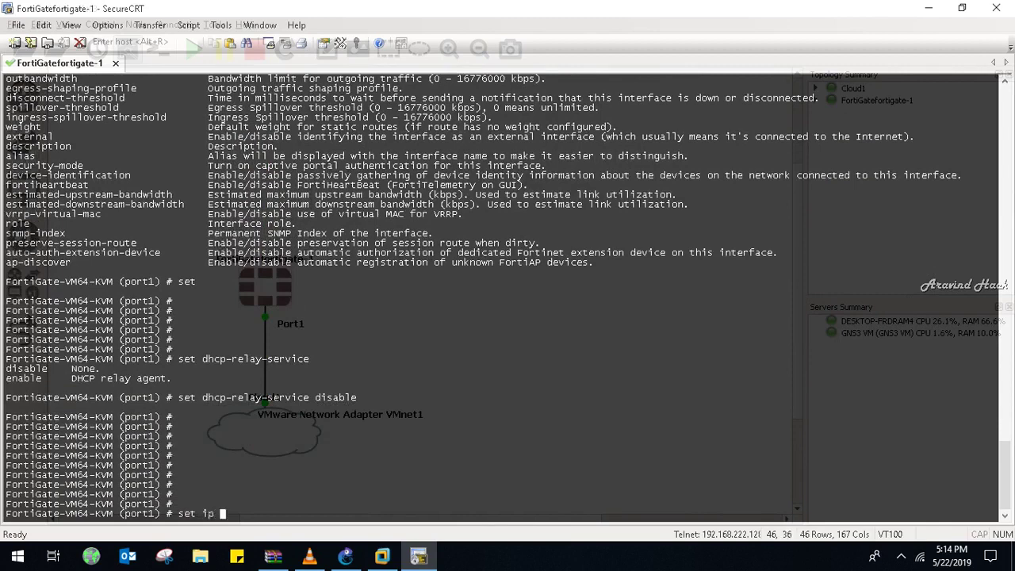
type("12.0.0.1 255.0.0.0")
key("Return")
key("Return")
key("Return")
key("Return")
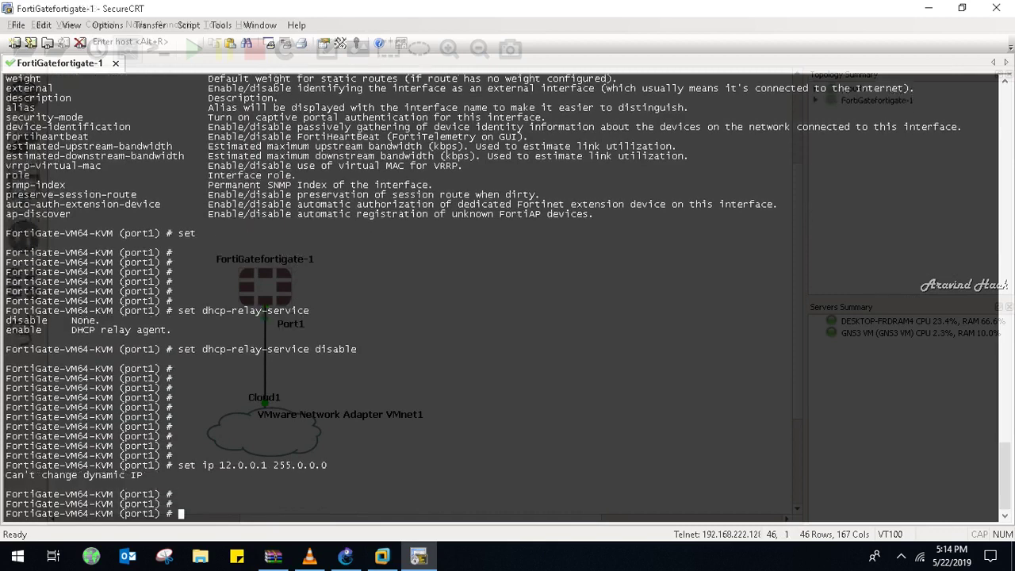
left_click(927, 8)
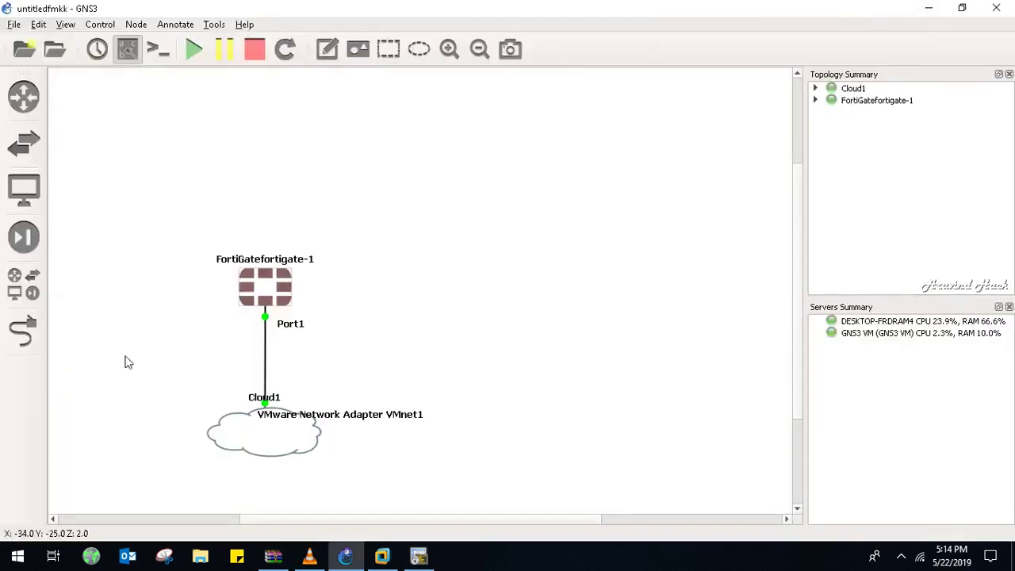
- Replace the Port1–Cloud1 link with a link from FortiGate Port2 to Cloud1's VMnet1 adapter
right_click(266, 349)
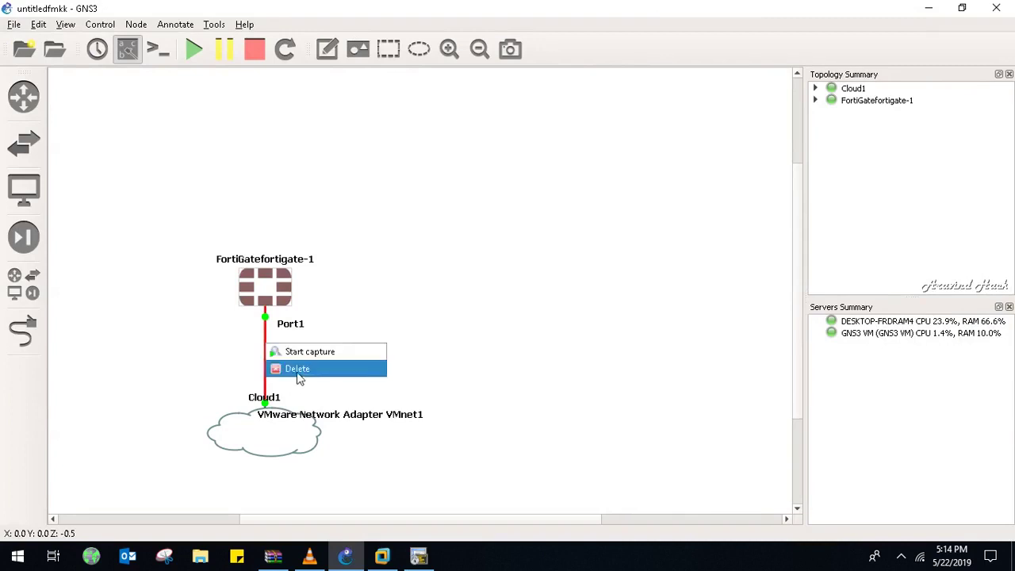
left_click(295, 368)
left_click(31, 333)
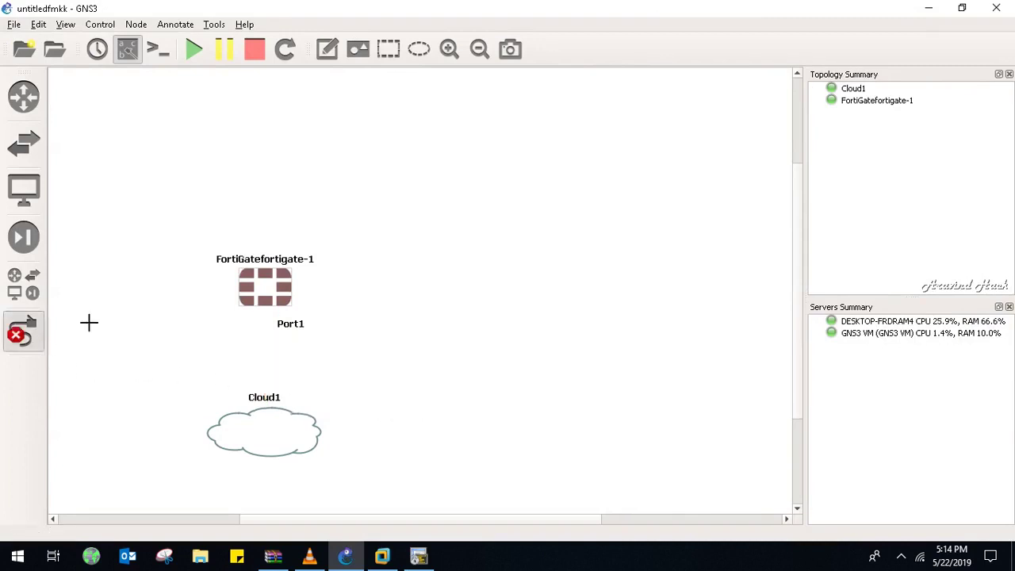
left_click(279, 300)
left_click(290, 320)
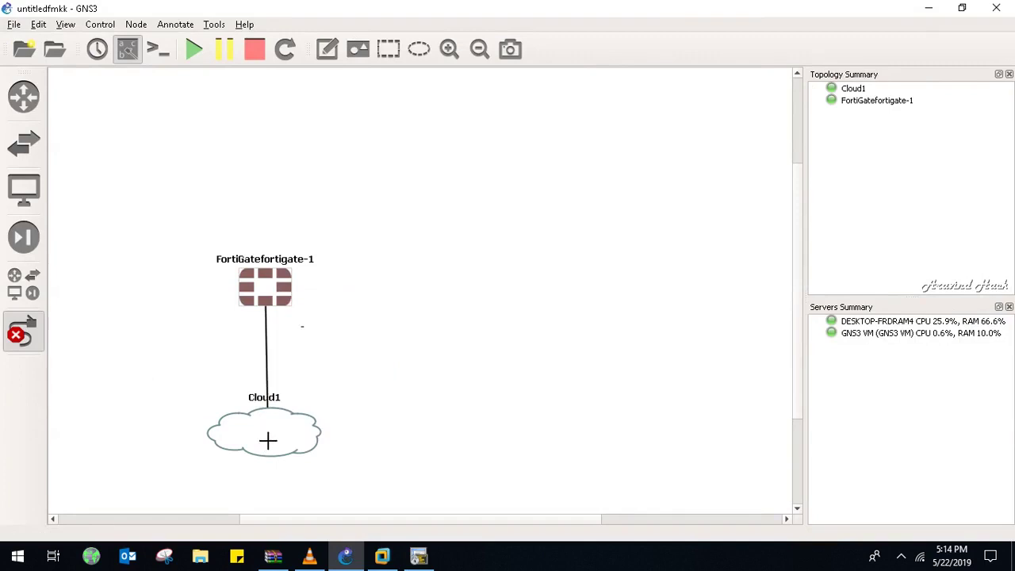
left_click(268, 438)
key("Escape")
left_click(22, 333)
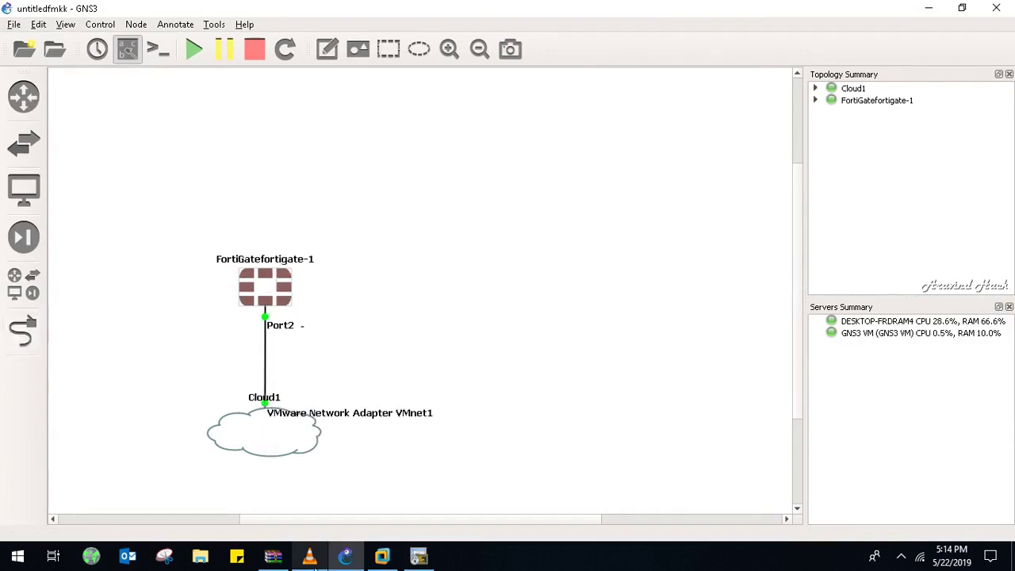
left_click(418, 556)
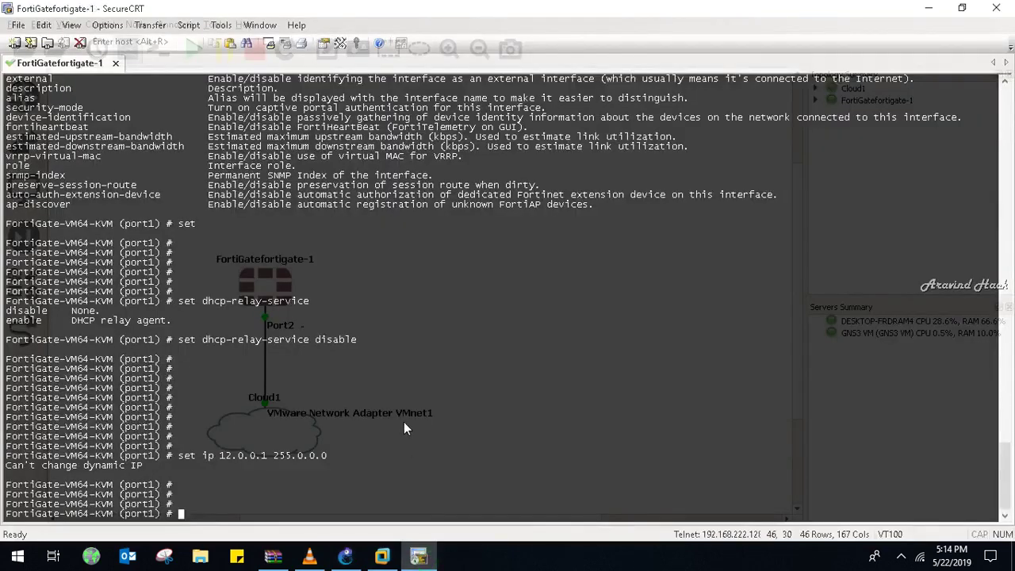
- Try edit port2, exit and back to leave the current port settings
type("edit port2")
key("Return")
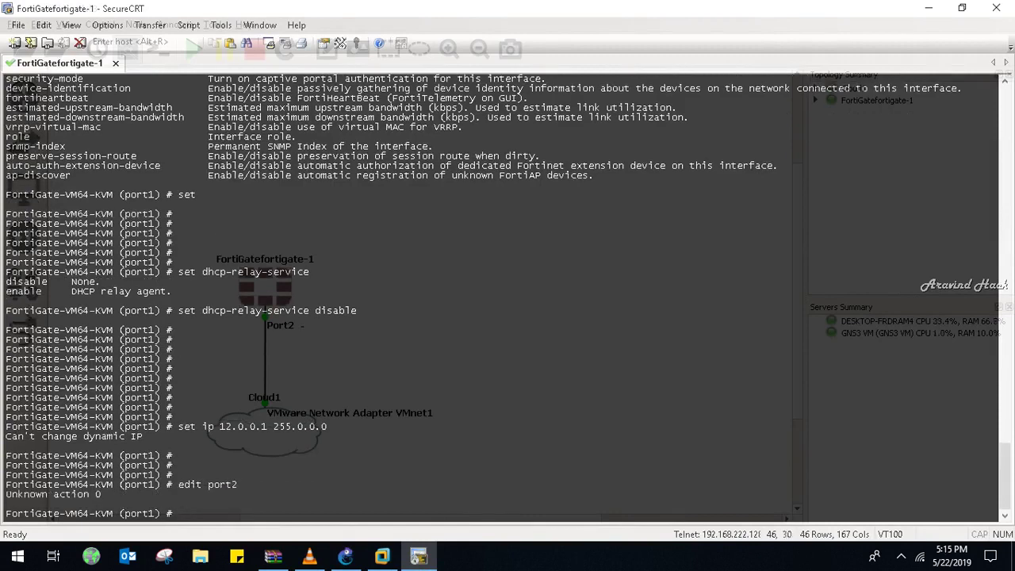
type("exit")
key("Return")
key("Return")
key("Return")
key("Return")
key("Return")
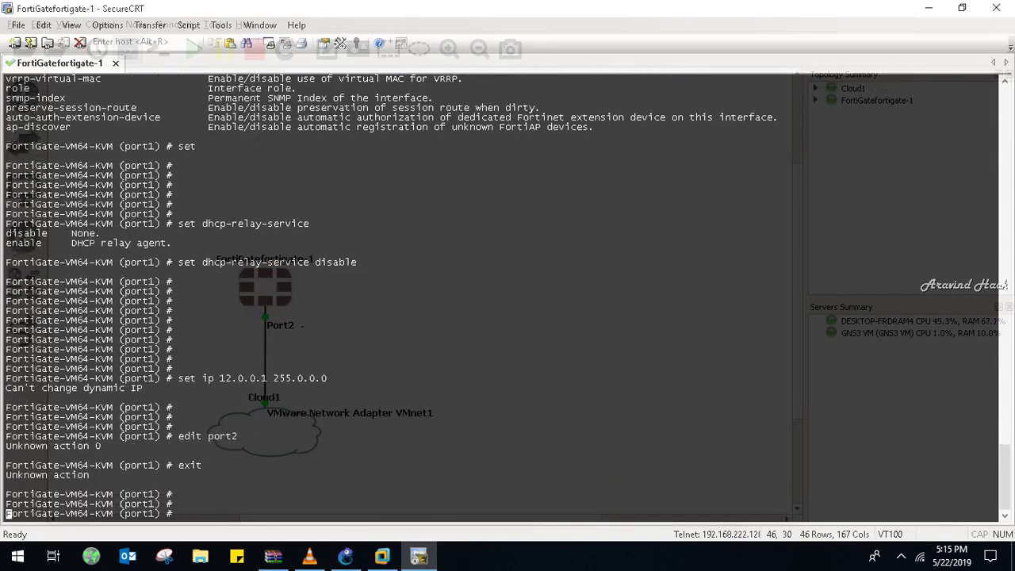
type("back")
key("Return")
key("Return")
key("Return")
key("Return")
key("Return")
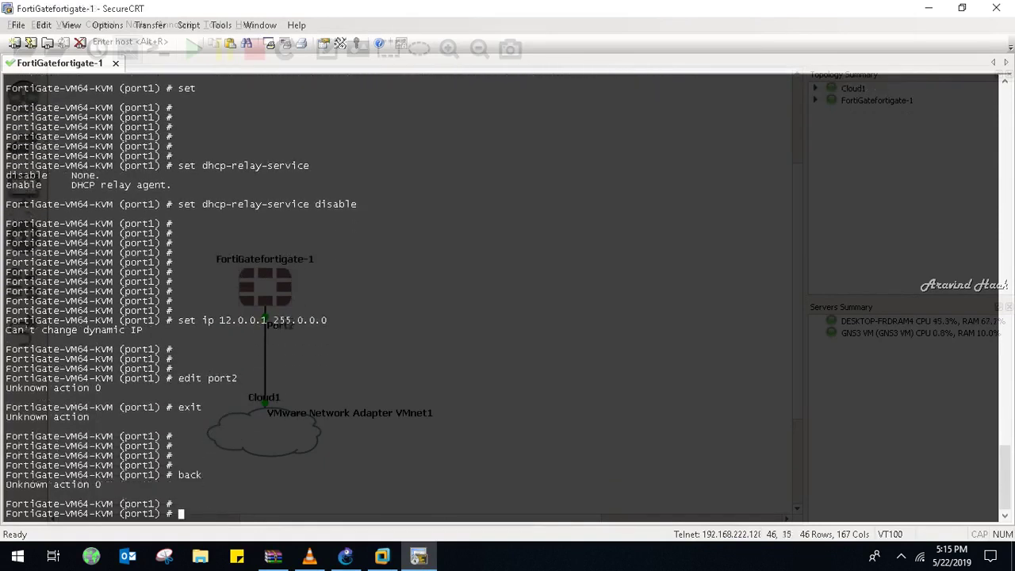
key("Return")
key("Return")
key("Return")
key("Return")
key("Return")
key("Return")
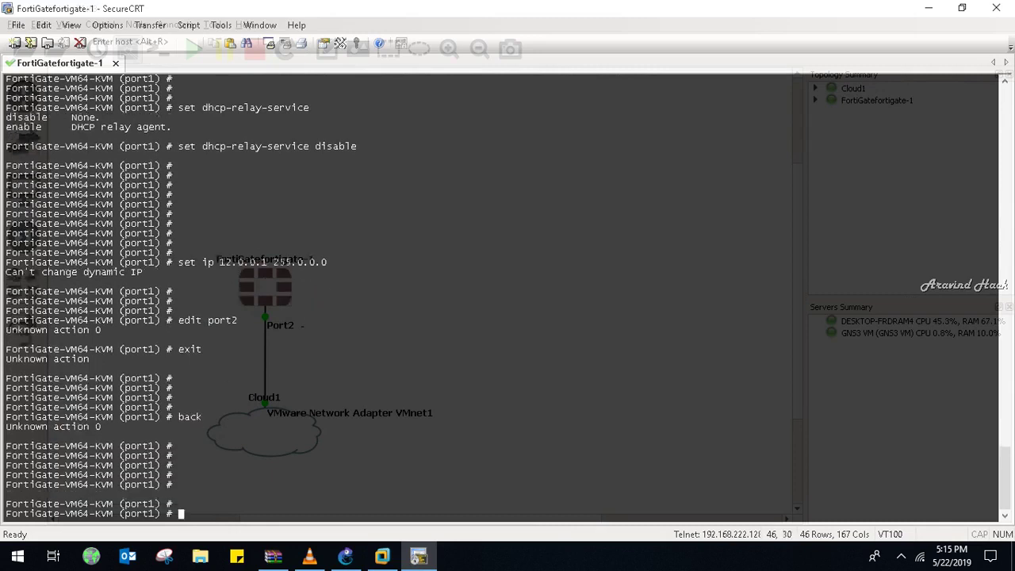
- Rerun config system interface, check ? help, and use end to leave the port settings
type("sytem")
key("BackSpace")
key("BackSpace")
key("BackSpace")
key("BackSpace")
key("BackSpace")
key("BackSpace")
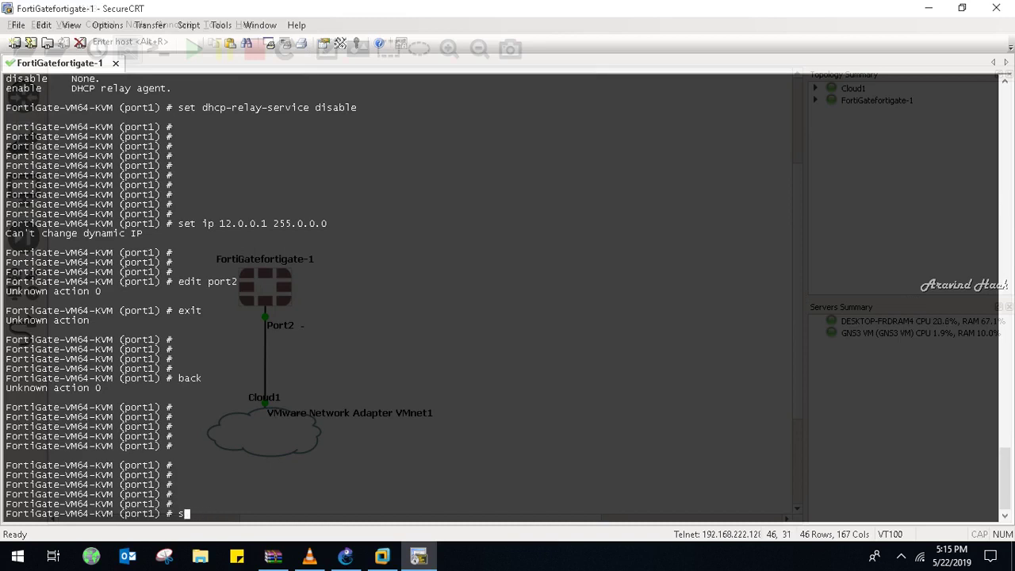
type("config system interface")
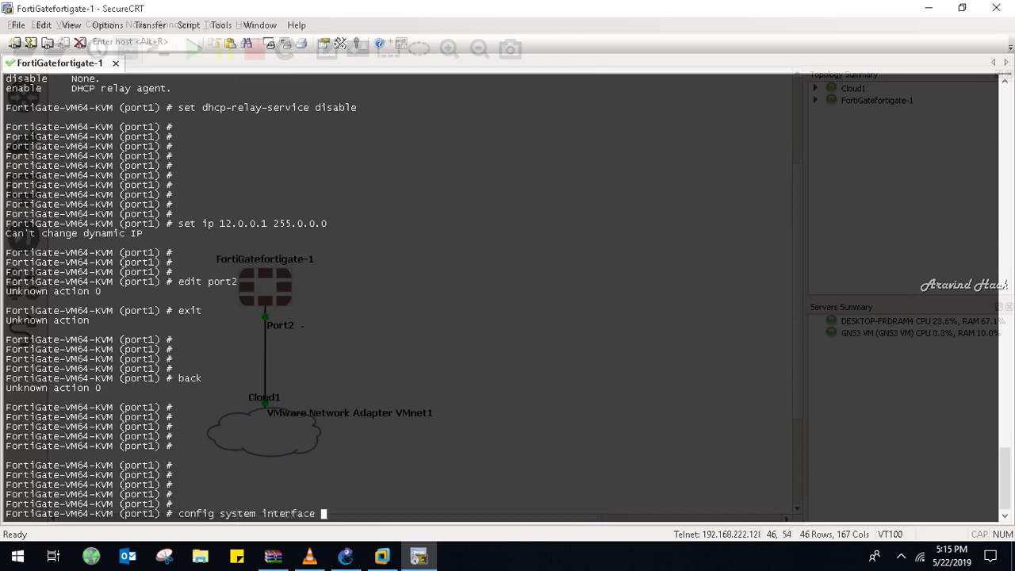
key("Return")
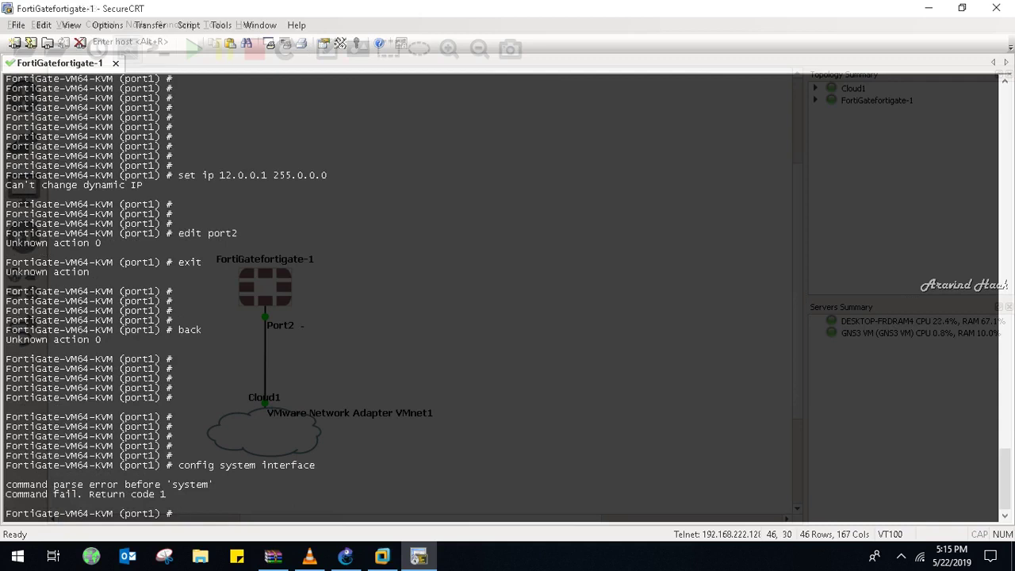
type("s")
type("bac")
type("k")
key("Return")
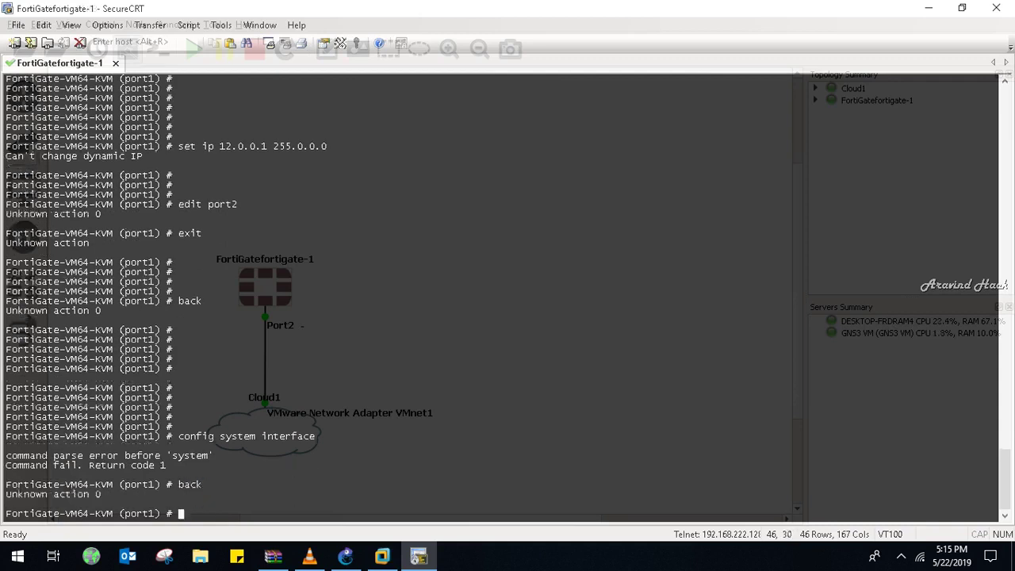
type("?")
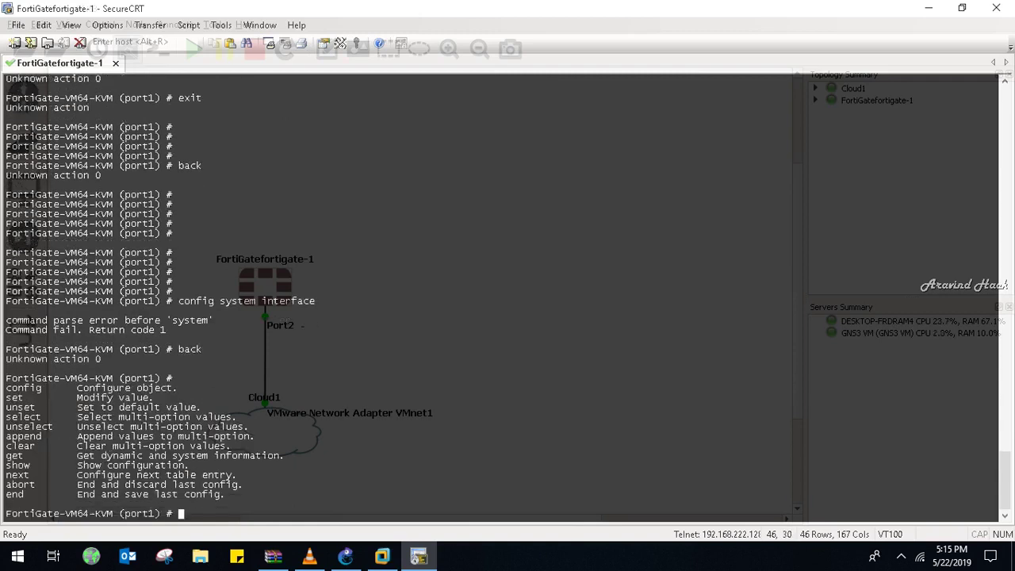
type("end")
key("Return")
key("Return")
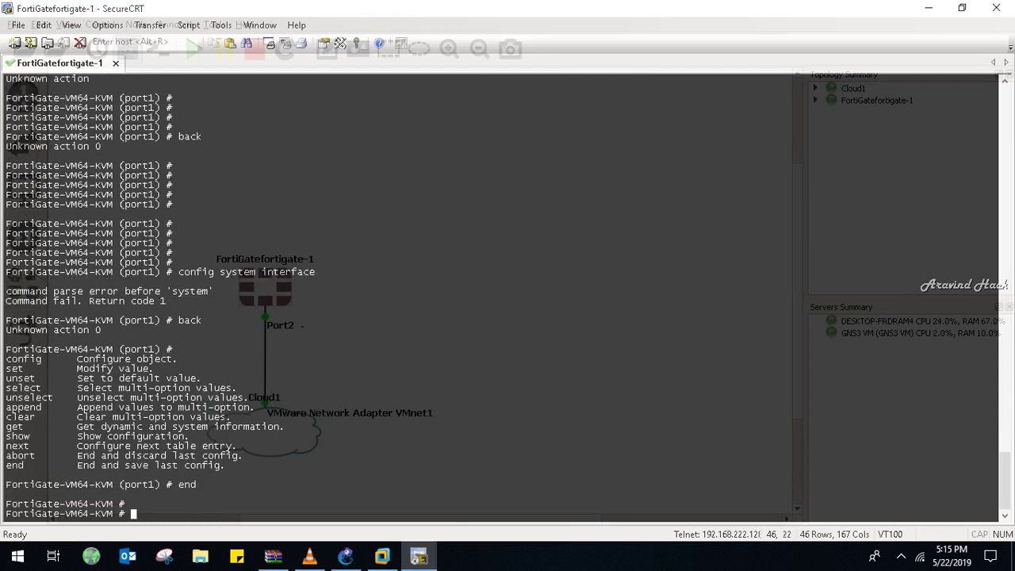
key("Return")
key("Return")
key("Return")
key("Return")
key("Return")
type("config system interface")
- Edit port2, set IP 12.0.0.1 255.0.0.0 and allowaccess https telnet ping
key("Return")
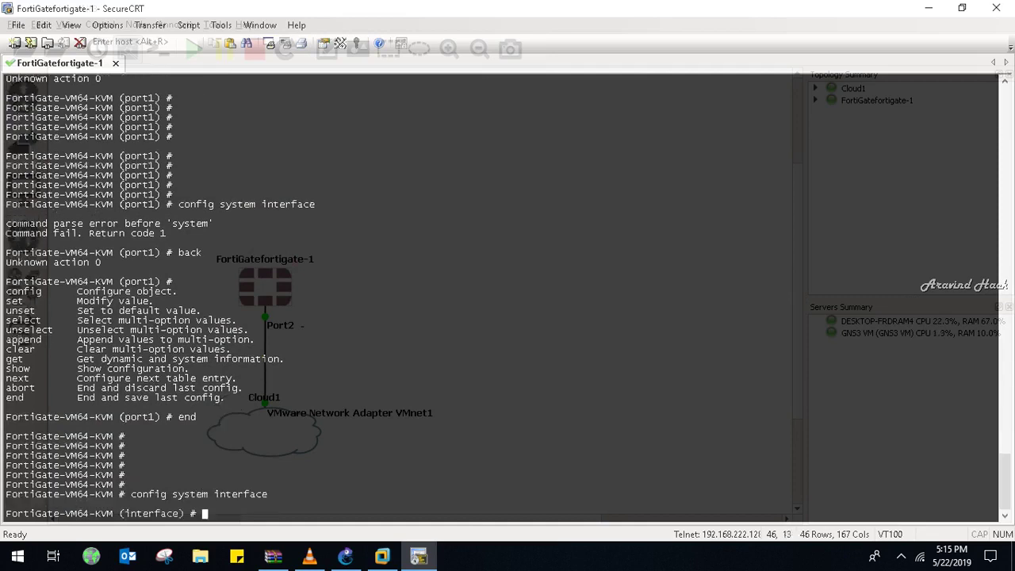
type("edit port2")
key("Return")
key("Return")
key("Return")
key("Return")
key("Return")
type("set ")
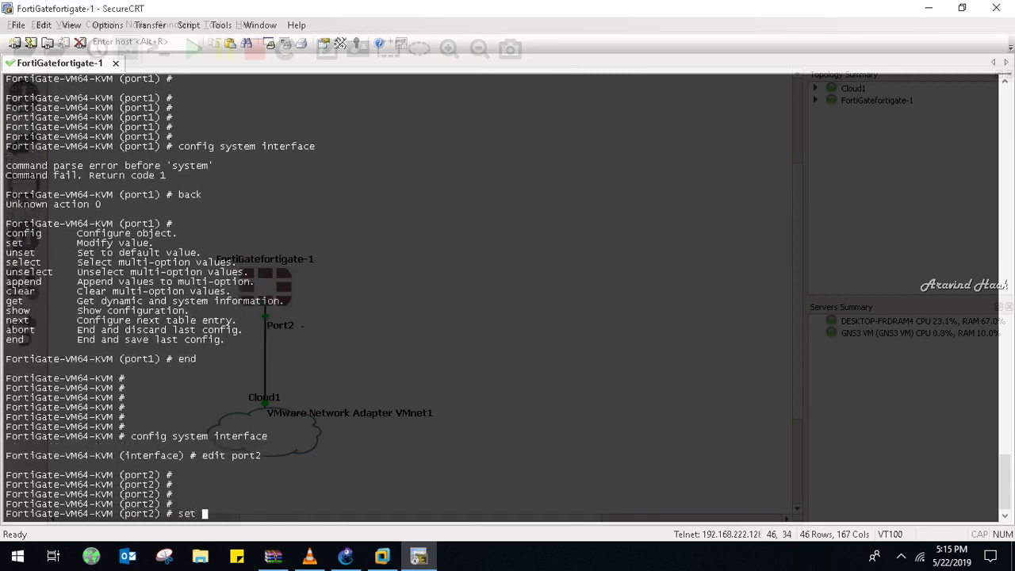
type("ip 12.0.0.1 255.0.0.0")
key("Return")
key("Return")
key("Return")
key("Return")
key("Return")
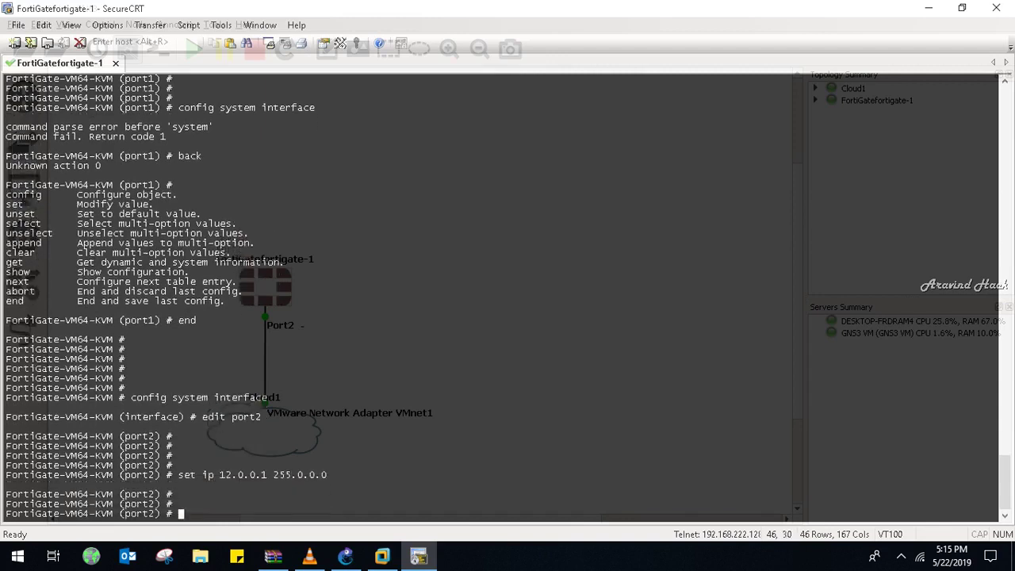
key("Return")
key("Return")
type("set allowaccess ")
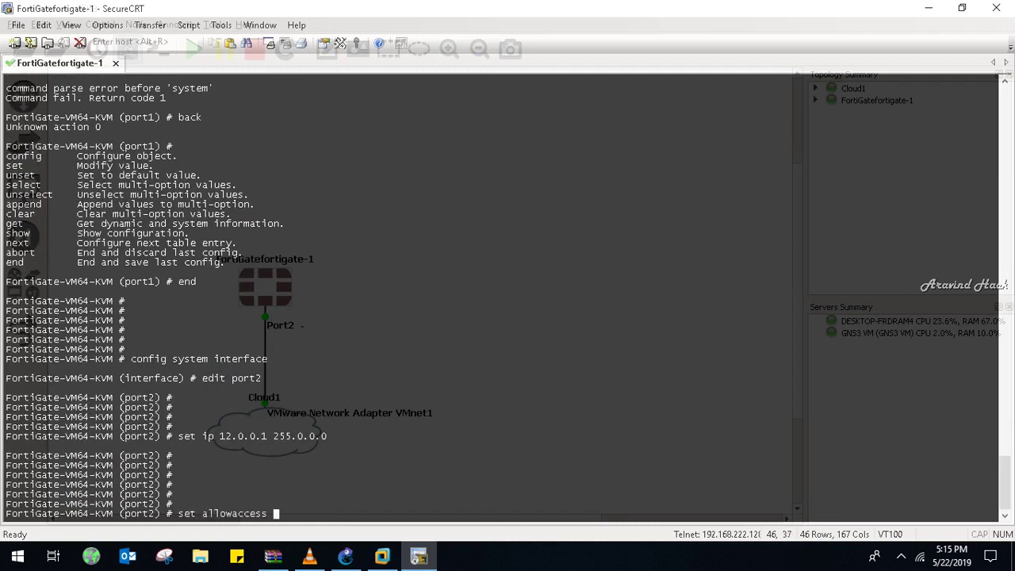
type("https telnet ping")
key("Return")
key("Return")
key("Return")
key("Return")
key("Return")
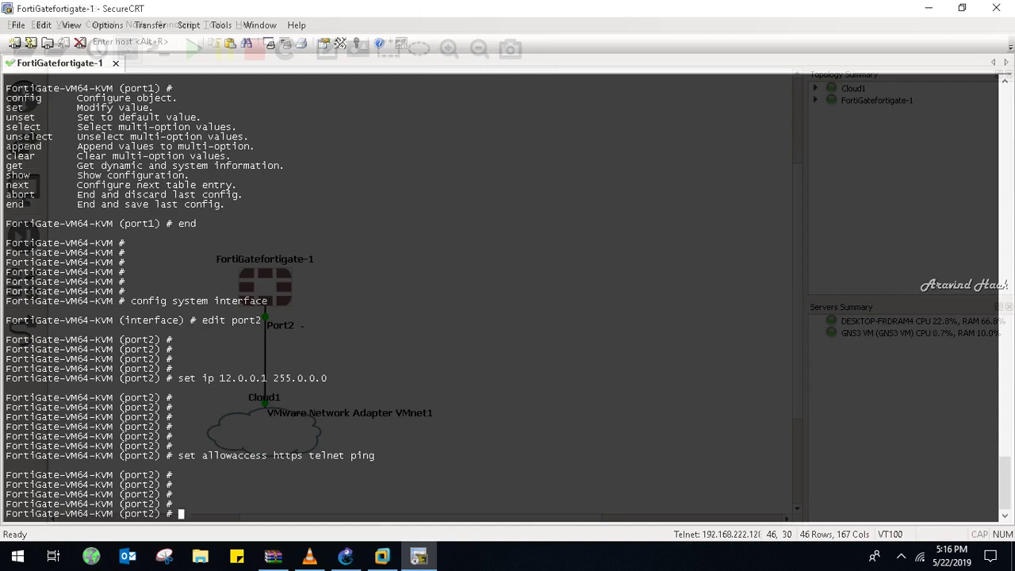
- Save port2's settings with end
type("show sy")
key("BackSpace")
key("BackSpace")
key("BackSpace")
key("BackSpace")
key("BackSpace")
key("BackSpace")
key("BackSpace")
type("end")
key("Return")
key("Return")
key("Return")
key("Return")
- Run show system interface port2 to confirm its config, then switch to the XP client
type("sh")
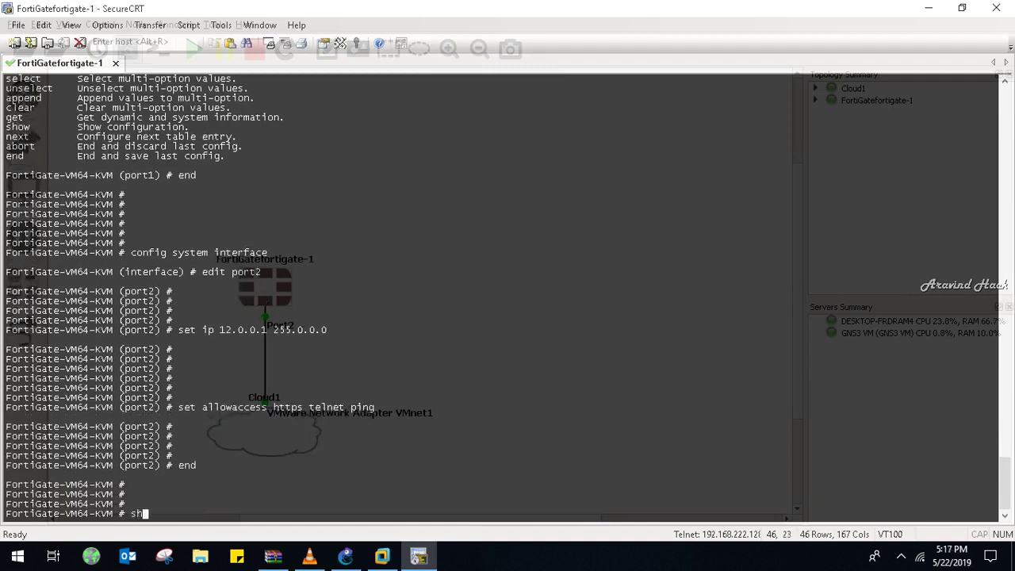
type("ow system interface")
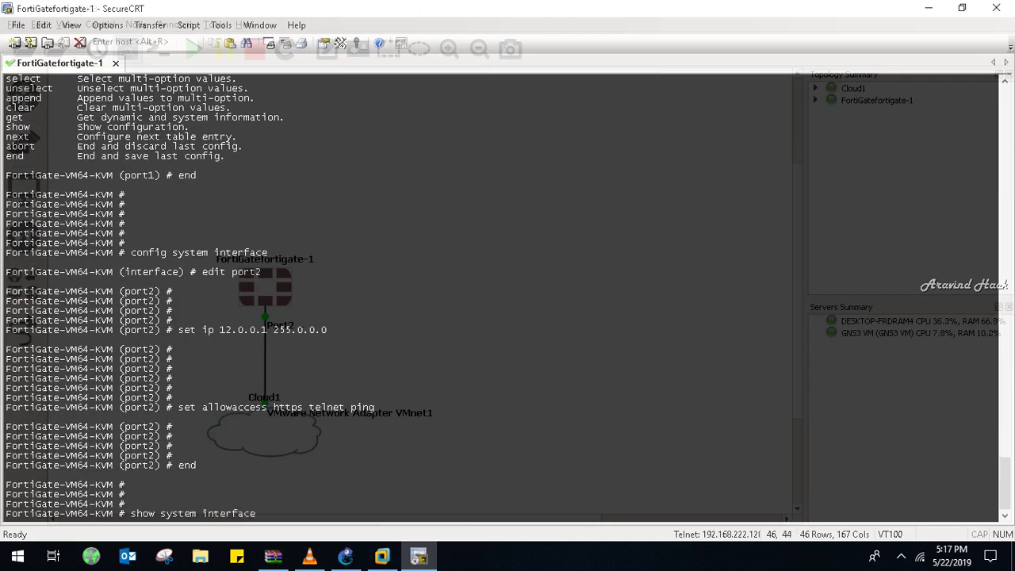
type(" port1")
key("BackSpace")
key("BackSpace")
key("BackSpace")
key("BackSpace")
key("BackSpace")
type("2")
key("BackSpace")
type("port2")
key("Return")
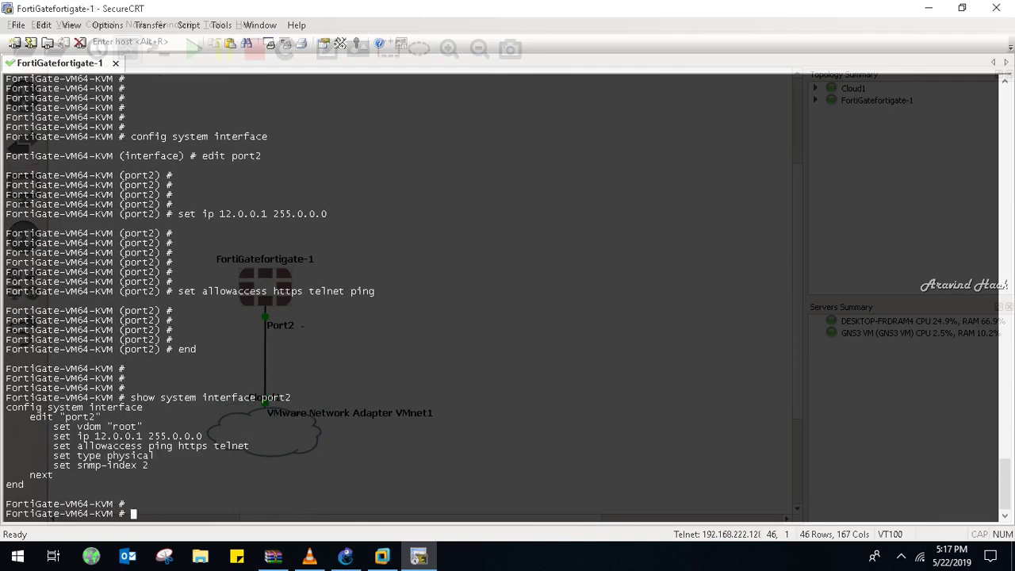
left_click(383, 556)
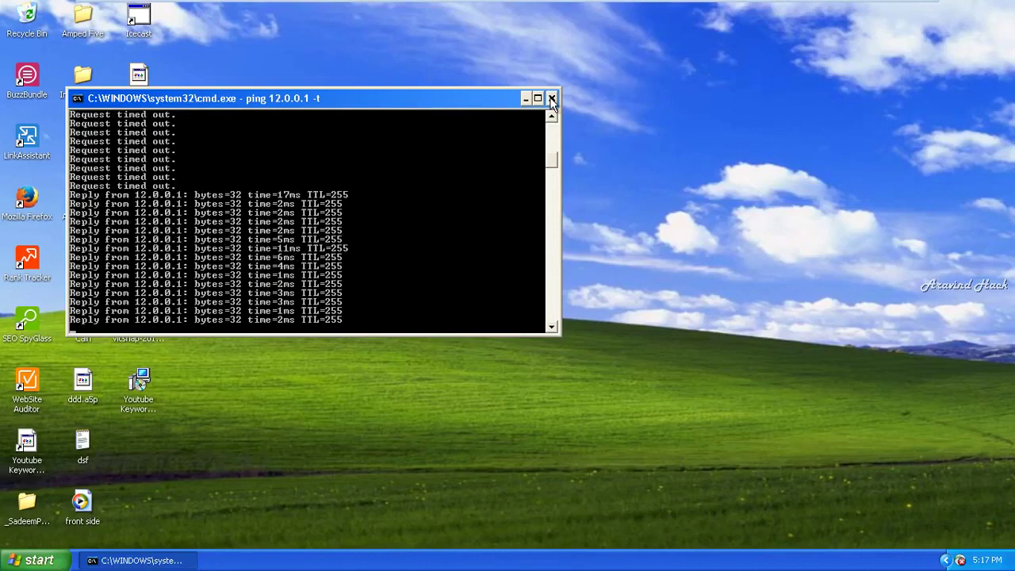
- Launch Firefox from the XP desktop while ping 12.0.0.1 -t keeps running
left_click(48, 212)
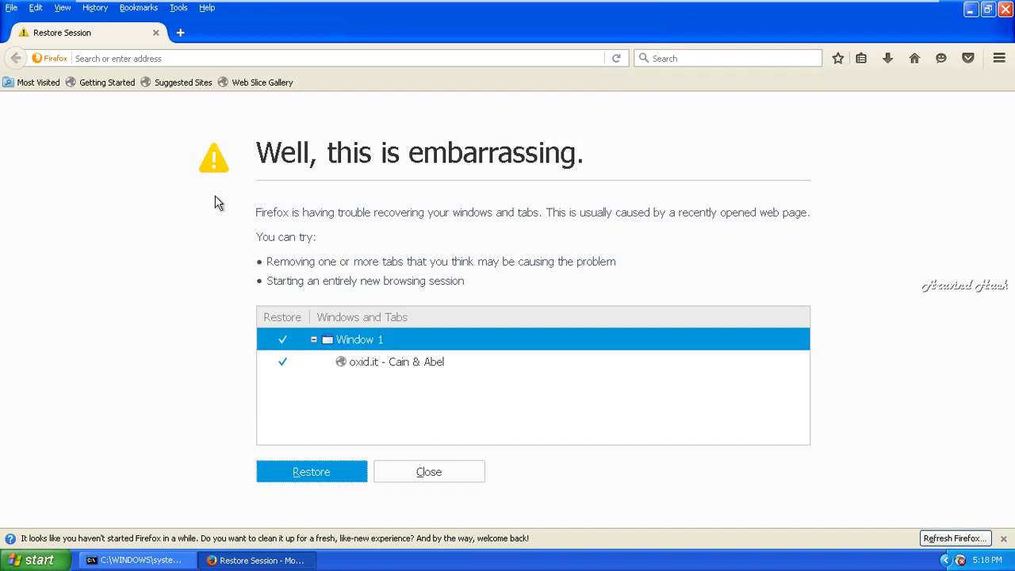
left_click(236, 59)
type("https:/")
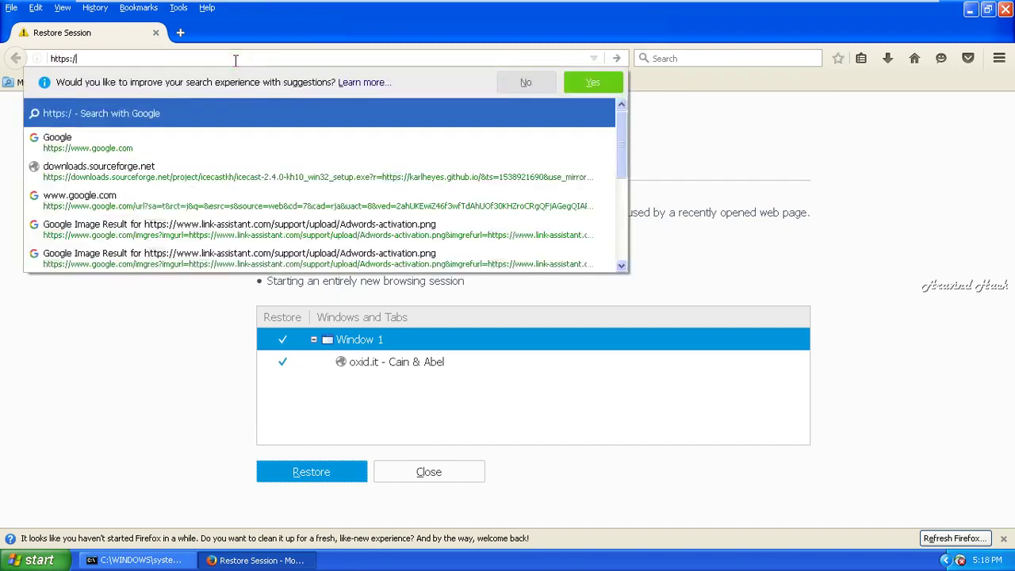
type("/12.0.0.1")
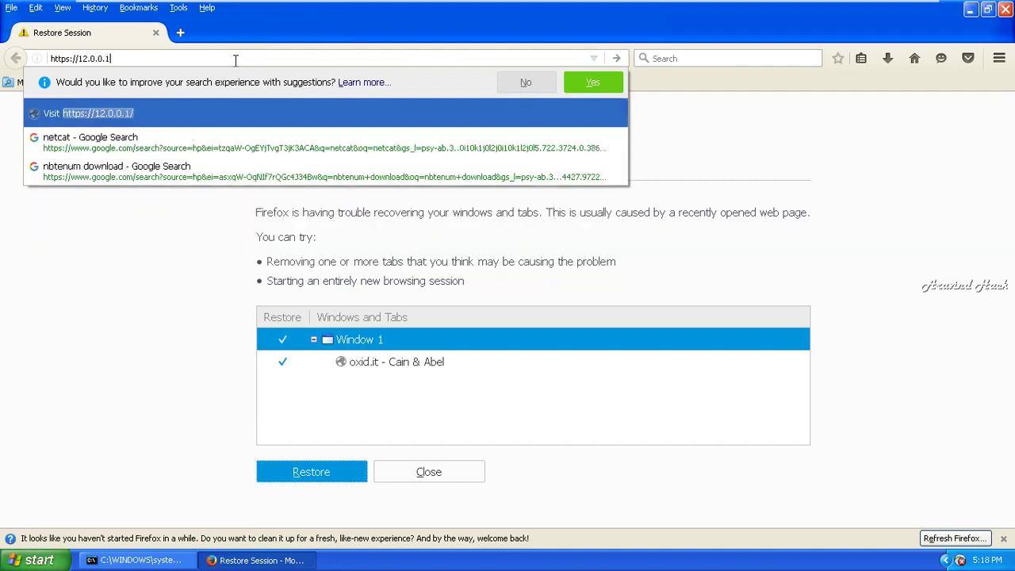
key("Return")
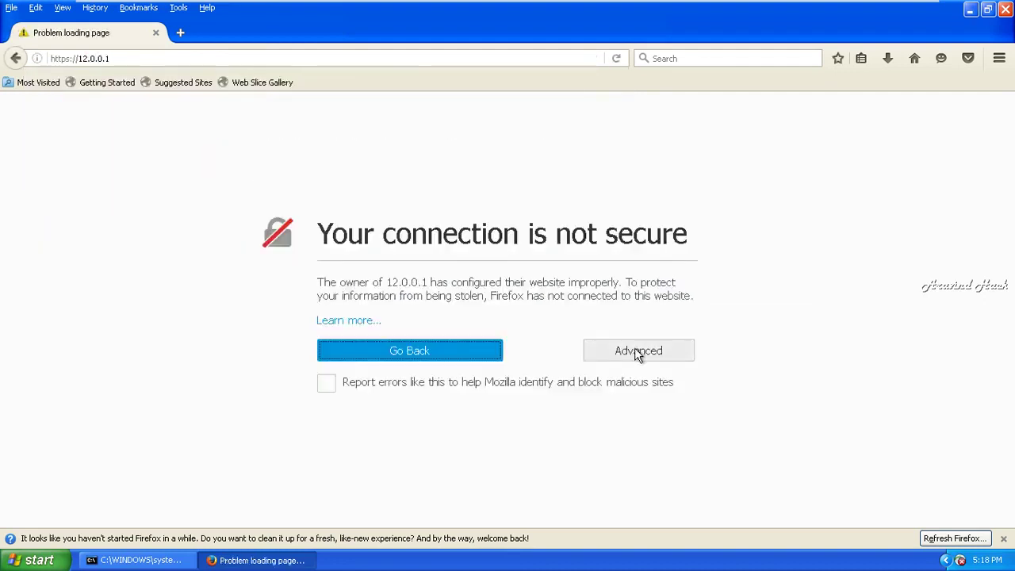
left_click(635, 350)
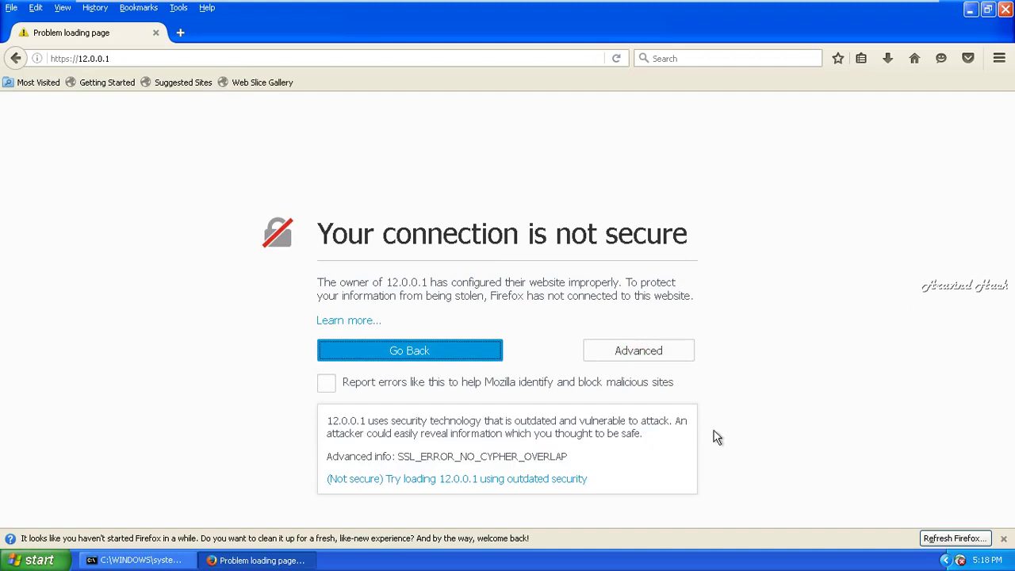
left_click(418, 480)
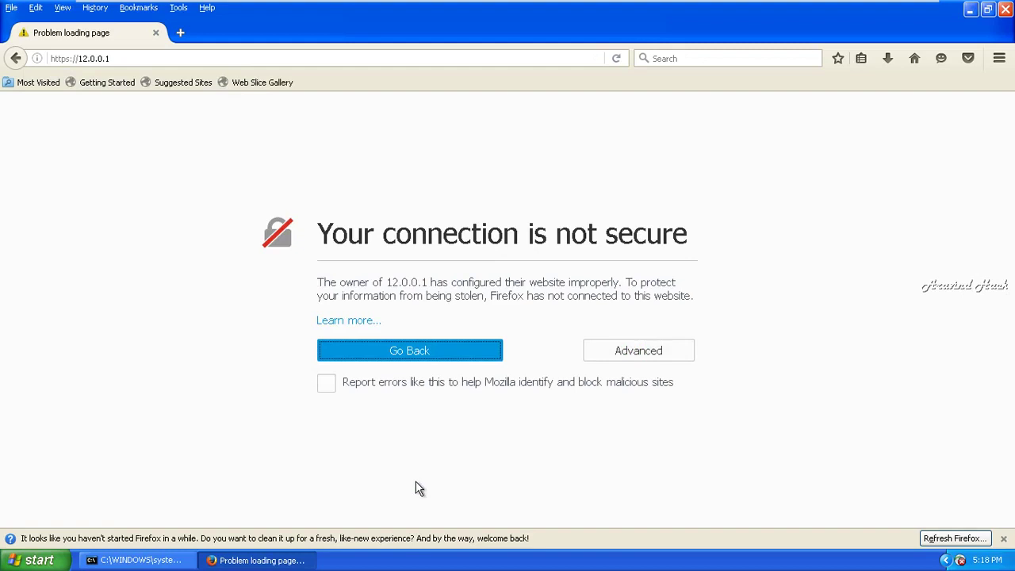
left_click(646, 342)
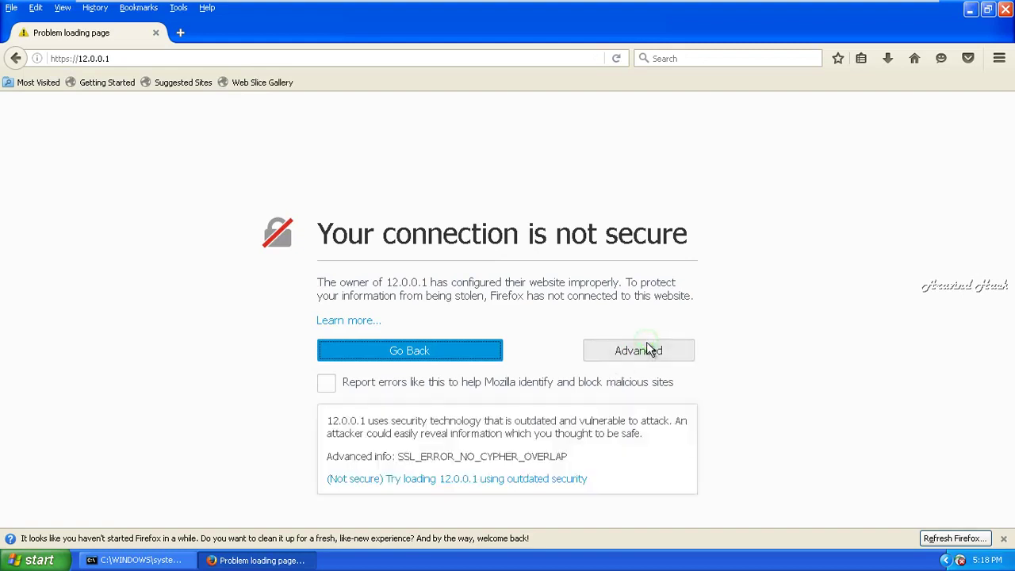
left_click_drag(1010, 270, 1011, 383)
left_click(283, 52)
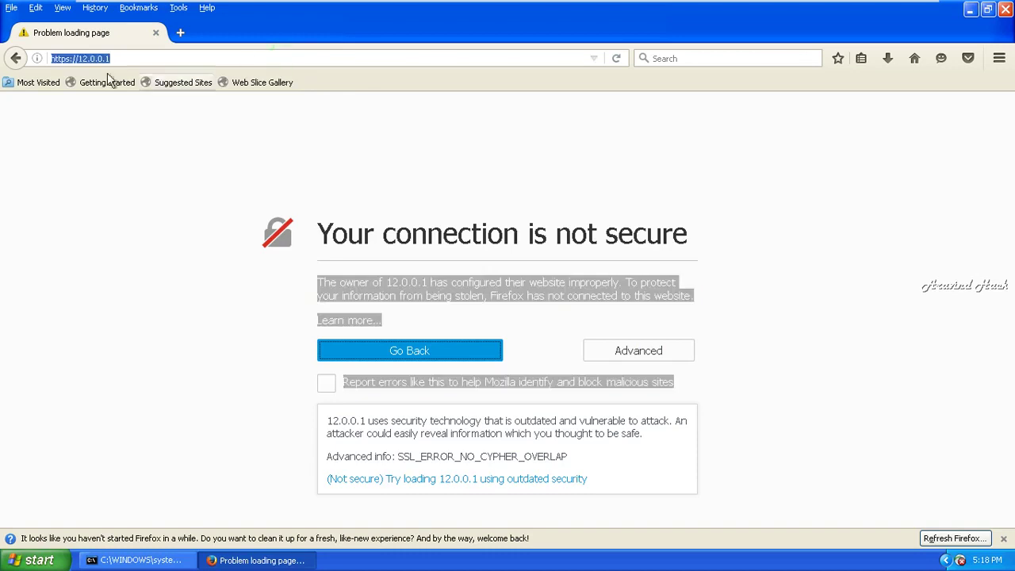
right_click(80, 63)
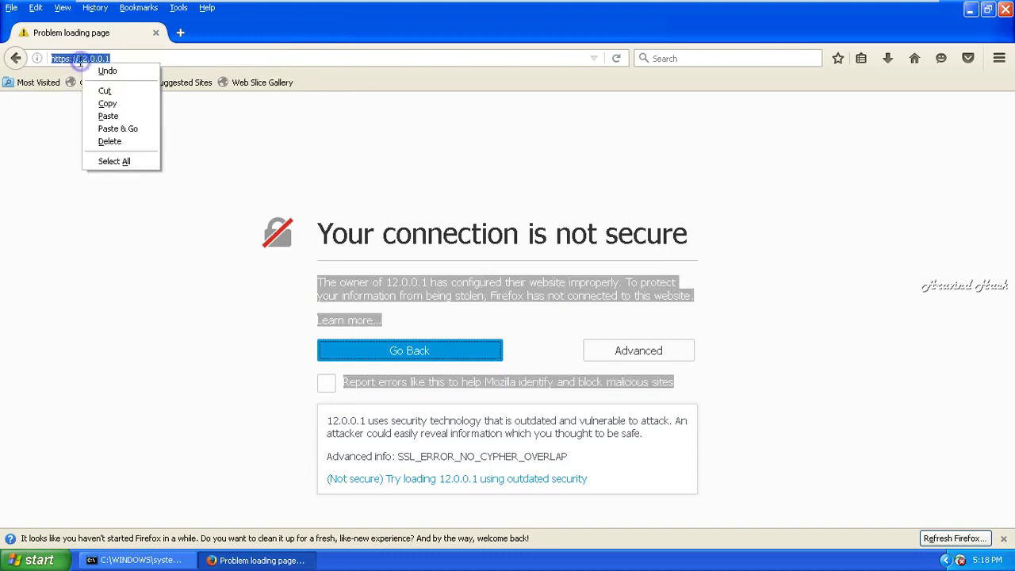
left_click(107, 104)
left_click(1004, 9)
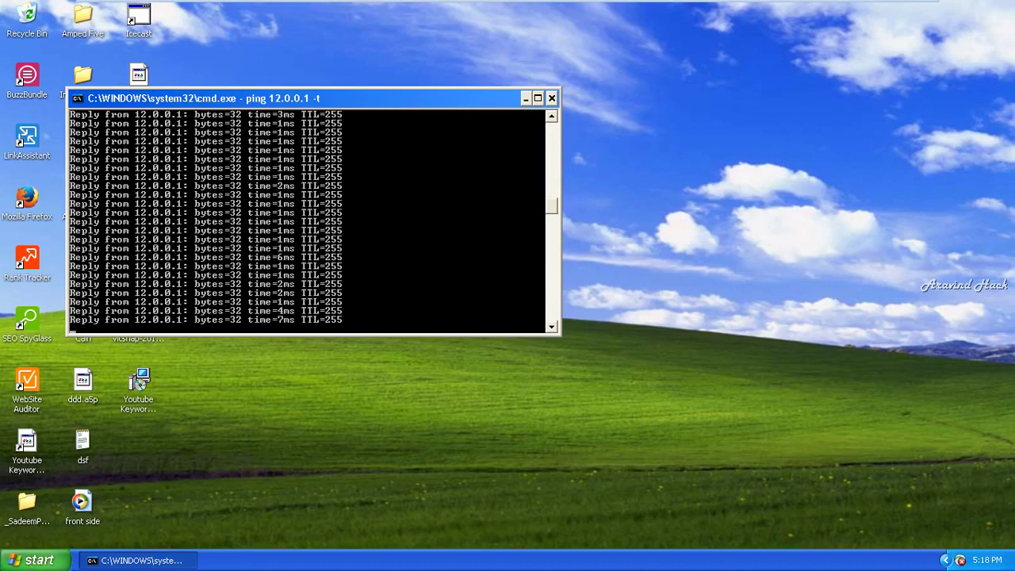
- Launch Internet Explorer, go to the home page, postpone IE8 setup and resize the window
left_click(7, 565)
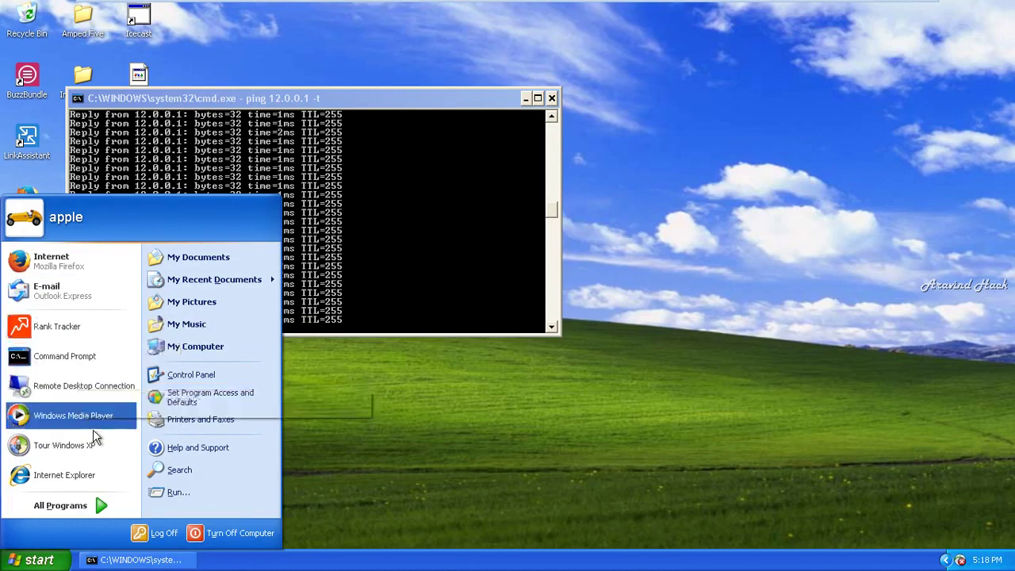
left_click(103, 478)
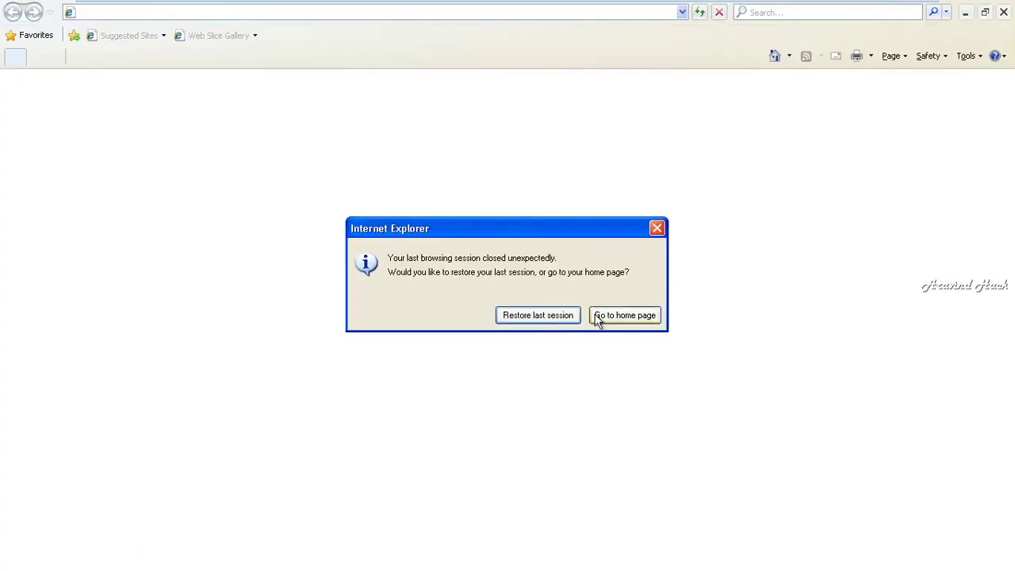
left_click(599, 316)
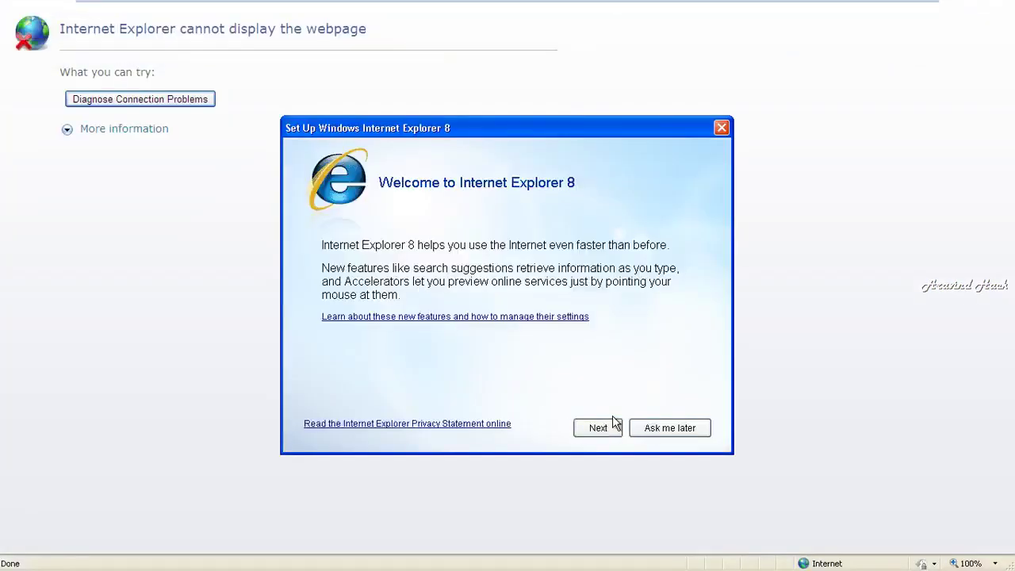
left_click(664, 428)
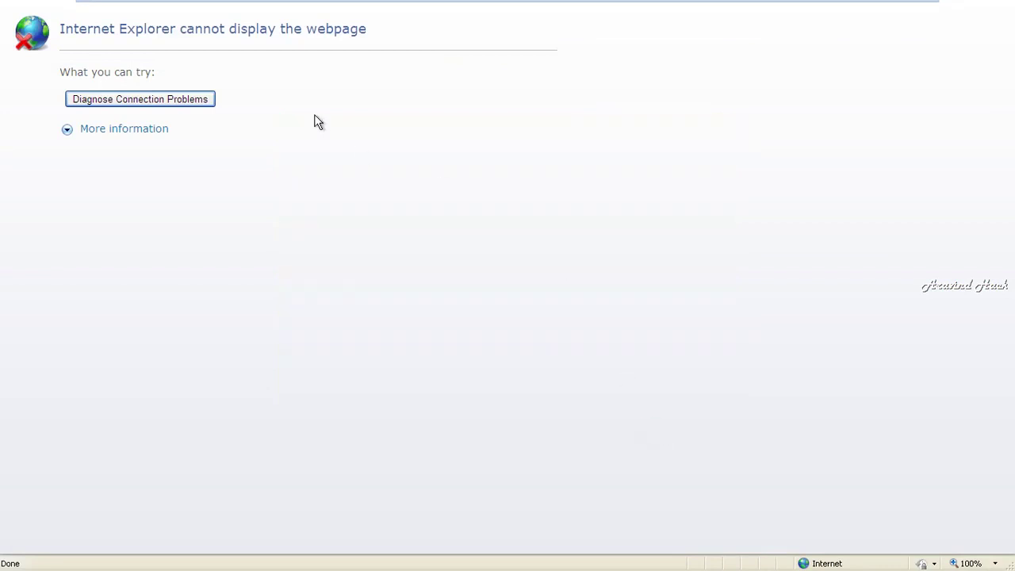
mouse_move(976, 17)
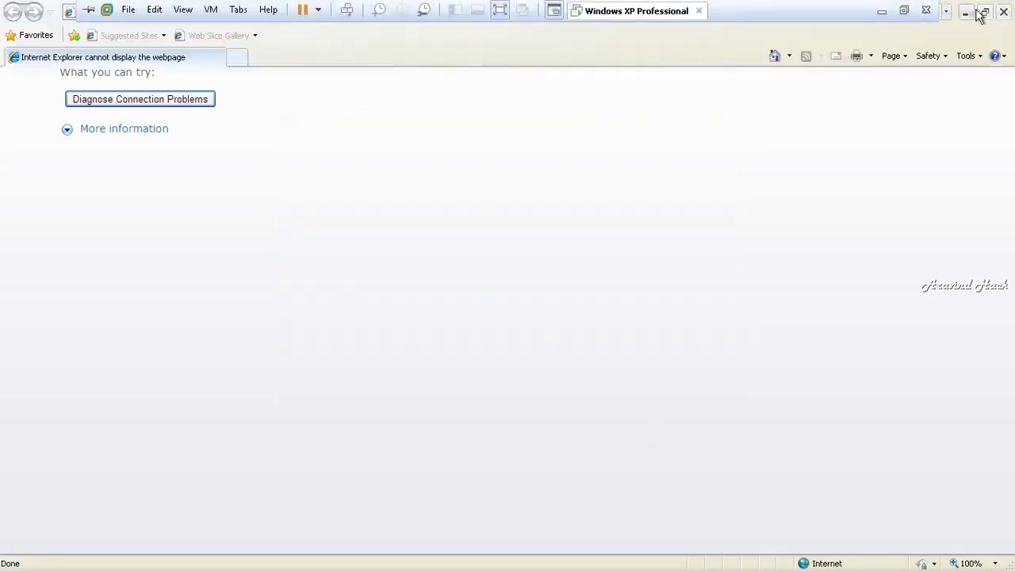
left_click(980, 16)
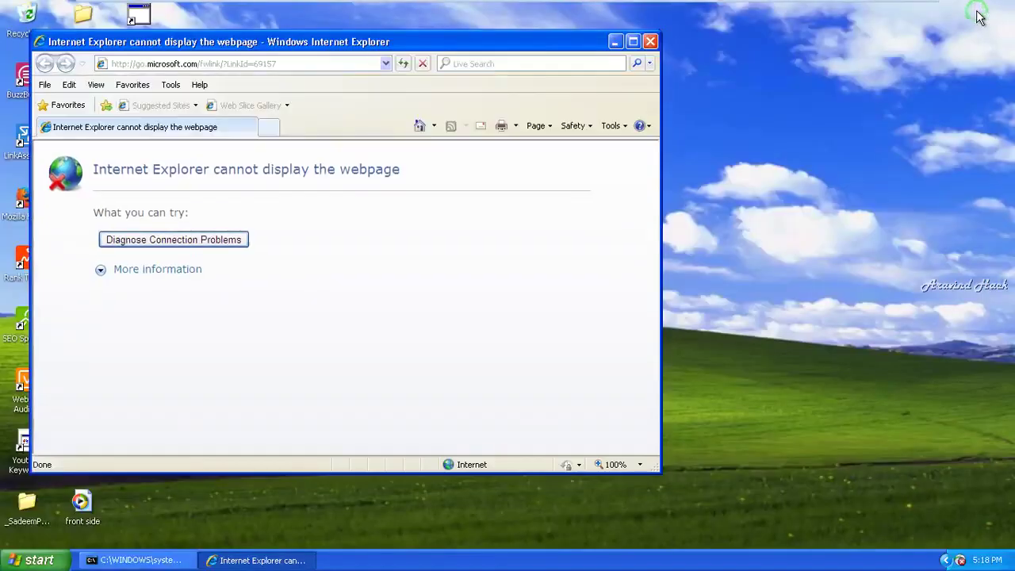
left_click(301, 63)
key("ctrl+v")
key("Return")
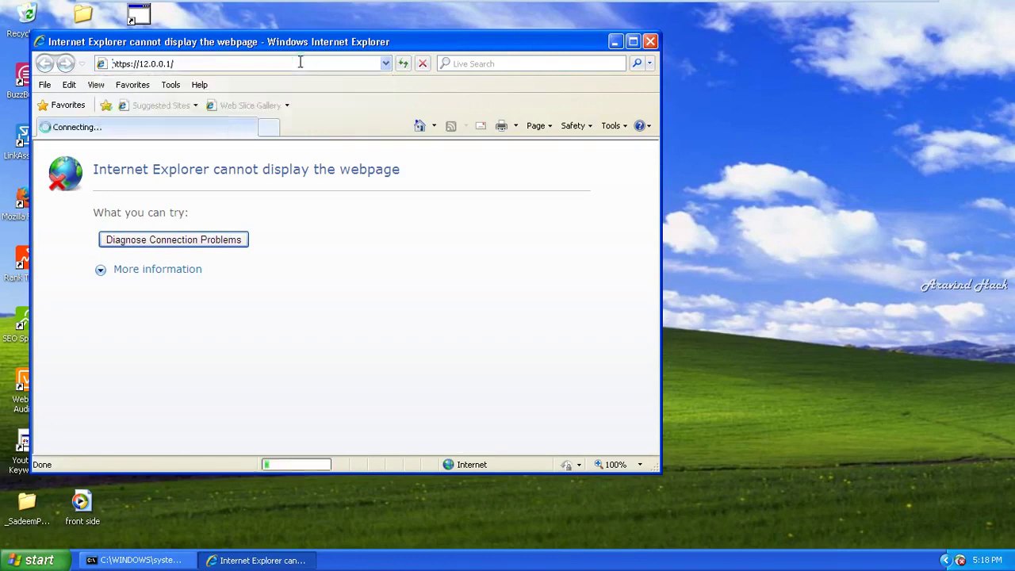
left_click(182, 271)
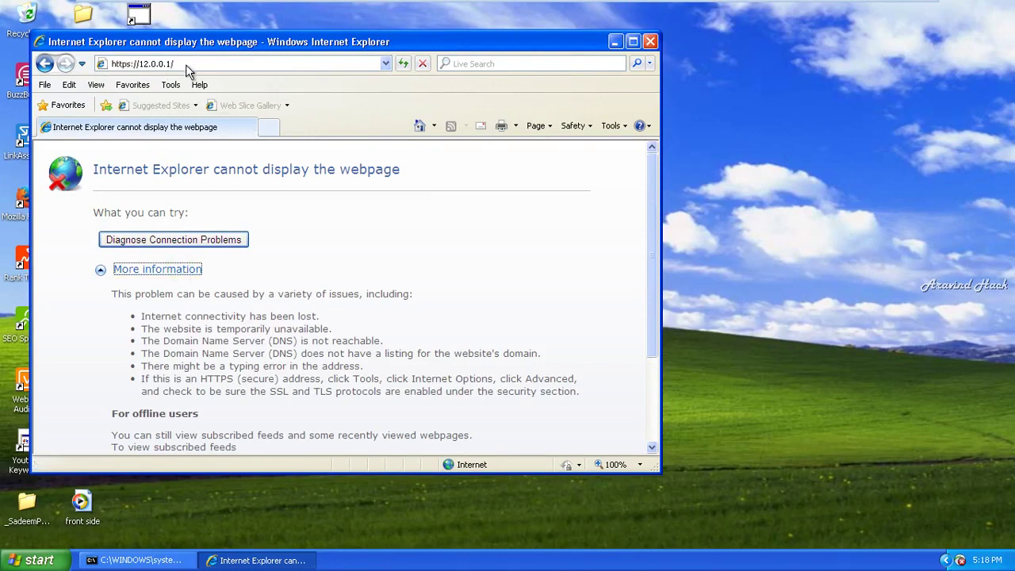
key("Return")
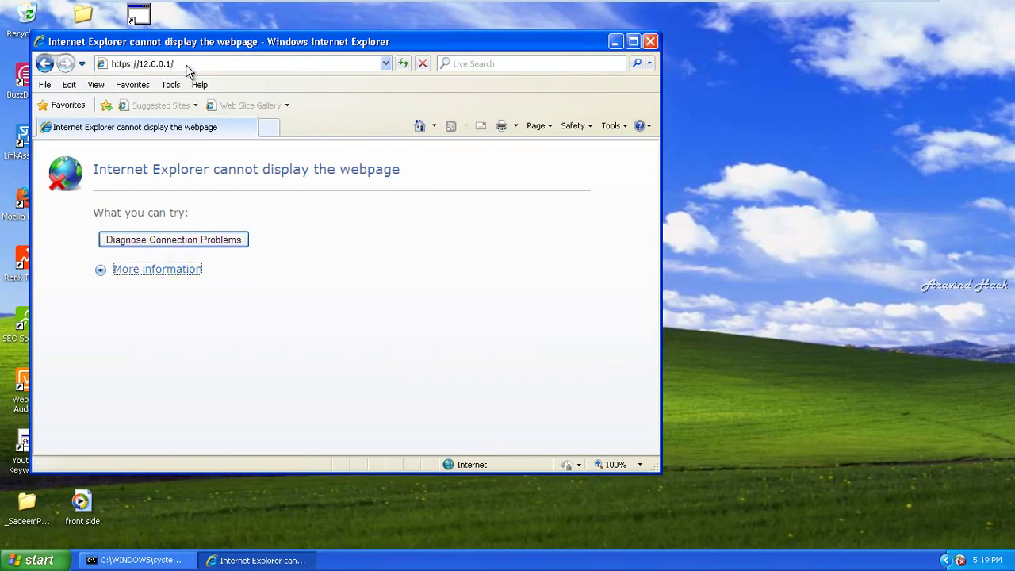
left_click(402, 63)
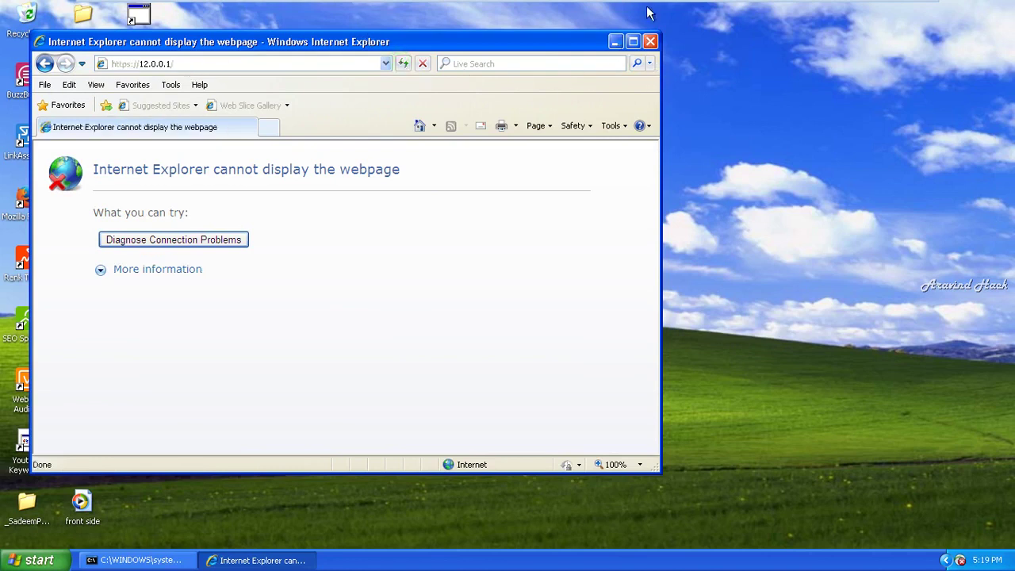
left_click(648, 42)
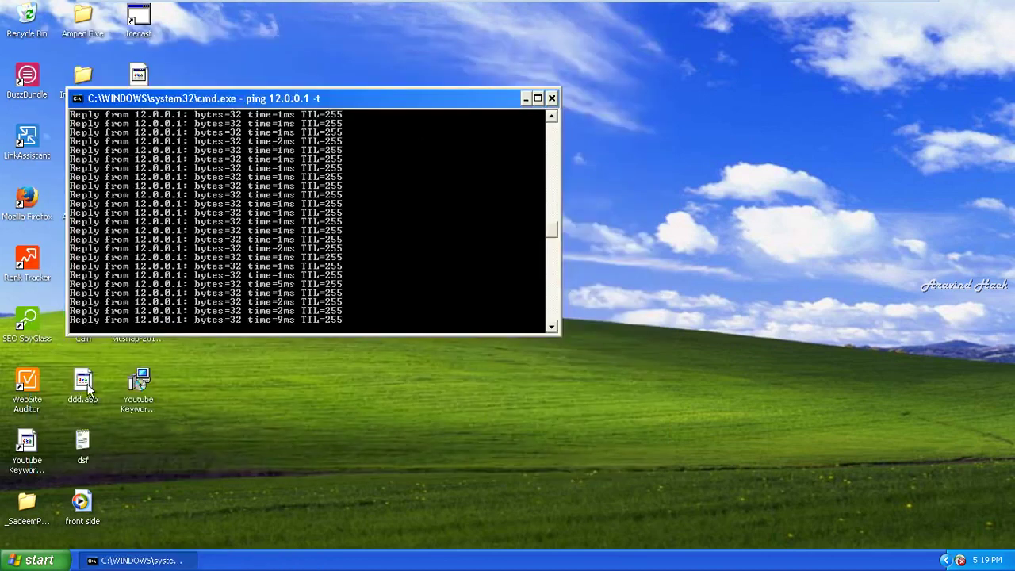
left_click(31, 224)
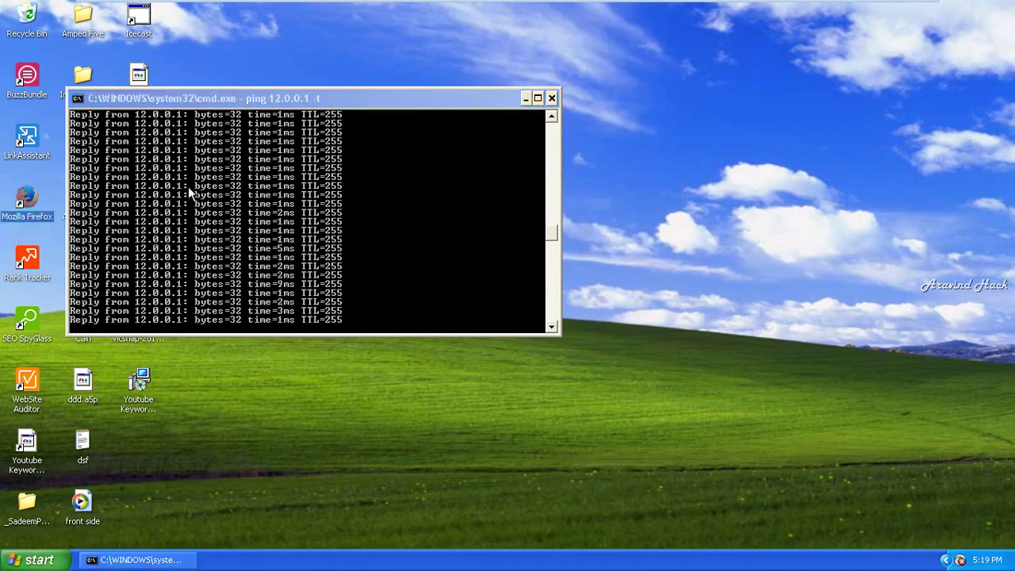
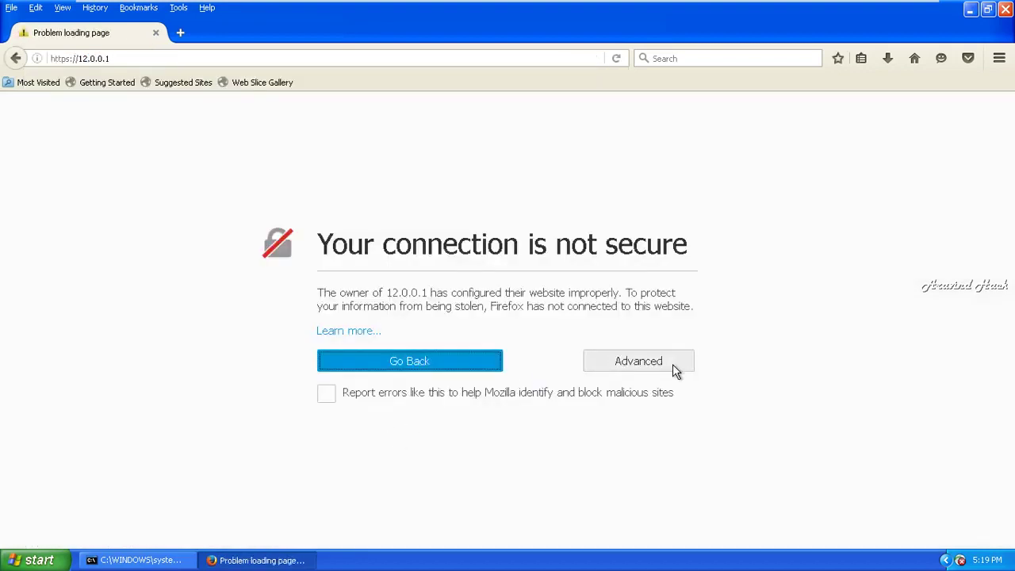
left_click(672, 364)
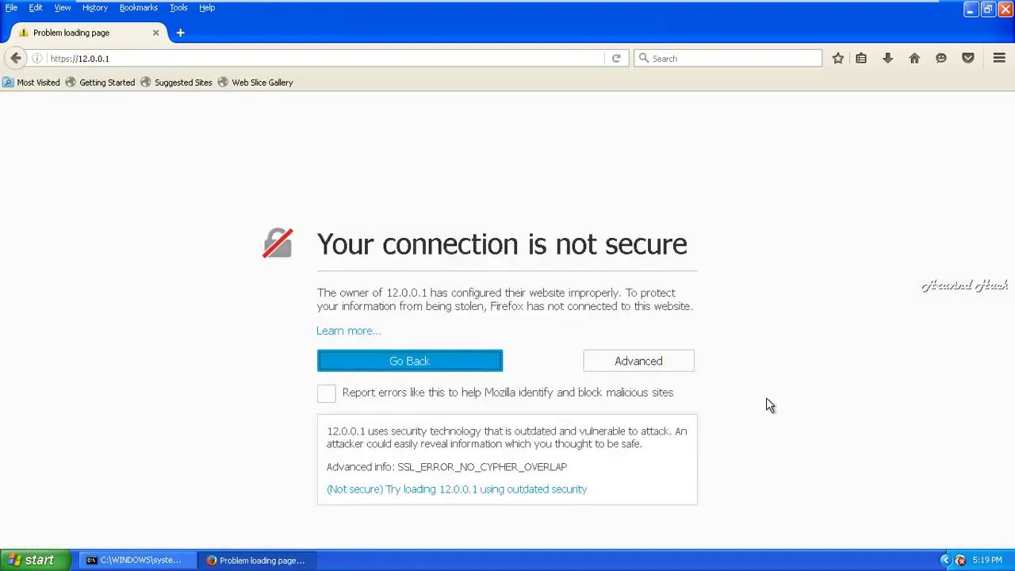
left_click(570, 489)
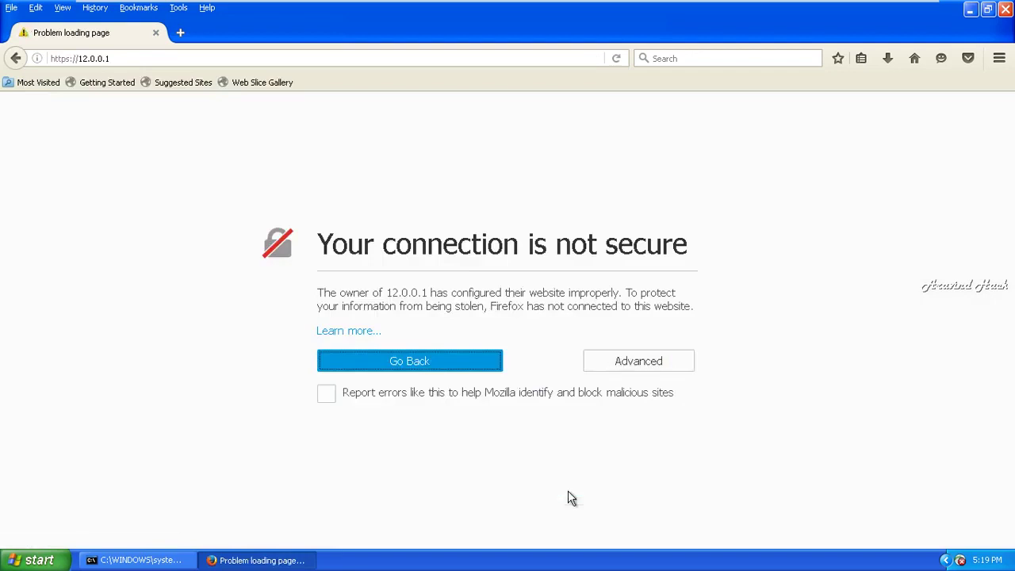
left_click(654, 362)
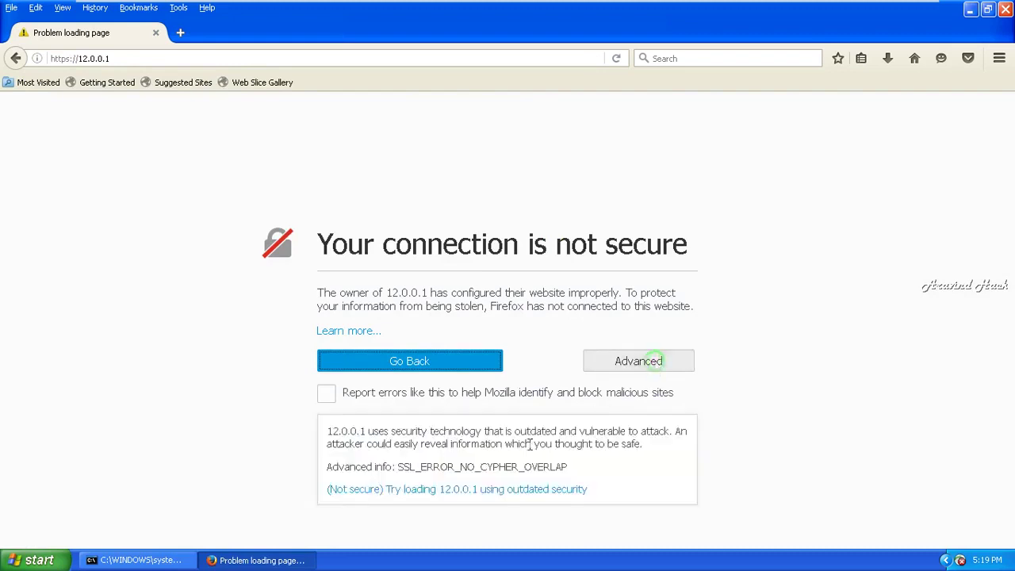
left_click(475, 490)
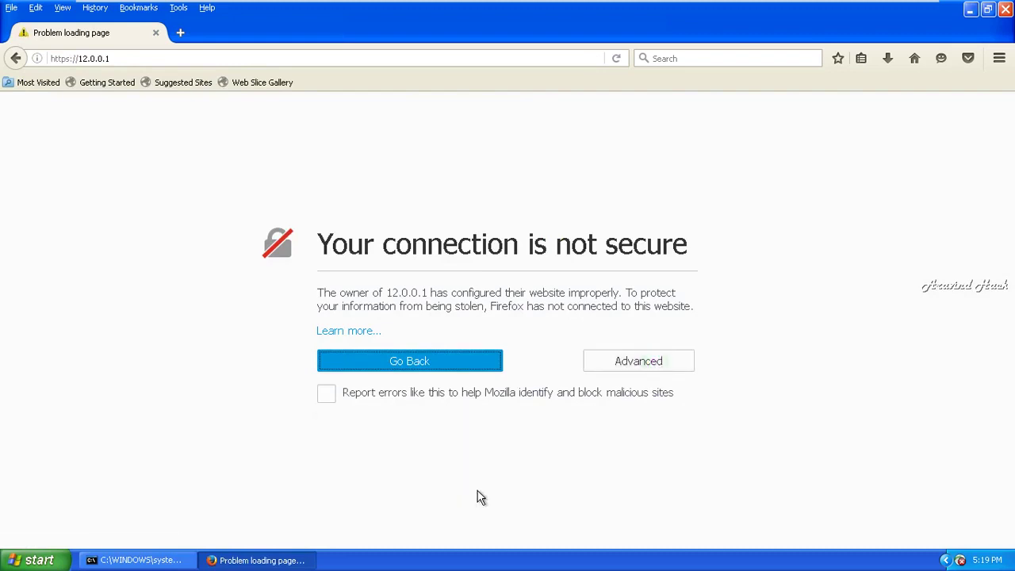
left_click(1004, 16)
- Leave the XP virtual machine's full screen and bring the FortiGate SecureCRT session forward
mouse_move(856, 5)
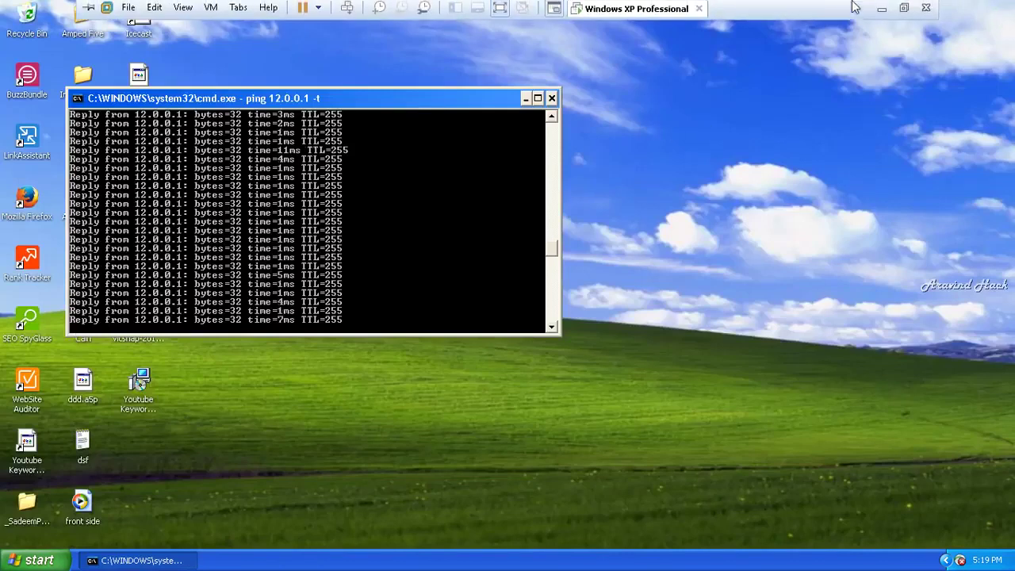
left_click(877, 10)
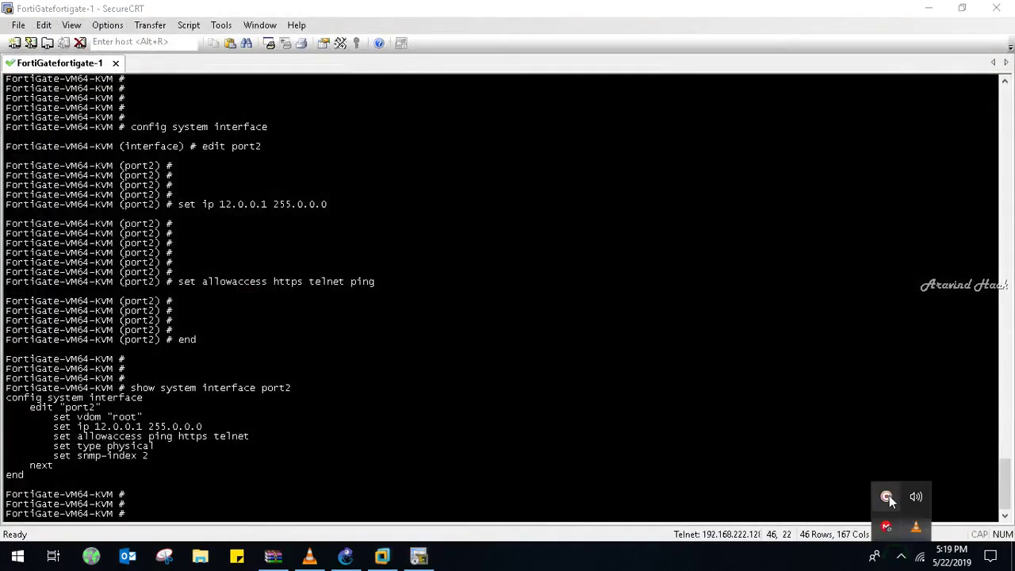
mouse_move(888, 498)
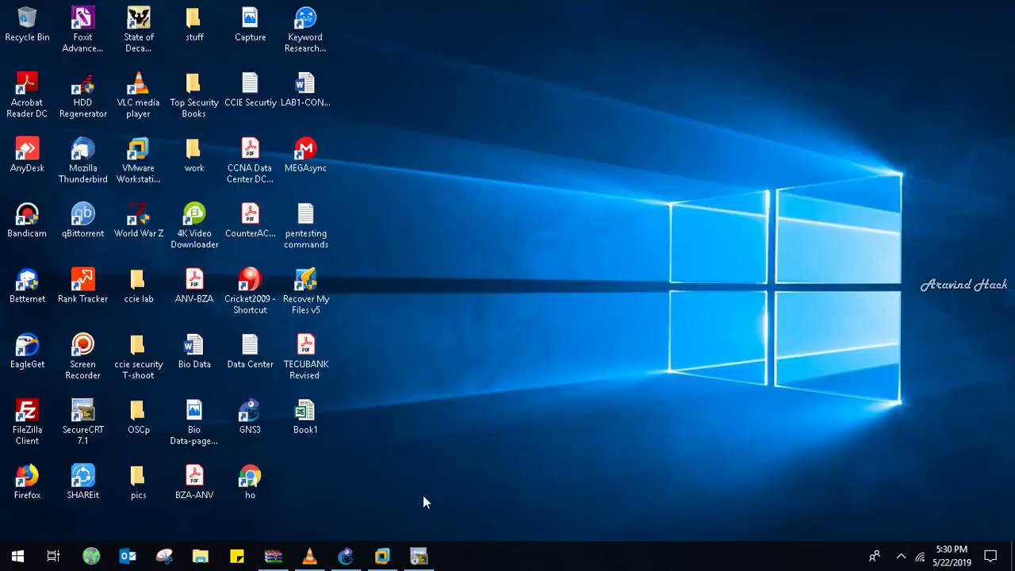
left_click(419, 555)
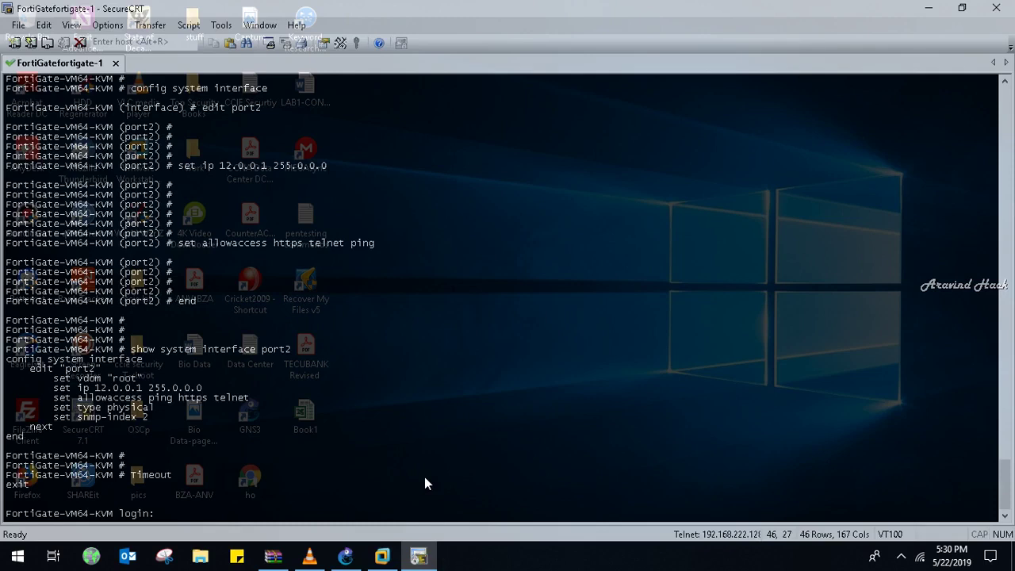
- Log back in to the timed-out FortiGate CLI as admin
type("admin")
key("Return")
key("Return")
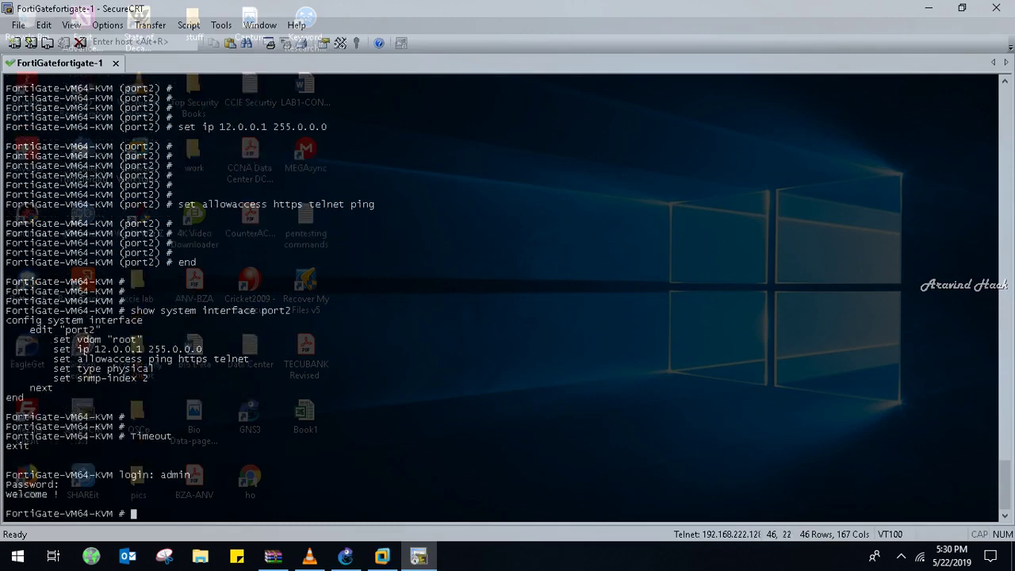
key("Return")
key("Return")
key("Return")
key("Return")
key("Return")
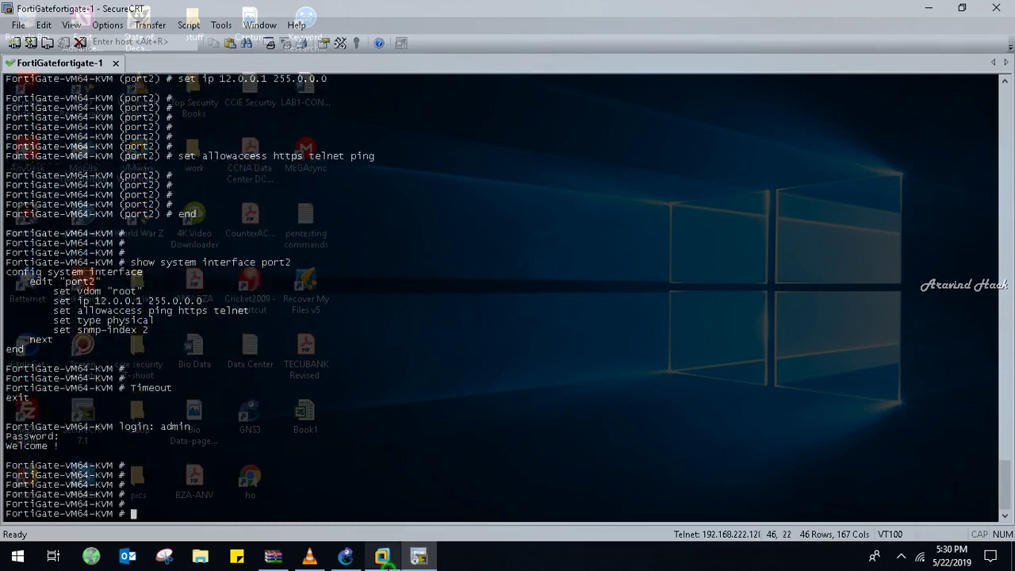
left_click(382, 555)
- Ping 12.0.0.1 from the Windows 7 Command Prompt, confirm 4/4 replies, then close it
left_click(247, 554)
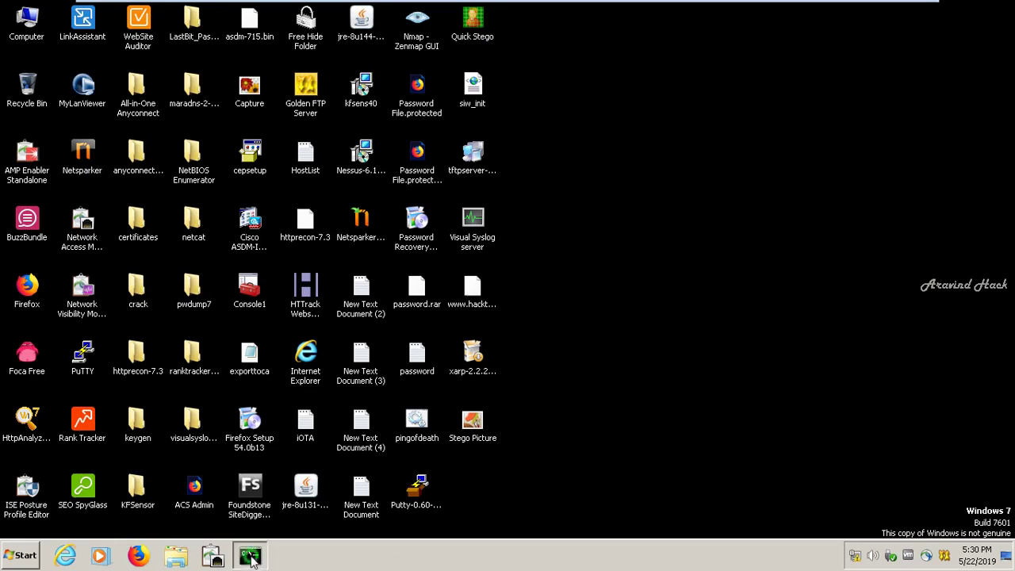
type("ping 12.0.0.1")
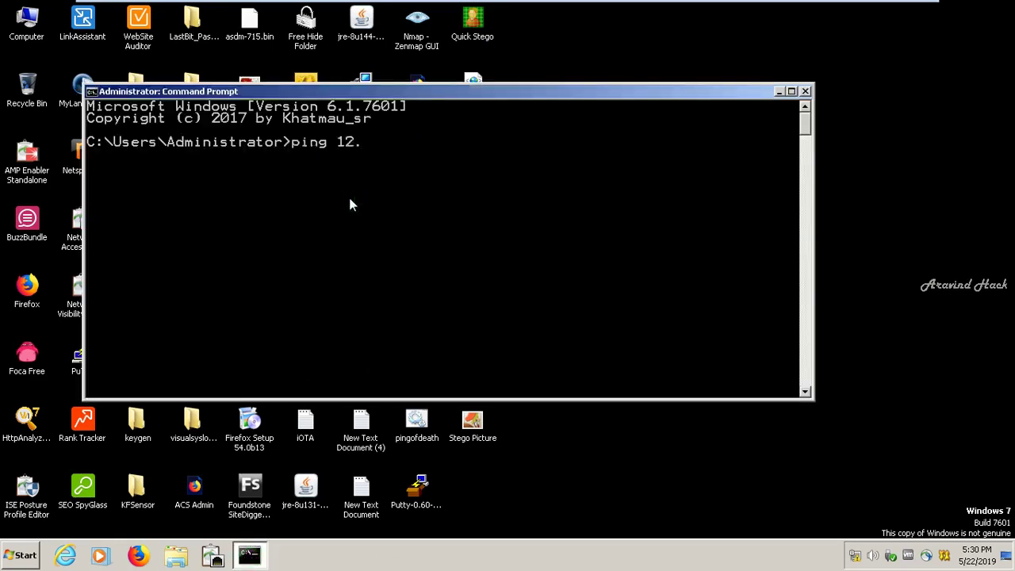
key("Return")
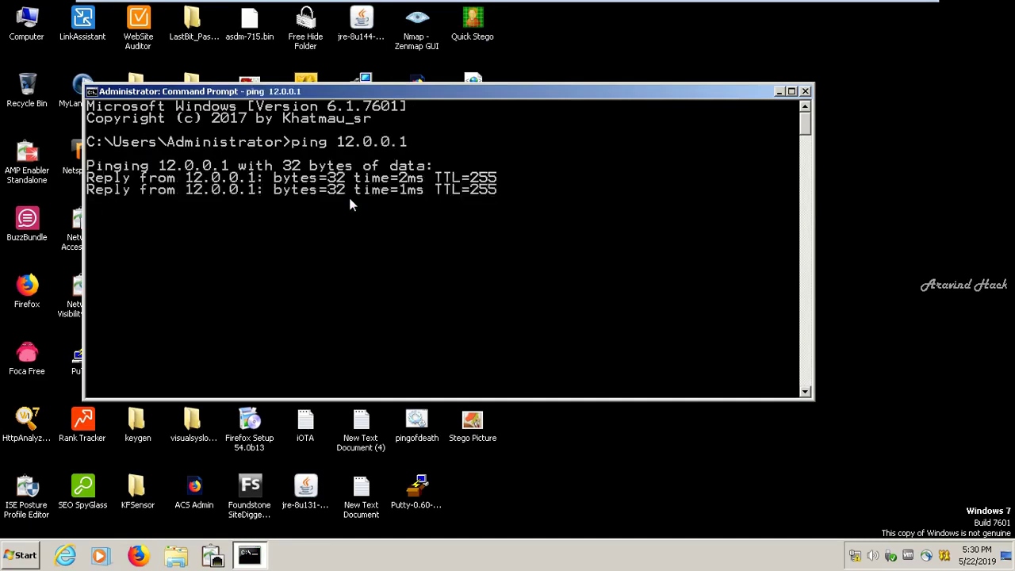
left_click(805, 92)
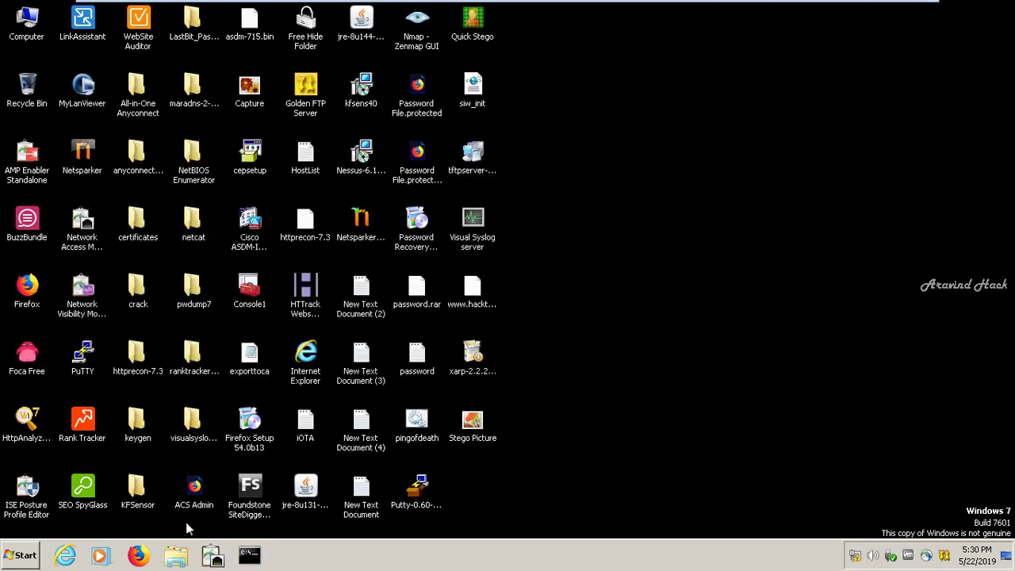